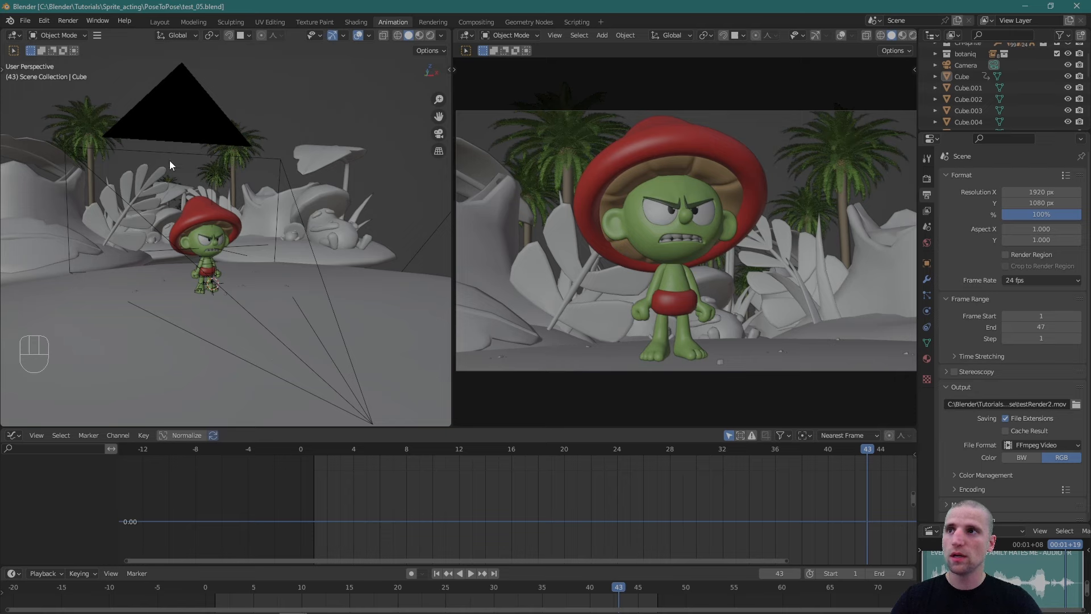
Examine the scene layout around the character, the camera and the surrounding plants from several distances and angles.
alt+right_drag(226, 247, 153, 217)
alt+drag(211, 209, 223, 243)
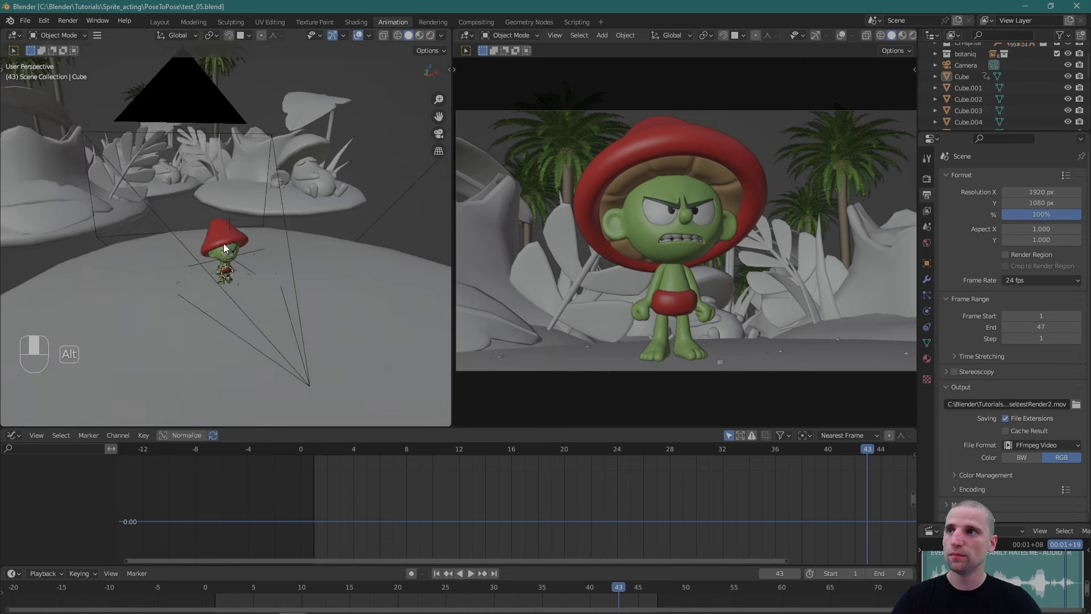
alt+right_drag(223, 243, 174, 189)
alt+middle_drag(173, 189, 109, 220)
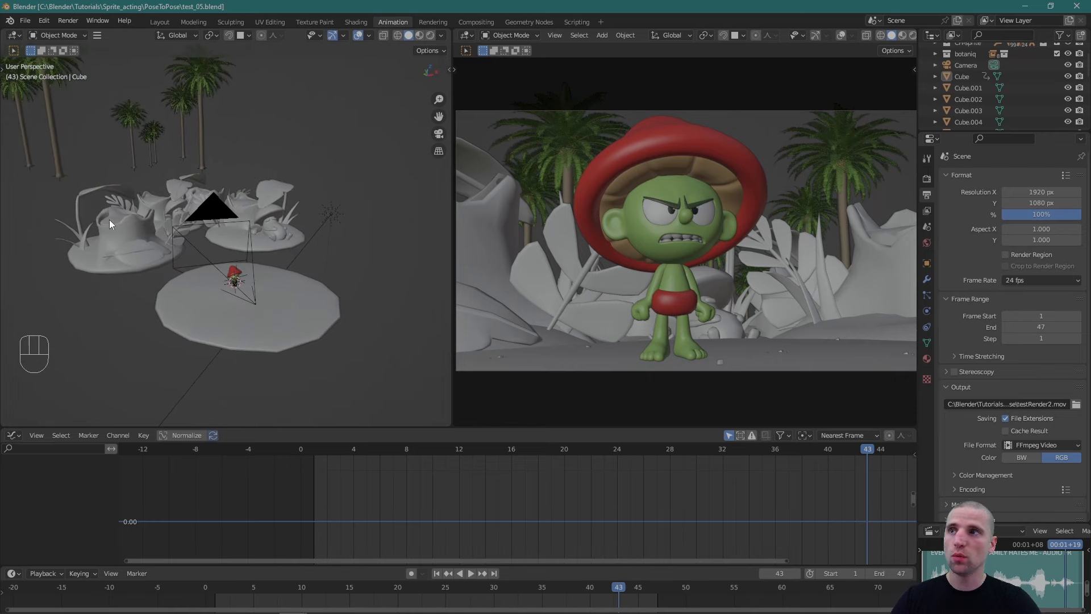
alt+middle_drag(231, 294, 252, 270)
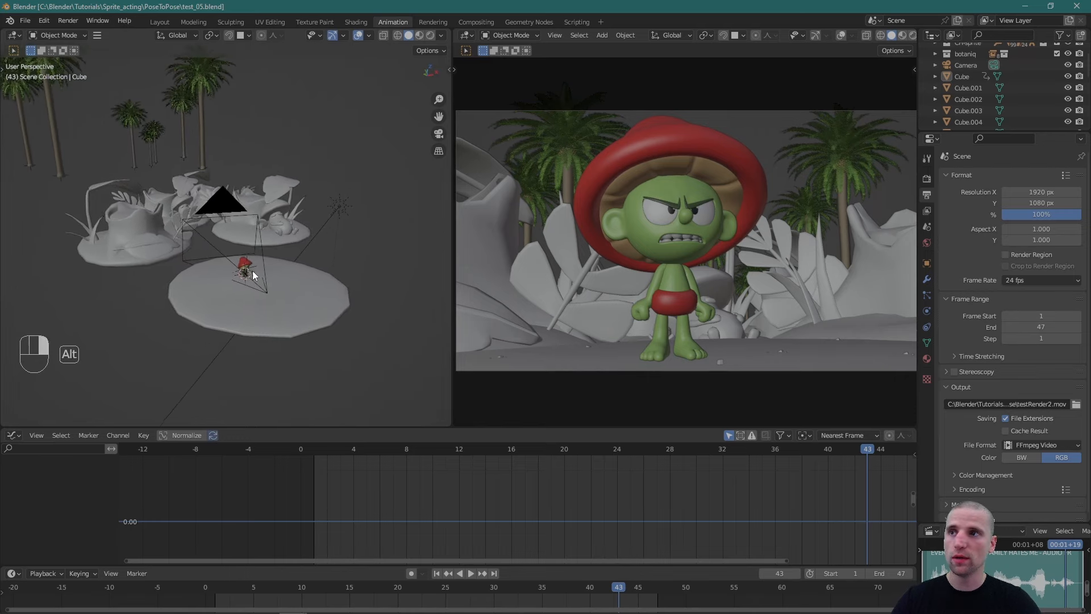
scroll(252, 270, up, 3)
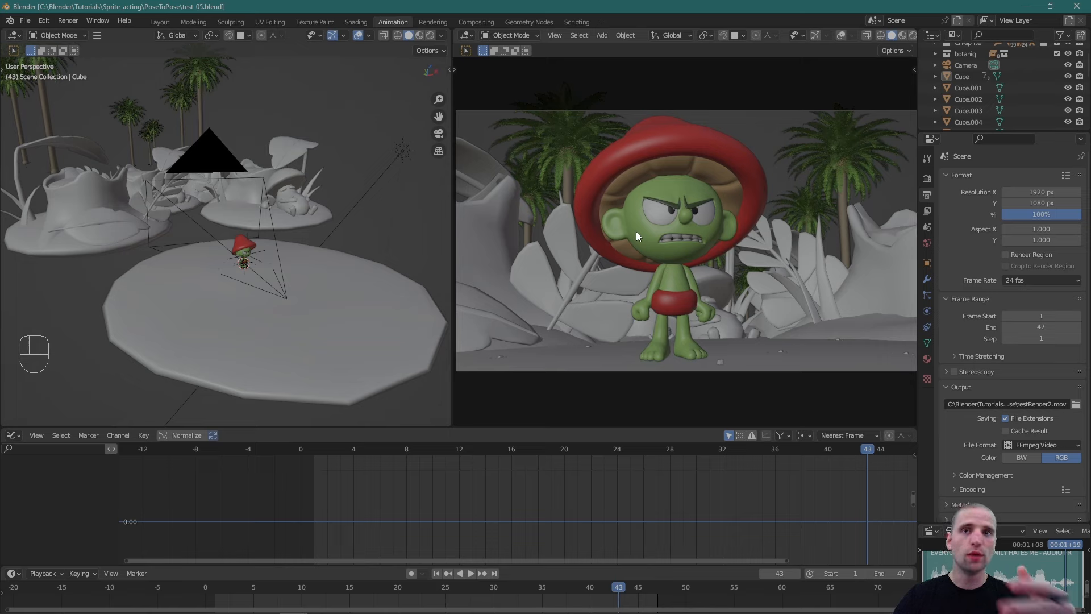
middle_drag(278, 194, 307, 190)
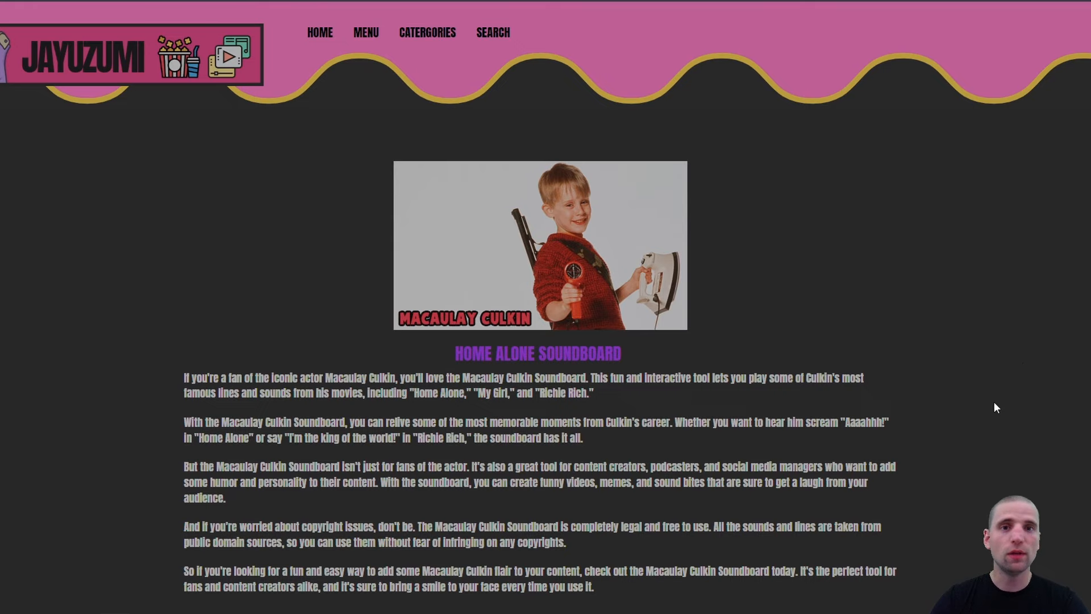
Switch to the Home Alone soundboard web page and play the "Everyone in this family hates me" clip.
scroll(803, 248, down, 12)
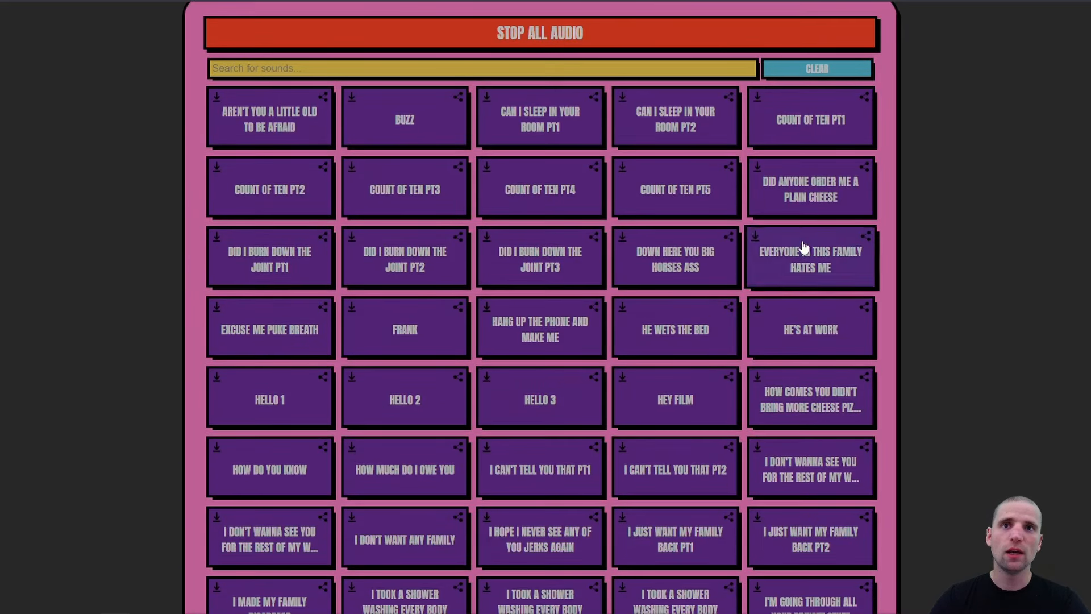
click(803, 248)
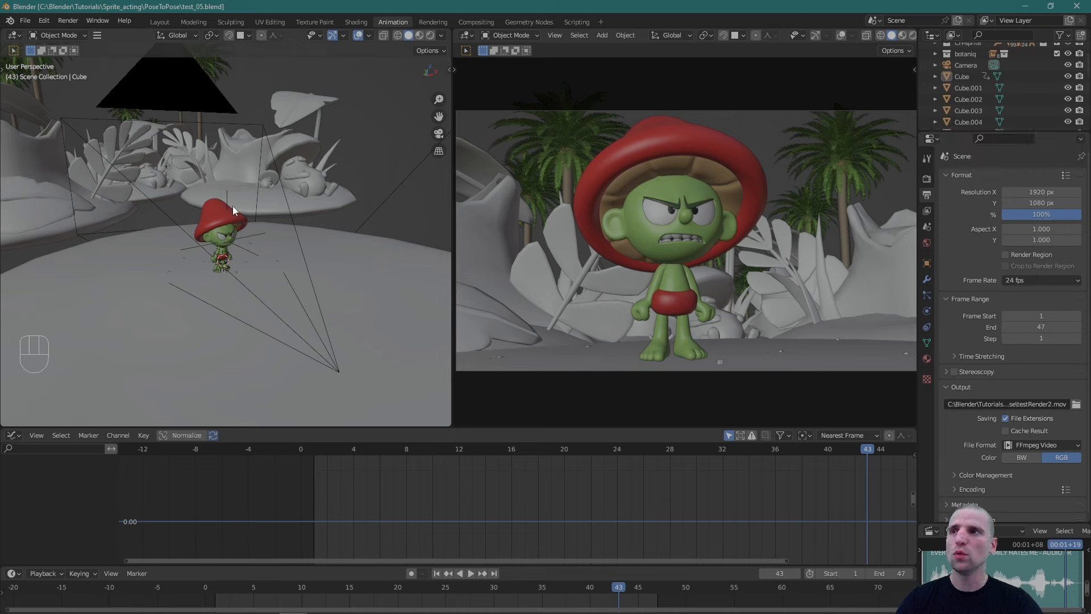
Switch back to Blender, select the character's rig and put it into Pose Mode.
alt+drag(153, 207, 142, 197)
alt+right_drag(142, 197, 302, 310)
alt+drag(304, 309, 287, 282)
alt+drag(210, 270, 188, 262)
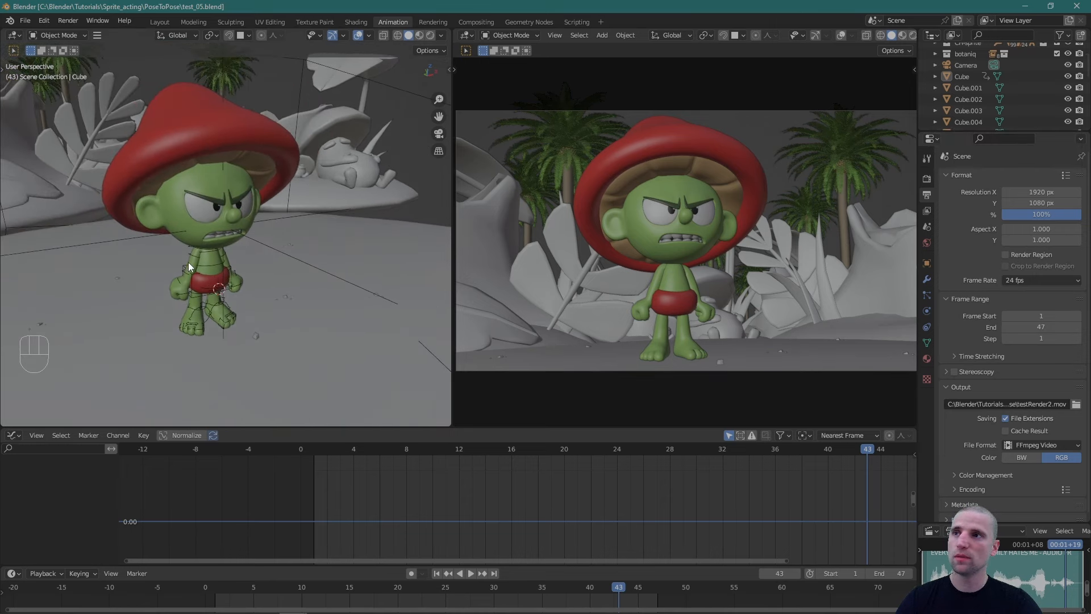
click(207, 267)
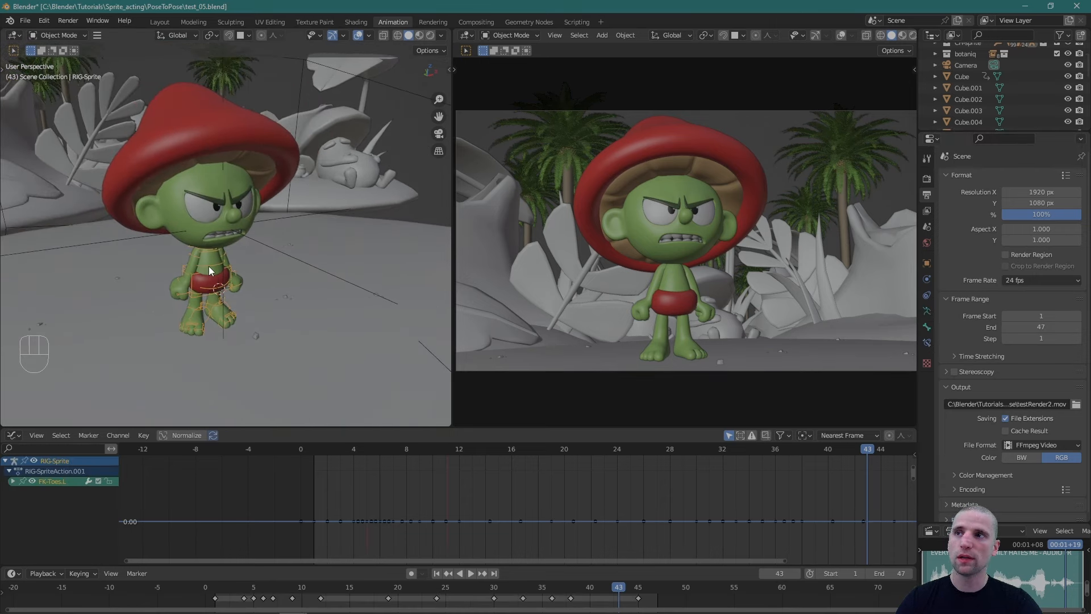
ctrl+middle_drag(210, 267, 357, 341)
key(ctrl+Tab)
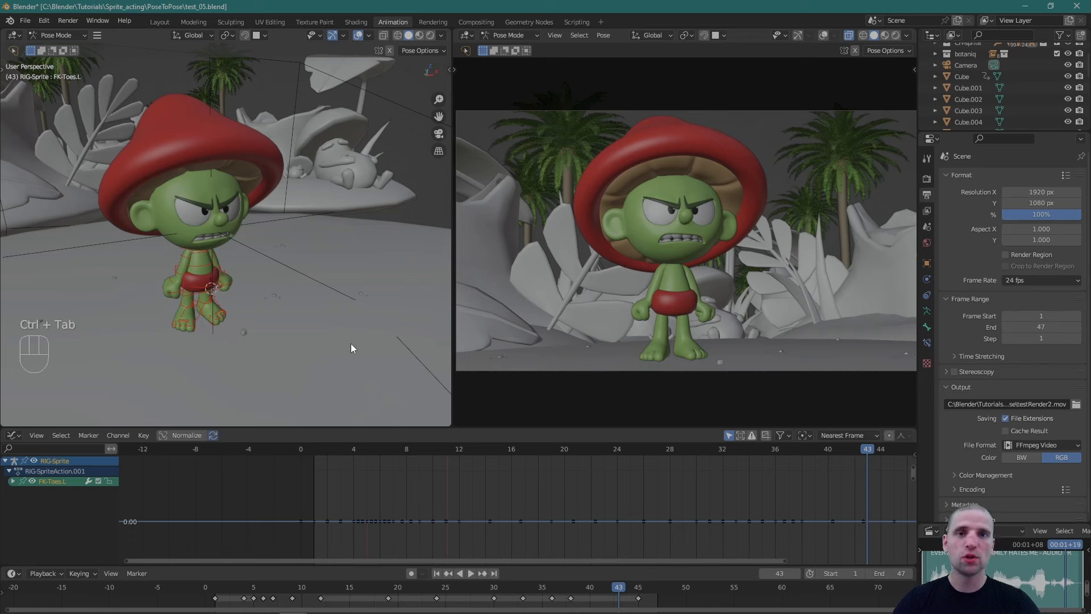
alt+drag(191, 277, 238, 265)
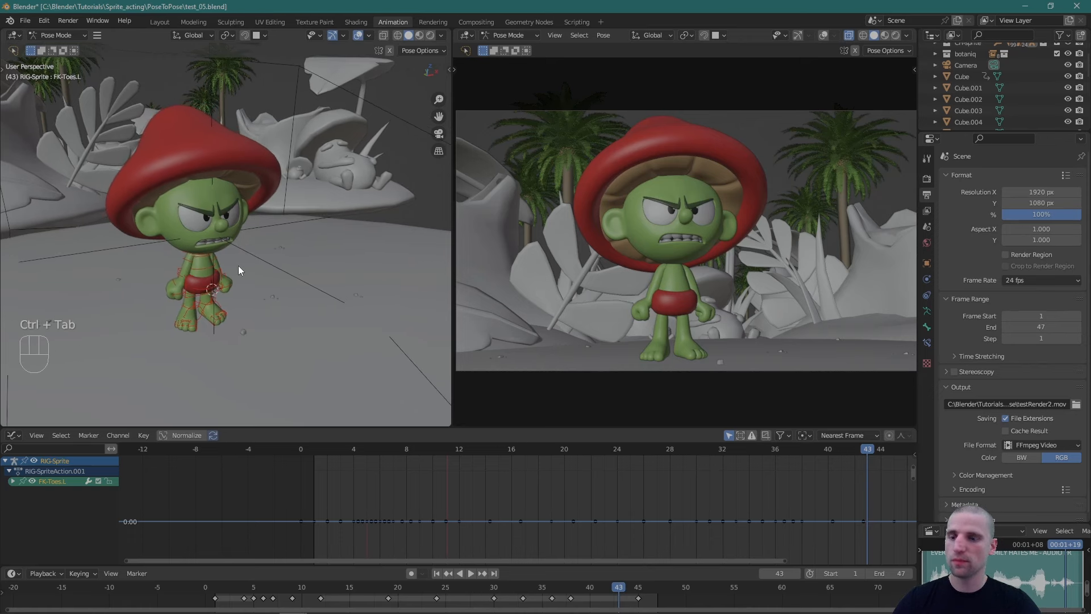
Show the four rig layers in the Face and Lattice row and hide the FK and Fingers layers in CloudRig.
key(n)
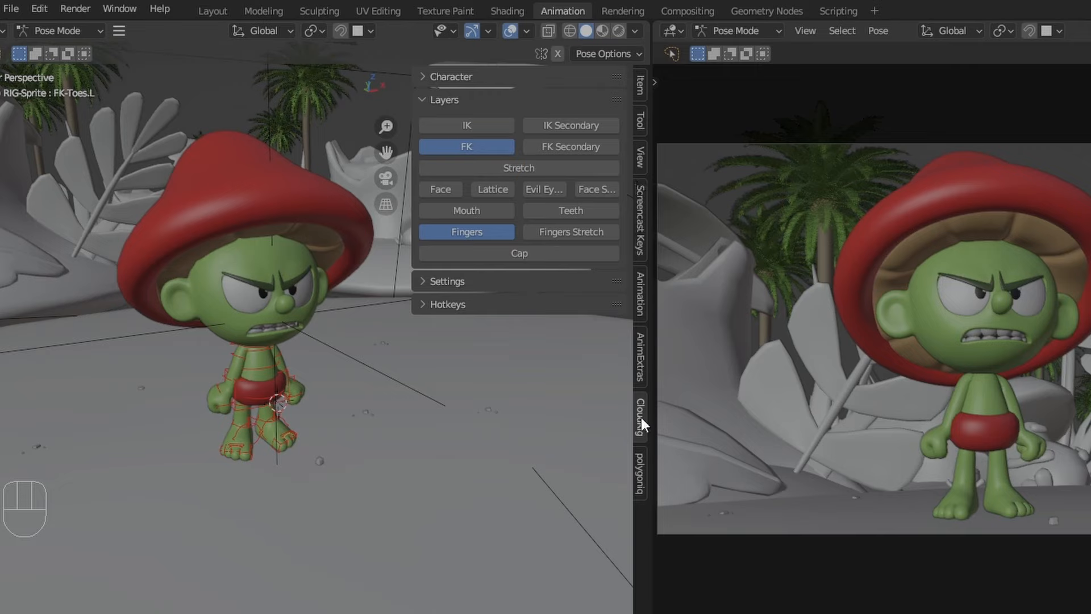
click(448, 186)
click(496, 187)
click(537, 190)
click(596, 189)
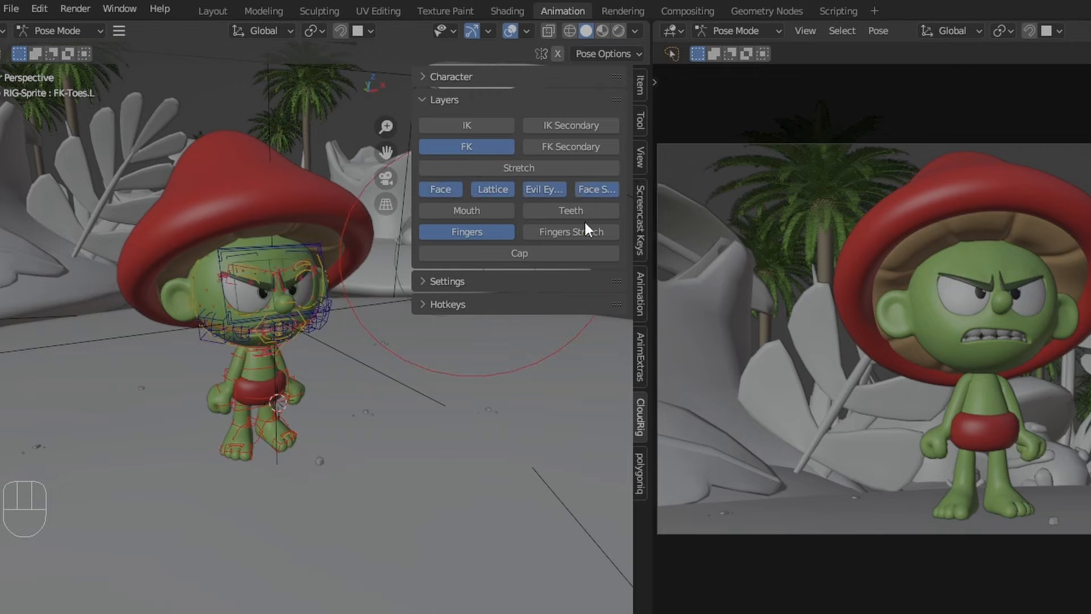
click(482, 147)
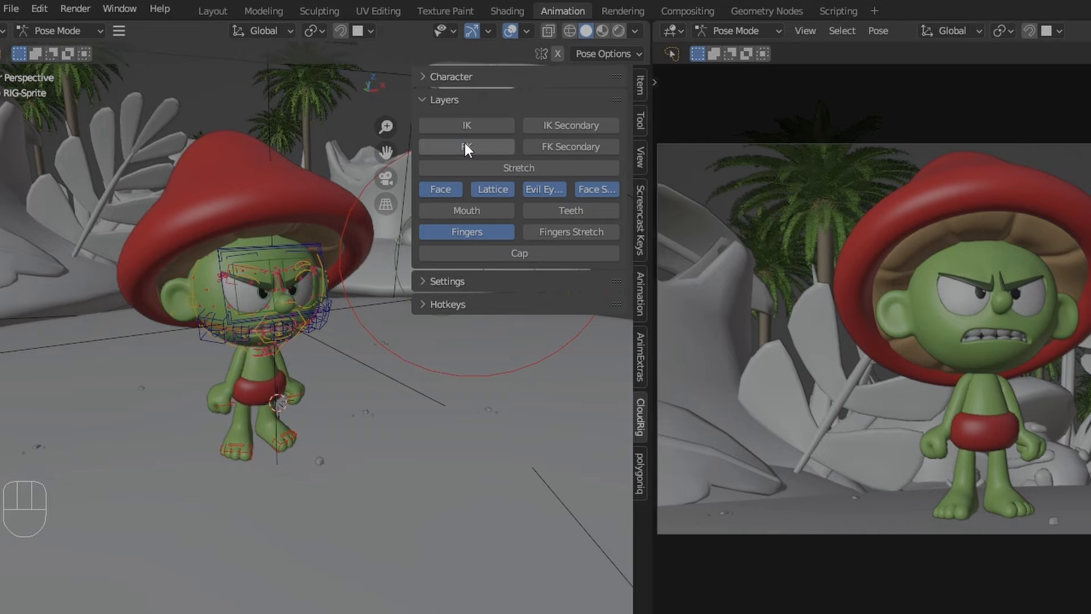
click(466, 231)
Select all visible face controls and delete every one of their keyframes.
alt+middle_drag(305, 274, 288, 346)
key(a)
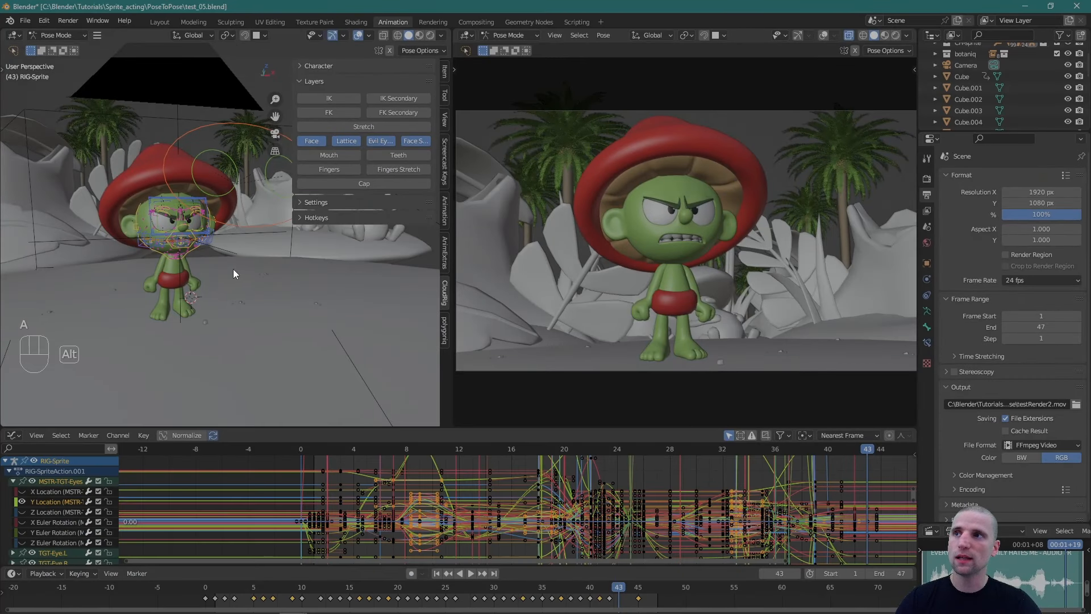
alt+middle_drag(233, 274, 226, 130)
scroll(259, 275, up, 2)
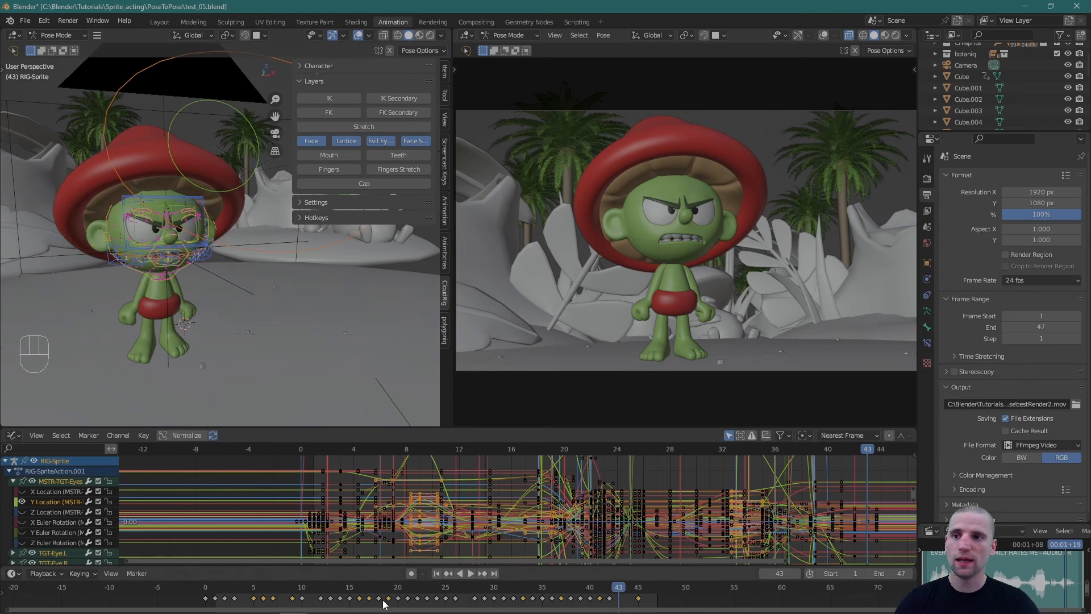
key(a)
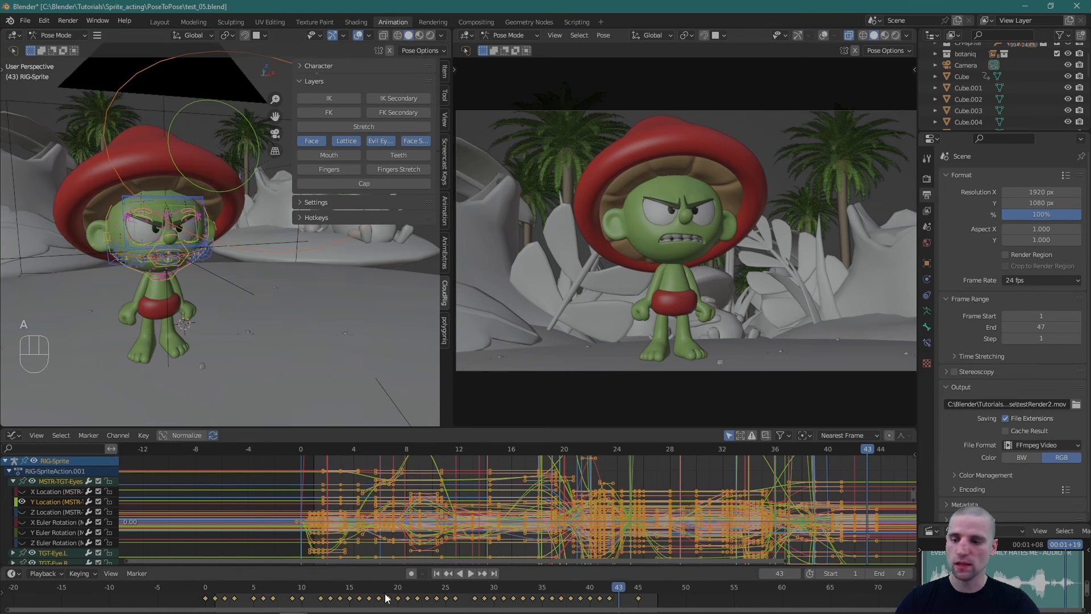
key(x)
click(370, 571)
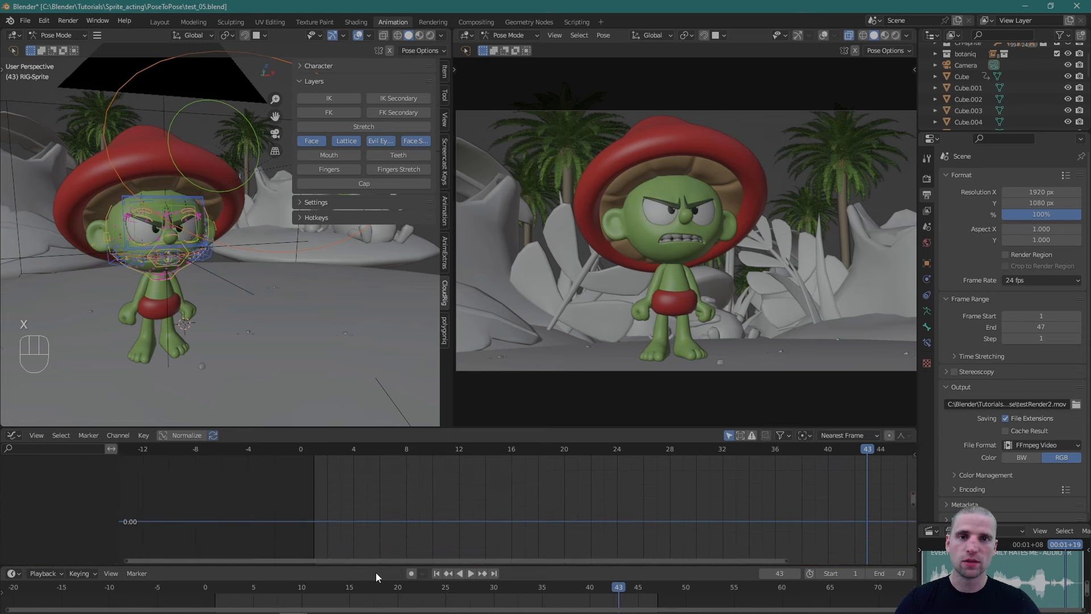
Preview the animation without the facial keyframes, return to frame 1 and hide the rig settings.
alt+right_drag(220, 310, 220, 284)
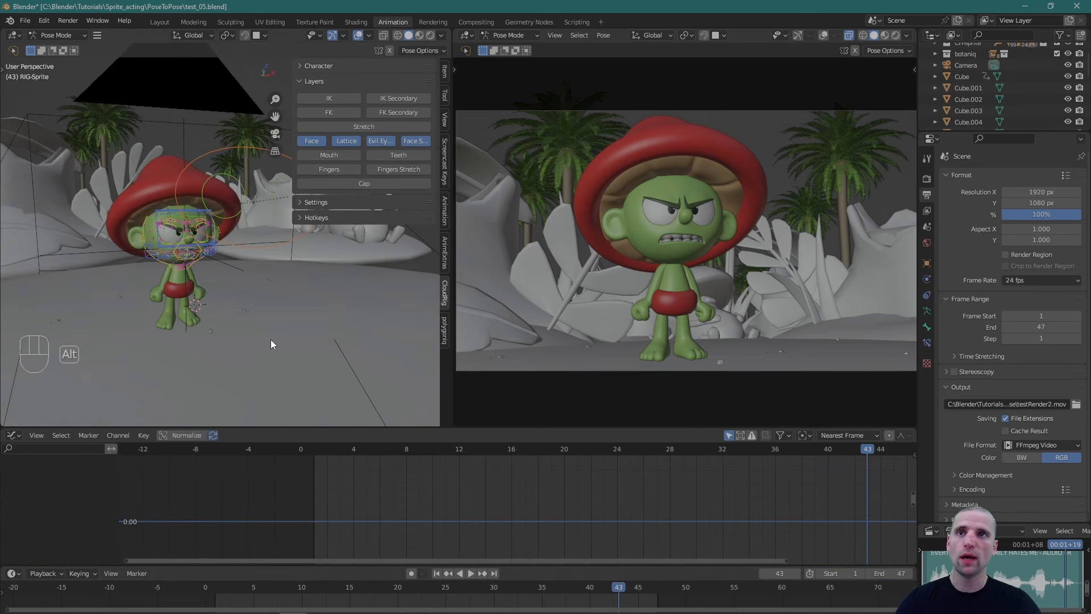
key(alt+q)
key(alt+q)
key(alt+grave)
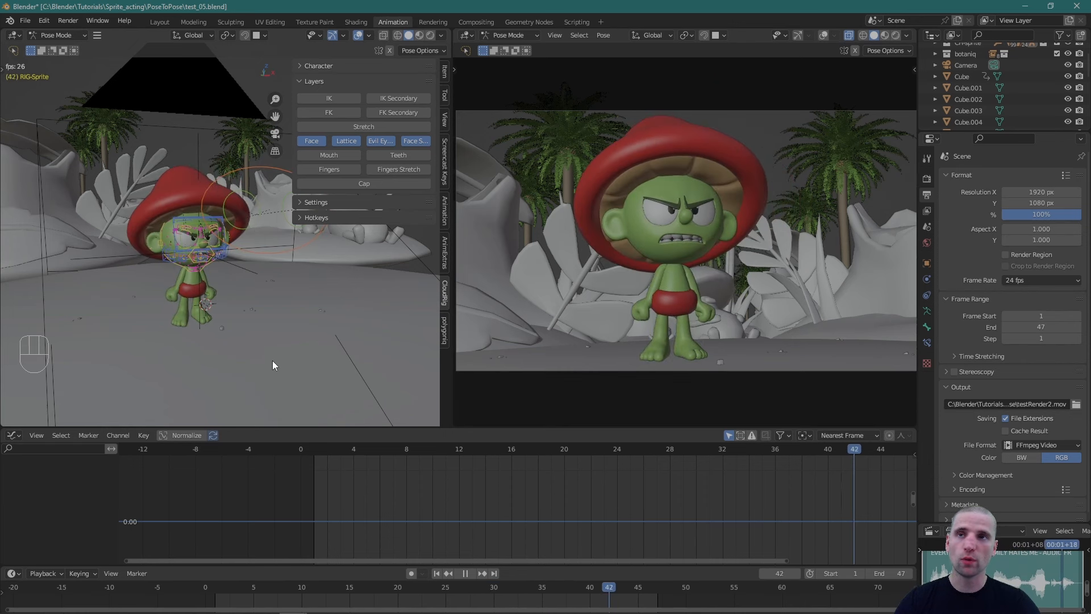
key(Escape)
key(n)
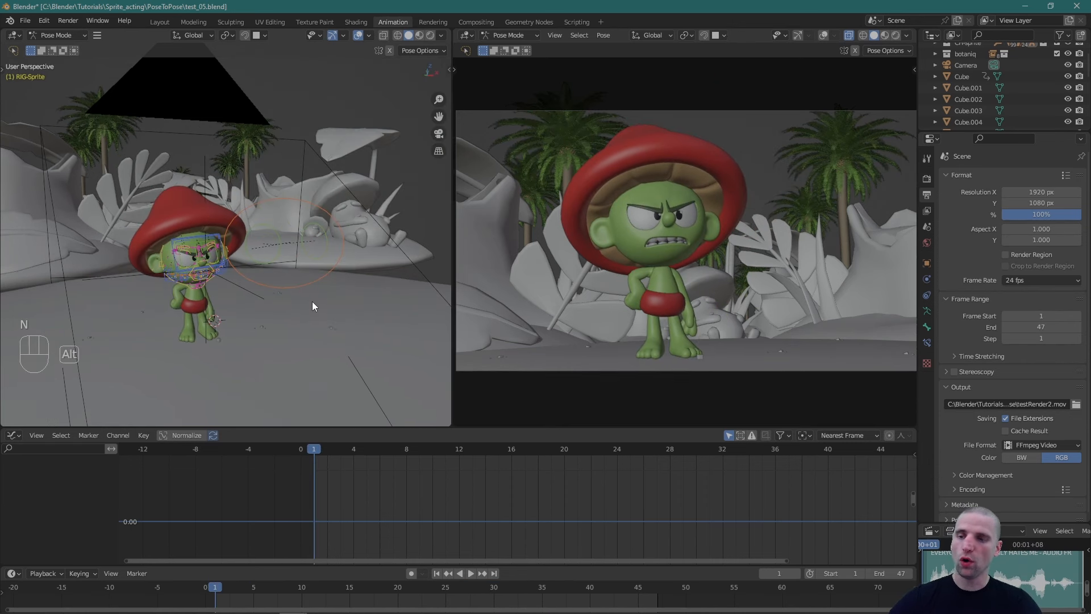
Clear the rotation and location of all selected face controls on frame 1.
key(alt+r)
key(alt+g)
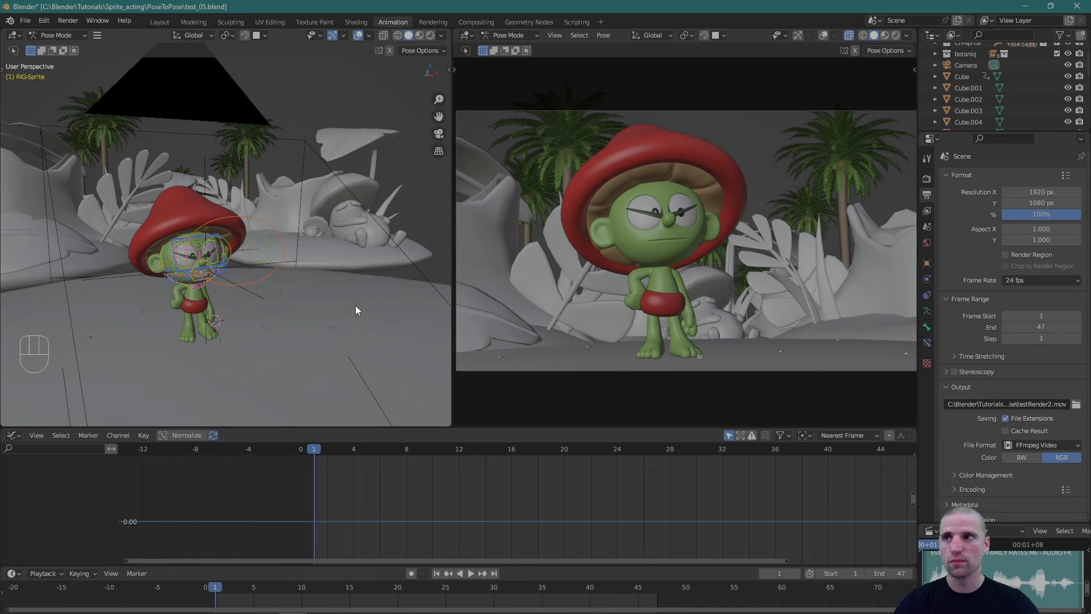
scroll(175, 258, up, 2)
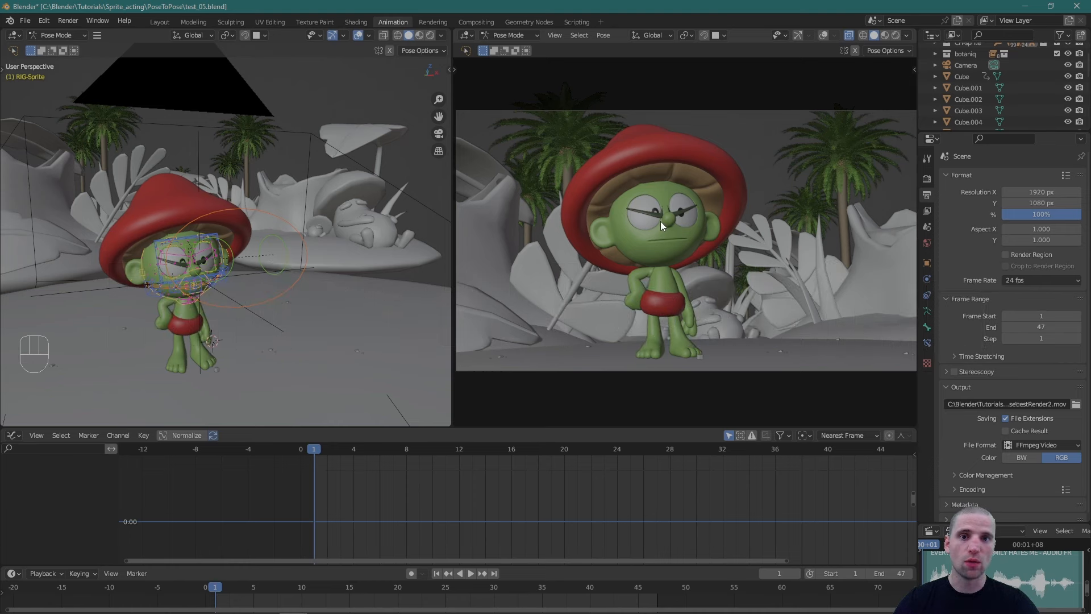
Play back the body animation with the neutral face and stop on frame 41.
scroll(271, 335, up, 2)
mouse_move(272, 335)
alt+middle_down()
mouse_move(258, 323)
mouse_move(281, 346)
mouse_move(286, 335)
mouse_move(281, 346)
alt+middle_up()
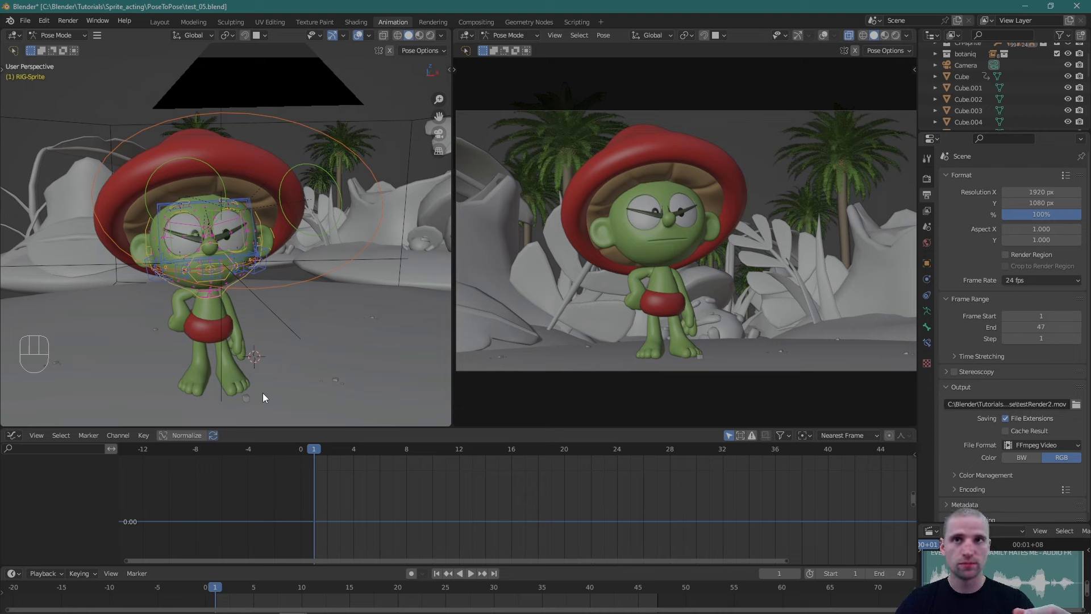
key(alt+a)
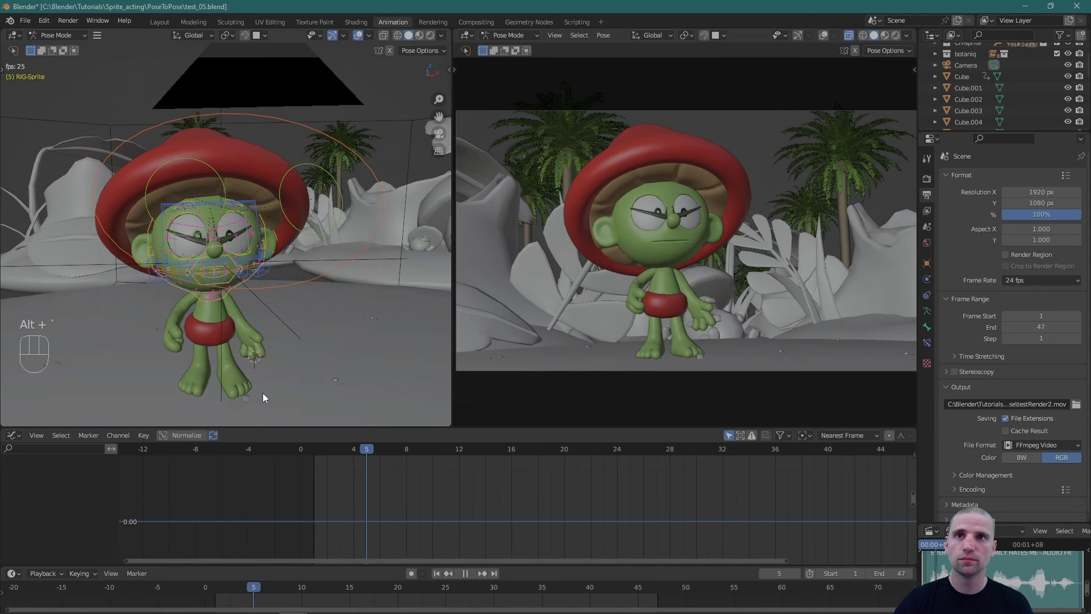
key(alt+a)
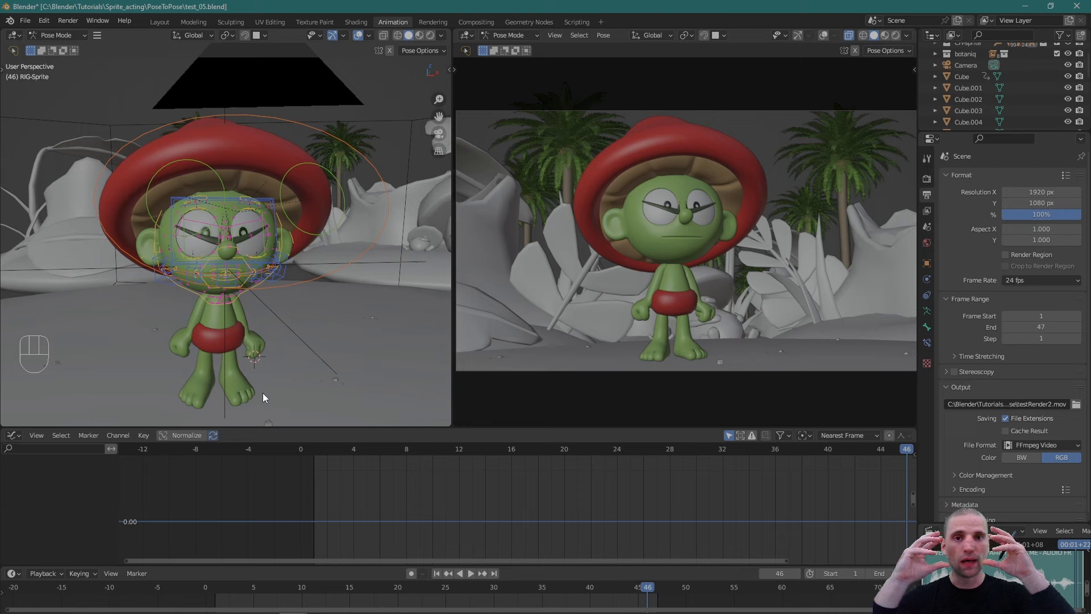
key(alt+grave)
key(alt+grave)
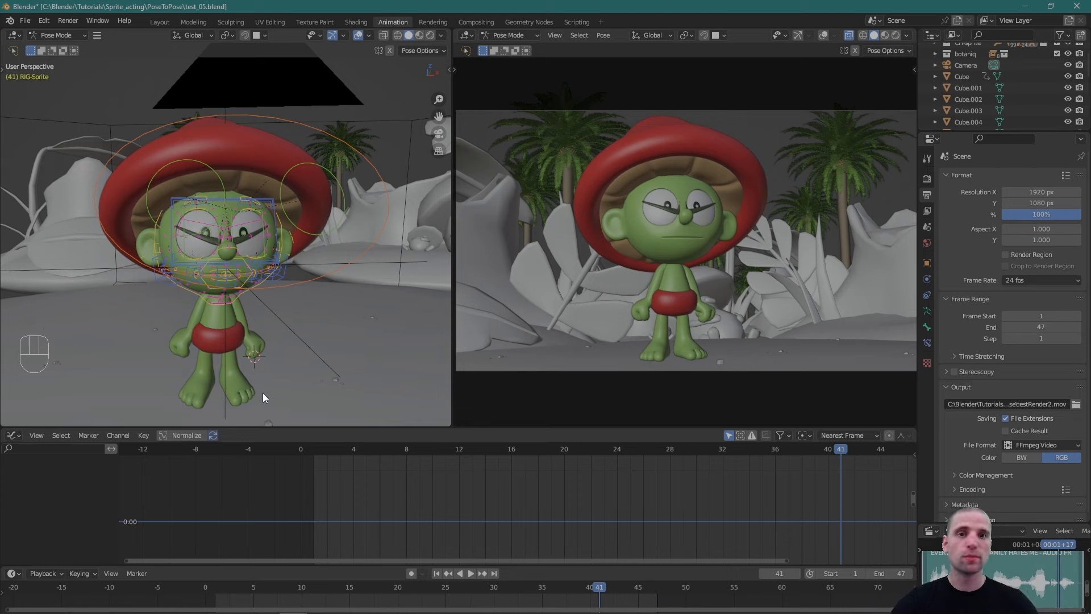
Open the Pose Library beside the camera view, browse its eye, face, hand and mouth poses, and deselect the face controls.
key(n)
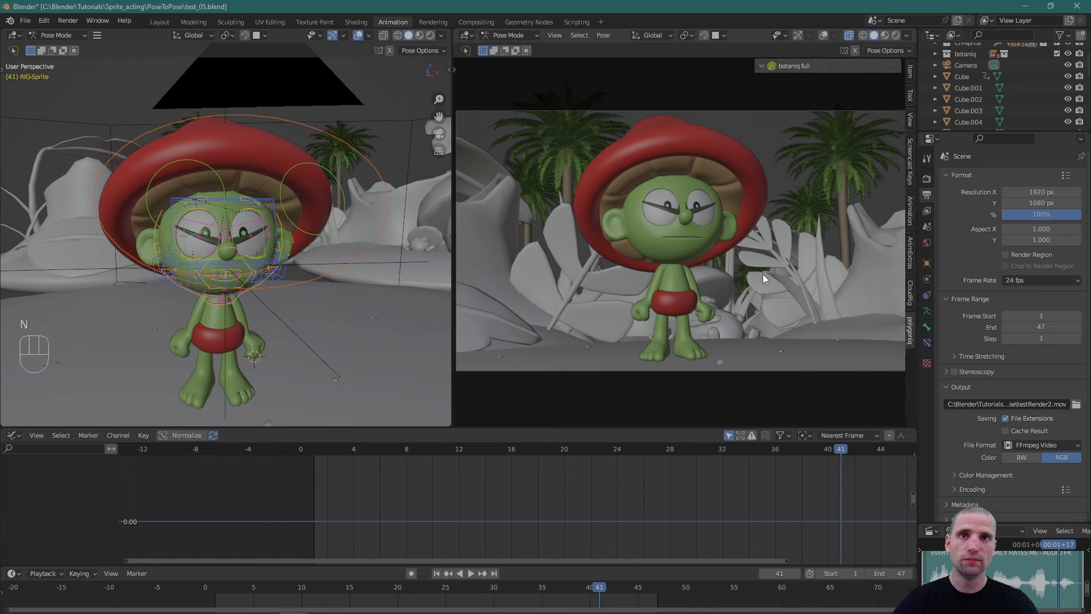
click(910, 216)
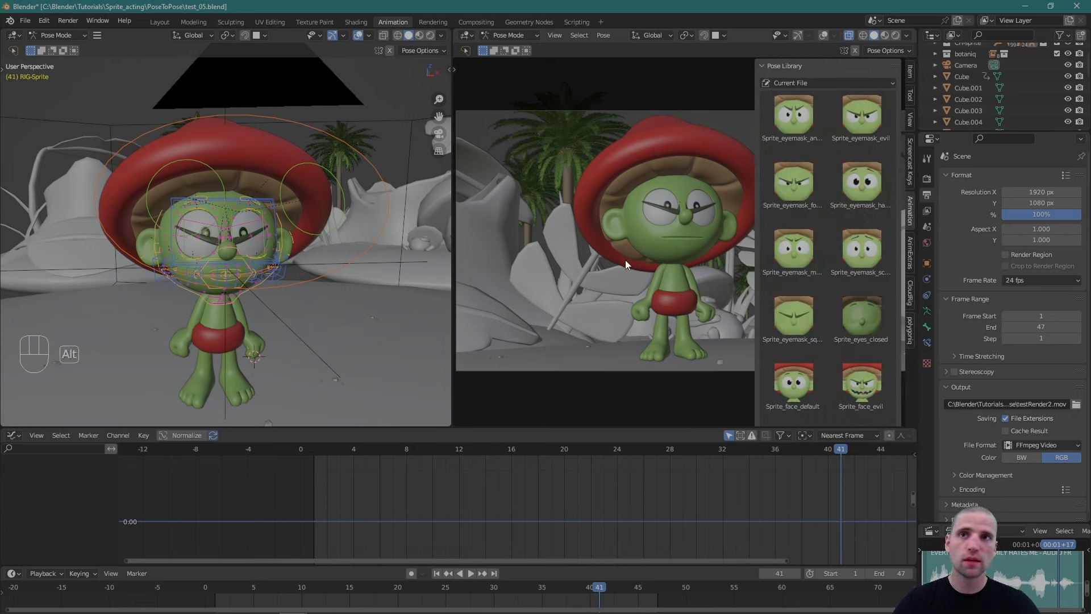
middle_drag(668, 254, 608, 258)
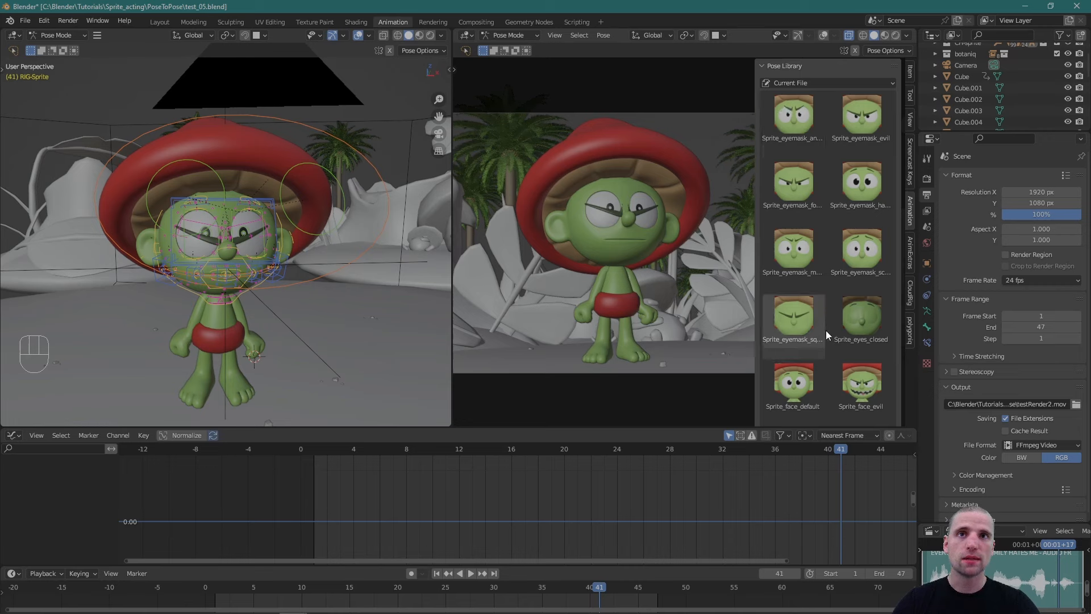
scroll(846, 335, down, 10)
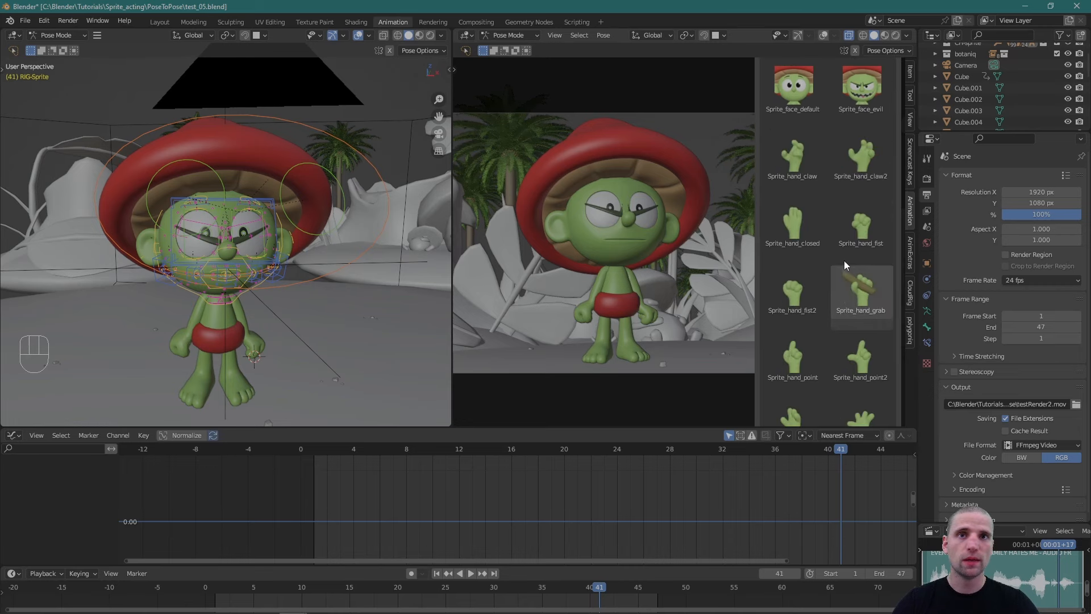
scroll(851, 350, down, 10)
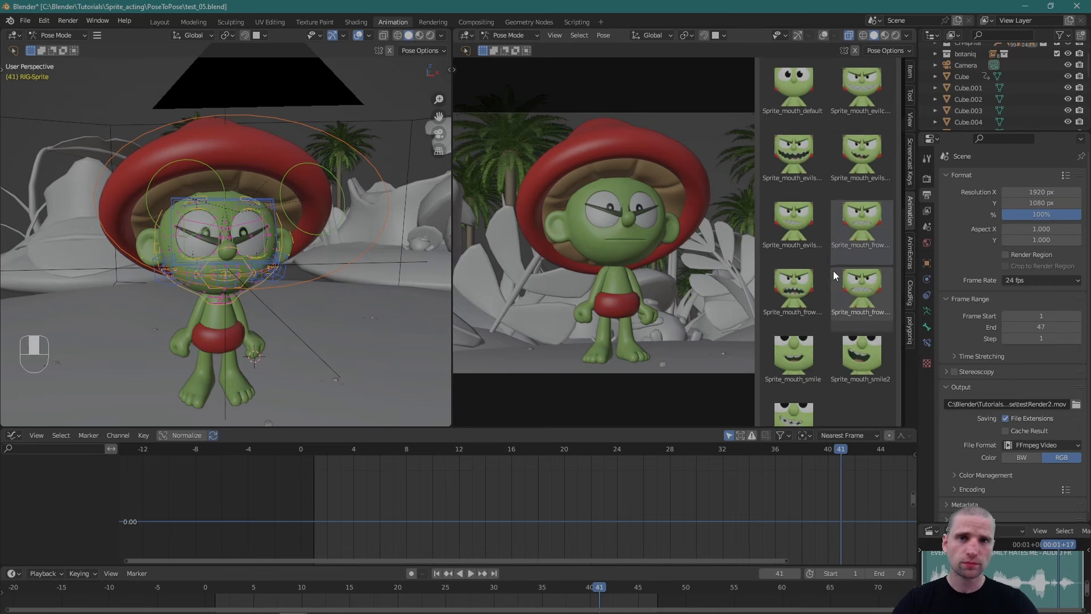
scroll(833, 284, up, 5)
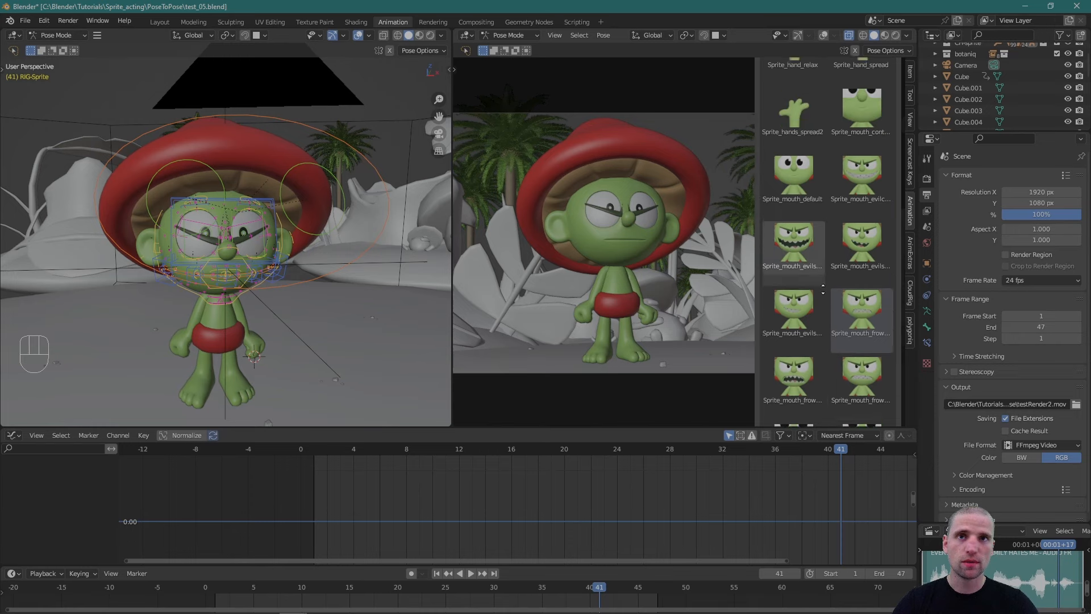
scroll(824, 282, up, 3)
scroll(837, 258, up, 5)
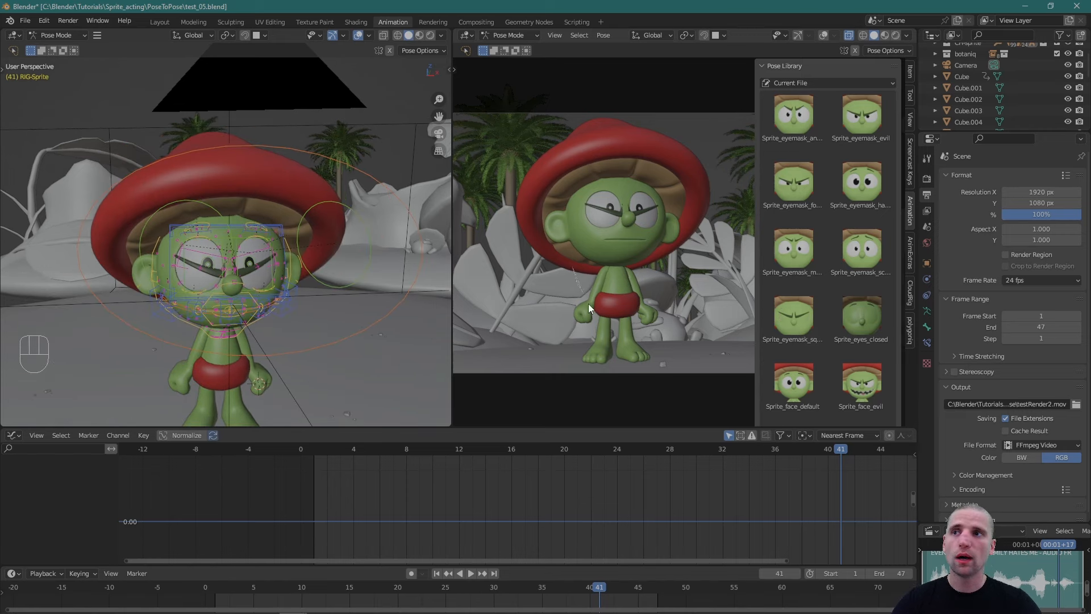
click(588, 303)
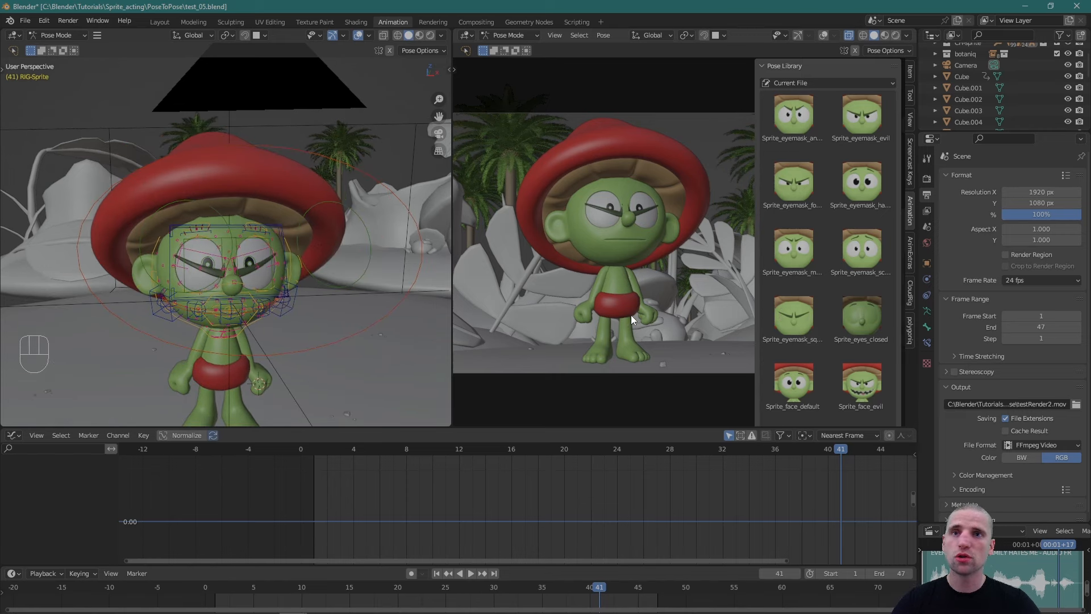
Apply the Sprite_face_default pose, play back the animation with it and scrub the timeline to frame 46.
double_click(797, 387)
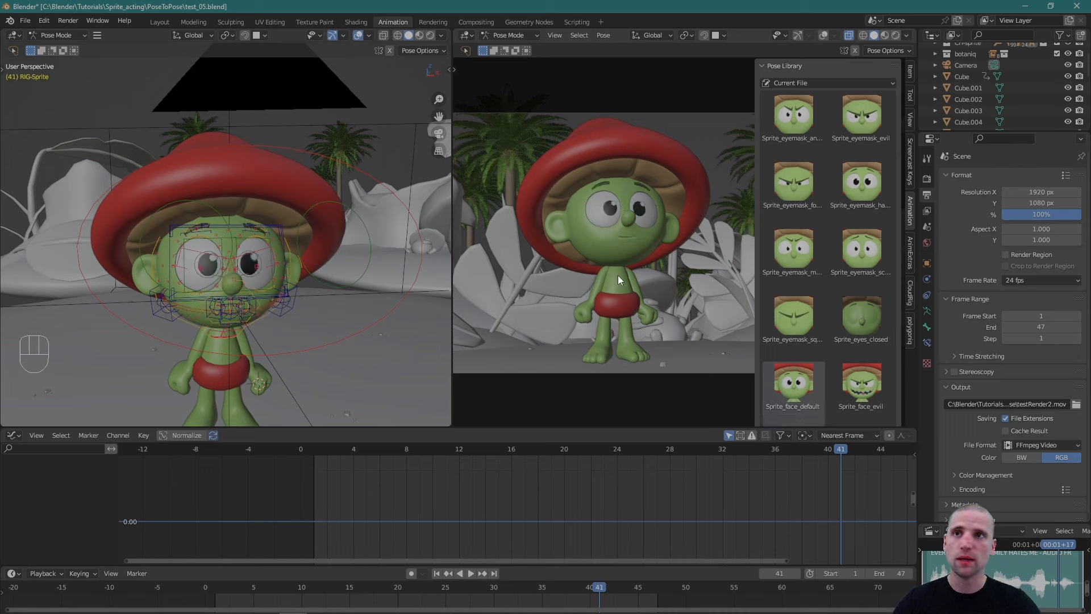
key(alt+a)
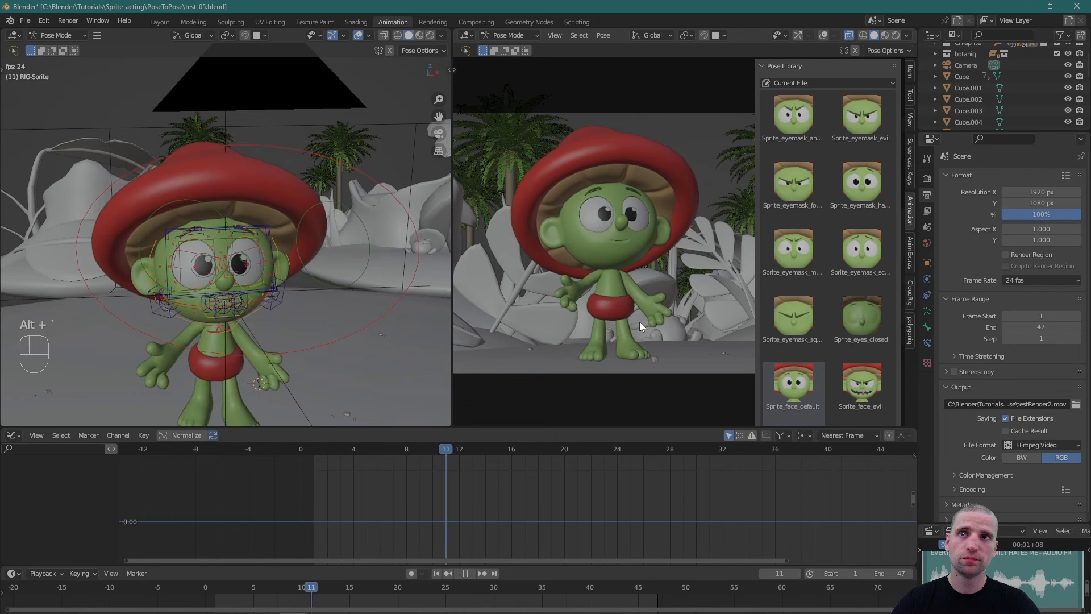
key(alt+a)
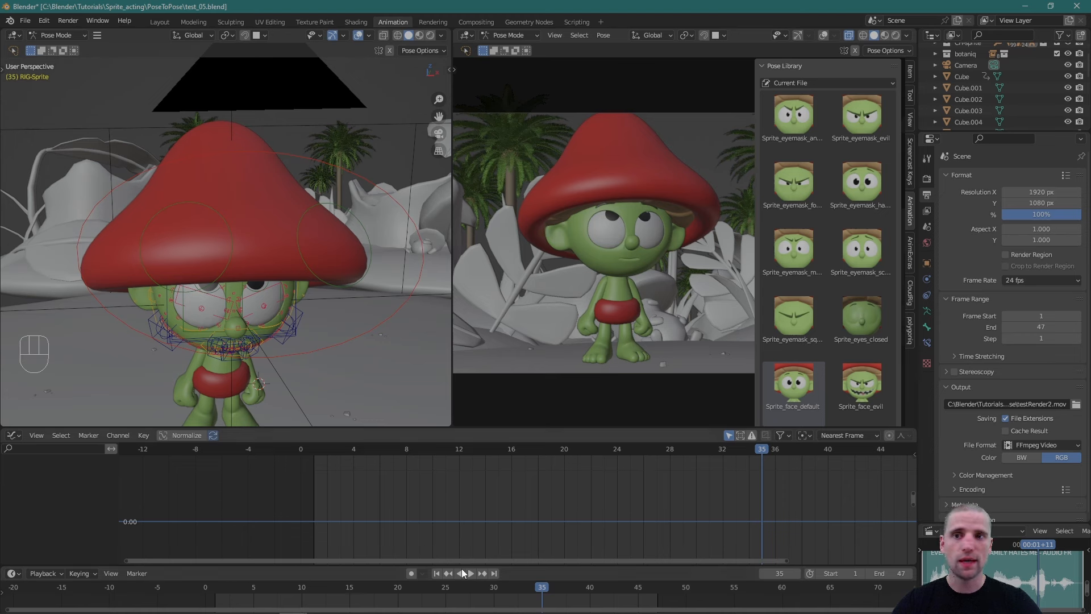
drag(339, 595, 652, 601)
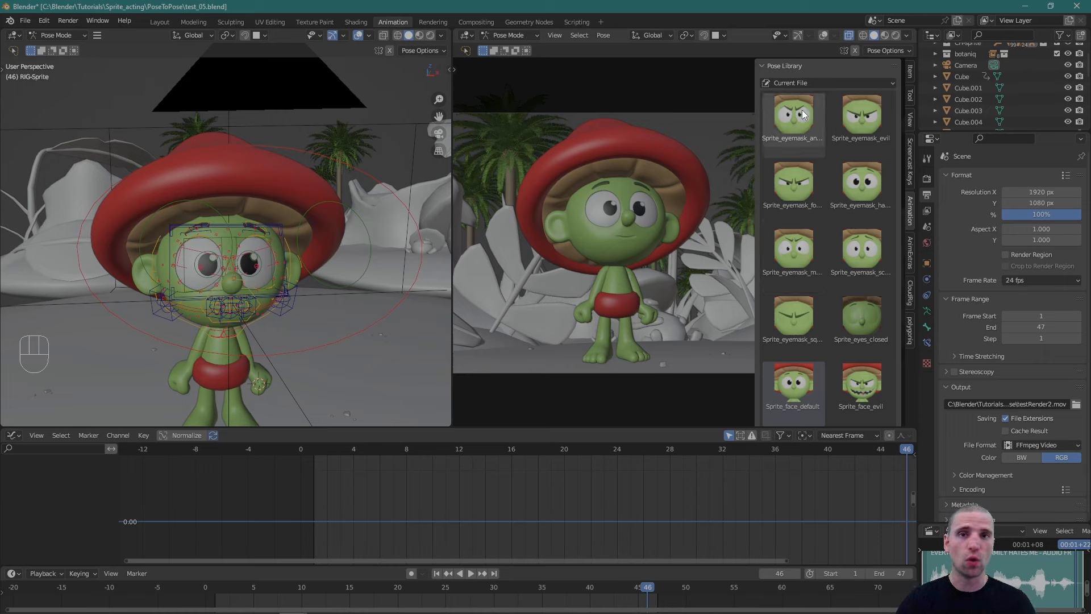
Try the Sprite_eyemask_m… and Sprite_eyemask_an… poses on frame 46, then return to frame 1.
double_click(795, 260)
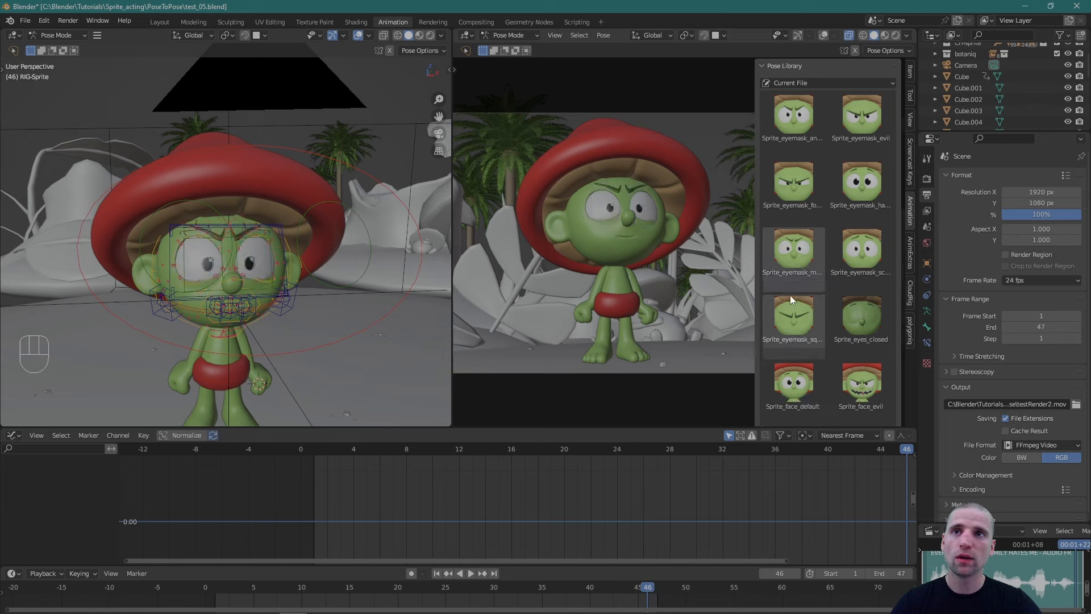
click(801, 113)
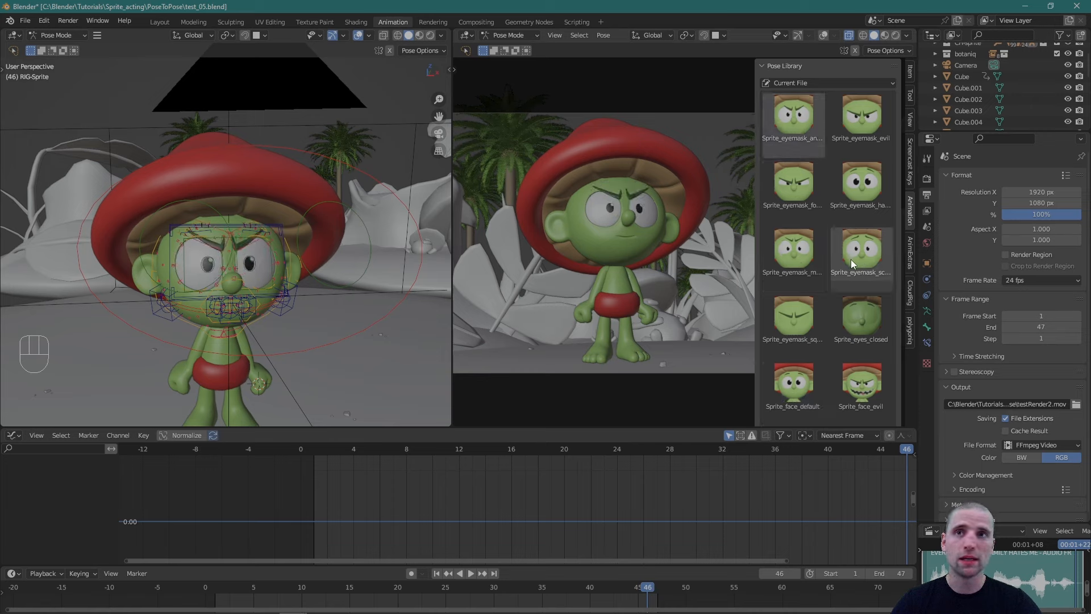
click(246, 590)
key(space)
drag(245, 590, 217, 593)
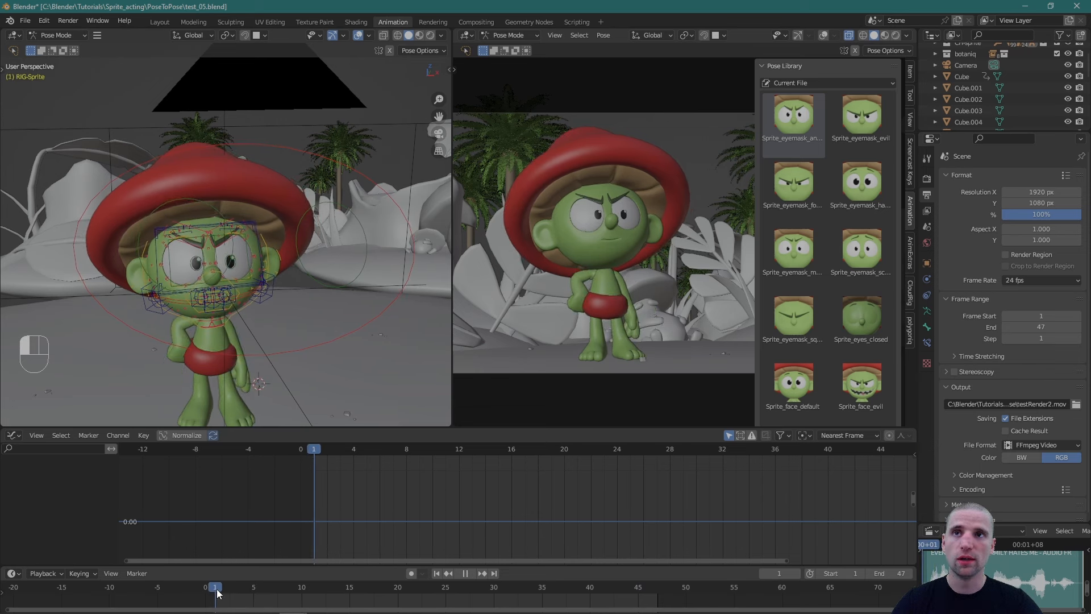
key(space)
Compare the angry, focused and milder angry eye-mask poses on frame 1 and finish with the Sprite_eyemask_m… pose applied.
click(796, 251)
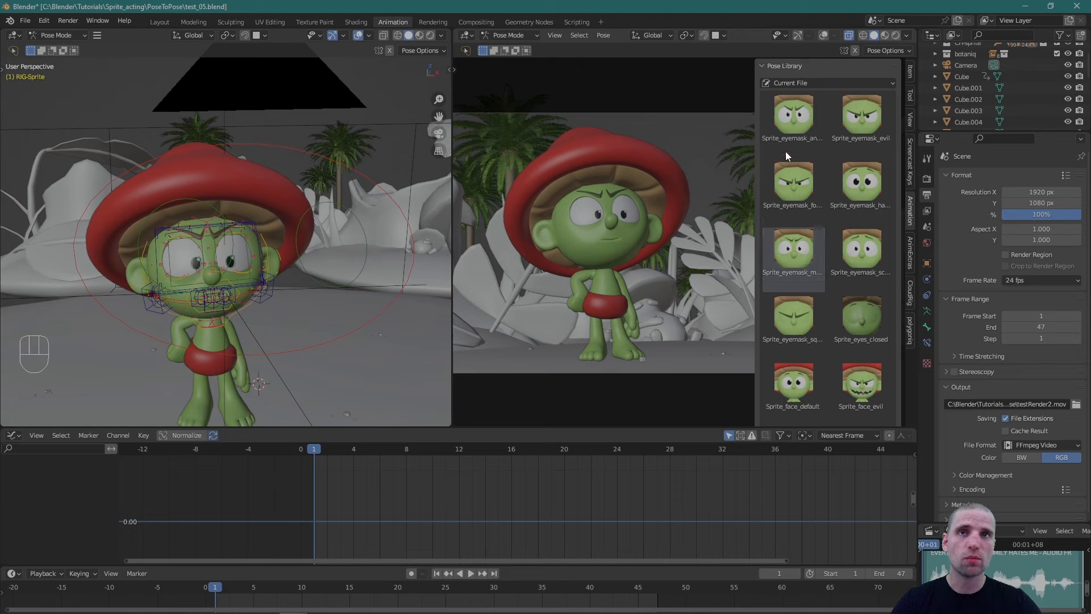
click(781, 119)
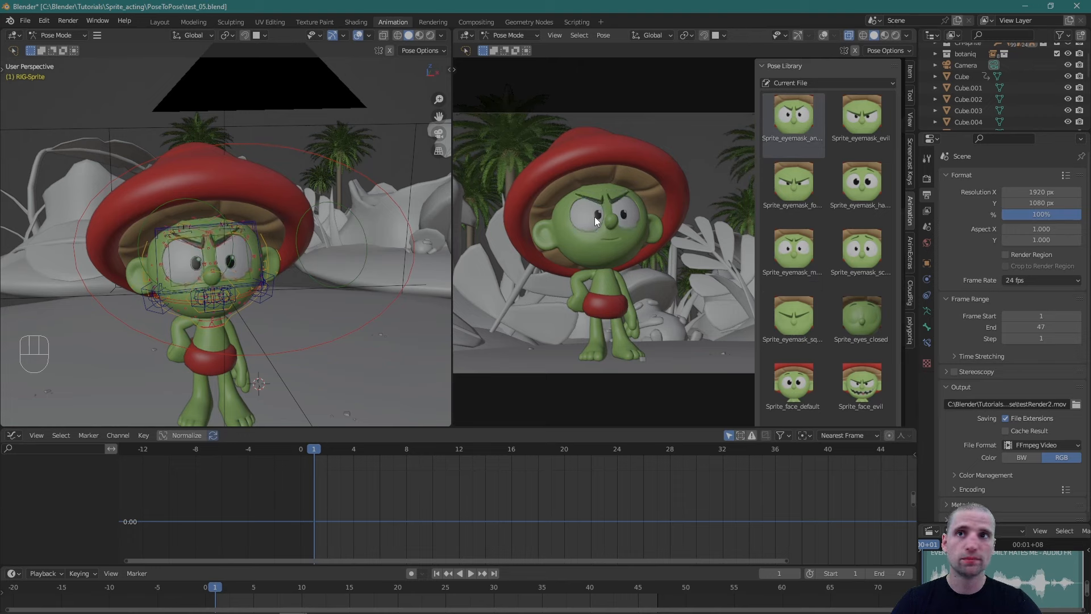
click(797, 184)
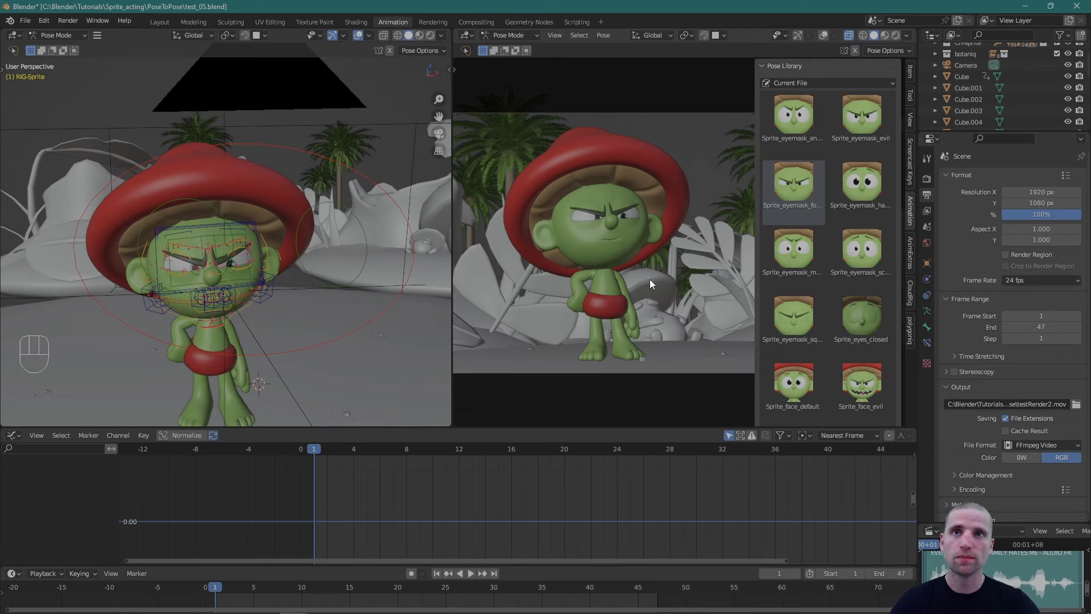
double_click(800, 118)
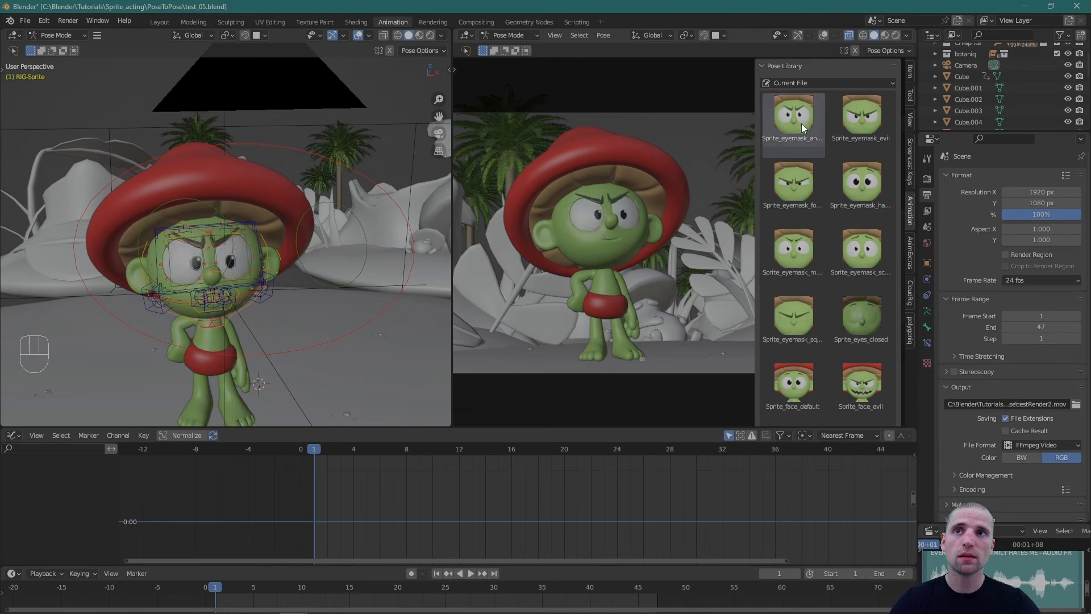
double_click(799, 247)
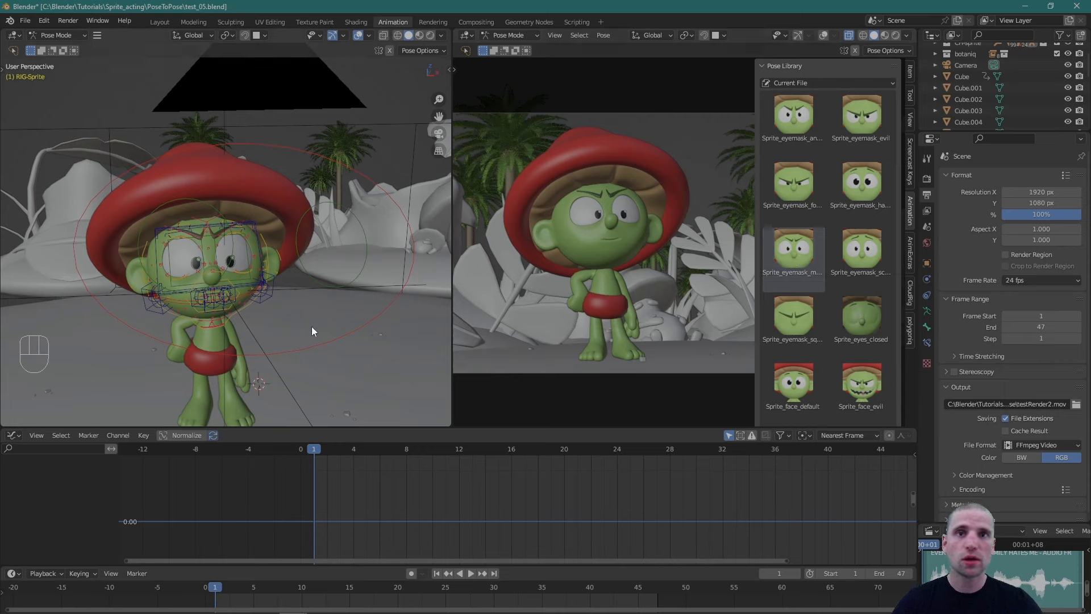
Select all the face controls and insert keyframes for the pose on frame 1 and again on frame 2.
mouse_move(327, 320)
alt+mouse_down()
mouse_move(328, 310)
mouse_move(316, 322)
alt+mouse_up()
key(a)
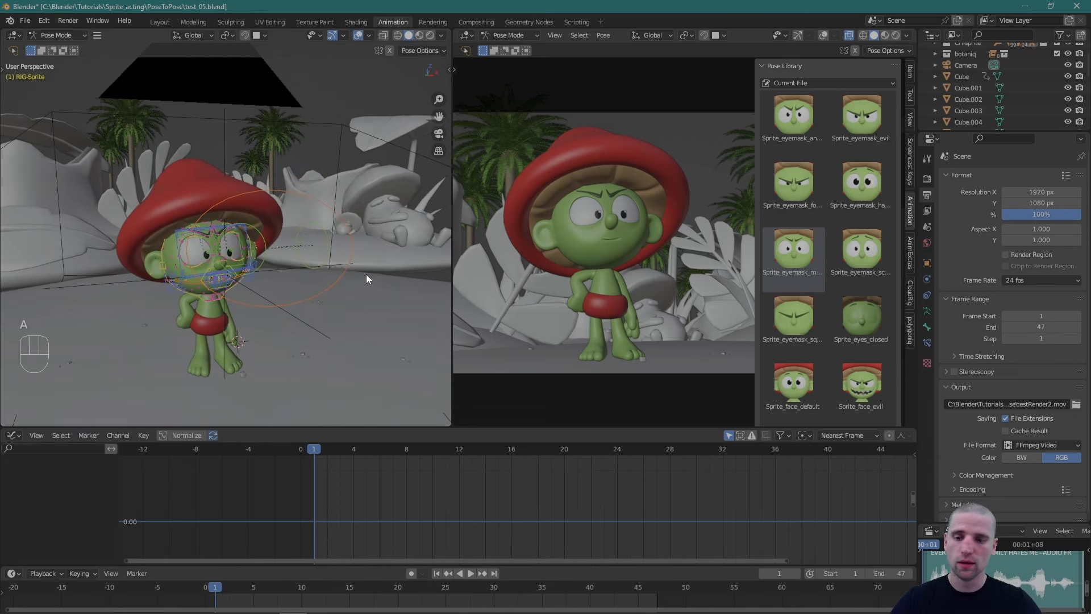
key(i)
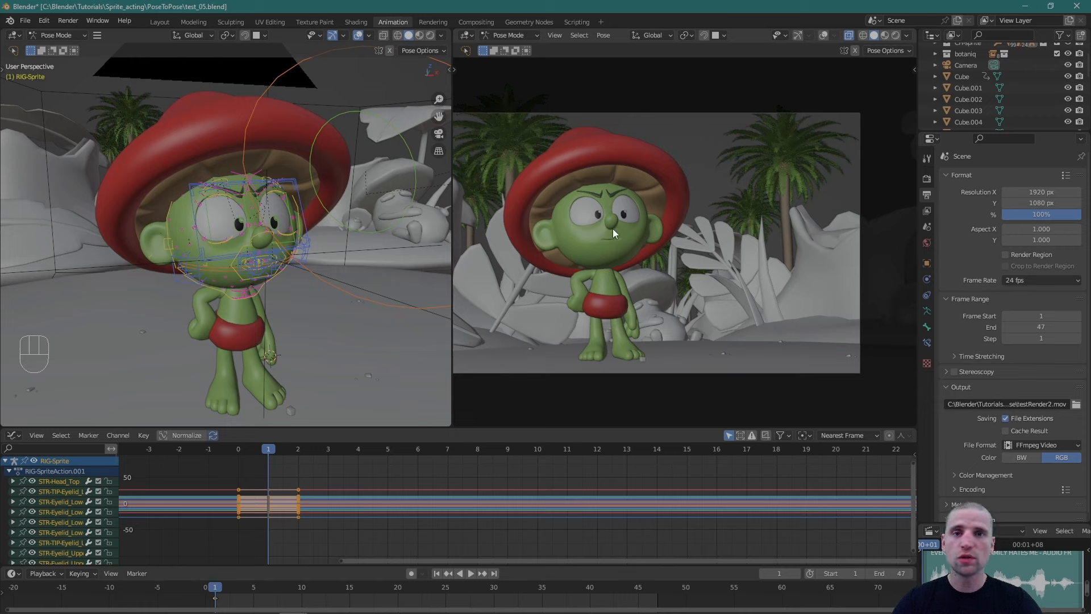
click(223, 589)
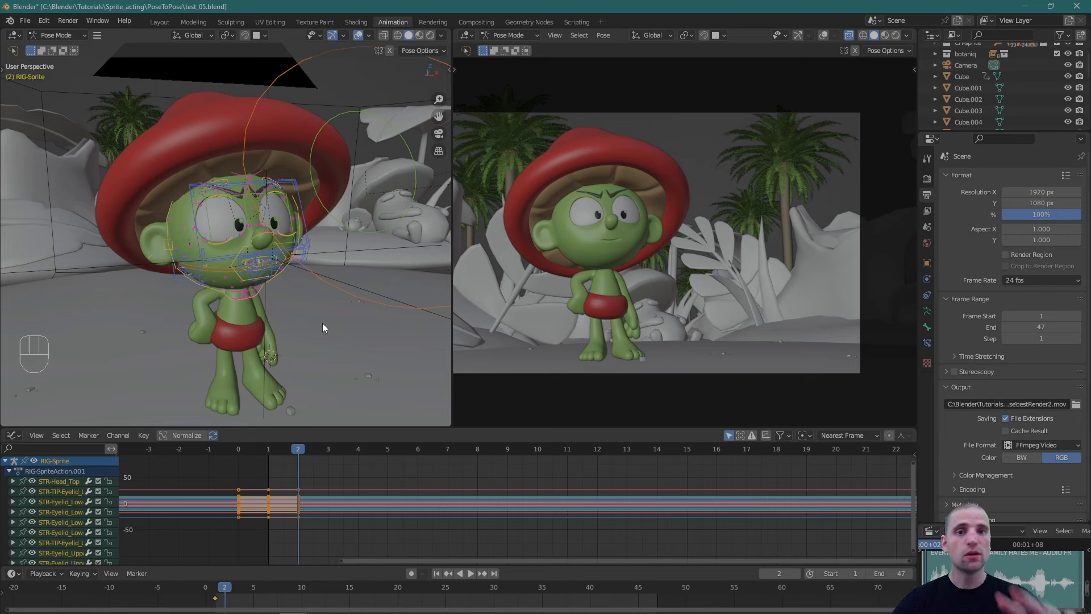
key(i)
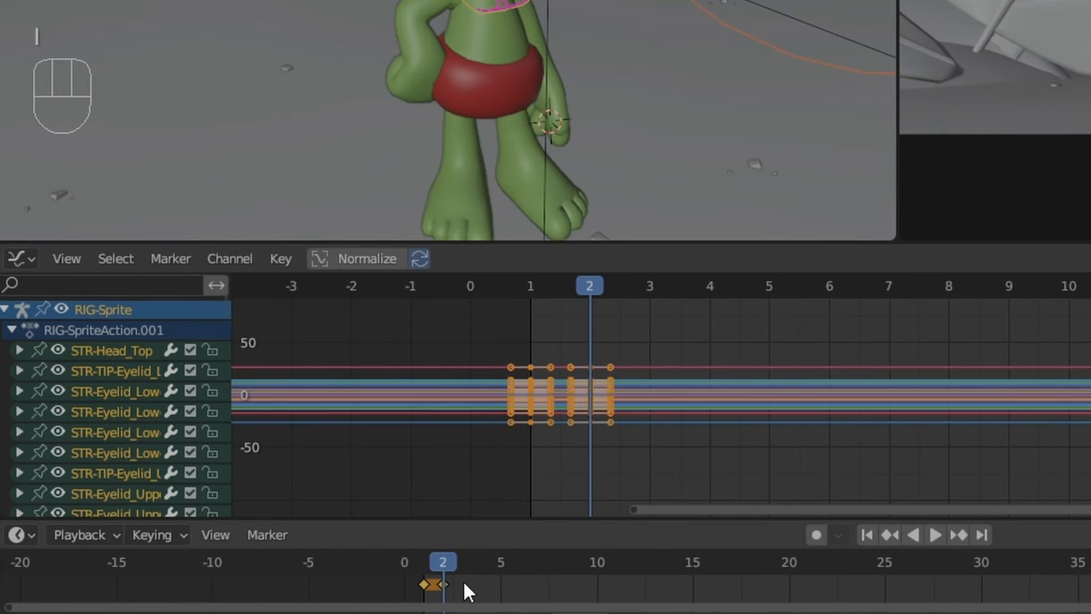
key(space)
click(441, 575)
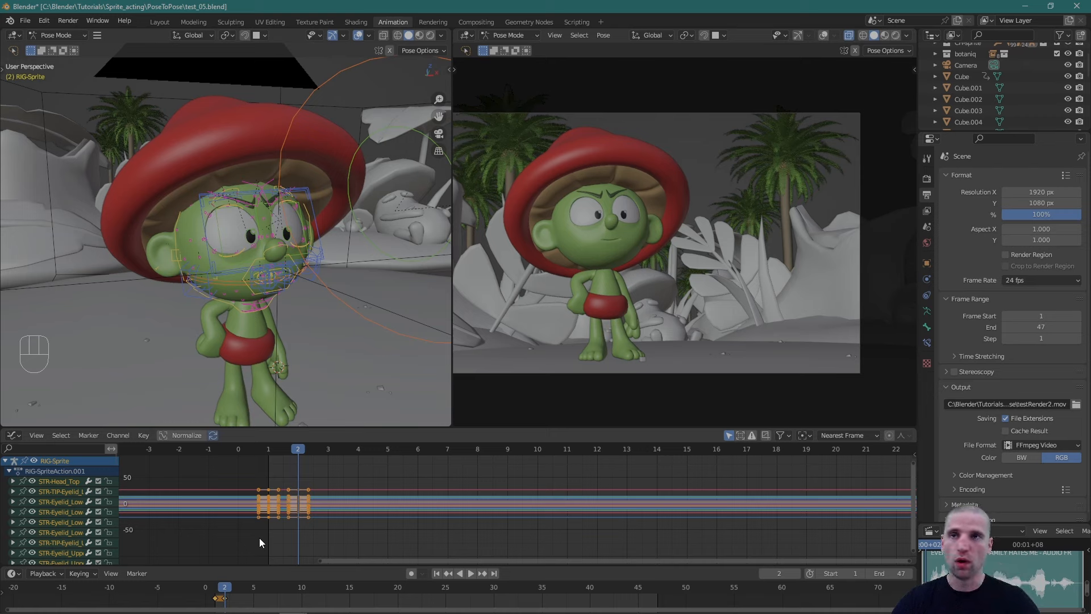
Select the MSTR-TGT-Eyes target control in front of the face and move it slightly upward on frame 2.
scroll(275, 316, down, 2)
scroll(260, 277, down, 5)
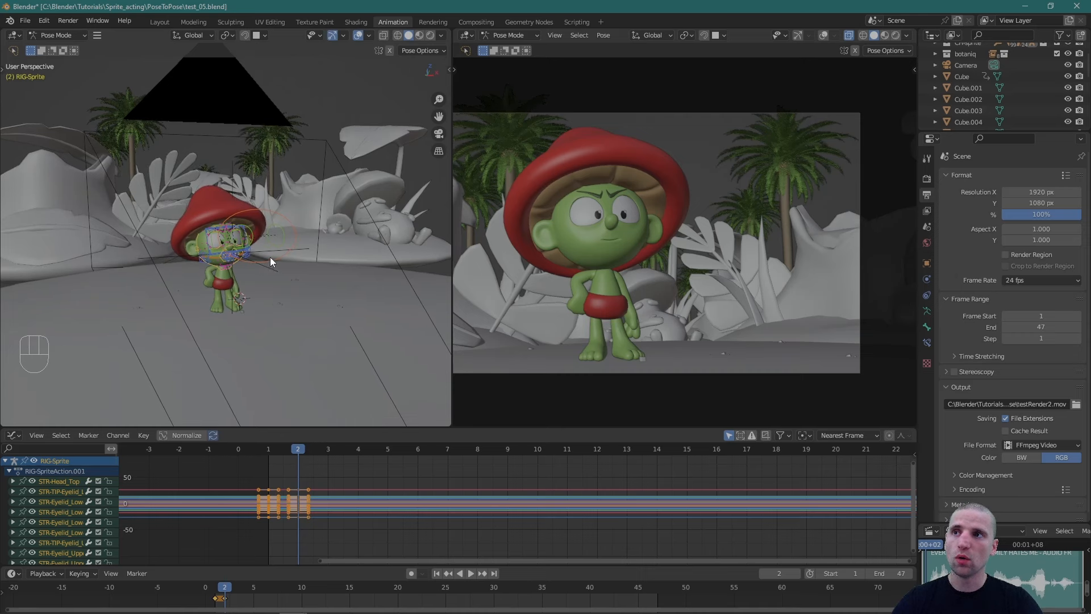
click(271, 255)
key(g)
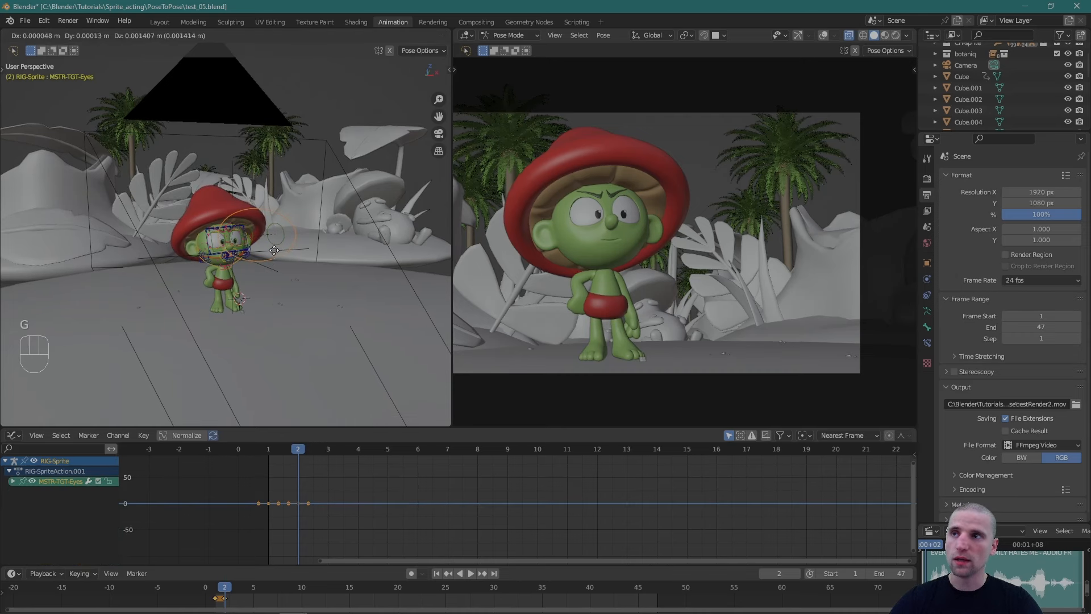
click(272, 237)
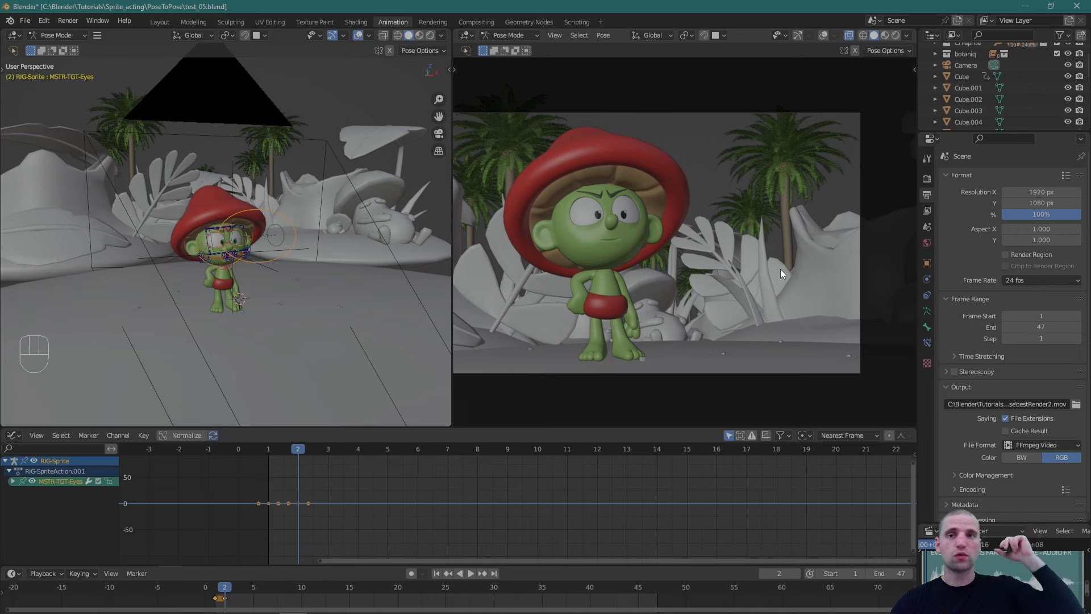
Adjust the heights of the lower eyelid controls ACT-Eyelid_Lower.L and ACT-Eyelid_Lower.R slightly with the Move tool on frame 2.
key(KP_Decimal)
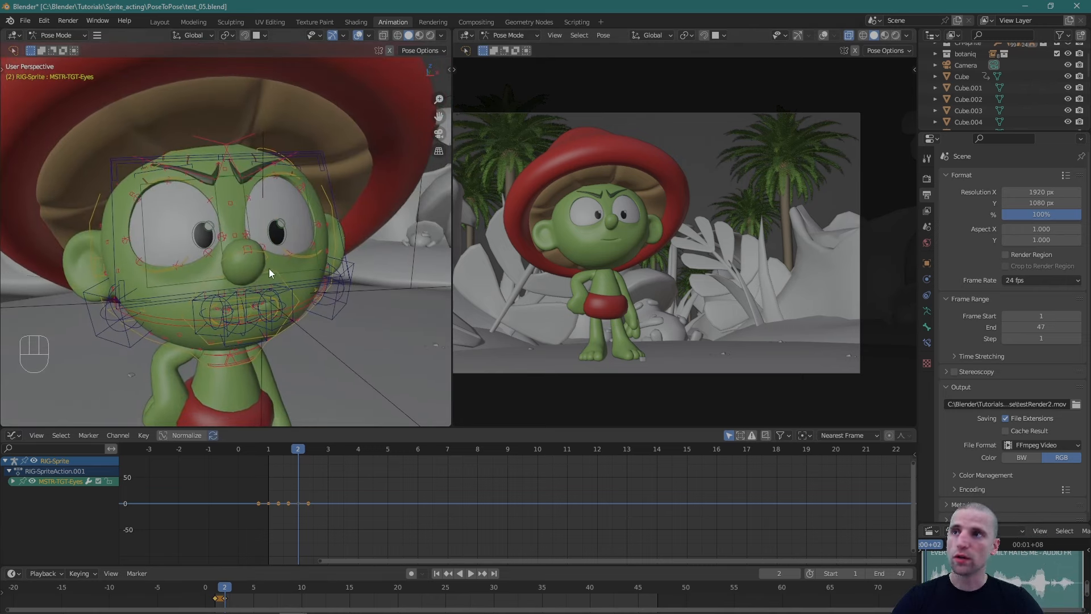
shift+middle_drag(257, 277, 260, 283)
scroll(260, 283, down, 1)
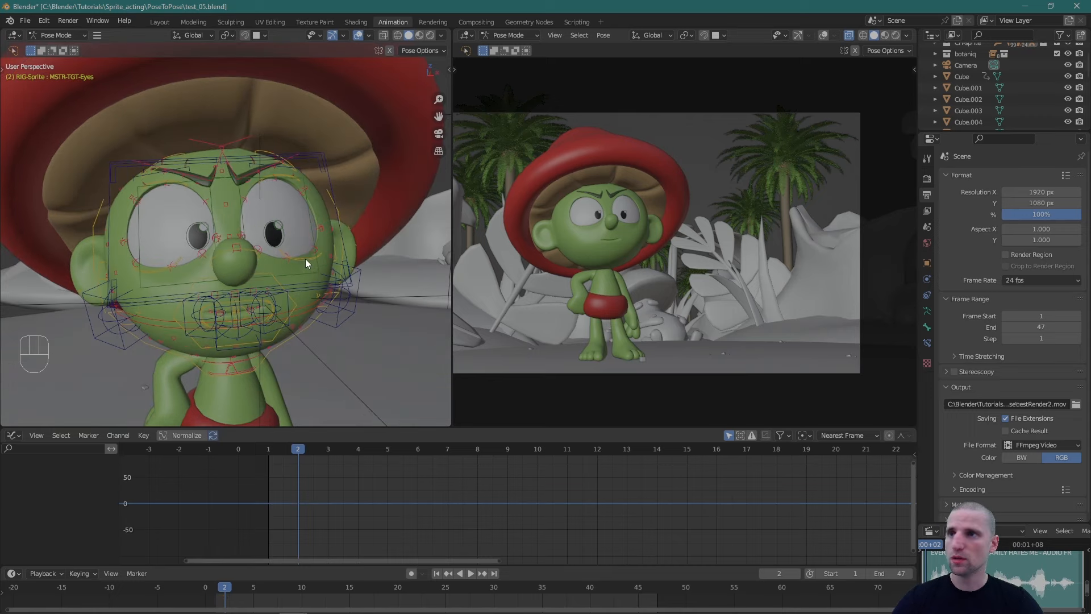
click(308, 253)
key(space)
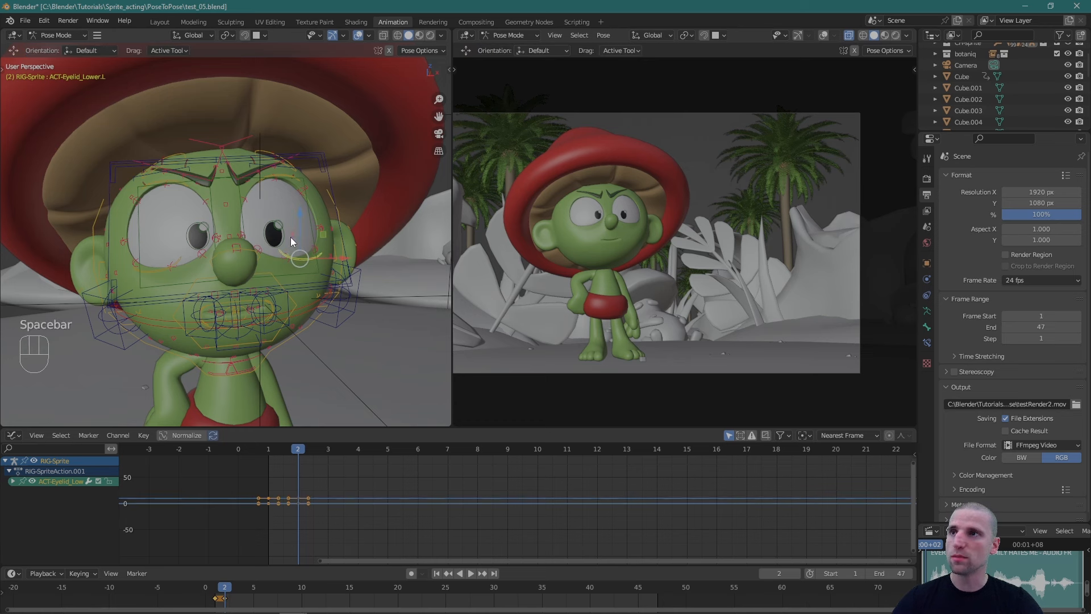
click(156, 267)
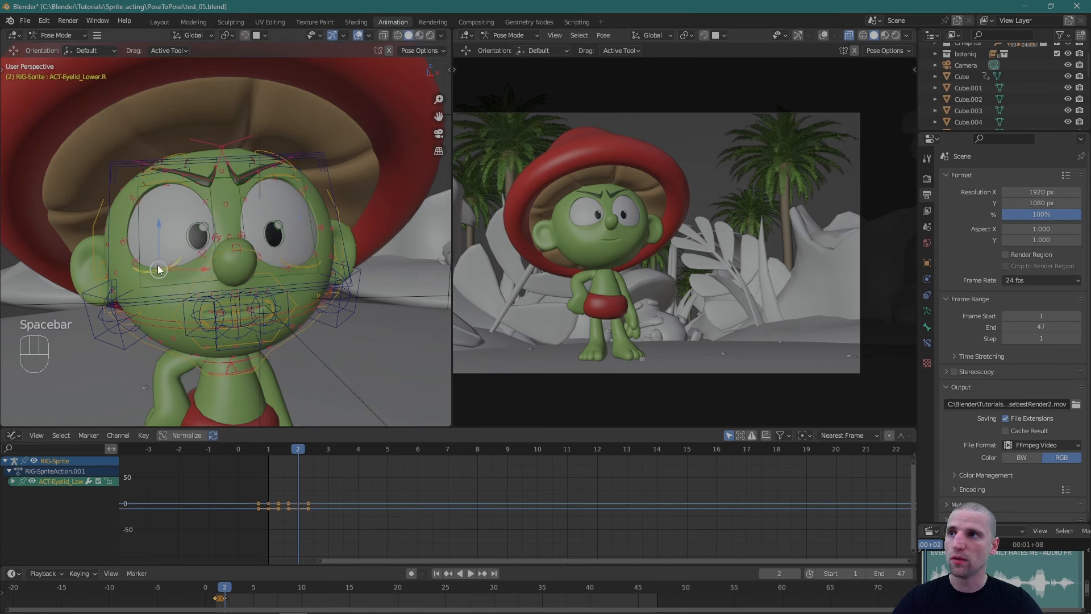
drag(160, 226, 160, 232)
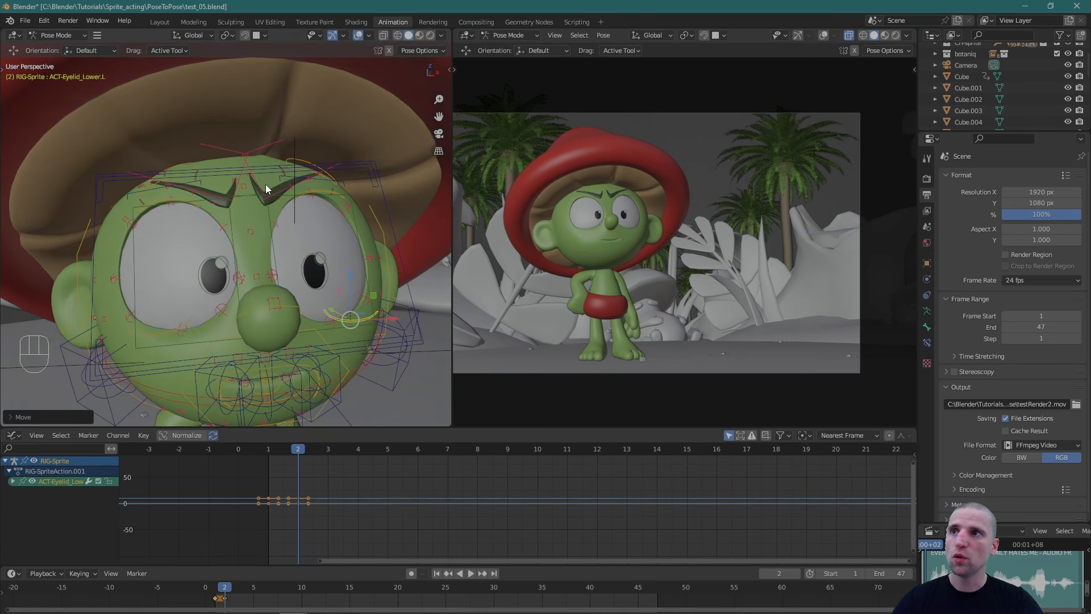
Set the transform orientation to Local and slightly reposition the ROOT-Evil_Eyebrow.L control on frame 2.
alt+drag(264, 185, 266, 257)
click(257, 181)
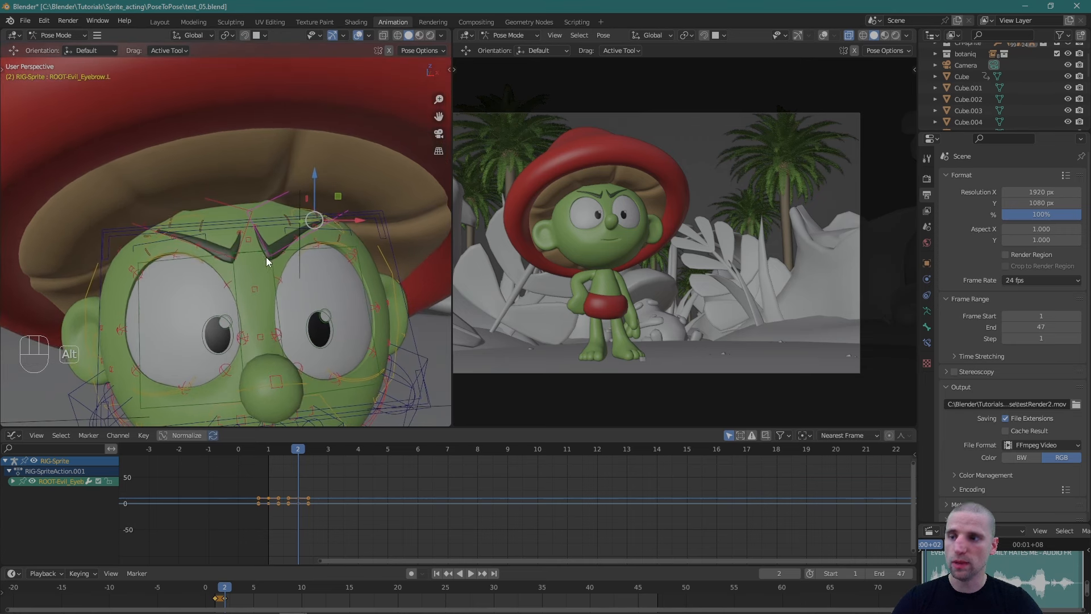
key(space)
click(273, 254)
click(200, 36)
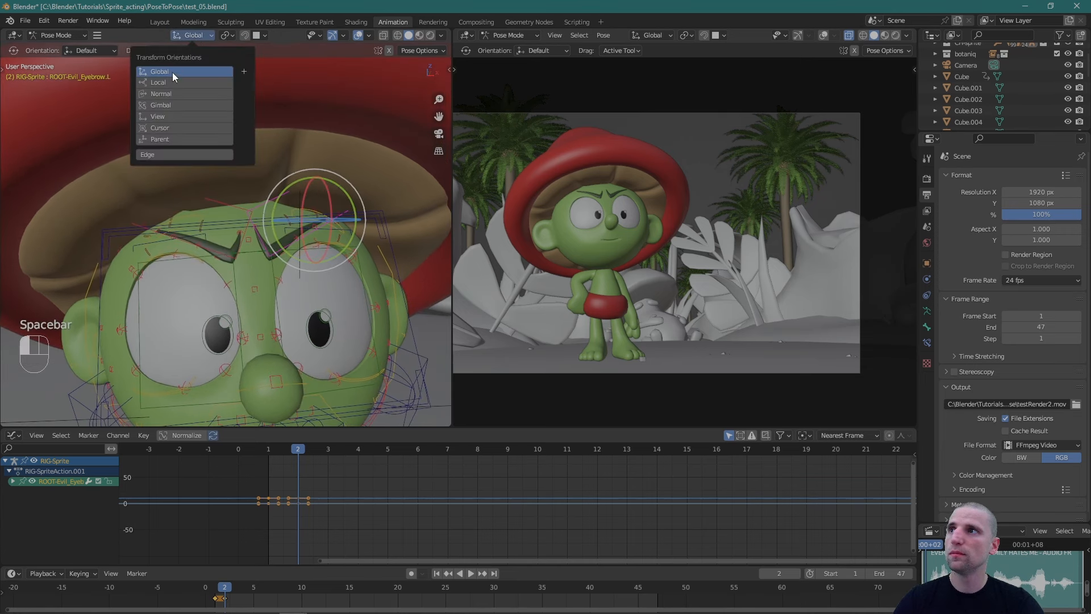
click(169, 83)
alt+drag(367, 252, 298, 267)
key(space)
click(298, 253)
drag(306, 184, 305, 184)
Rotate the ROOT-Evil_Eyebrow.R control and adjust its position so the character's right eyebrow changes angle on frame 2.
alt+drag(223, 237, 284, 243)
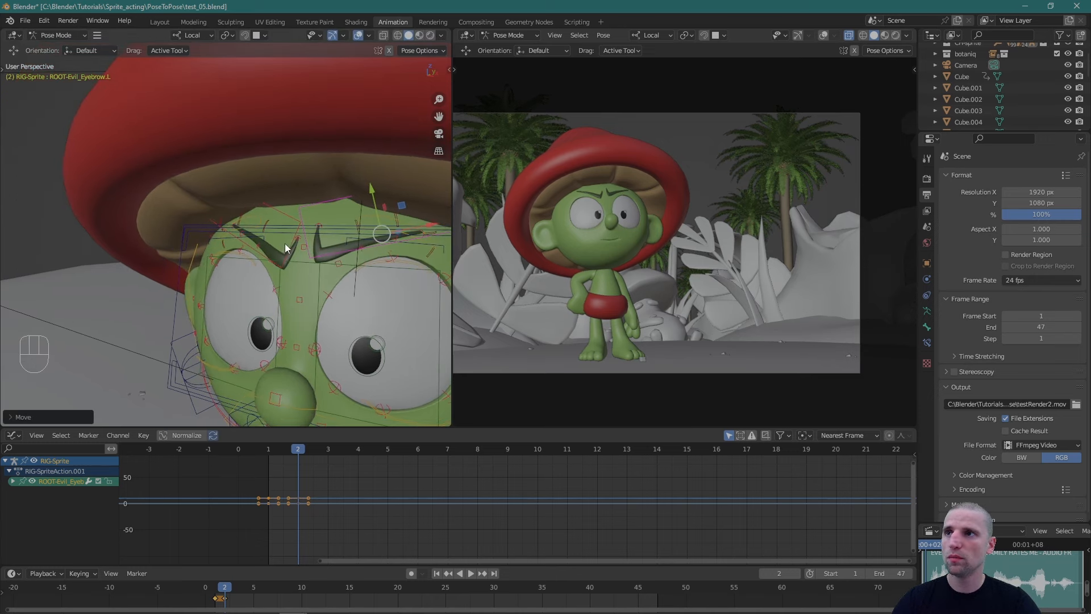
click(291, 243)
key(space)
click(270, 250)
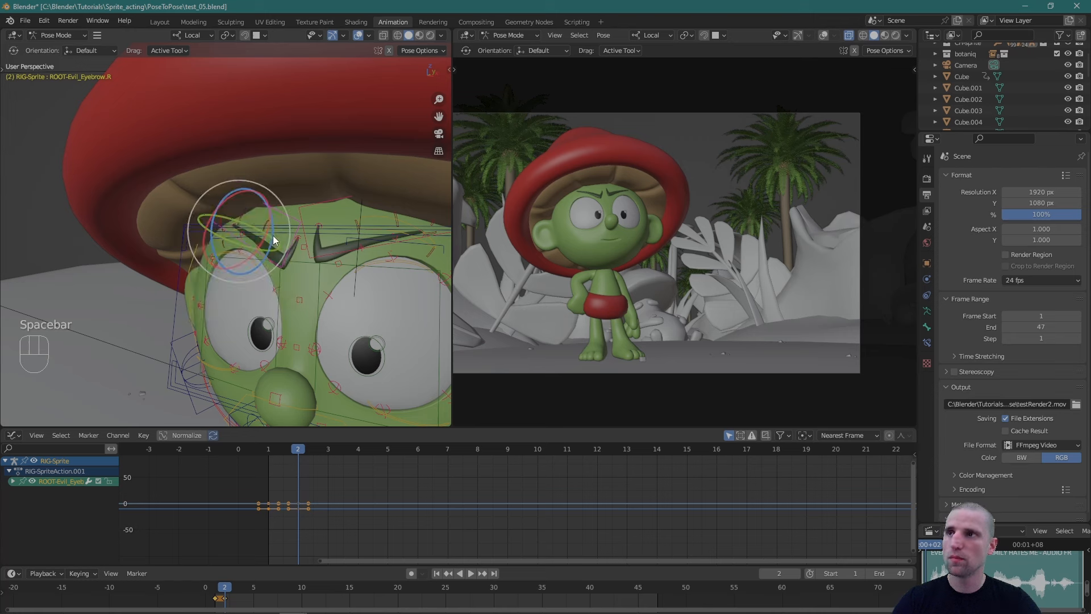
scroll(273, 235, up, 2)
drag(274, 224, 257, 209)
key(space)
click(261, 249)
Switch back to the selection tool, select all the face controls and key the adjusted expression on frame 2.
scroll(273, 268, down, 6)
key(w)
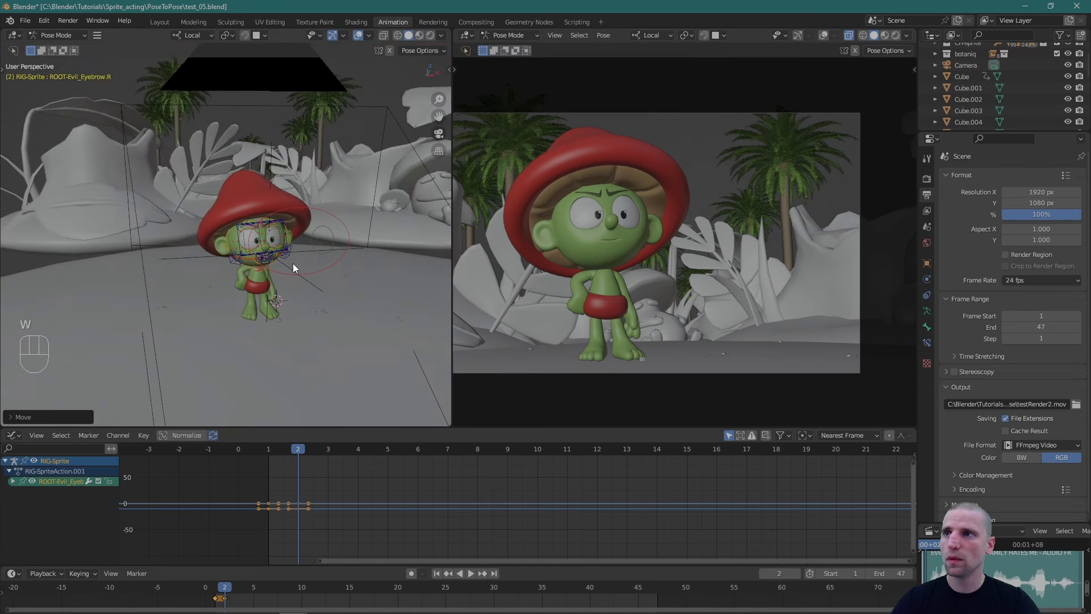
scroll(264, 291, up, 1)
key(a)
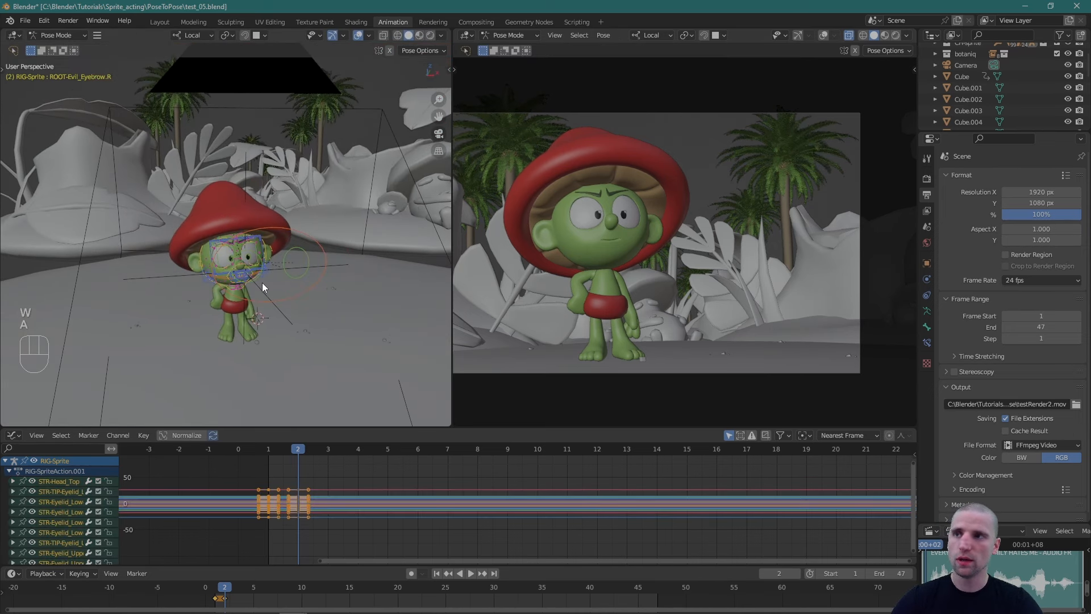
Scrub between frames 1 and 2 to compare the two facial expressions close up in the camera view.
alt+scroll(278, 267, up, 1)
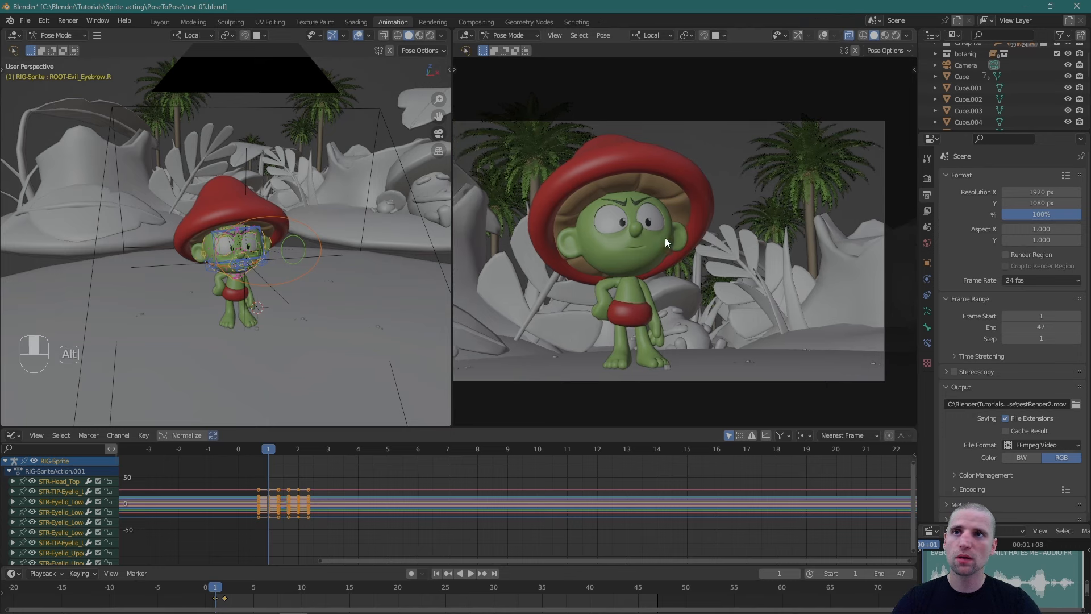
scroll(665, 238, up, 5)
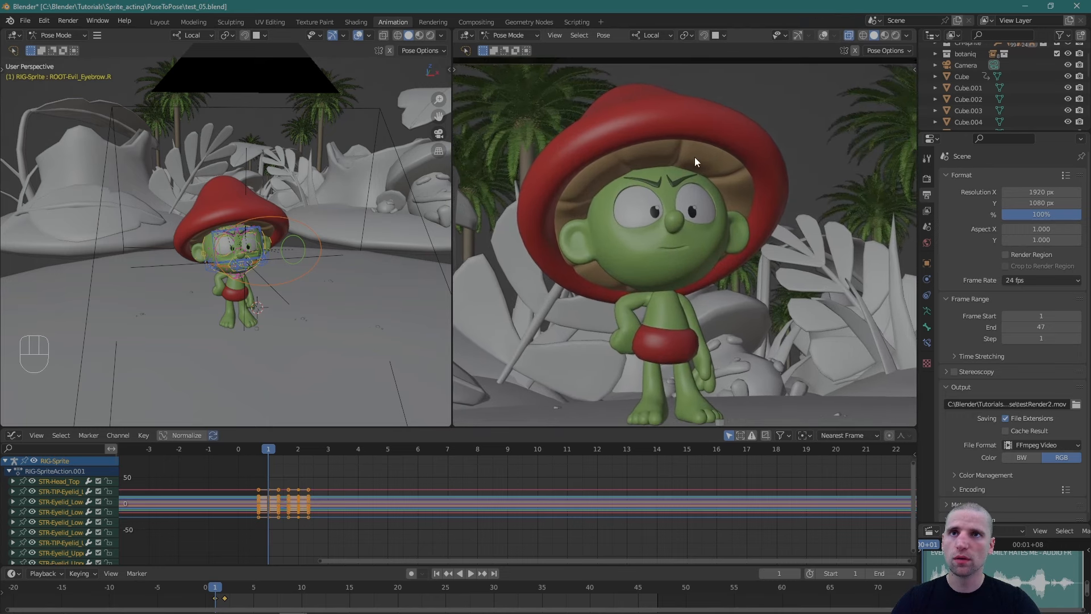
drag(216, 588, 224, 589)
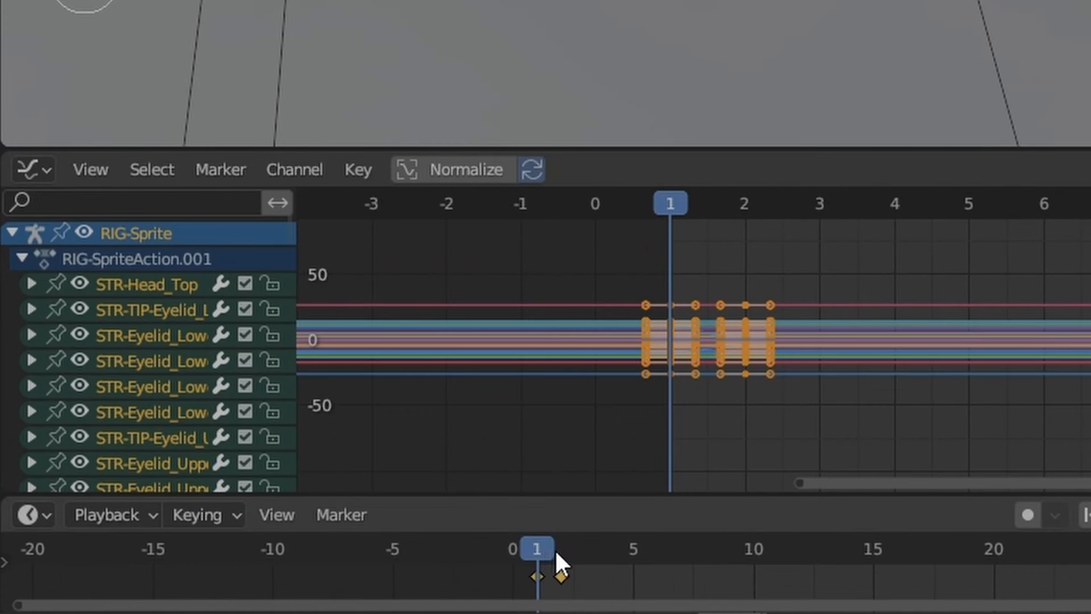
drag(560, 554, 541, 566)
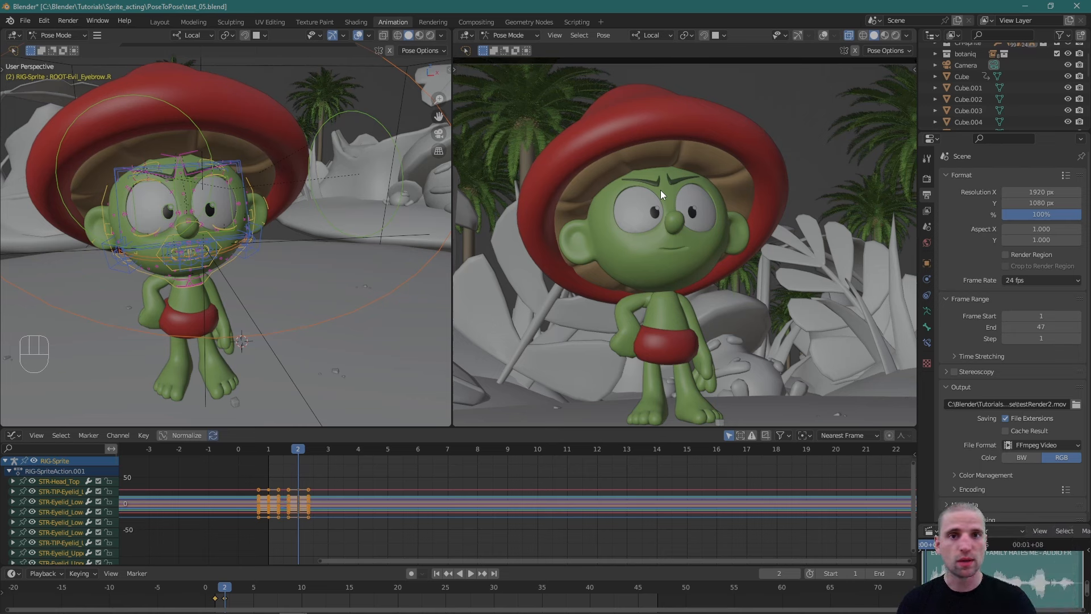
Key all the selected face controls again on frame 2 to store the adjusted expression.
scroll(279, 250, down, 4)
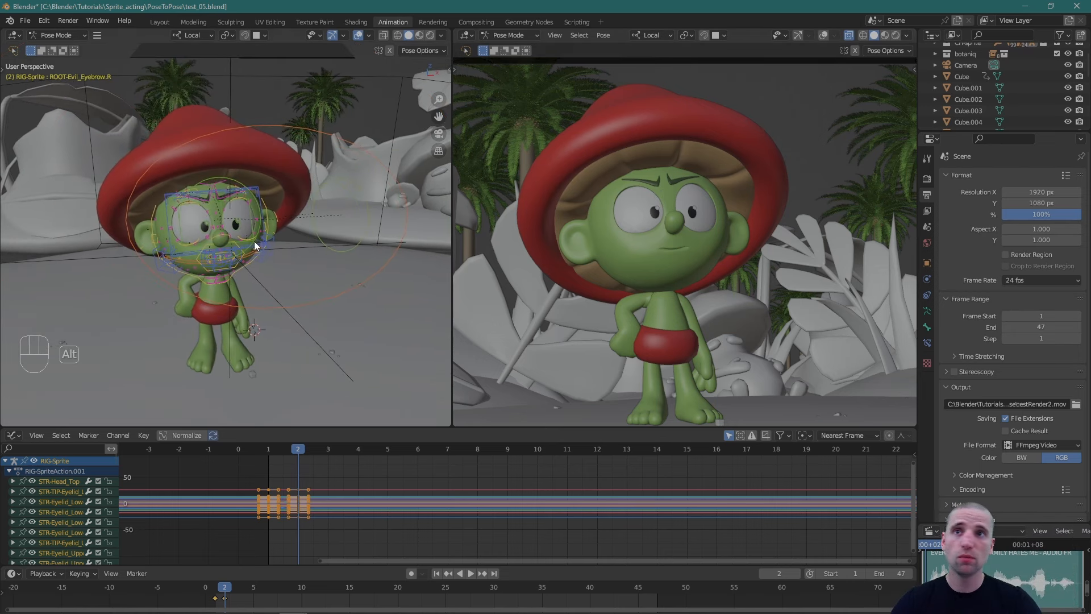
key(i)
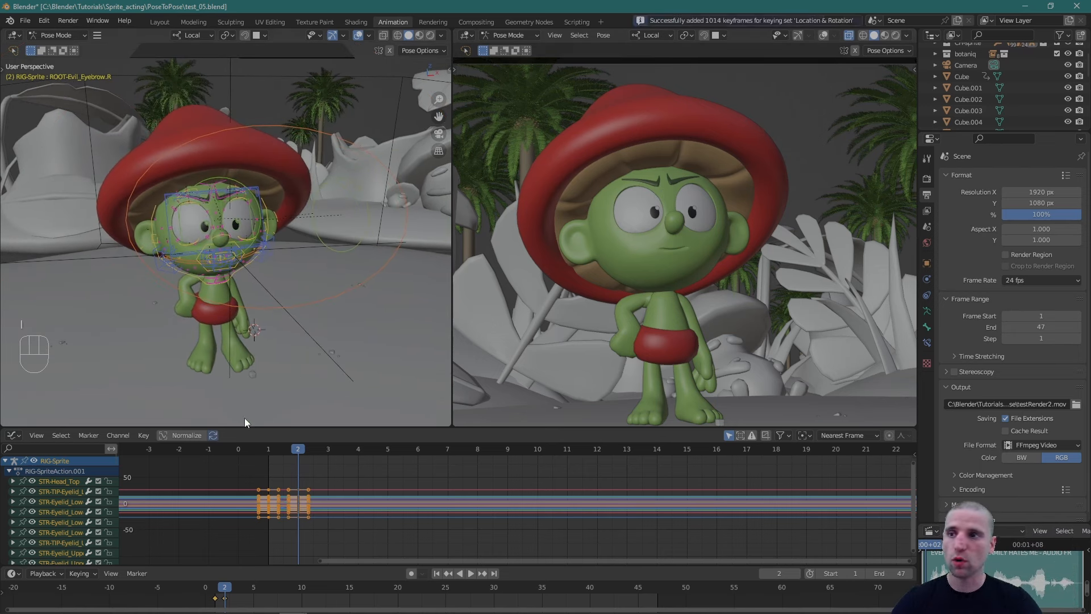
click(225, 591)
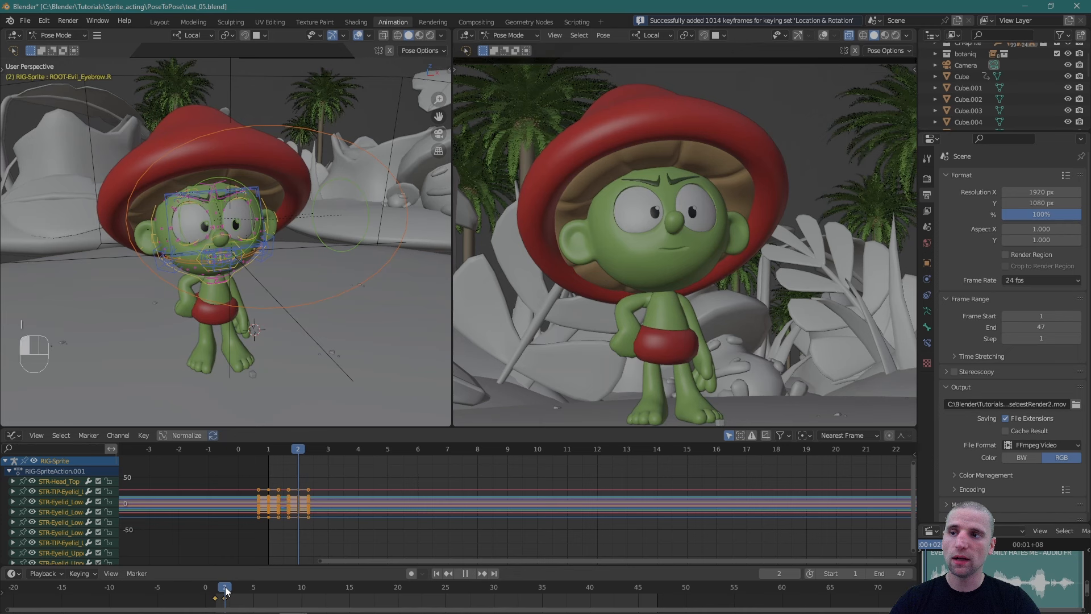
key(space)
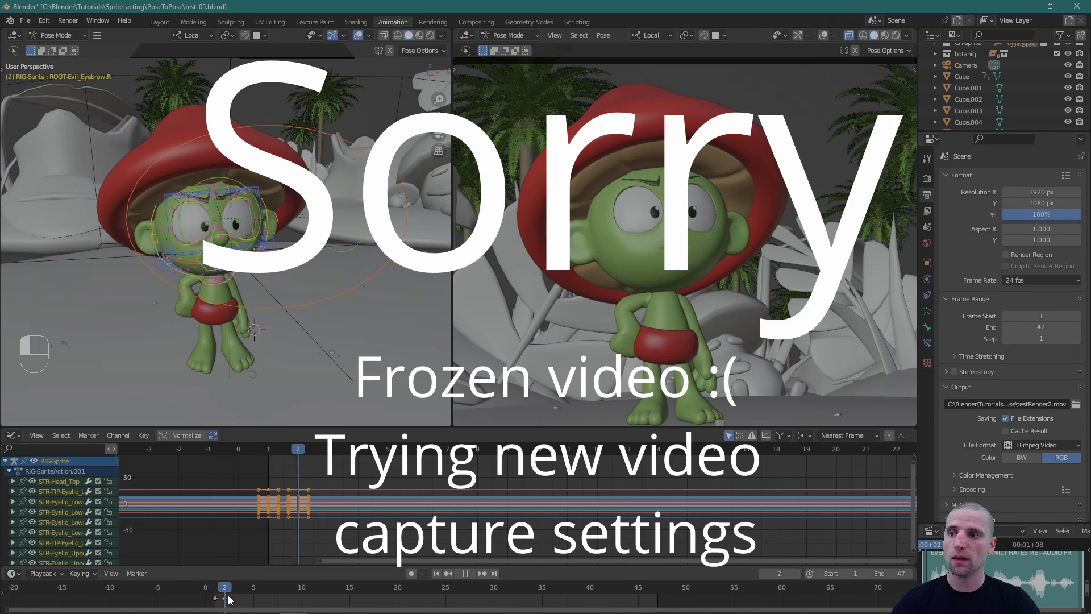
Key the same facial expression on frame 9 and scrub back to frame 5.
drag(229, 598, 292, 592)
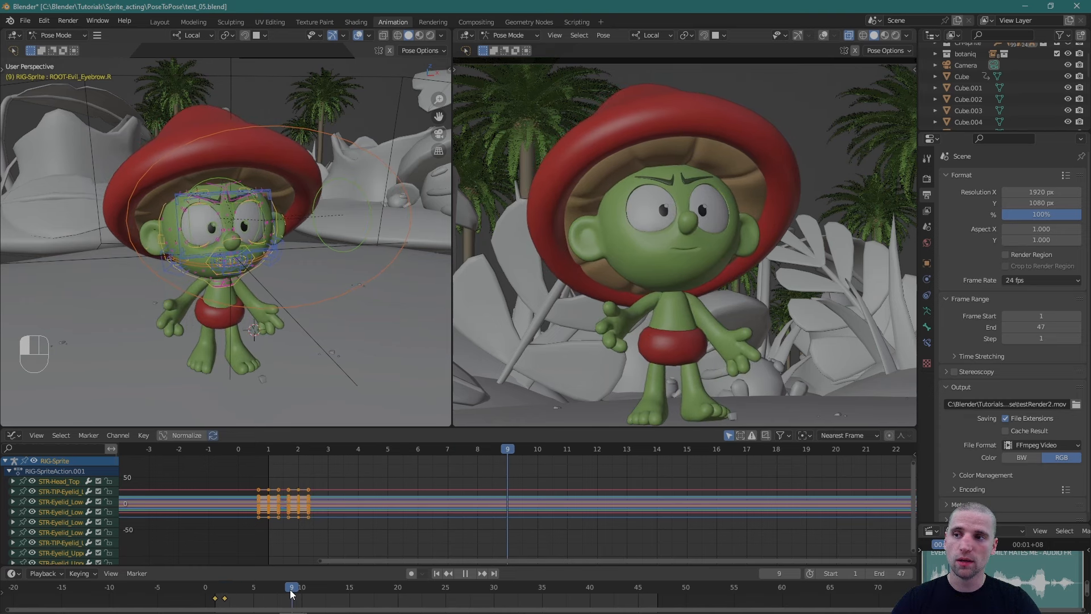
key(i)
drag(264, 588, 254, 588)
Select the keyframes on frames 2 and 9 and change their handle type.
drag(642, 591, 439, 570)
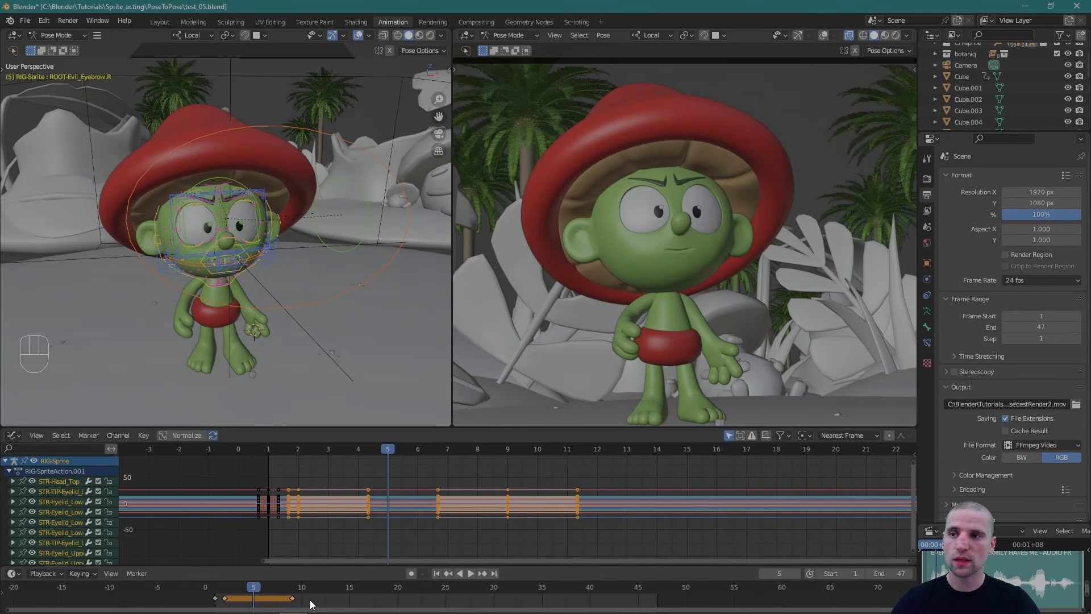
key(q)
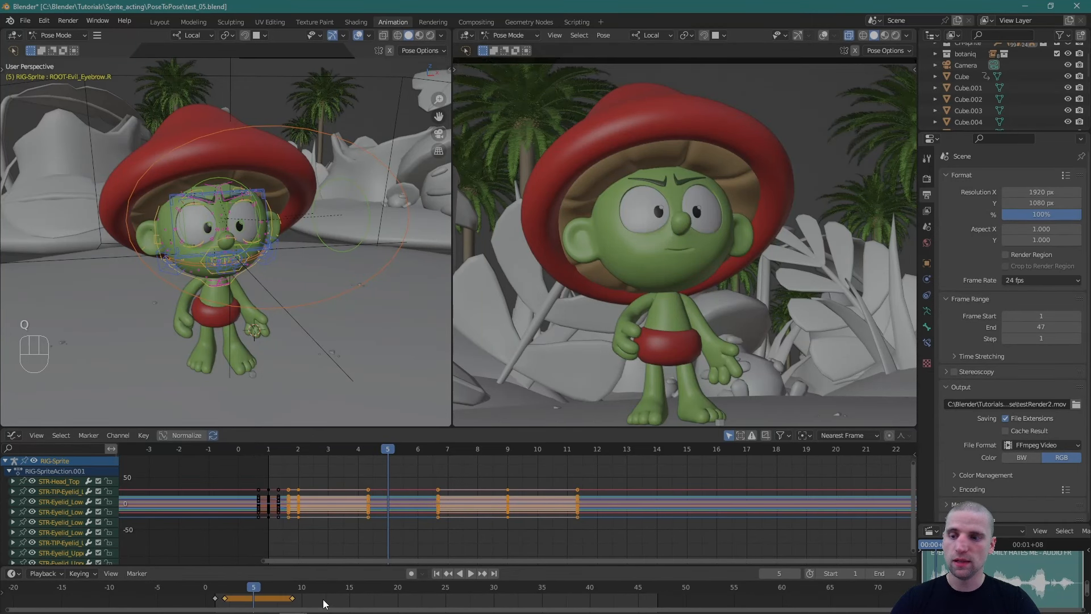
key(v)
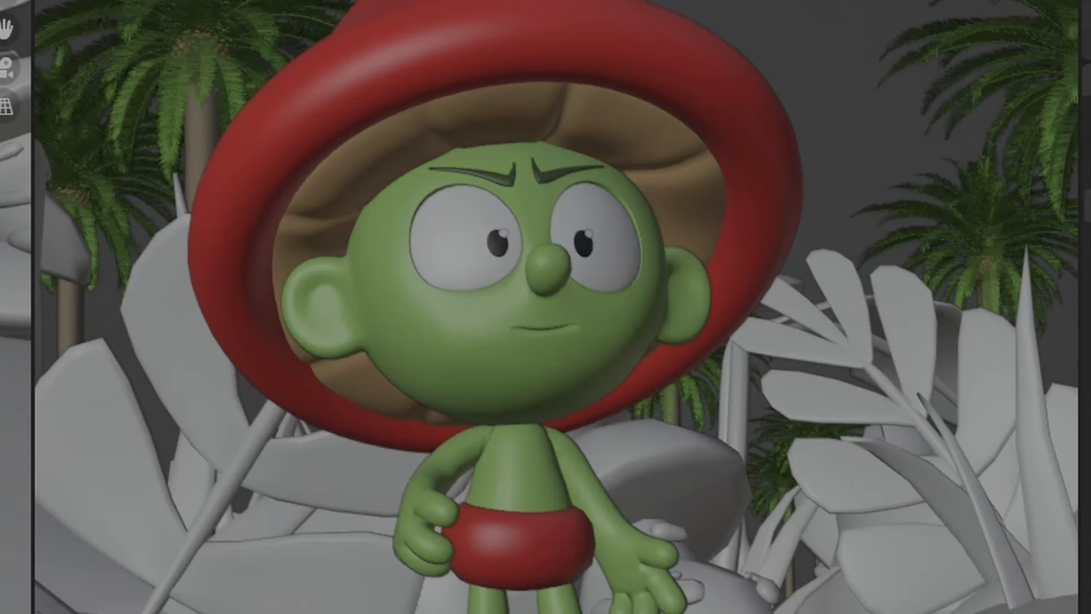
click(298, 588)
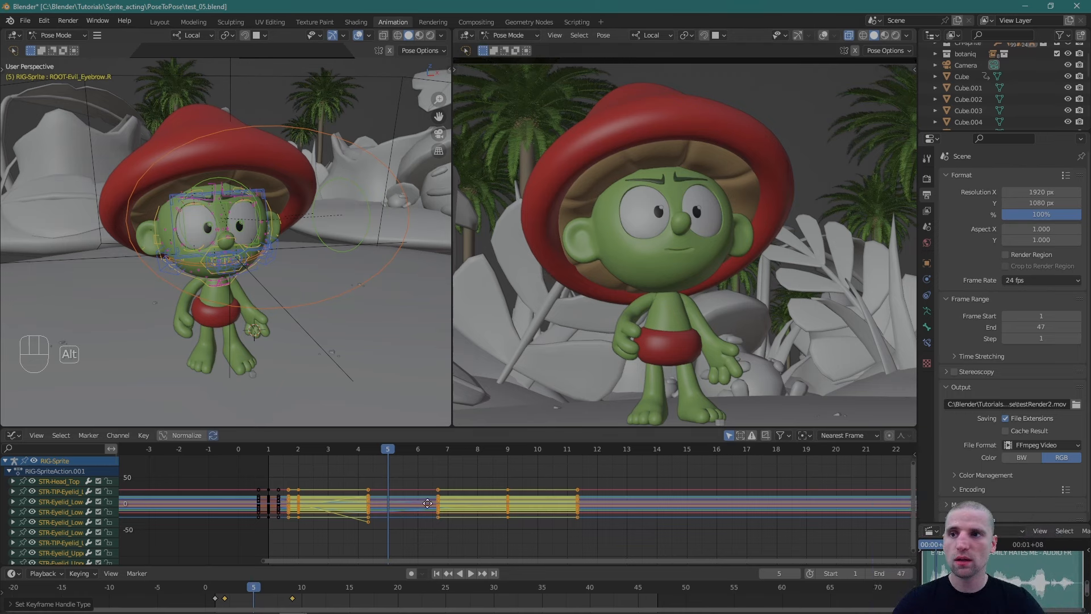
alt+right_drag(407, 495, 465, 504)
alt+middle_drag(464, 503, 503, 491)
alt+right_drag(502, 491, 451, 499)
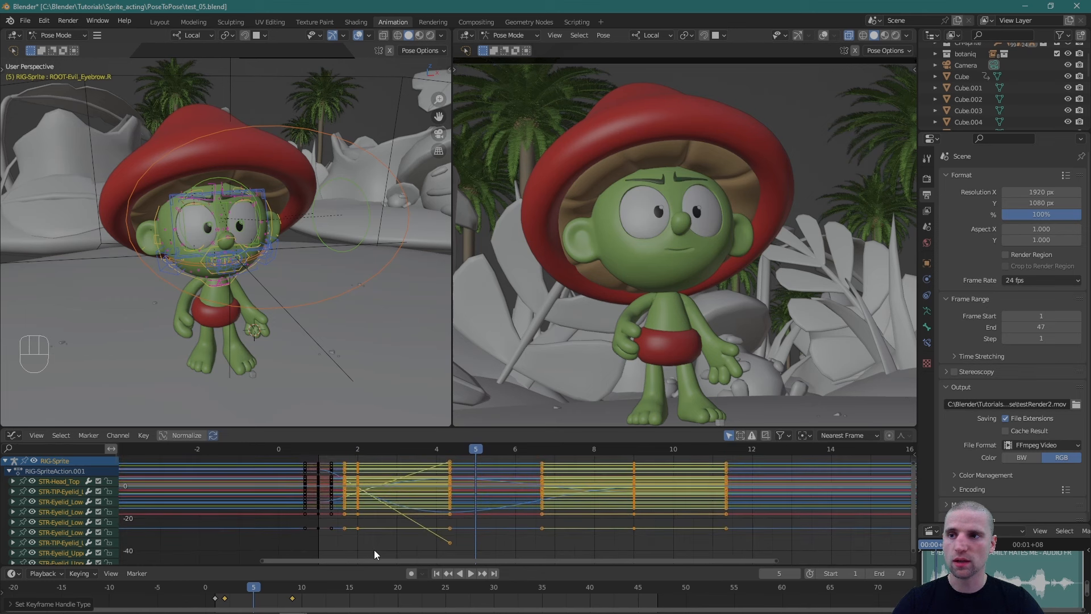
Examine the keyframe handles and the shape of the curves between frames 2 and 9 in the Graph Editor.
click(374, 550)
alt+right_drag(386, 536, 383, 510)
alt+middle_drag(383, 510, 391, 519)
alt+right_drag(391, 519, 376, 495)
alt+middle_drag(375, 495, 372, 491)
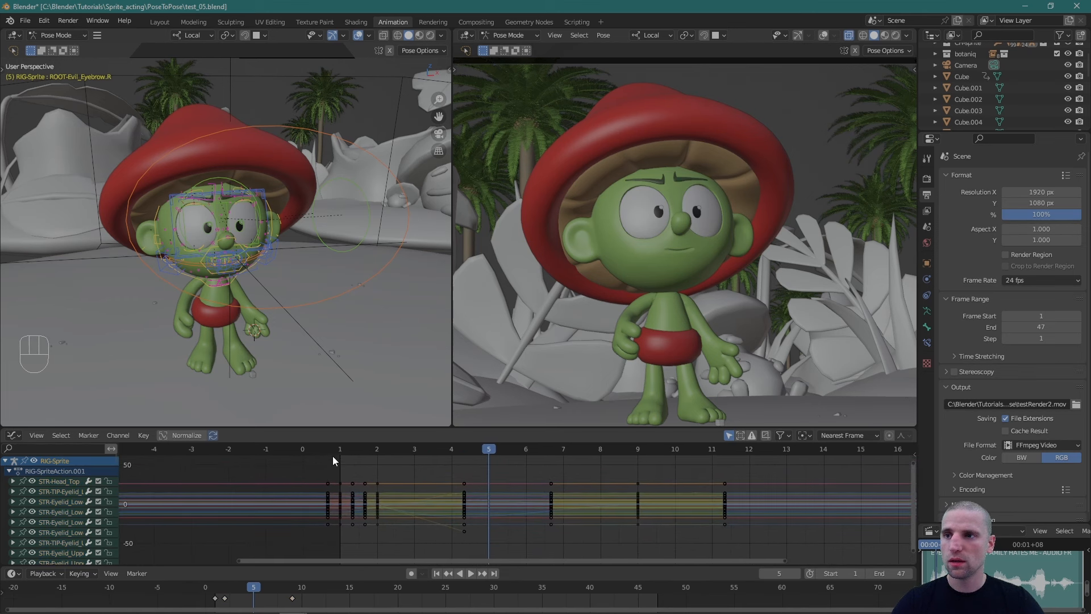
drag(339, 449, 329, 477)
drag(395, 543, 358, 444)
click(391, 547)
drag(628, 470, 674, 546)
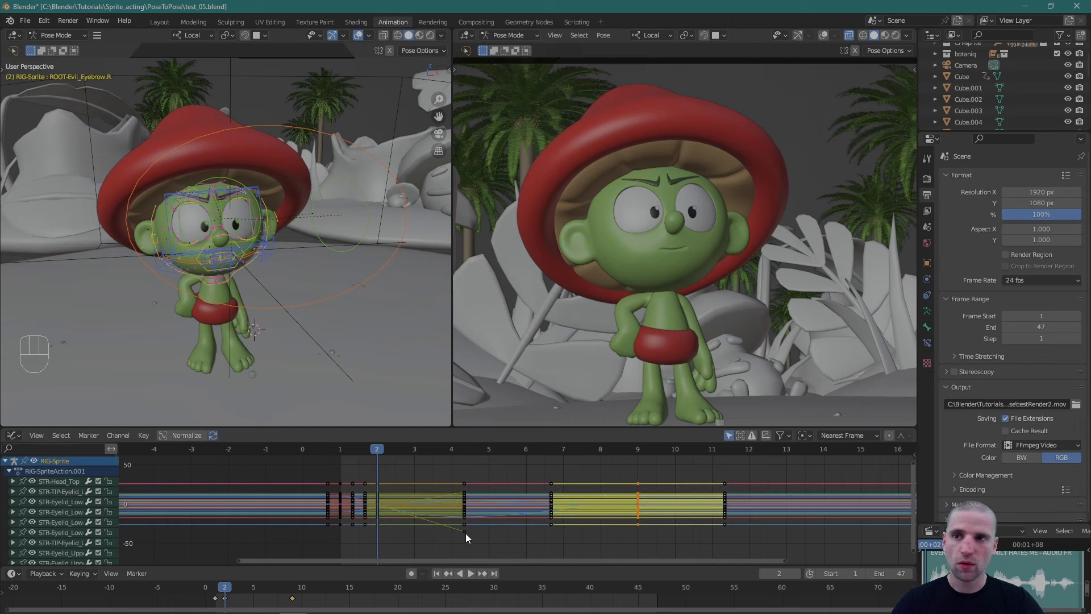
alt+right_drag(509, 491, 485, 521)
alt+middle_drag(414, 482, 417, 529)
alt+right_drag(407, 529, 387, 472)
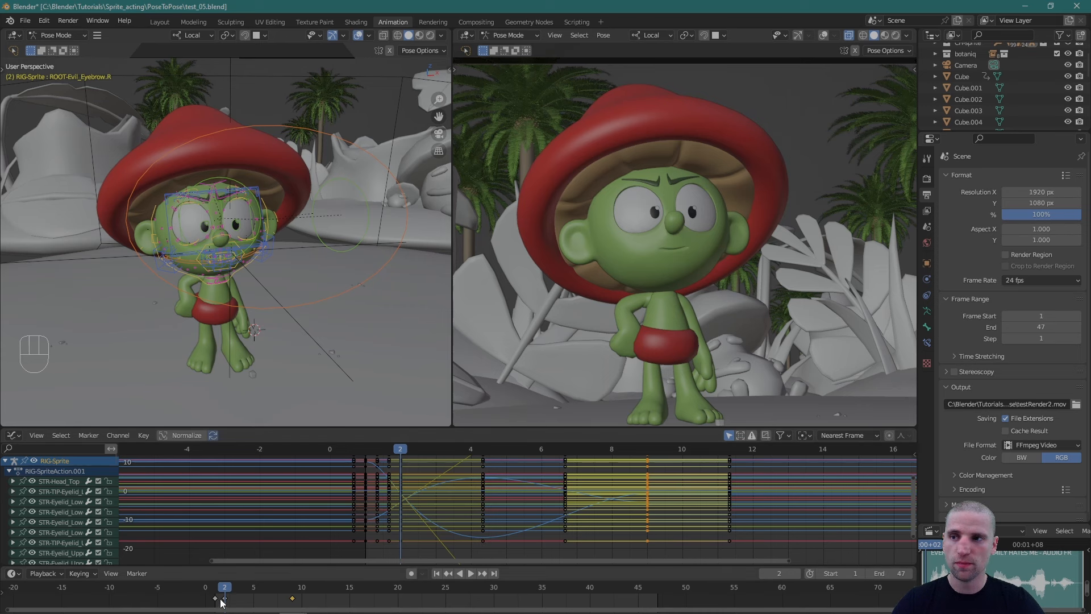
Move through the frames between 2 and 9 to examine how the eyebrows drift in the held expression.
key(Right)
key(Right)
key(Right)
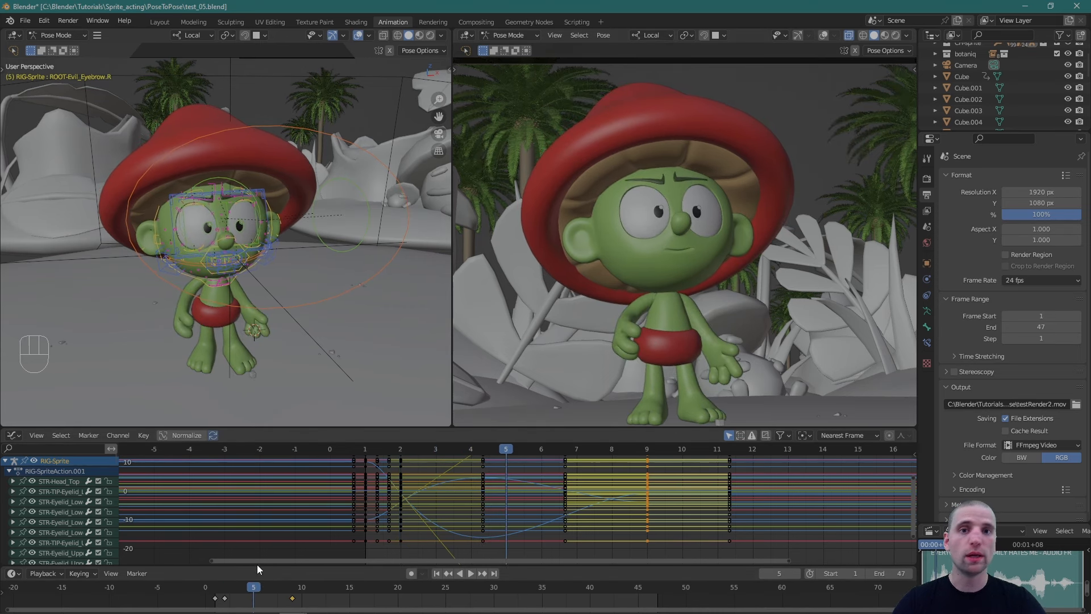
drag(239, 594, 301, 584)
click(216, 600)
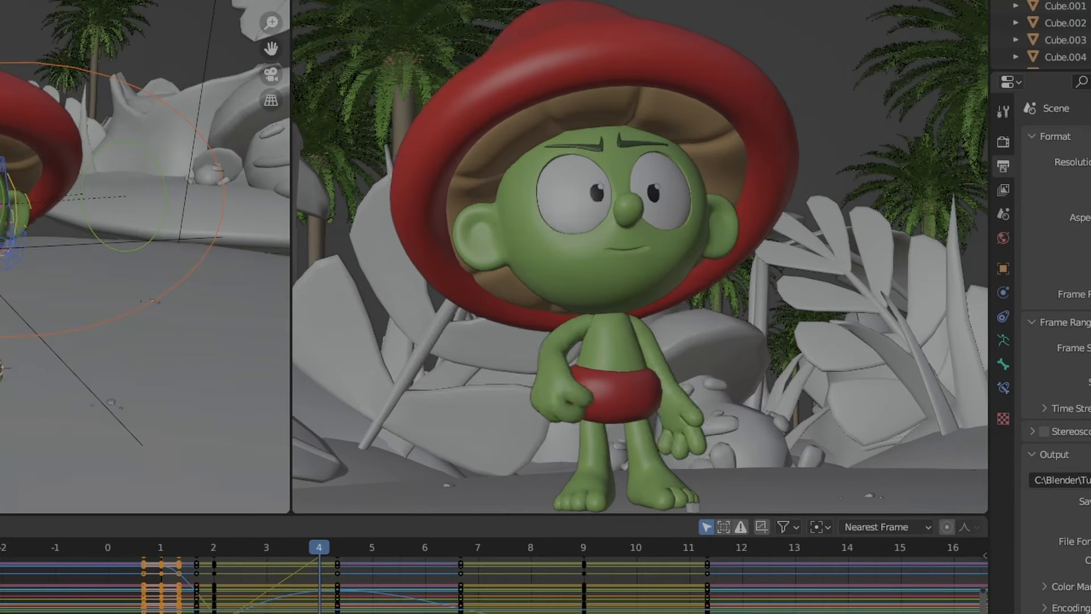
key(Right)
key(Right)
key(Right)
key(Right)
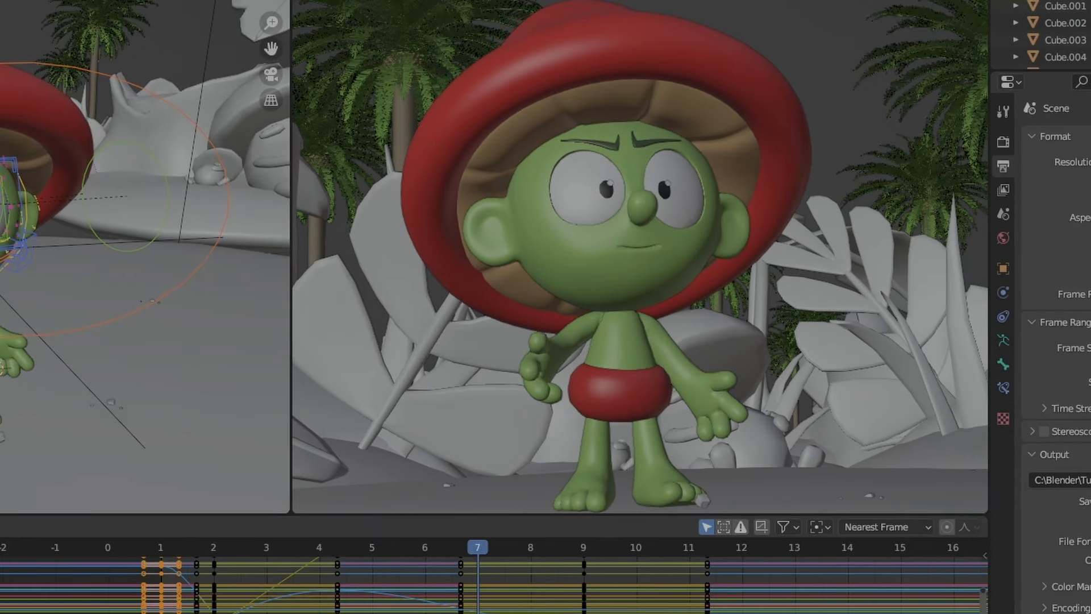
key(Right)
key(Left)
key(Left)
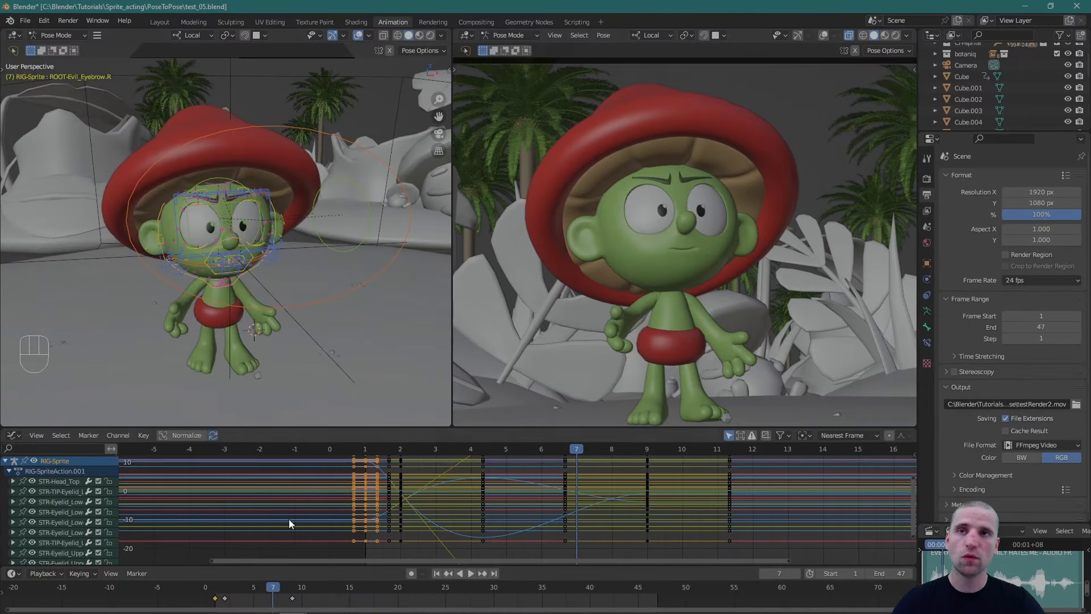
Select all the face controls and key their pose on frame 7.
alt+right_drag(283, 284, 265, 236)
key(a)
key(a)
key(i)
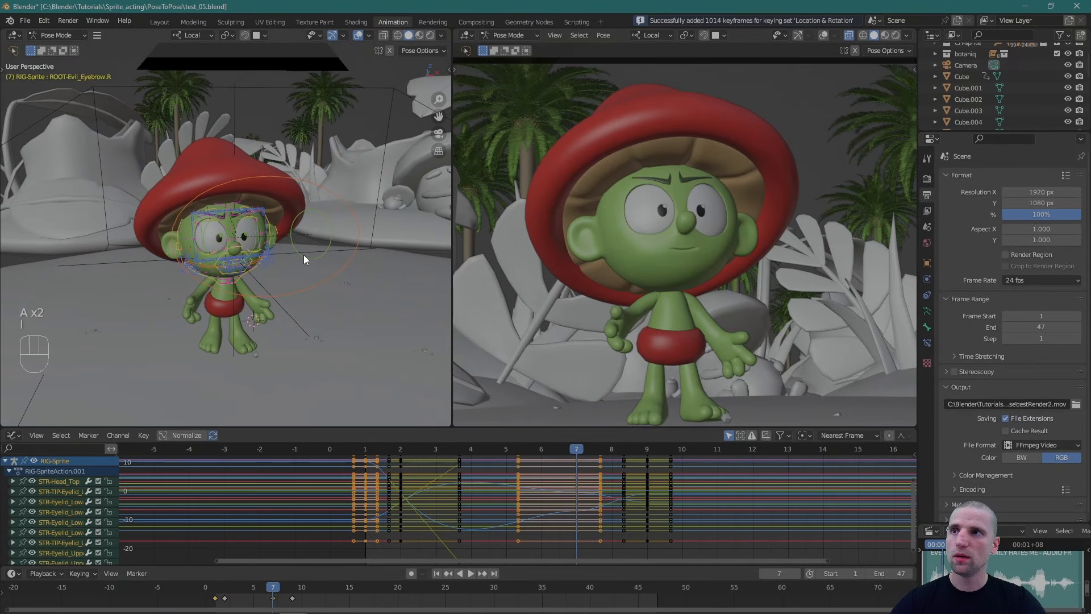
Copy the keyframes on frame 7 and paste them onto frame 2.
click(272, 600)
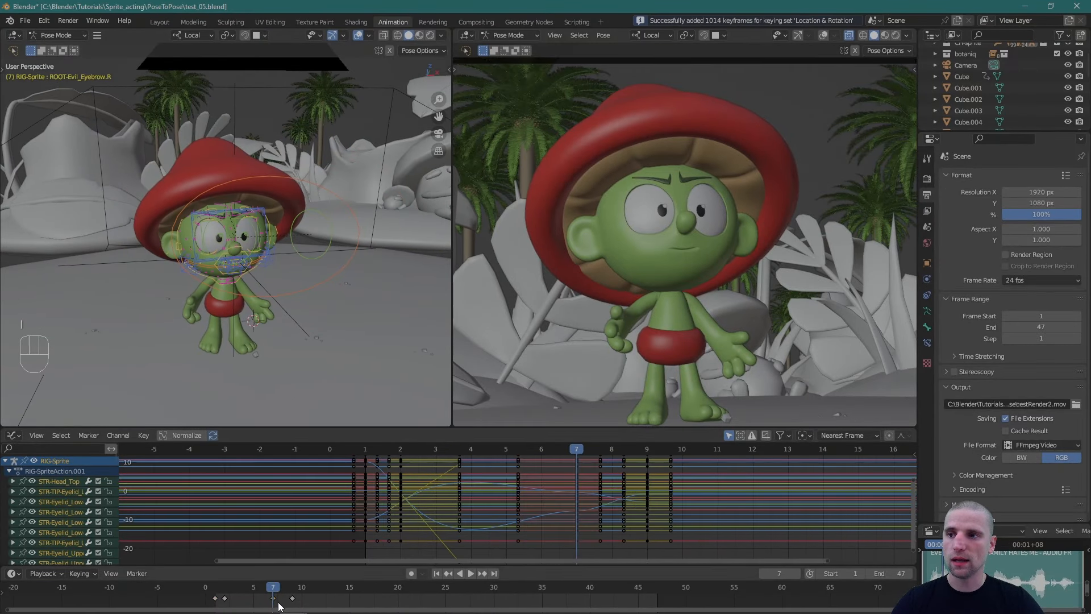
click(273, 598)
key(ctrl+c)
key(ctrl+c)
key(ctrl+c)
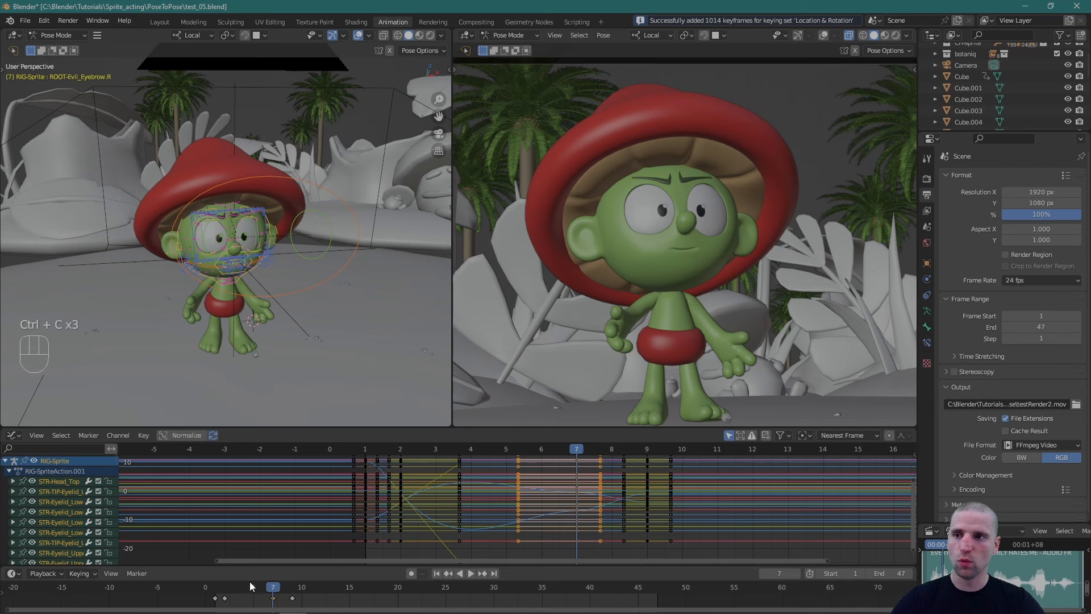
click(224, 588)
key(ctrl+v)
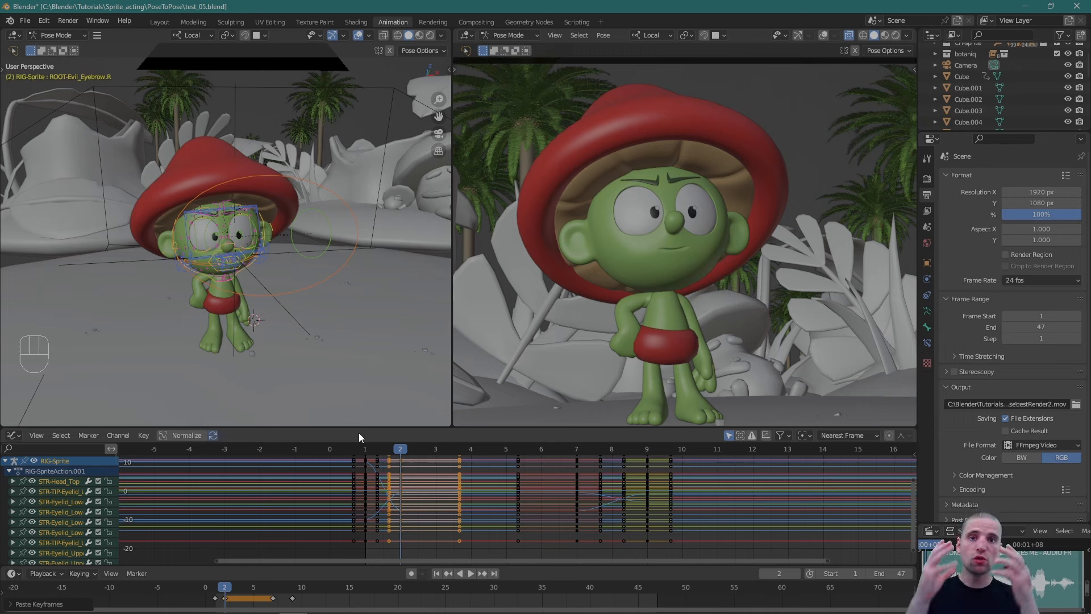
Delete the face keyframes on frames 7 and 9.
drag(502, 454, 682, 546)
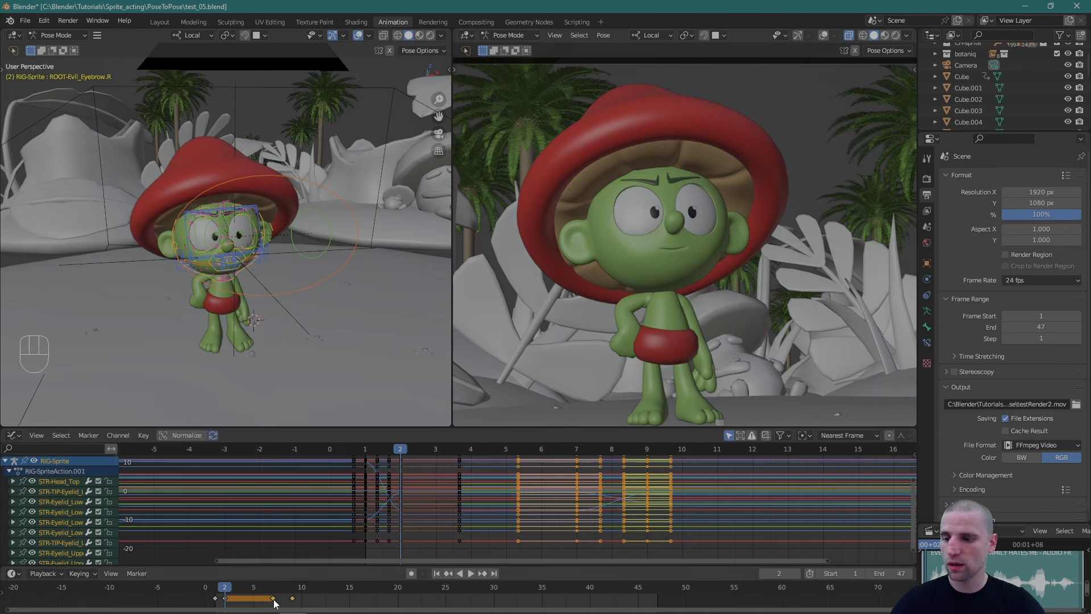
key(x)
click(262, 572)
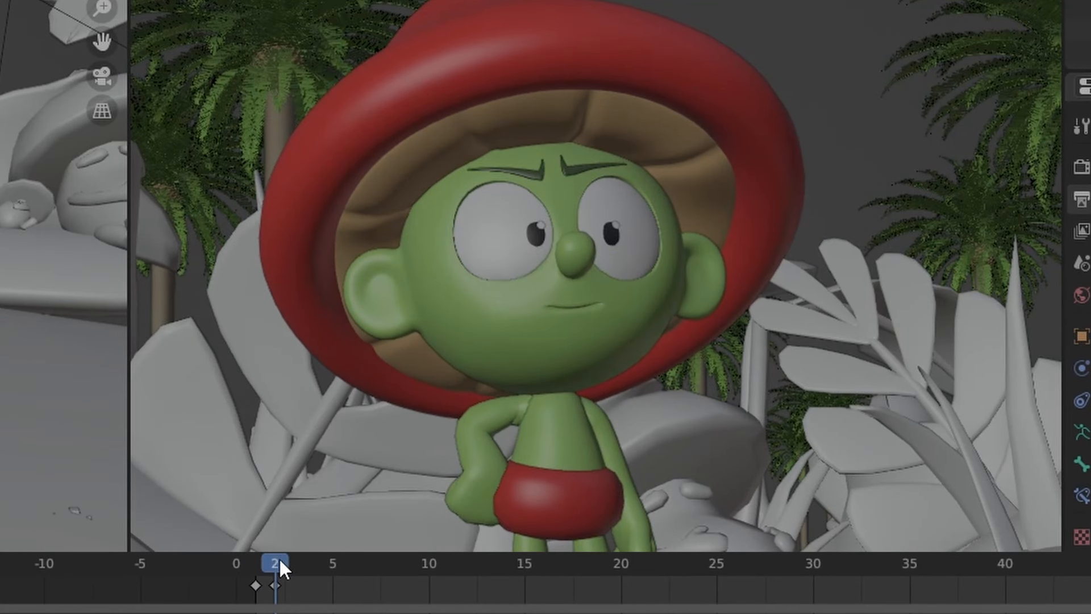
Compare the expressions on frames 1 and 2, and delete the face keyframes on frame 1.
drag(278, 557, 262, 559)
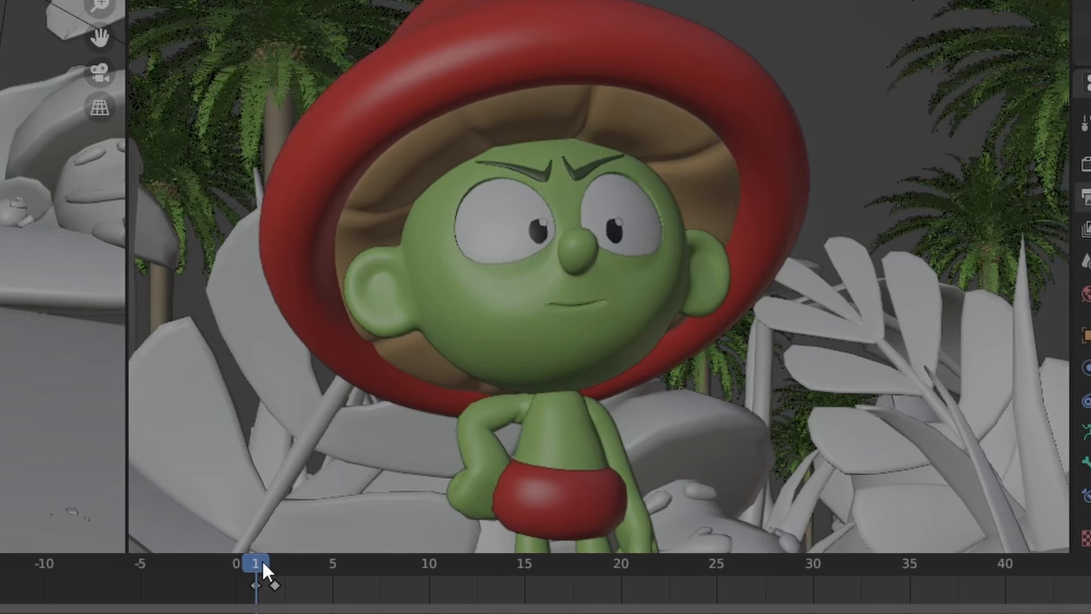
drag(262, 559, 277, 567)
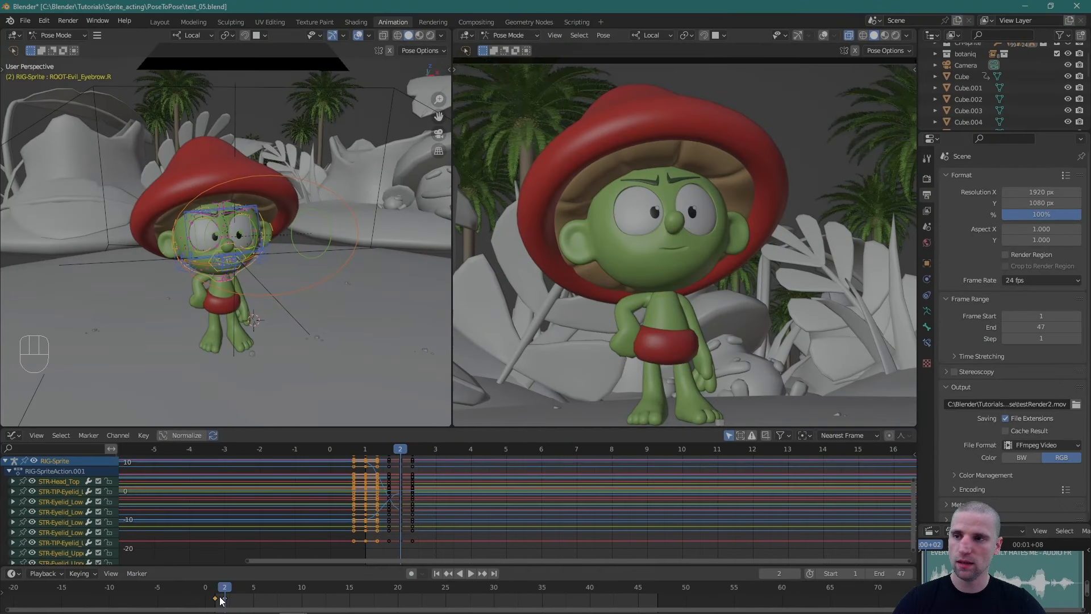
key(x)
click(210, 575)
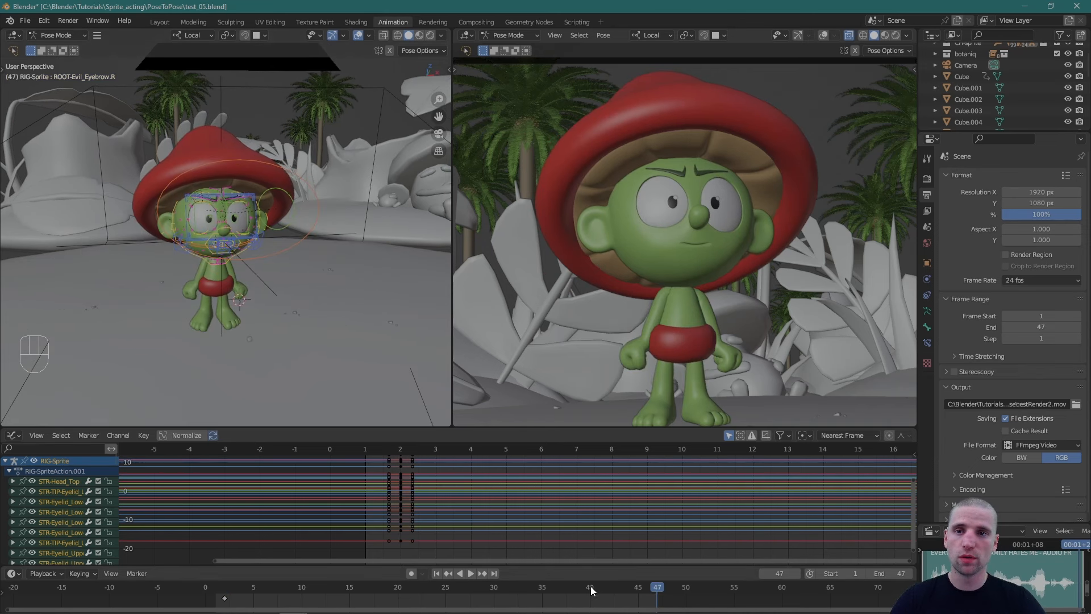
Scrub near the end of the clip to frame 43 and show the Pose Library beside the camera view.
key(space)
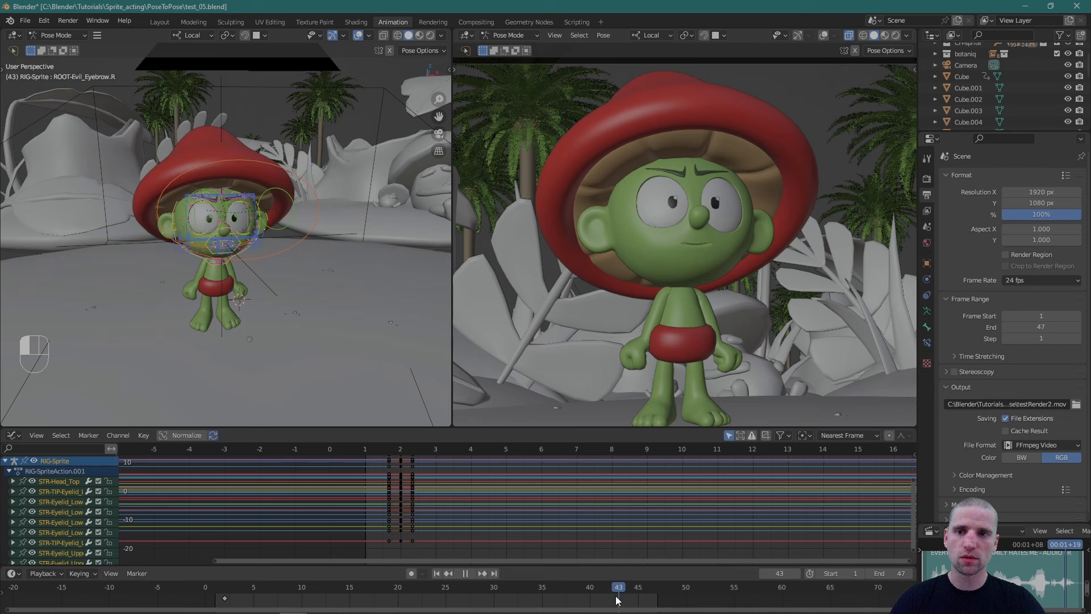
drag(616, 596, 618, 596)
alt+middle_drag(244, 292, 338, 266)
key(n)
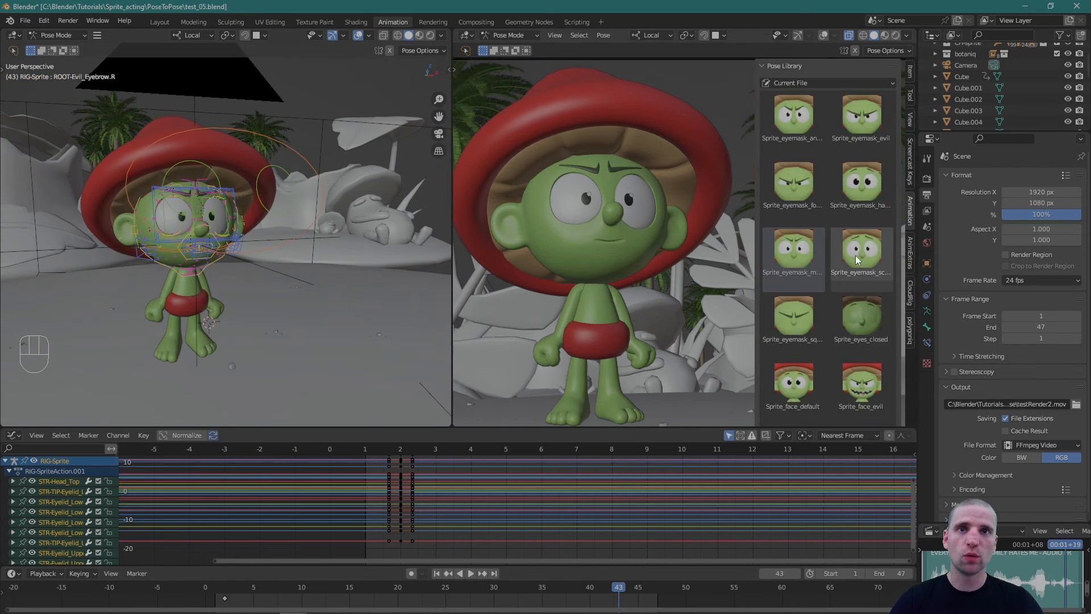
alt+right_drag(289, 259, 271, 296)
Apply the Sprite_eyemask_fo... pose from the Pose Library to the face on frame 45.
click(223, 600)
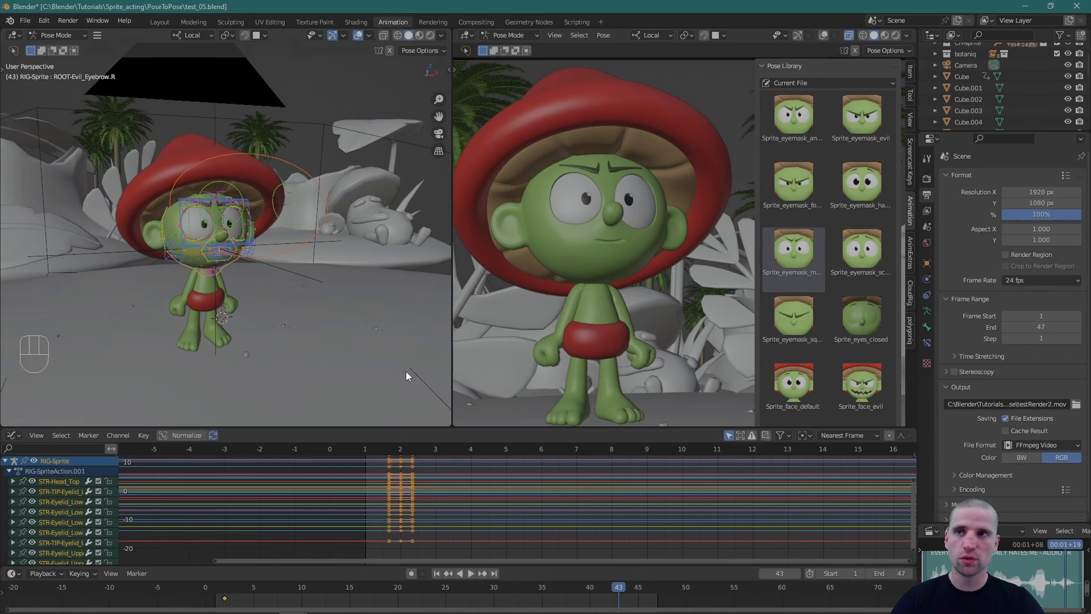
click(634, 316)
drag(594, 591, 638, 588)
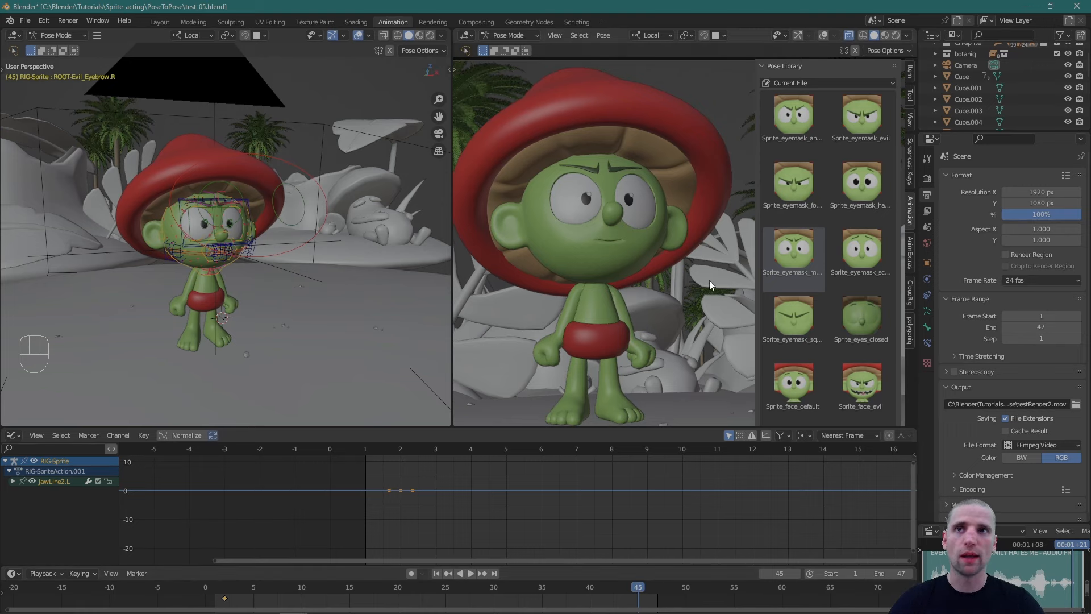
double_click(800, 182)
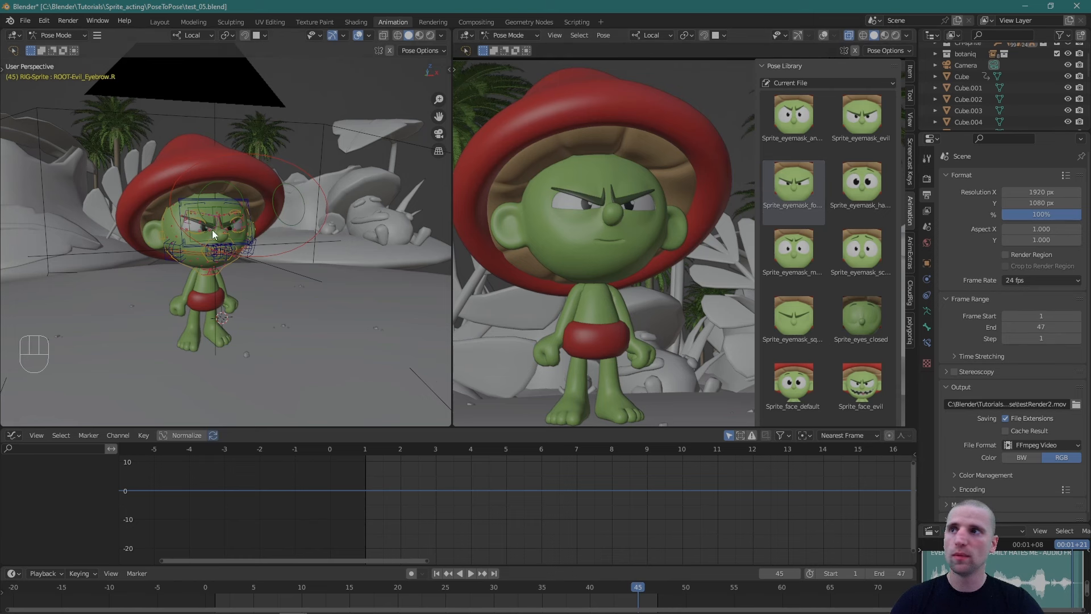
Select all the face controls and key the new expression on frame 45.
middle_drag(212, 230, 234, 251)
key(a)
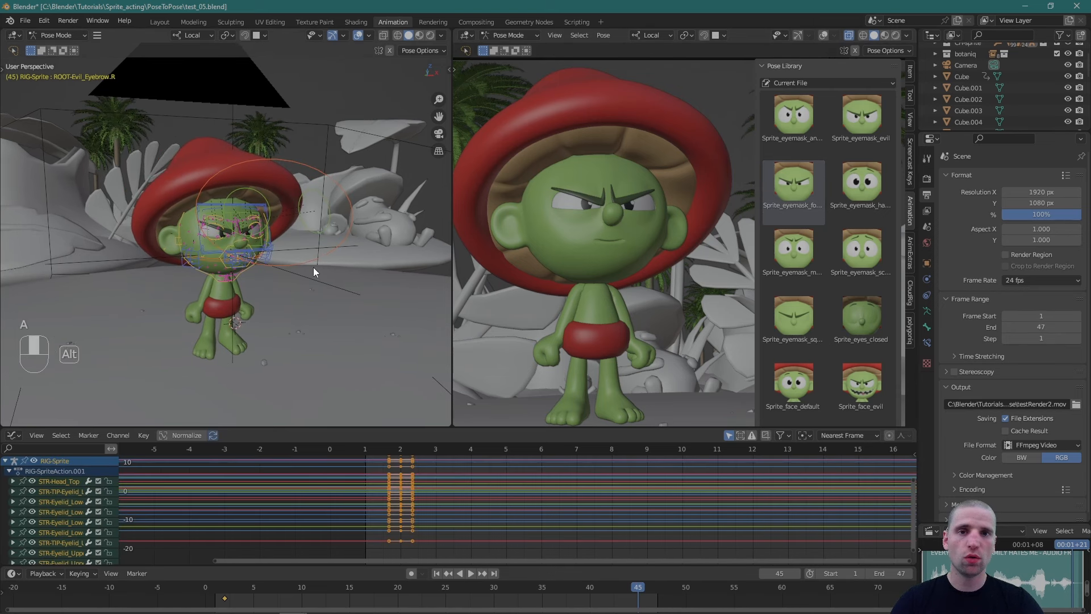
alt+middle_drag(313, 267, 291, 258)
key(i)
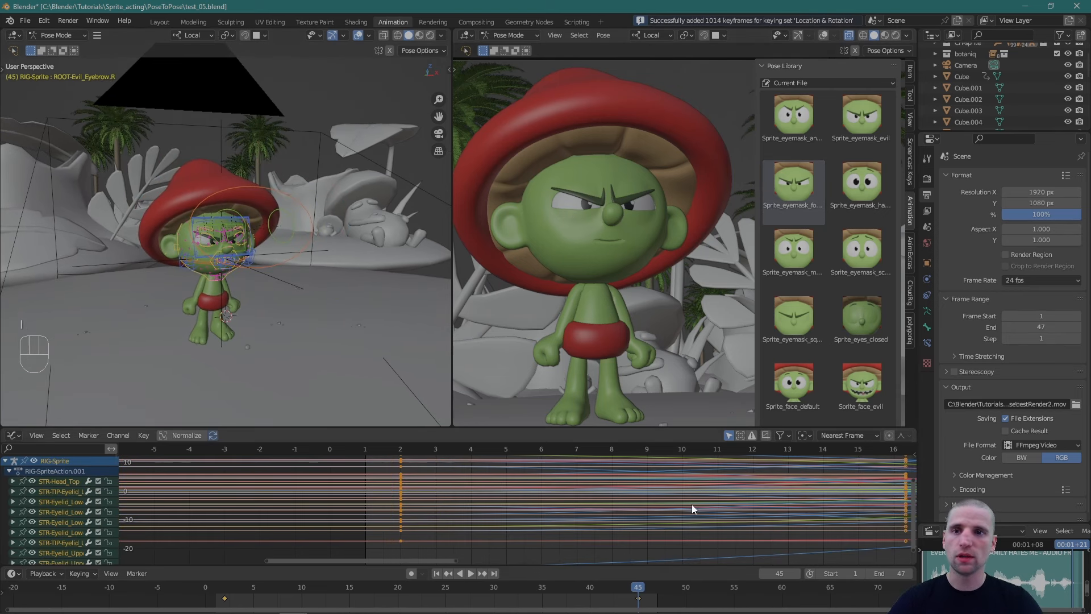
Hide the Pose Library and return to frame 2 to view the face close up through the camera.
mouse_move(636, 587)
mouse_down()
mouse_move(423, 598)
mouse_move(171, 588)
mouse_move(541, 584)
mouse_move(646, 596)
mouse_up()
key(n)
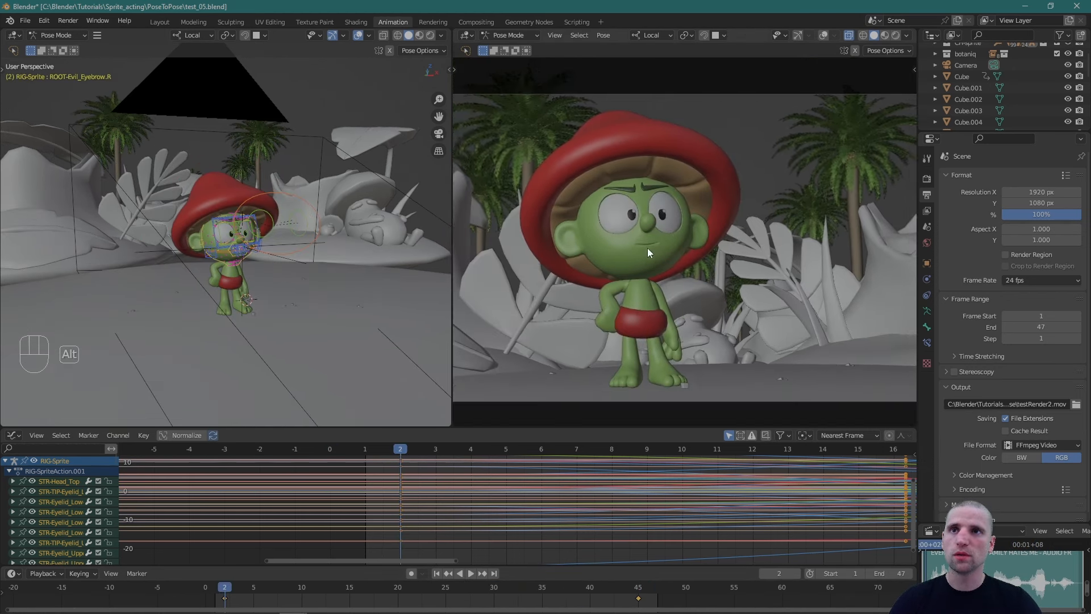
alt+middle_drag(648, 250, 657, 258)
alt+right_drag(657, 257, 669, 291)
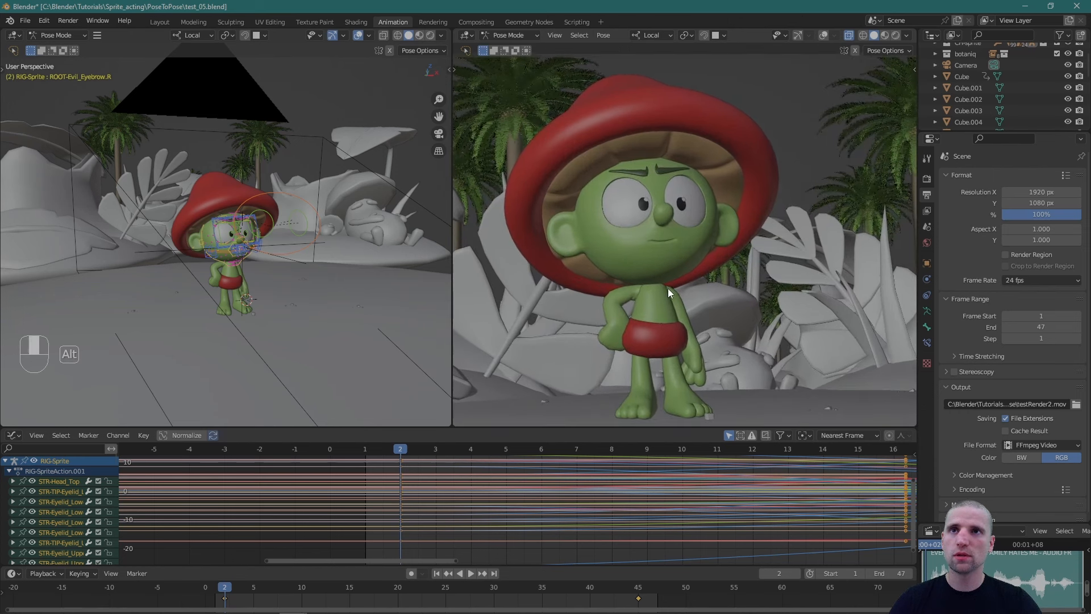
Check the pose on frame 45, then go to frame 26 and key the face controls there.
click(642, 592)
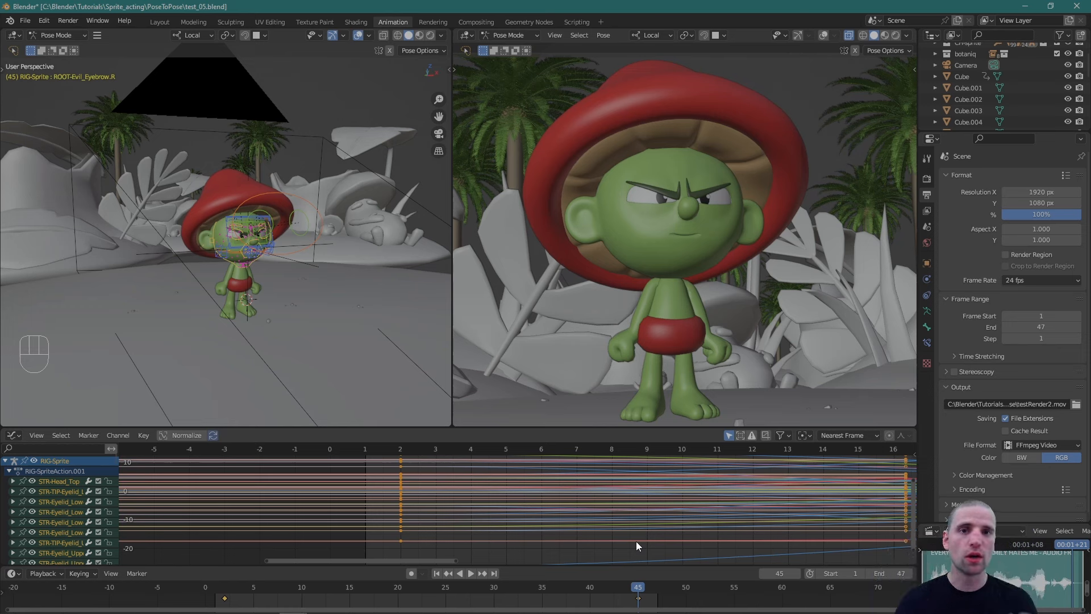
click(445, 594)
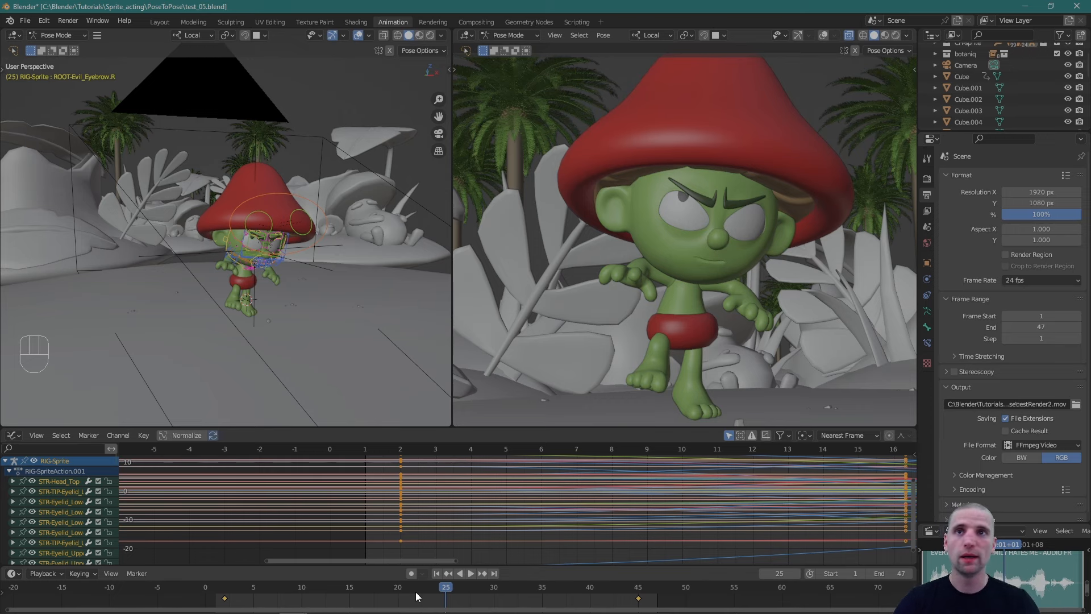
key(Right)
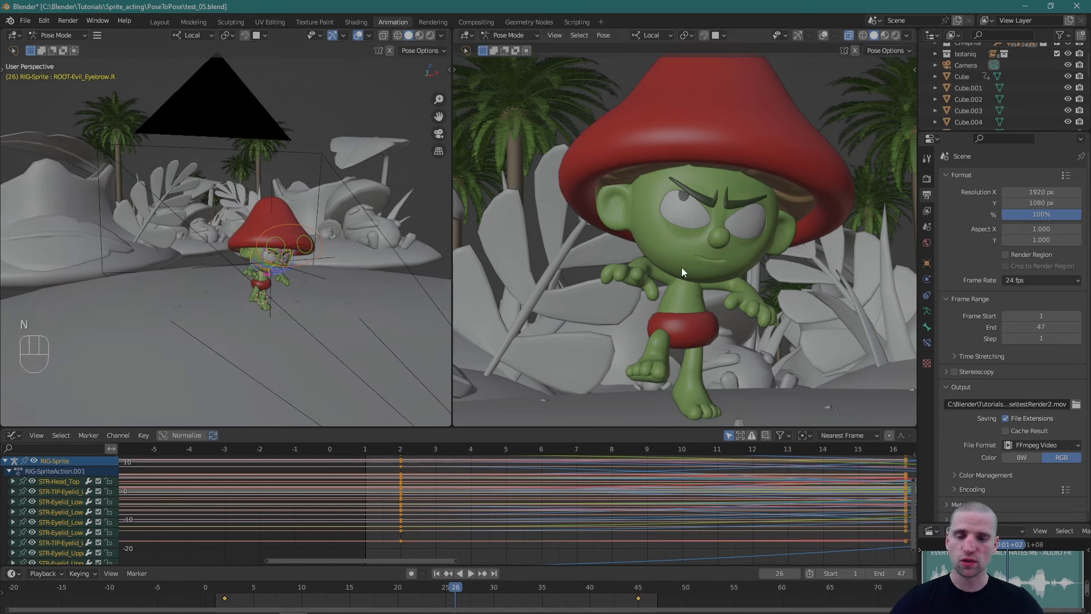
key(i)
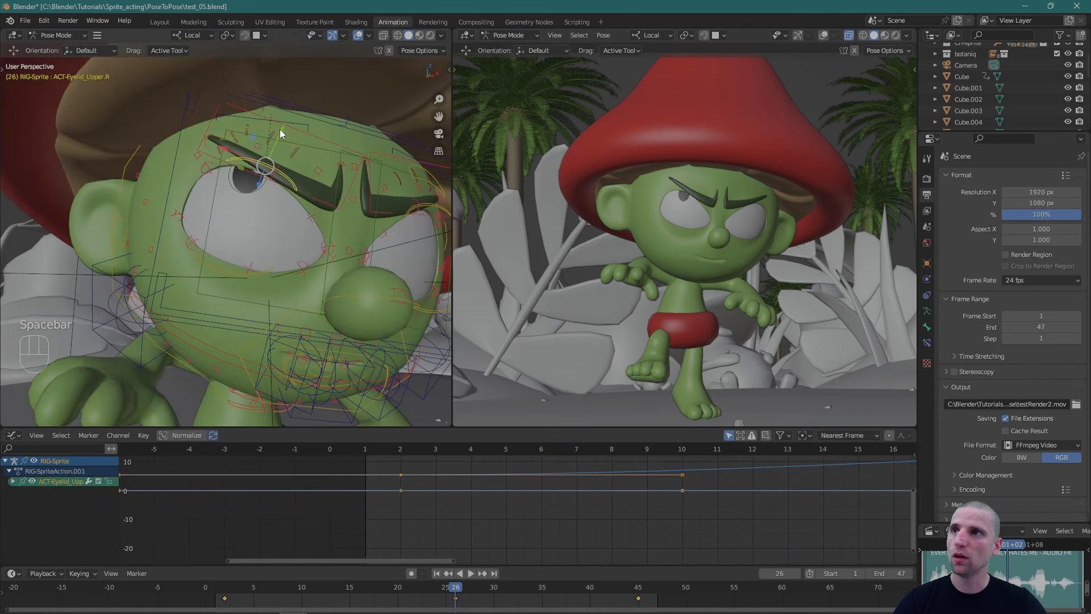
Lower the character's right upper eyelid control over the eyeball and adjust its rotation to nearly close the right eye.
drag(279, 129, 263, 208)
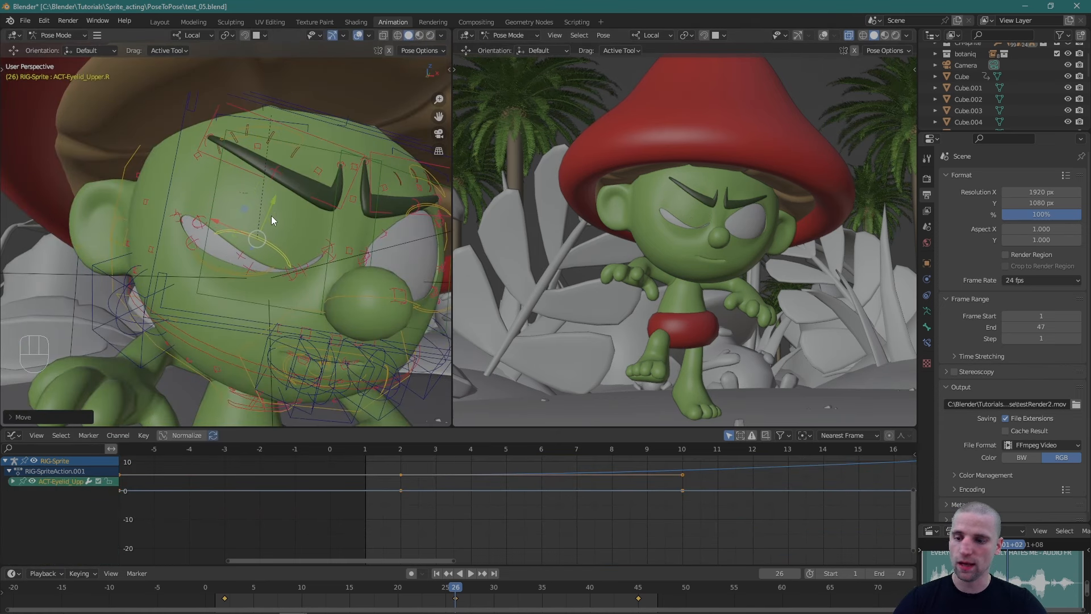
drag(264, 280, 283, 261)
key(space)
click(279, 246)
mouse_move(261, 211)
mouse_down()
mouse_move(258, 202)
mouse_move(261, 224)
mouse_up()
alt+drag(261, 224, 294, 246)
Nudge the inner corner and outer points of the right upper eyelid to fit the lower lid.
click(277, 253)
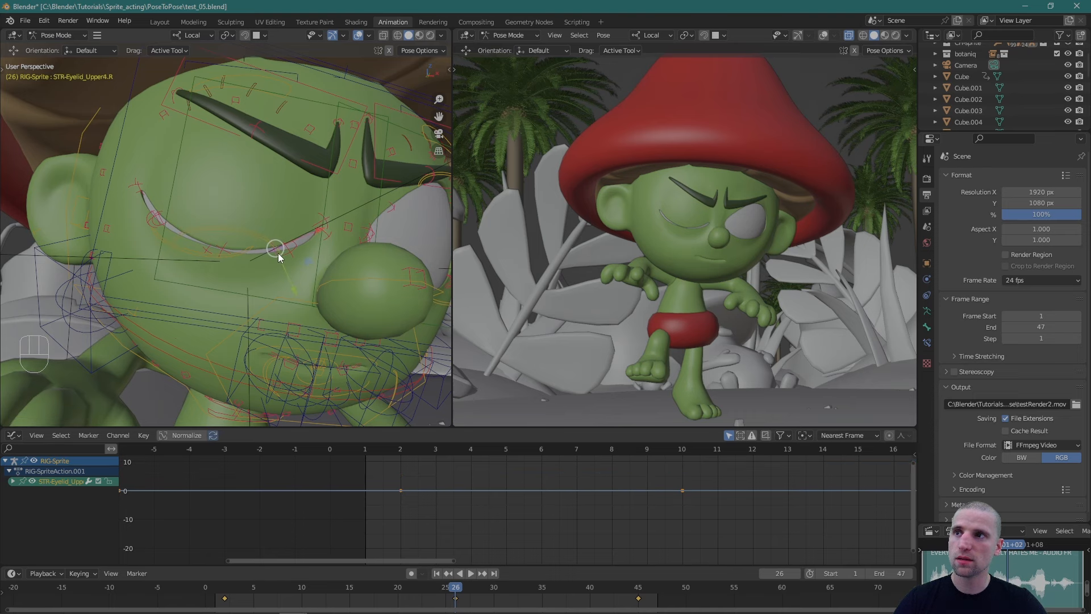
key(g)
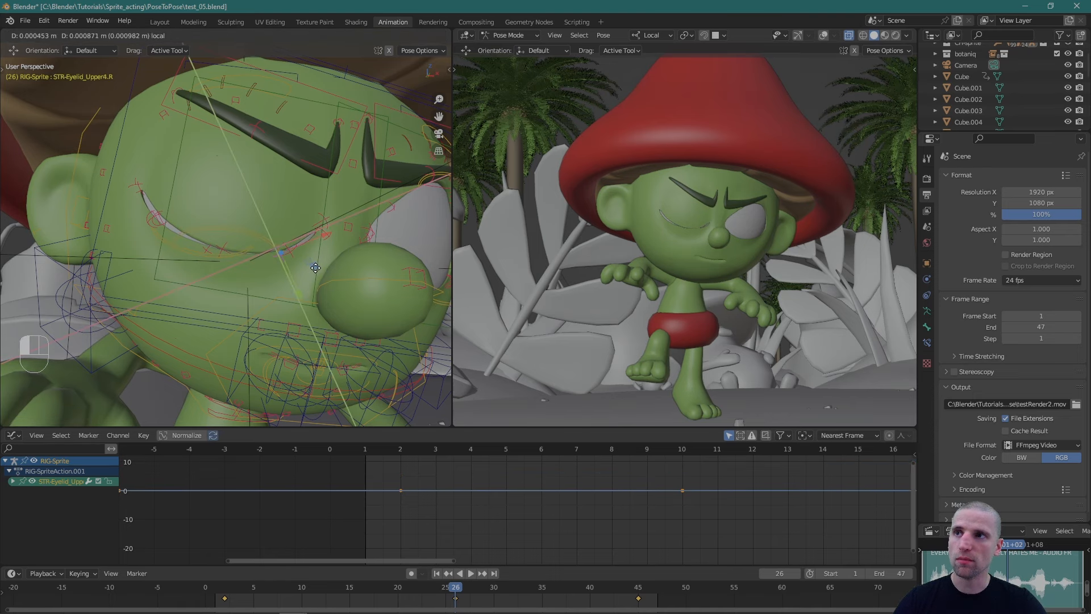
right_click(315, 267)
click(321, 217)
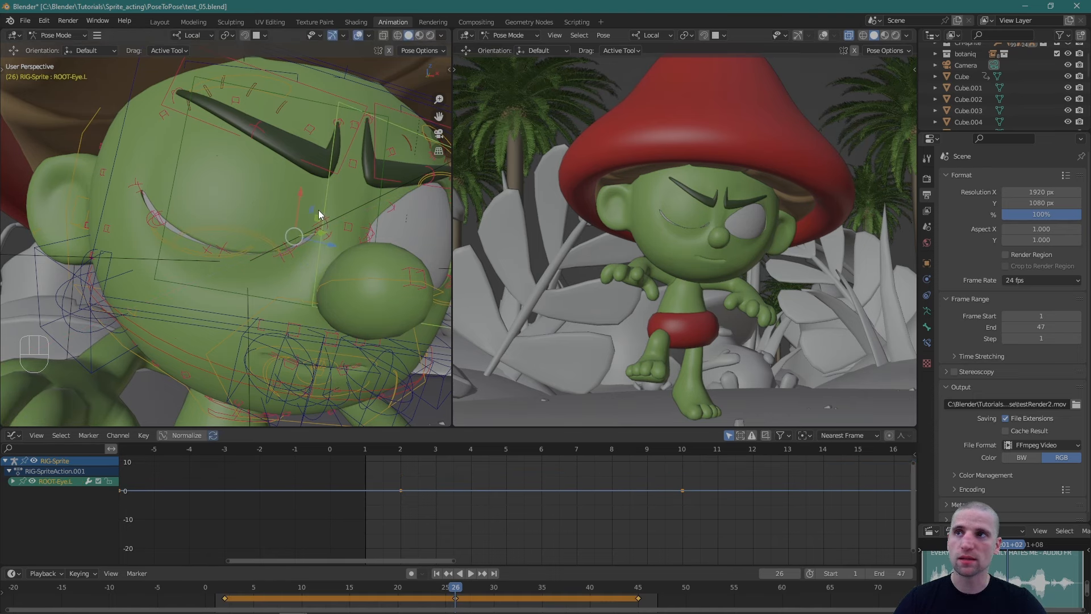
click(329, 218)
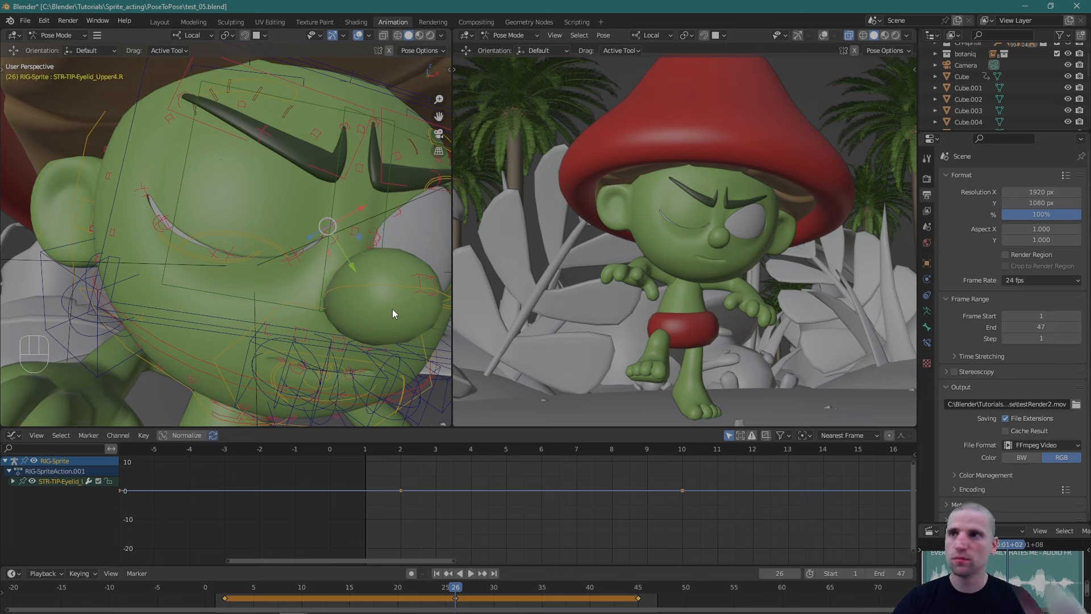
drag(326, 228, 320, 239)
middle_drag(320, 239, 247, 266)
click(202, 240)
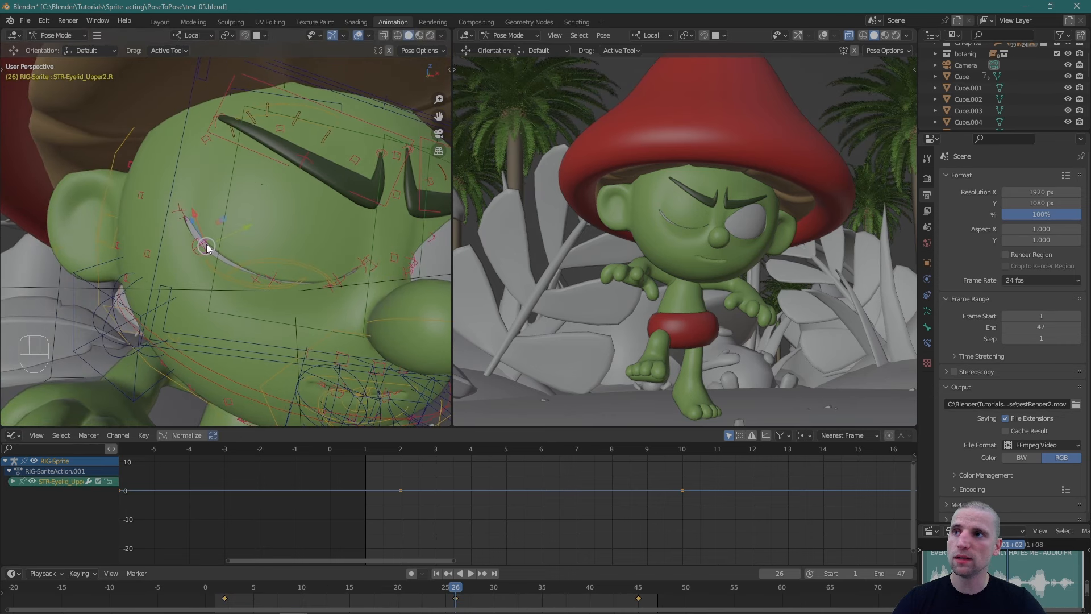
drag(206, 244, 199, 249)
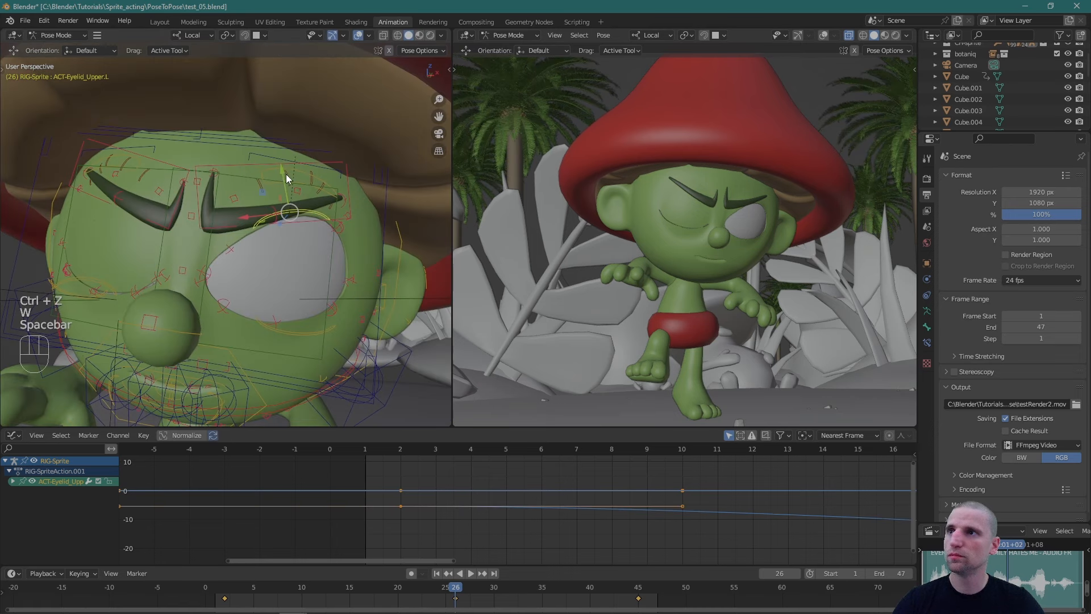
Lower the left upper eyelid control and rotate it slightly to nearly close the left eye.
drag(284, 174, 292, 263)
alt+right_drag(291, 263, 311, 299)
key(space)
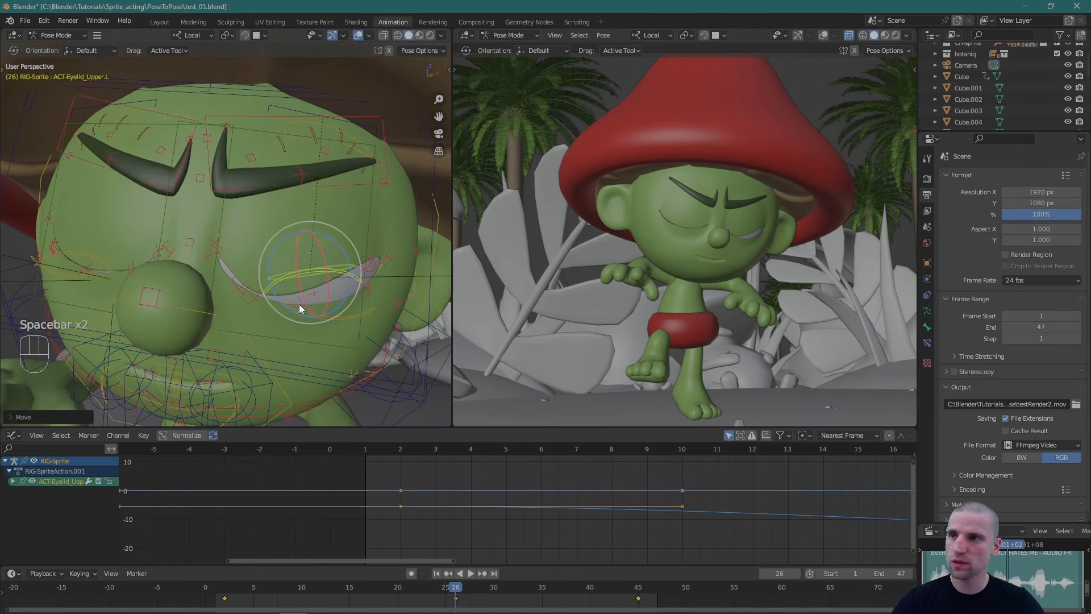
drag(289, 308, 280, 302)
key(space)
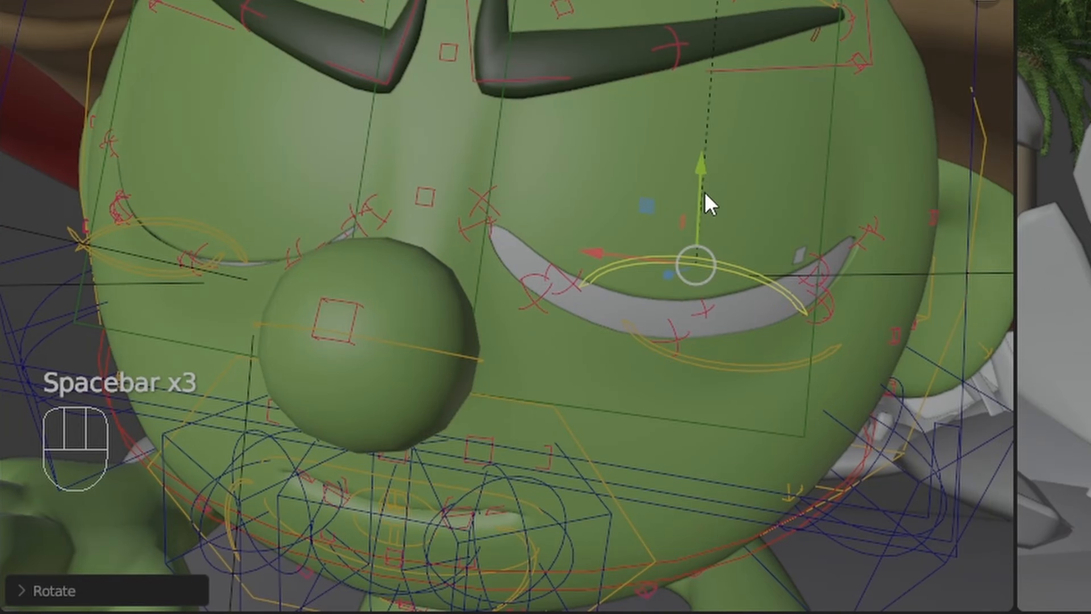
drag(705, 193, 699, 290)
alt+right_drag(699, 290, 722, 270)
Move the left upper eyelid's outer point and inner tip to close the remaining gap.
click(818, 305)
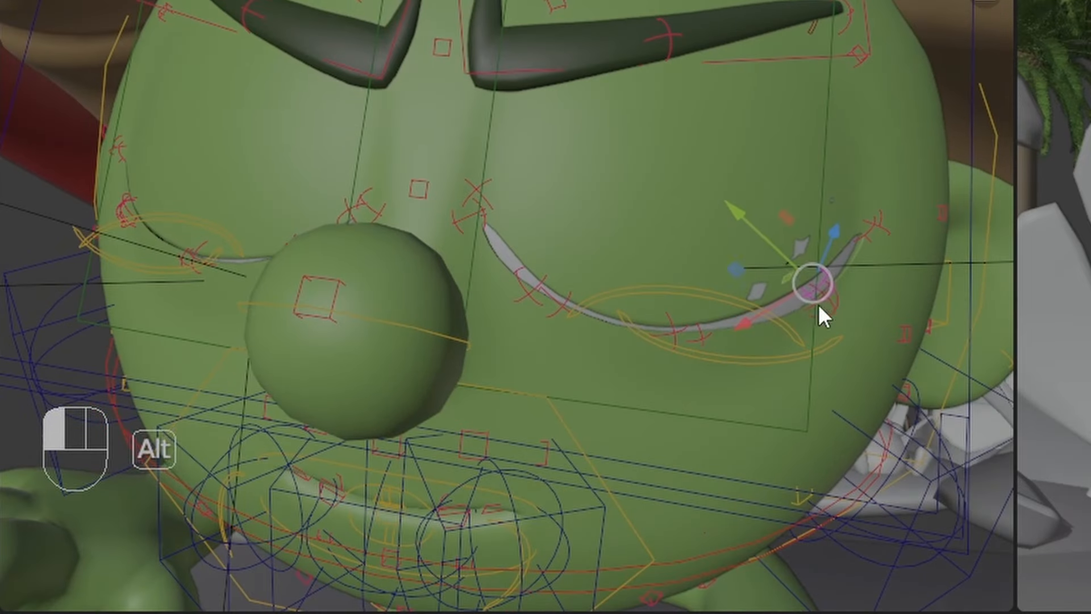
drag(816, 294, 821, 310)
alt+right_drag(637, 313, 571, 314)
click(518, 296)
drag(545, 291, 554, 300)
key(ctrl+z)
click(581, 307)
click(502, 208)
drag(502, 212, 499, 217)
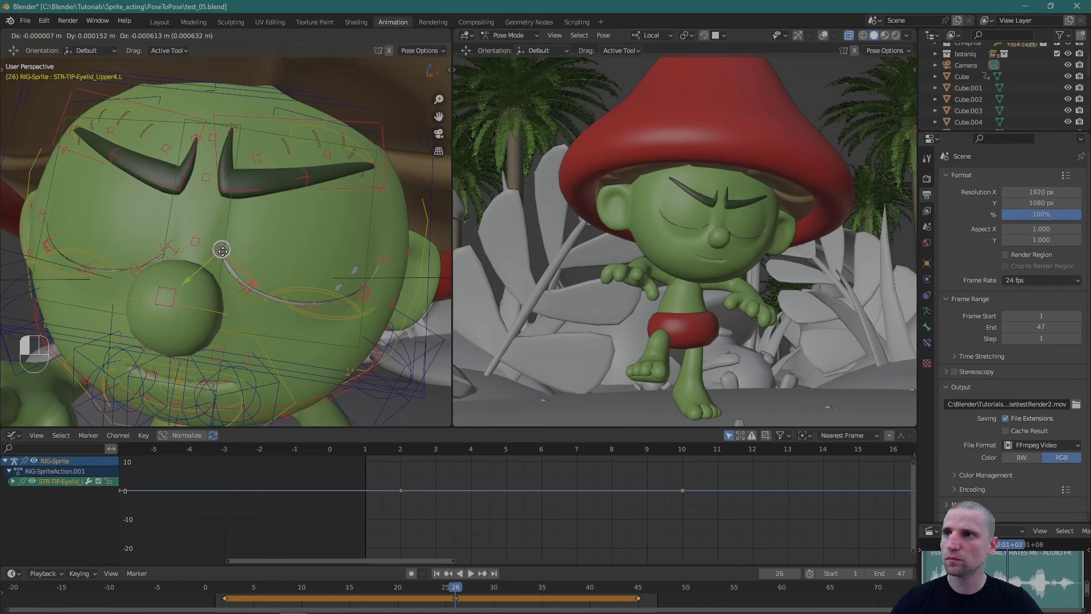
drag(222, 251, 219, 258)
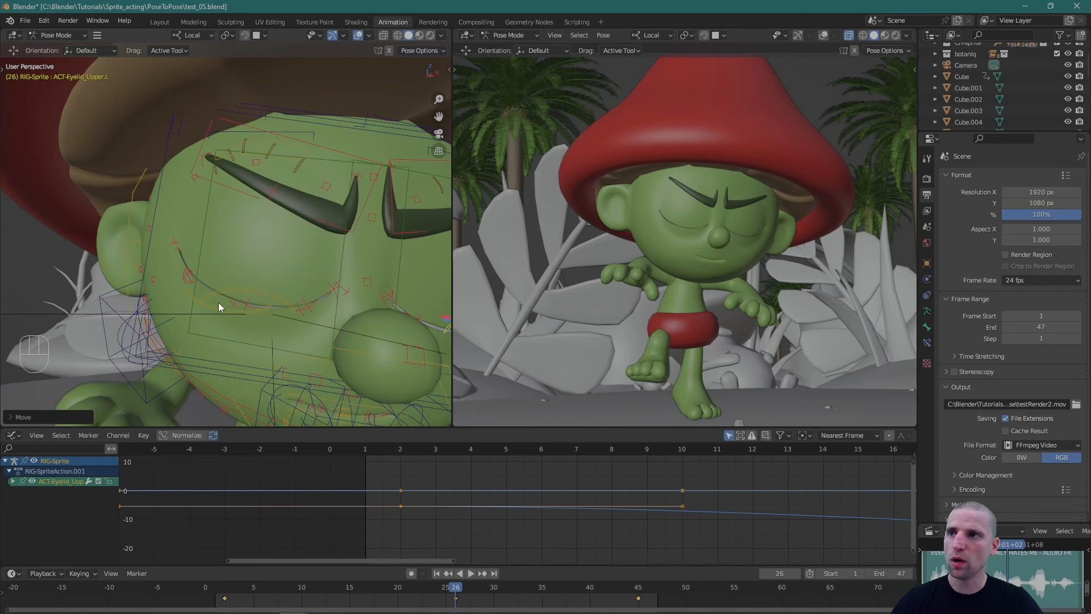
Fine-tune the closed right eye by moving its upper eyelid control slightly along its Y axis.
click(220, 308)
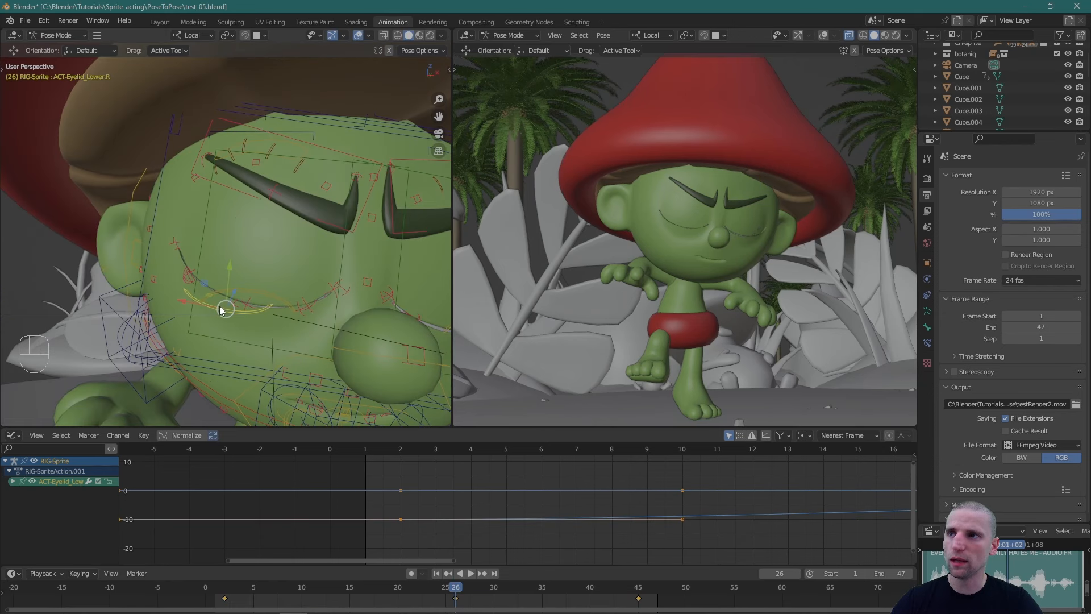
click(258, 291)
key(g)
key(y)
key(y)
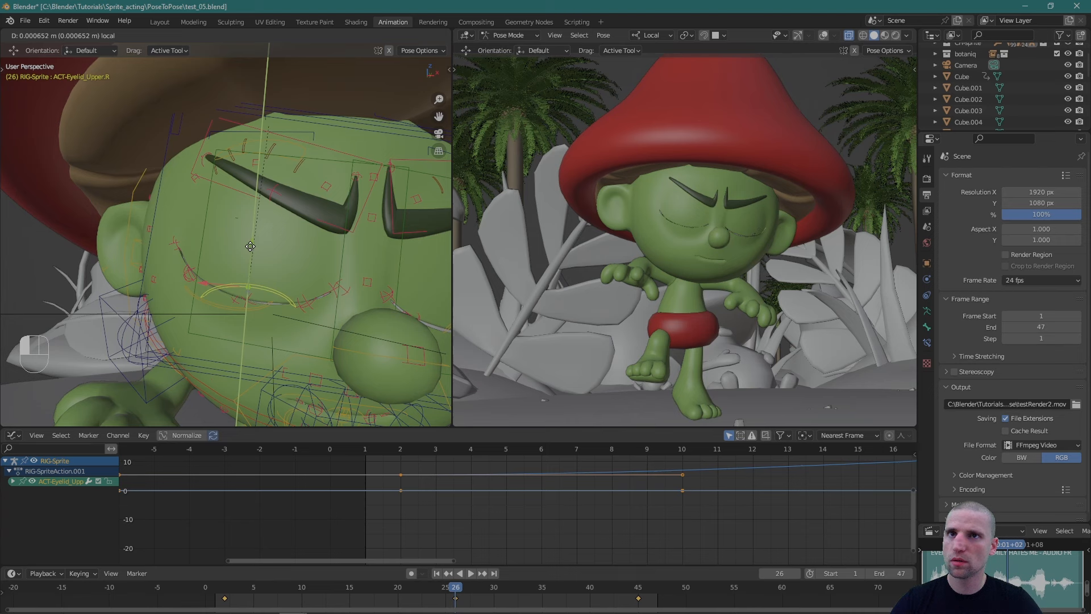
drag(250, 246, 250, 244)
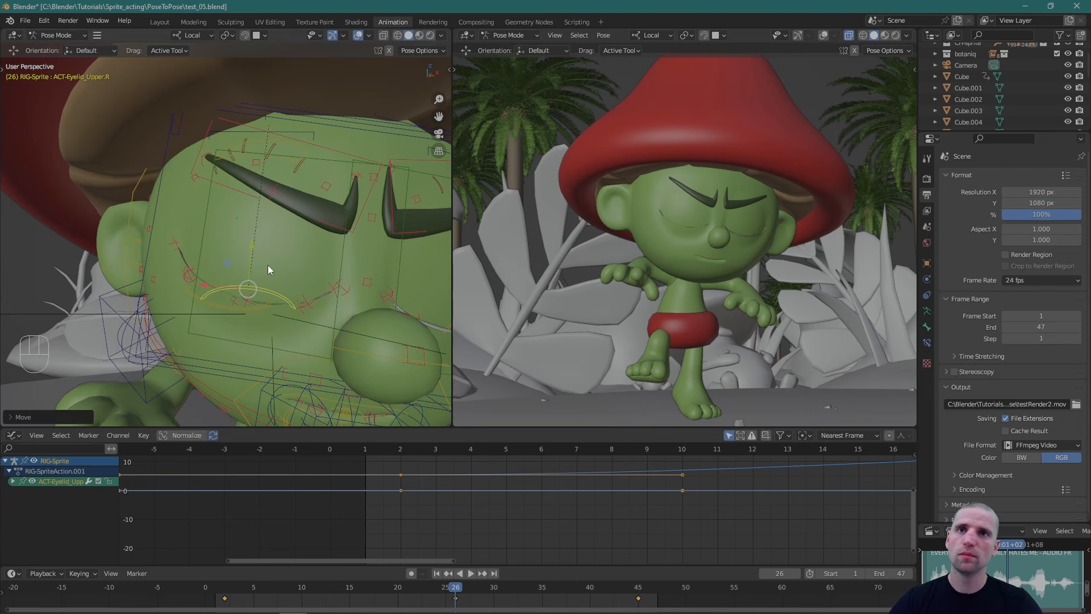
Select both master eyebrow controls and lower the eyebrows together along the Y axis.
middle_drag(267, 265, 239, 264)
scroll(239, 263, down, 1)
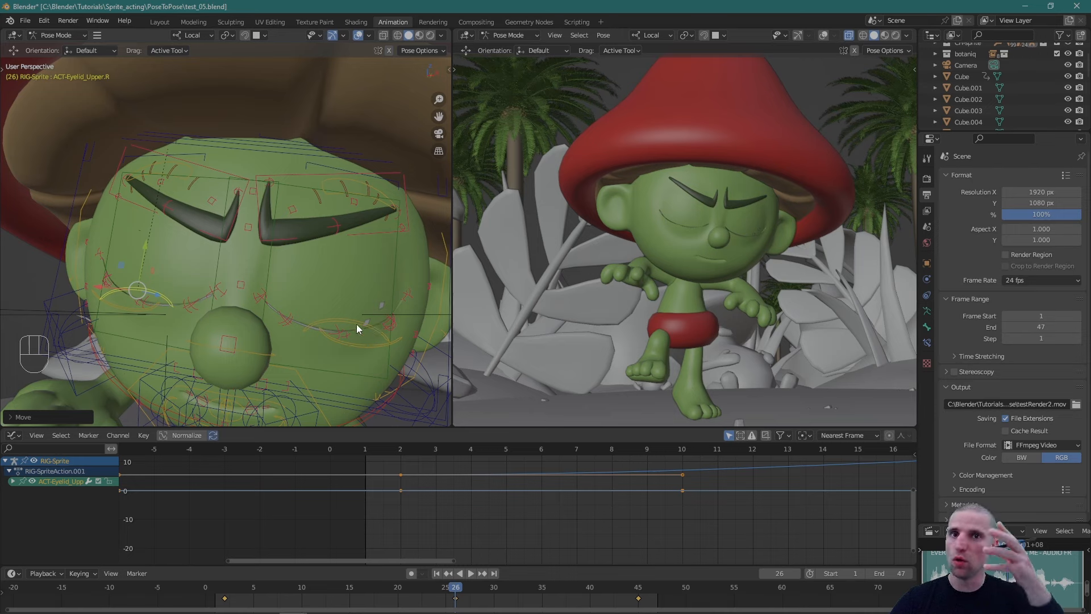
shift+middle_drag(187, 225, 195, 229)
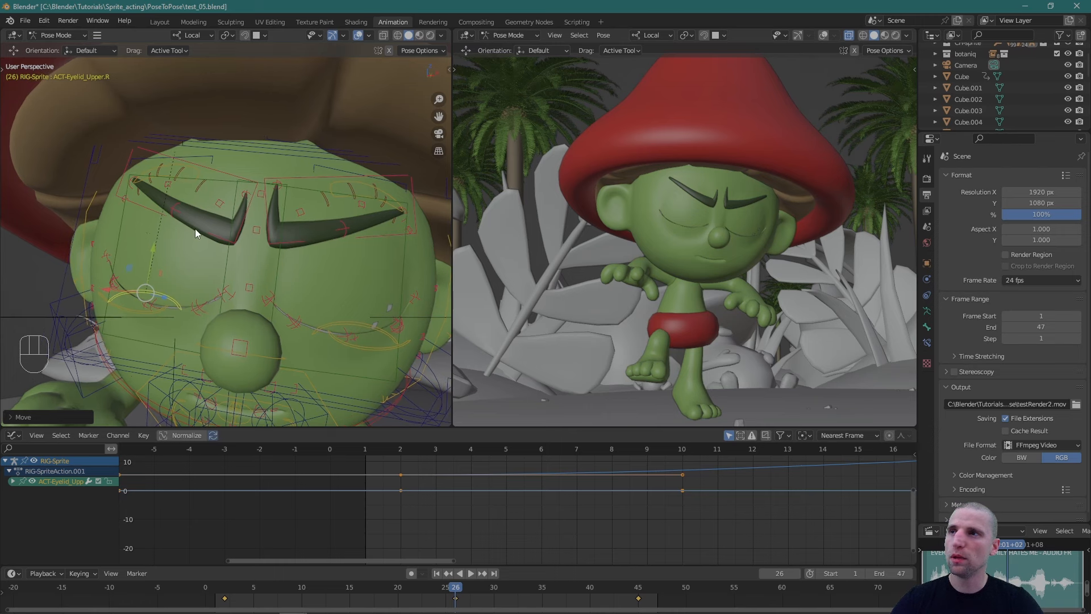
click(242, 229)
click(346, 179)
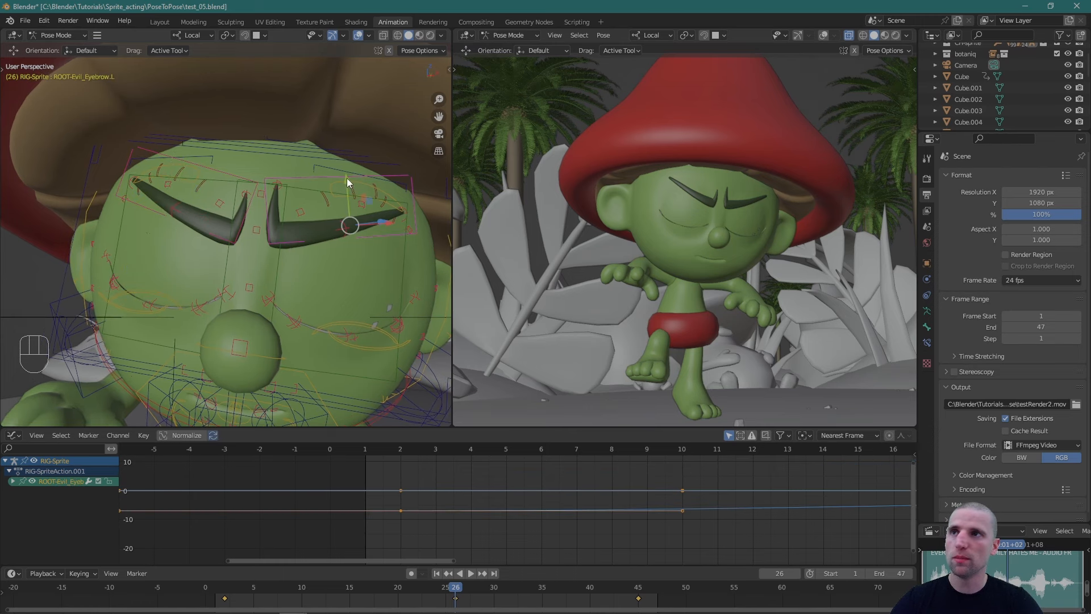
click(234, 174)
click(293, 178)
shift+click(227, 174)
key(g)
key(y)
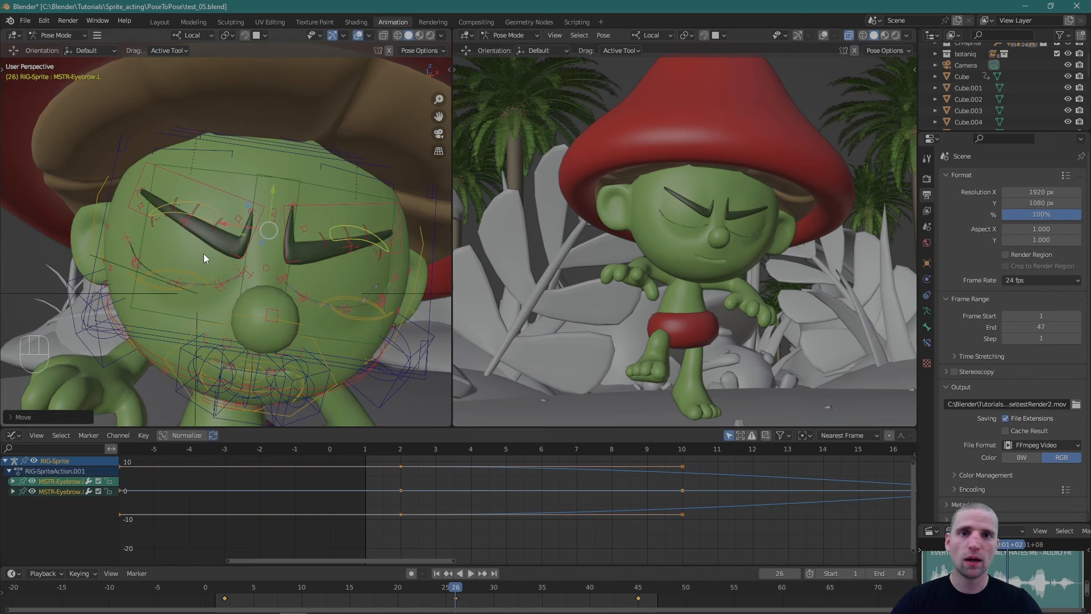
Select all the face controls and key their location and rotation on frame 26.
key(a)
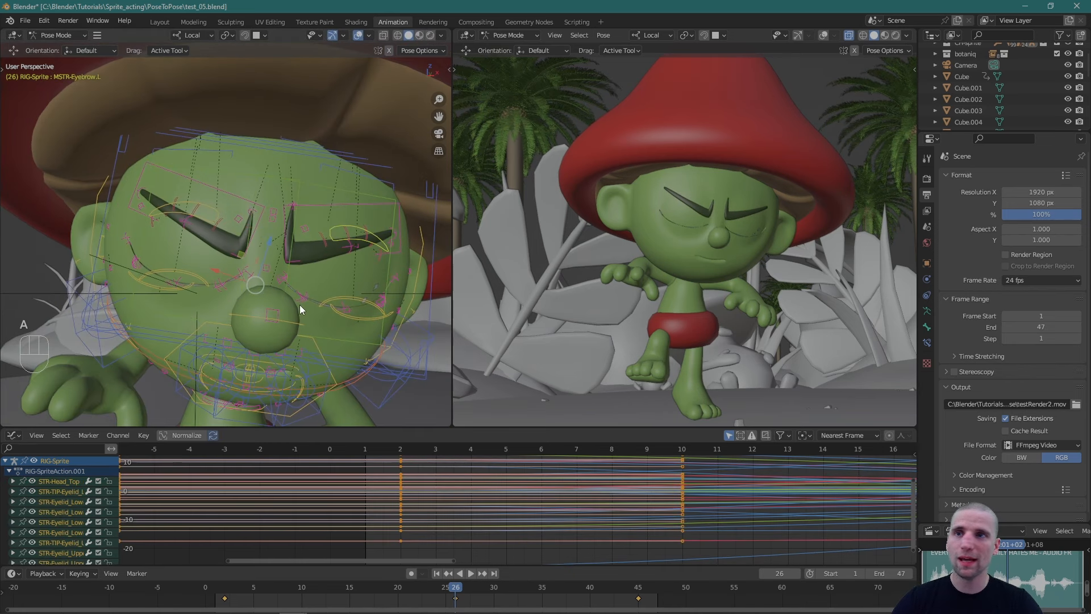
key(i)
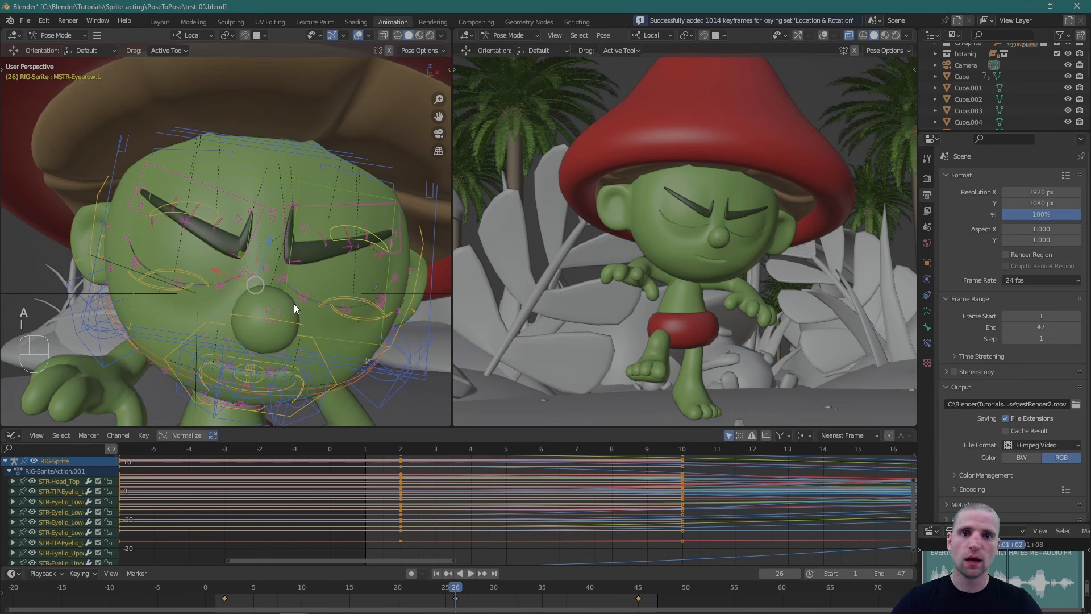
scroll(294, 303, down, 3)
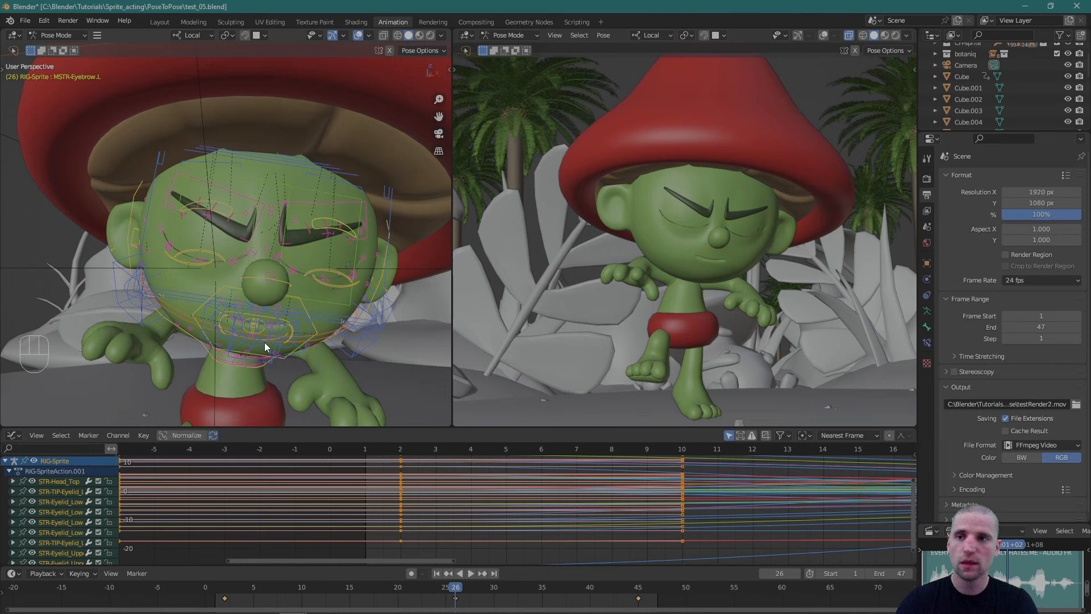
click(410, 574)
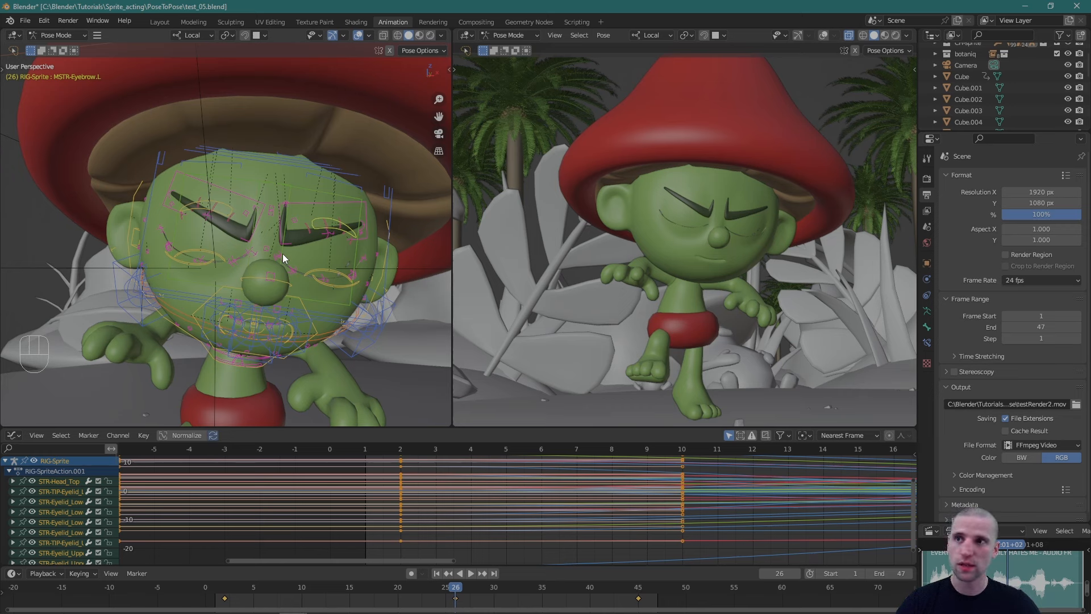
middle_drag(282, 254, 358, 343)
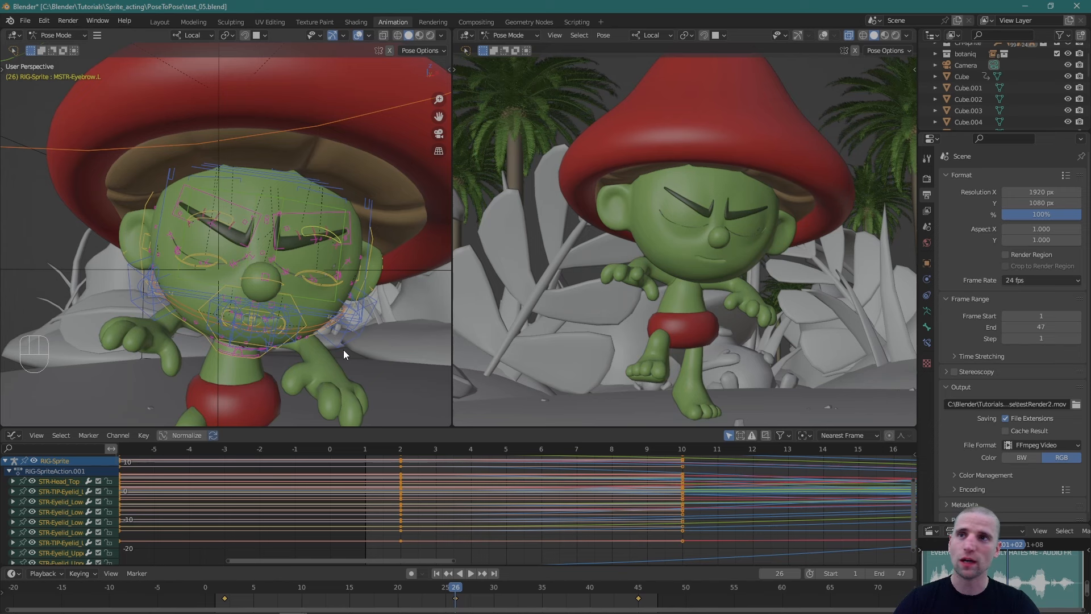
scroll(344, 349, down, 4)
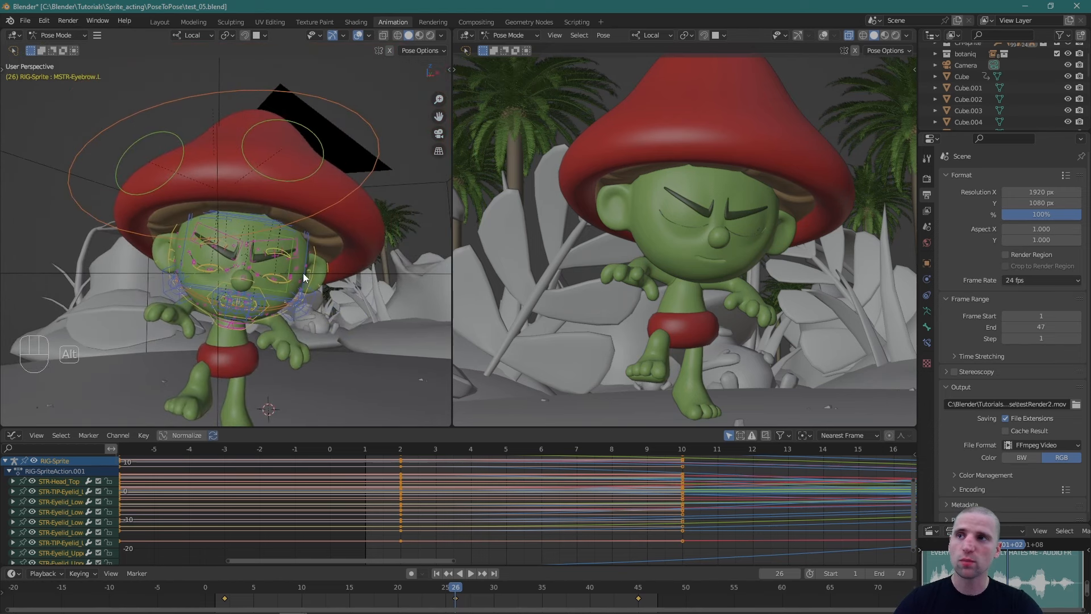
scroll(302, 273, down, 1)
key(a)
key(i)
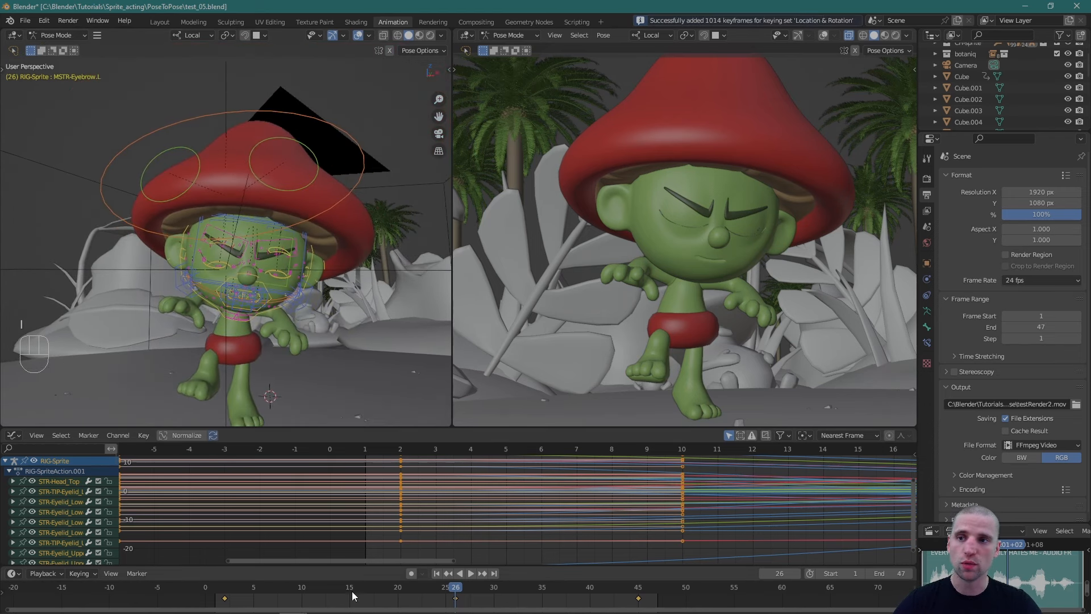
Review the animation from frame 2 to 46 and compare the expressions on frames 2, 26 and 45.
click(227, 588)
key(space)
drag(283, 590, 649, 599)
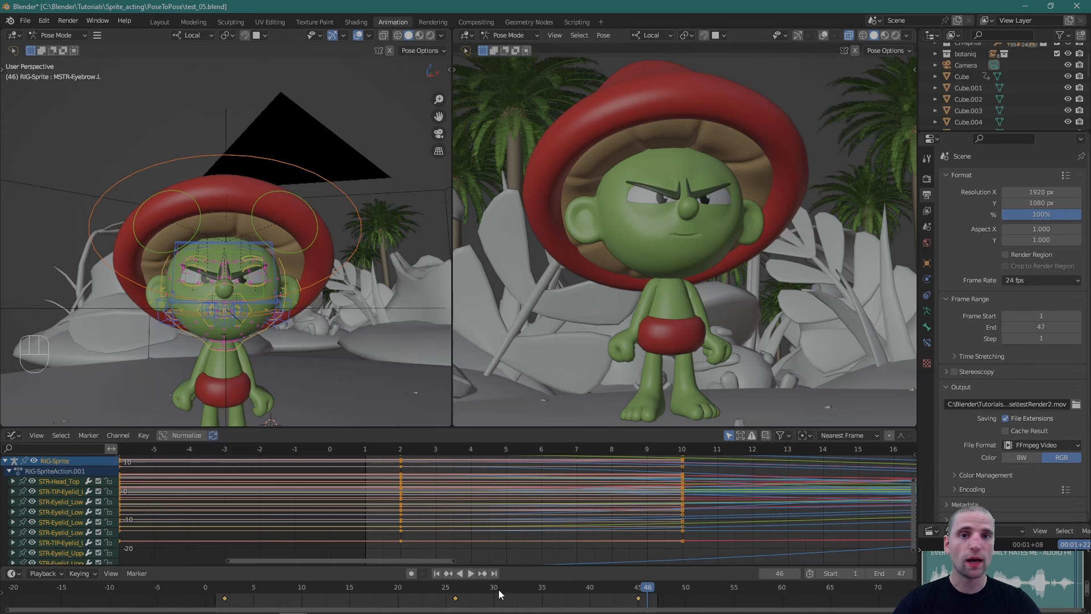
click(223, 588)
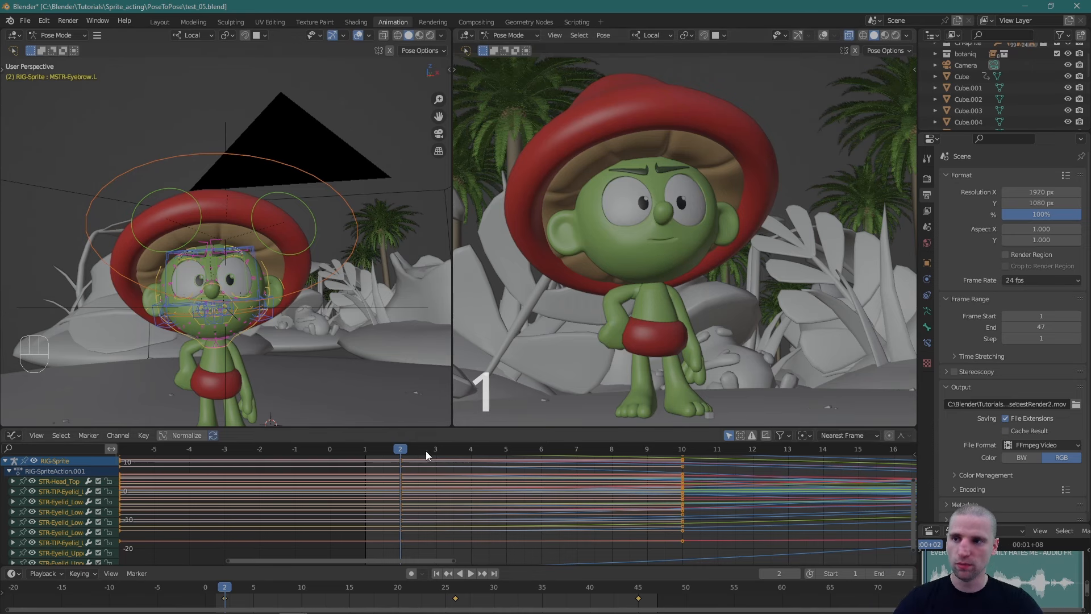
click(456, 589)
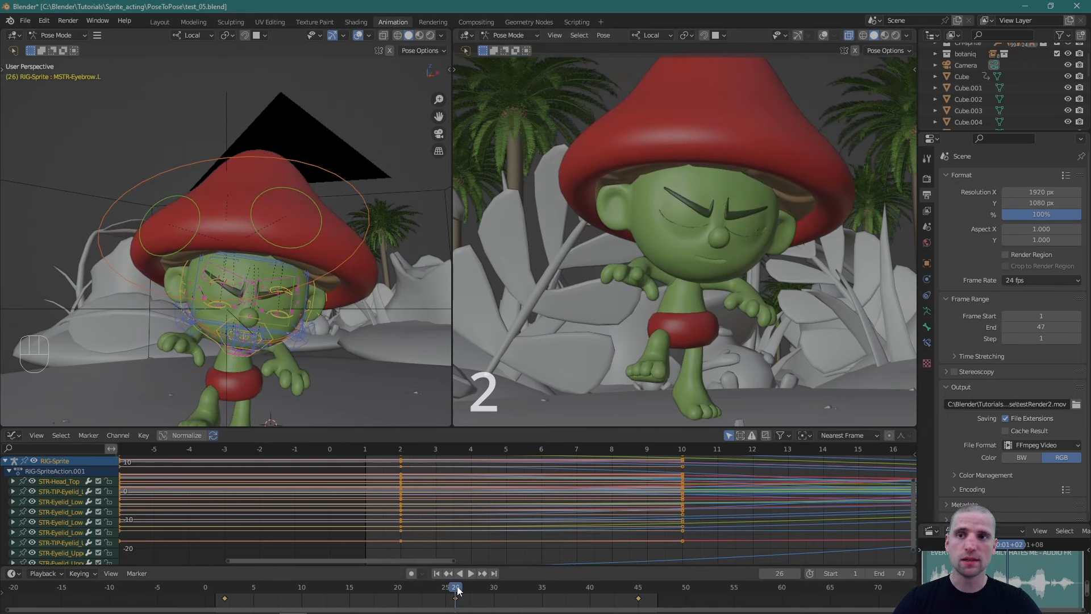
click(639, 589)
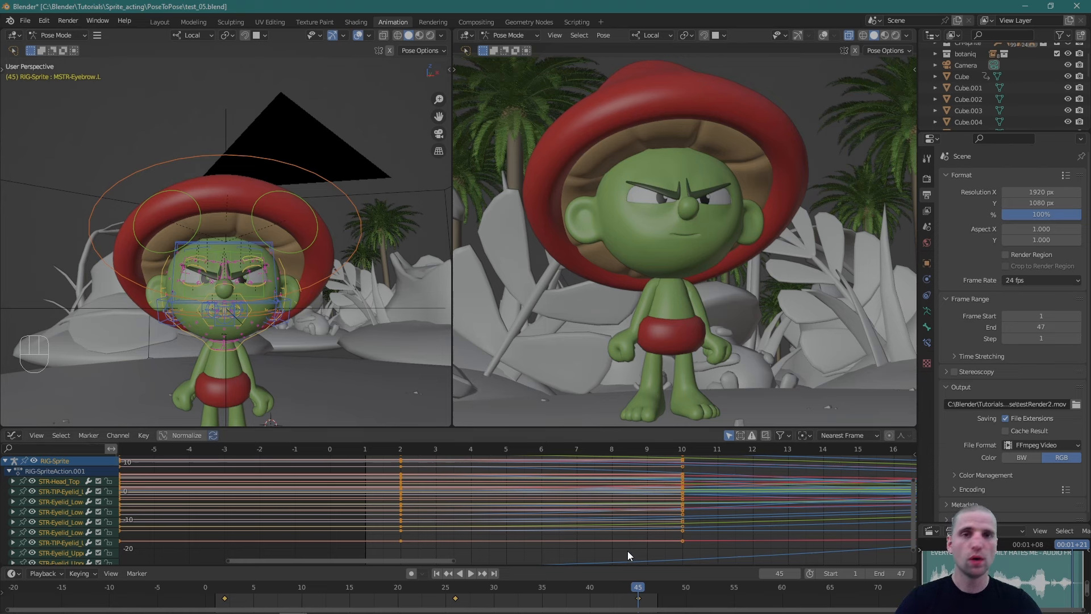
click(225, 592)
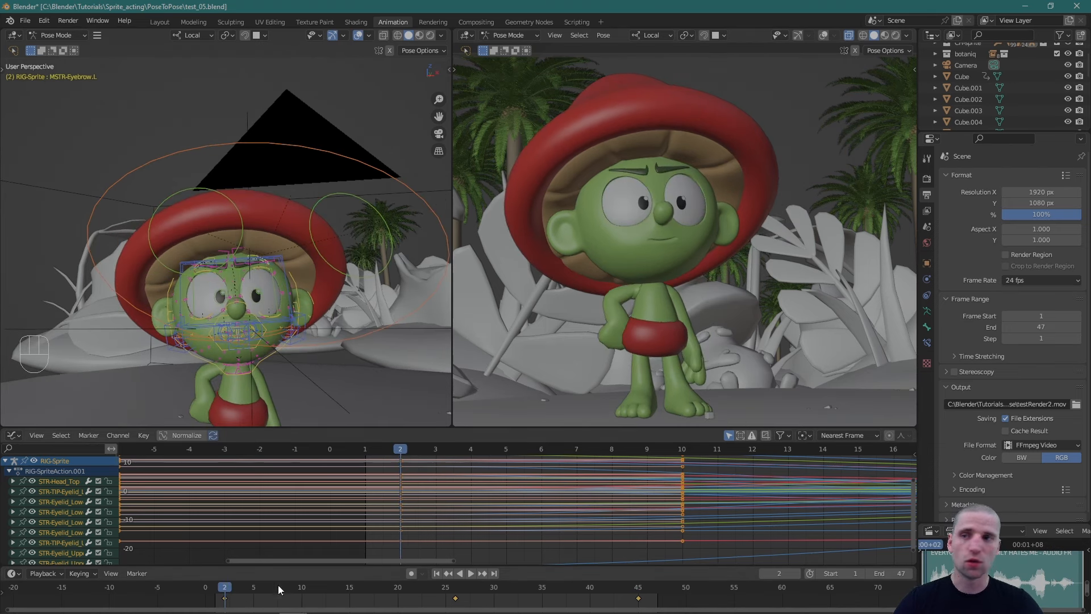
Apply the library pose whose name starts with Sprite_eyemask_m on frame 1, and key location and rotation of all face controls.
key(n)
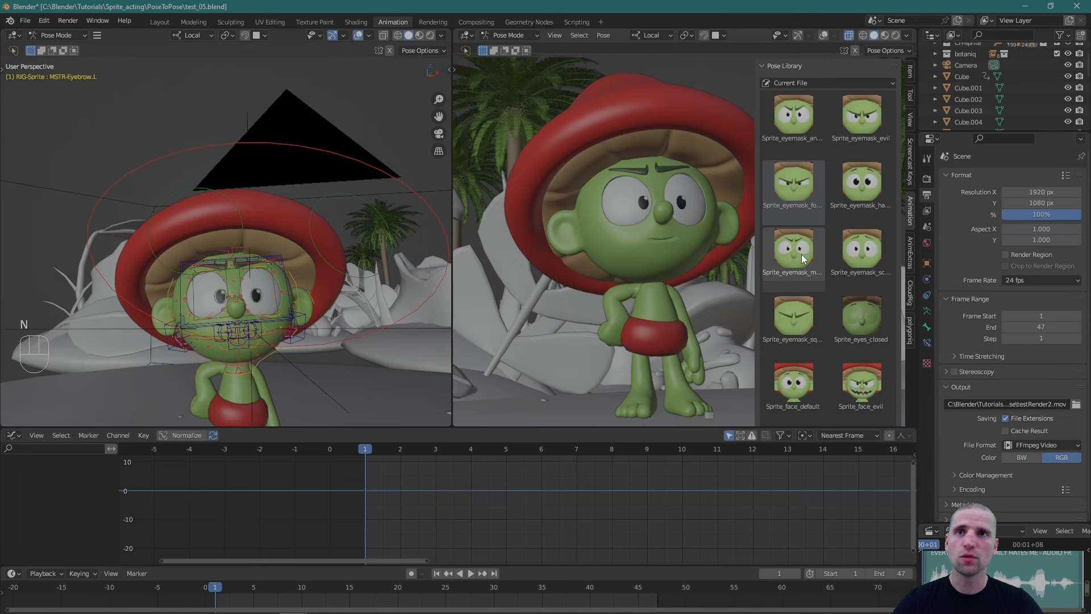
click(802, 254)
key(a)
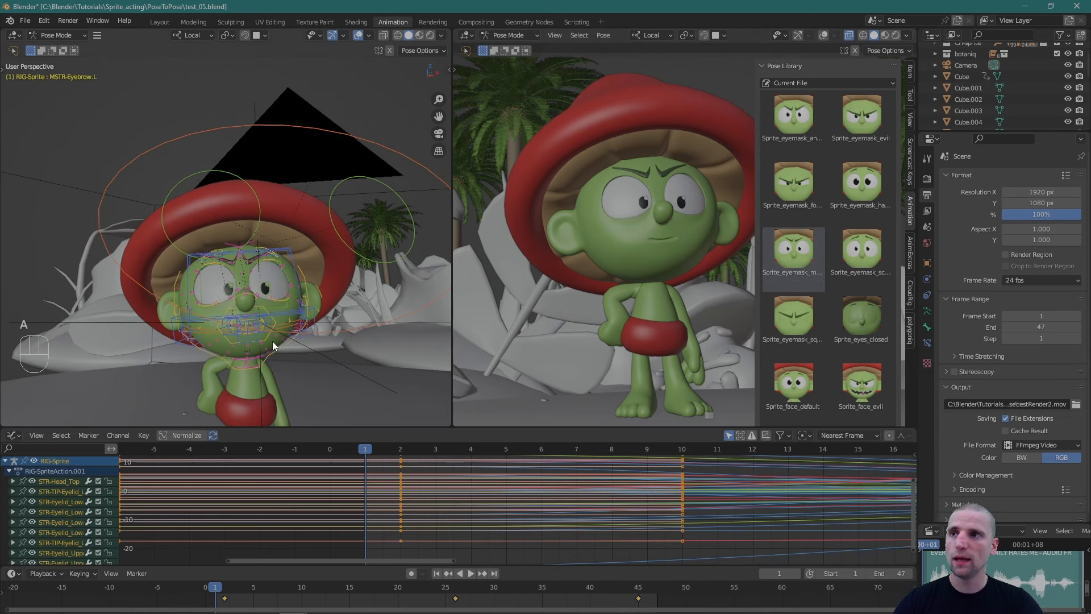
alt+right_drag(272, 341, 255, 326)
key(i)
key(space)
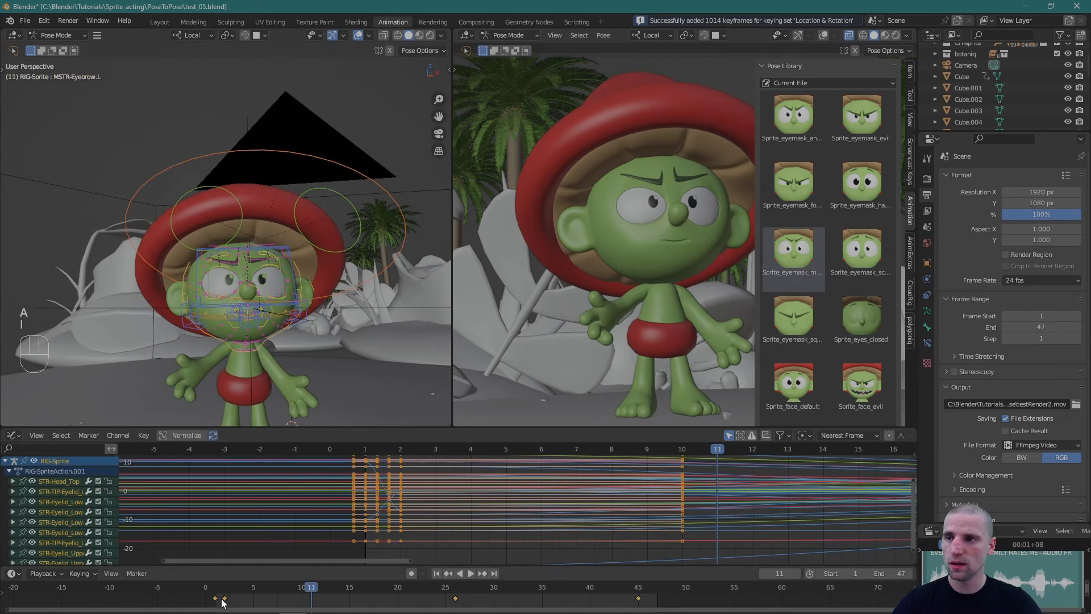
Play back the opening and shift the face keyframes on frame 1 to frame 0.
key(Escape)
click(215, 598)
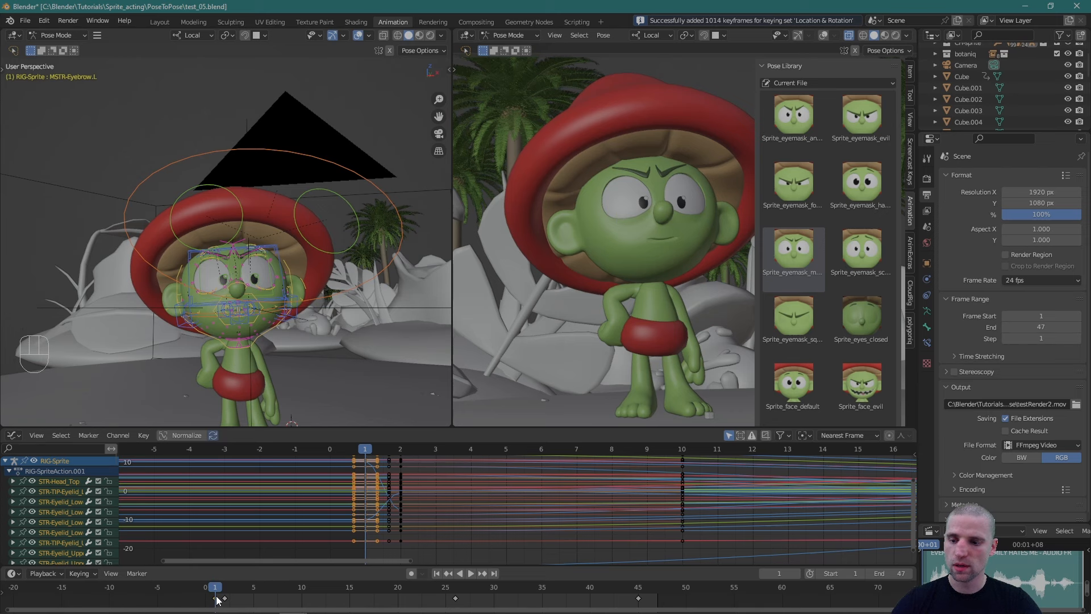
key(space)
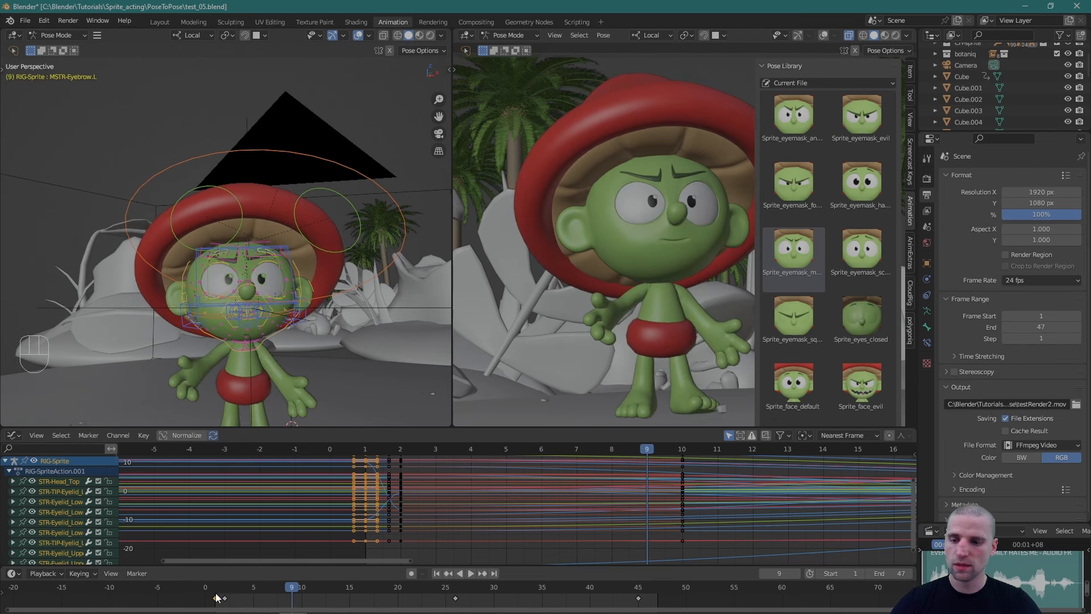
key(g)
click(208, 595)
key(q)
key(q)
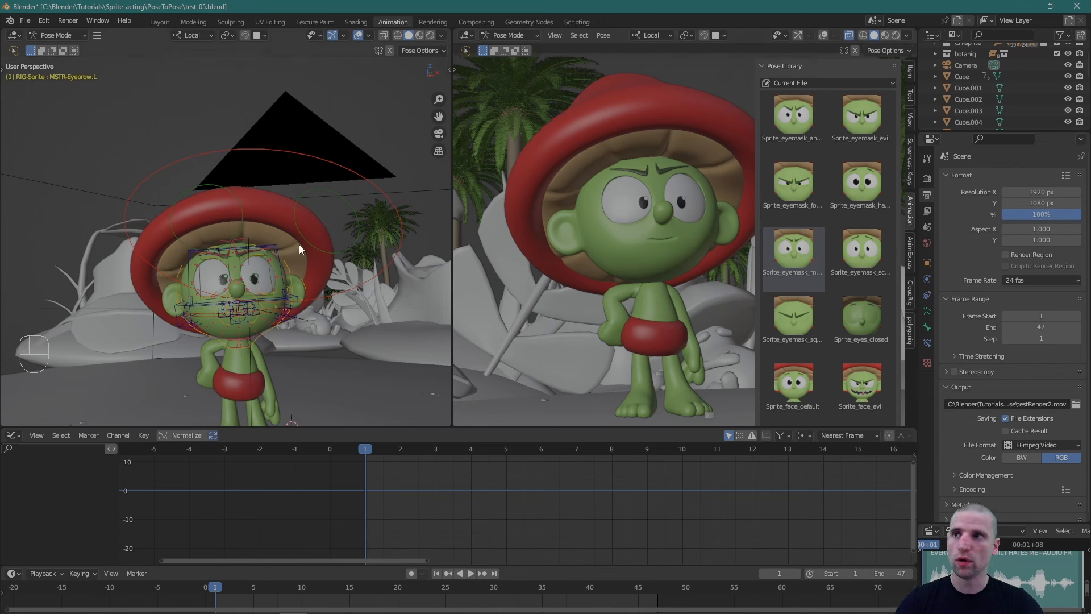
Key all face controls on frame 1 and delete the face keyframes on frames 2 and 0.
key(a)
key(i)
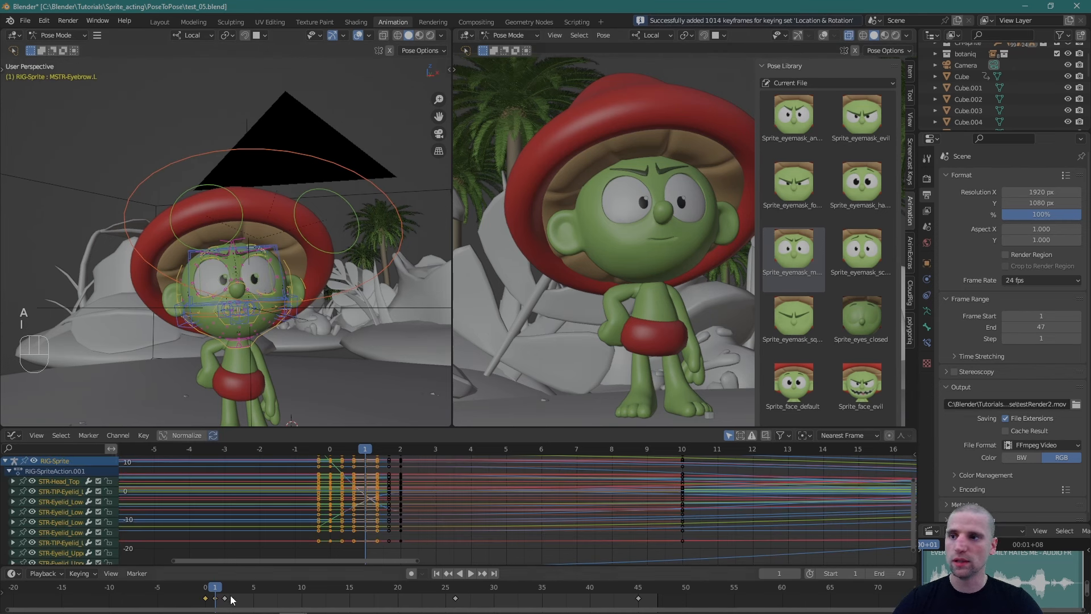
key(x)
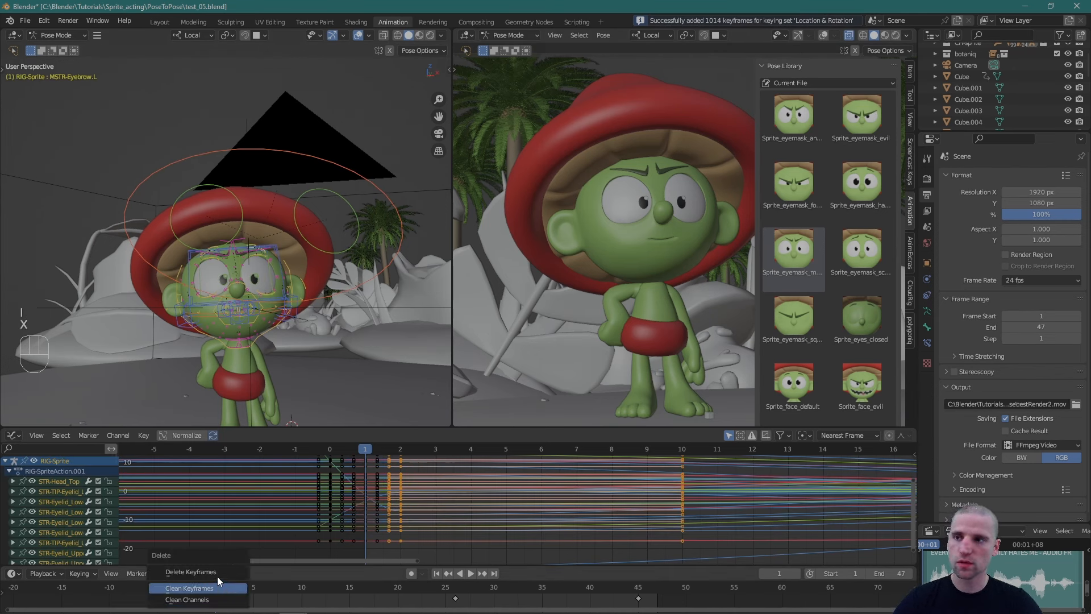
click(222, 580)
key(x)
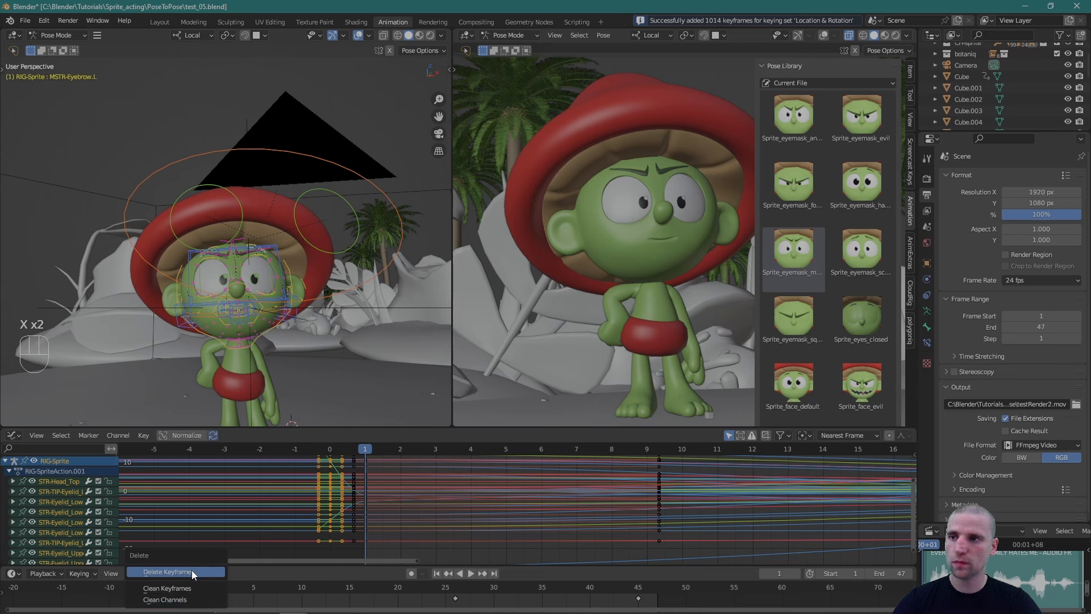
click(195, 576)
key(n)
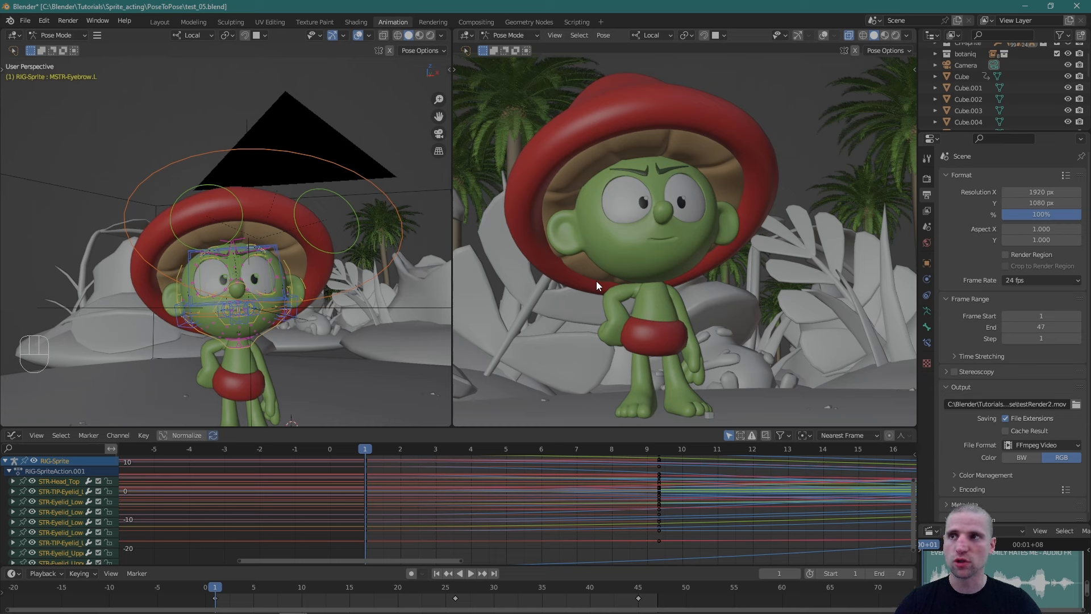
Select the face keyframes on frame 1 and shift them to frame 10.
key(space)
click(215, 597)
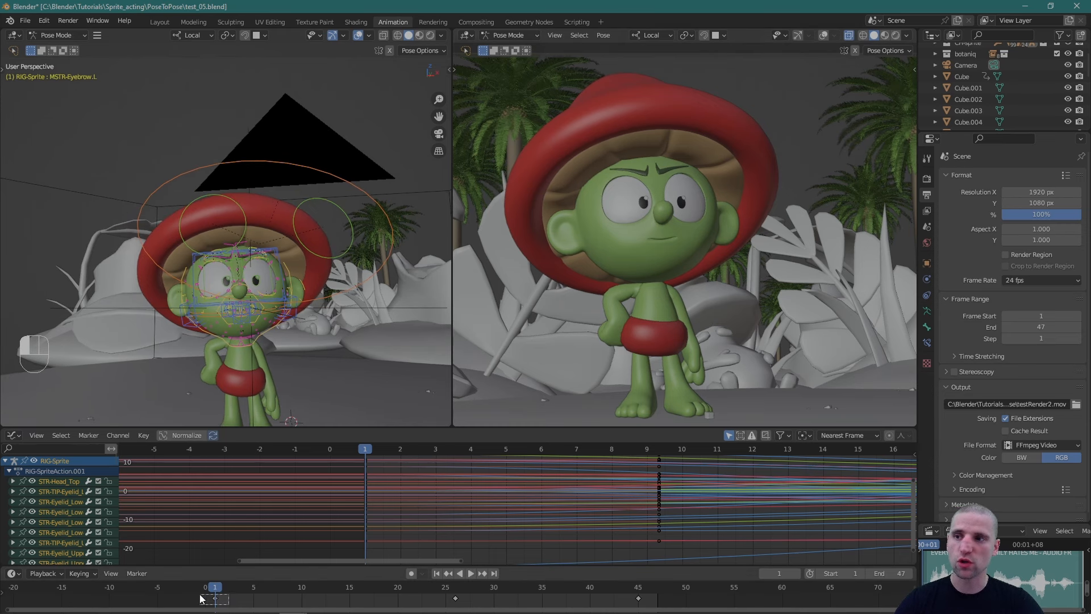
key(g)
click(317, 593)
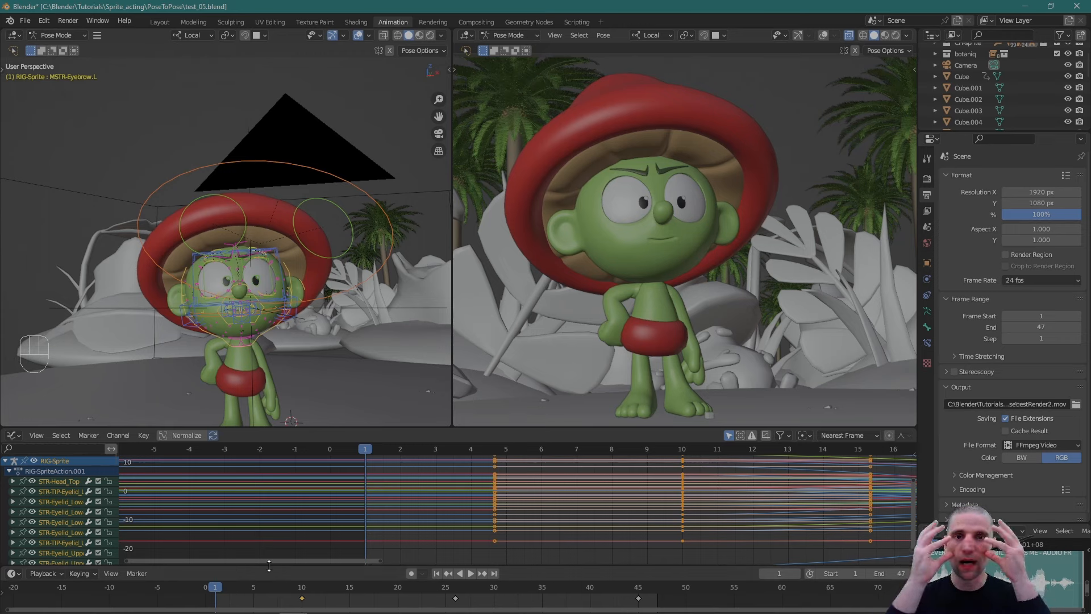
Scrub the opening against the body motion and shift the face keyframes on frame 10 earlier to frame 7.
key(space)
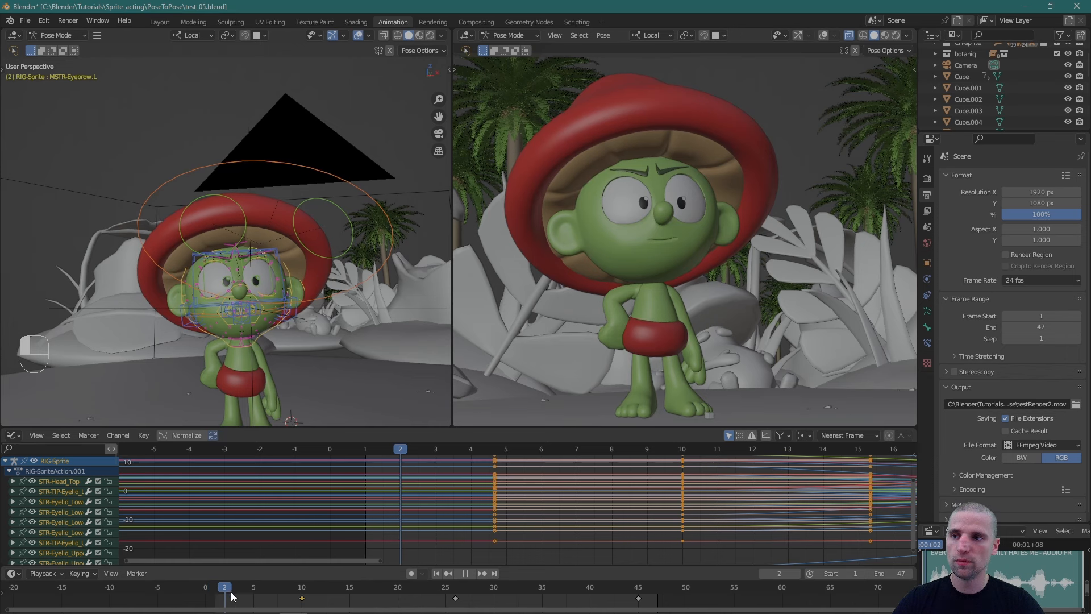
key(alt+grave)
mouse_move(292, 587)
mouse_down()
mouse_move(213, 586)
mouse_move(291, 595)
mouse_up()
key(alt+grave)
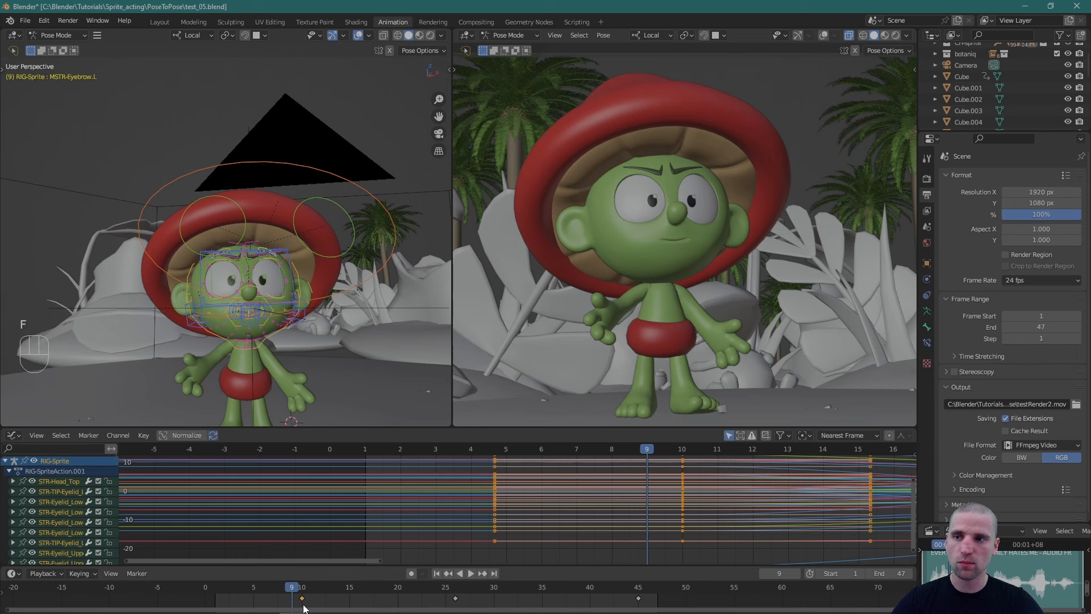
key(g)
click(298, 601)
mouse_move(291, 591)
mouse_down()
mouse_move(255, 597)
mouse_move(279, 600)
mouse_up()
key(g)
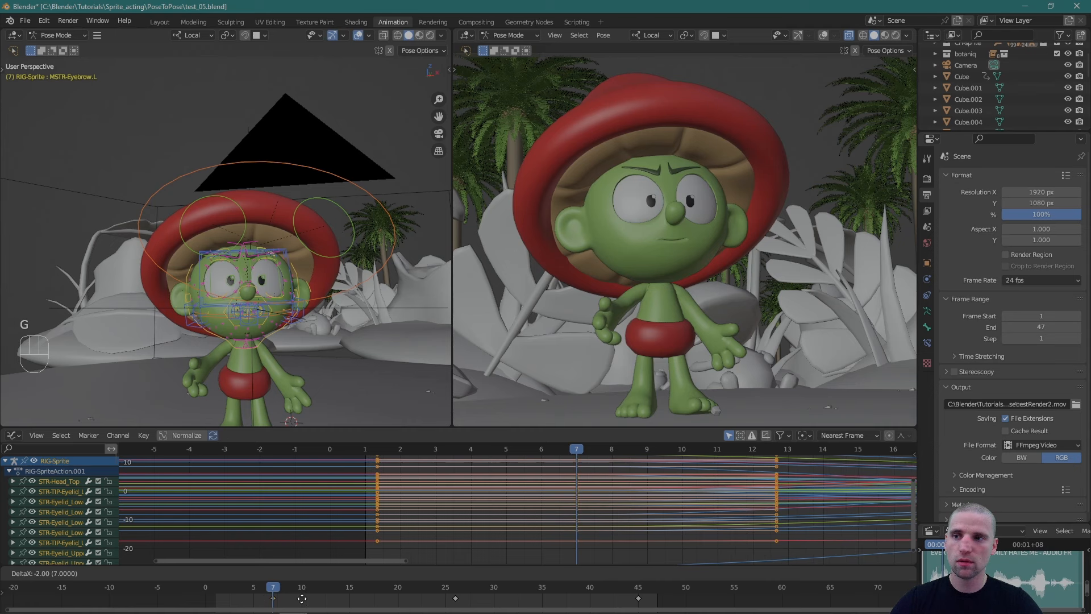
click(273, 598)
Key location and rotation of all face controls on frame 1 and scrub the hold up to frame 7.
drag(243, 590, 216, 592)
alt+right_drag(301, 274, 282, 297)
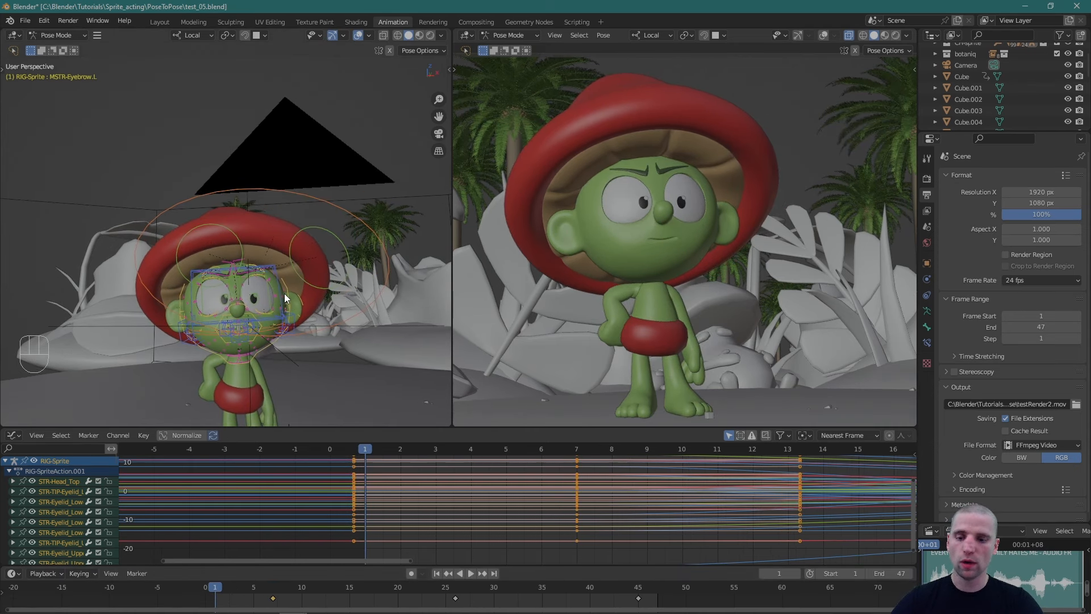
key(i)
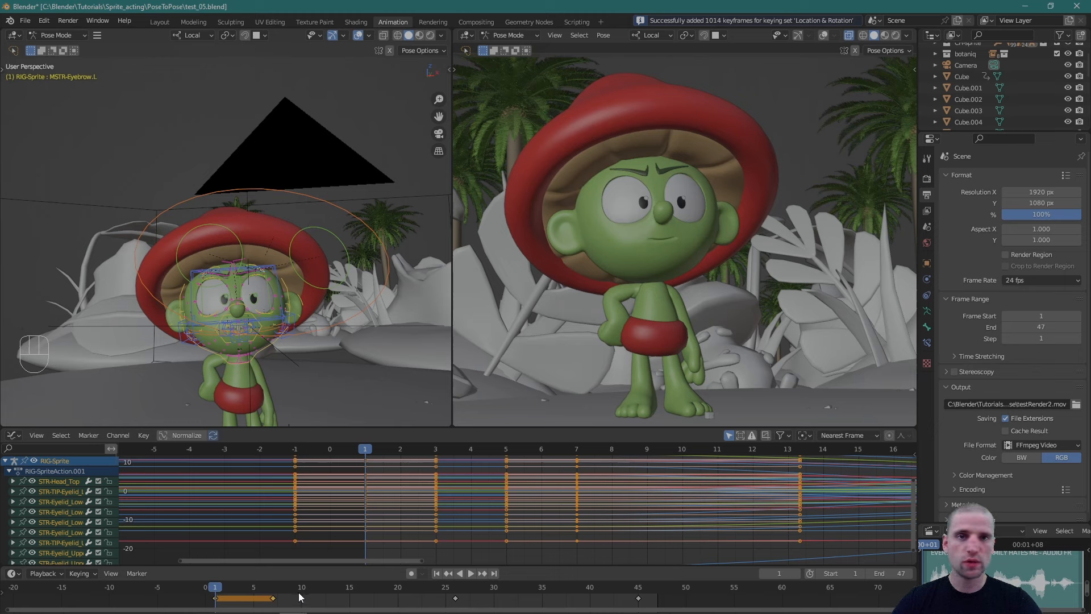
click(212, 585)
drag(214, 591, 220, 604)
drag(292, 602, 265, 599)
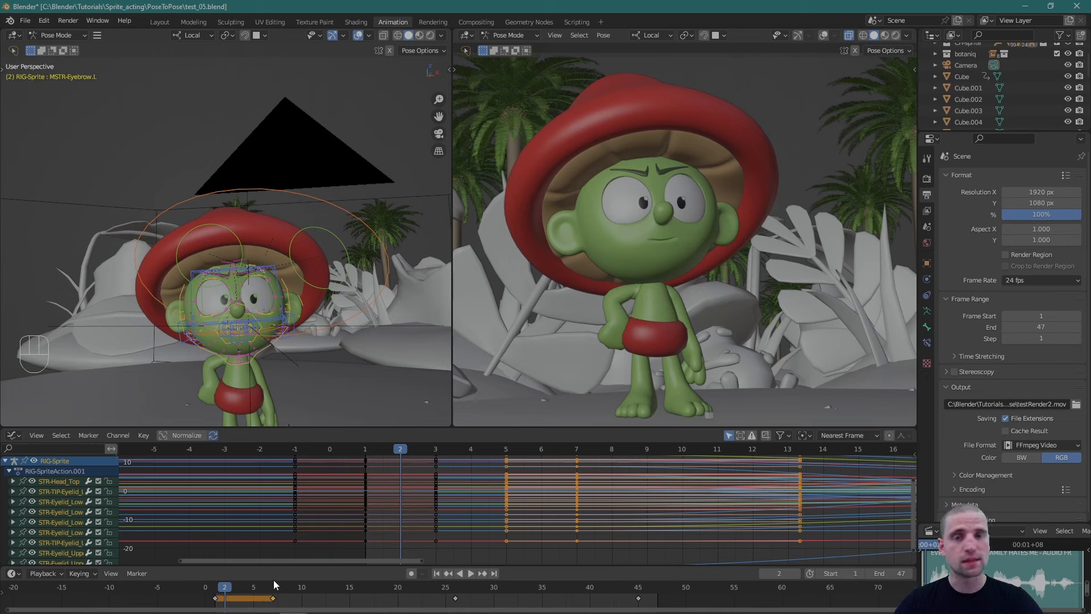
On frame 1, raise the lower eyelid controls of the right and left eyes slightly.
scroll(268, 384, up, 2)
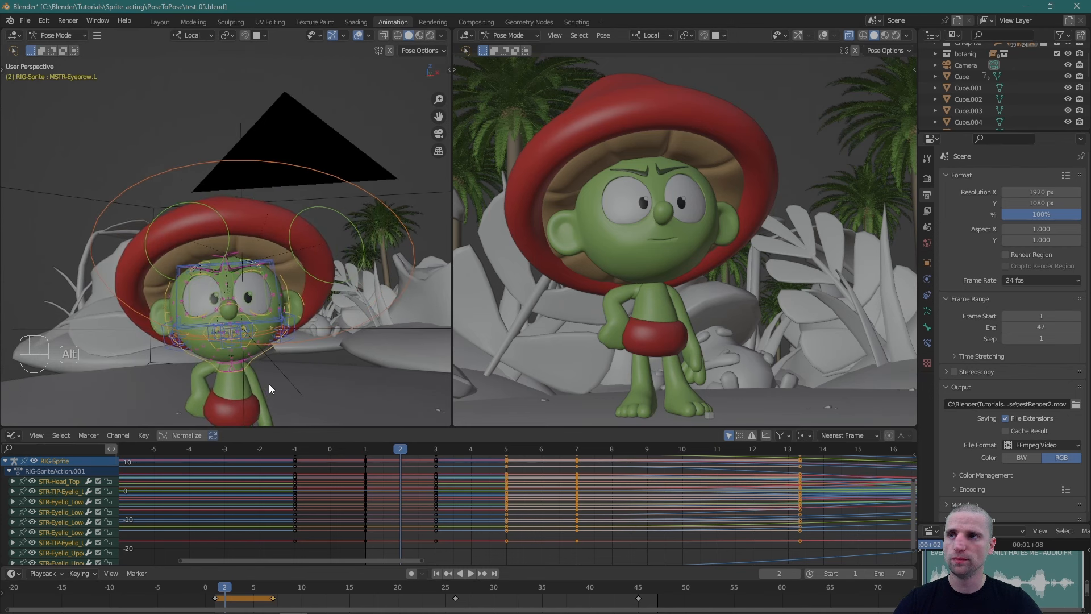
drag(223, 588, 219, 591)
scroll(295, 259, up, 5)
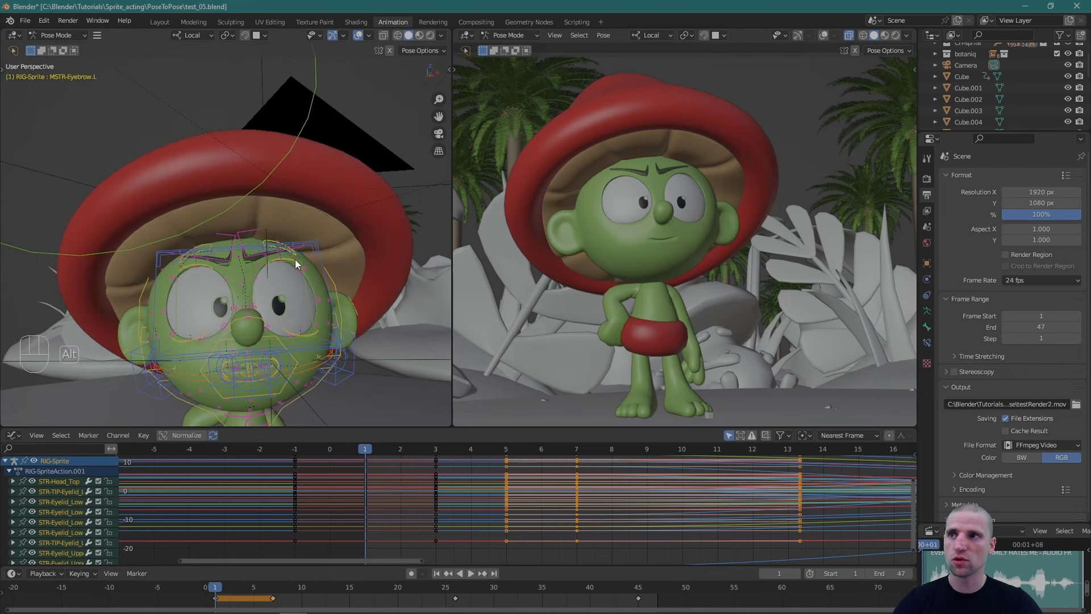
click(314, 340)
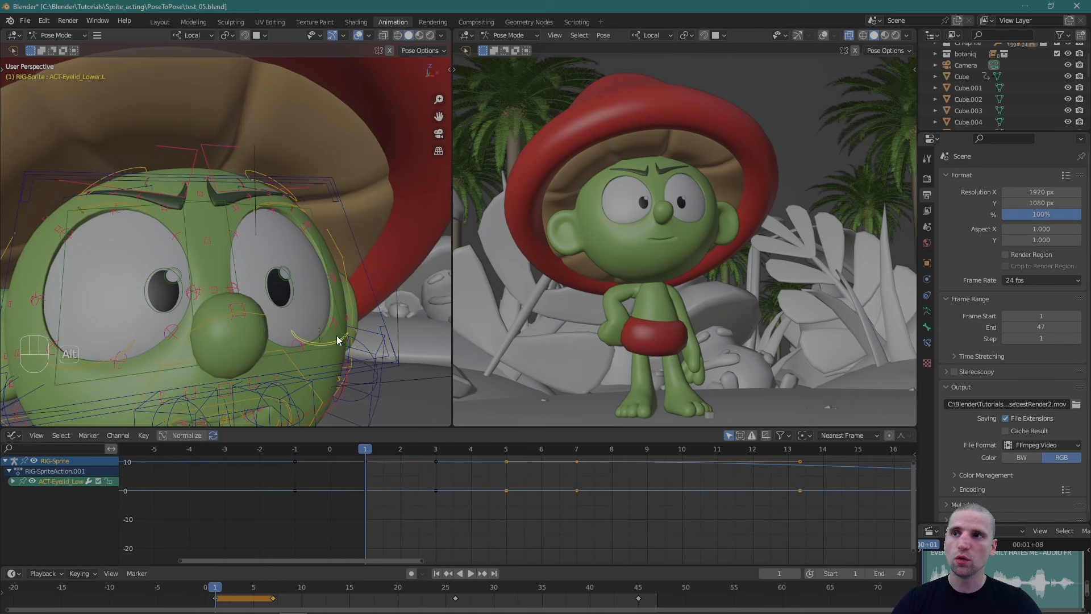
middle_drag(336, 335, 262, 285)
click(159, 354)
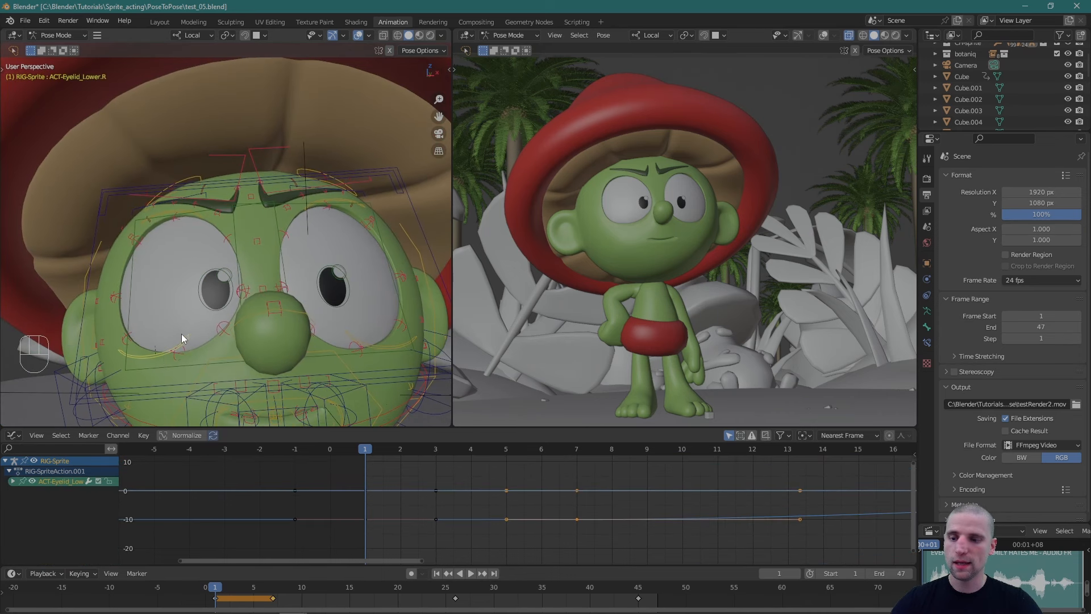
key(space)
drag(148, 308, 144, 299)
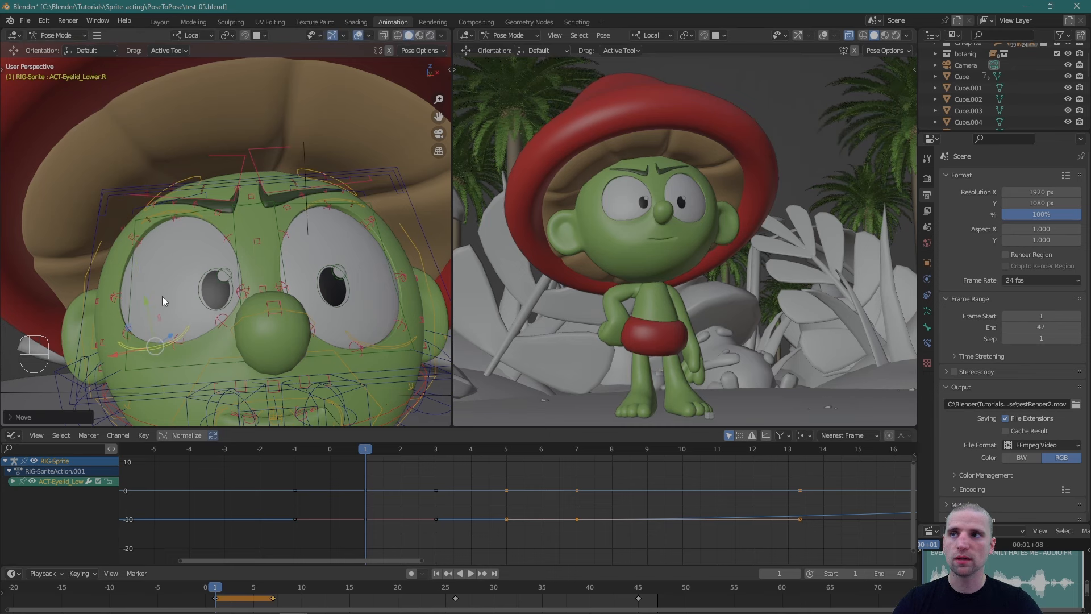
shift+middle_drag(324, 312, 311, 301)
click(373, 335)
drag(370, 289, 371, 278)
Inspect the upper eyelid controls and move the right evil eyebrow root control to deepen the frown on frame 1.
alt+drag(347, 232, 336, 169)
click(331, 190)
click(192, 216)
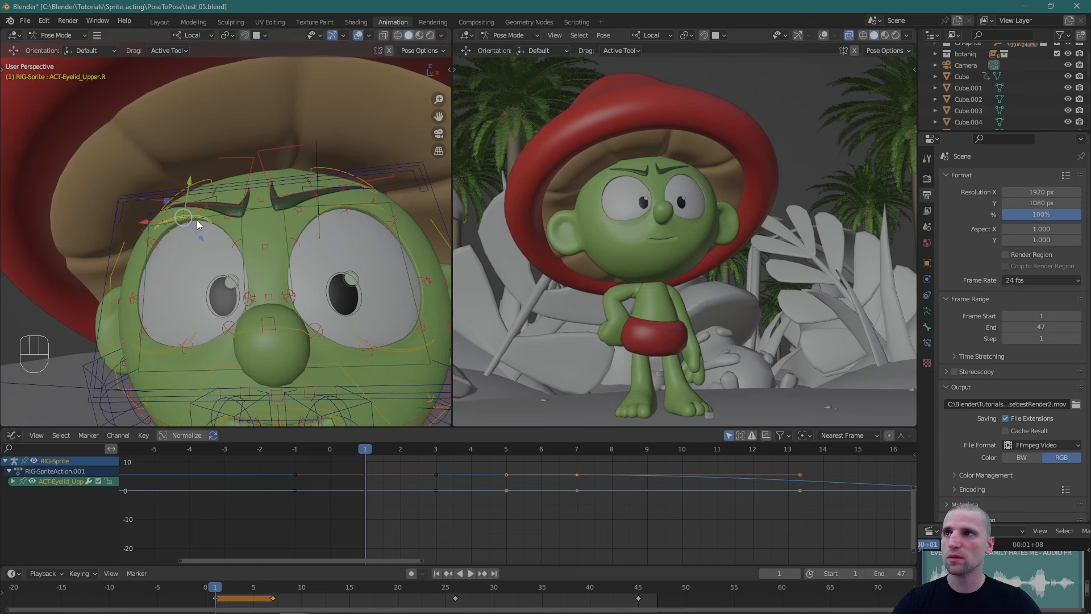
alt+drag(196, 220, 217, 190)
click(272, 197)
key(space)
alt+drag(229, 246, 169, 217)
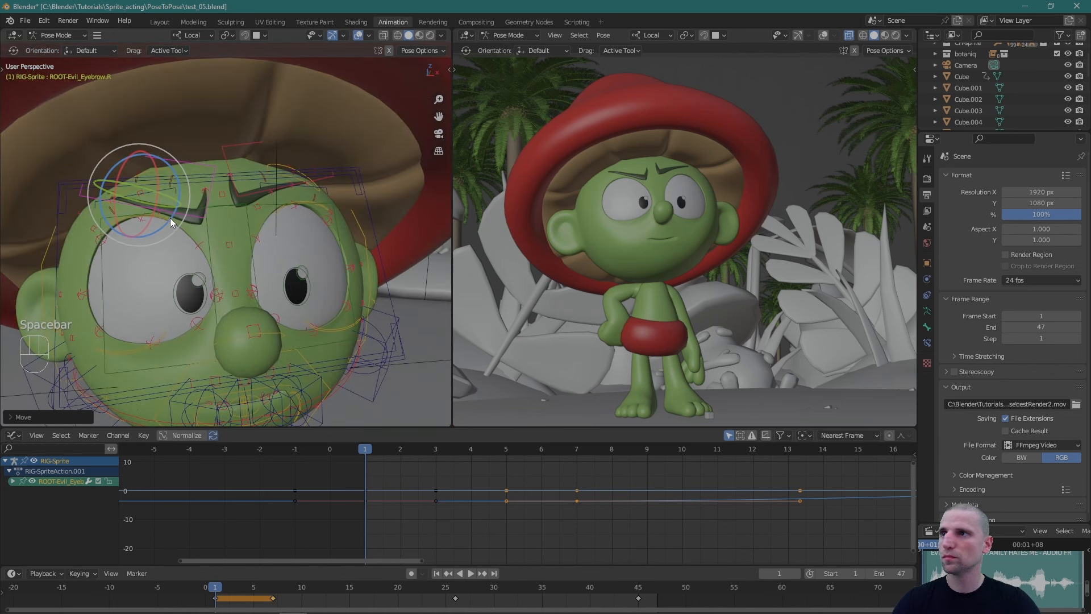
Lower the left evil eyebrow root control slightly along its local Y axis and rotate it to sharpen the frown.
click(248, 192)
alt+drag(306, 191, 294, 190)
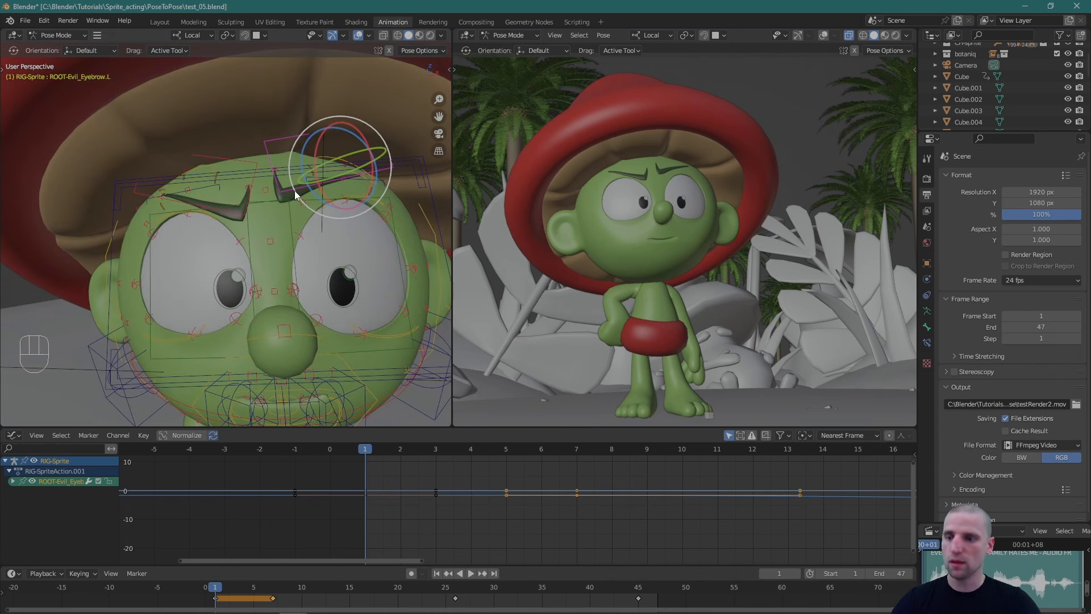
key(space)
drag(326, 128, 329, 139)
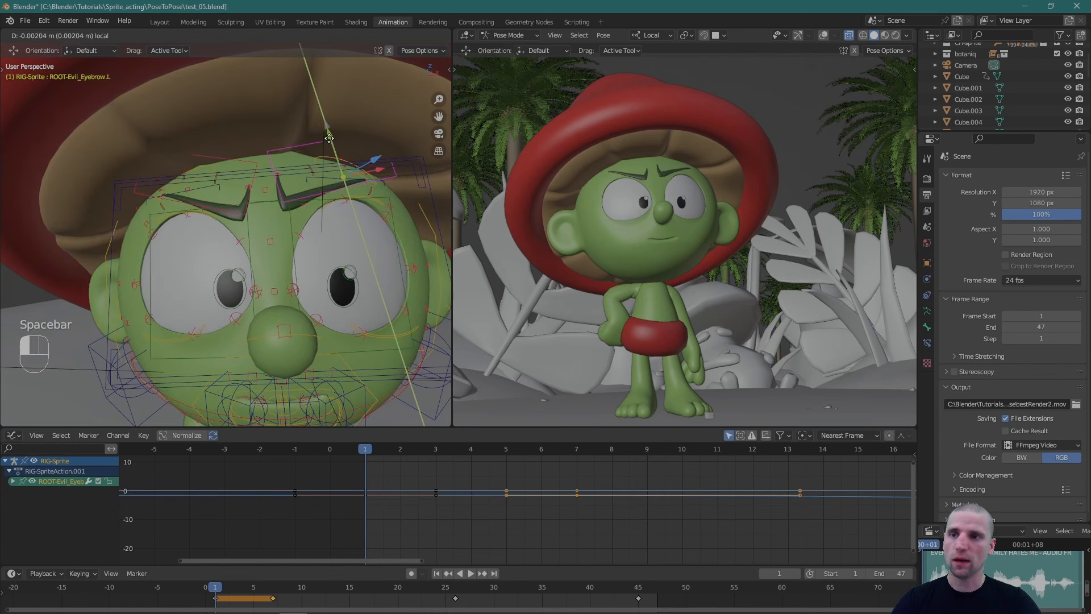
key(space)
drag(319, 206, 323, 203)
Select all the face controls and key the adjusted expression's location and rotation on frame 1.
key(w)
alt+right_drag(309, 273, 255, 233)
alt+drag(255, 233, 304, 213)
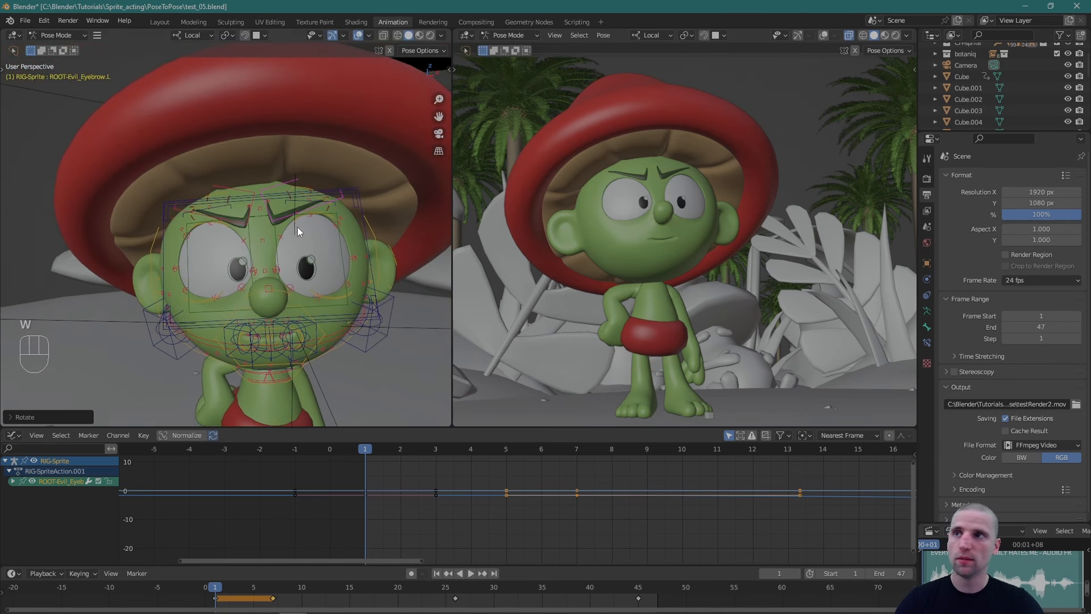
key(a)
key(i)
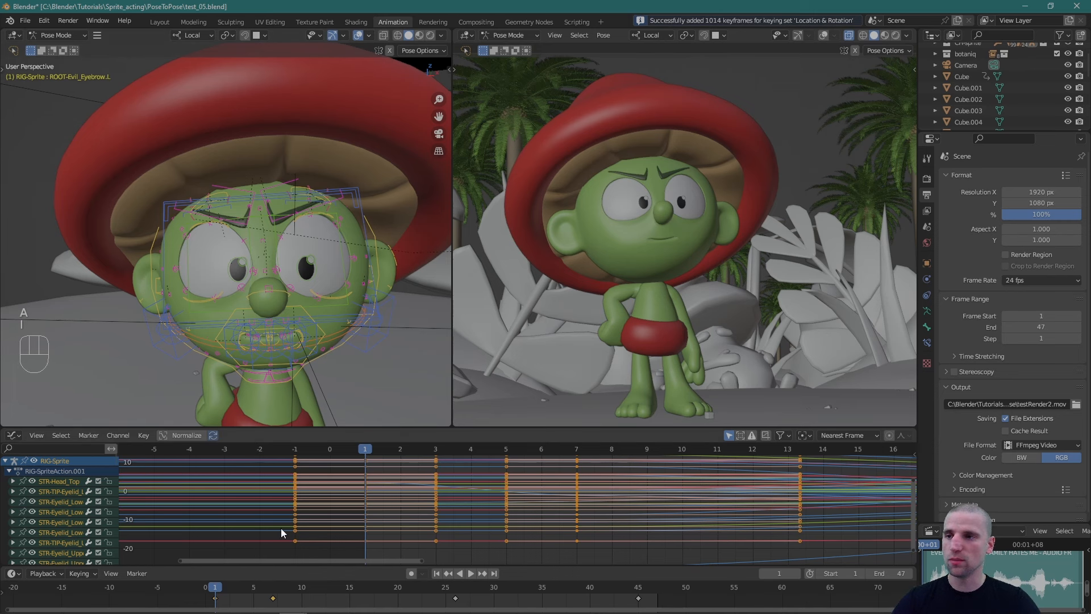
Copy the face keyframes on frame 7 and paste them on frame 15 to hold the expression.
click(277, 601)
key(ctrl)
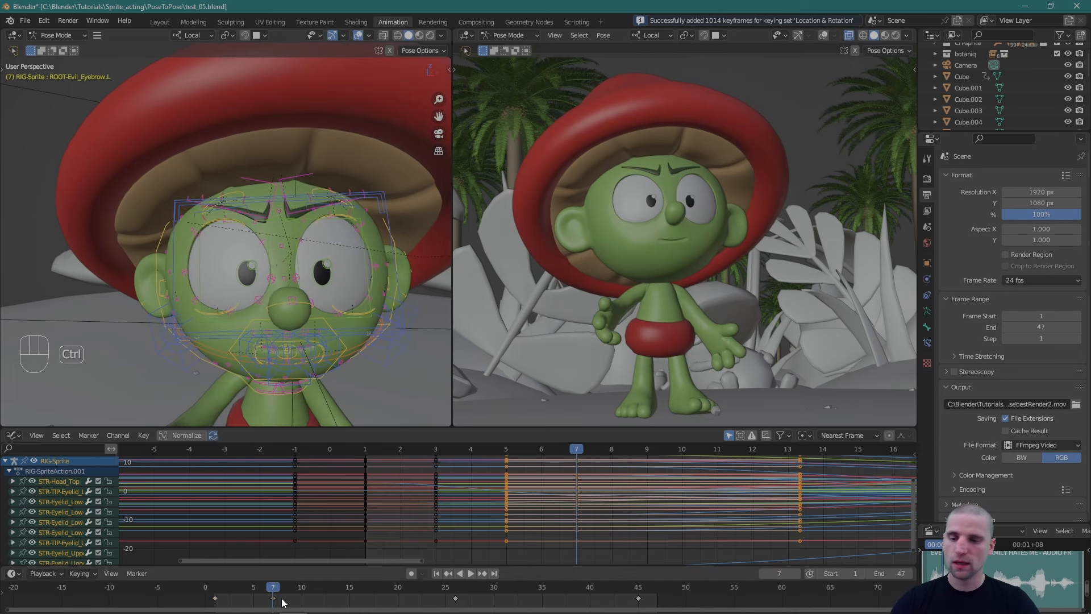
key(ctrl+c)
drag(276, 591, 352, 597)
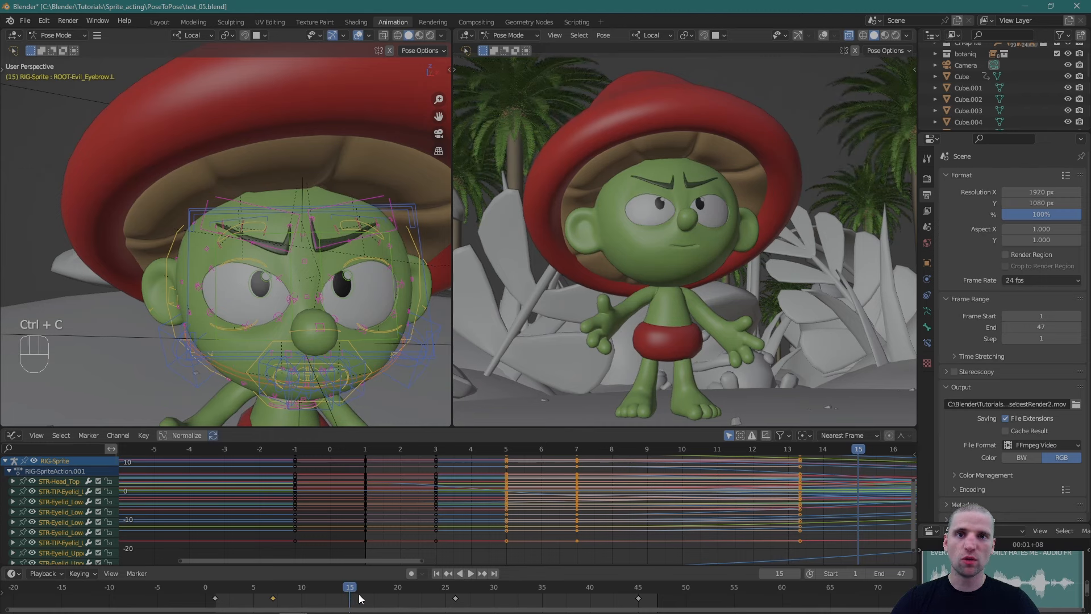
key(ctrl)
key(ctrl+v)
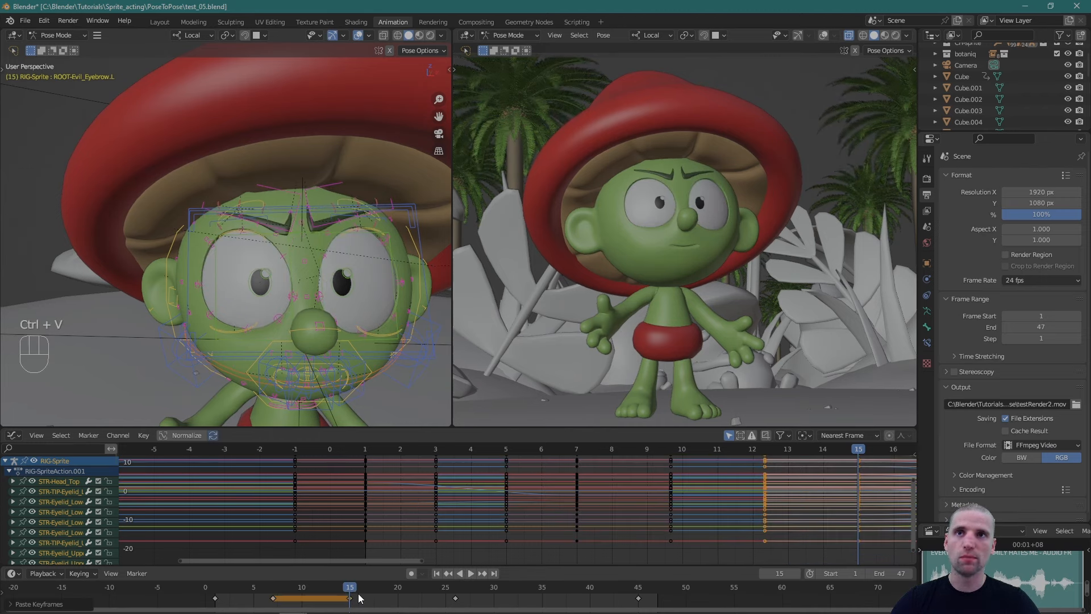
Scrub and play the opening from frame 0 to 16 to examine the held expression's timing.
drag(345, 592, 311, 593)
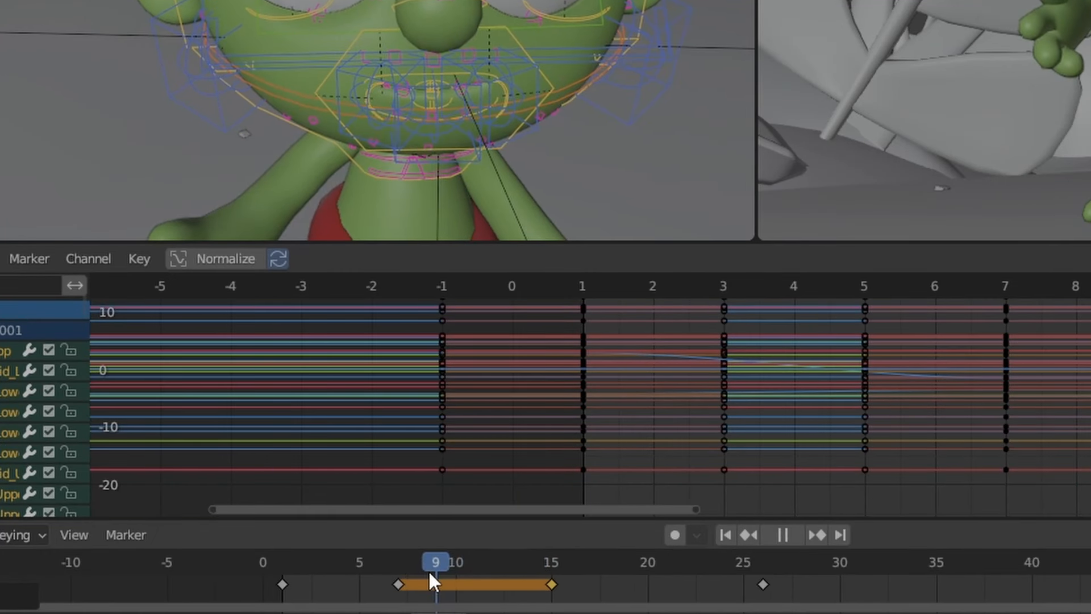
drag(475, 577, 262, 575)
alt+drag(685, 266, 643, 278)
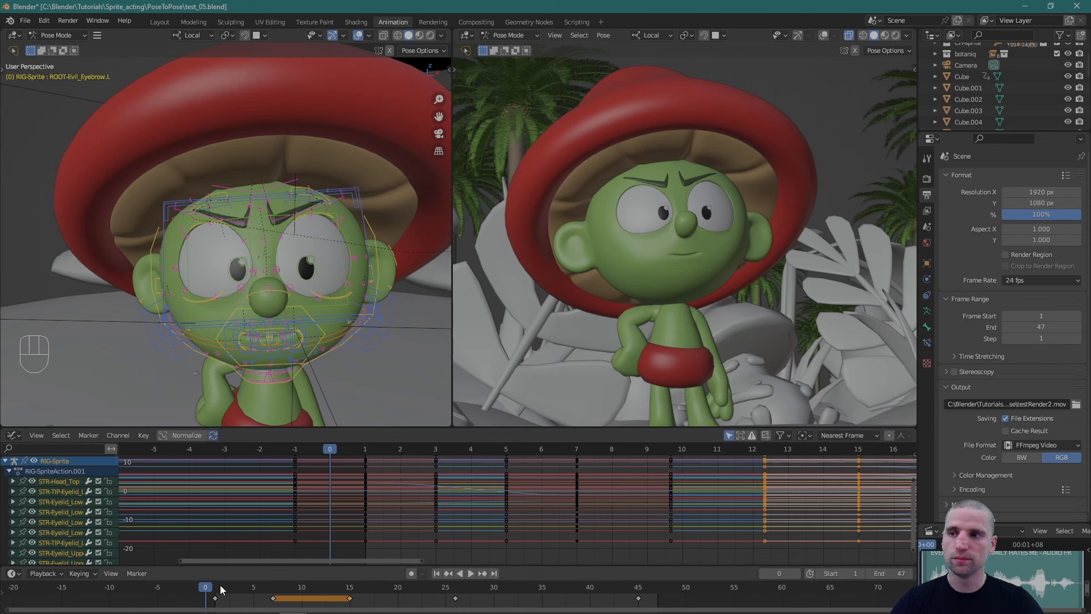
key(space)
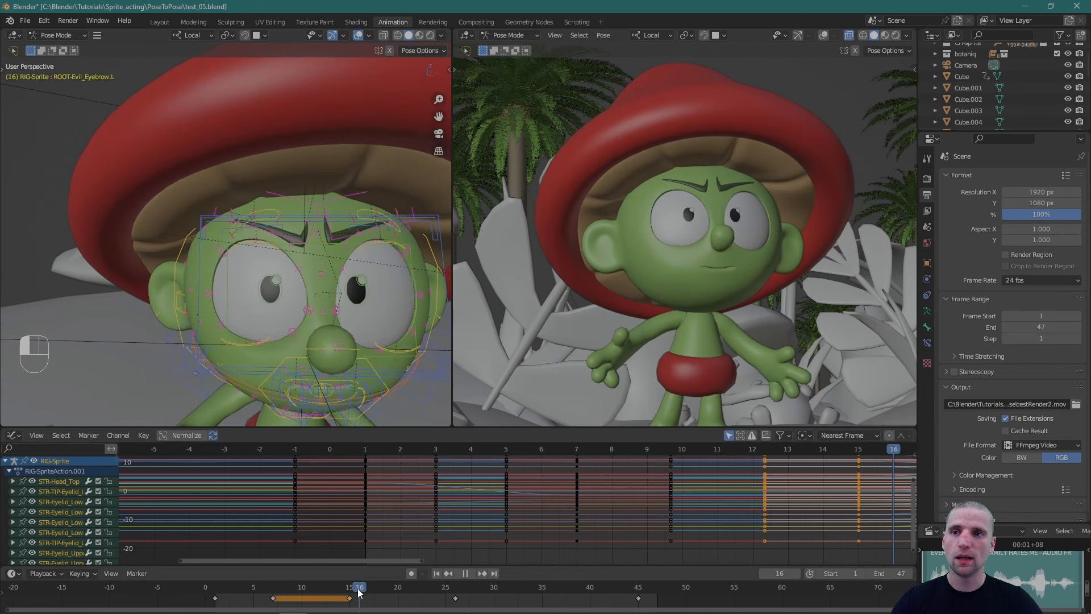
Move the closed-eye expression's keyframes from frame 26 to frame 21 and check the timing.
drag(358, 593, 443, 593)
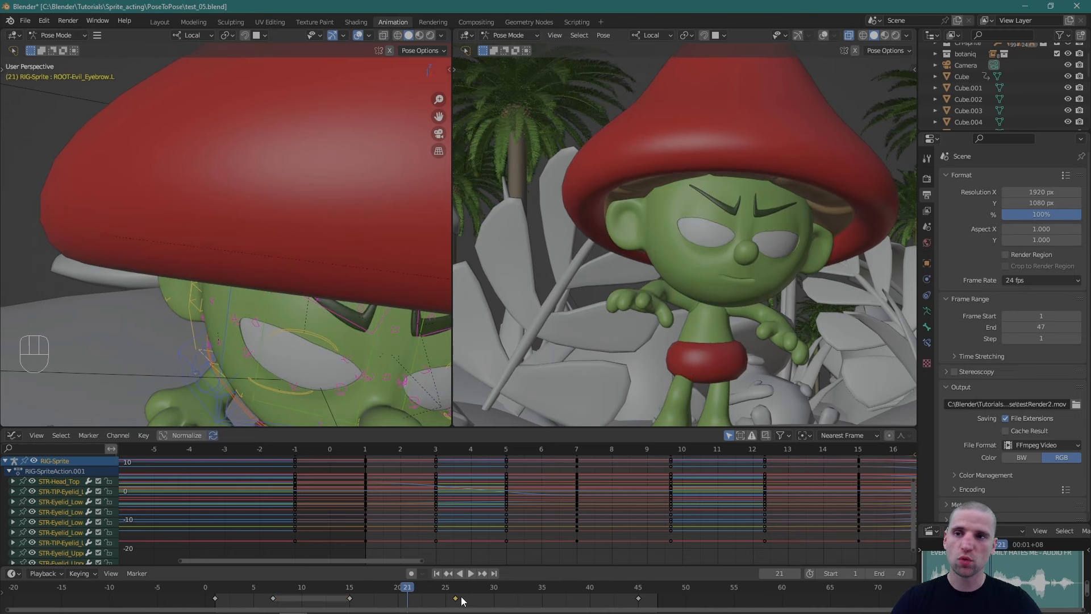
key(g)
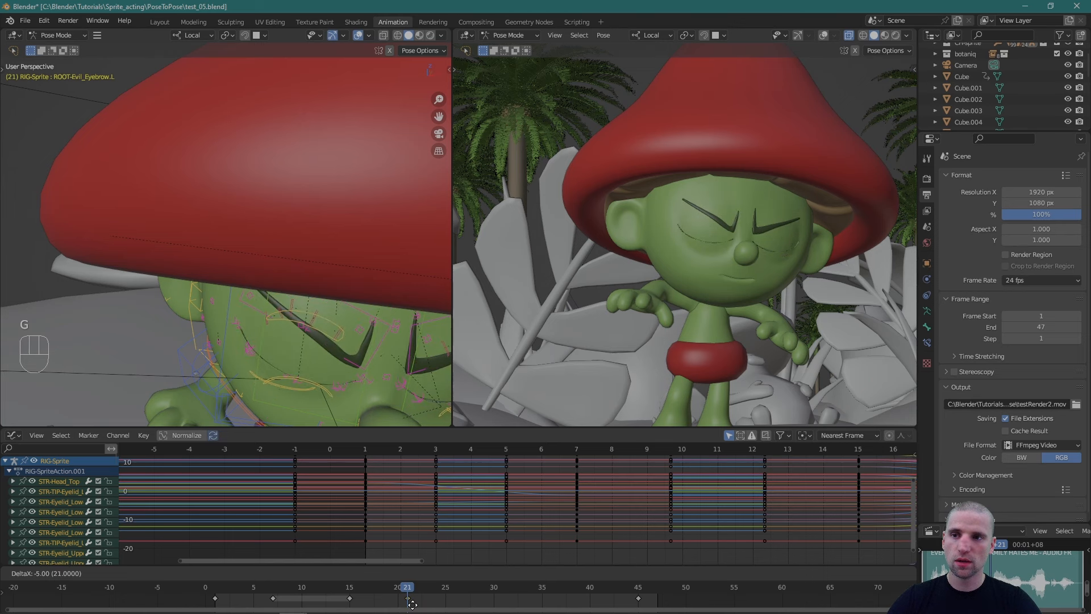
click(415, 604)
key(space)
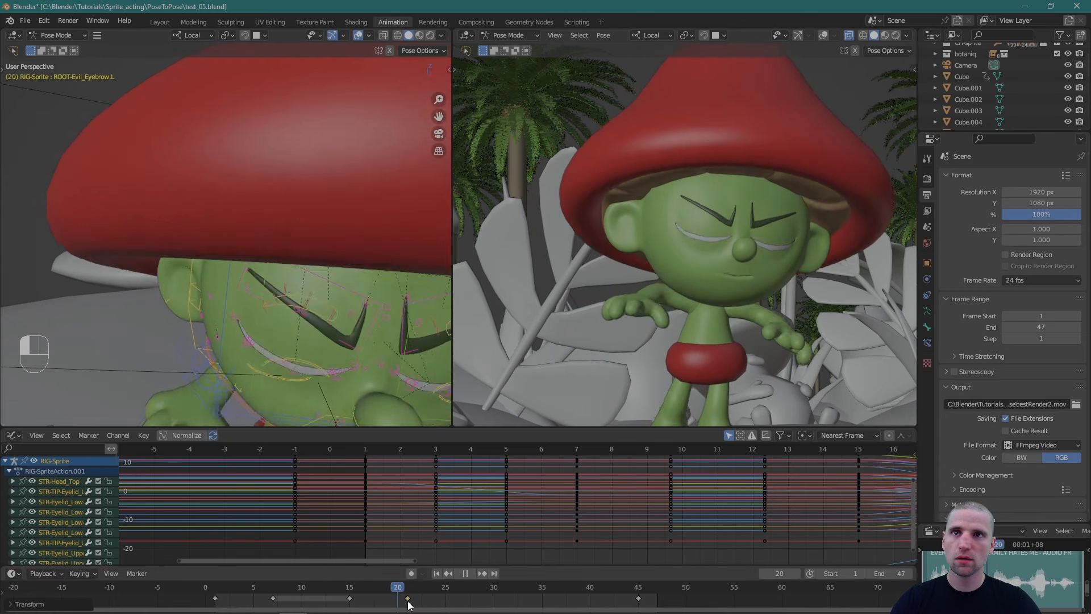
key(Escape)
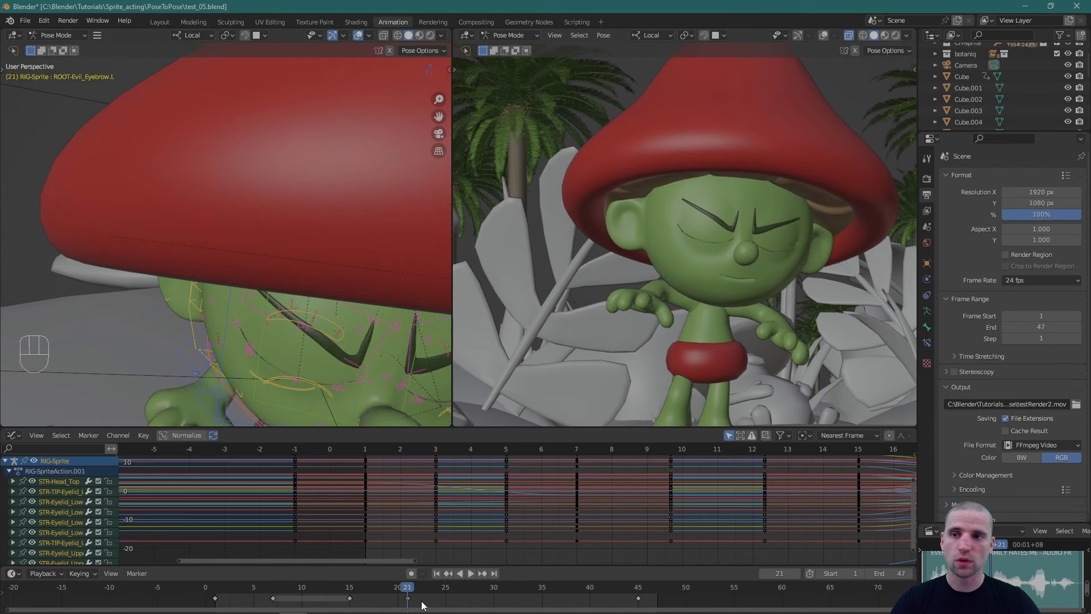
Copy the closed-eye face keyframes on frame 21 and paste them on frame 31 to hold the expression.
click(416, 599)
key(ctrl+c)
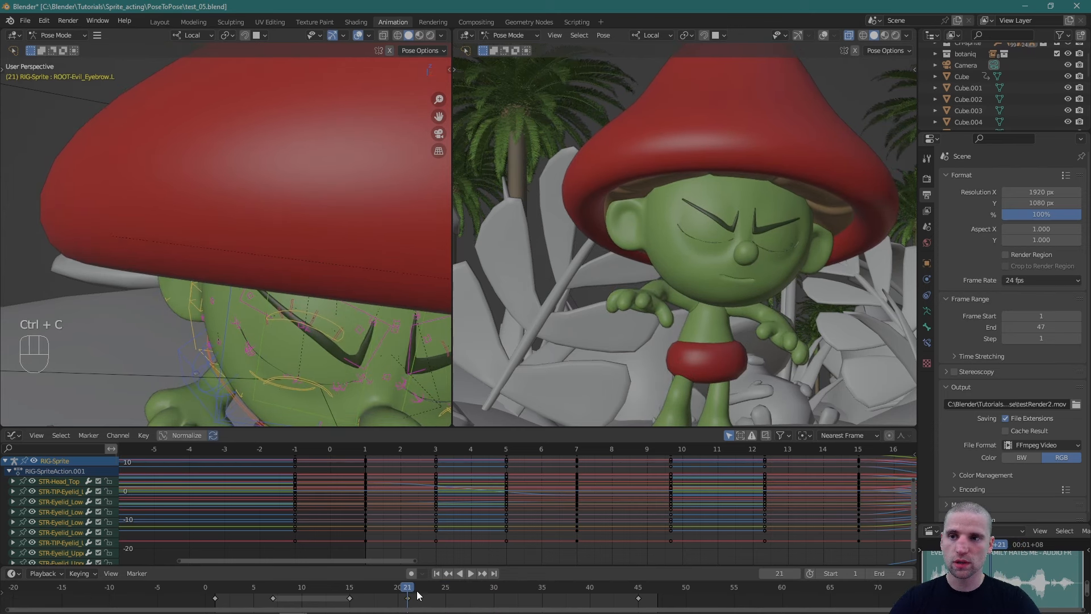
key(space)
key(Escape)
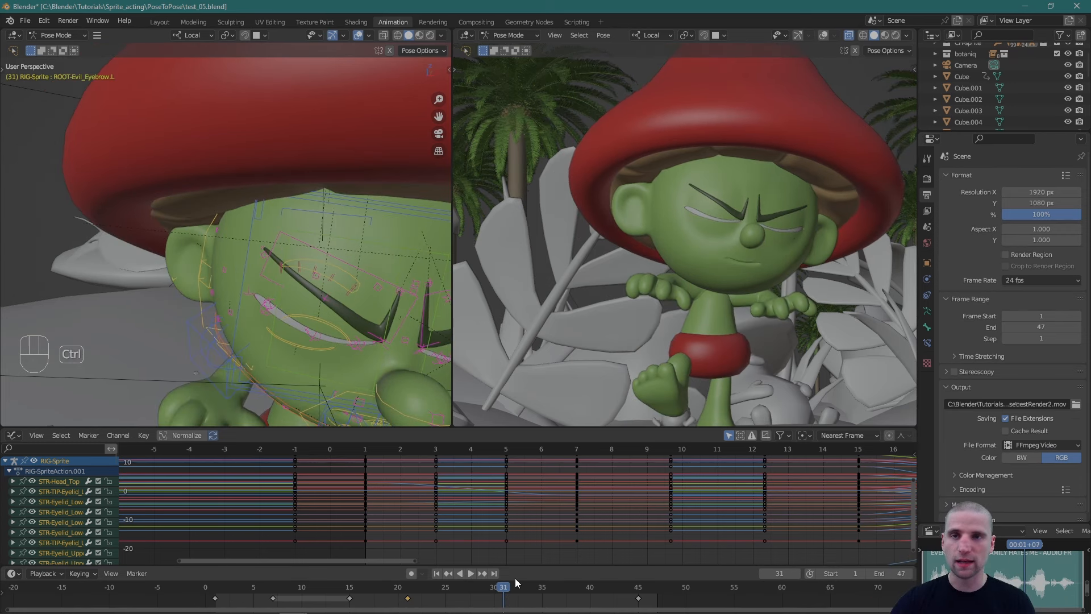
key(ctrl+v)
key(ctrl+v)
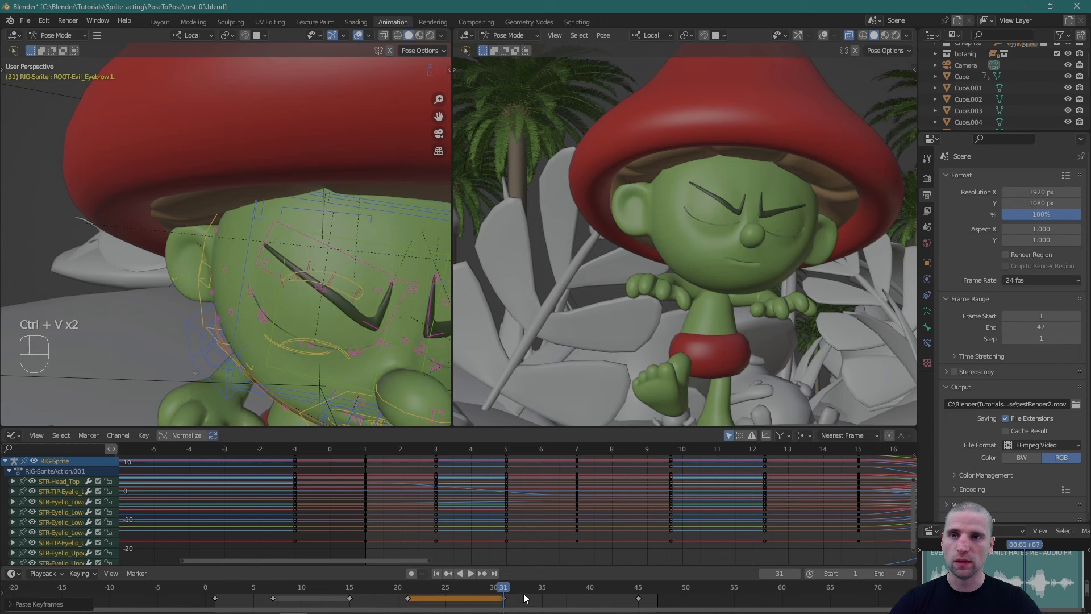
drag(407, 590, 500, 593)
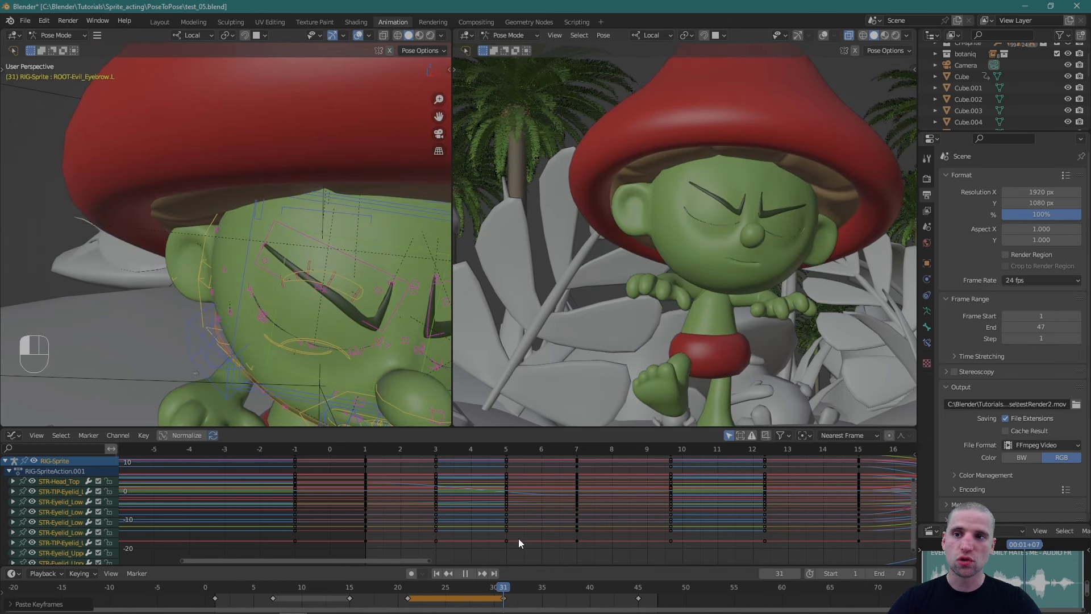
key(ctrl+z)
key(ctrl+z)
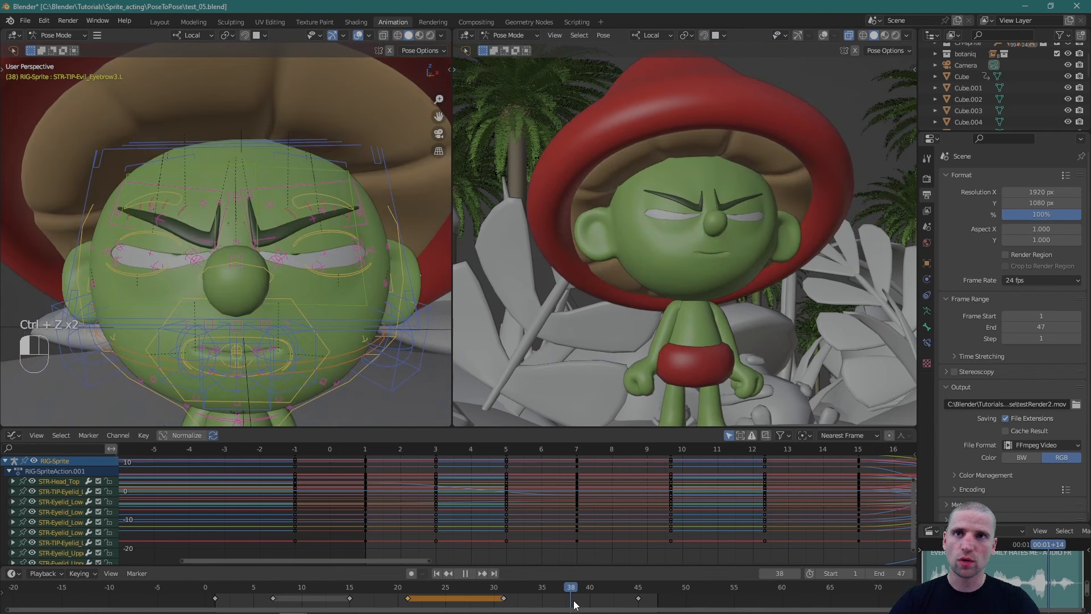
Move the final expression's keyframes from frame 45 to frame 37.
drag(575, 604, 591, 603)
click(639, 598)
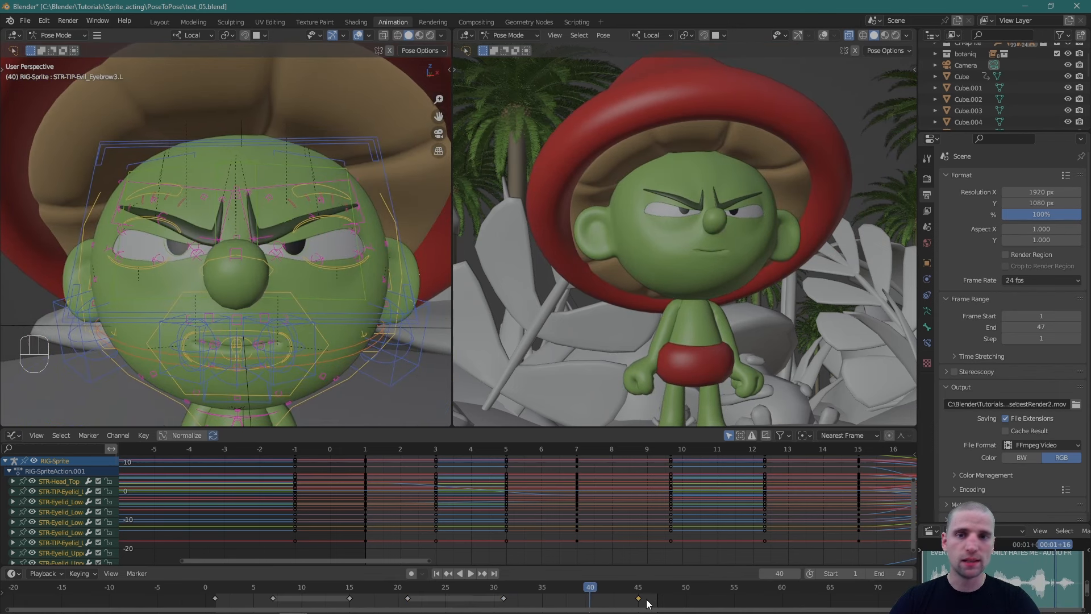
key(g)
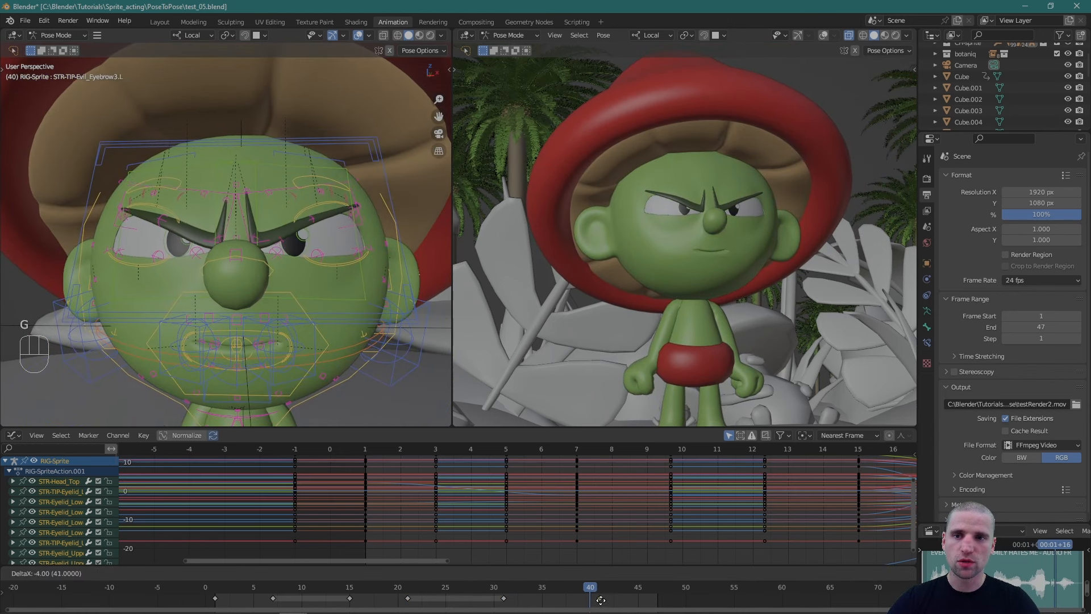
click(589, 588)
drag(589, 588, 557, 604)
key(g)
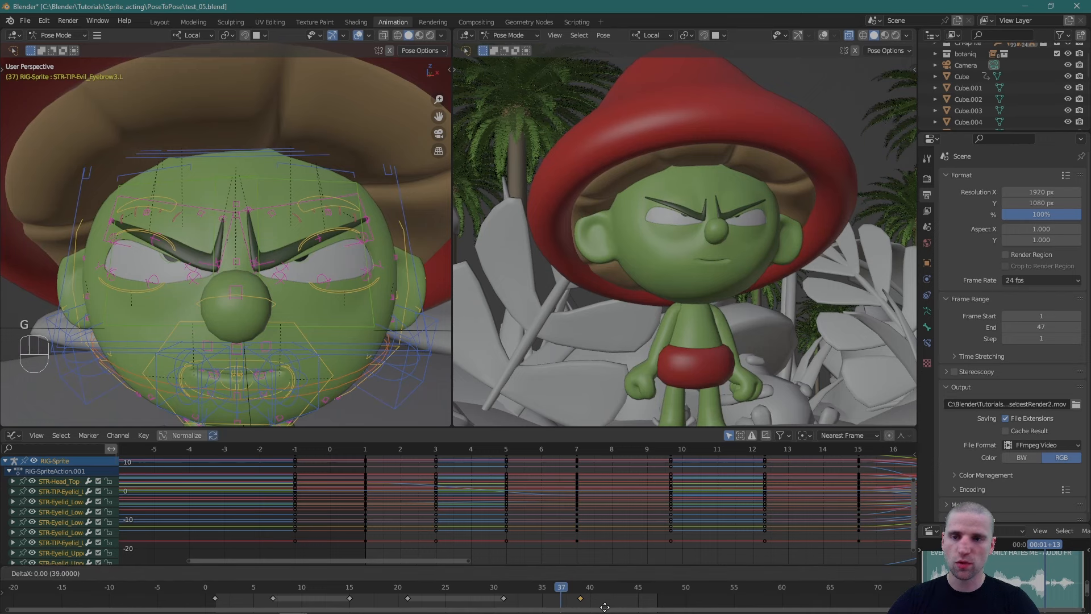
click(586, 609)
key(g)
click(594, 601)
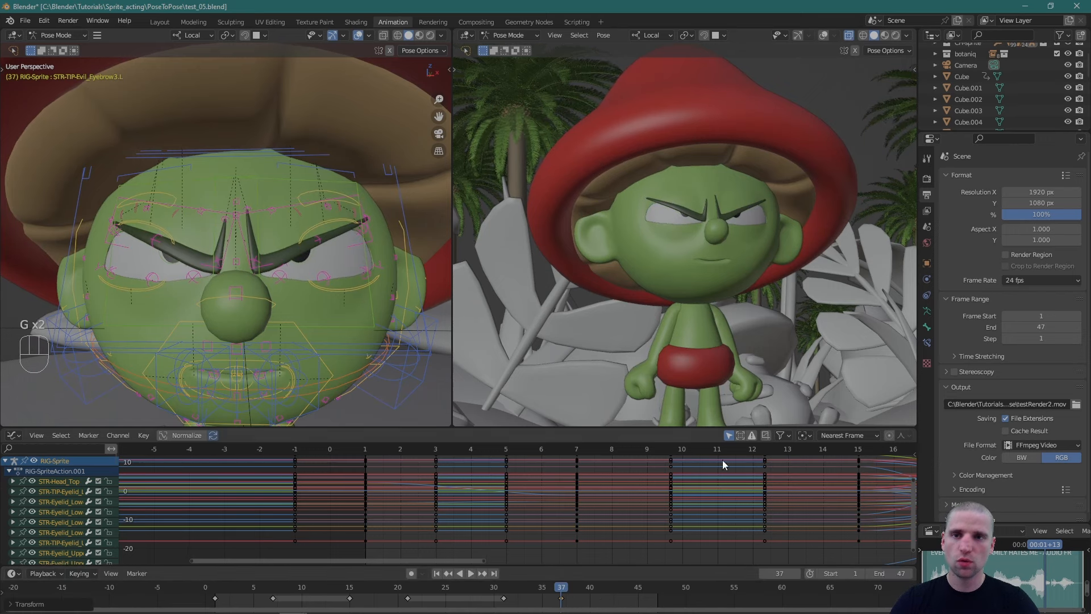
Play the whole animation and scrub its opening to examine the retimed facial expressions.
key(alt+grave)
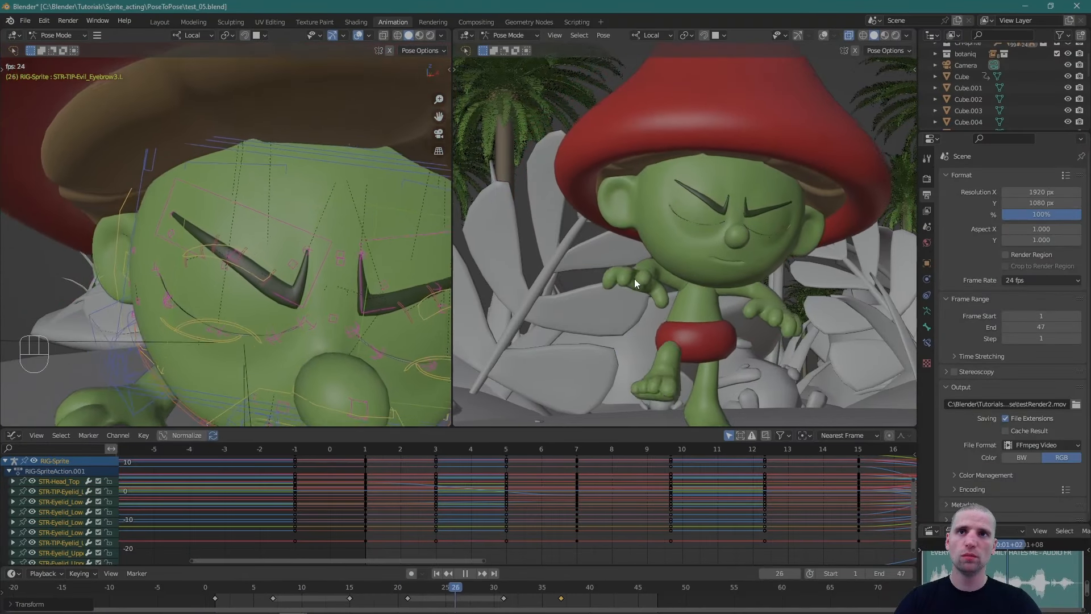
key(alt+grave)
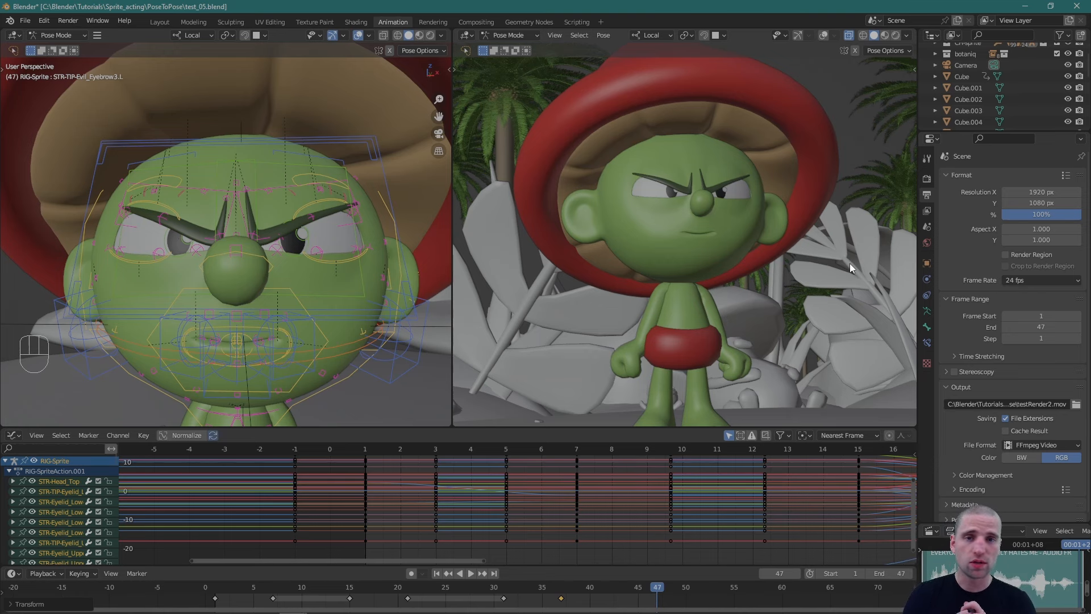
key(alt+a)
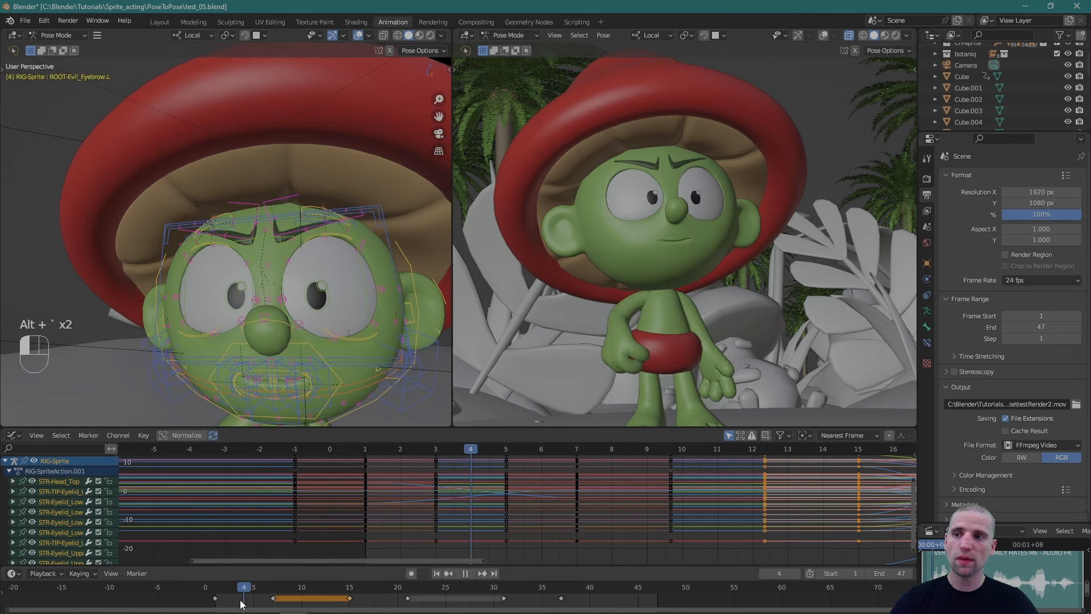
key(alt+a)
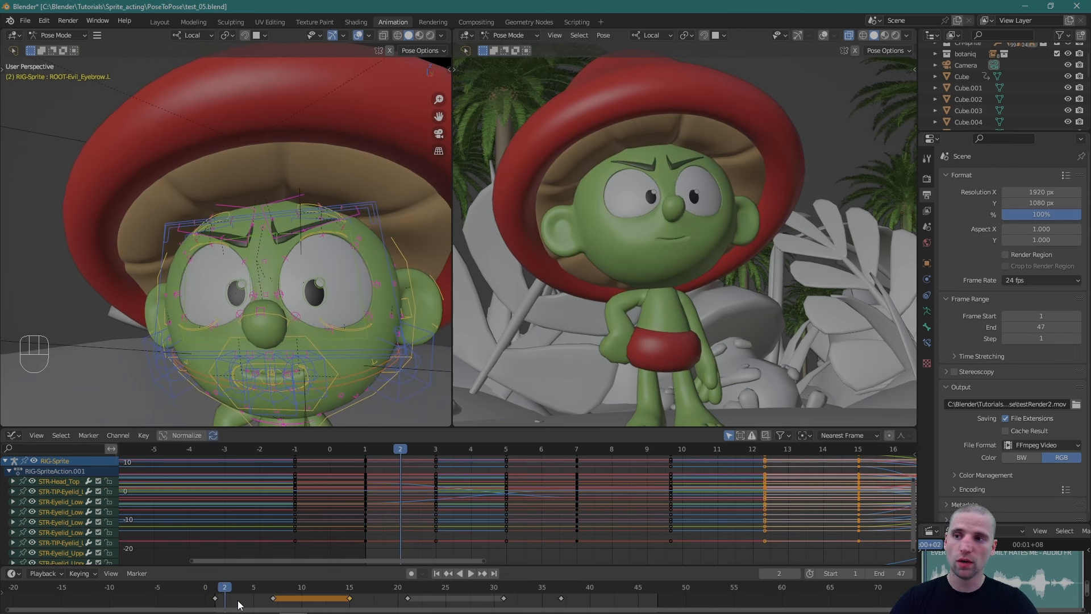
Set the frame 1 keyframe handles to Auto Clamped and the frame 7 keyframe handles to Vector.
click(225, 601)
key(q)
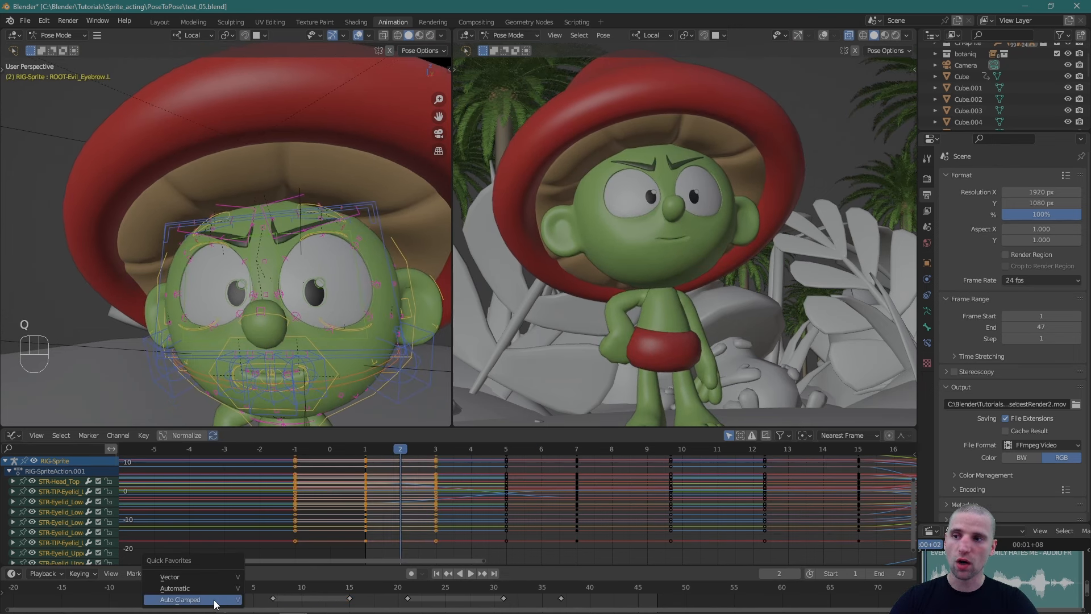
click(228, 602)
click(254, 596)
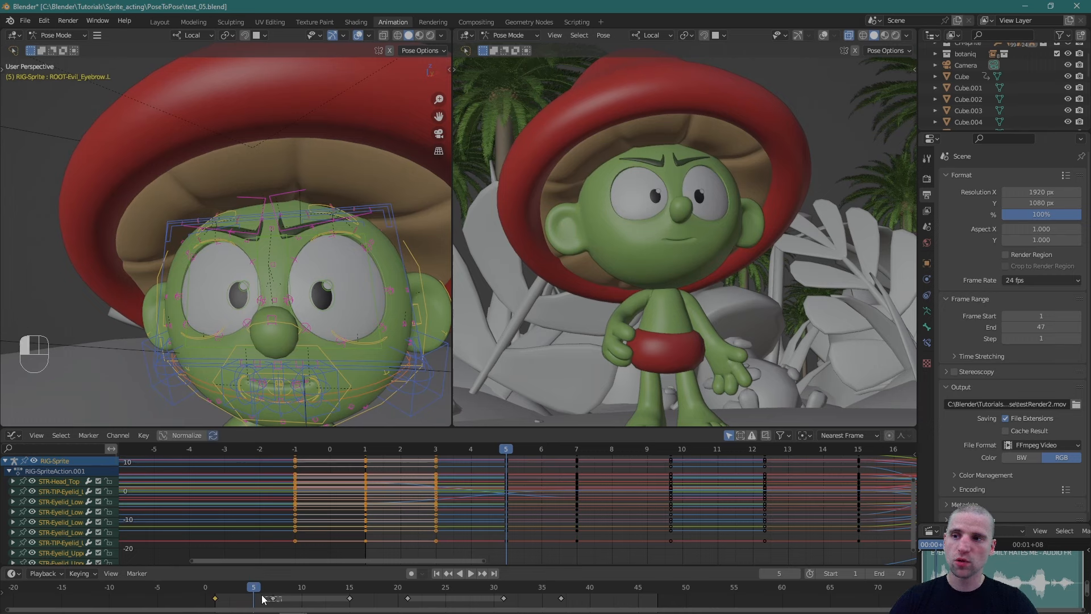
click(274, 598)
key(v)
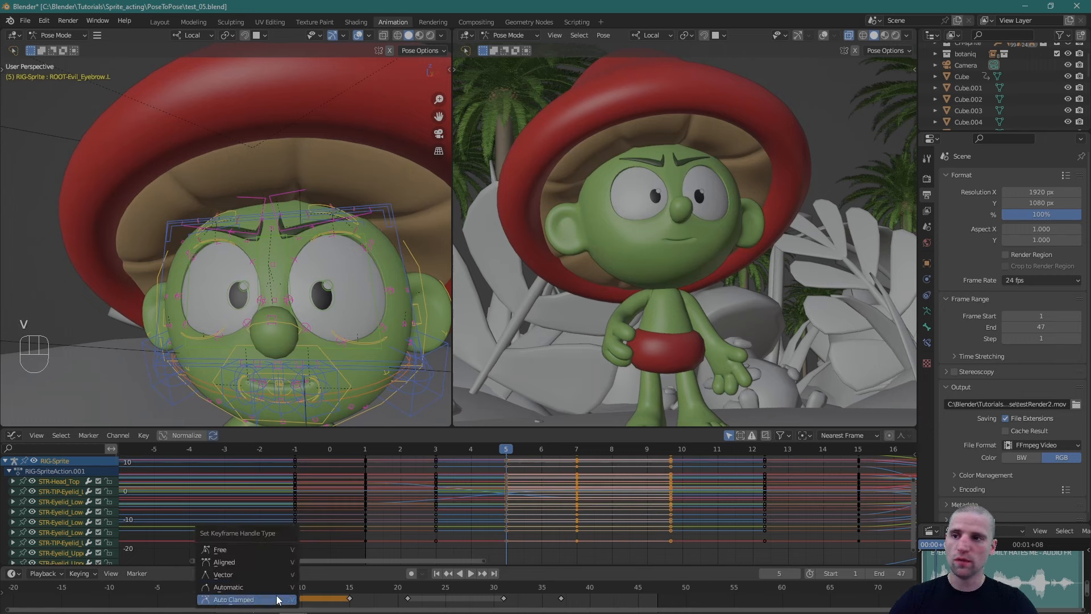
click(250, 576)
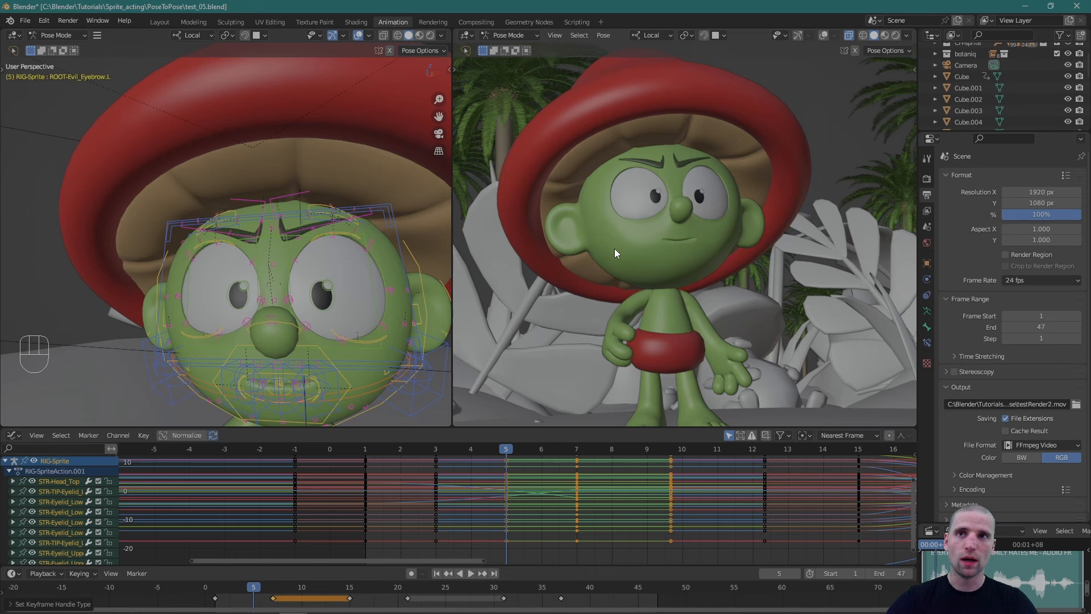
Key the face controls' location and rotation on frame 5, and move the frame 7 keyframes to frame 11.
key(i)
drag(254, 587, 274, 591)
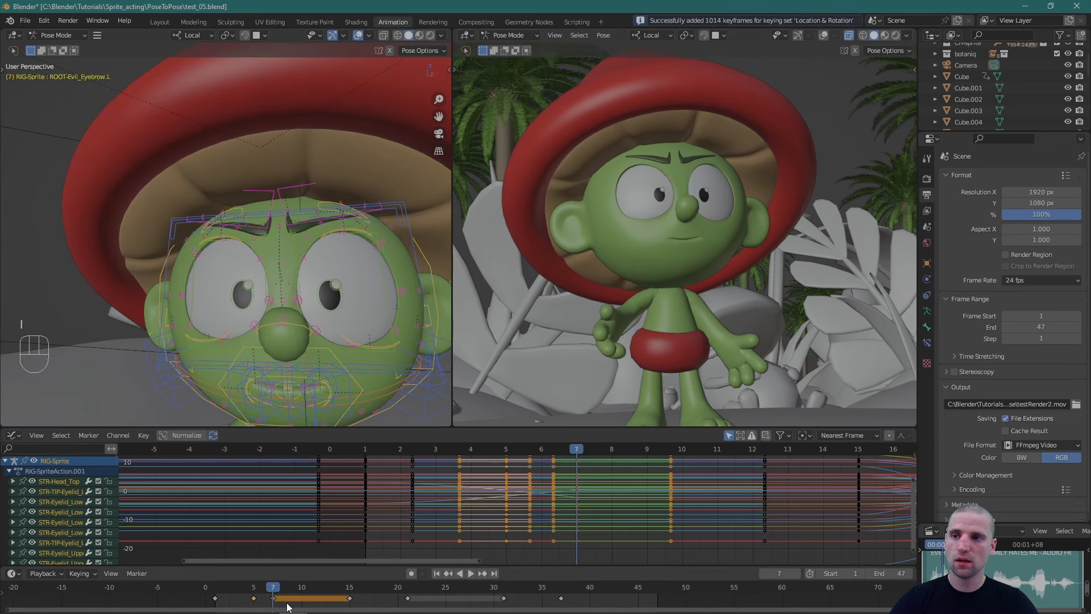
key(g)
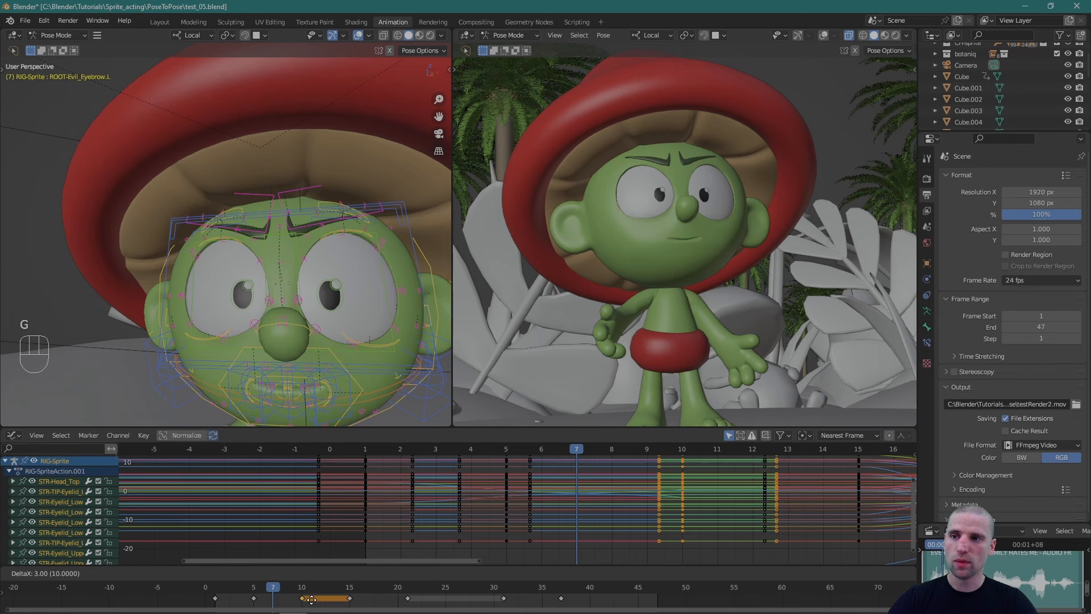
click(323, 602)
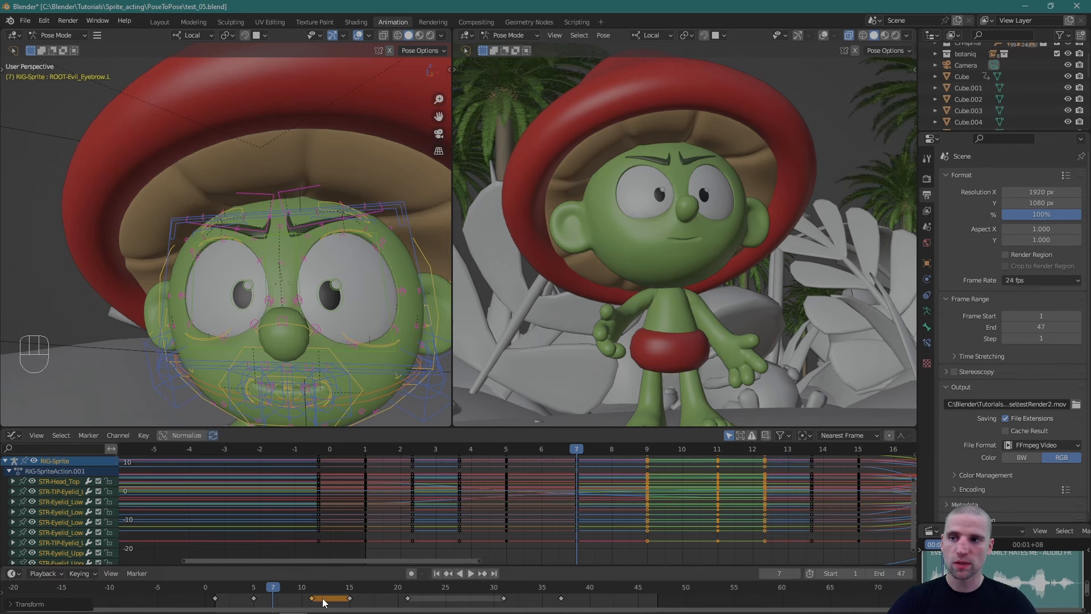
Set the frame 11 keyframe handles to Auto Clamped and check the motion up to frame 9.
key(v)
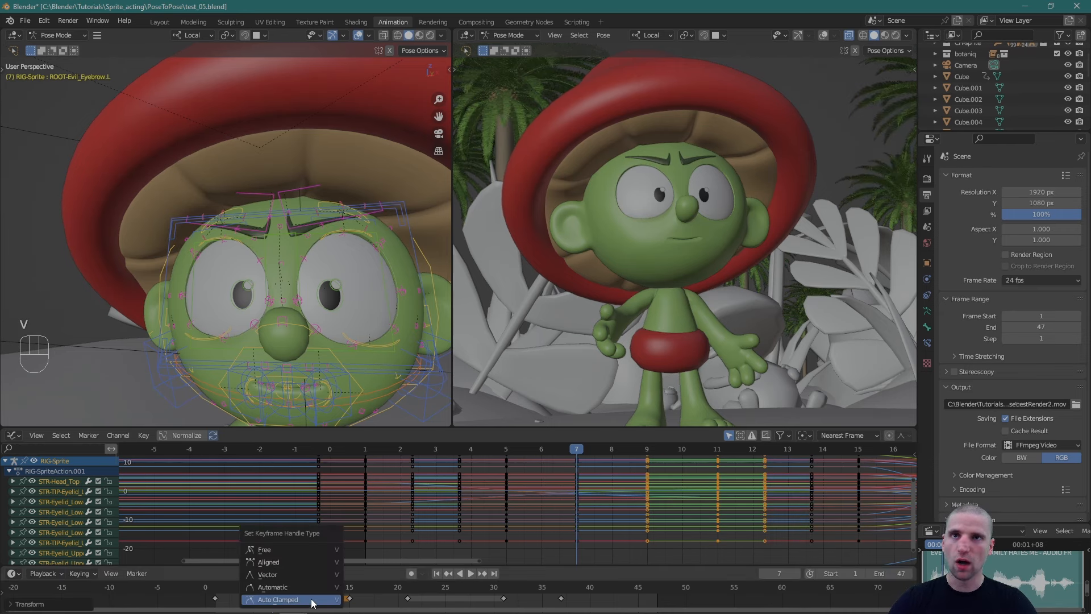
click(311, 600)
key(space)
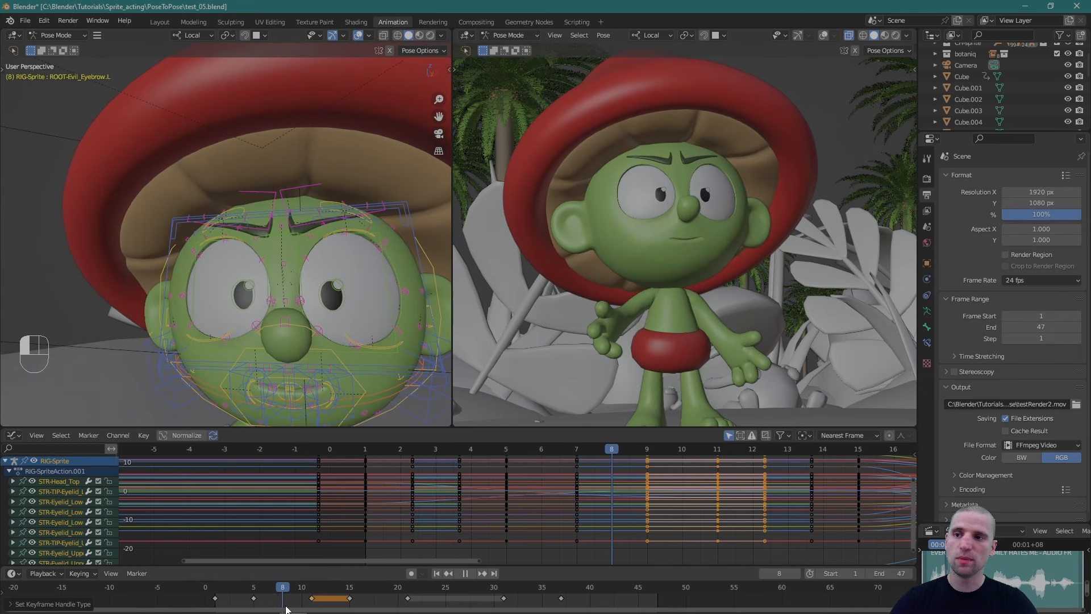
key(space)
Move the incoming handles of the frame 11 keyframes about one frame earlier along the time axis in the Graph Editor.
key(a)
key(KP_Decimal)
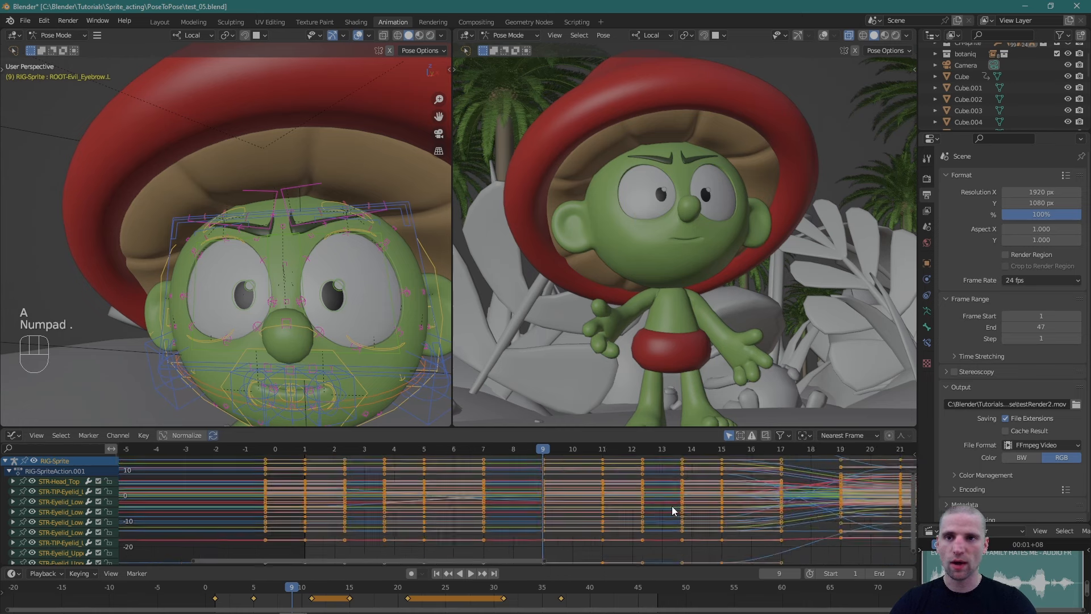
alt+drag(380, 503, 513, 502)
scroll(513, 503, down, 4)
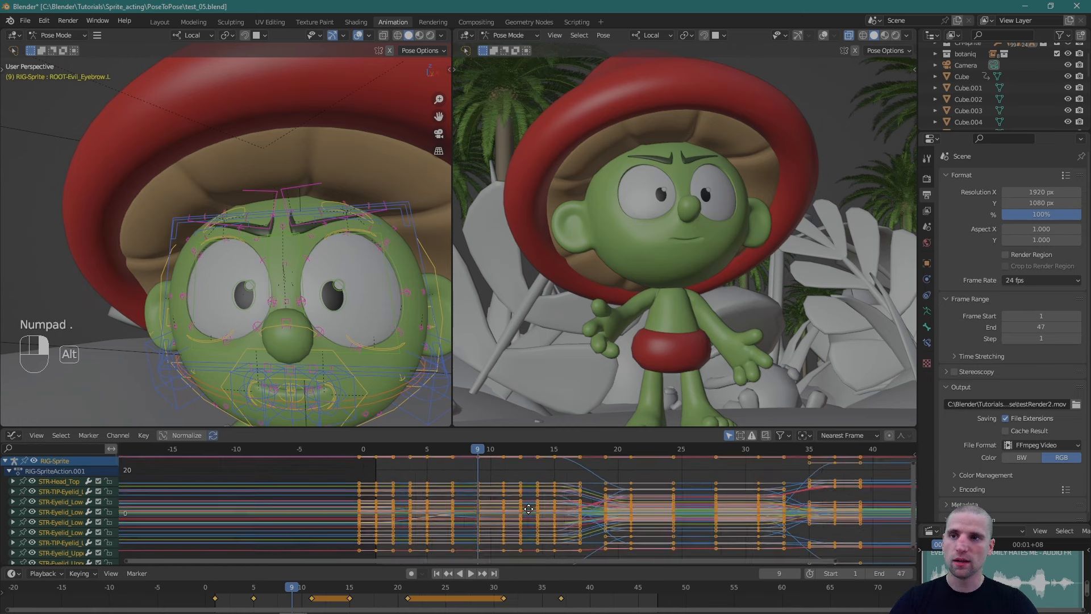
drag(514, 543, 519, 548)
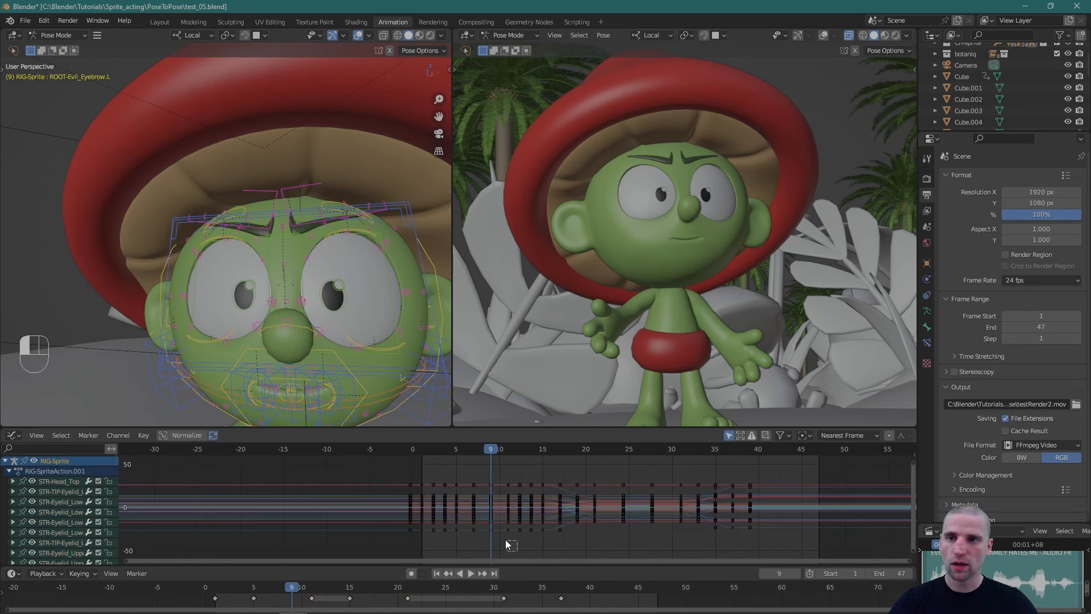
mouse_move(505, 540)
ctrl+middle_down()
mouse_move(507, 511)
mouse_move(503, 537)
ctrl+middle_up()
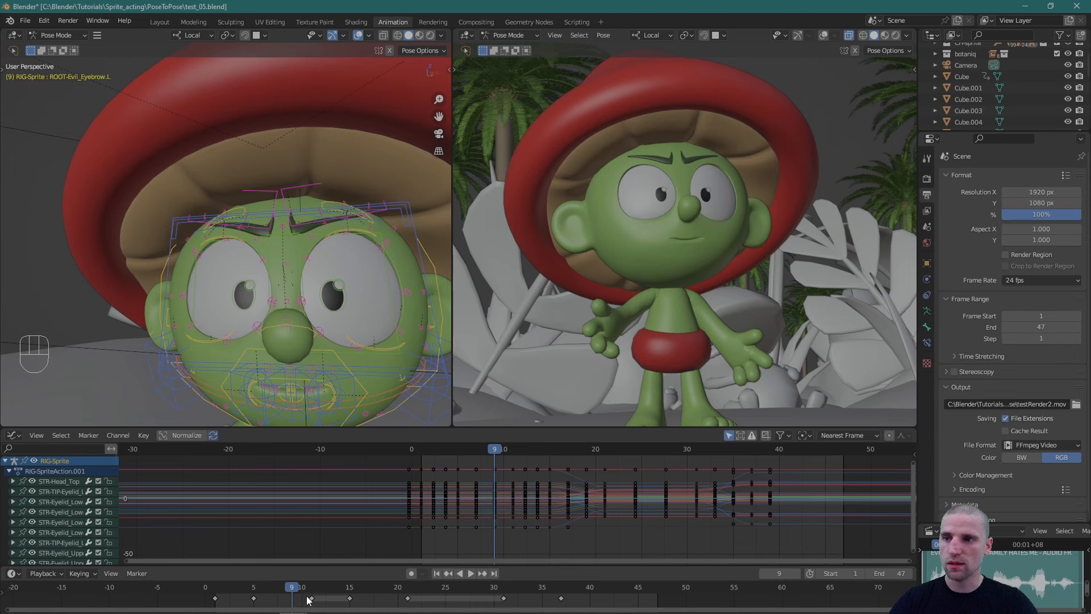
drag(307, 600, 306, 609)
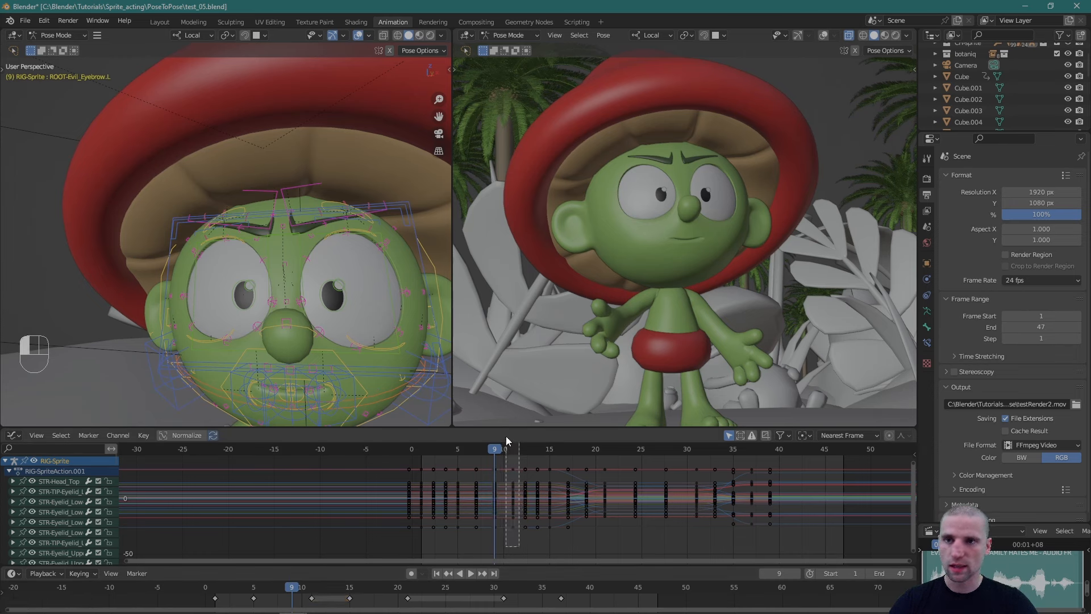
mouse_move(506, 496)
ctrl+middle_down()
mouse_move(500, 487)
mouse_move(502, 508)
ctrl+middle_up()
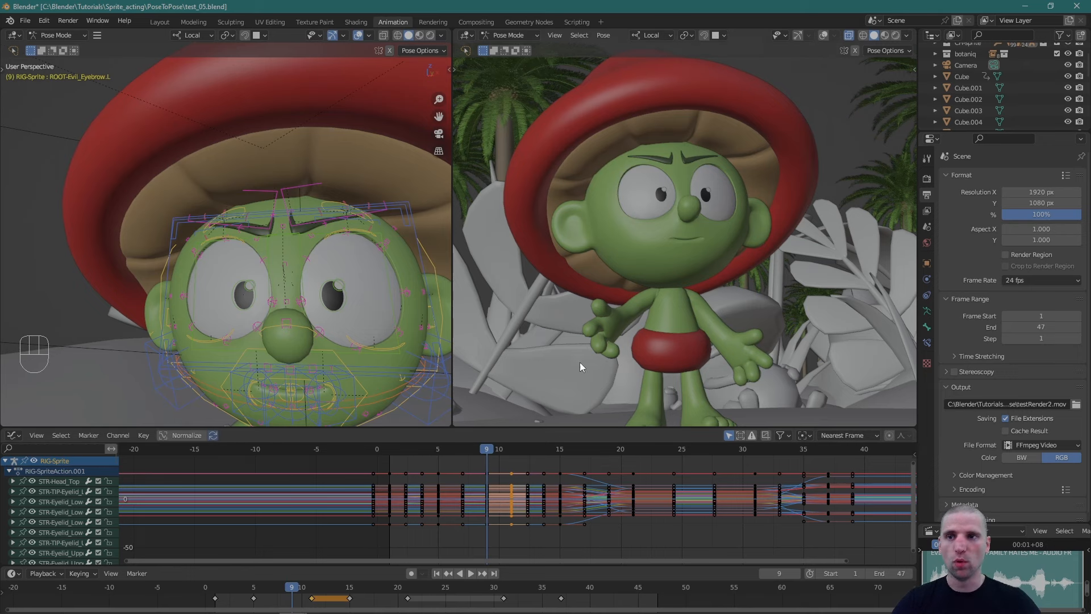
drag(494, 542, 480, 458)
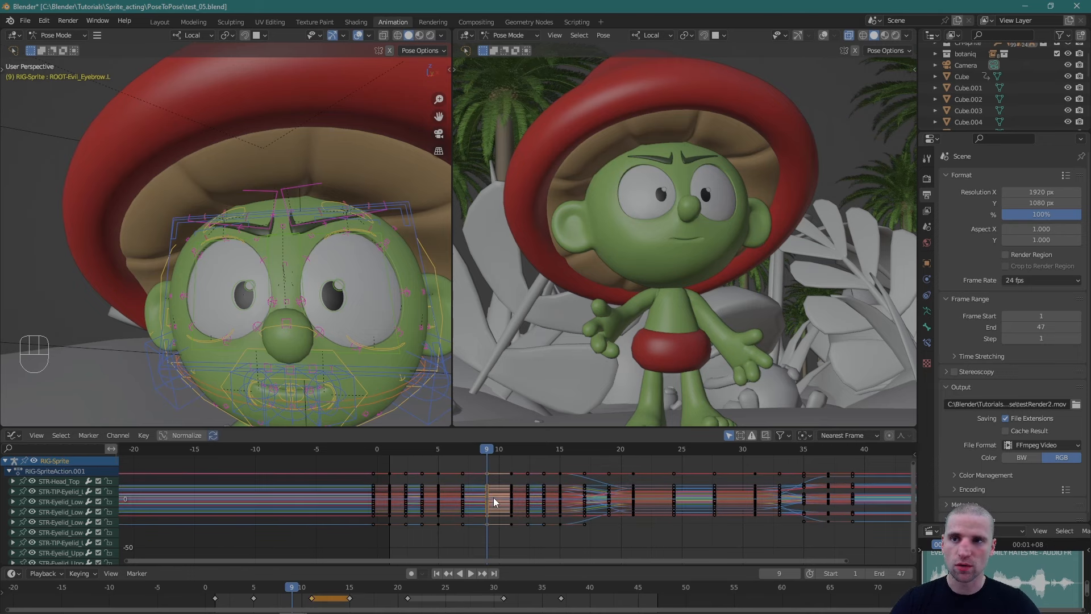
key(g)
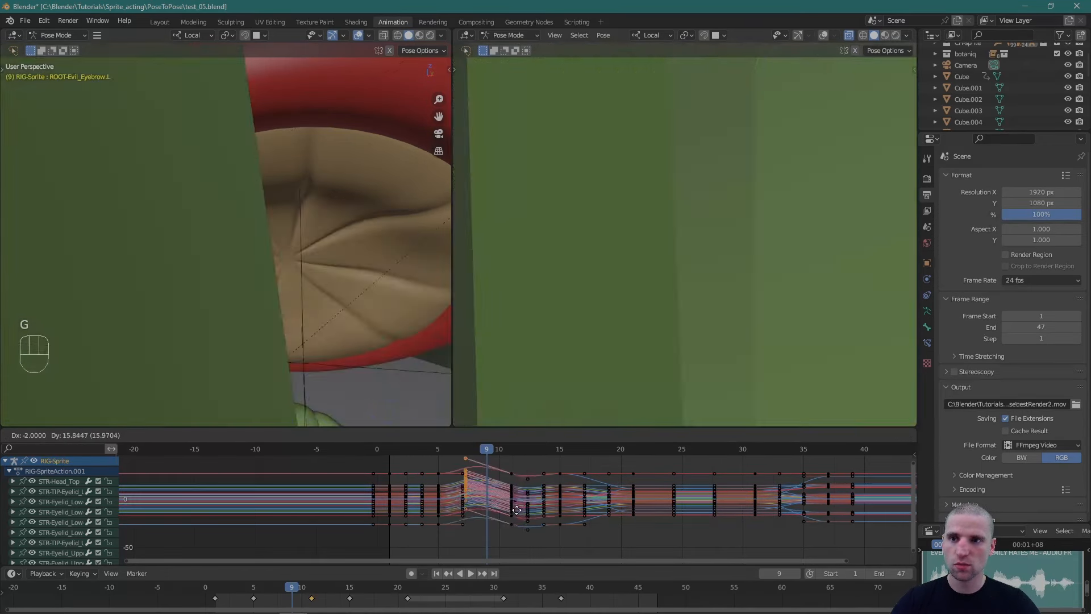
key(x)
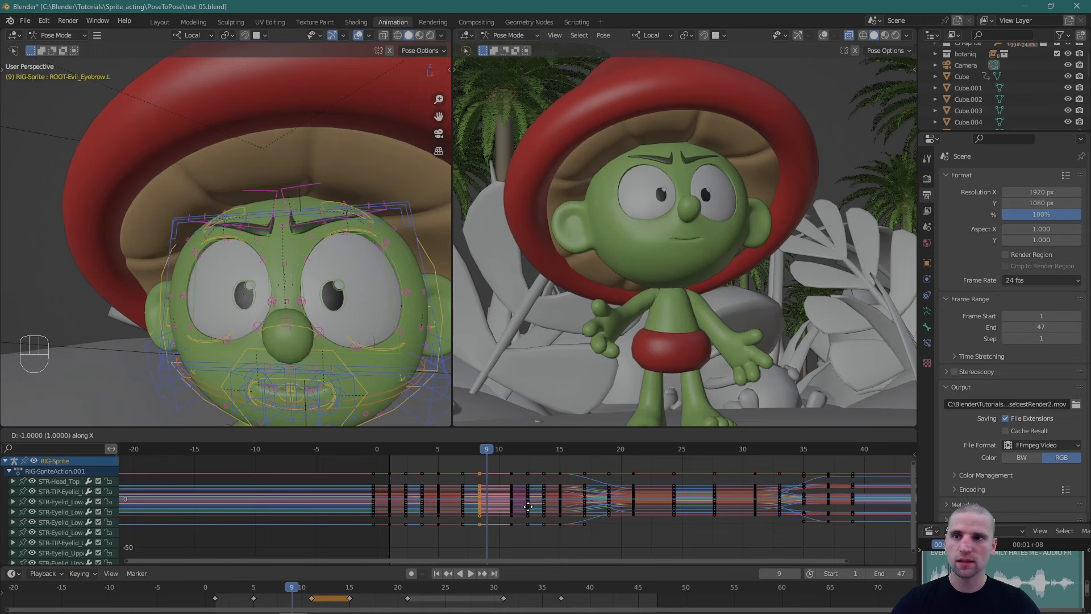
click(525, 507)
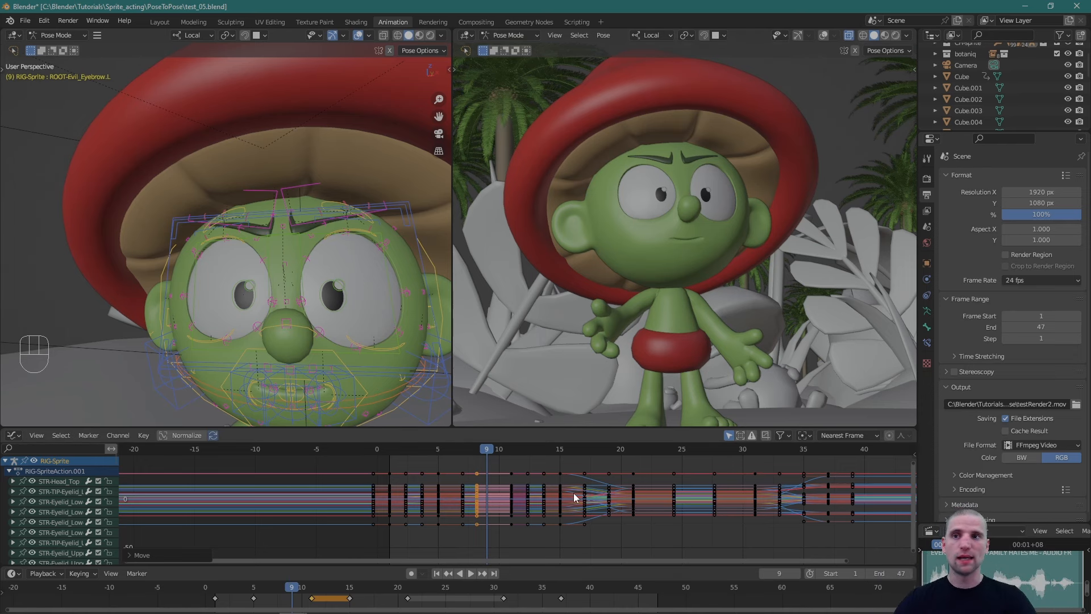
Move the frame 21 keyframes to frame 19 and set their handles to Vector.
key(space)
drag(352, 595, 352, 595)
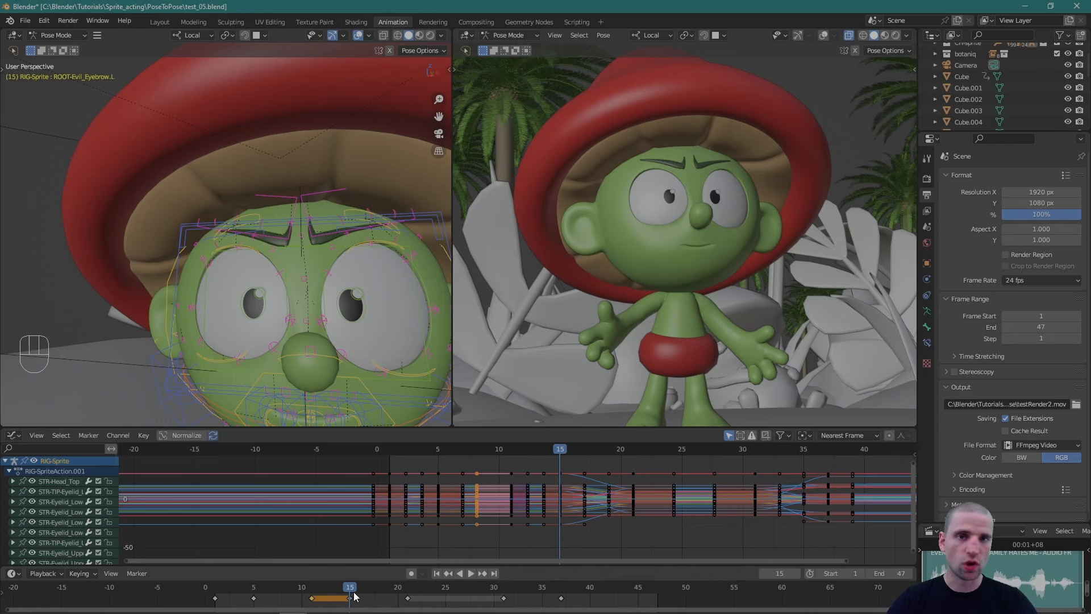
drag(352, 594, 406, 599)
click(407, 599)
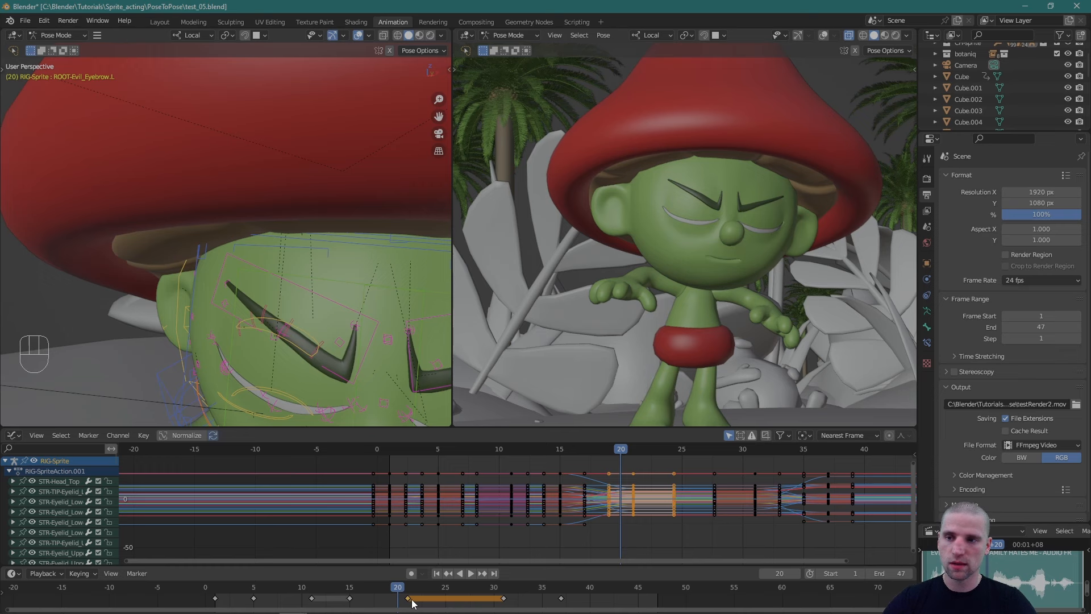
key(g)
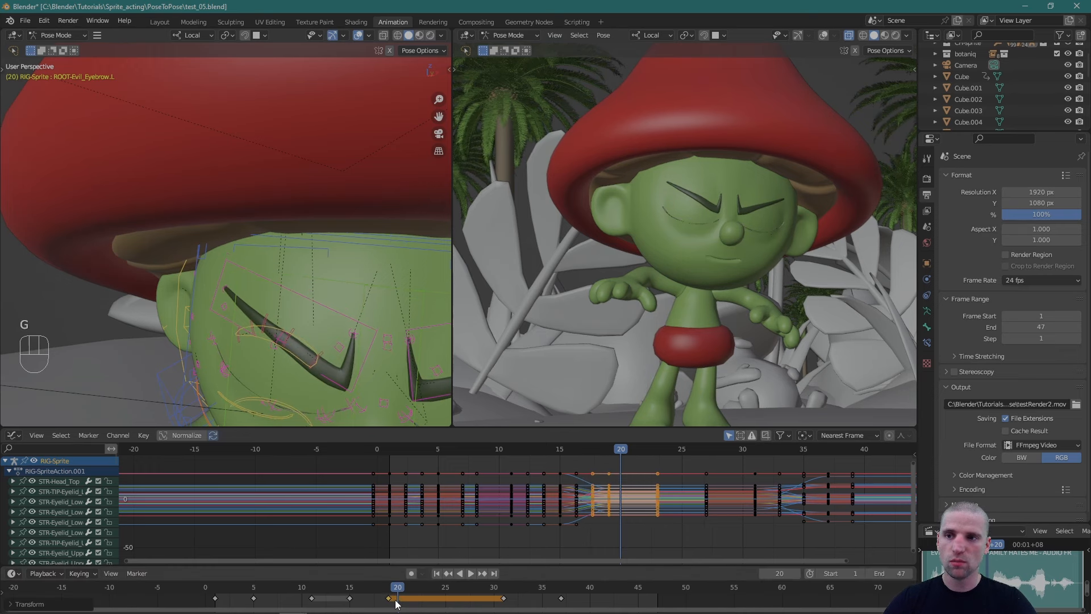
click(395, 603)
key(q)
click(391, 594)
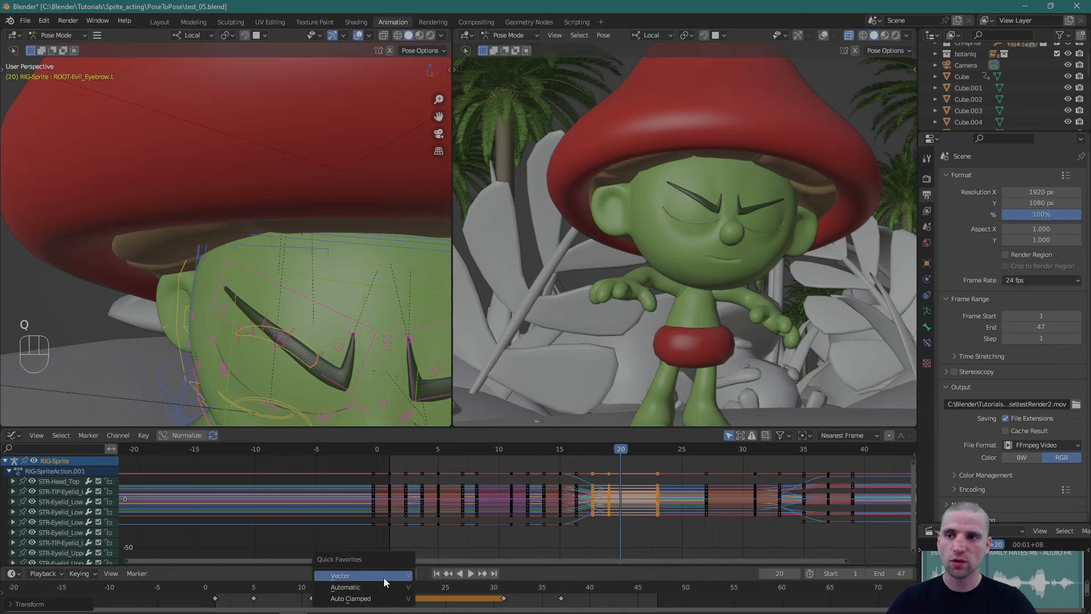
Play the animation and return to frame 15 to examine the retimed blink.
key(space)
drag(333, 599, 190, 559)
key(alt+grave)
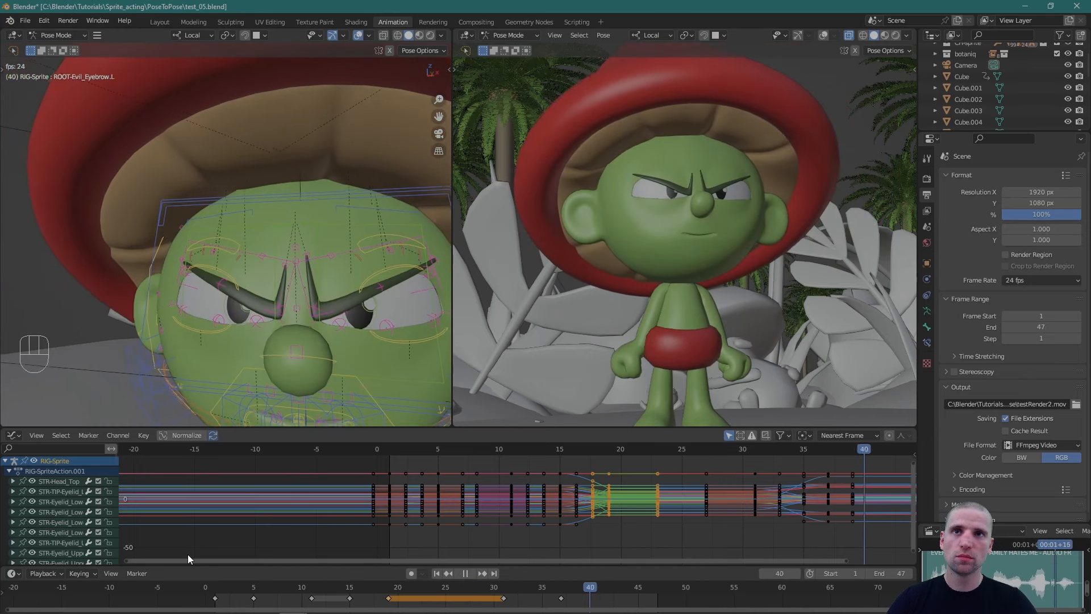
key(alt+grave)
mouse_move(356, 587)
mouse_down()
mouse_move(387, 592)
mouse_move(357, 591)
mouse_up()
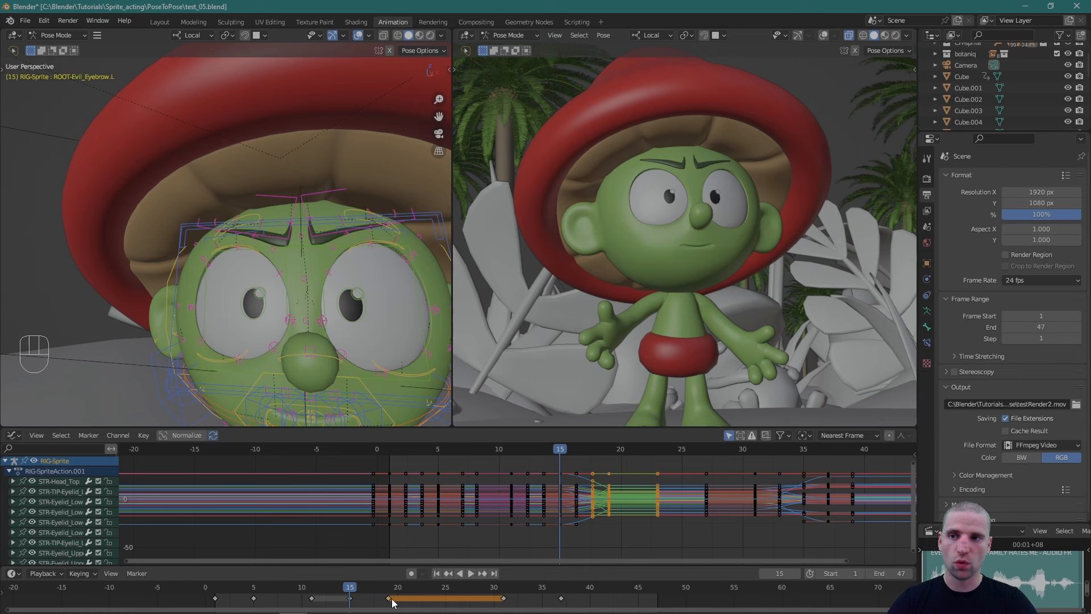
On frame 17, raise and rotate the character's right upper eyelid control and key its location and rotation.
drag(374, 593, 368, 593)
alt+drag(309, 276, 329, 274)
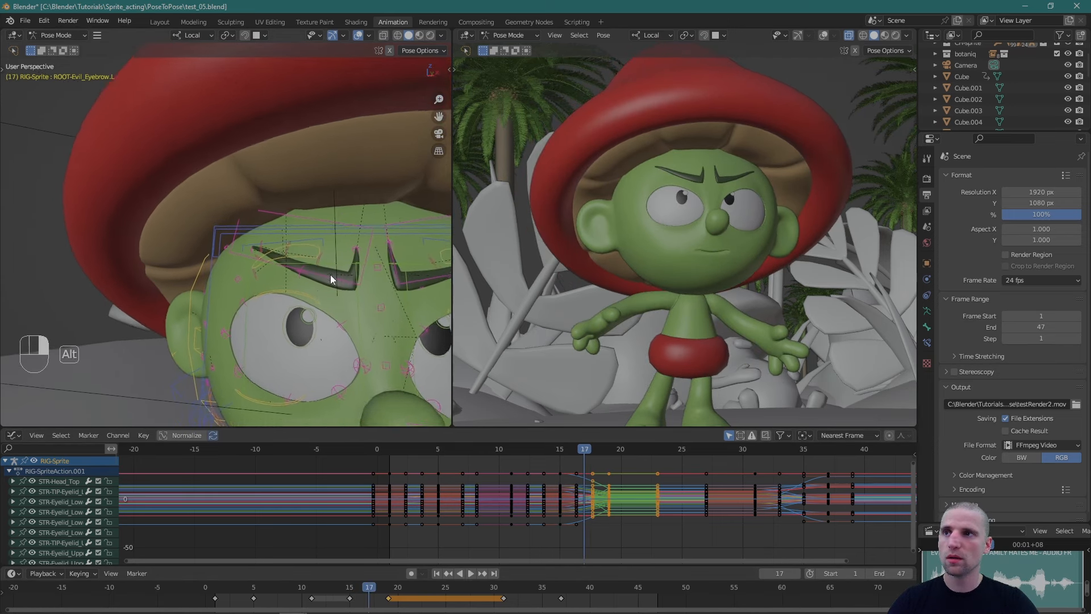
alt+right_drag(330, 275, 321, 298)
click(322, 304)
alt+middle_drag(322, 306, 295, 291)
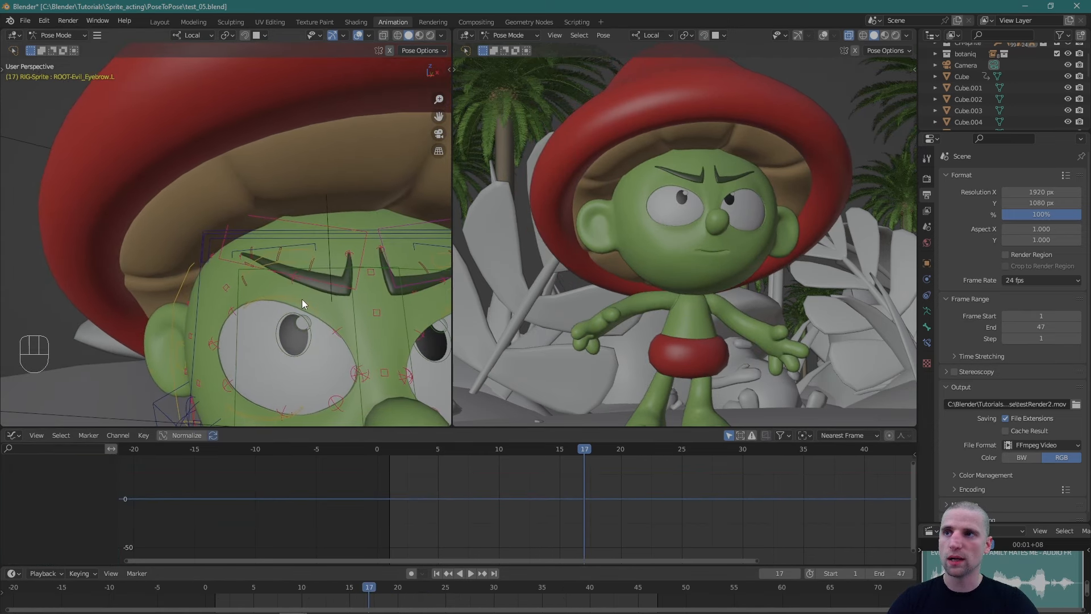
click(308, 300)
key(space)
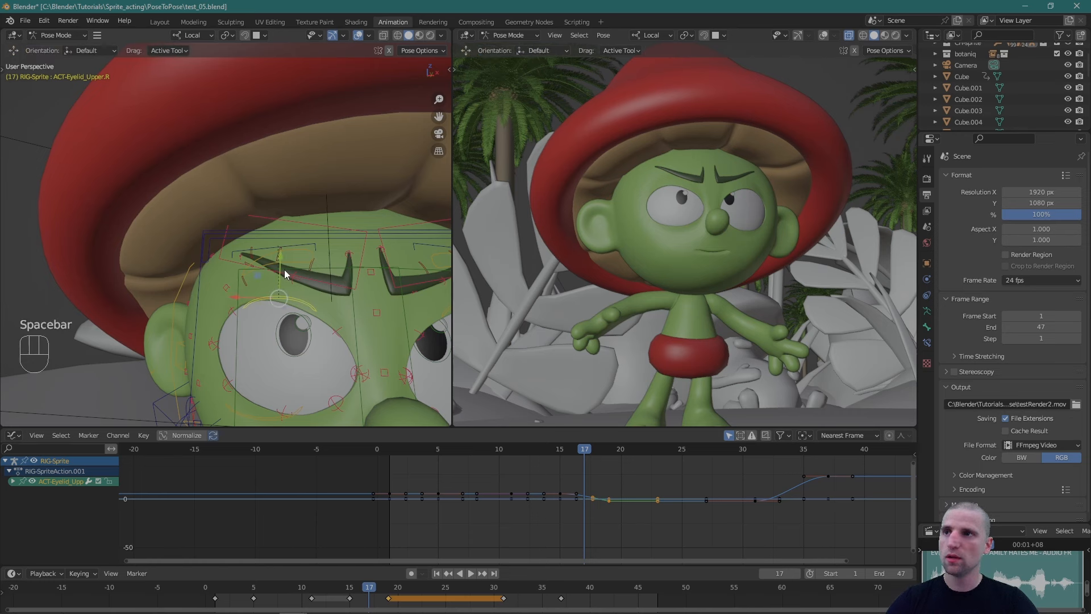
drag(279, 259, 281, 248)
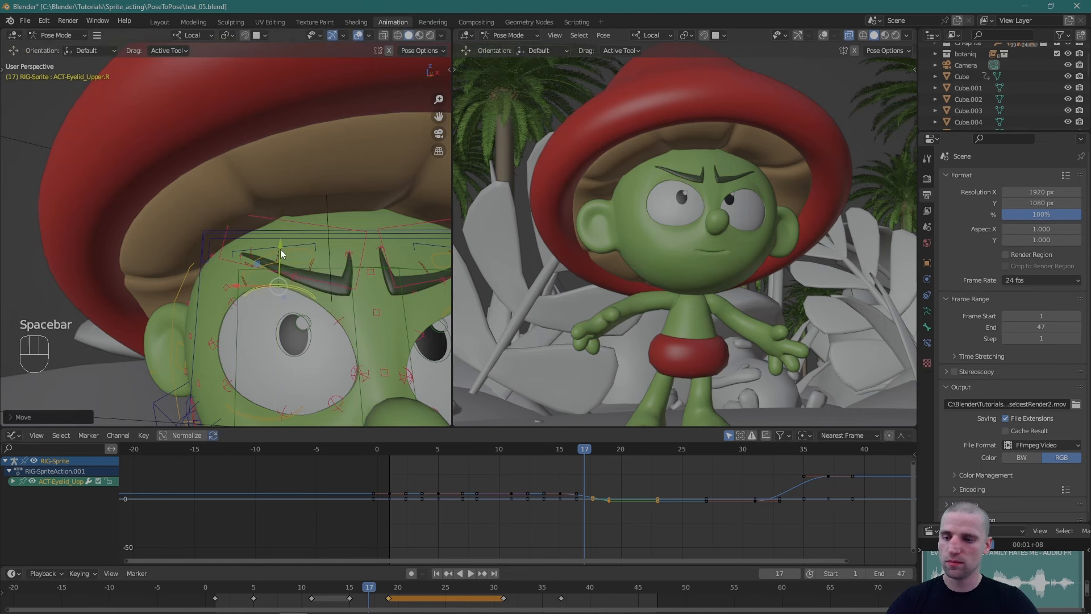
key(space)
drag(325, 286, 318, 261)
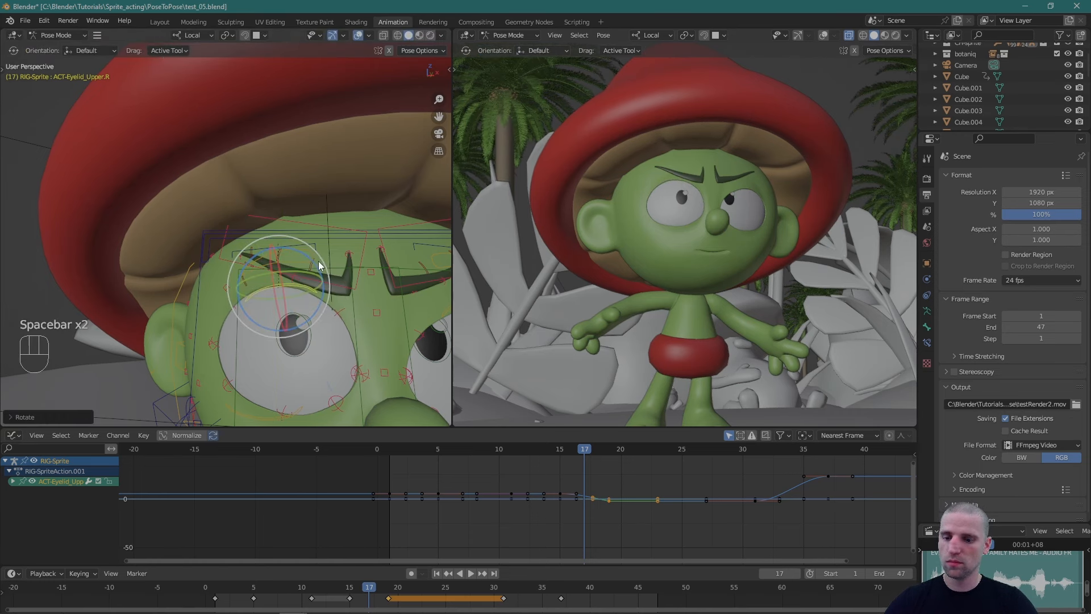
key(i)
Raise and rotate the character's left upper eyelid control on frame 17 and key its location and rotation.
middle_drag(346, 340, 307, 315)
click(378, 277)
middle_drag(375, 277, 319, 261)
key(space)
drag(319, 260, 314, 254)
key(space)
drag(377, 313, 366, 309)
key(i)
key(w)
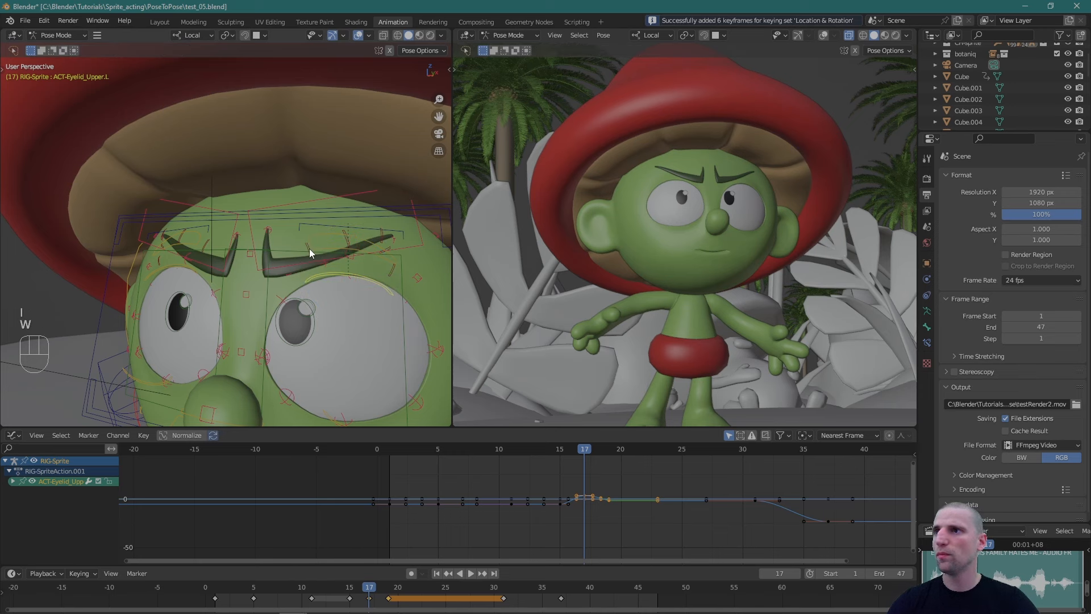
On frame 18, rotate and raise the character's right evil eyebrow root control and key its location and rotation.
alt+middle_click(309, 248)
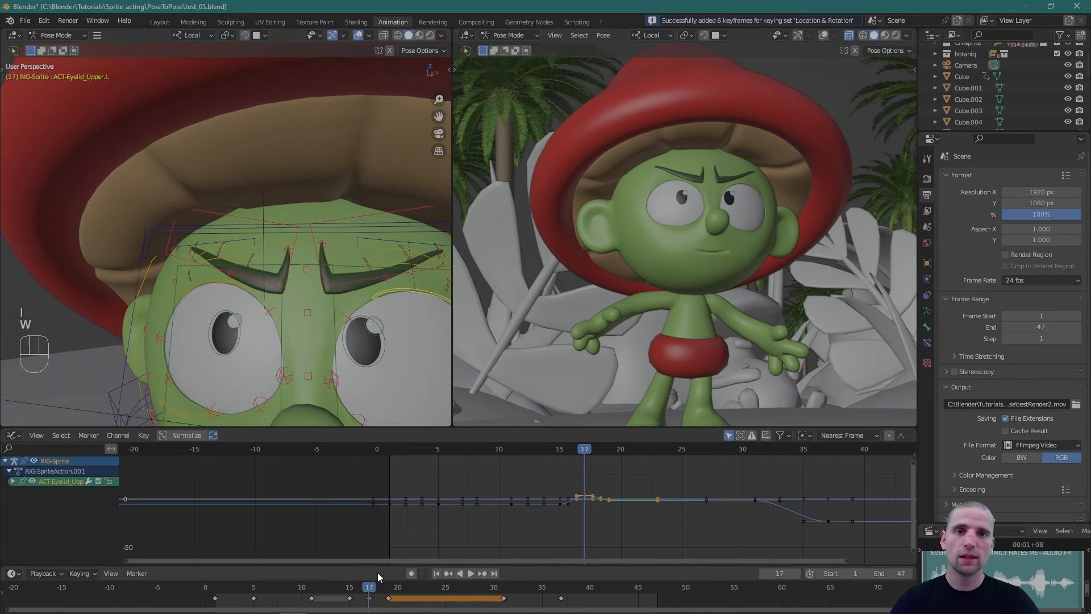
mouse_move(369, 589)
mouse_down()
mouse_move(349, 596)
mouse_move(395, 611)
mouse_move(356, 606)
mouse_move(392, 609)
mouse_move(379, 607)
mouse_up()
click(303, 299)
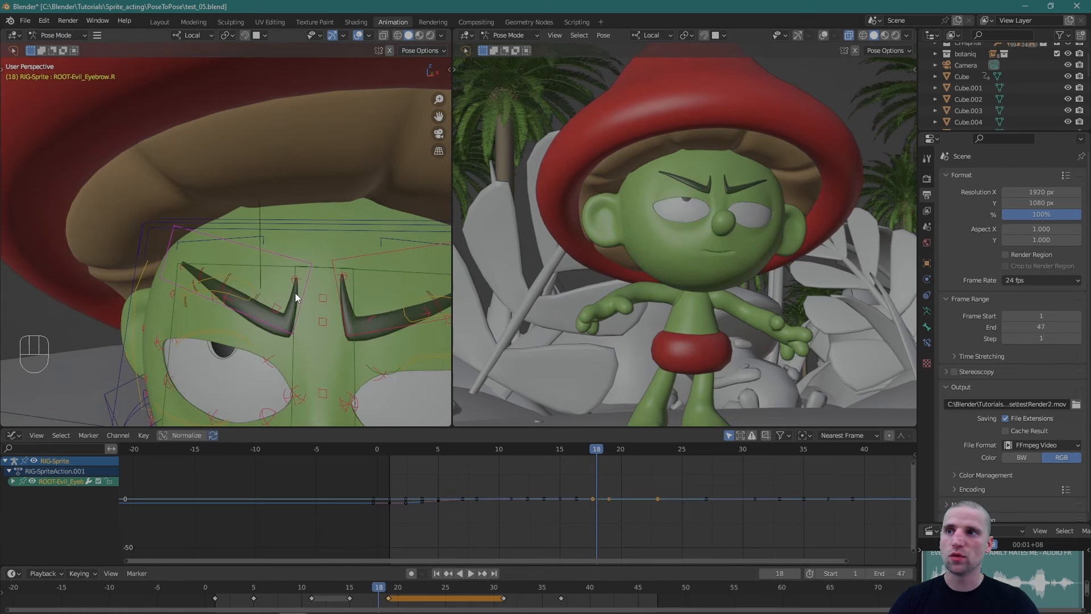
key(space)
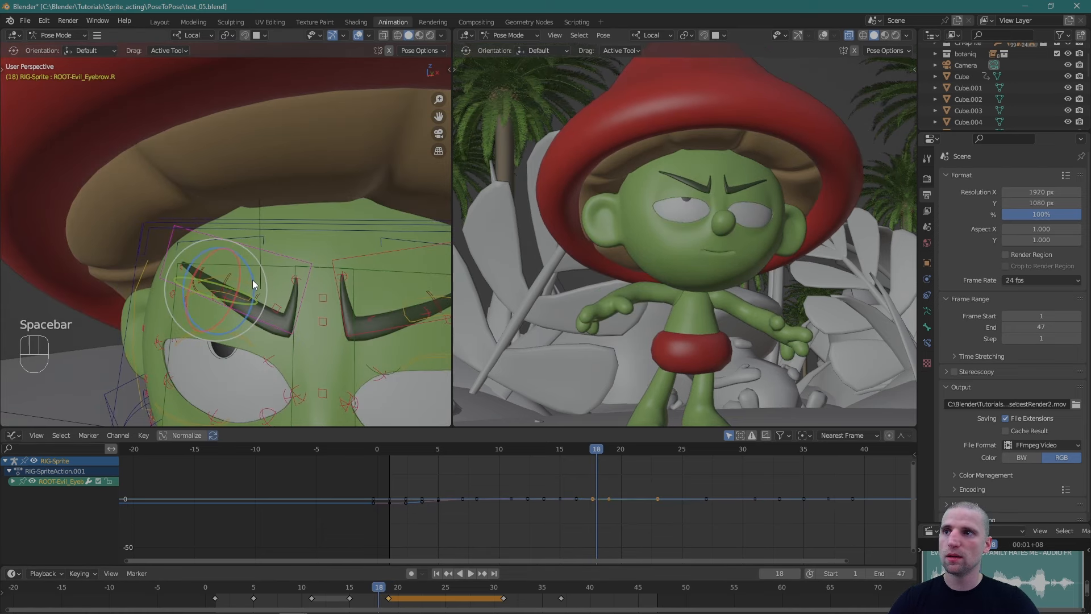
drag(252, 279, 255, 266)
key(space)
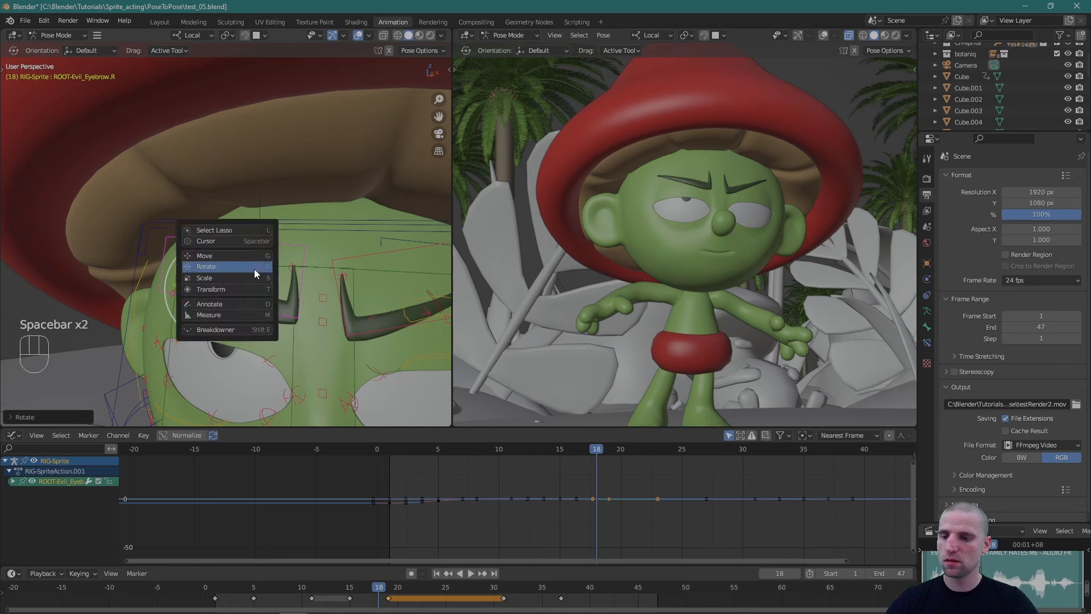
click(254, 268)
drag(221, 234, 229, 229)
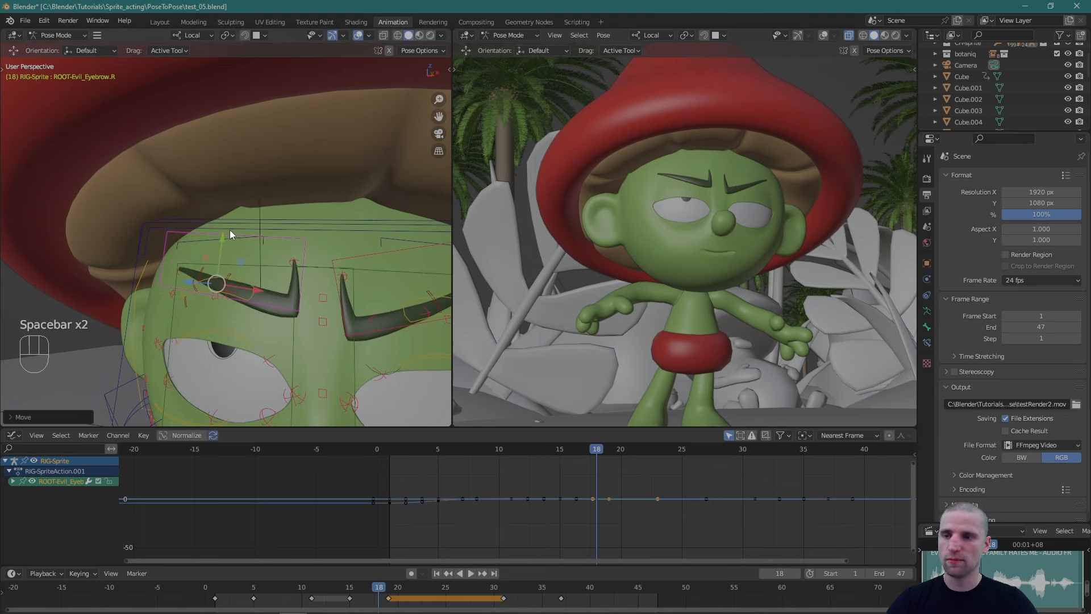
key(i)
Rotate and reposition the character's left evil eyebrow root control on frame 18 and key its location and rotation.
shift+middle_drag(384, 241, 320, 276)
click(354, 236)
key(space)
drag(344, 316, 343, 306)
key(space)
alt+drag(425, 266, 347, 262)
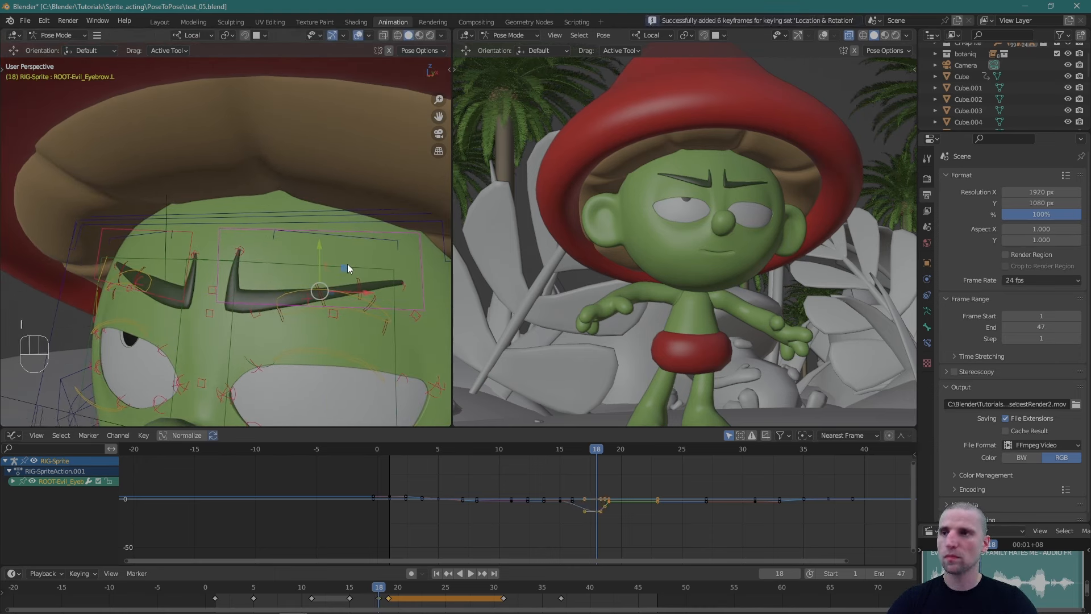
key(w)
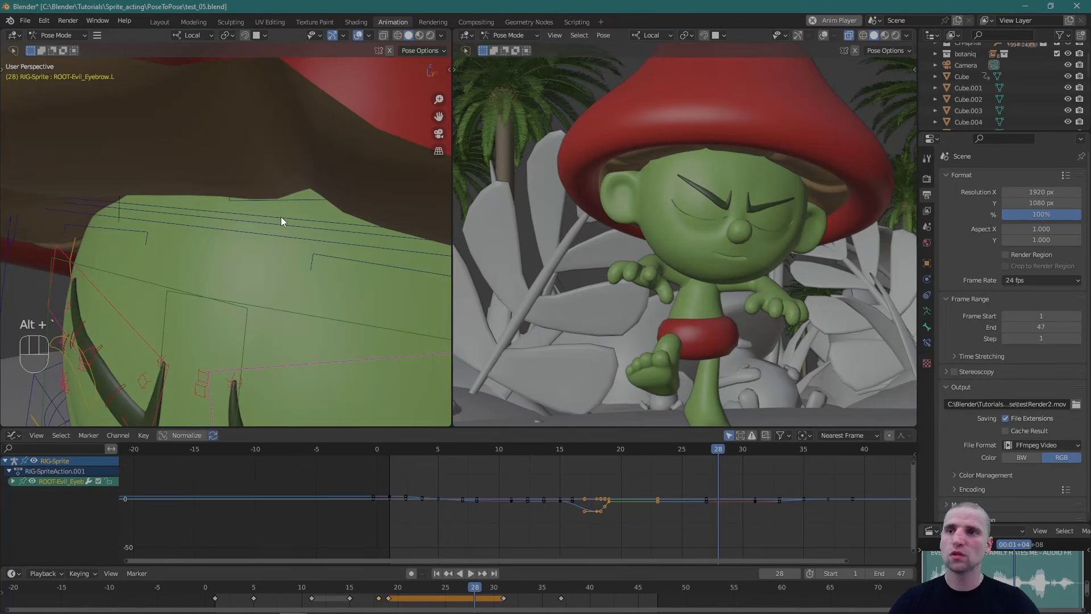
Review the blink around frame 19 and key the location and rotation of all face controls.
alt+drag(280, 216, 255, 289)
scroll(272, 260, down, 5)
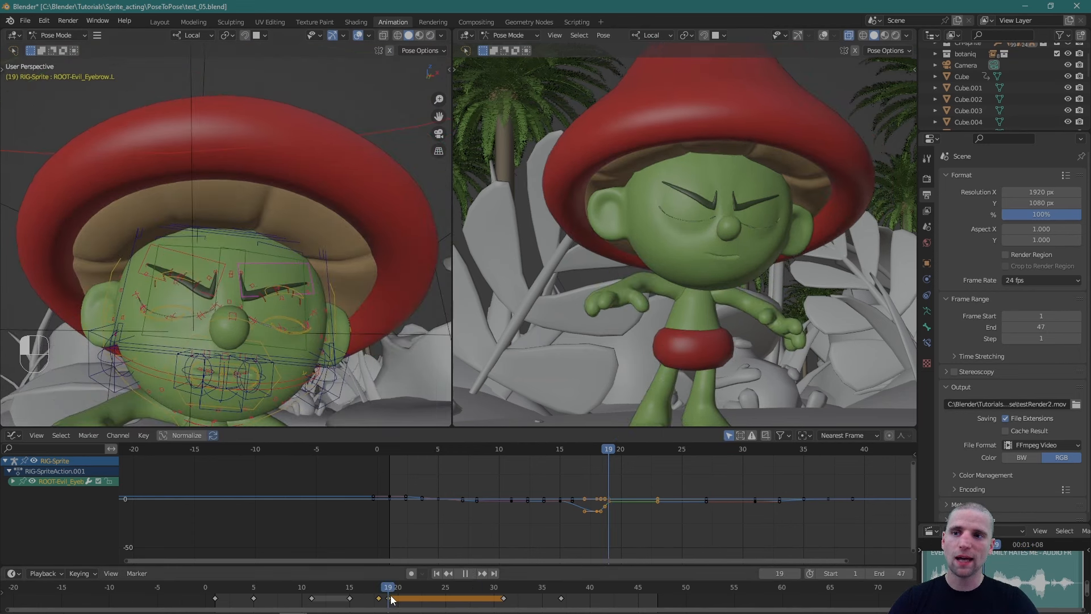
drag(389, 596, 382, 590)
scroll(273, 263, down, 4)
key(a)
middle_drag(341, 278, 322, 262)
key(i)
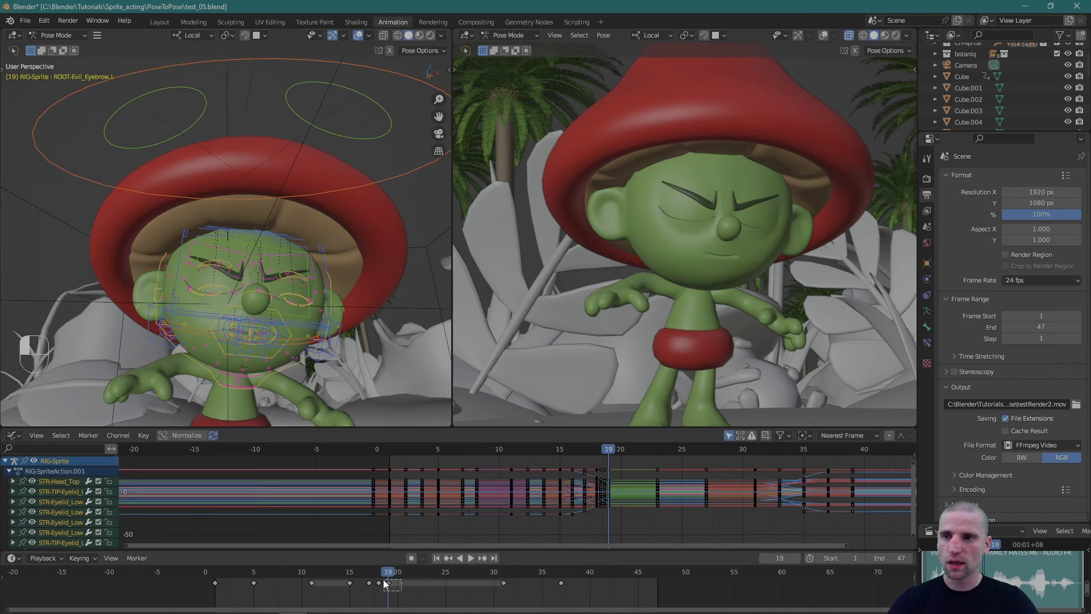
Move the frame 19 keyframes to frame 21 and set their handles to Auto Clamped.
click(392, 584)
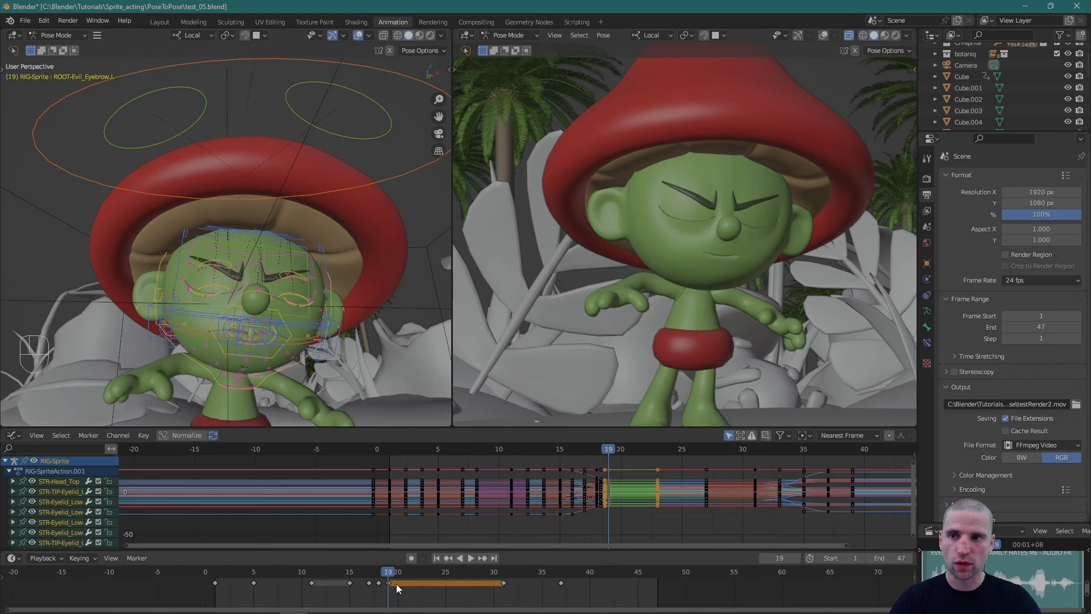
key(g)
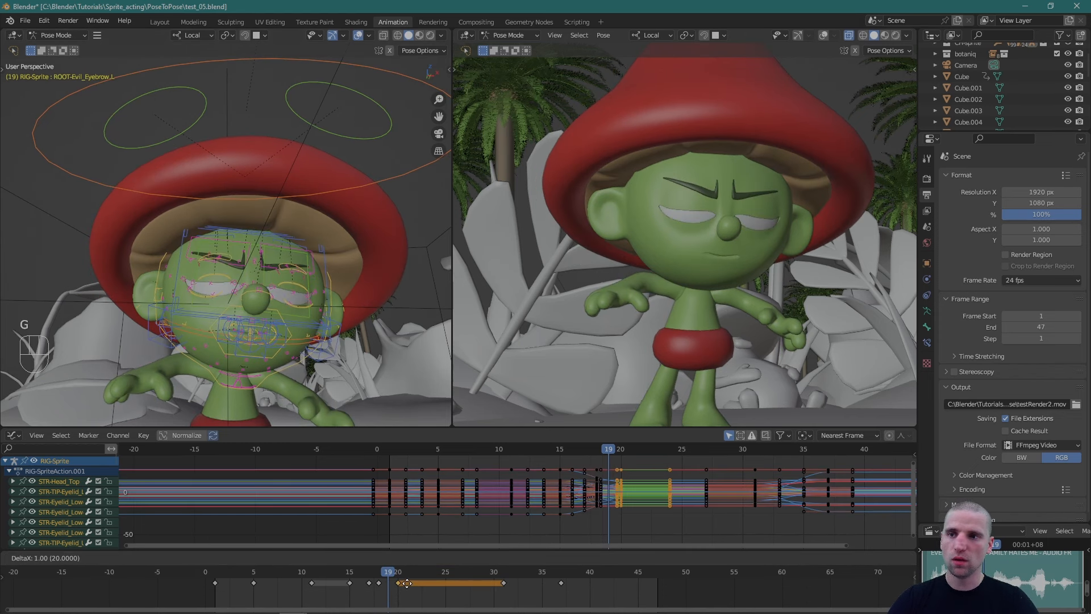
click(419, 584)
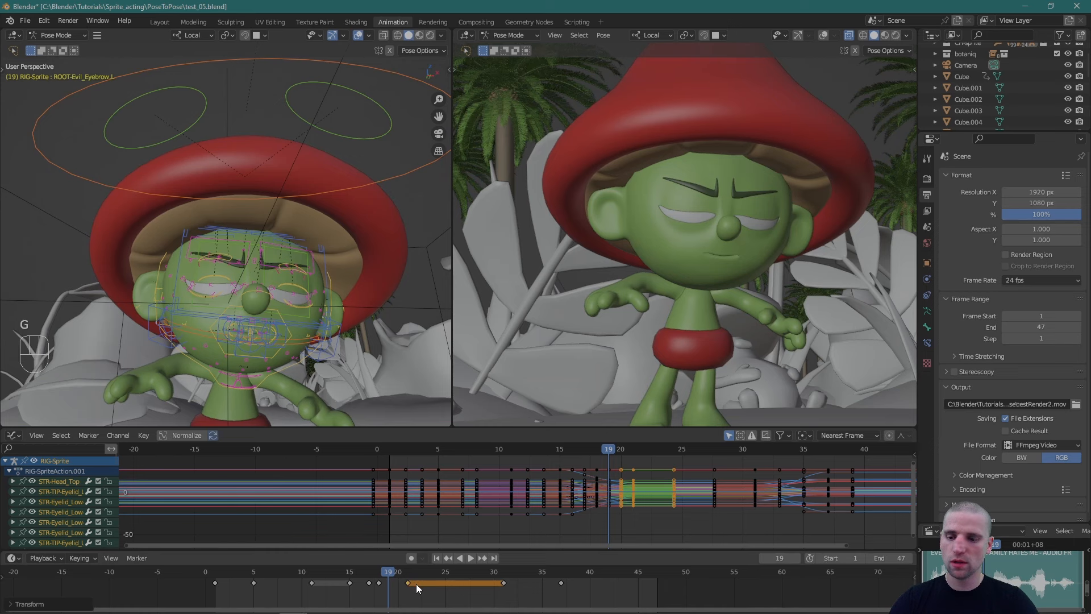
key(v)
click(410, 585)
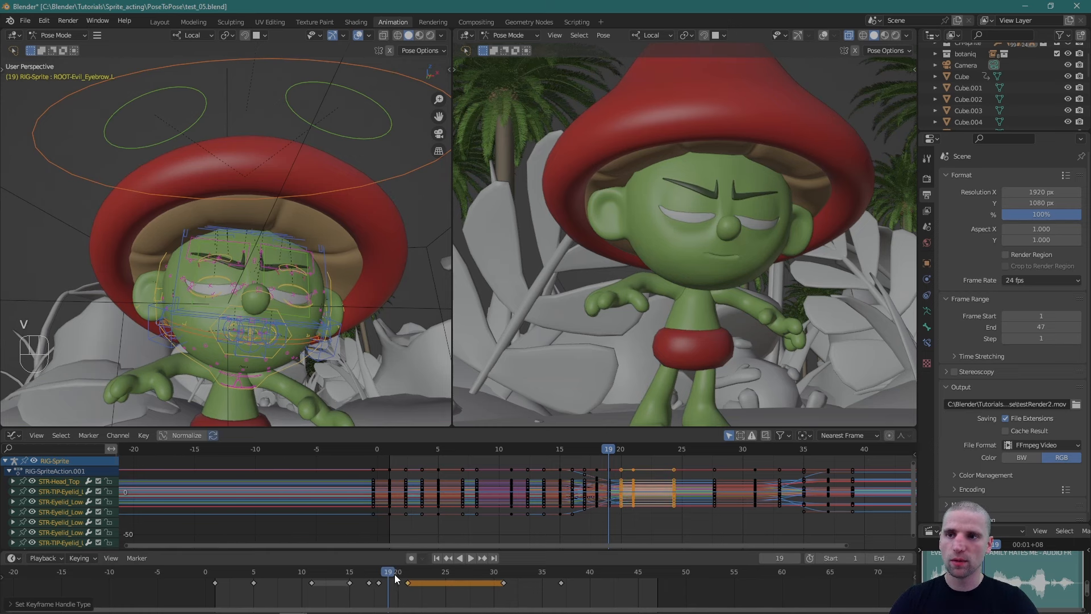
Move the left-side handles of the frame 21 face keyframes earlier along the time axis to about frame 18.5.
key(space)
key(Escape)
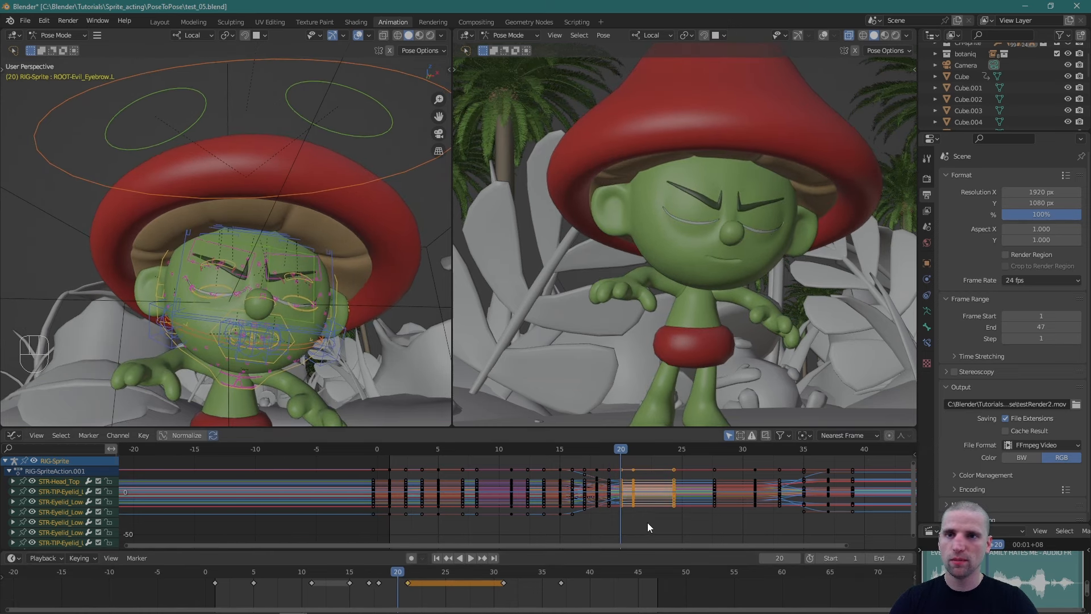
click(629, 526)
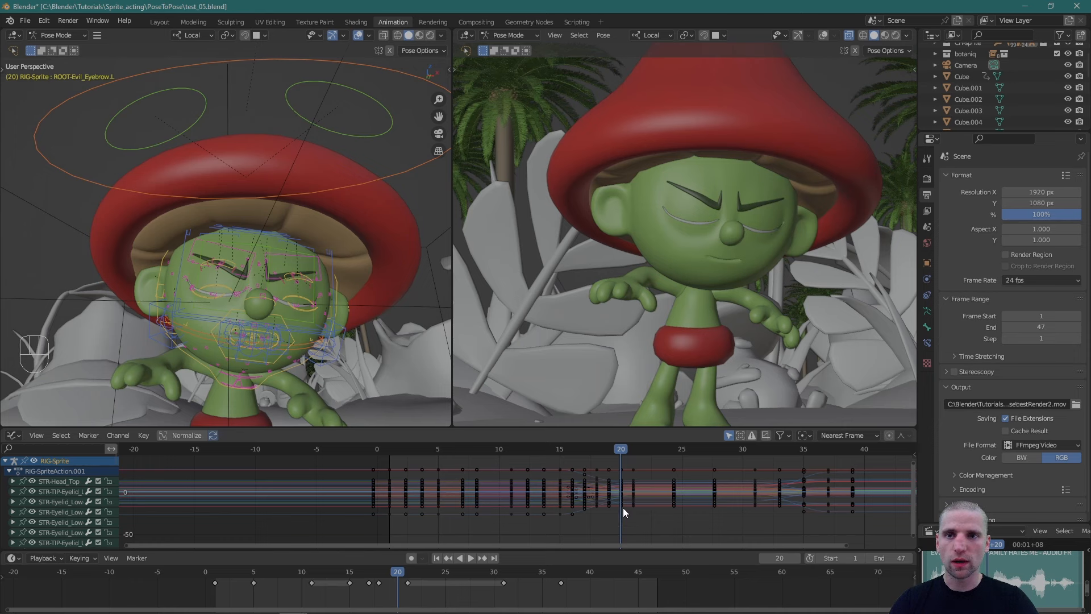
drag(630, 525, 615, 456)
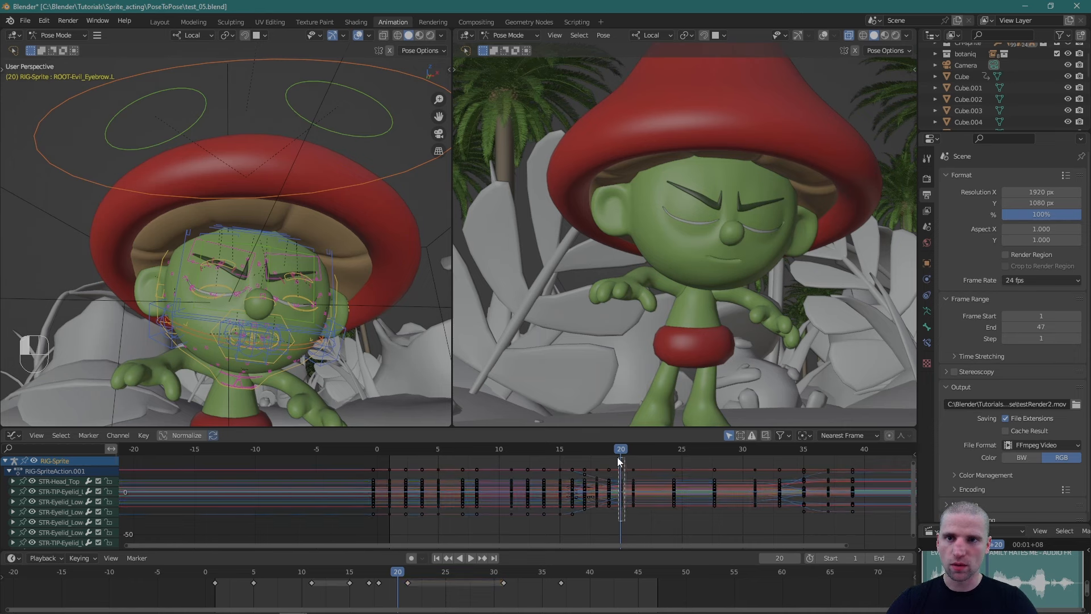
key(g)
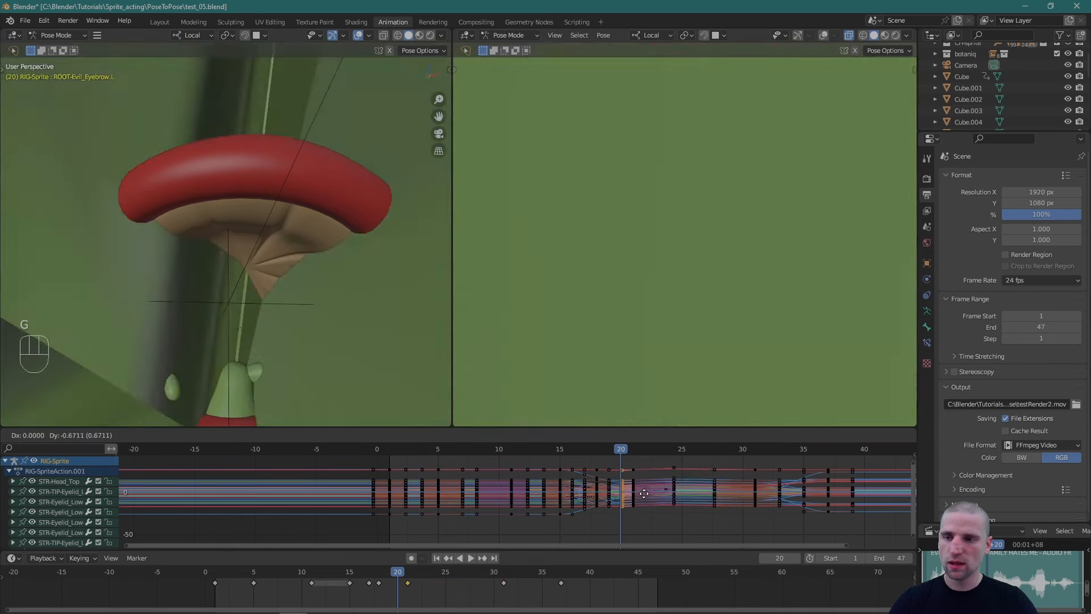
key(x)
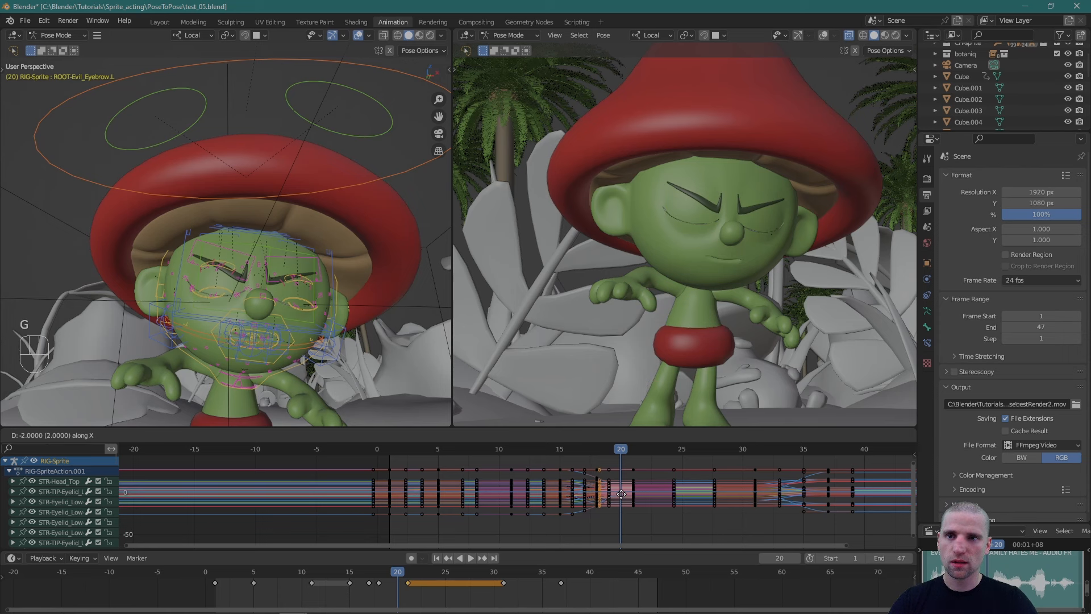
click(628, 493)
Play back the animation from frame 0 and check the face pose around frame 19.
key(space)
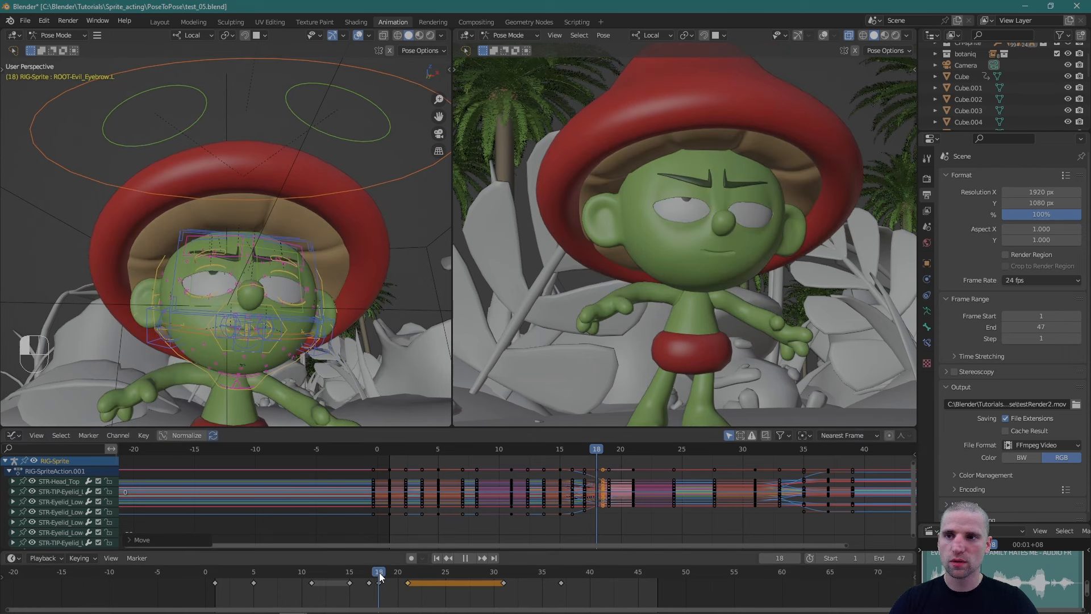
drag(401, 571, 208, 537)
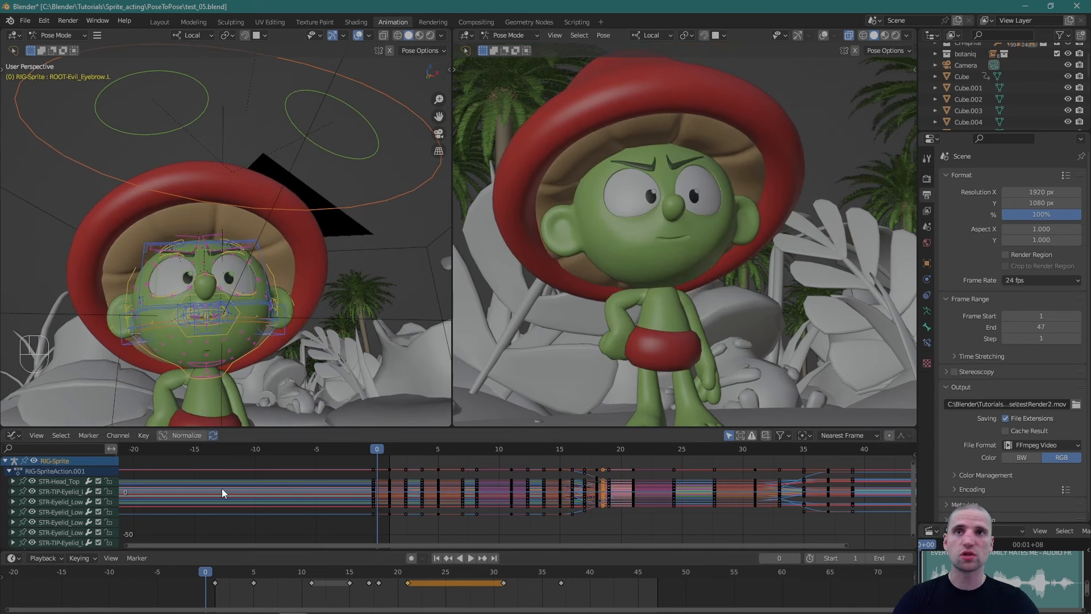
key(alt+grave)
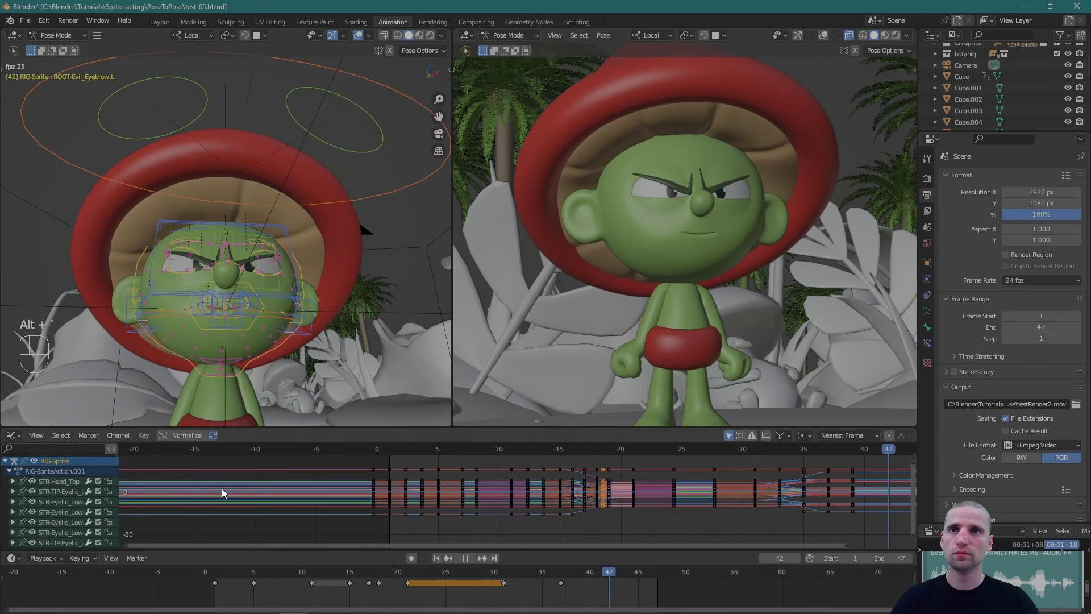
drag(383, 575, 393, 578)
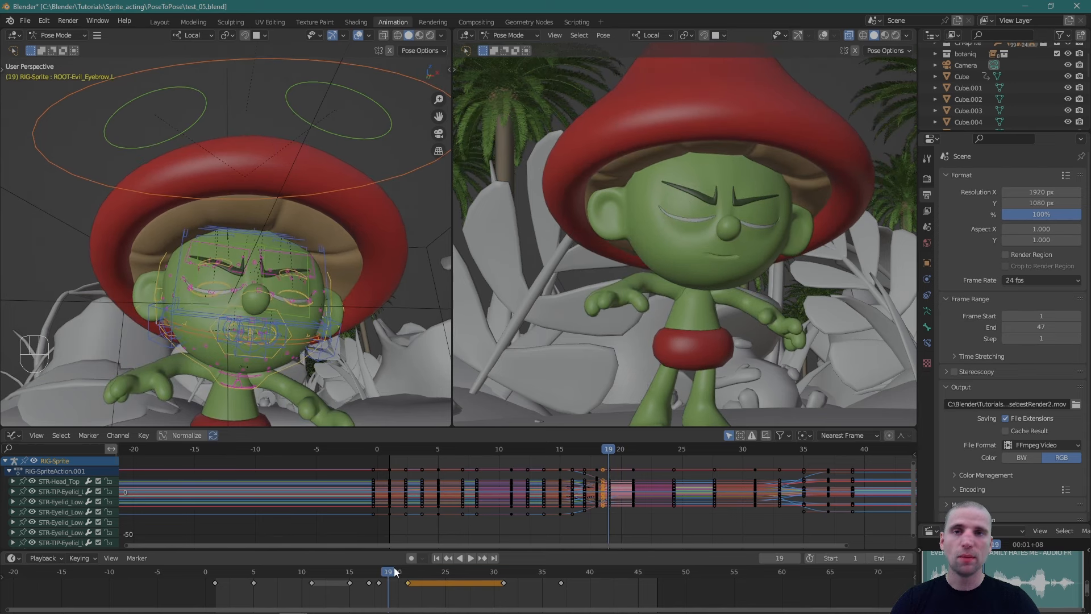
Select both upper eyelid controls and move their frame 21 keyframes to frame 19.
scroll(228, 267, up, 5)
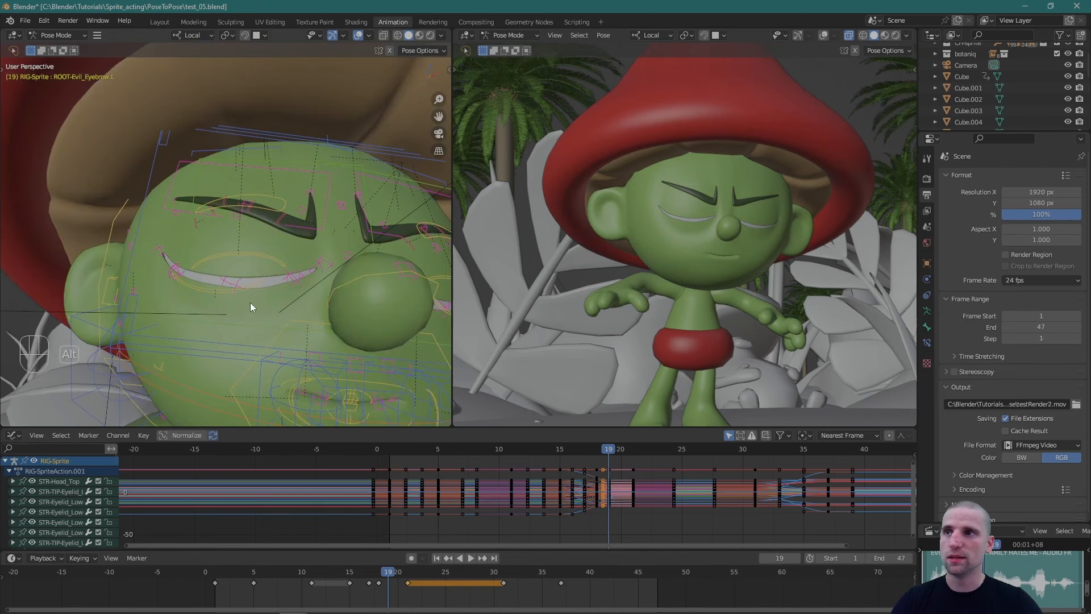
click(270, 261)
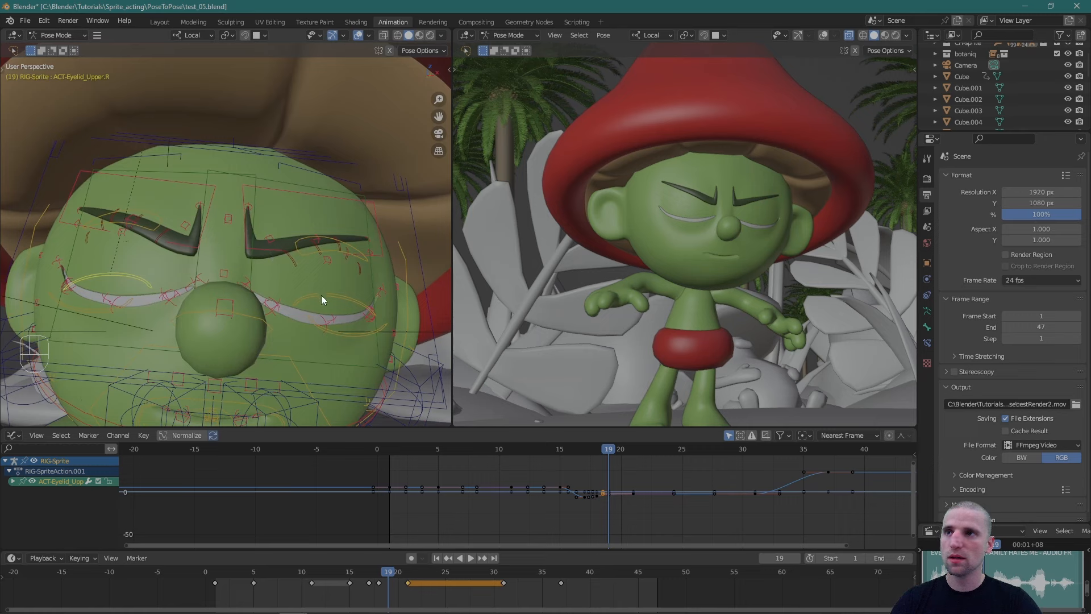
click(313, 298)
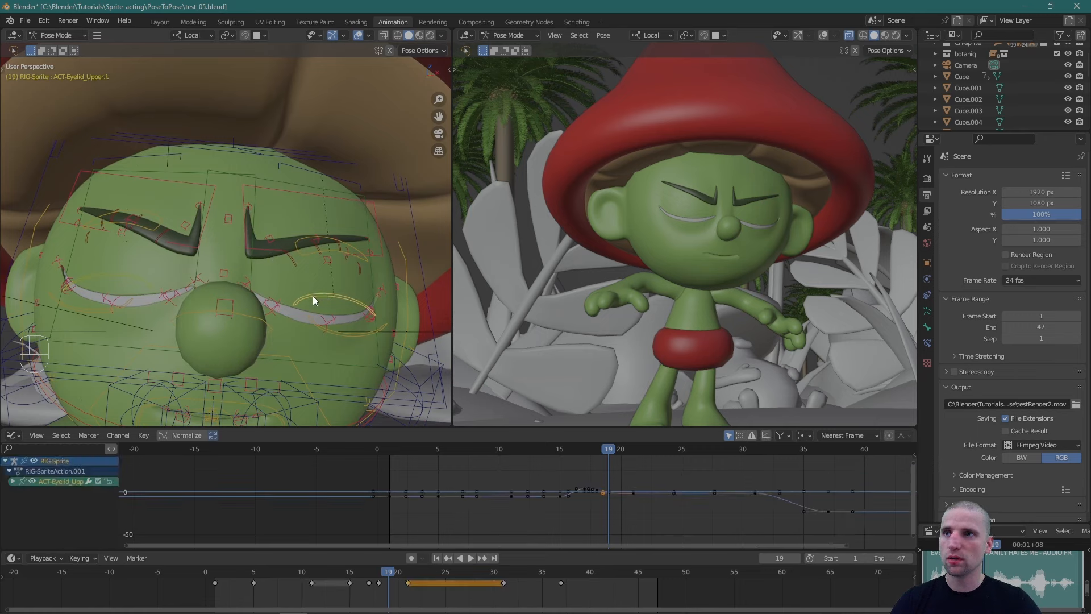
shift+click(125, 274)
drag(420, 593, 398, 573)
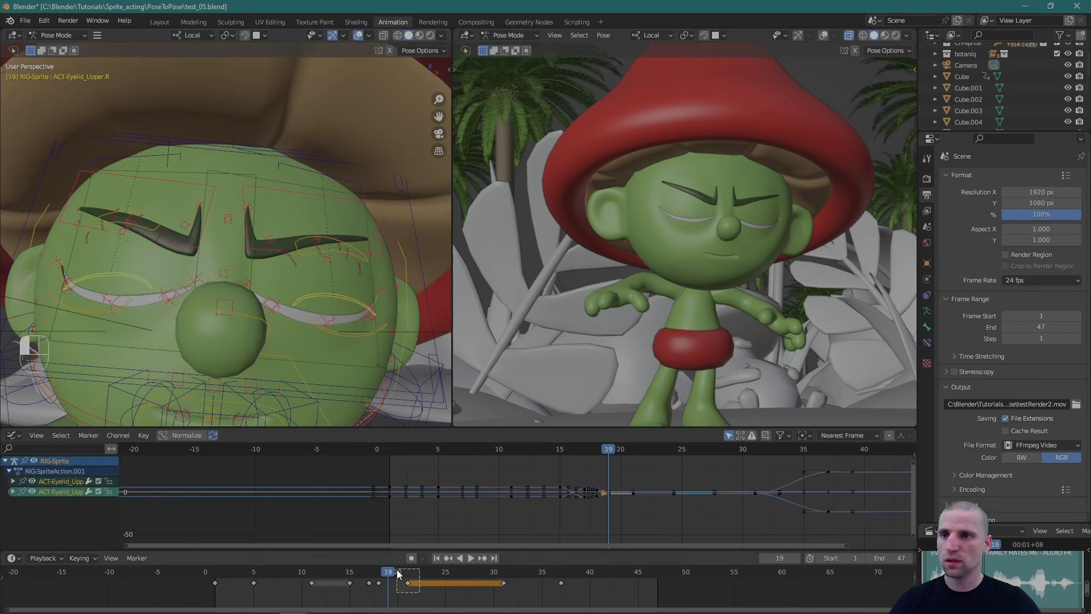
key(g)
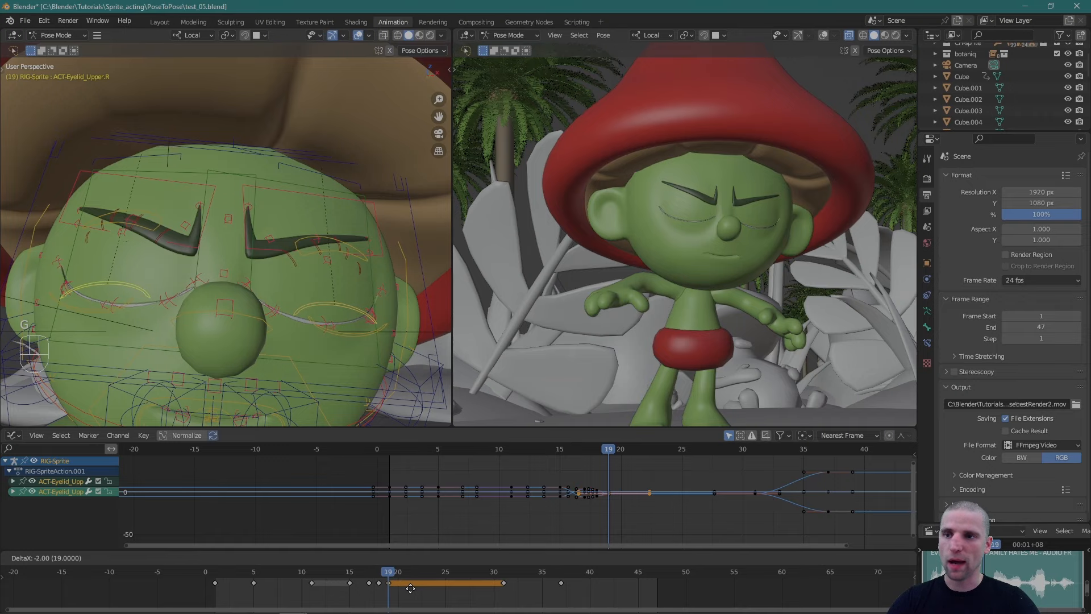
click(410, 586)
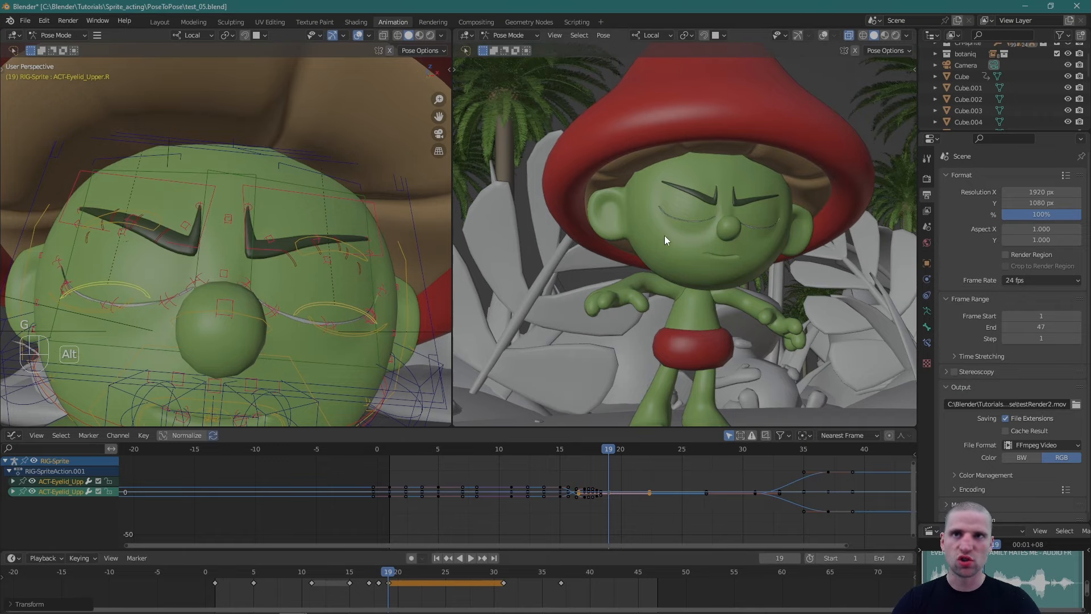
Play back the animation and examine the closed eyes and head motion around frames 29 to 32.
key(alt+a)
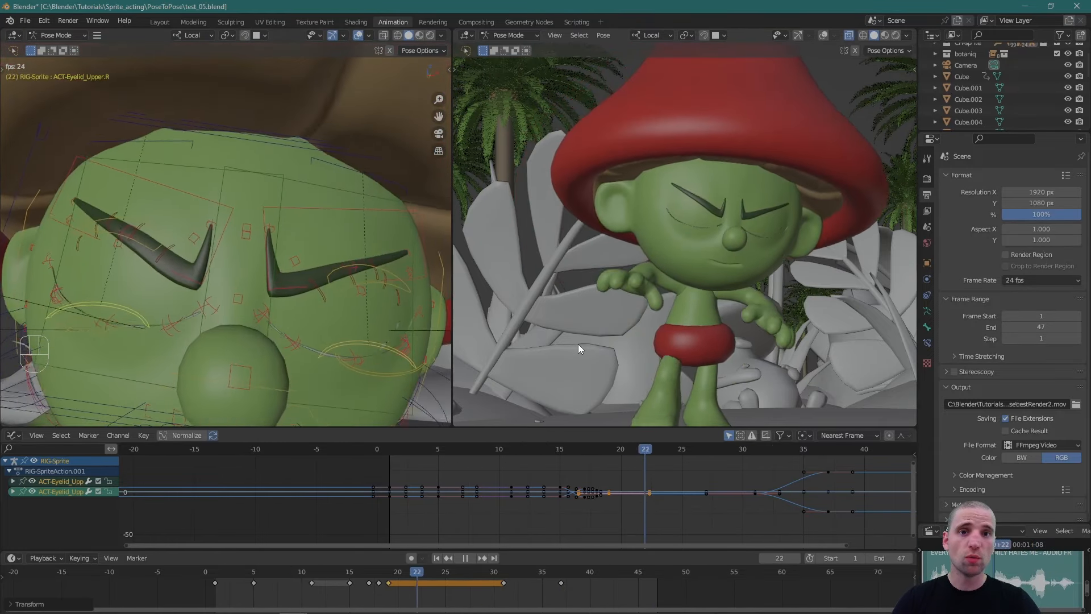
key(space)
scroll(270, 243, down, 5)
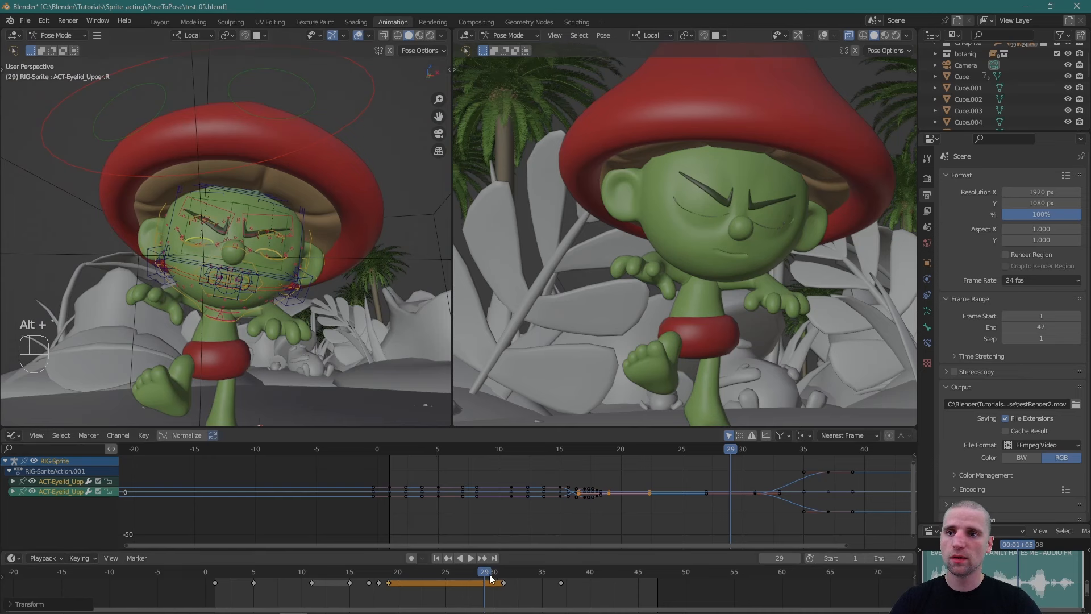
key(space)
key(space)
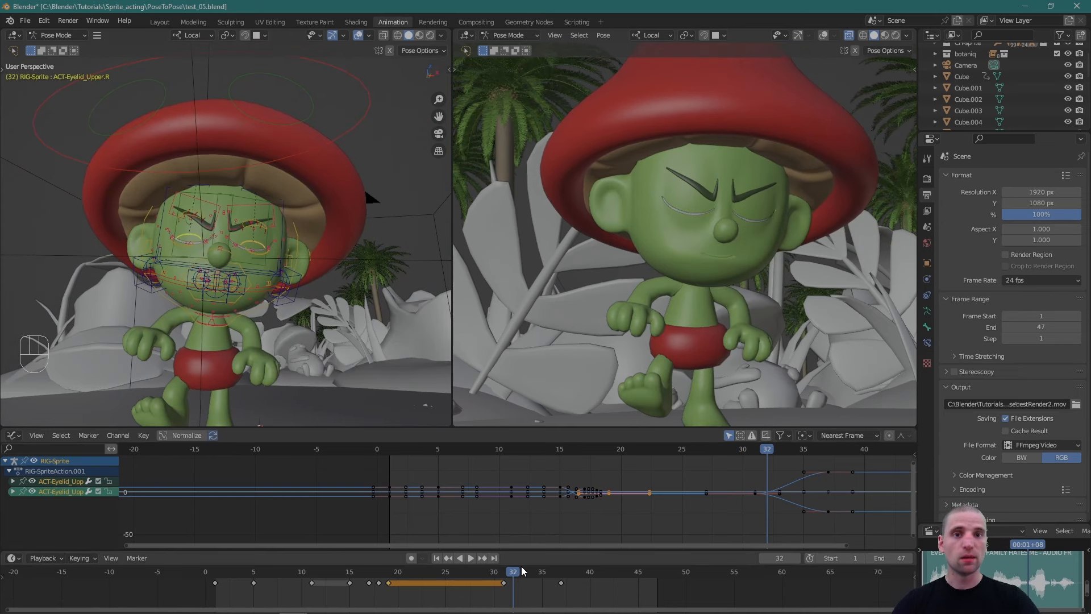
scroll(267, 244, up, 3)
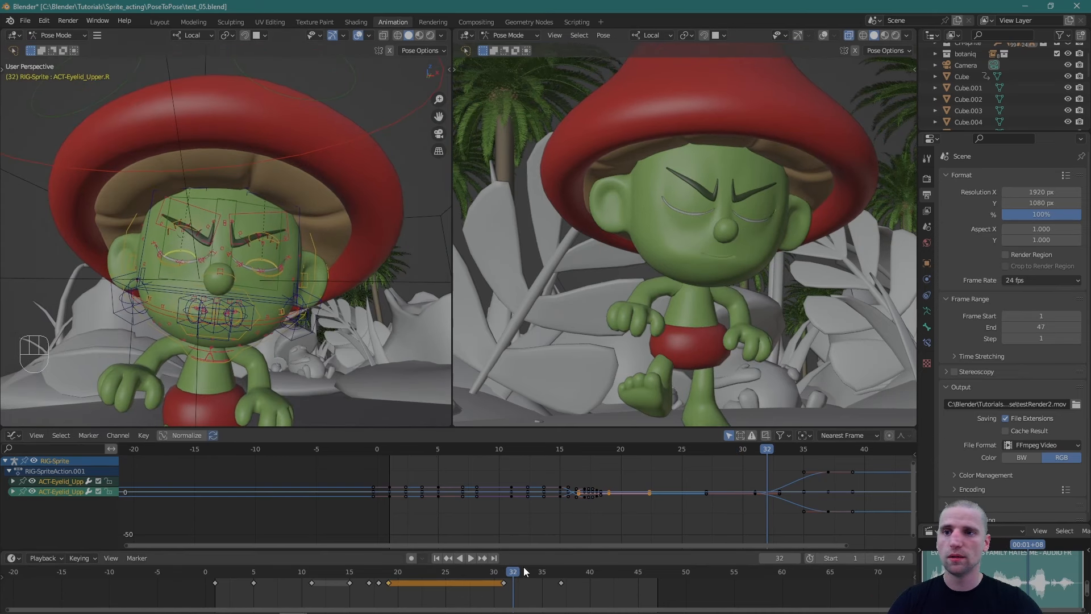
click(506, 575)
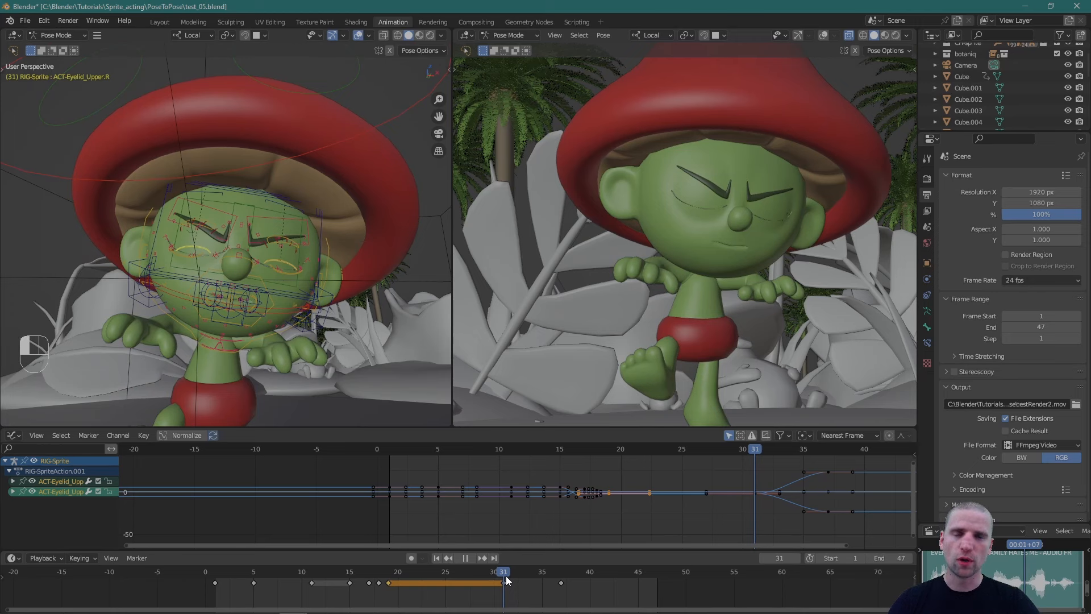
mouse_move(506, 575)
mouse_down()
mouse_move(598, 580)
mouse_move(496, 578)
mouse_move(606, 585)
mouse_move(499, 577)
mouse_move(540, 581)
mouse_move(511, 581)
mouse_up()
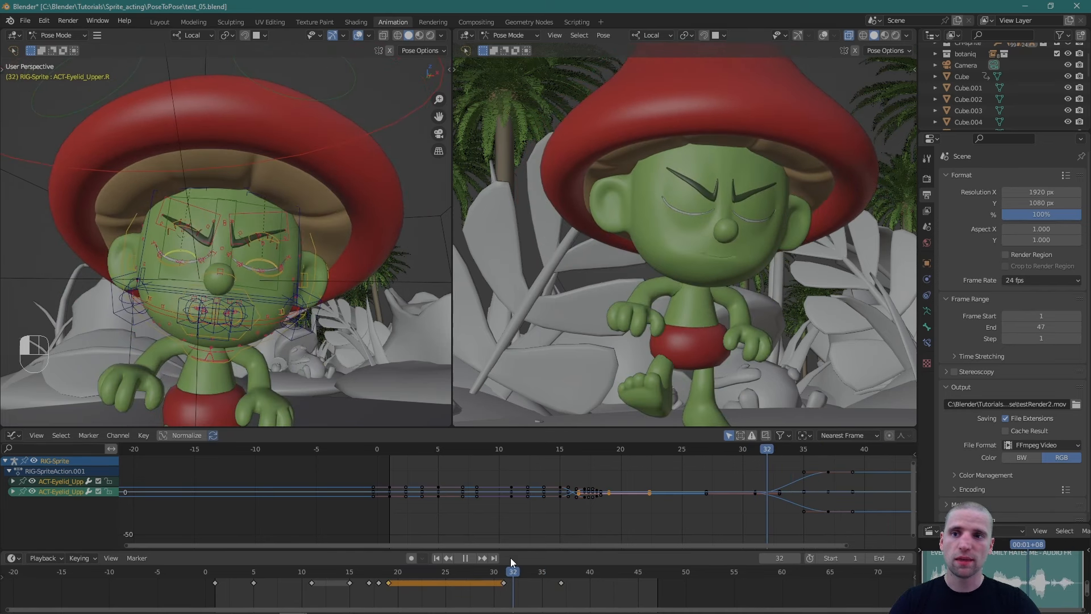
key(space)
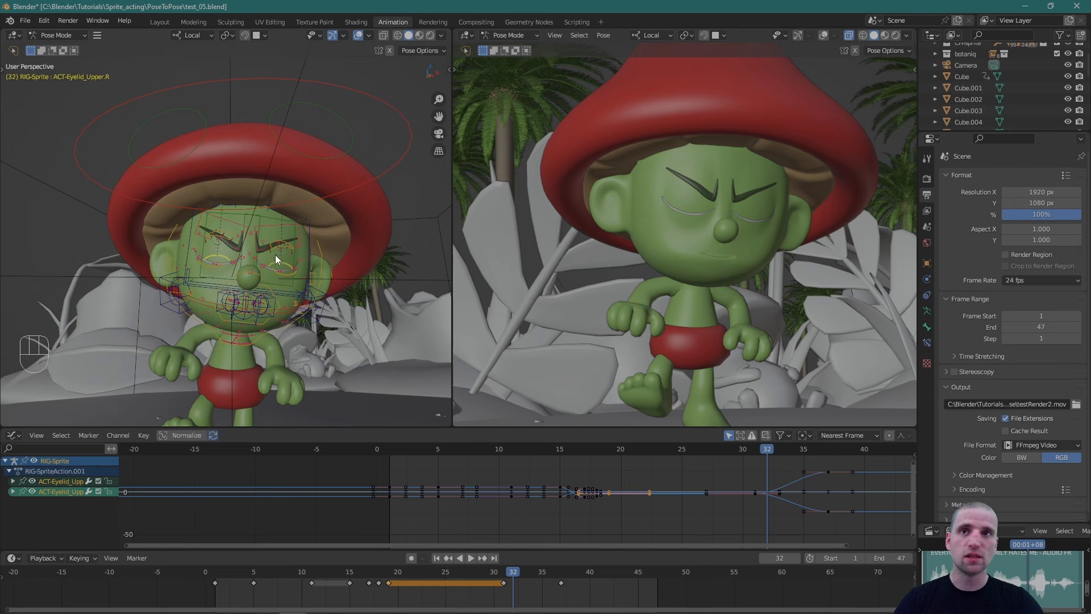
Select all face controls and move their frame 31 keyframes to frame 35.
key(a)
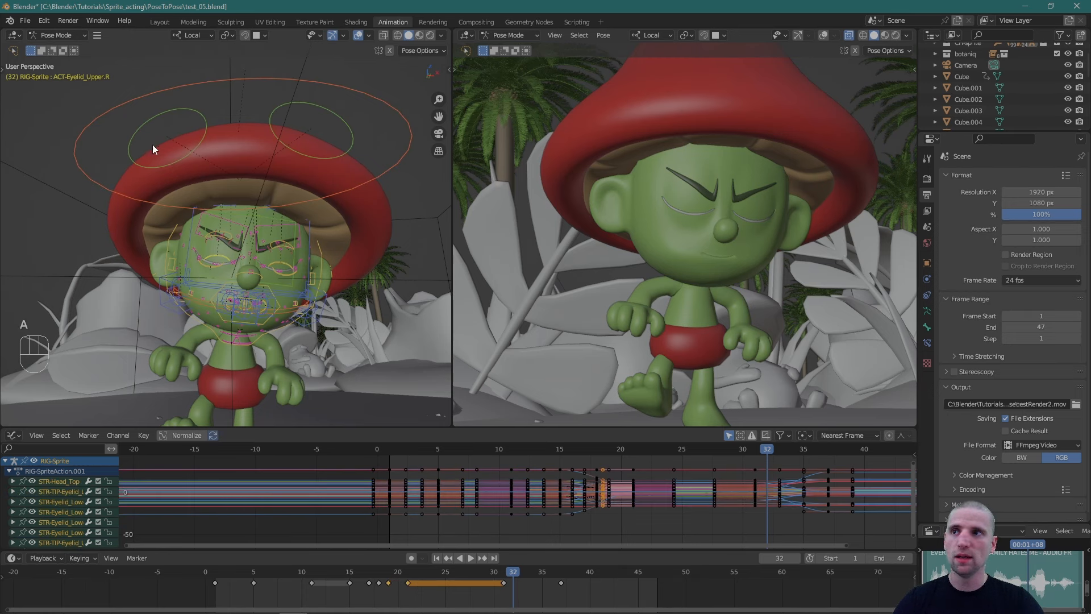
drag(493, 572, 494, 573)
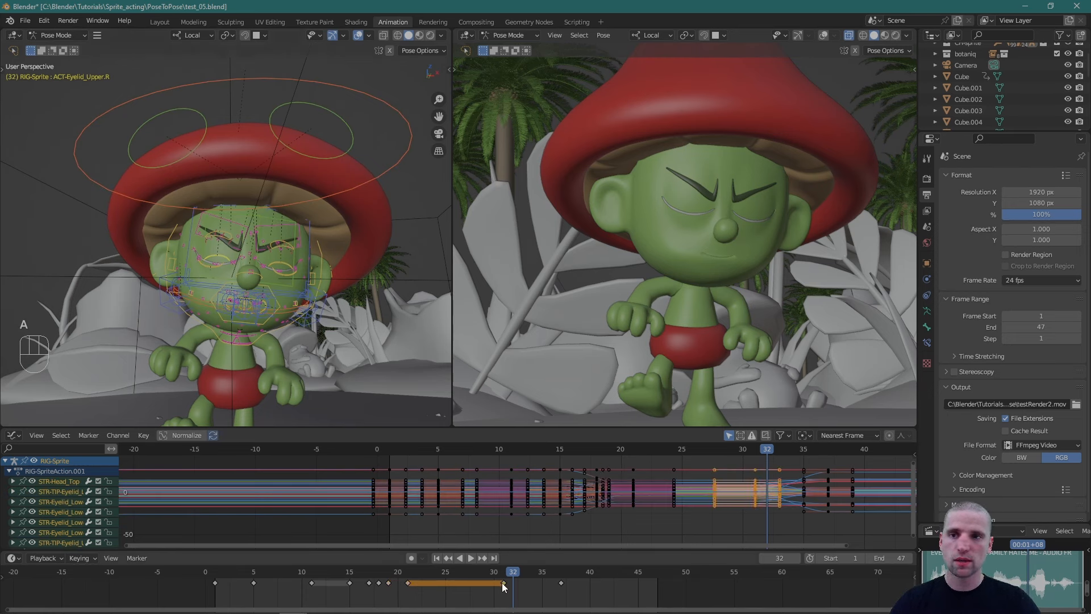
key(g)
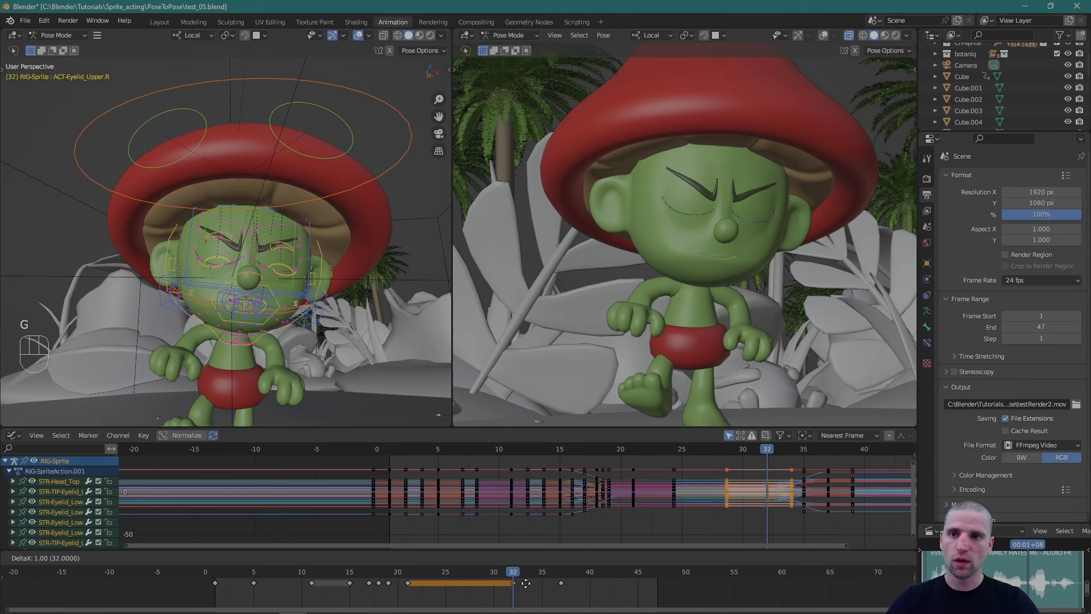
click(529, 583)
key(space)
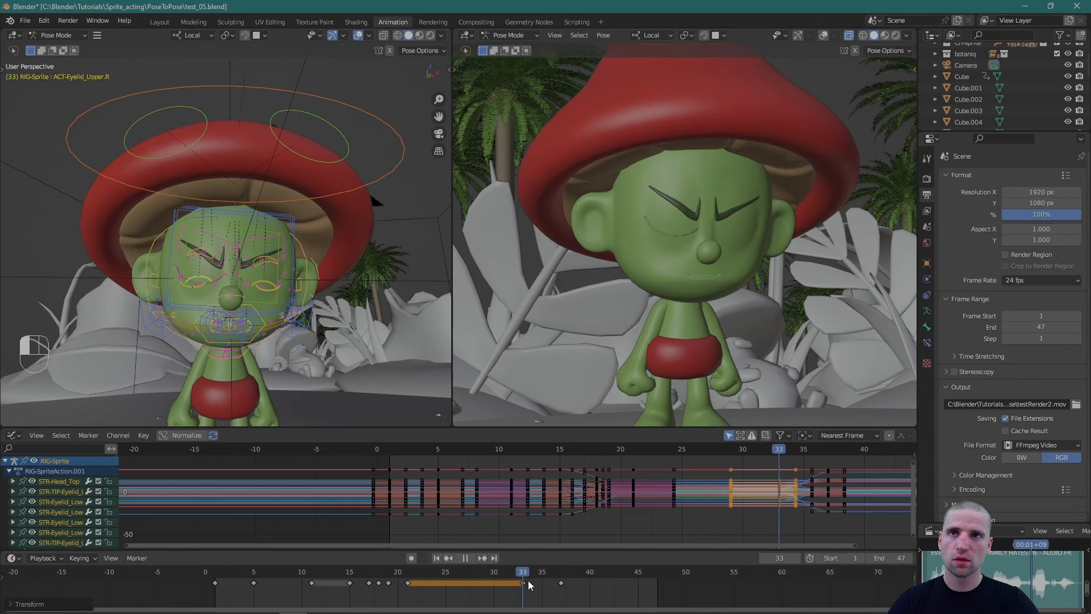
mouse_move(544, 580)
mouse_down()
mouse_move(573, 581)
mouse_move(539, 588)
mouse_up()
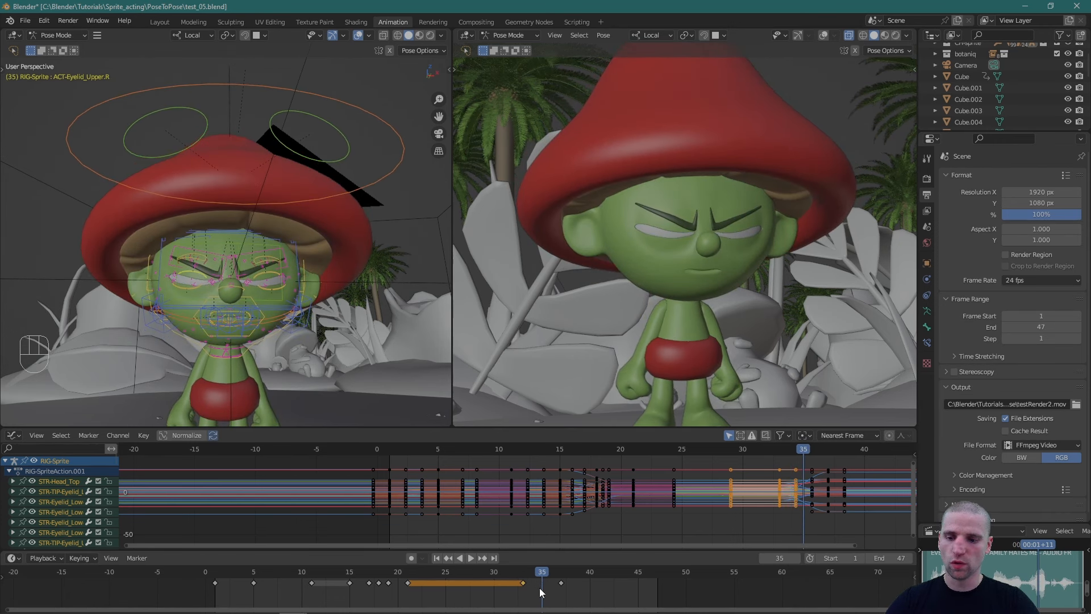
key(g)
click(545, 581)
key(space)
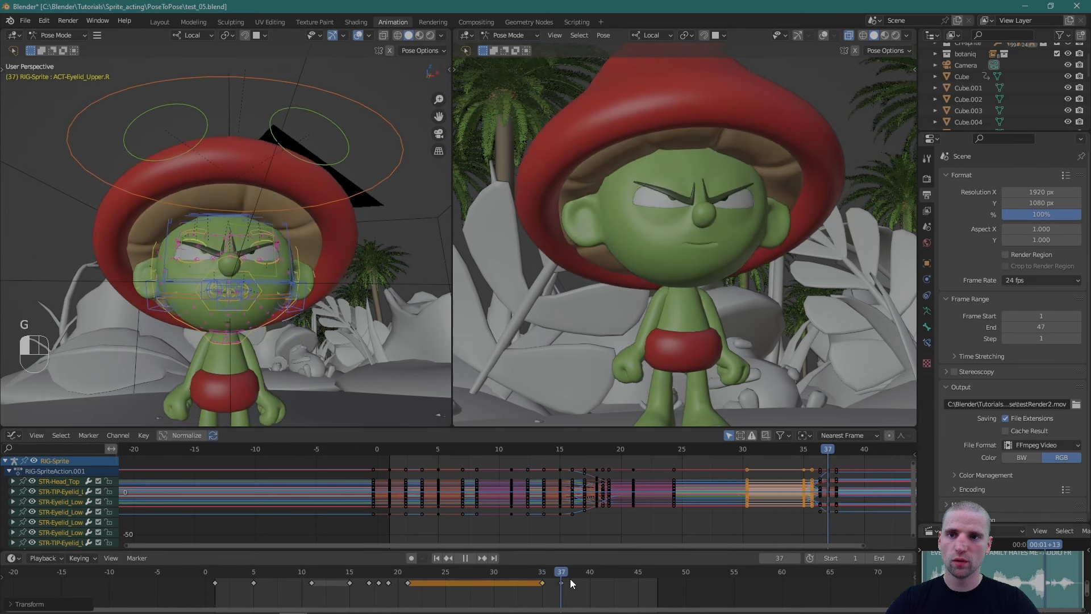
key(Escape)
Try shifting the face keyframes on frame 37 to nearby frames such as 36 and 39.
click(557, 582)
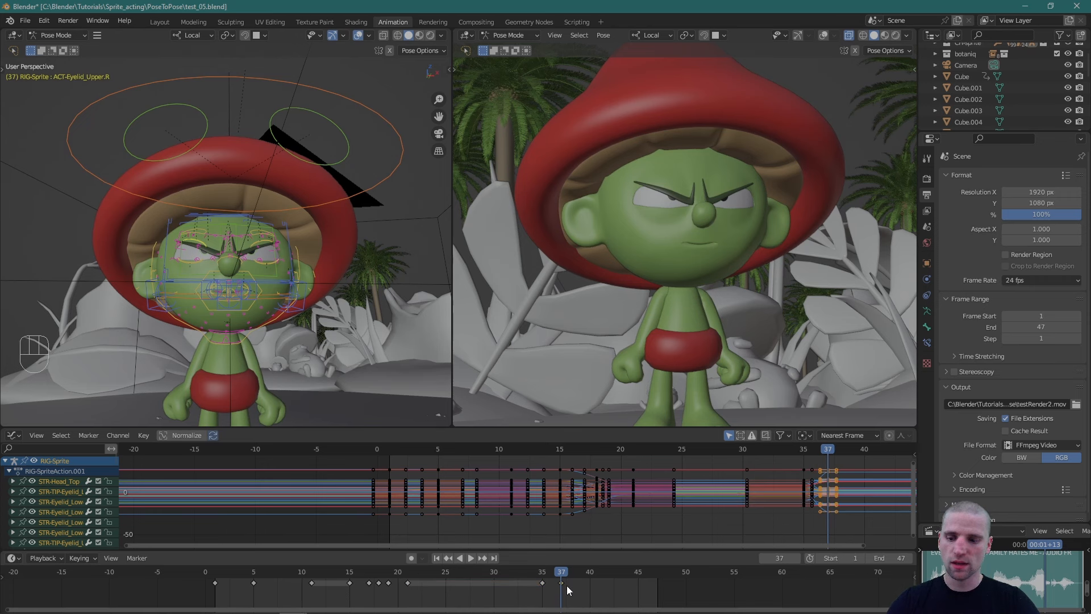
key(g)
click(589, 585)
drag(568, 572, 532, 558)
key(alt+grave)
key(alt+grave)
key(alt+grave)
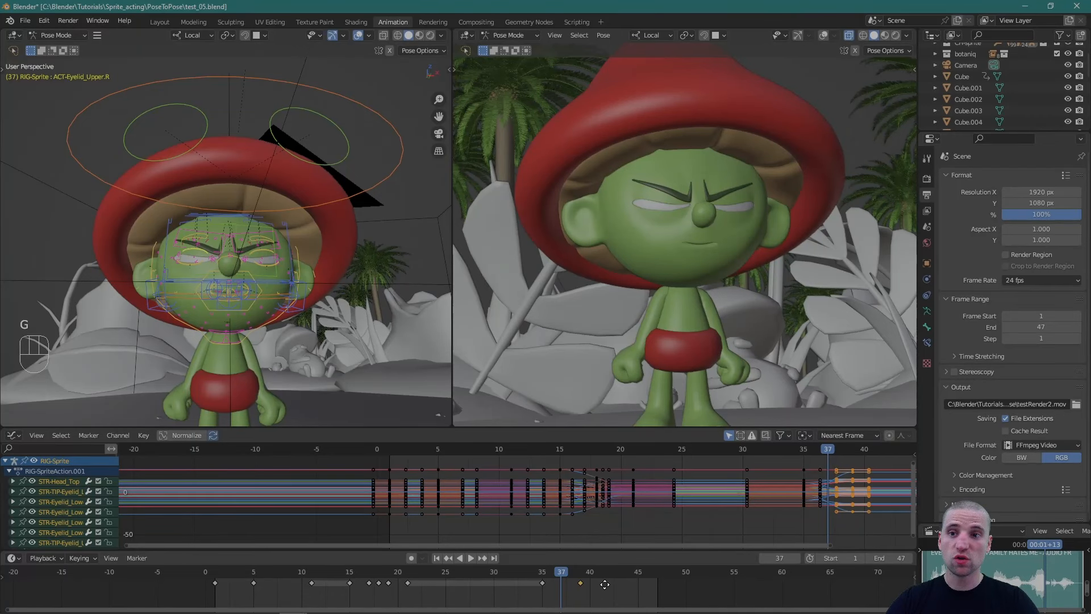
drag(611, 585, 561, 584)
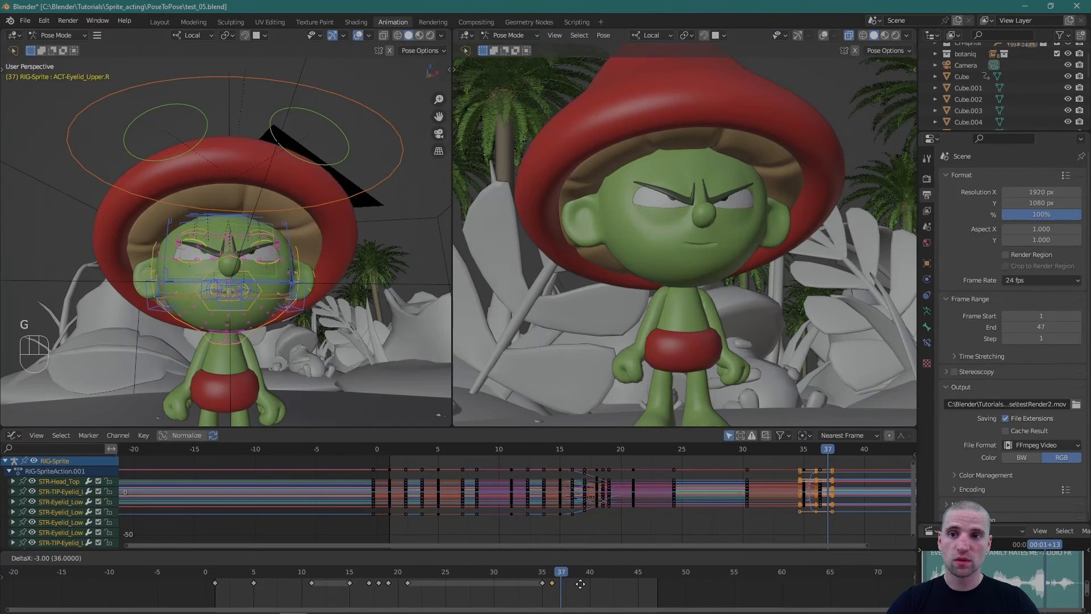
key(g)
click(593, 581)
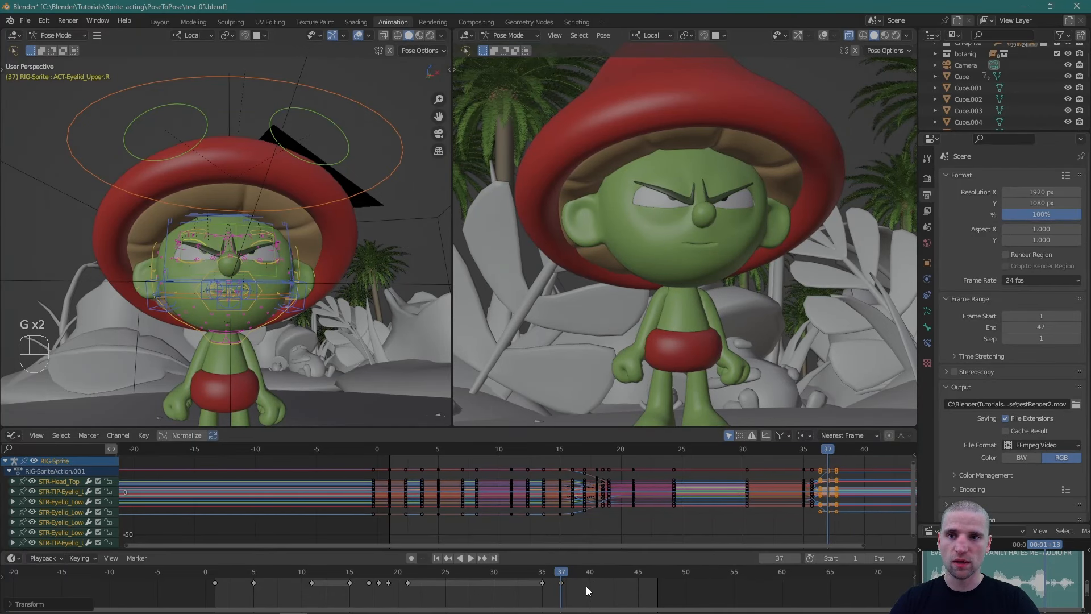
key(q)
click(587, 583)
Set the handle type of the frame 37 face keyframes to Automatic.
drag(606, 594, 551, 578)
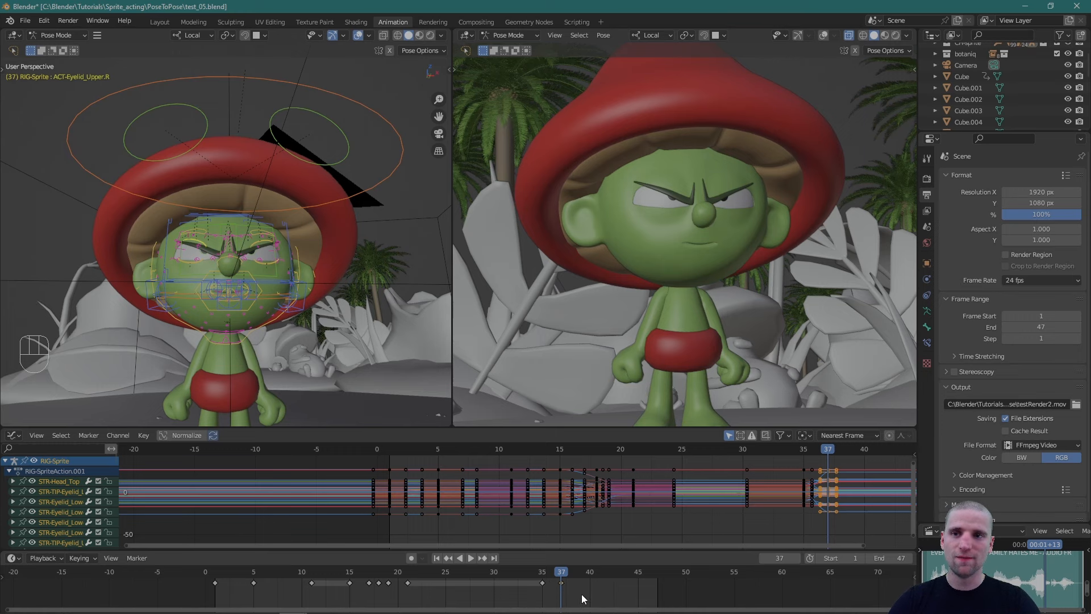
key(v)
click(551, 560)
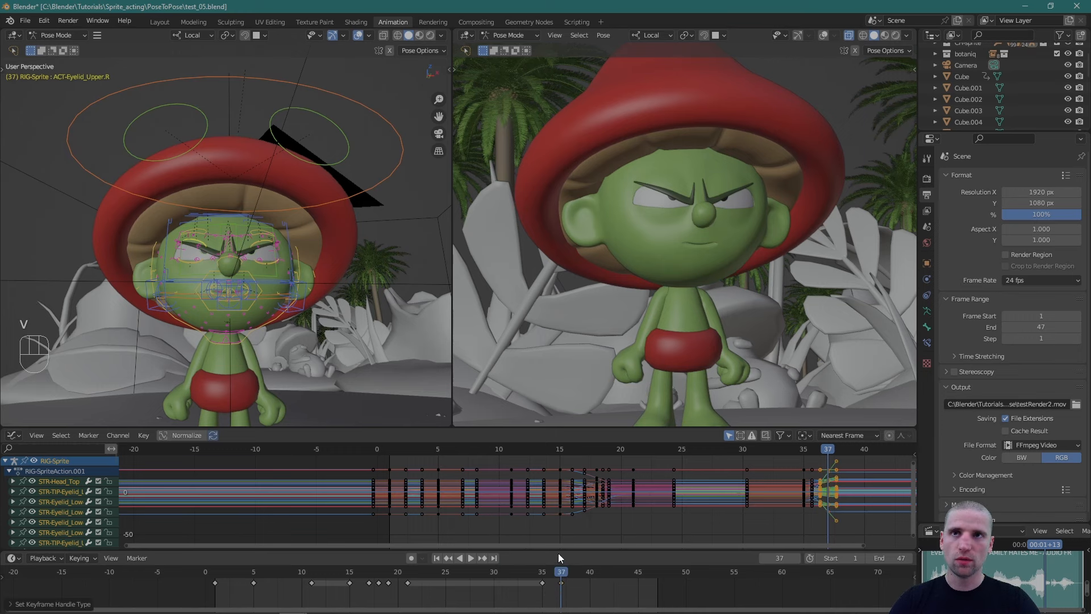
Set the handle type of the face keyframes on frame 35 to Auto Clamped and check the motion toward frame 36.
click(544, 572)
click(543, 583)
key(v)
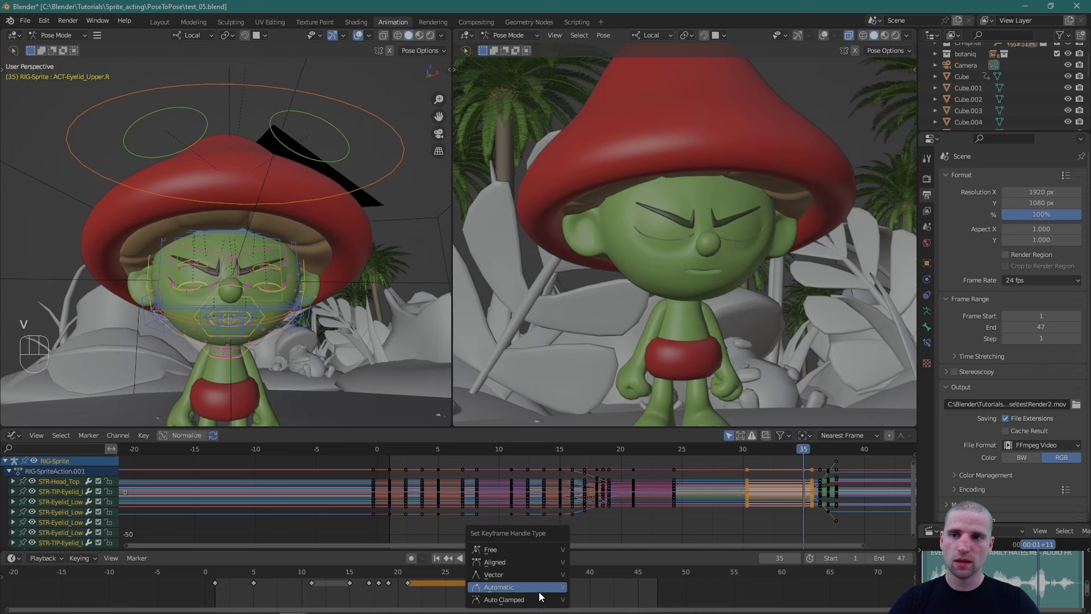
click(538, 599)
key(space)
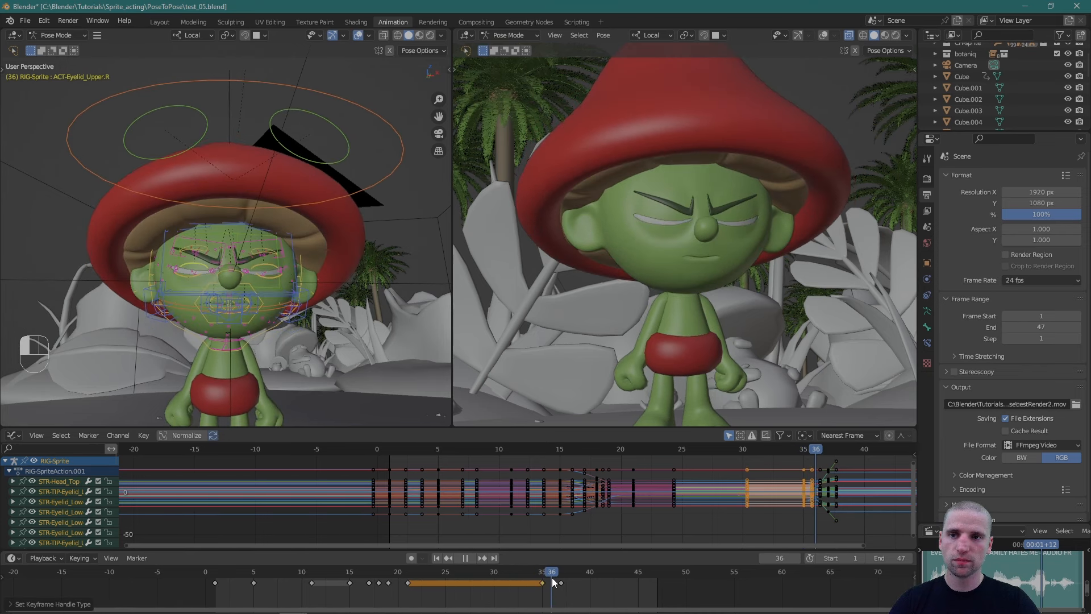
key(space)
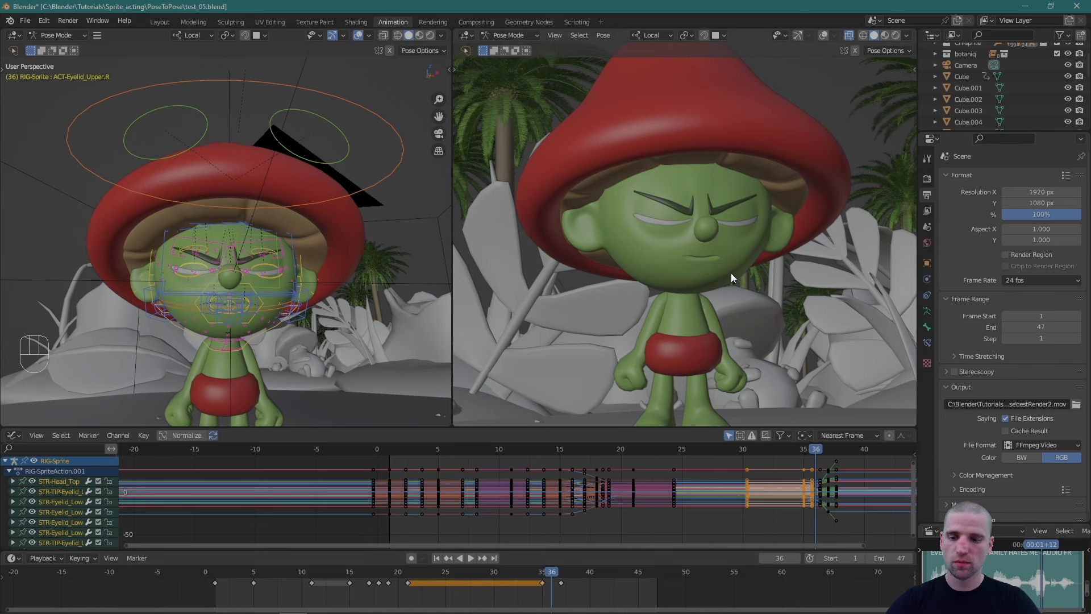
Keyframe the face controls on frame 36 and move their frame 37 keyframes to frame 39.
key(i)
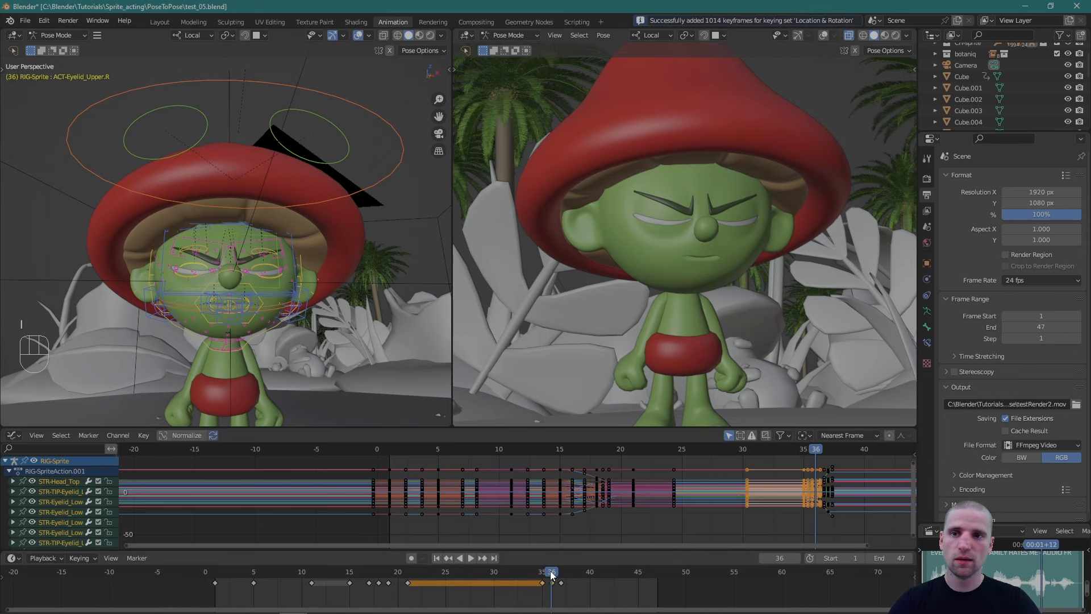
key(space)
drag(558, 584, 558, 583)
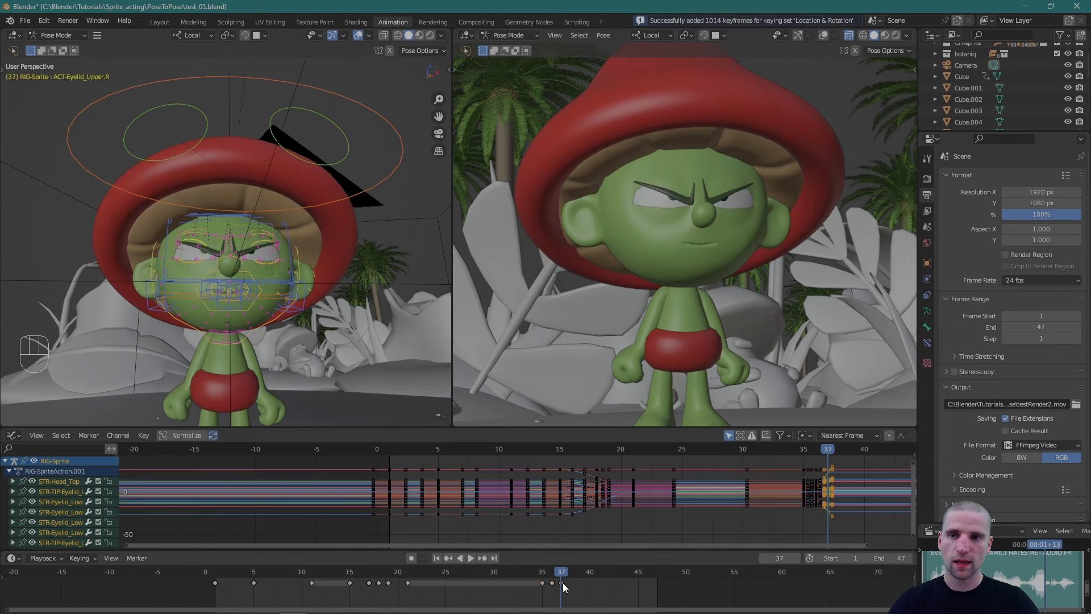
key(g)
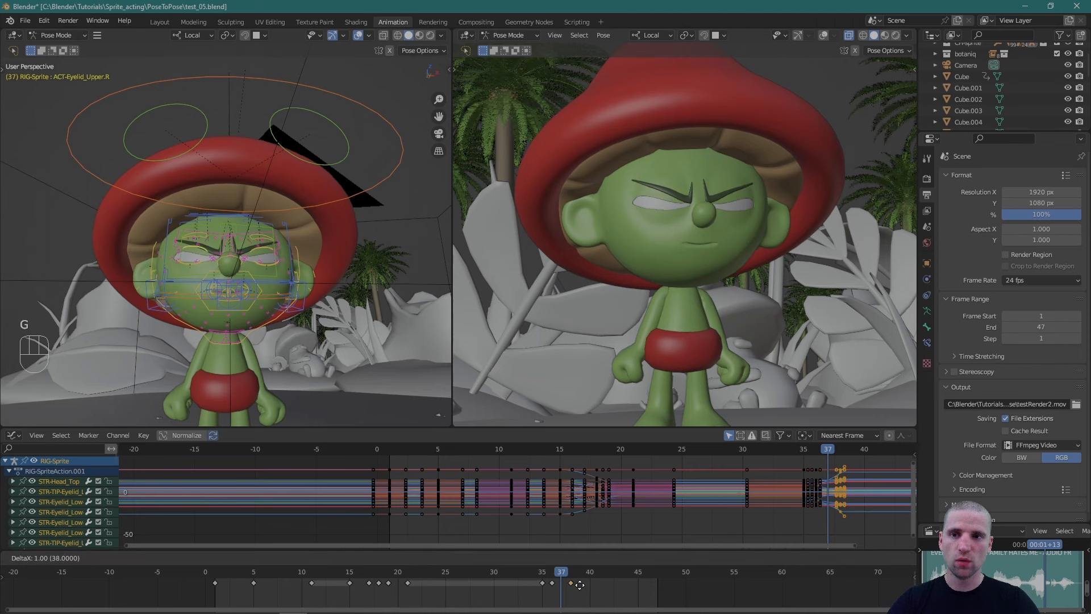
click(592, 584)
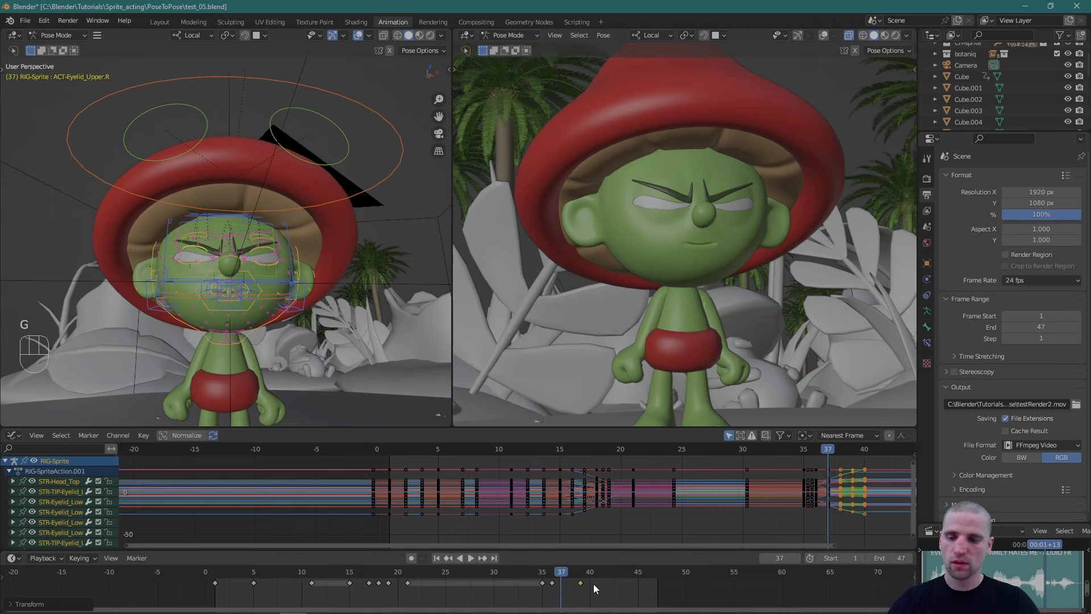
Set the handle type of the frame 39 face keyframes to Auto Clamped and check the pose around frame 38.
key(v)
click(585, 584)
key(space)
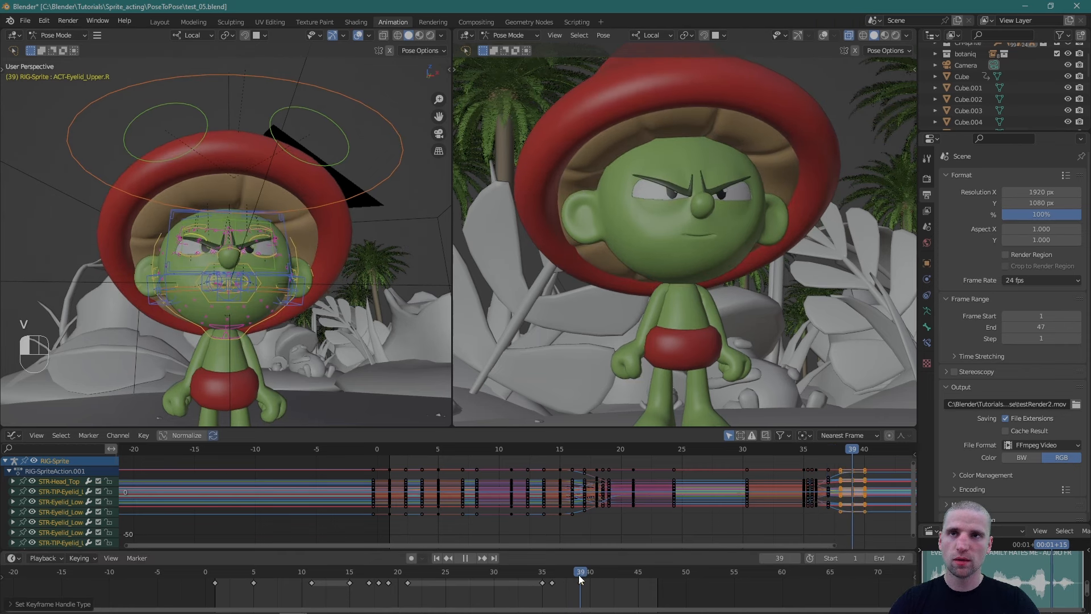
drag(576, 576, 570, 576)
Examine the face curves between frames 35 and 40 in the Graph Editor.
alt+drag(831, 490, 544, 490)
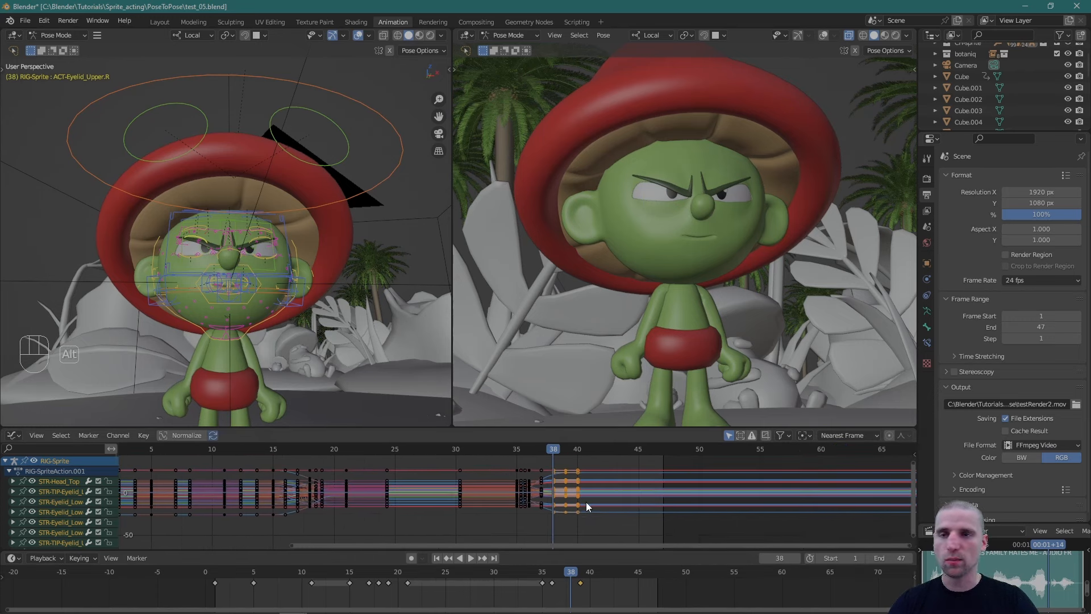
mouse_move(593, 504)
alt+right_down()
mouse_move(607, 485)
mouse_move(588, 515)
alt+right_up()
drag(588, 513, 513, 465)
key(KP_Decimal)
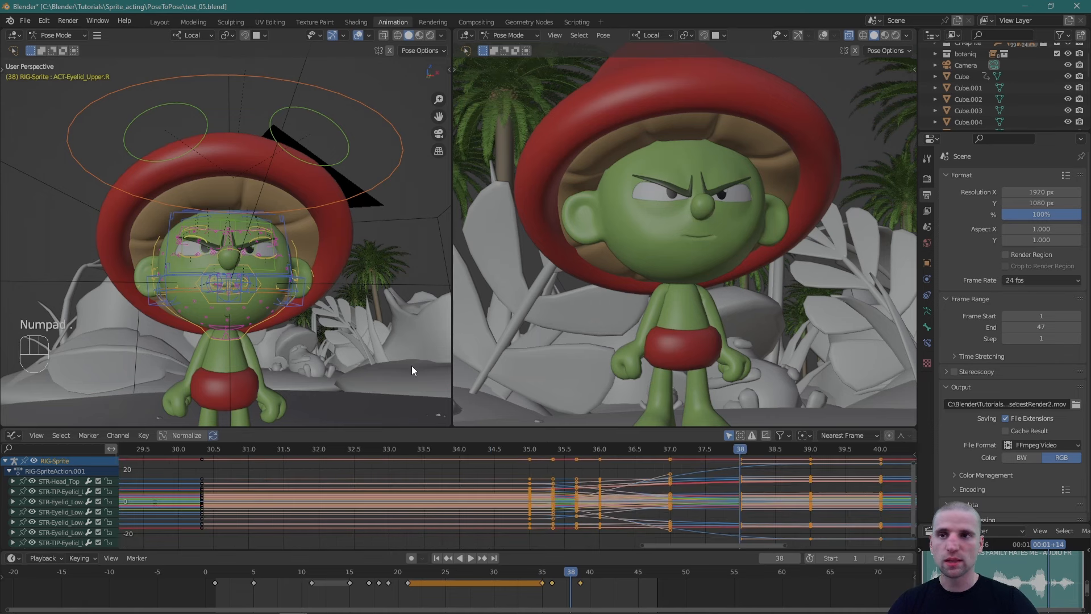
alt+right_drag(717, 492, 697, 496)
alt+drag(696, 496, 562, 491)
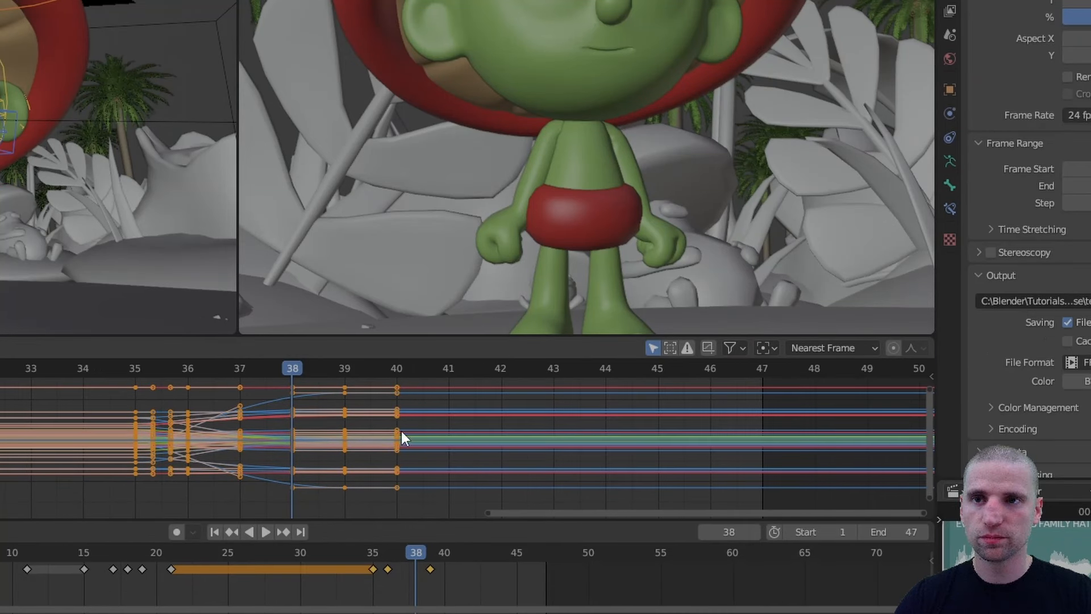
click(115, 498)
alt+right_drag(166, 437, 135, 431)
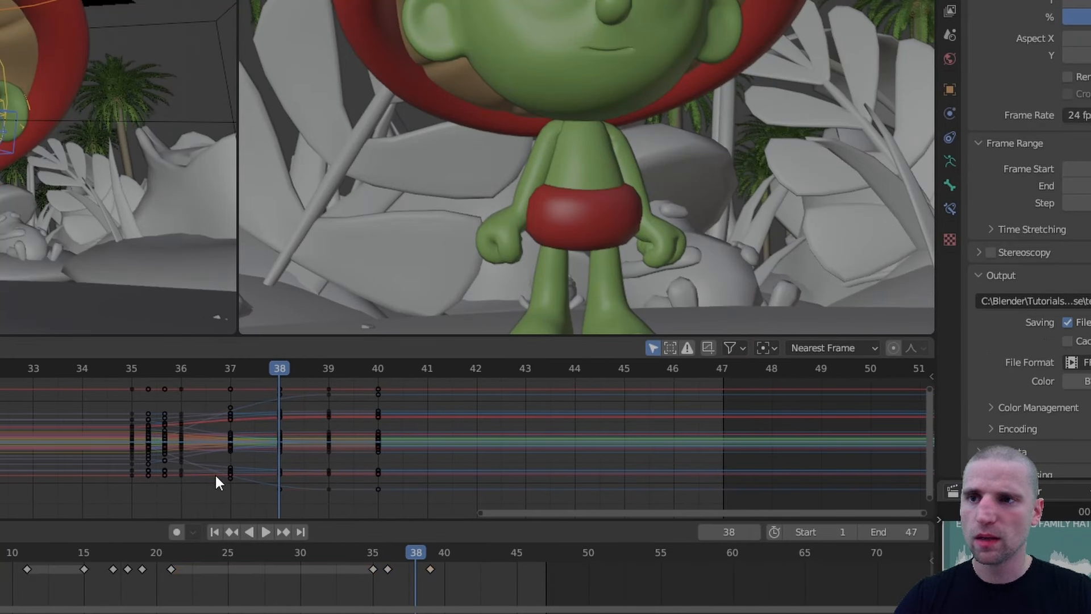
Go to frame 35 and inspect the curve handles of the face keyframes on frames 35 and 39 up close.
click(377, 559)
alt+drag(161, 431, 220, 429)
alt+right_drag(220, 429, 223, 503)
drag(196, 381, 196, 381)
alt+right_drag(205, 450, 227, 459)
alt+drag(362, 410, 359, 544)
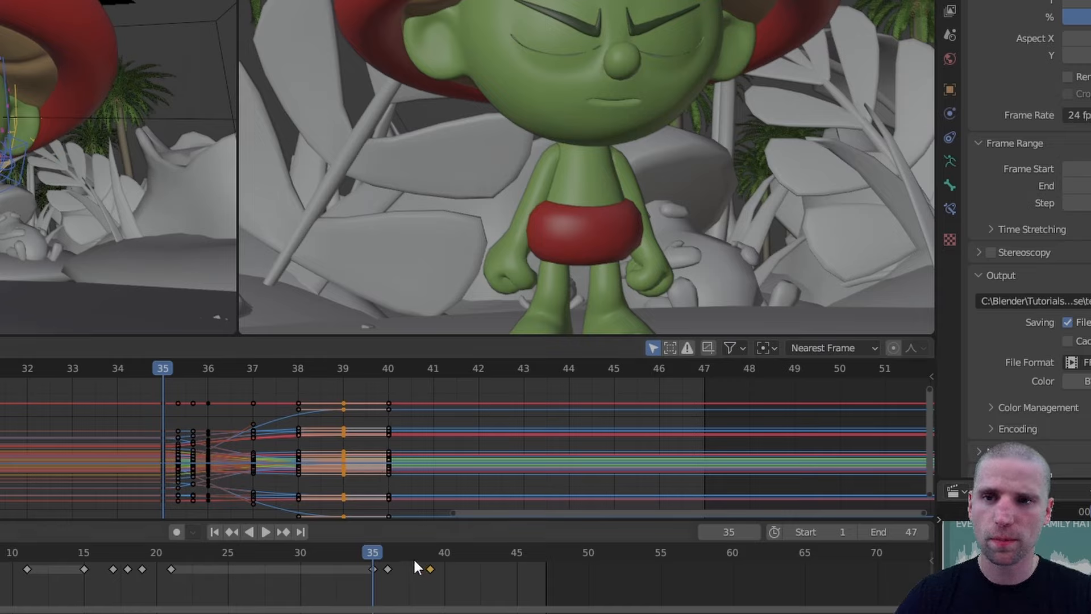
scroll(216, 449, up, 4)
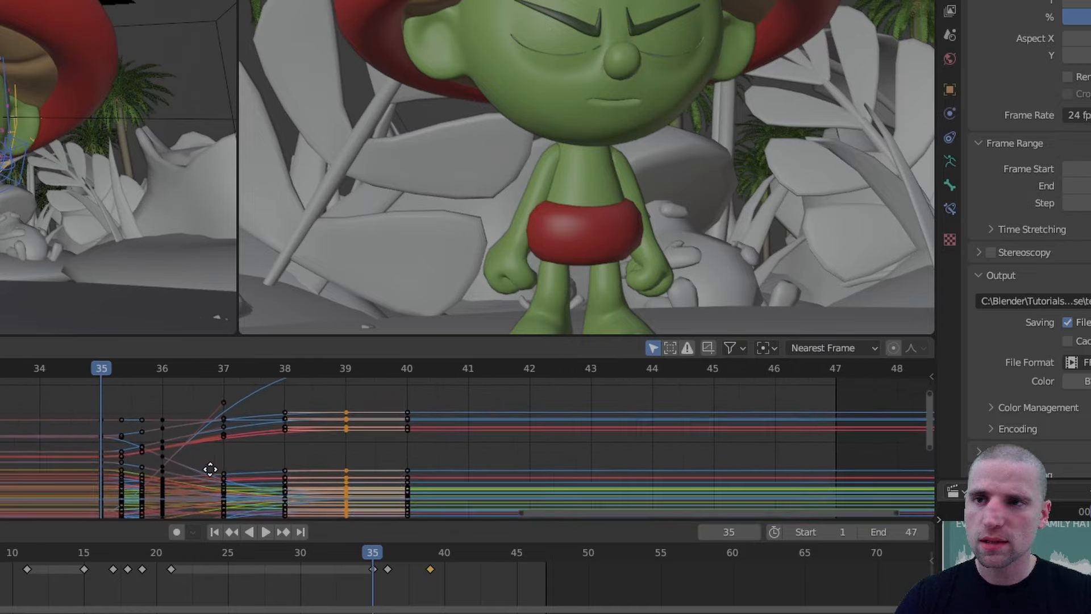
middle_drag(87, 506, 95, 483)
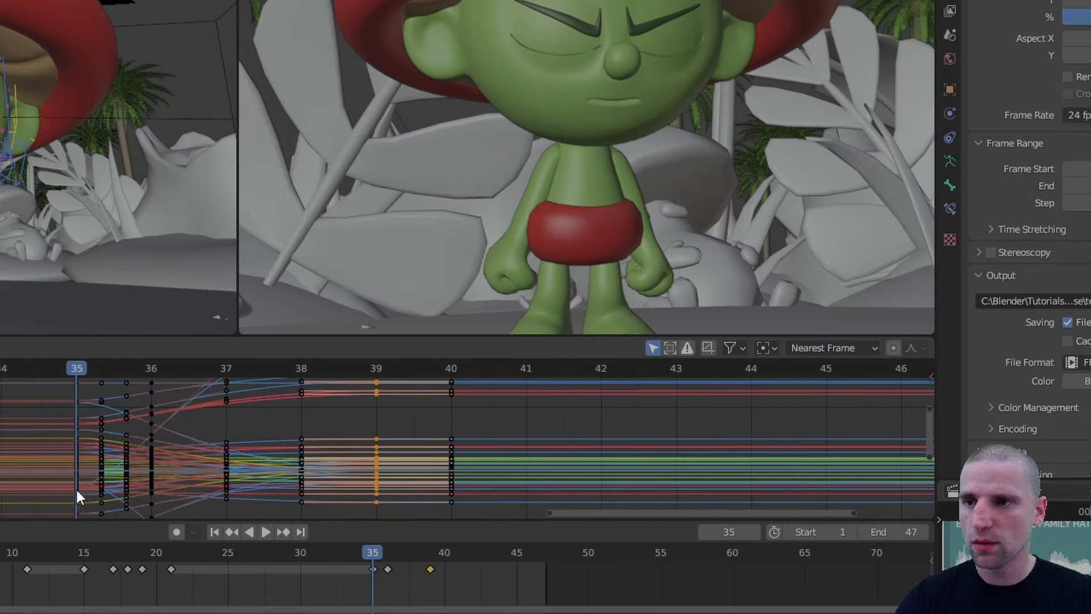
drag(66, 466, 76, 494)
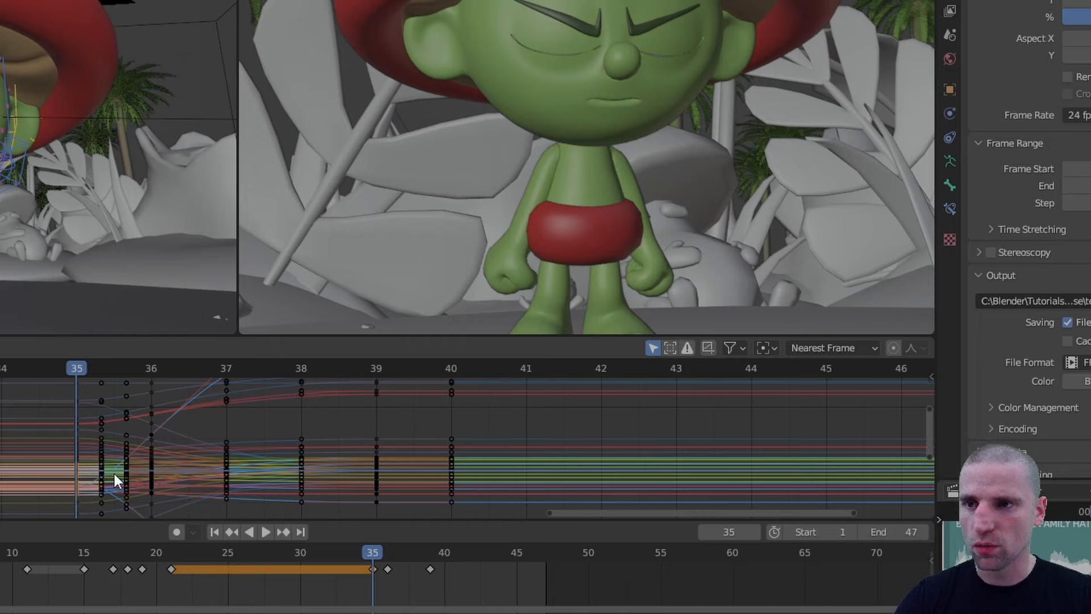
middle_drag(199, 398, 198, 463)
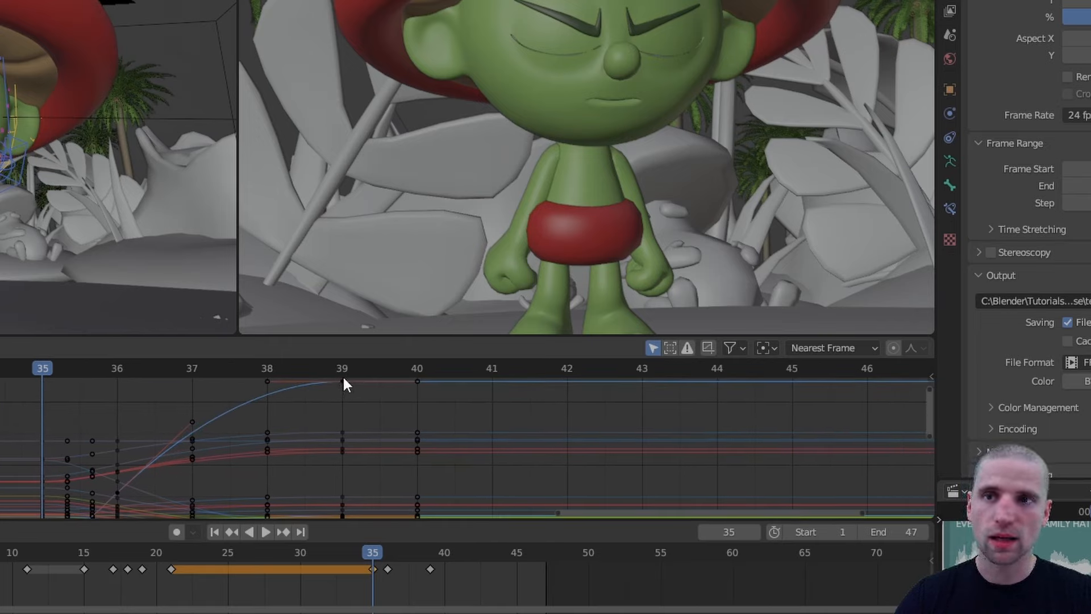
Try stretching the incoming handle of the uppermost face curve's frame 39 keyframe back to about frame 36.7.
click(267, 389)
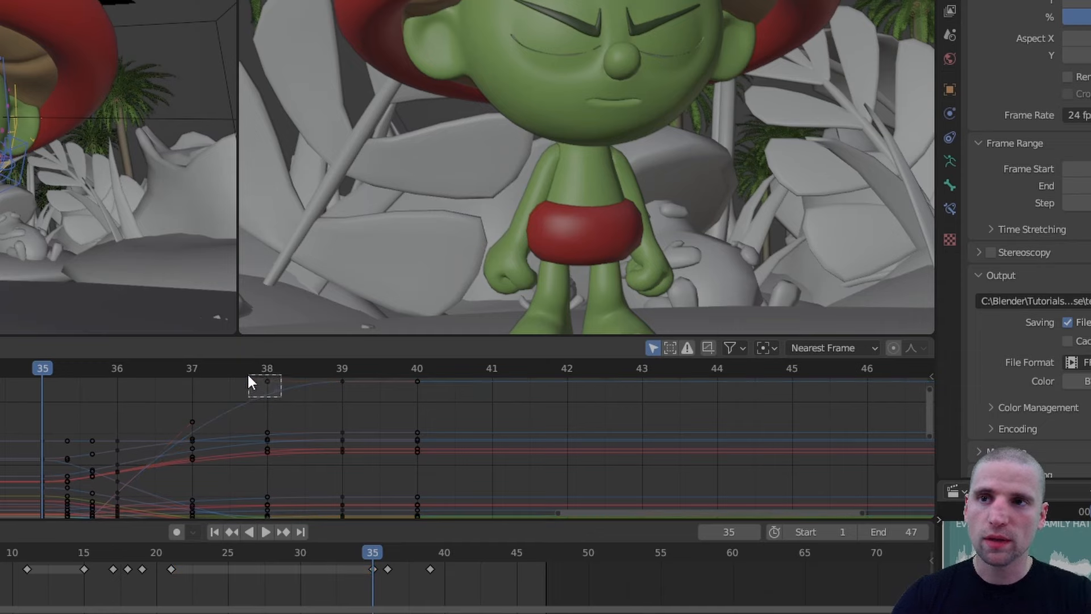
key(g)
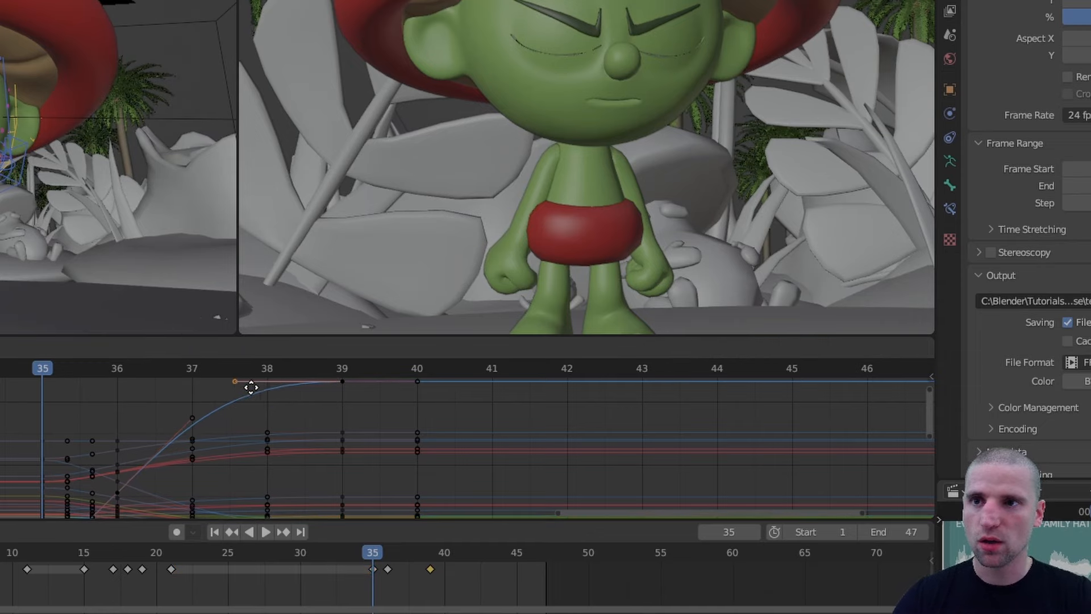
click(191, 398)
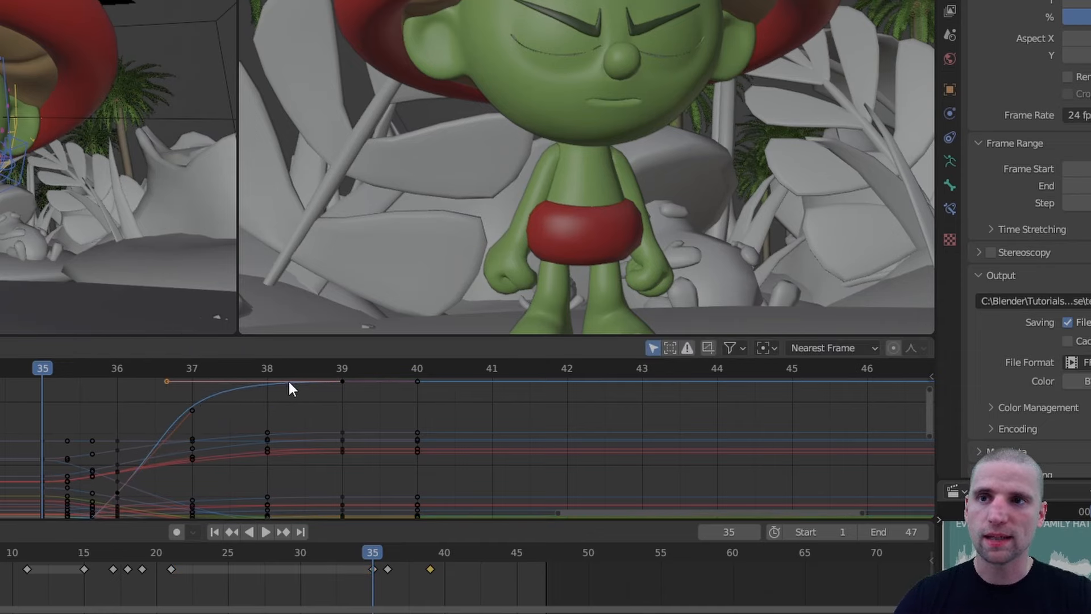
middle_drag(283, 400, 281, 412)
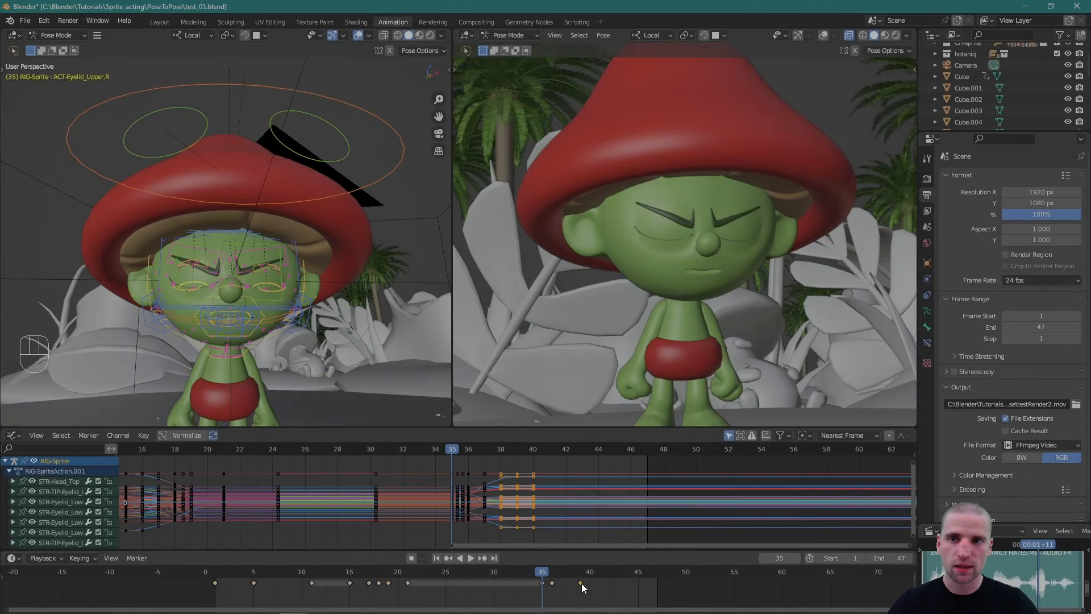
Select the incoming handles of all frame 39 face keyframes and move them horizontally back to about frame 36.7.
click(492, 460)
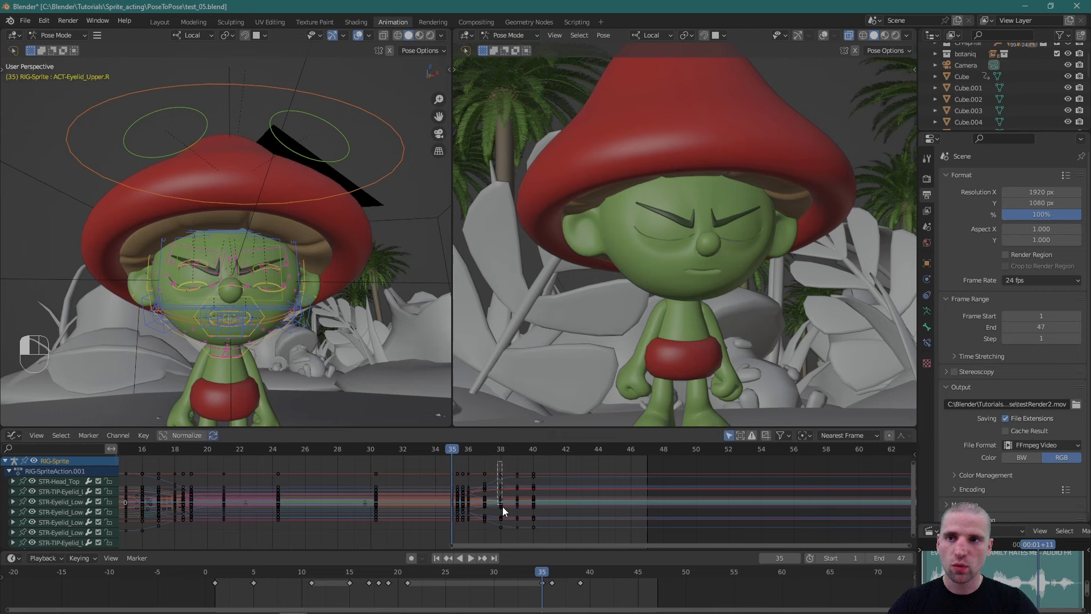
drag(506, 537, 486, 506)
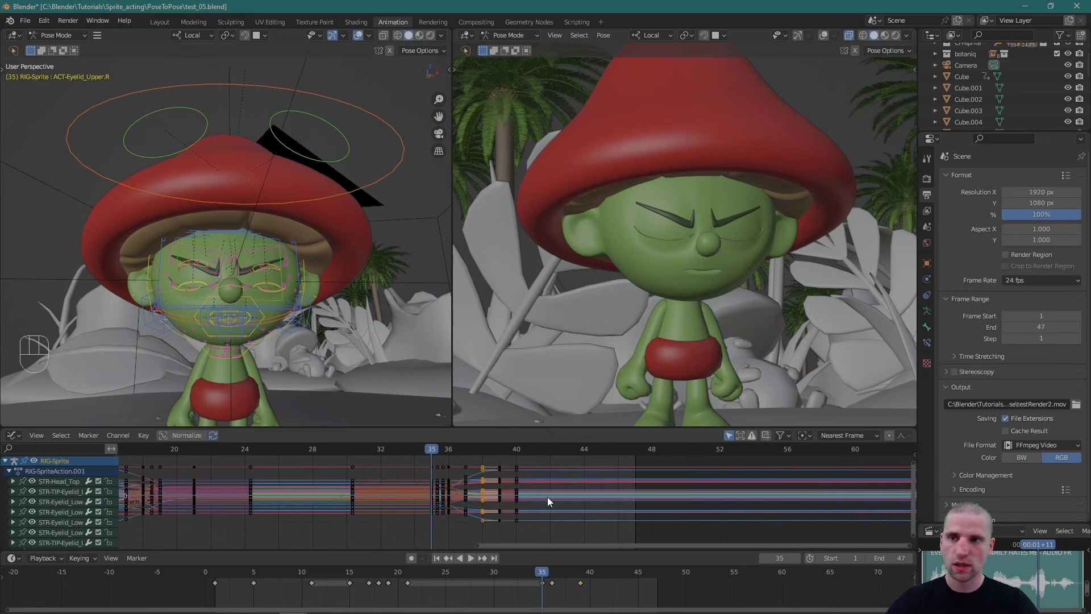
key(g)
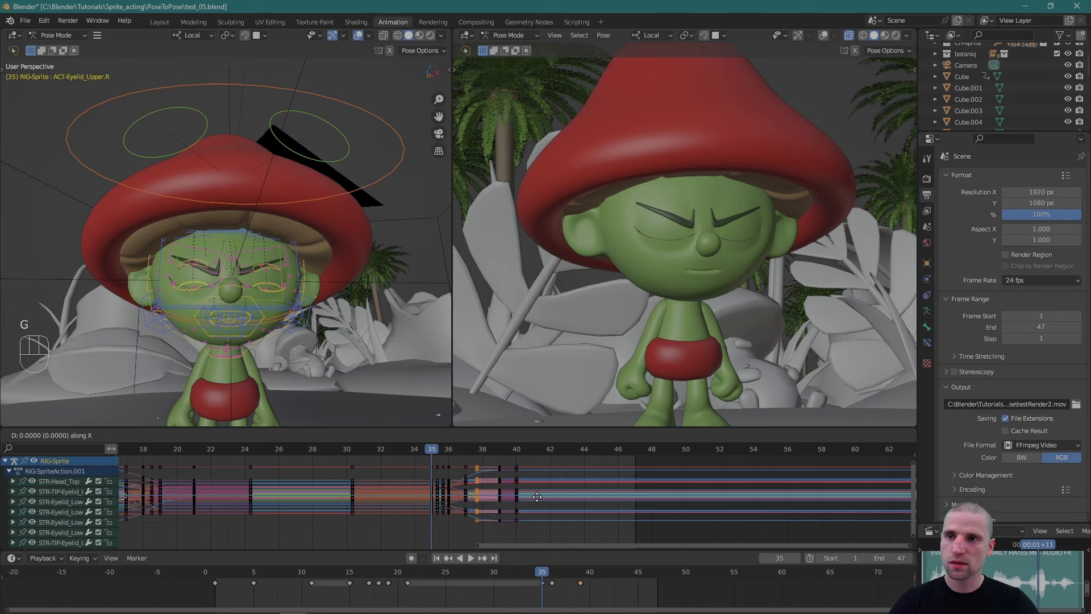
click(524, 496)
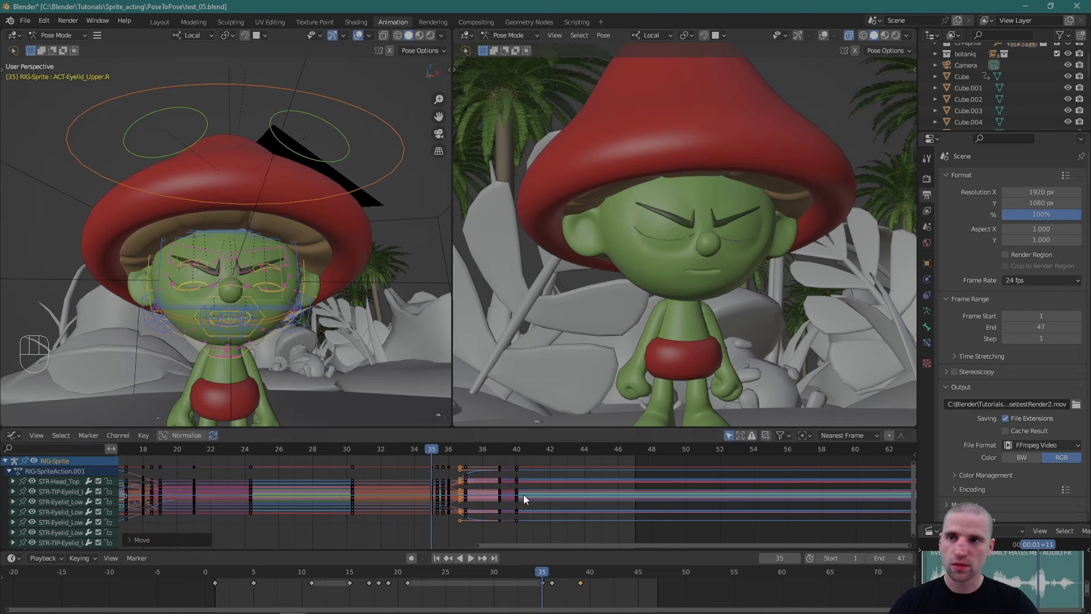
Play and scrub through the eye opening between frames 34 and 39, examining the face up close and in full view.
drag(541, 571, 571, 599)
scroll(670, 295, up, 5)
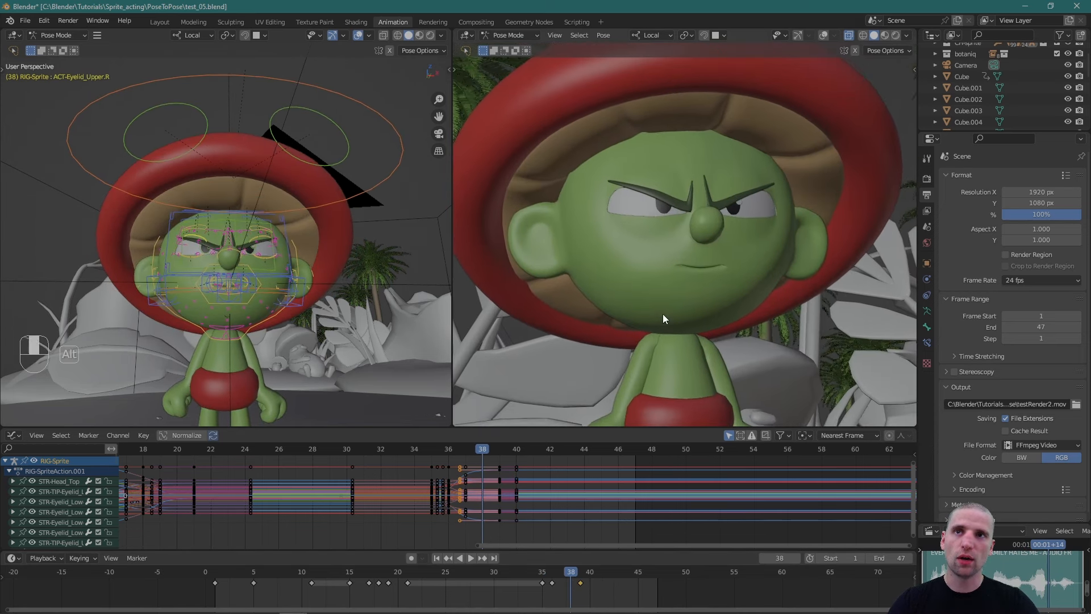
alt+middle_drag(669, 309, 670, 314)
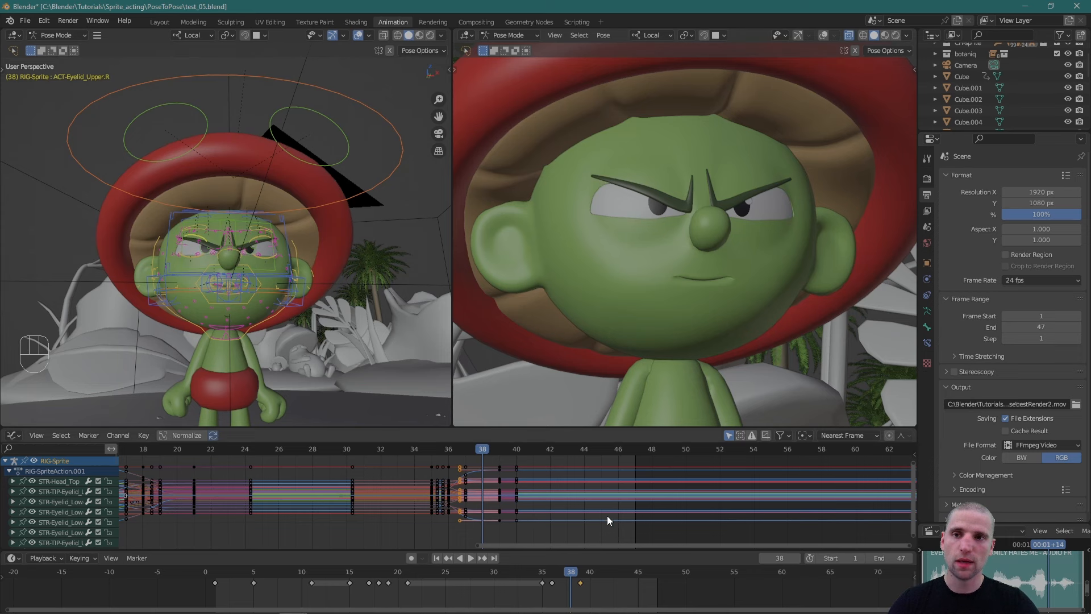
drag(549, 579, 554, 574)
key(space)
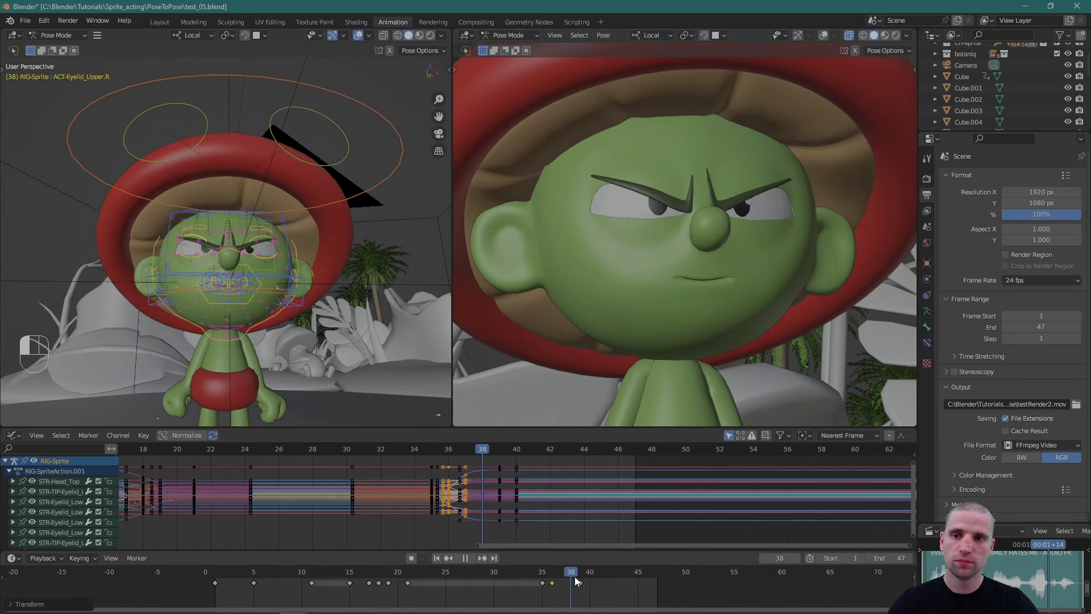
key(space)
click(578, 585)
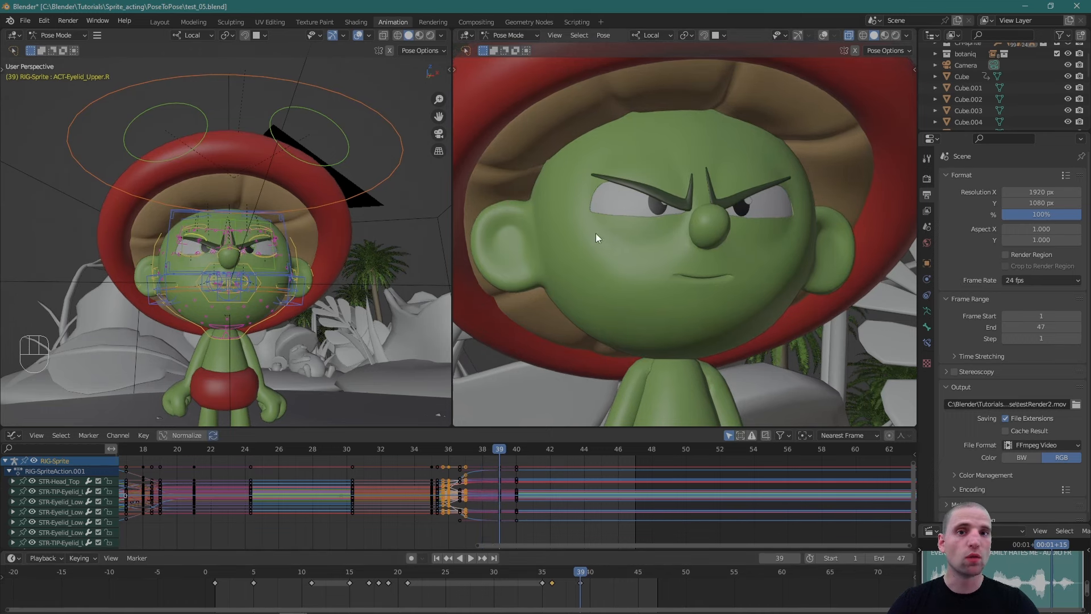
drag(575, 572, 531, 572)
scroll(693, 290, down, 6)
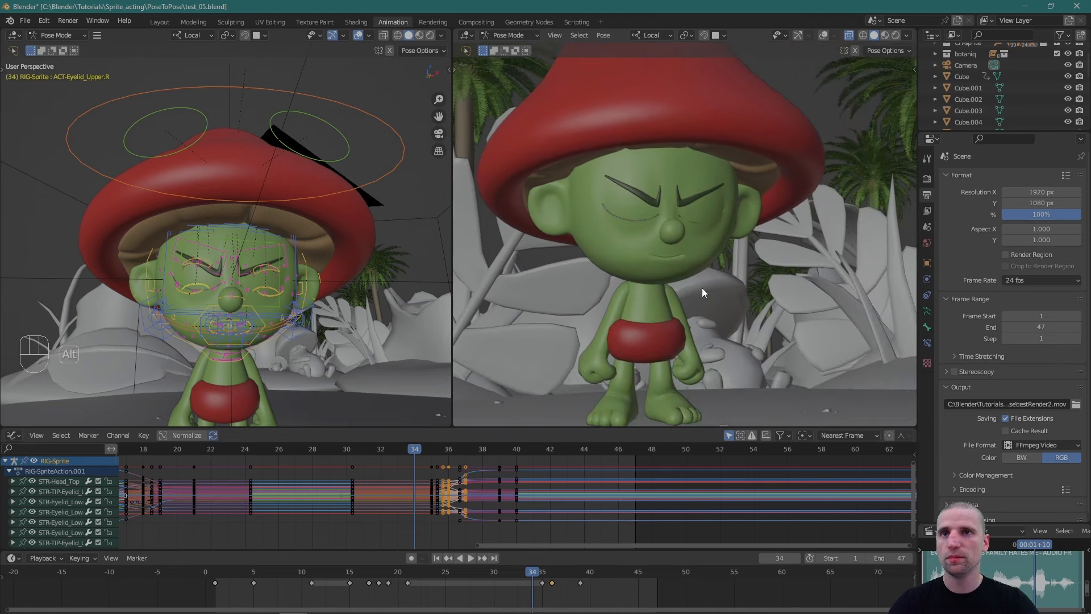
key(alt+a)
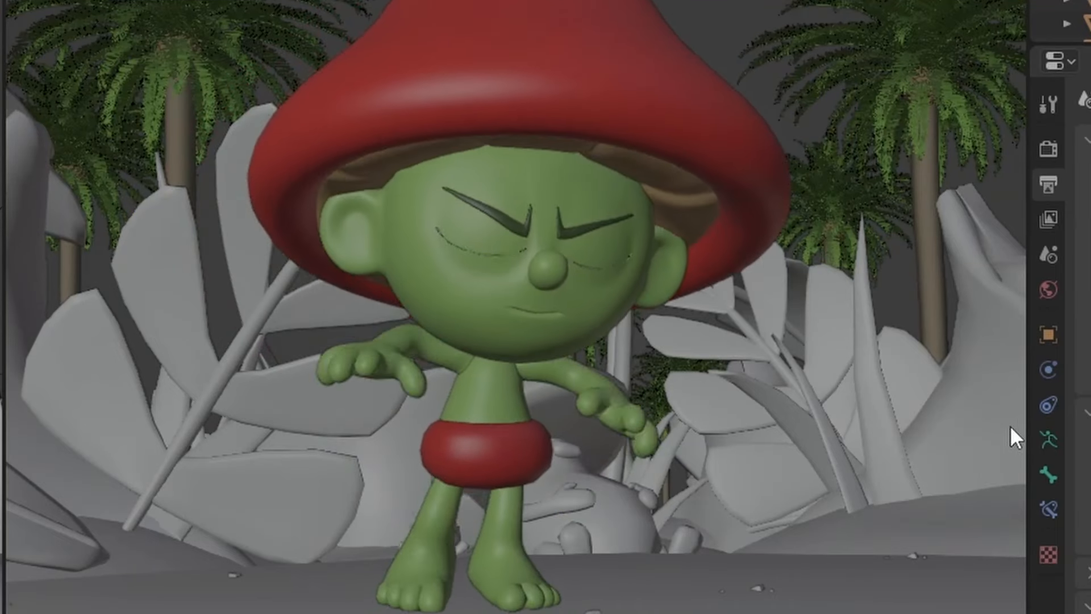
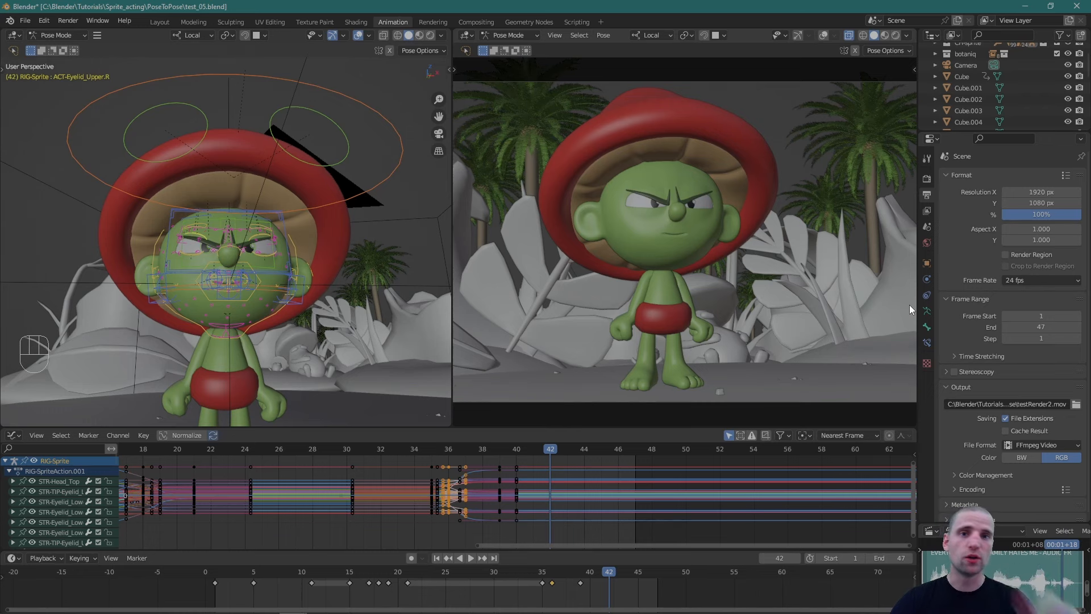
Select the master eye target control on frame 1 and clear its rotation and location.
middle_drag(407, 155, 355, 98)
drag(251, 135, 352, 217)
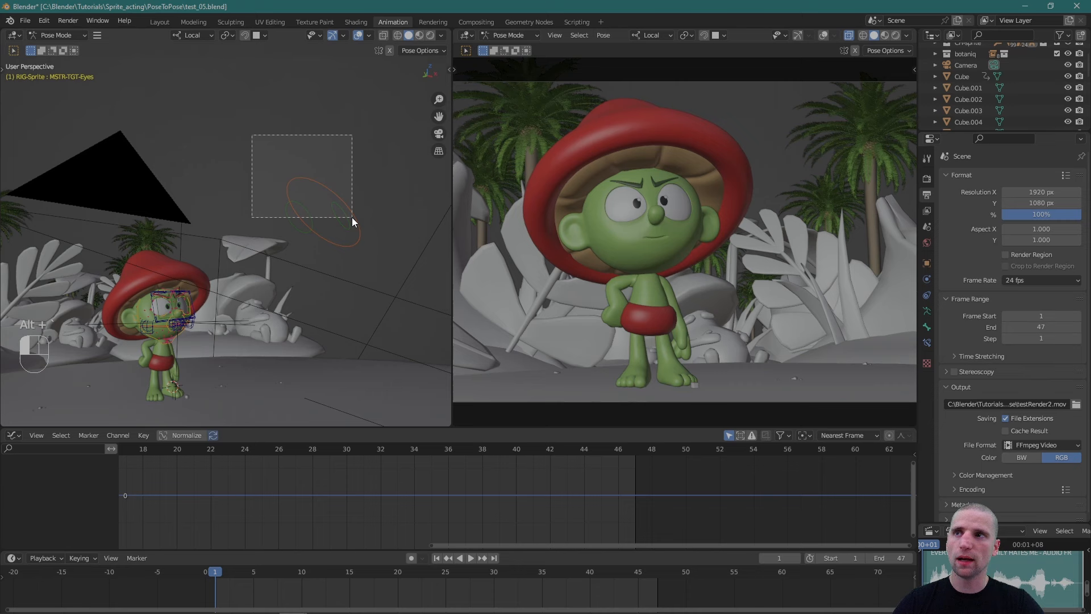
mouse_move(352, 217)
middle_down()
mouse_move(366, 228)
mouse_move(350, 237)
middle_up()
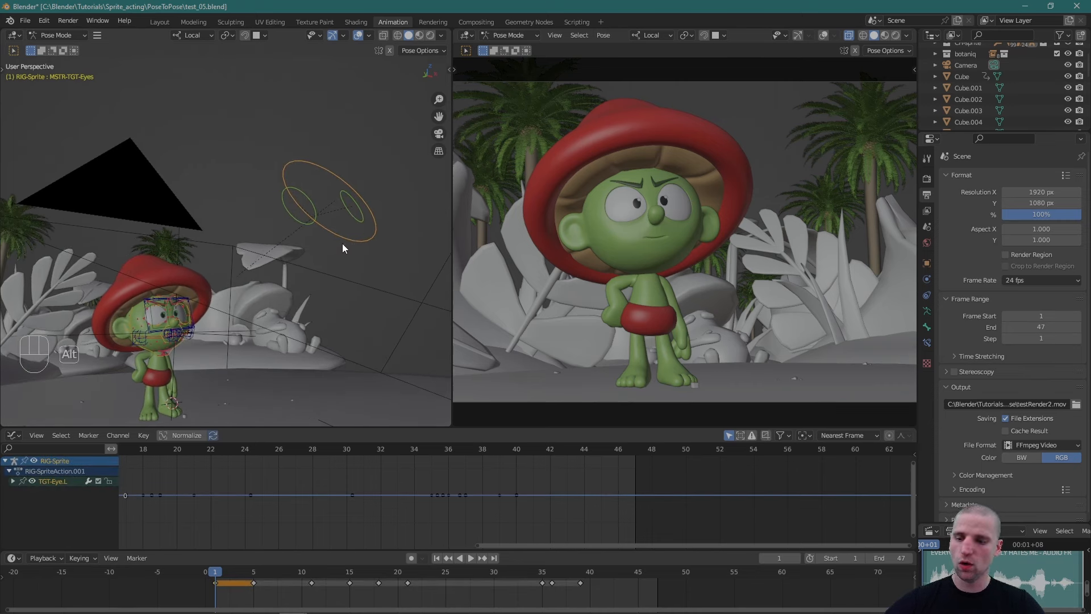
key(alt+r)
key(alt+g)
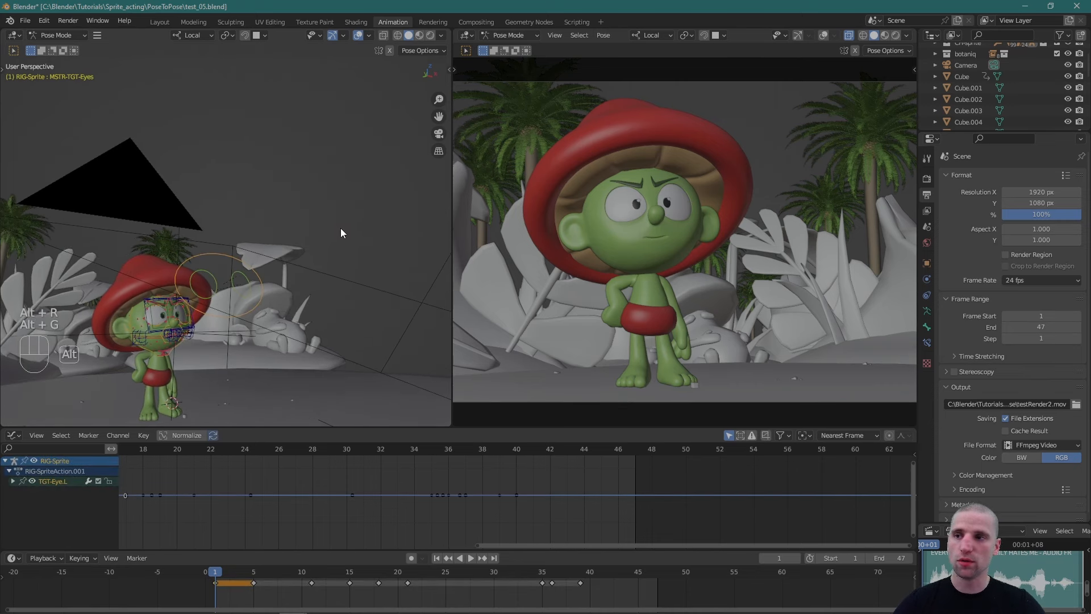
Key the left, right and master eye target controls on frame 1 and delete all of their keyframes.
middle_drag(341, 233, 316, 236)
key(i)
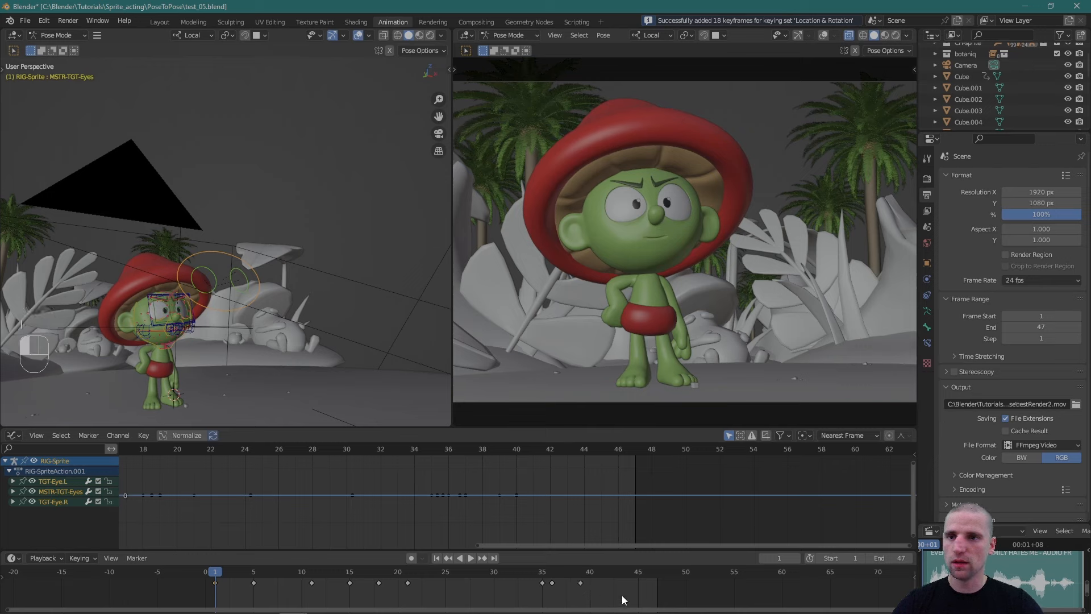
key(x)
click(591, 572)
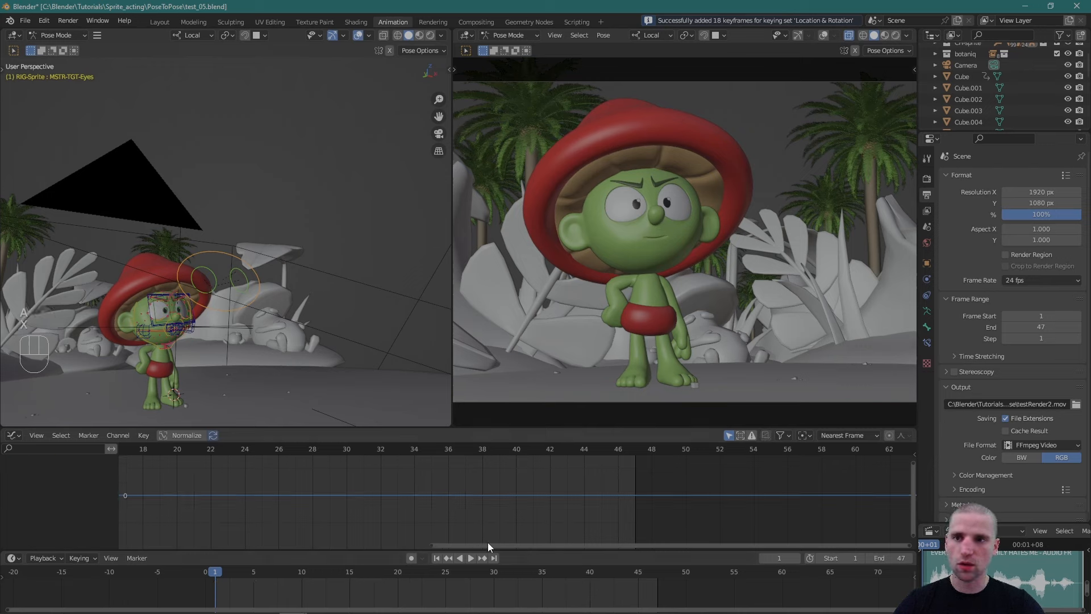
Raise the master eye target control on frame 1, keyframe its location and rotation, and hold that pose with another key on frame 6.
alt+drag(332, 266, 327, 151)
click(320, 271)
key(space)
key(g)
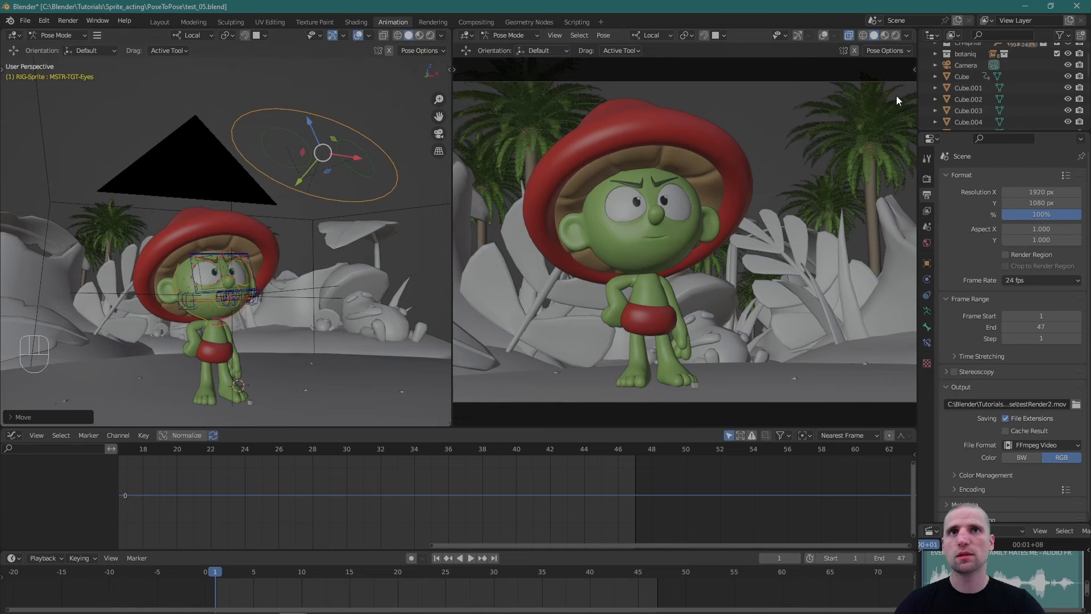
middle_drag(301, 251, 306, 260)
key(i)
key(w)
drag(253, 578, 267, 578)
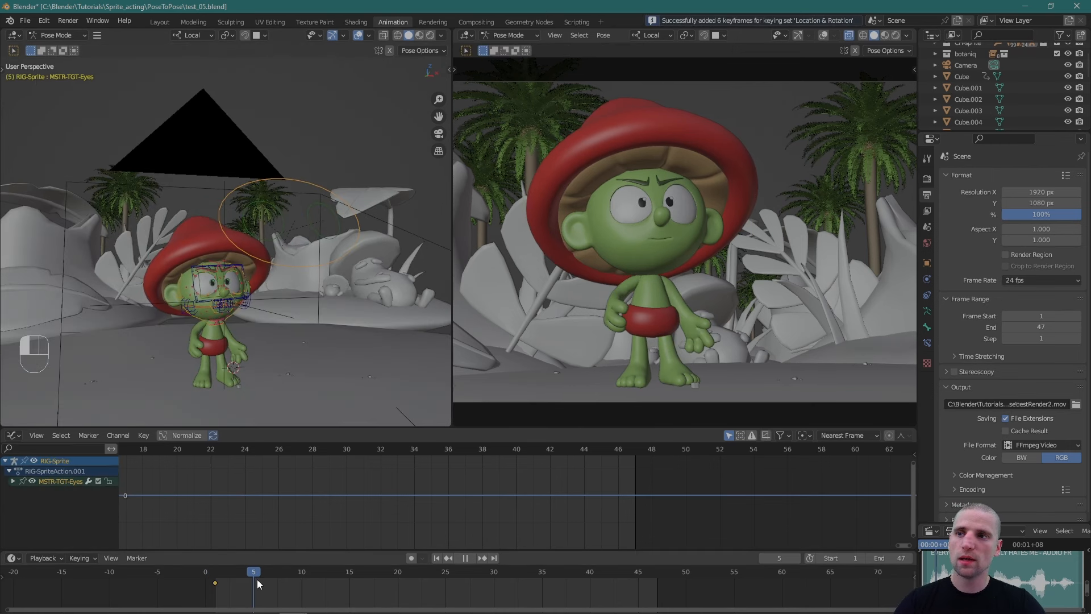
key(i)
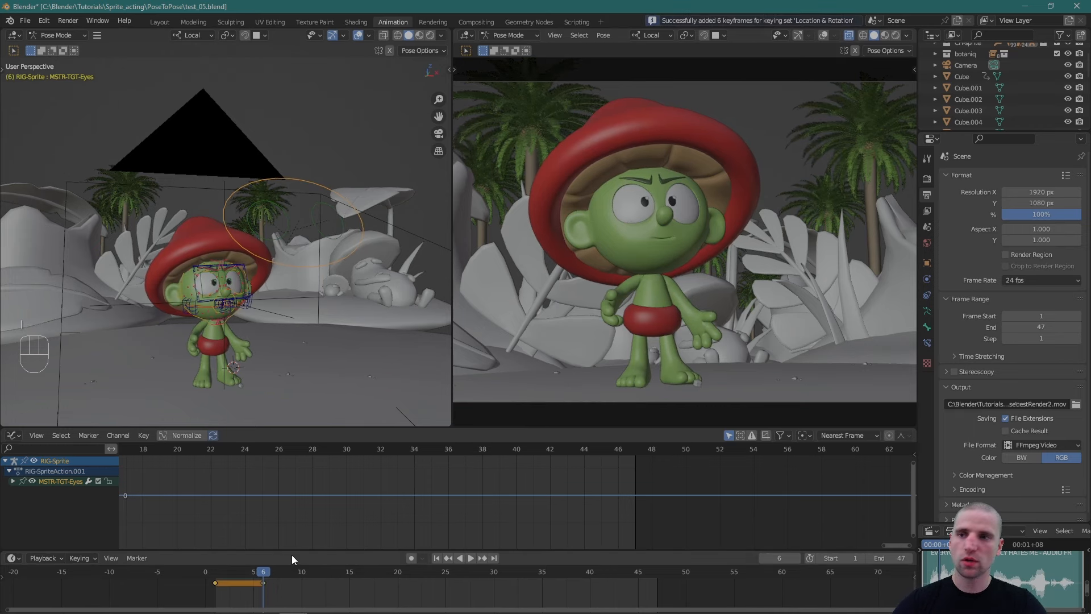
On frame 7, move the master eye target slightly upward and keyframe its location and rotation.
drag(266, 575, 270, 575)
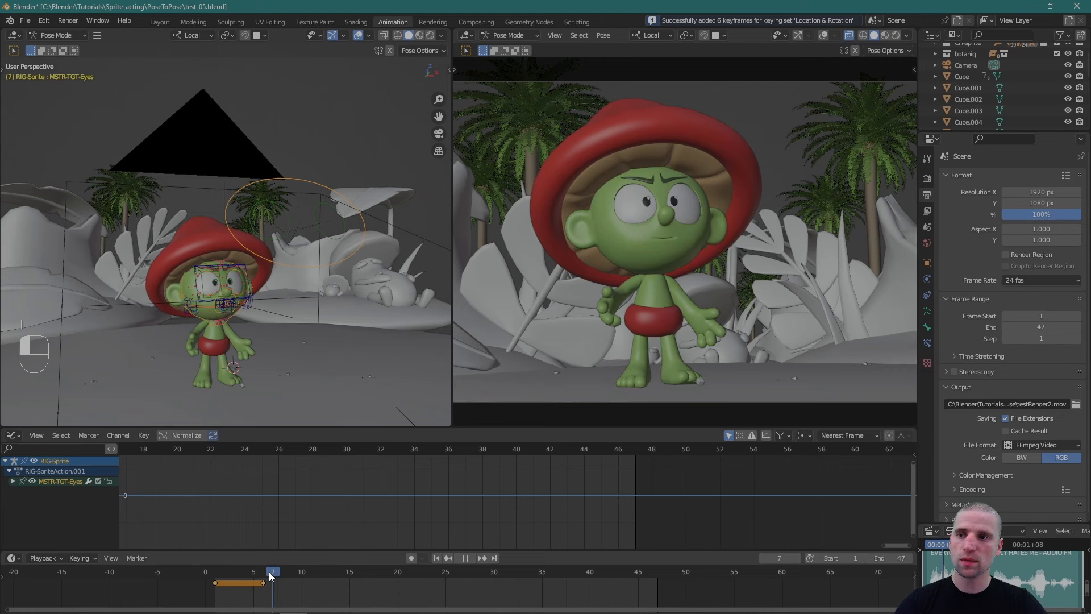
key(space)
key(g)
alt+drag(306, 154, 296, 155)
alt+right_drag(262, 206, 309, 202)
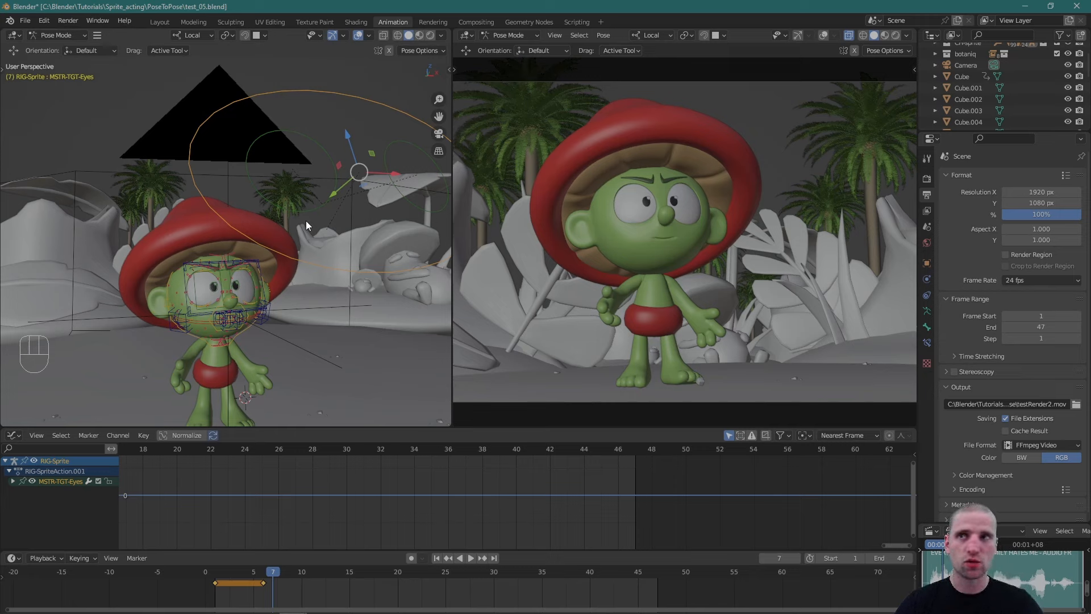
alt+right_drag(350, 338, 314, 214)
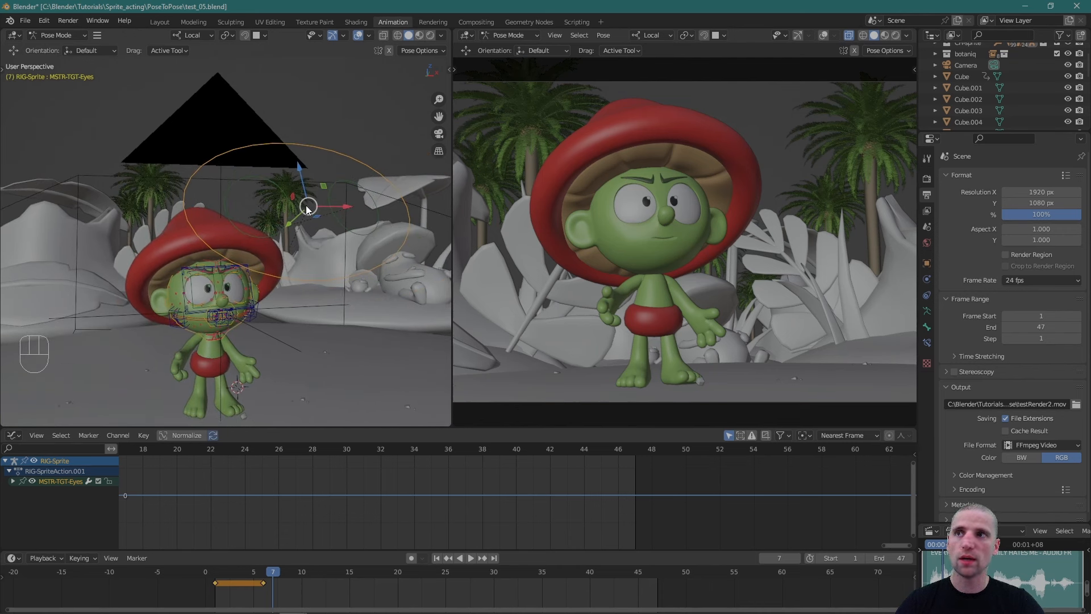
drag(307, 206, 311, 196)
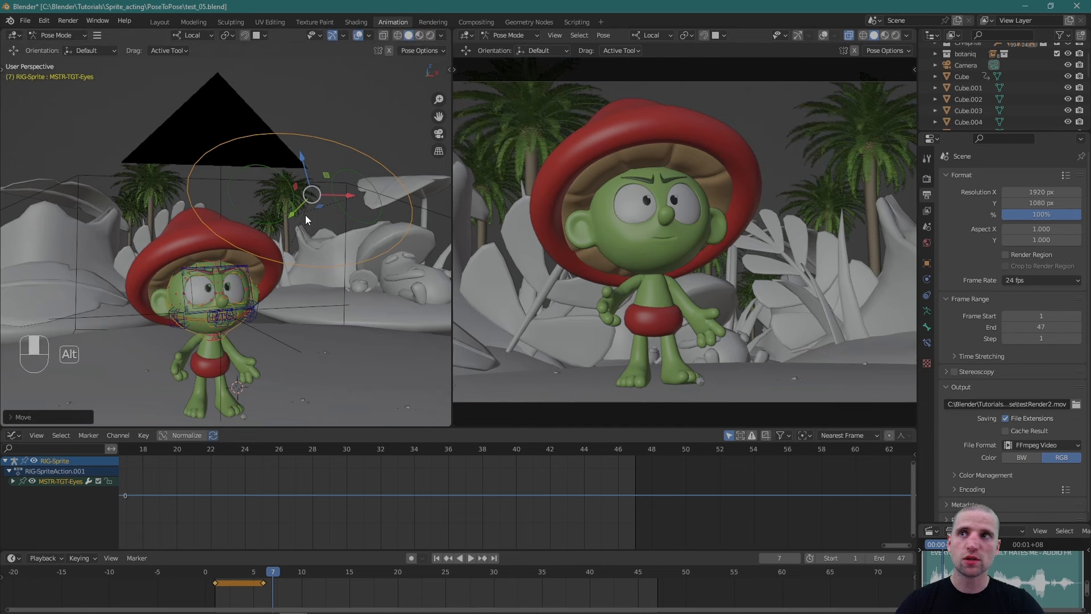
alt+right_drag(305, 215, 285, 275)
key(i)
key(w)
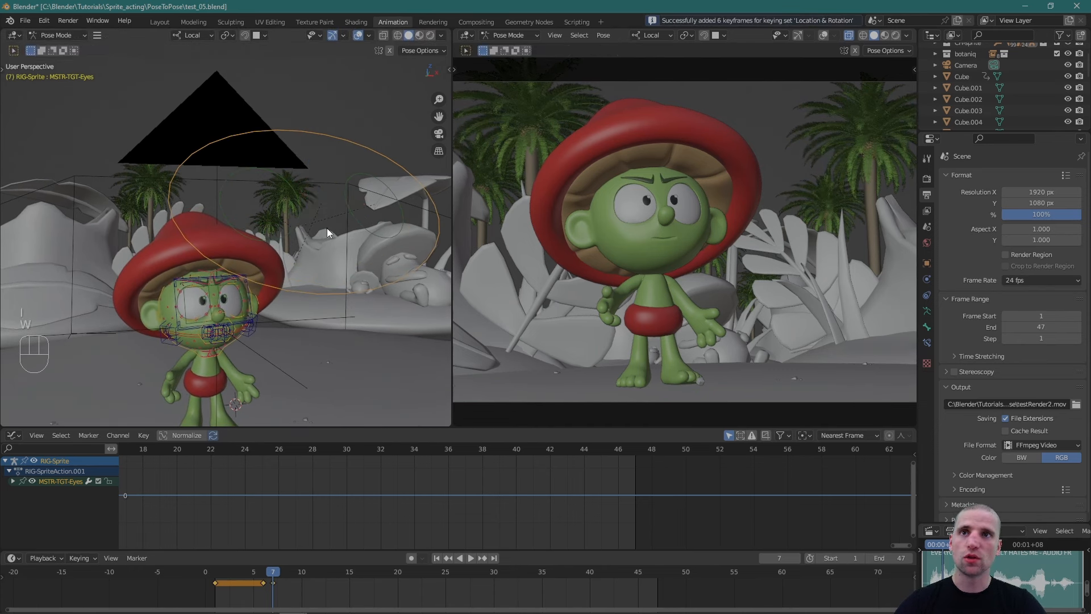
Play and scrub between frames 6 and 18, examining how the eye direction changes.
key(space)
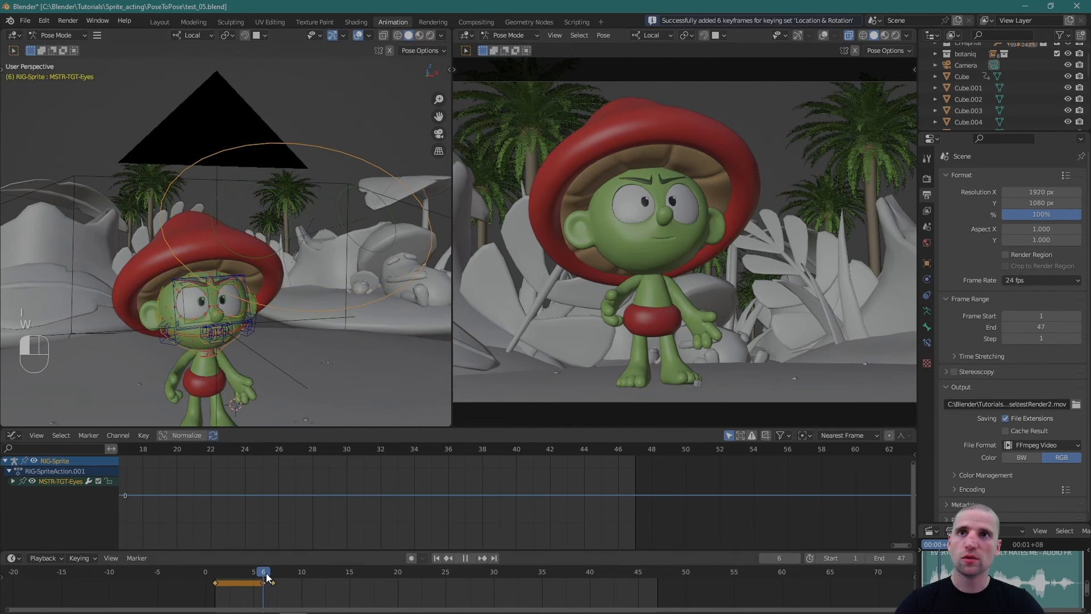
drag(271, 575, 379, 571)
key(space)
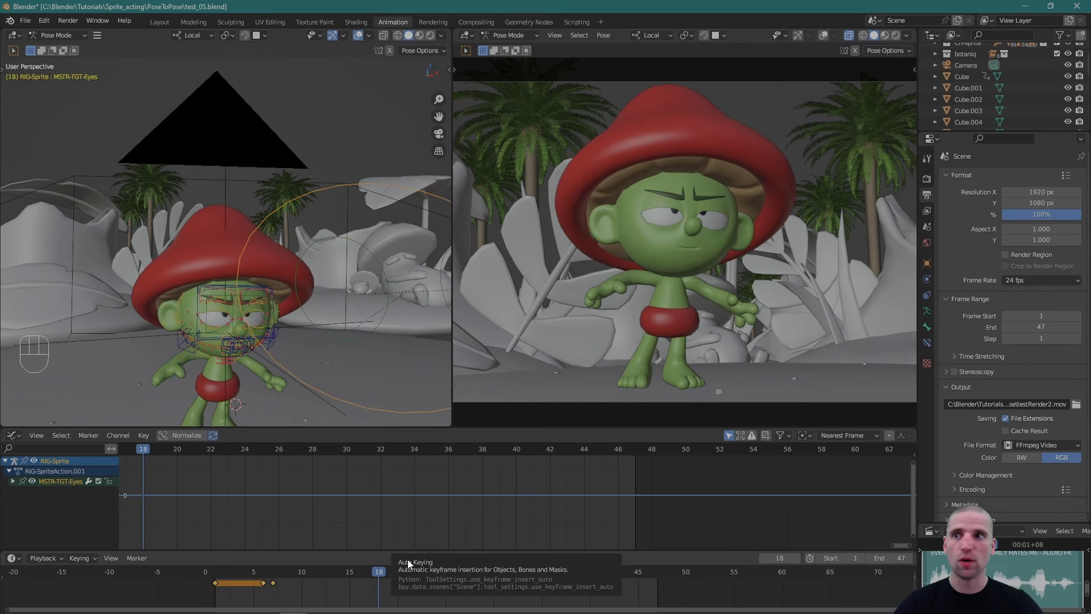
drag(376, 572, 367, 572)
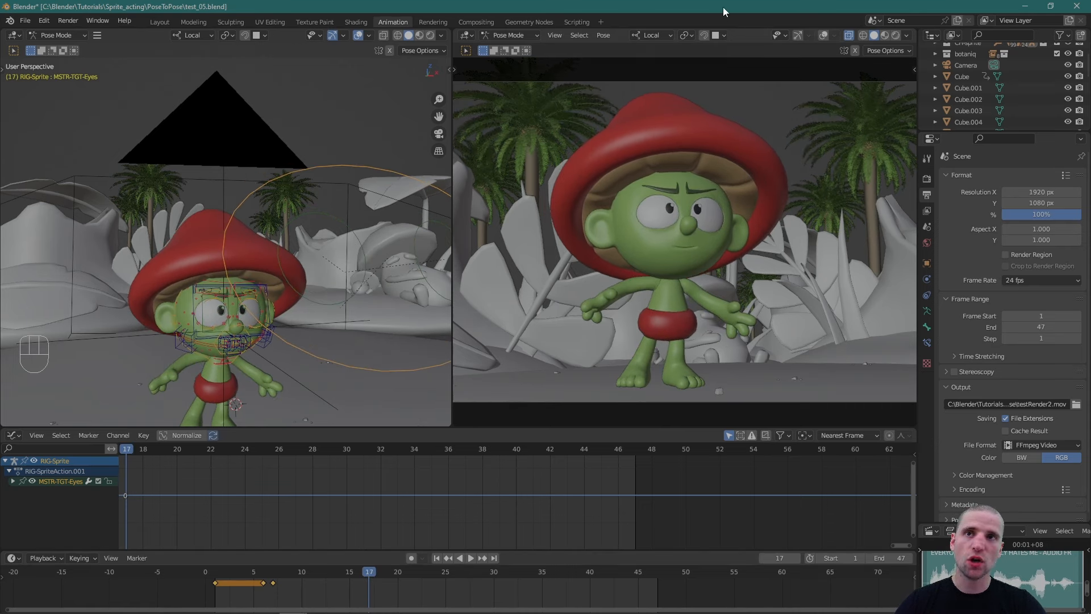
Nudge the master eye target slightly upward on frame 7, key it again, and key its held pose on frame 10.
drag(366, 571, 273, 575)
ctrl+middle_drag(290, 183, 299, 234)
key(space)
drag(369, 176, 369, 170)
key(i)
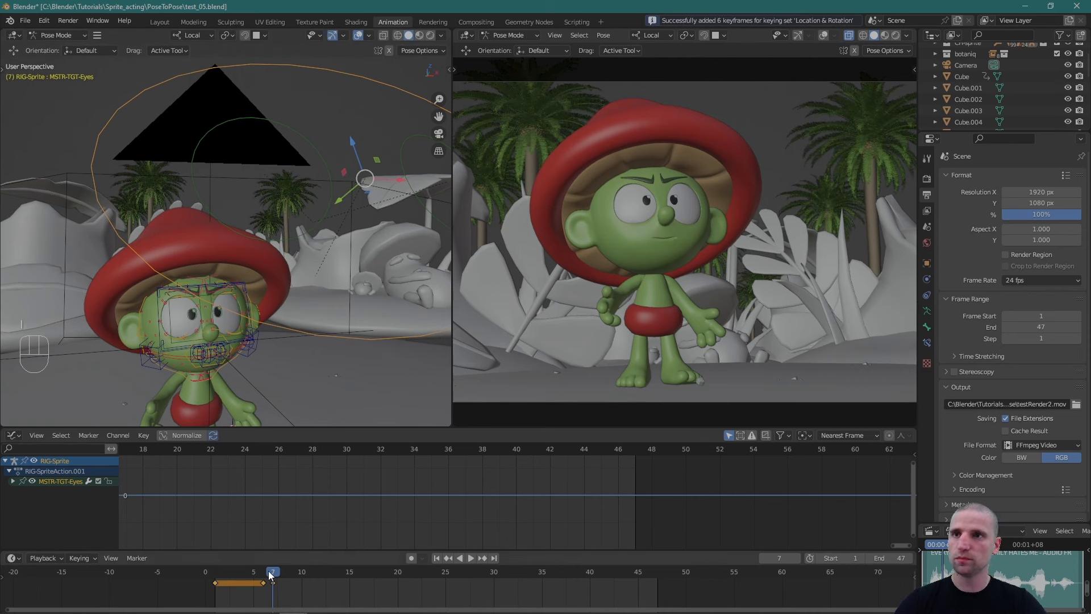
drag(269, 570, 306, 571)
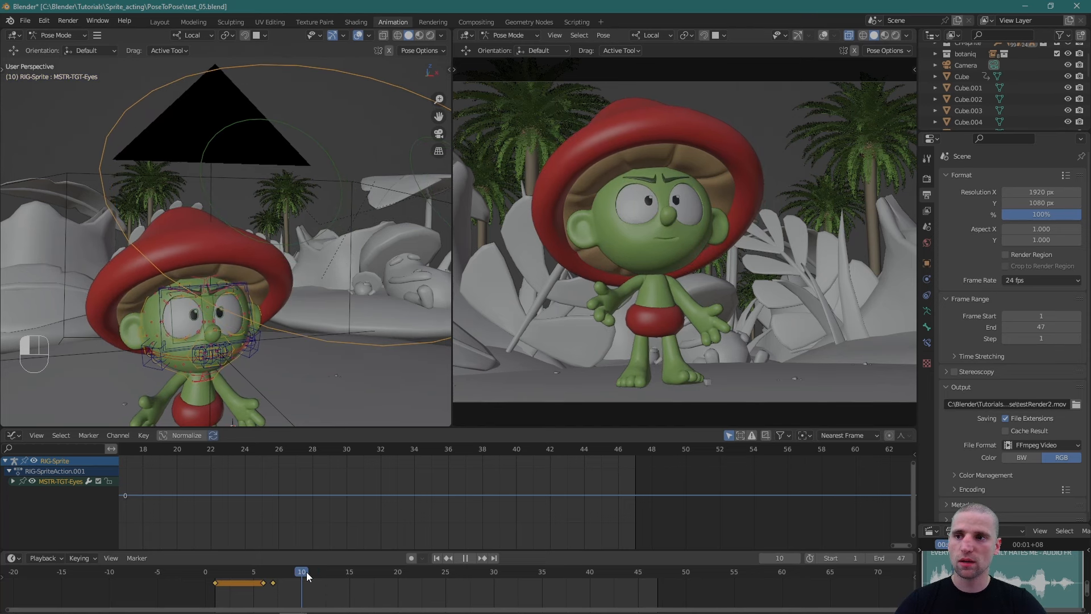
key(i)
Raise the master eye target slightly on frame 13, keyframe it, and shift that keyframe to frame 15.
key(space)
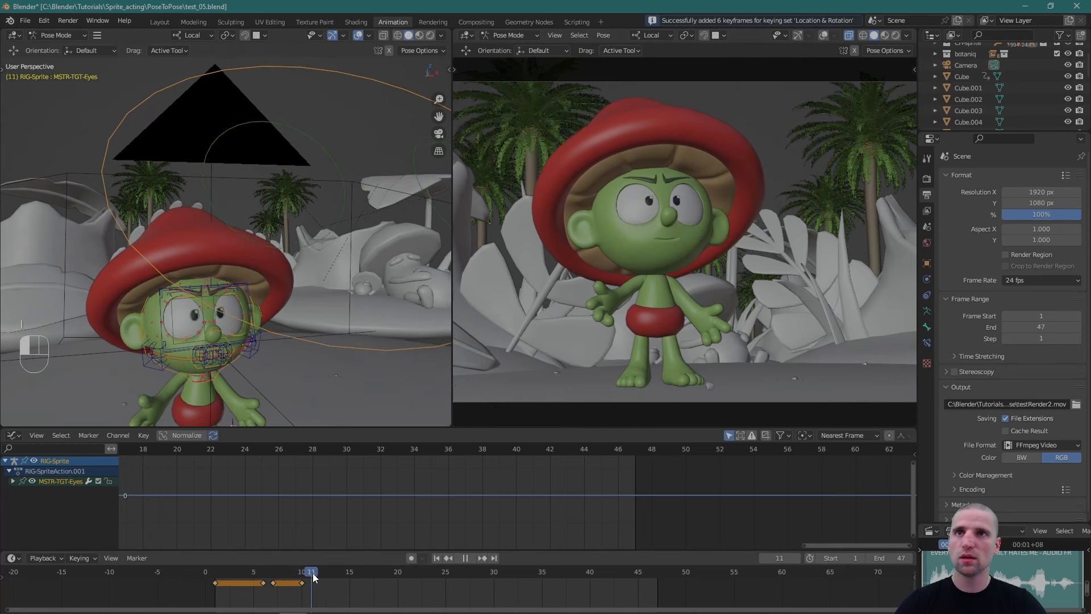
drag(325, 574, 331, 571)
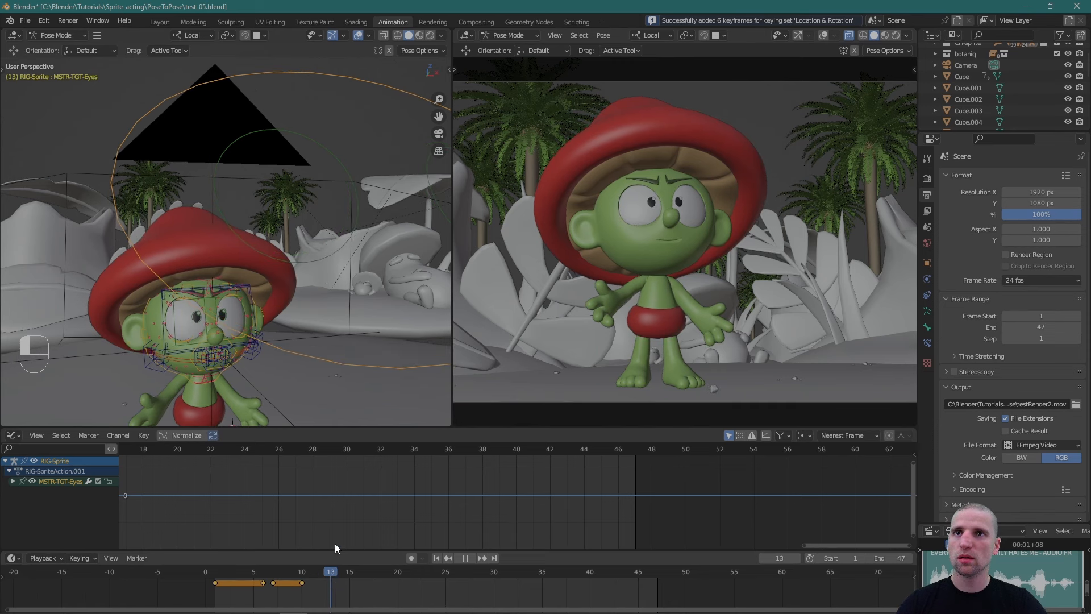
alt+right_drag(291, 222, 288, 220)
drag(351, 226, 349, 210)
key(i)
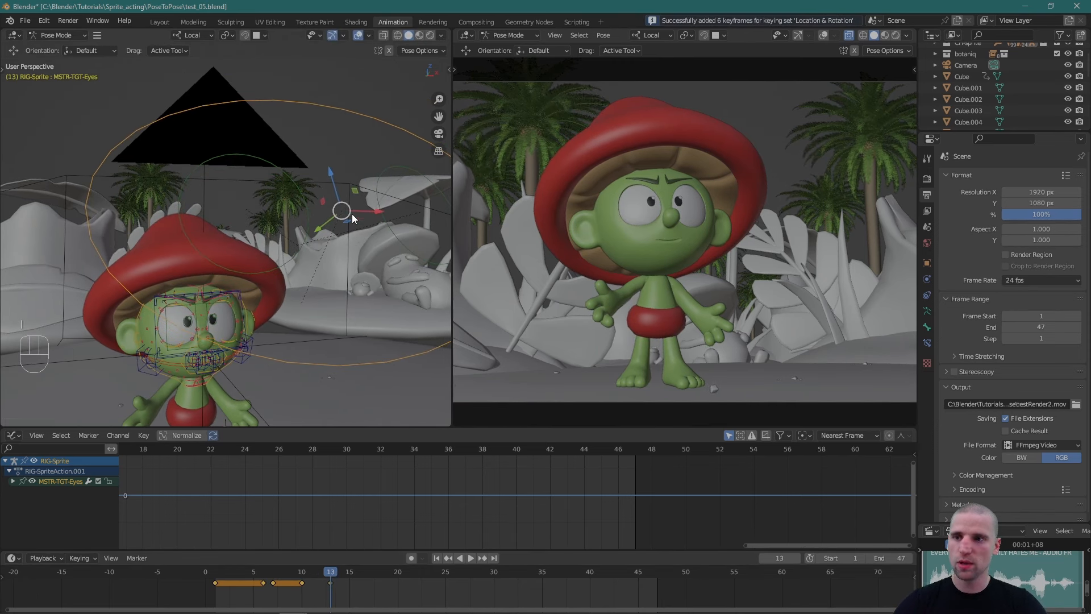
drag(309, 602, 331, 591)
click(331, 582)
key(g)
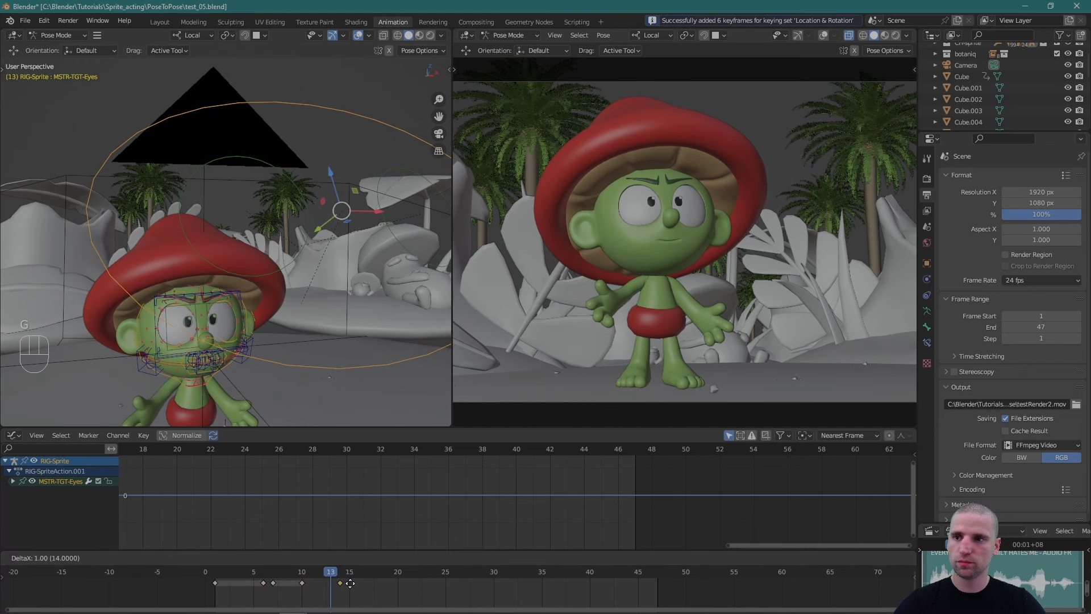
click(351, 584)
On frame 17, move the master eye target slightly up and sideways and keyframe its location and rotation.
key(space)
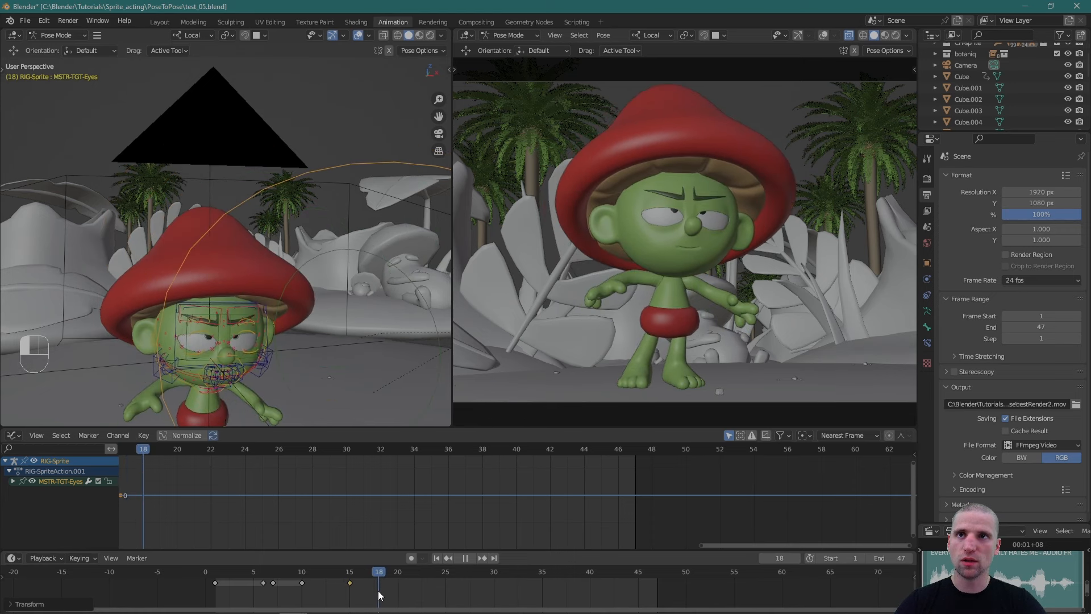
key(space)
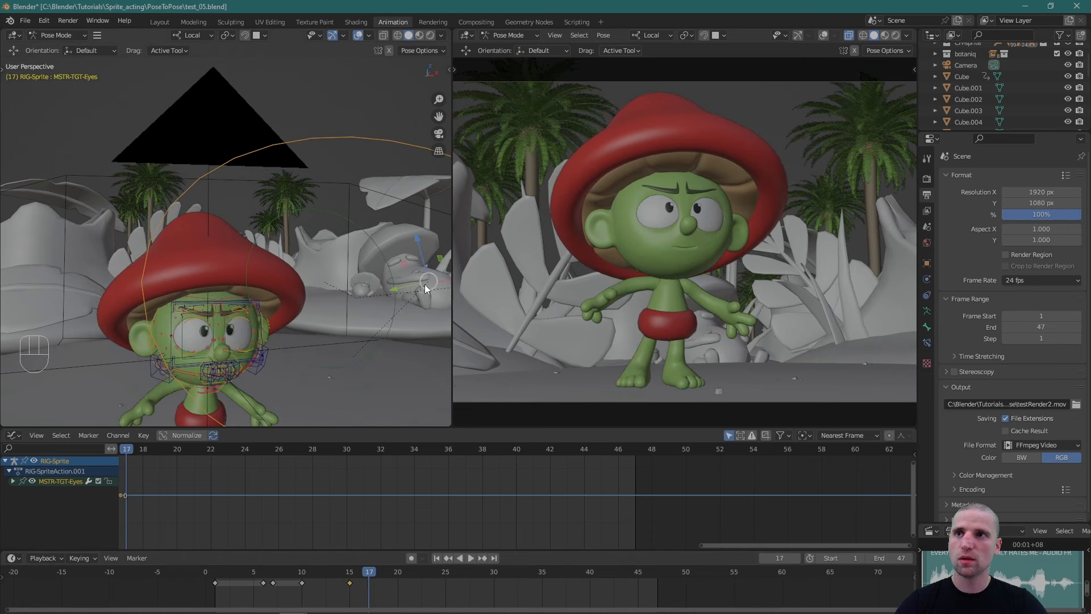
drag(424, 284, 436, 274)
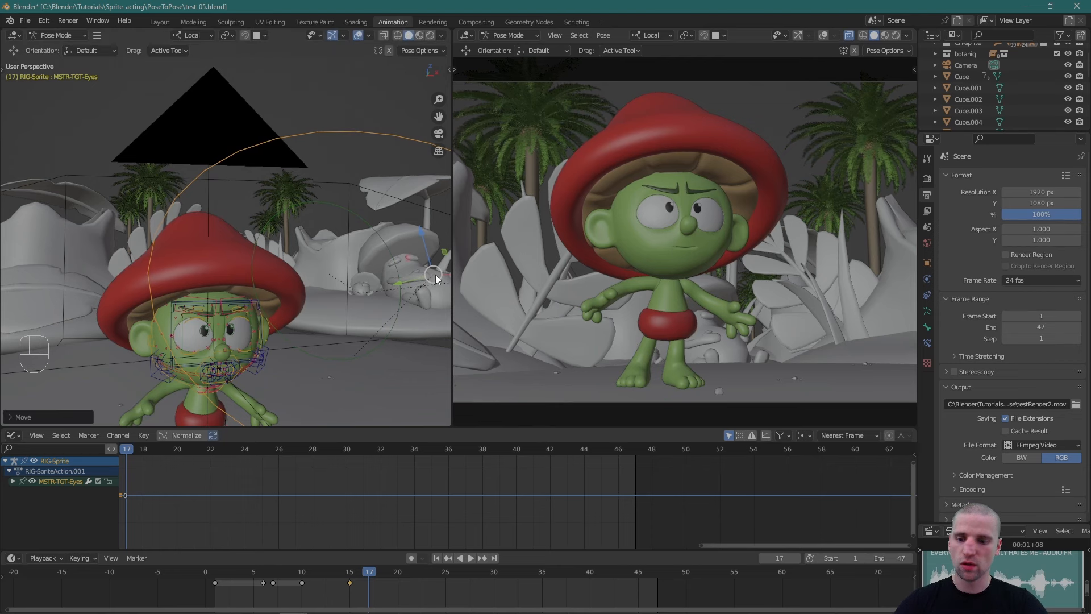
key(i)
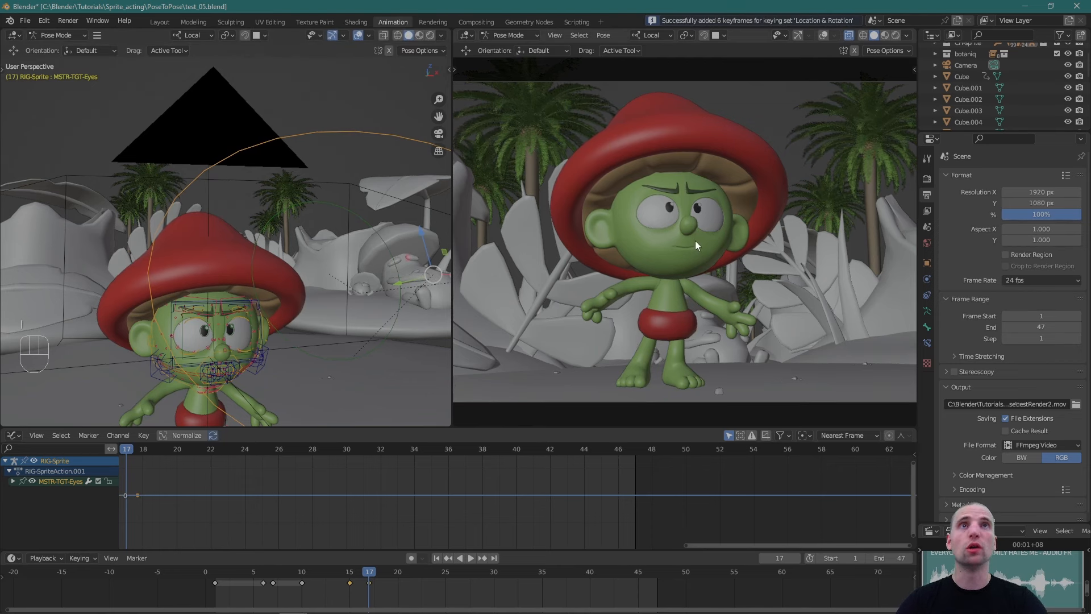
Lower the master eye target control on frame 18 to redirect the half-closed eyes' gaze.
alt+right_drag(351, 340, 298, 194)
mouse_move(369, 584)
mouse_down()
mouse_move(312, 579)
mouse_move(391, 579)
mouse_move(381, 578)
mouse_up()
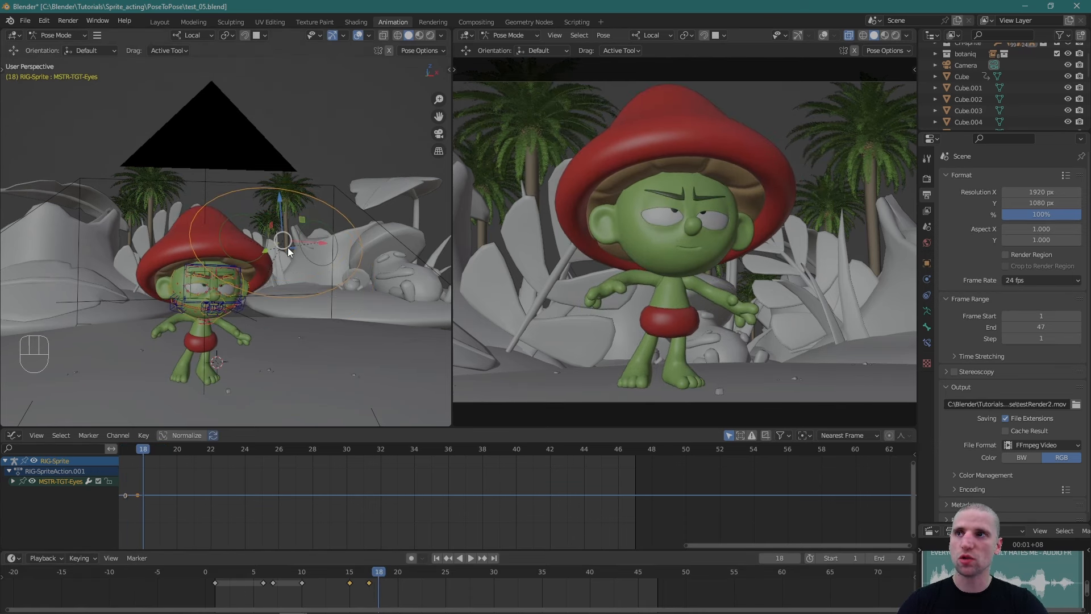
drag(283, 240, 279, 277)
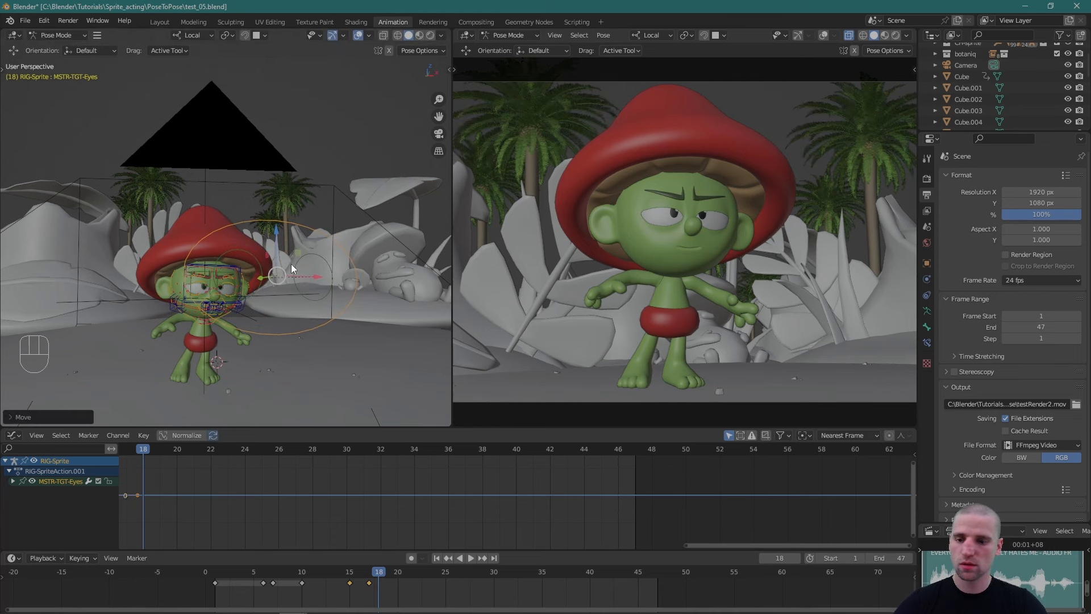
Keyframe the eye target control at frame 18 and play back the animation.
key(i)
click(379, 570)
key(space)
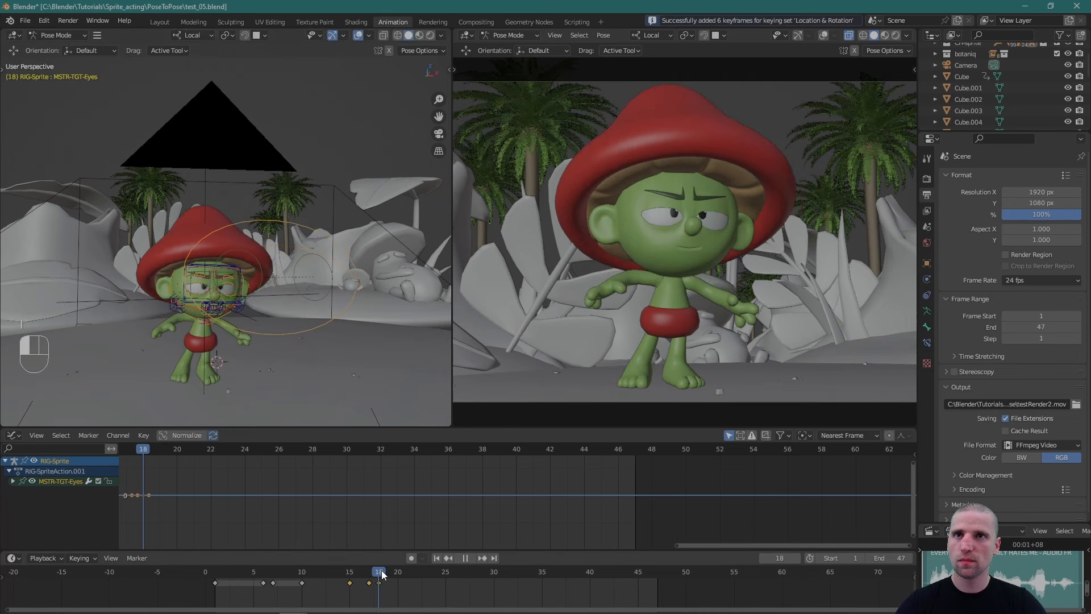
Reposition the eye target control at frame 44 and keyframe it there.
drag(385, 571, 628, 604)
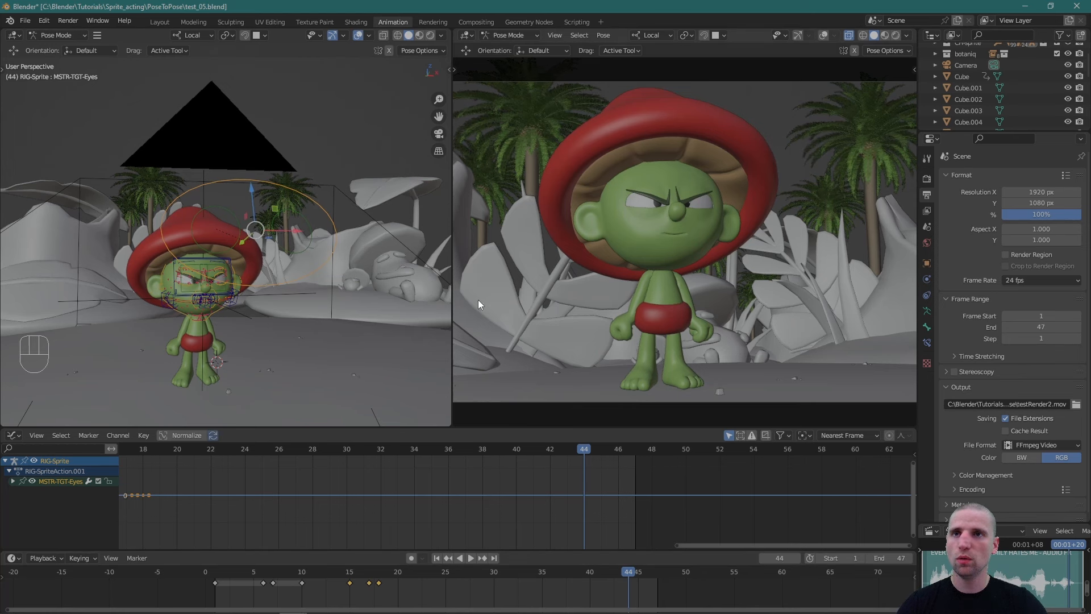
alt+drag(290, 247, 275, 220)
key(g)
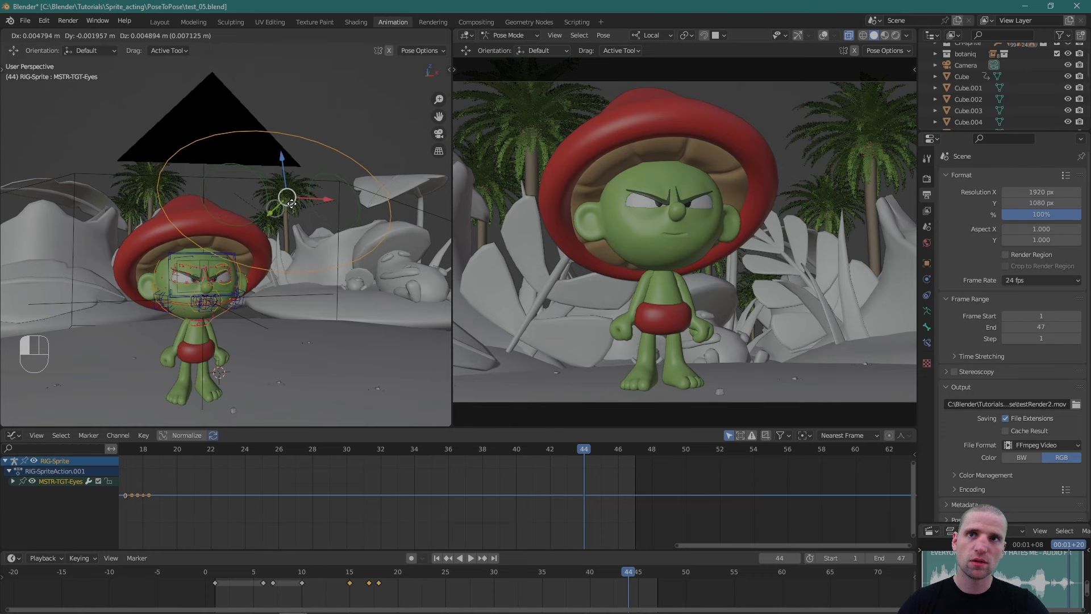
drag(290, 204, 283, 200)
key(i)
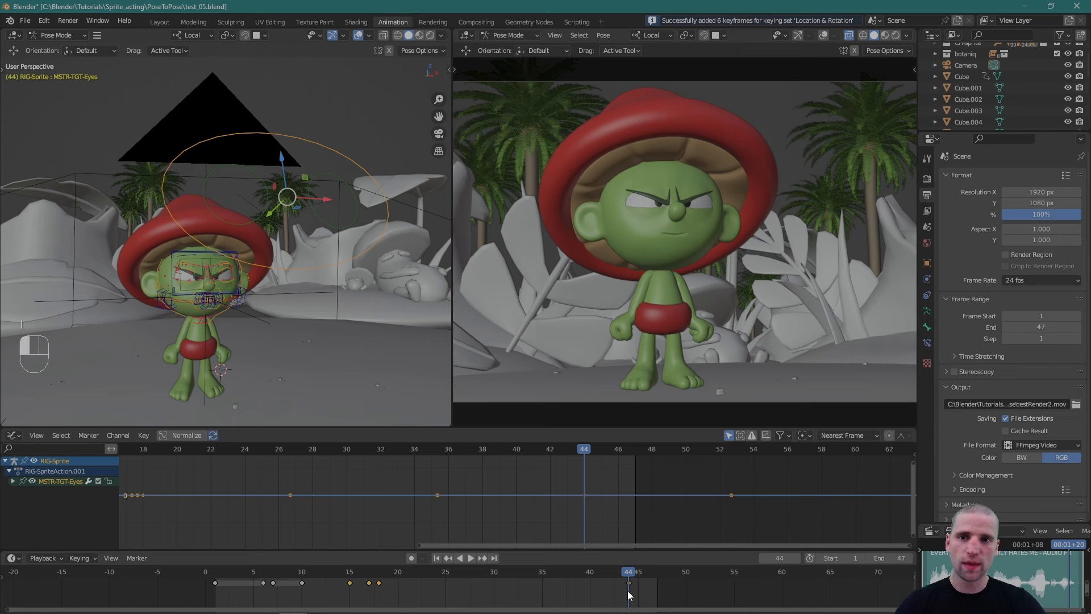
Move the eye target keyframe at frame 44 earlier, to frame 34.
click(629, 583)
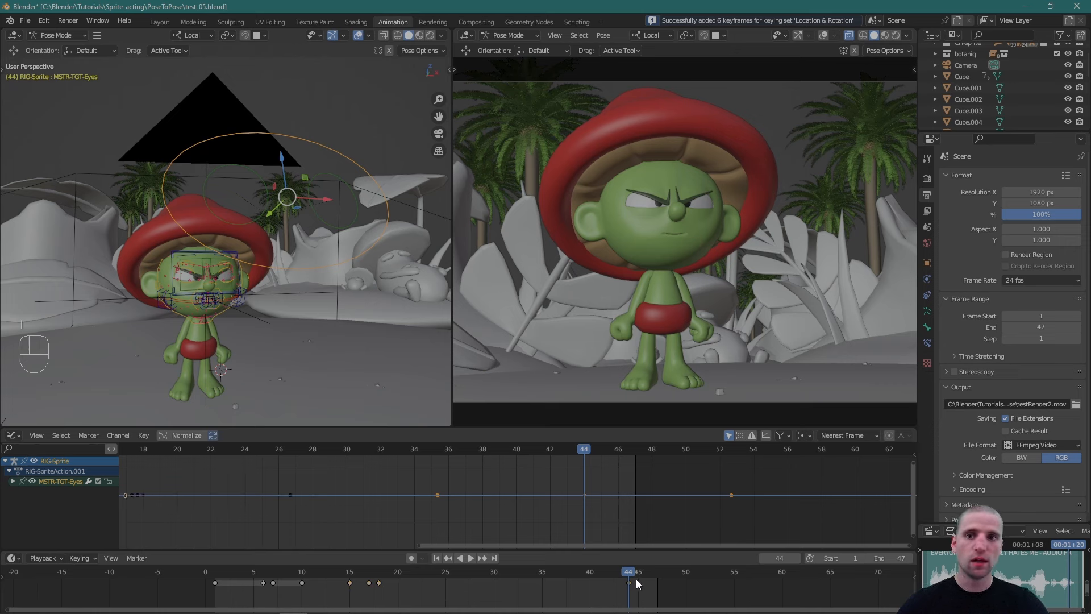
key(g)
click(536, 588)
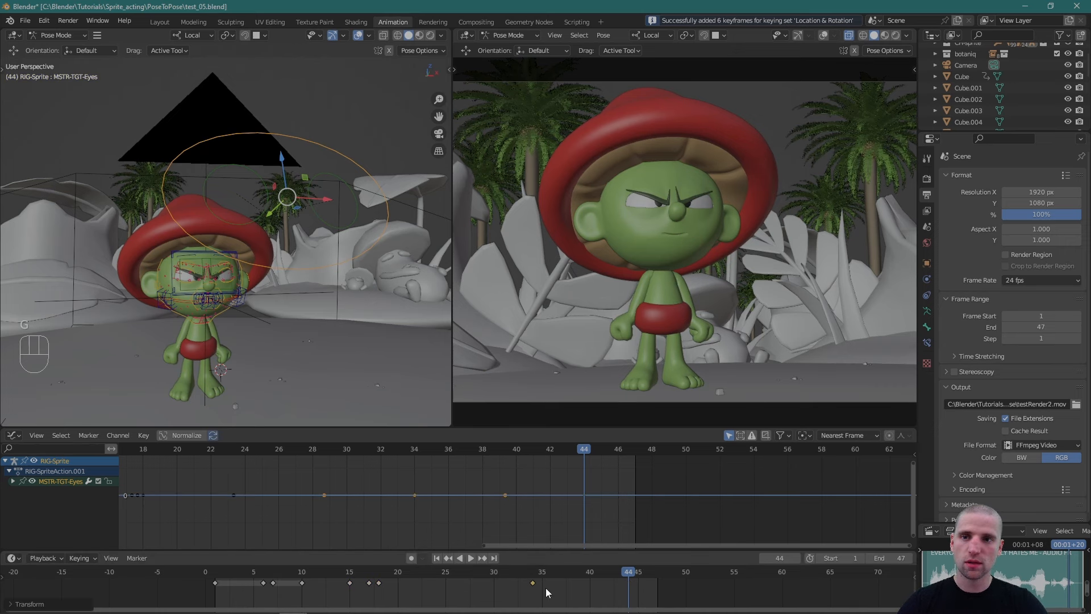
Keyframe the eye target at frame 38, and lower and keyframe it at frame 36.
drag(534, 571, 564, 566)
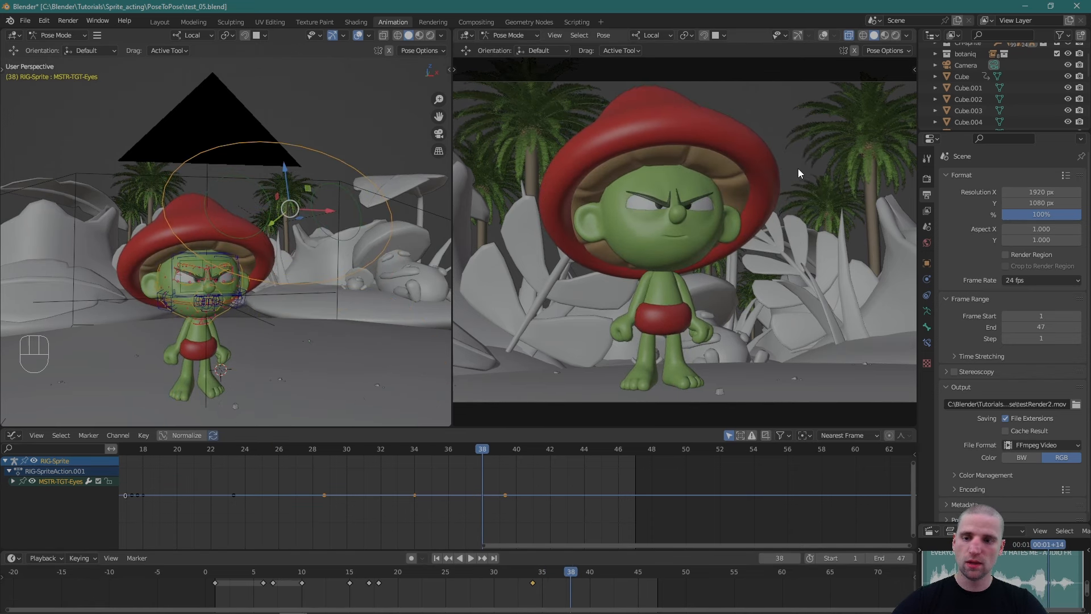
key(i)
click(537, 573)
drag(536, 575, 553, 575)
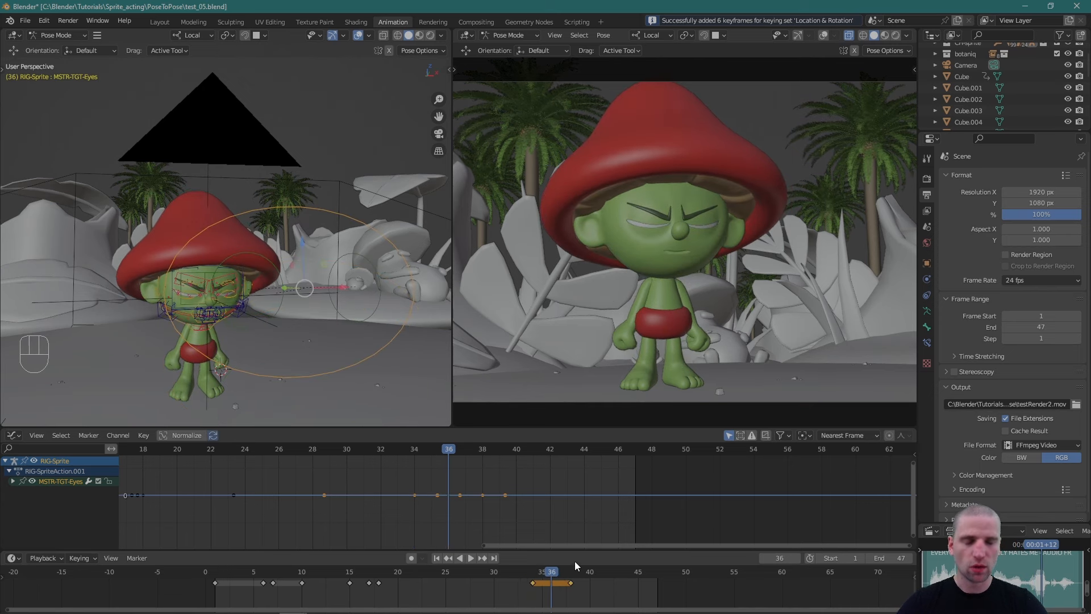
drag(306, 289, 306, 351)
key(i)
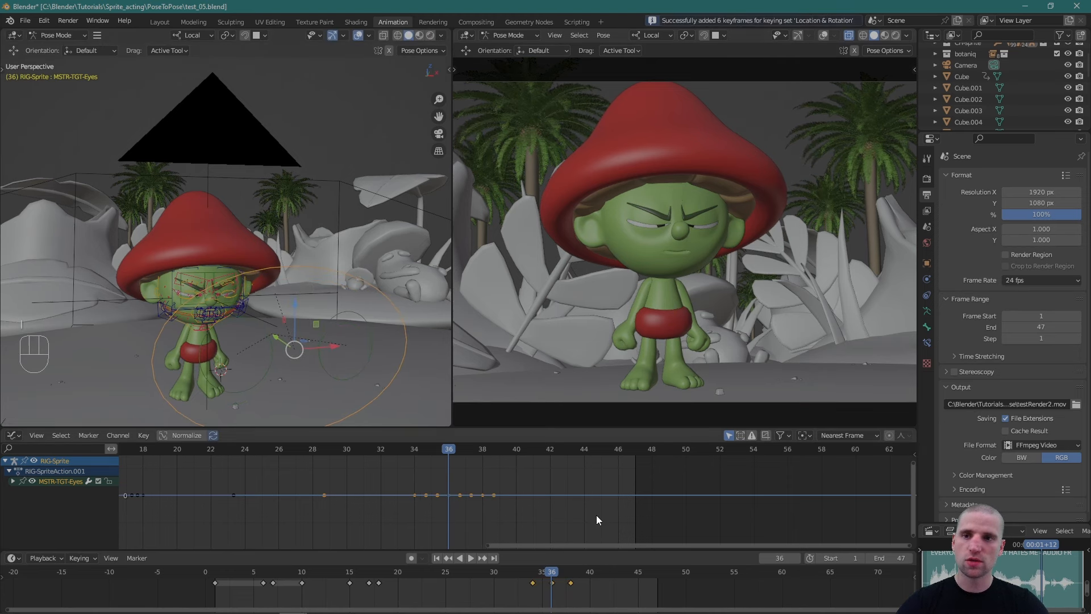
Raise the eye target slightly at frame 37, keyframe it and play back the animation.
mouse_move(555, 580)
mouse_down()
mouse_move(596, 583)
mouse_move(545, 581)
mouse_move(585, 591)
mouse_move(560, 591)
mouse_up()
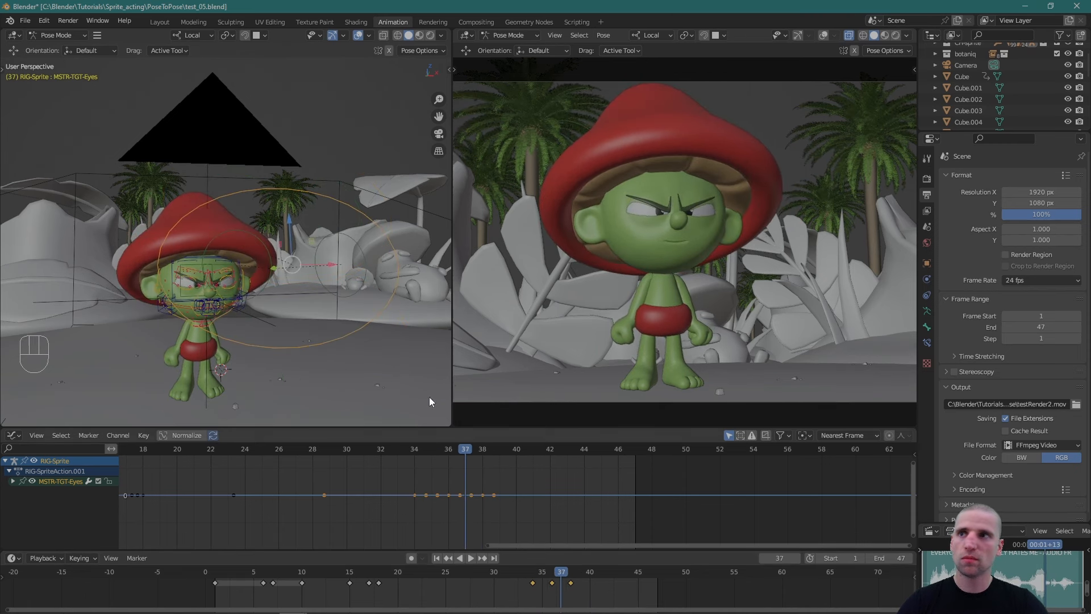
mouse_move(292, 265)
mouse_down()
mouse_move(292, 219)
mouse_move(296, 251)
mouse_up()
key(i)
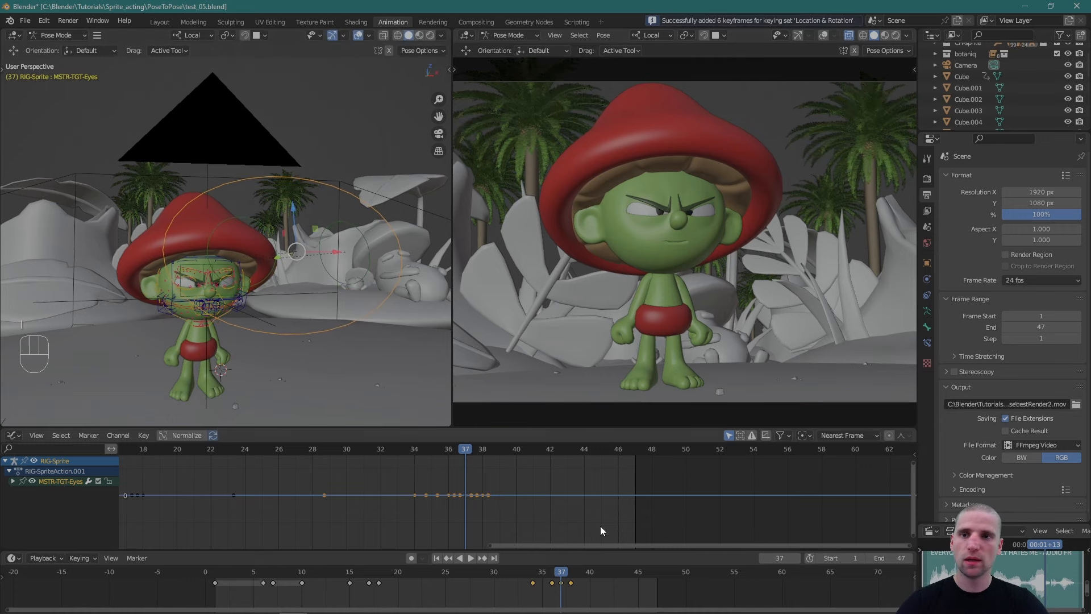
key(space)
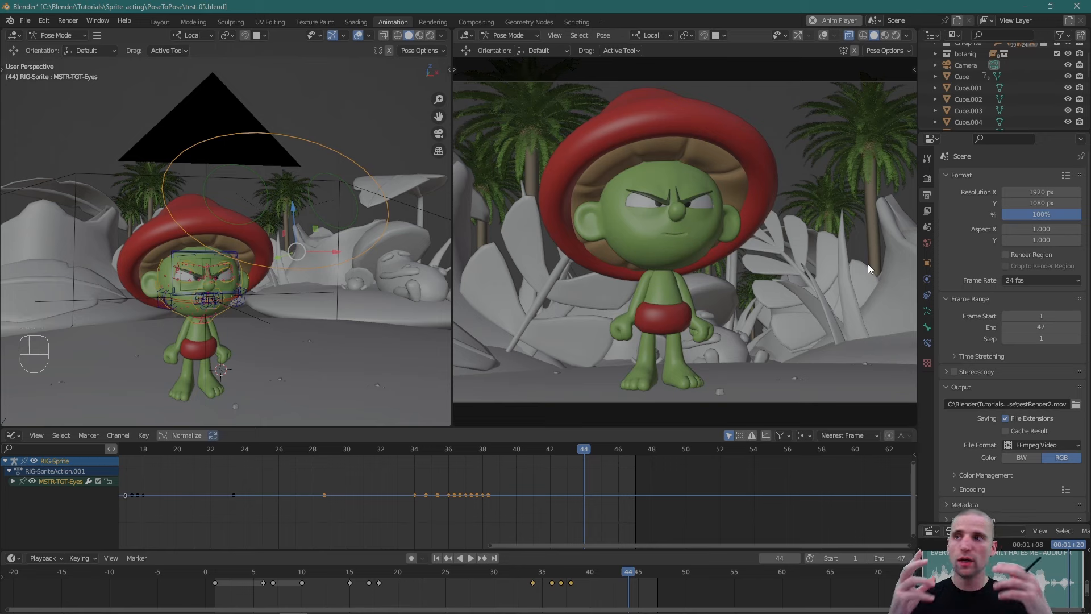
key(w)
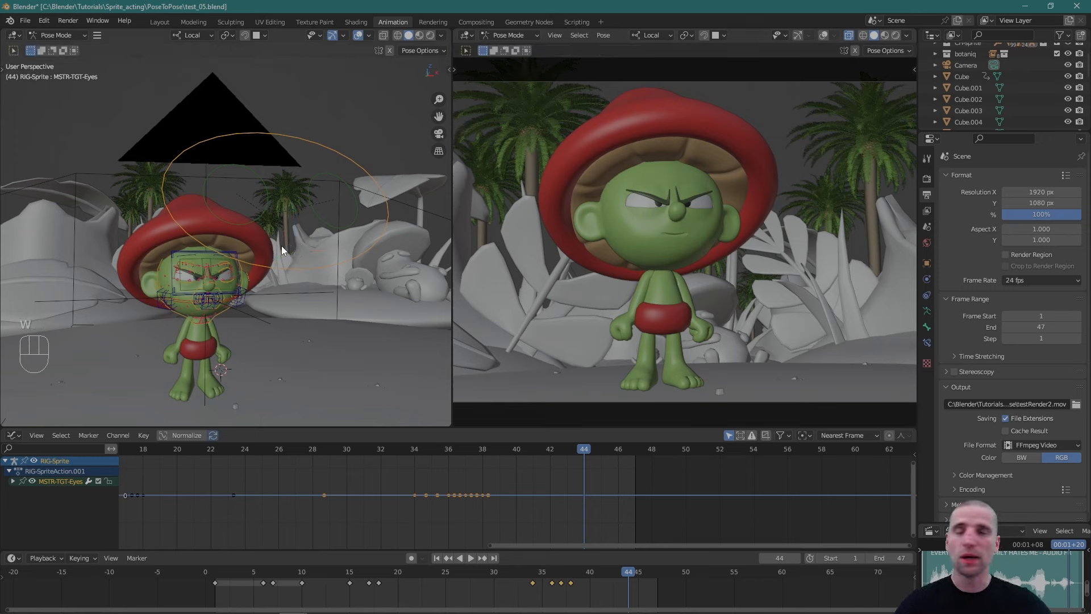
alt+drag(301, 325, 288, 343)
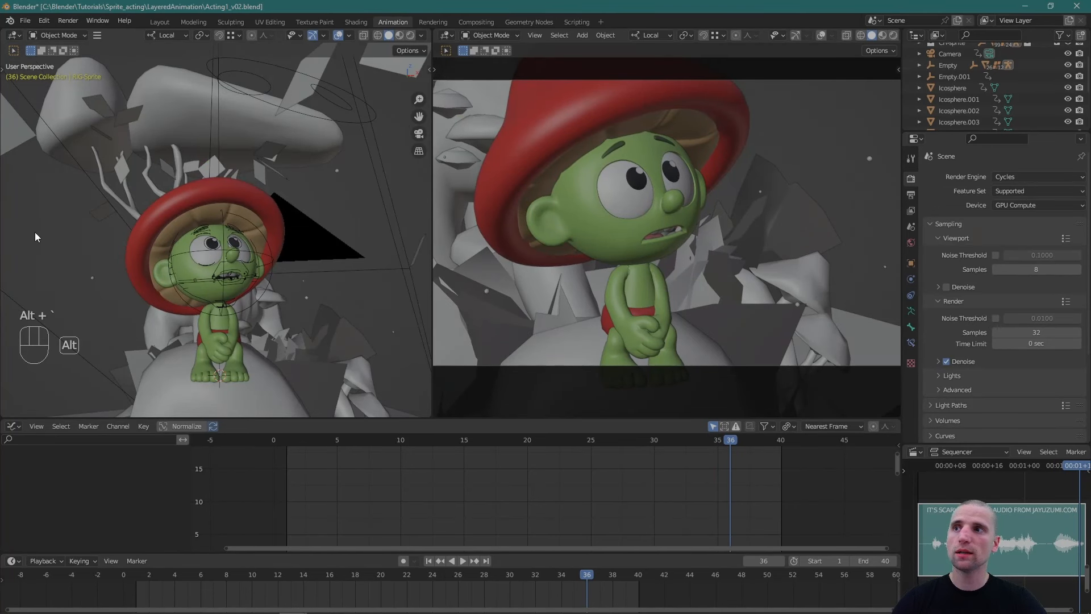
Select the character's rig in Acting1_v02.blend, enter Pose Mode and select all visible face controls.
scroll(124, 261, up, 3)
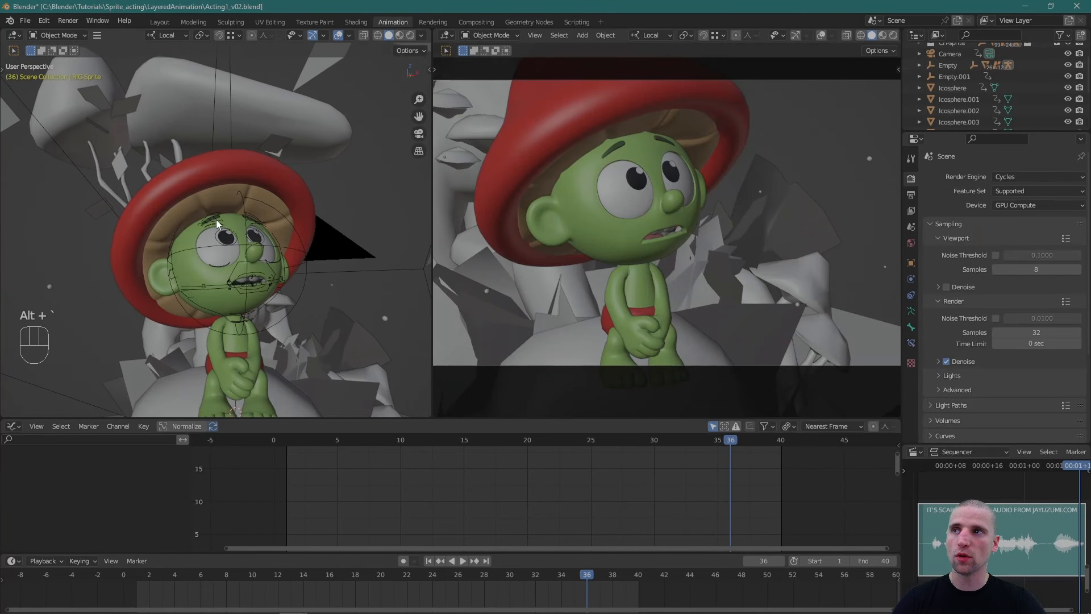
click(216, 219)
scroll(217, 228, up, 1)
key(ctrl+Tab)
key(a)
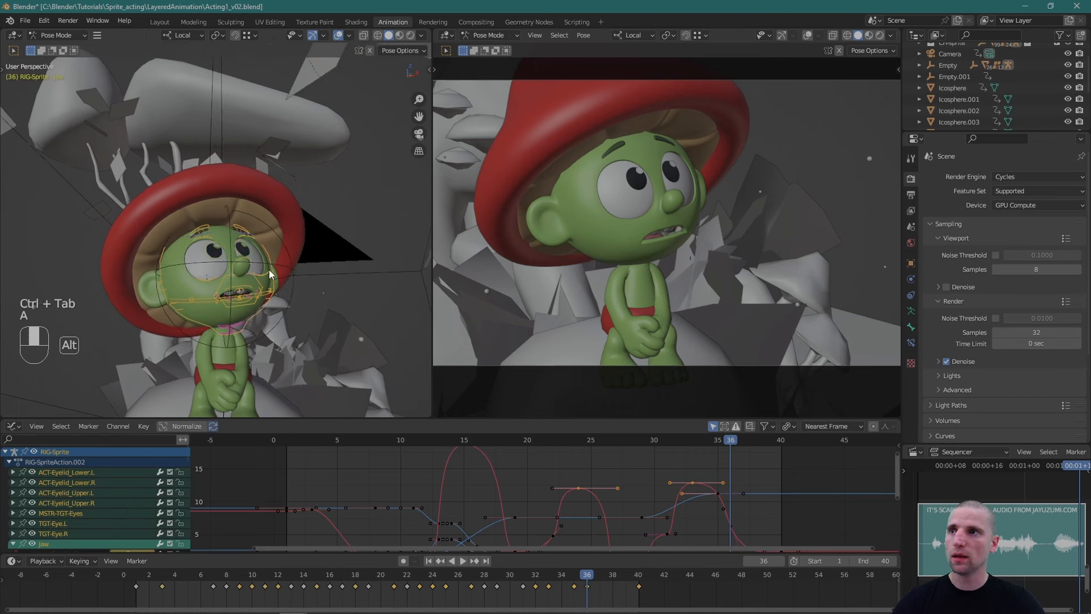
Delete all existing keyframes of the selected face controls and go to frame 1.
middle_drag(269, 269, 283, 271)
key(a)
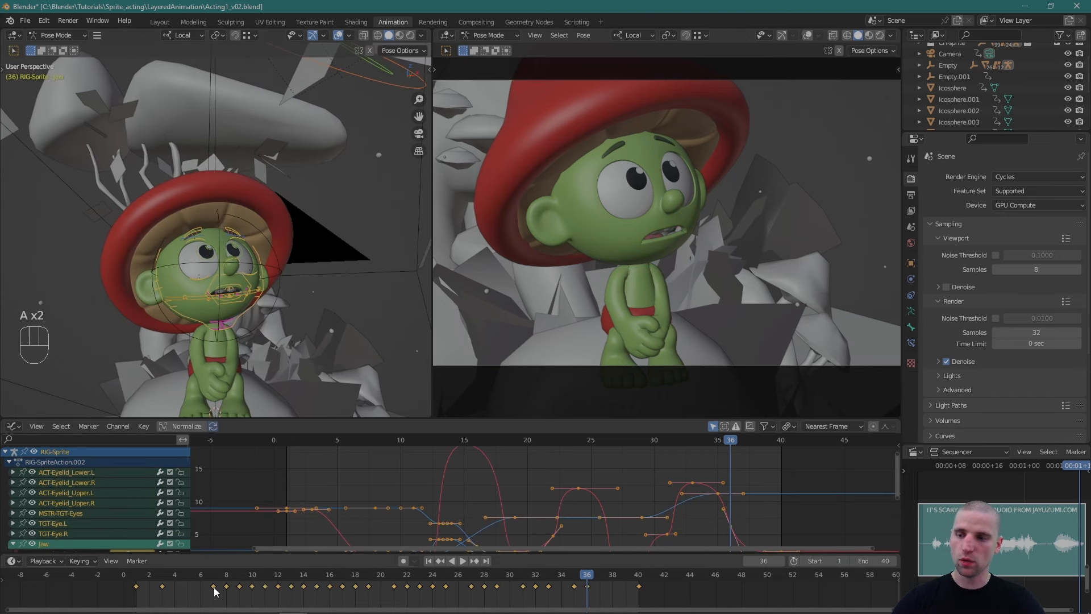
key(x)
click(206, 568)
Play and scrub through the shot to review the body animation without facial motion.
key(space)
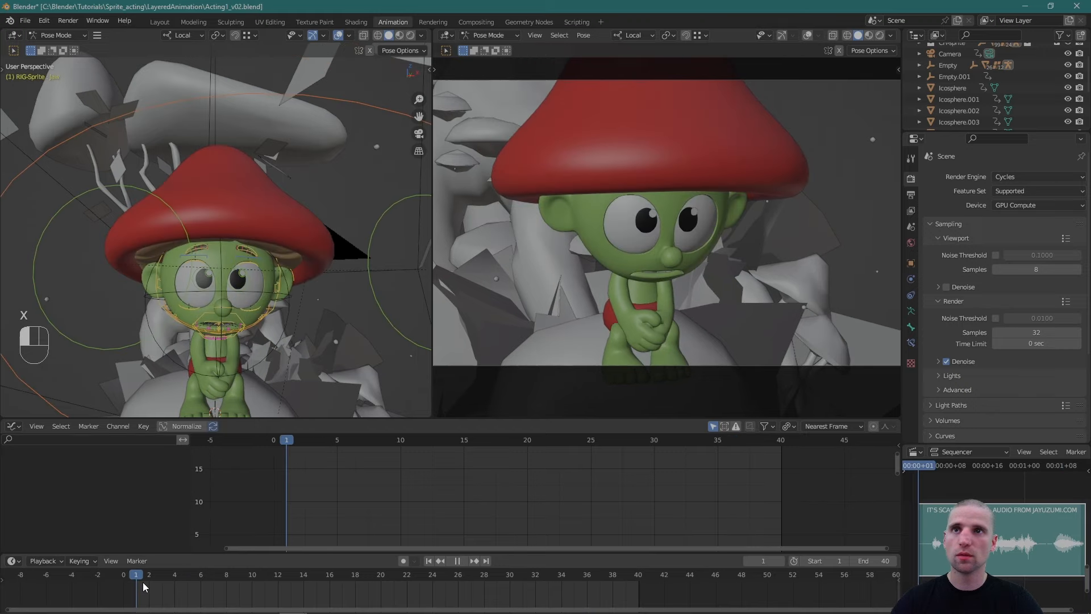
drag(142, 582, 728, 571)
key(Escape)
middle_drag(273, 221, 235, 253)
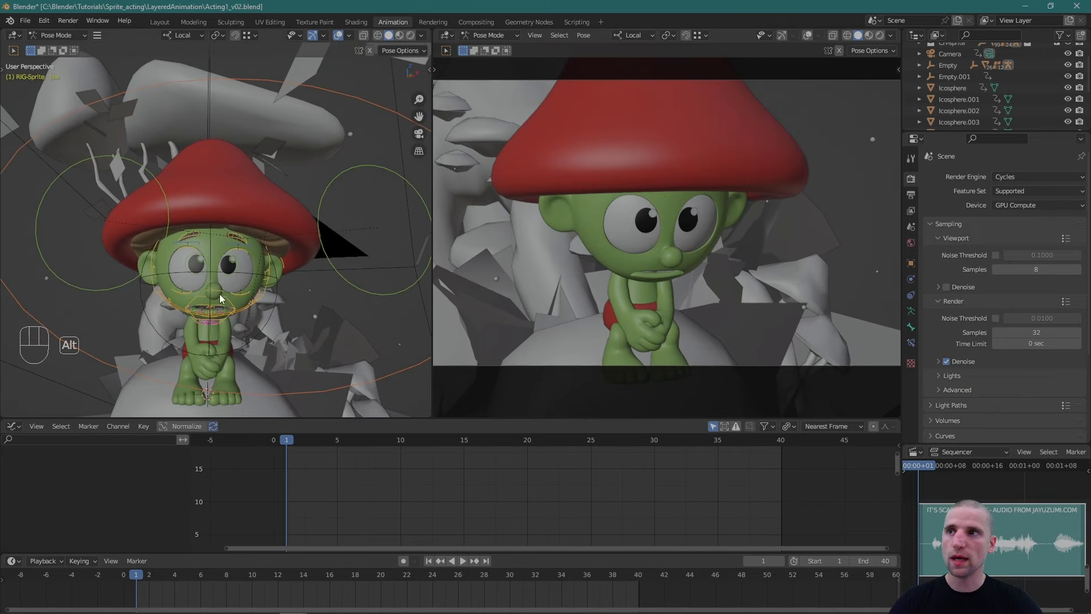
key(space)
scroll(219, 294, up, 5)
scroll(288, 227, down, 2)
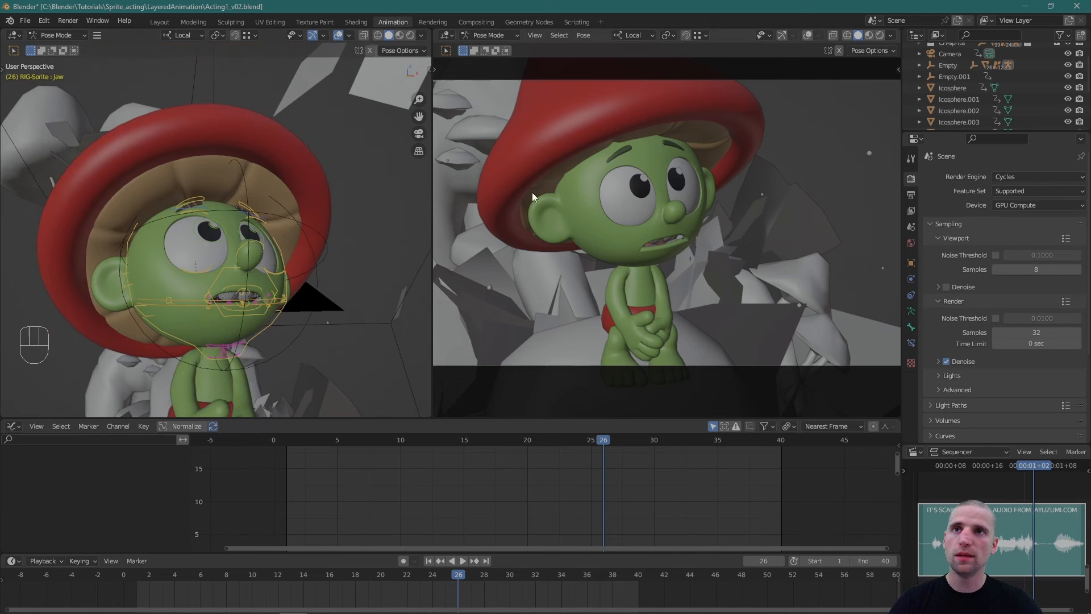
scroll(253, 261, down, 2)
Keyframe location, rotation and scale of all face controls at frame 25 and at frame 5.
alt+drag(253, 261, 278, 262)
click(456, 575)
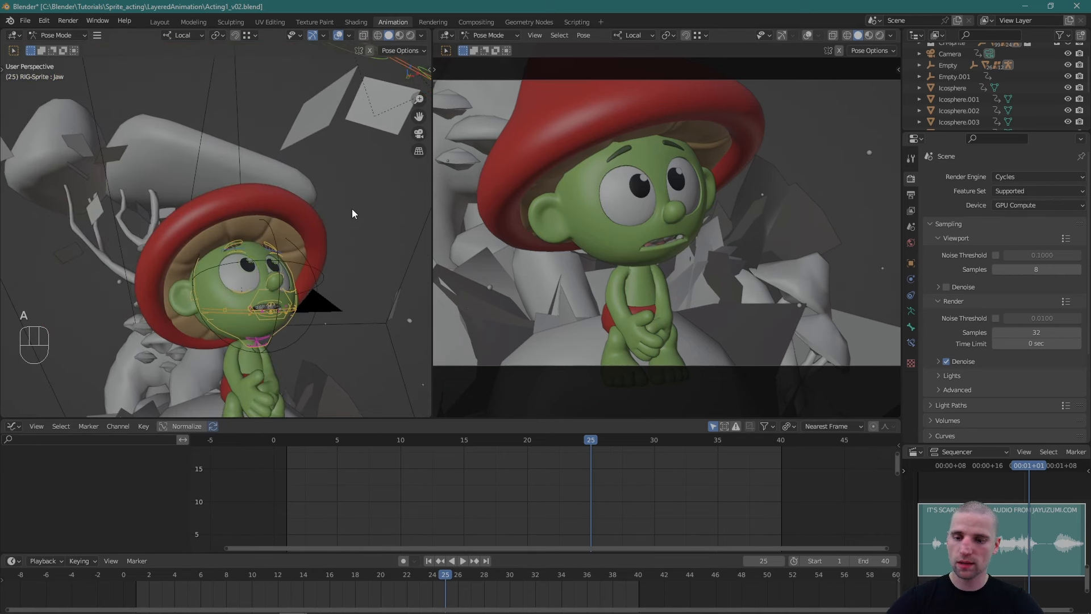
key(i)
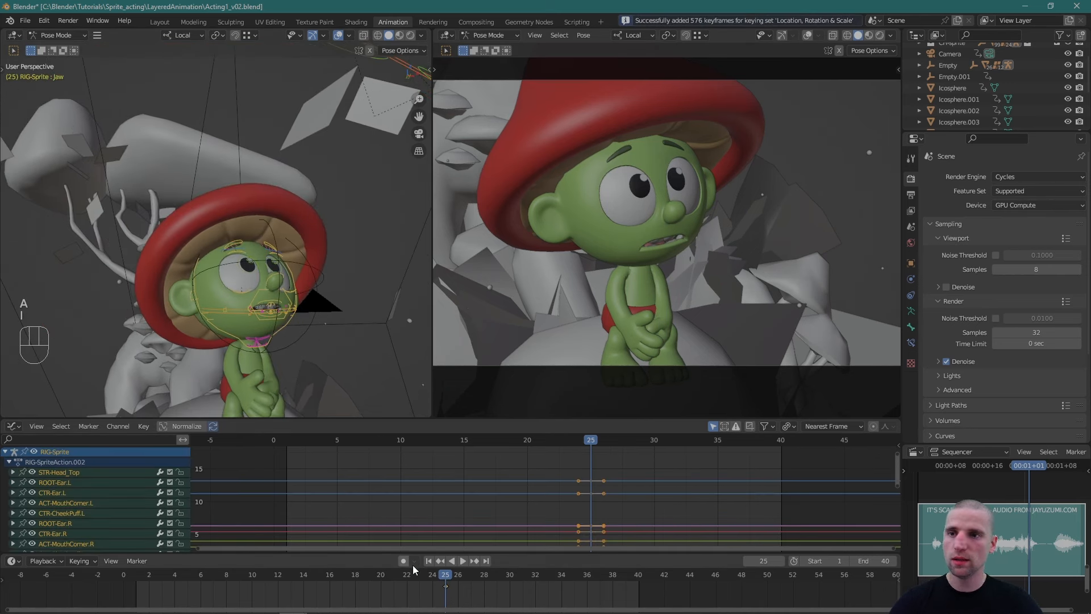
drag(414, 570, 191, 580)
middle_drag(330, 308, 305, 319)
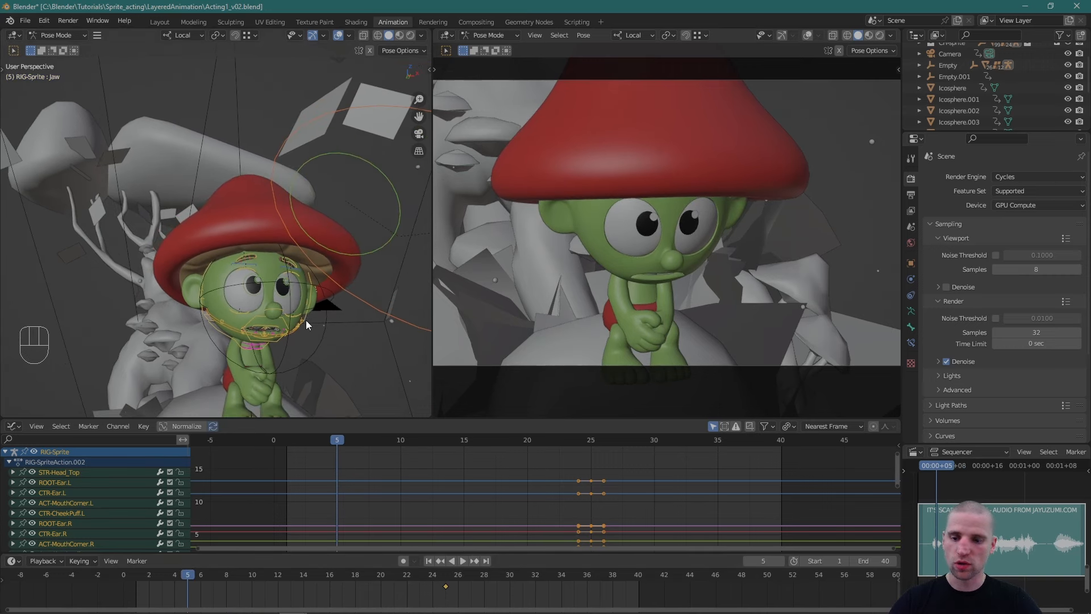
key(i)
Lower and rotate the character's right upper eyelid control at frame 5 and keyframe it.
scroll(304, 235, up, 2)
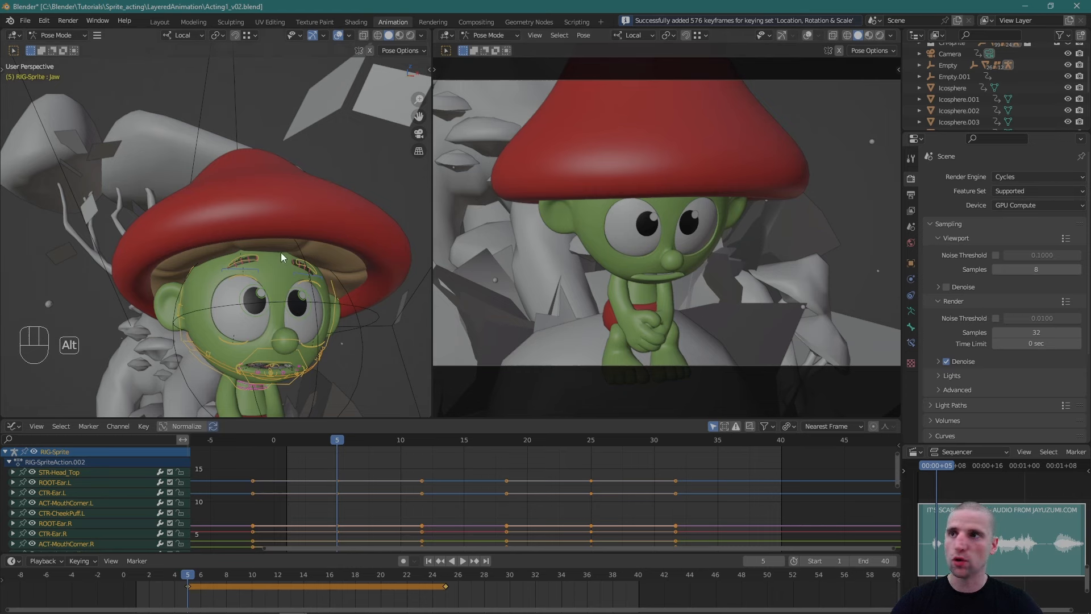
scroll(281, 252, up, 4)
key(alt+a)
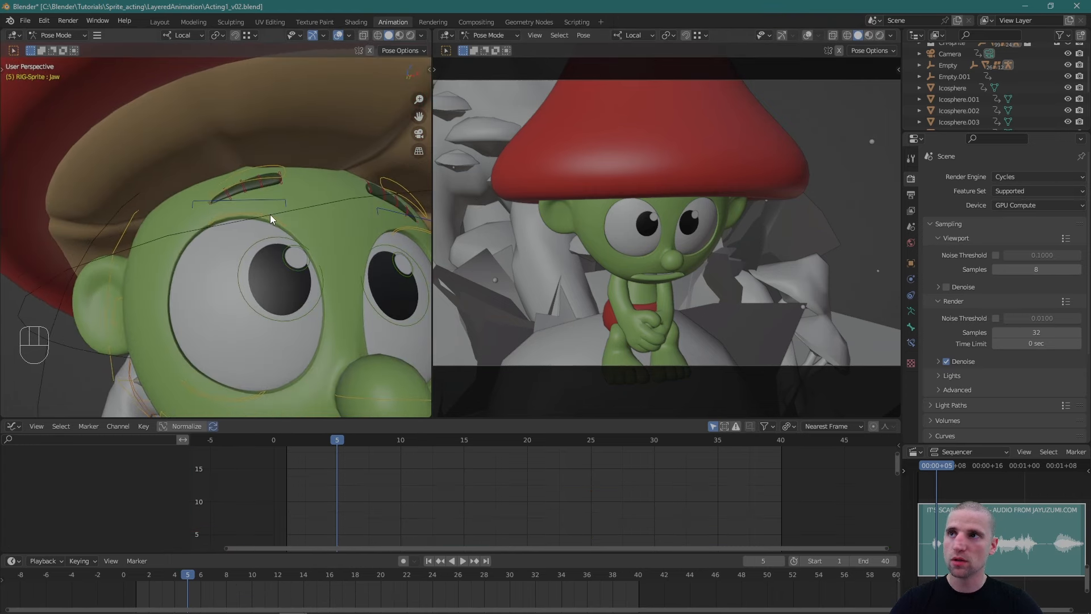
click(275, 218)
key(space)
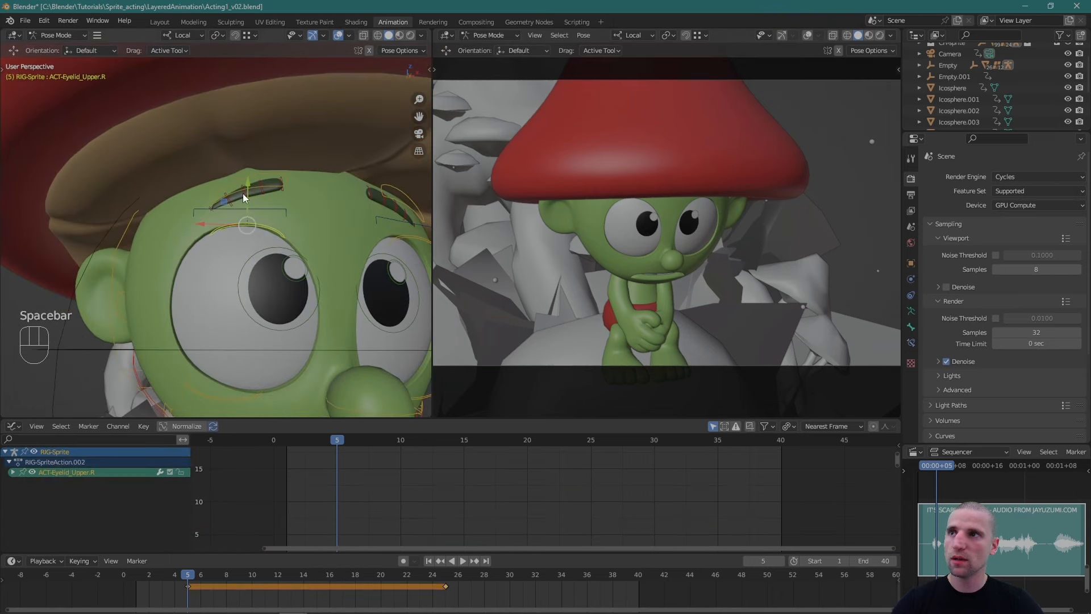
drag(248, 185, 230, 225)
key(g)
key(shift+z)
key(space)
drag(263, 282, 262, 282)
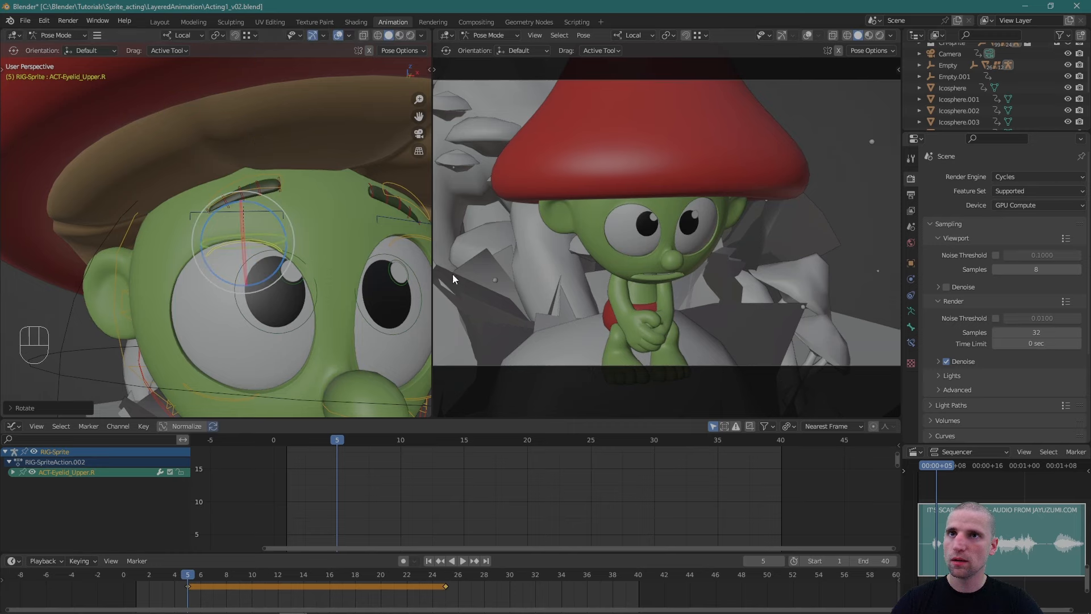
alt+drag(365, 297, 293, 270)
key(i)
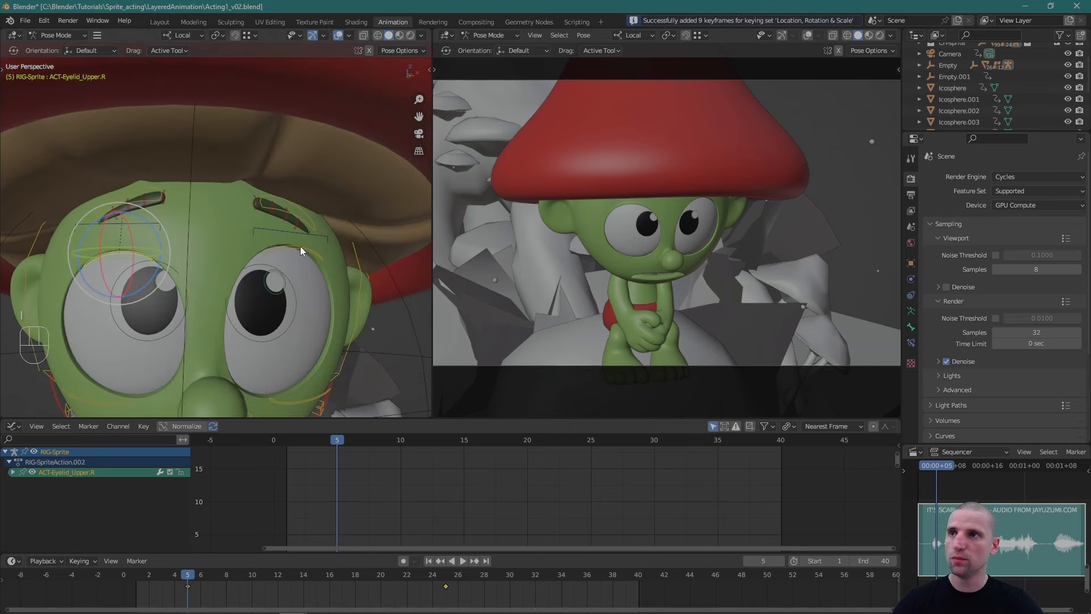
Lower and rotate the character's left upper eyelid control at frame 5 and keyframe it.
click(305, 247)
key(space)
alt+drag(354, 303, 319, 306)
drag(277, 199, 278, 212)
drag(254, 233, 244, 238)
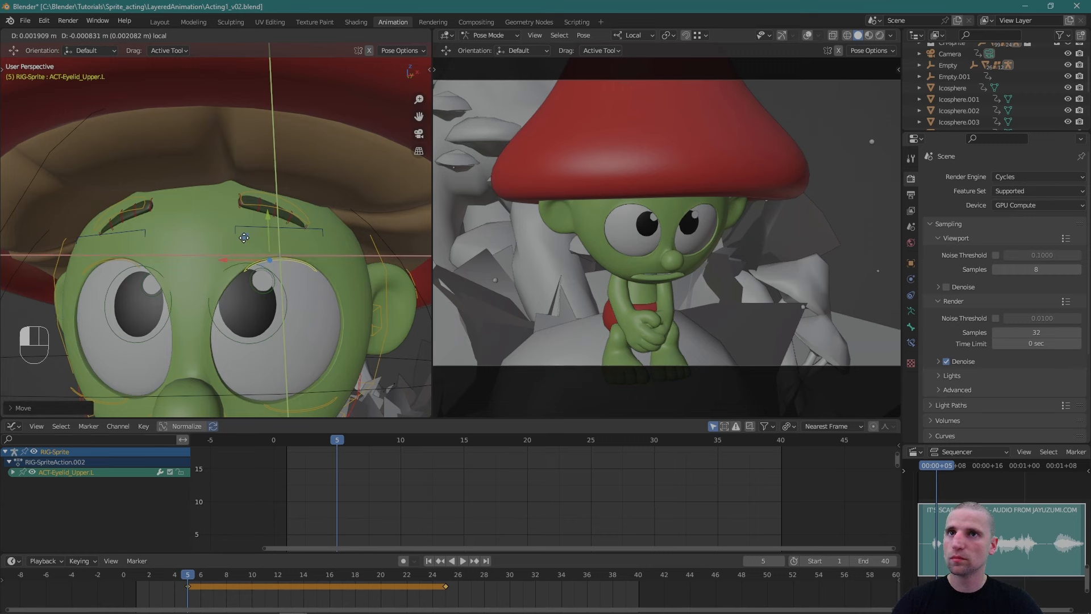
key(space)
drag(311, 264, 305, 267)
key(i)
Adjust the character's left and right lower eyelid controls at frame 5 and keyframe them.
alt+drag(290, 356, 318, 336)
key(w)
click(321, 340)
key(space)
drag(348, 297, 347, 294)
key(i)
click(143, 338)
alt+drag(143, 338, 205, 291)
key(i)
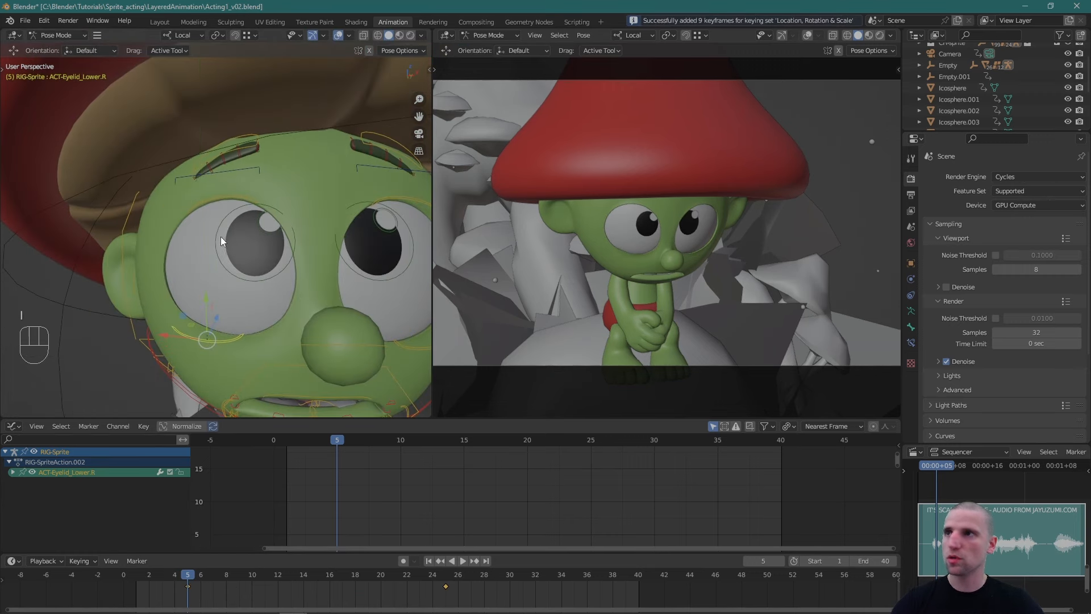
Lower and rotate the right and left master eyebrow controls at frame 5 for a worried look.
click(253, 145)
alt+drag(307, 174, 307, 216)
drag(180, 166, 158, 199)
key(space)
key(space)
drag(154, 184, 172, 198)
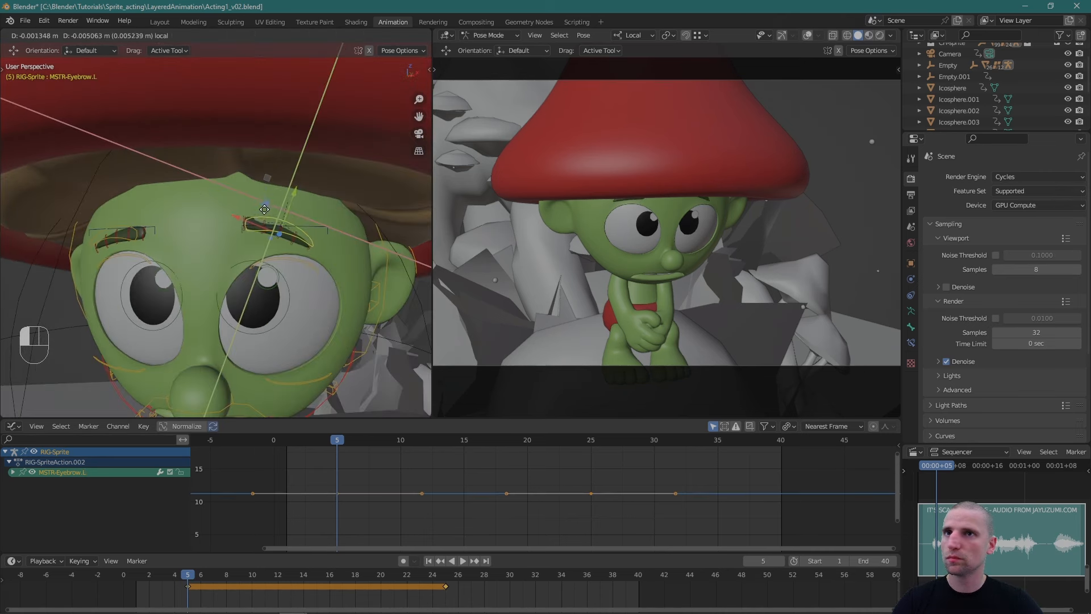
drag(265, 209, 255, 258)
key(space)
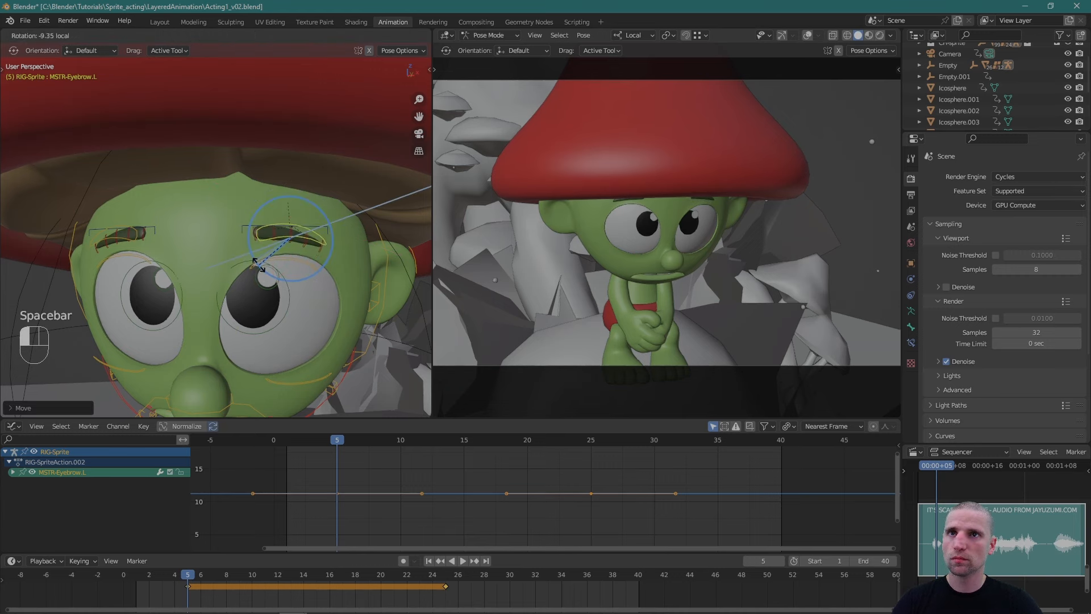
key(w)
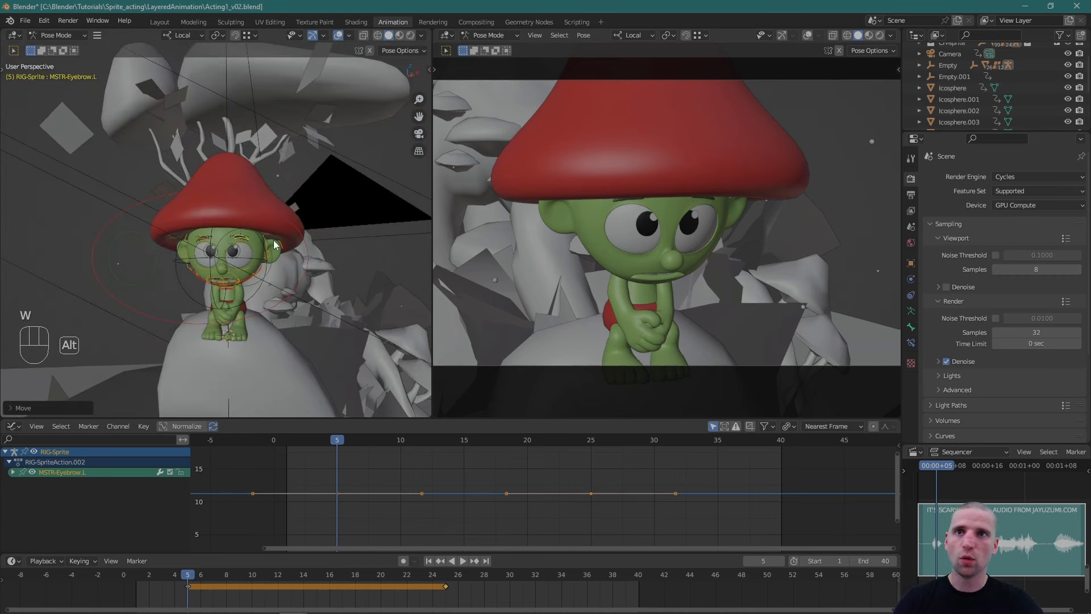
Select all face controls and keyframe the complete facial pose at frame 5.
scroll(274, 245, down, 2)
key(a)
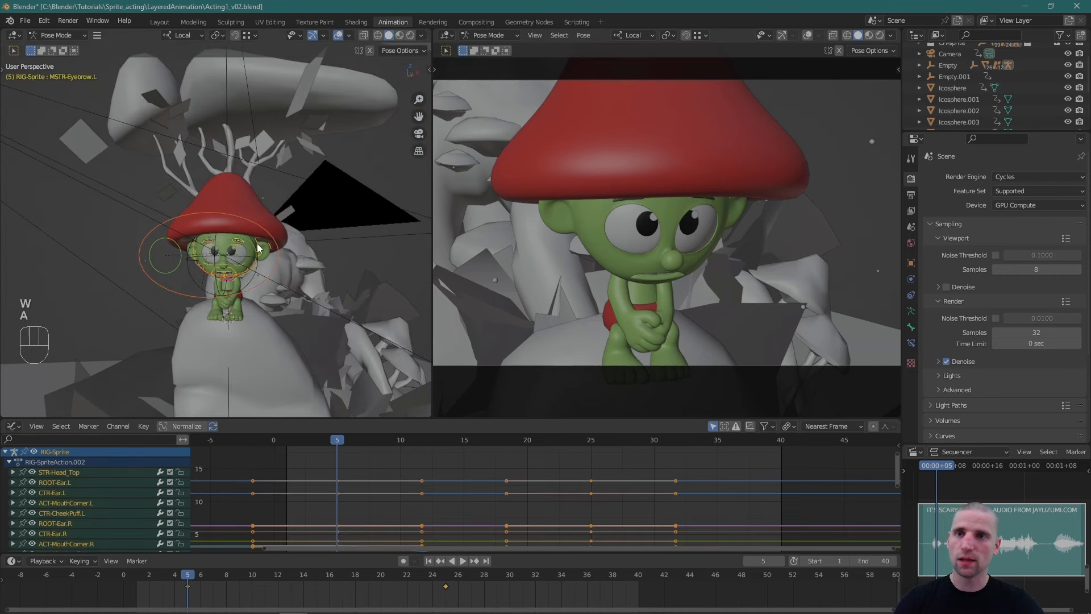
key(i)
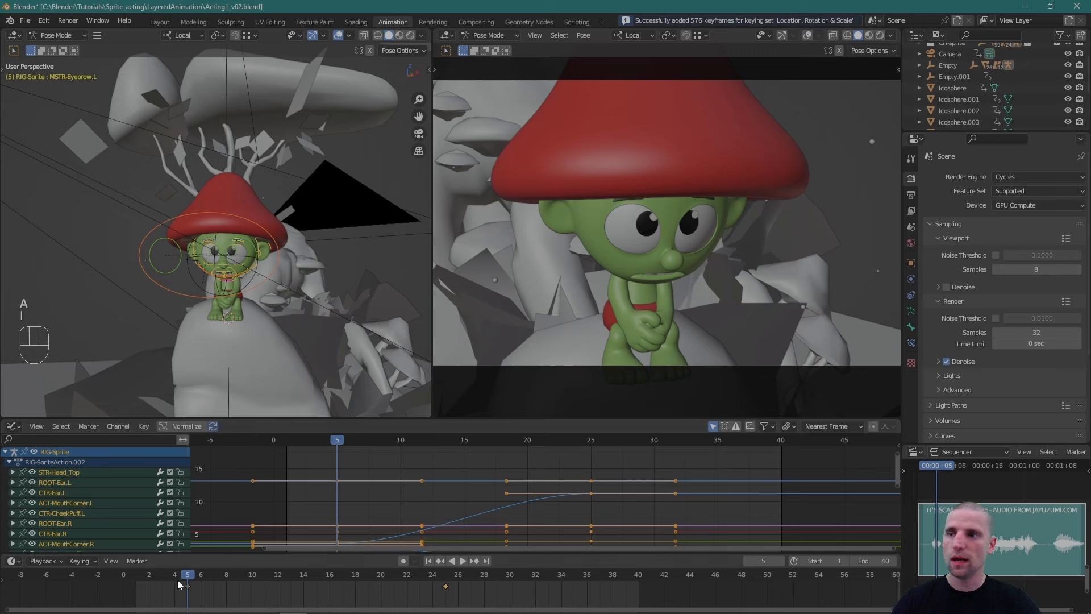
Move the worried facial pose's keyframes from frame 5 to frame 11.
scroll(178, 585, down, 2)
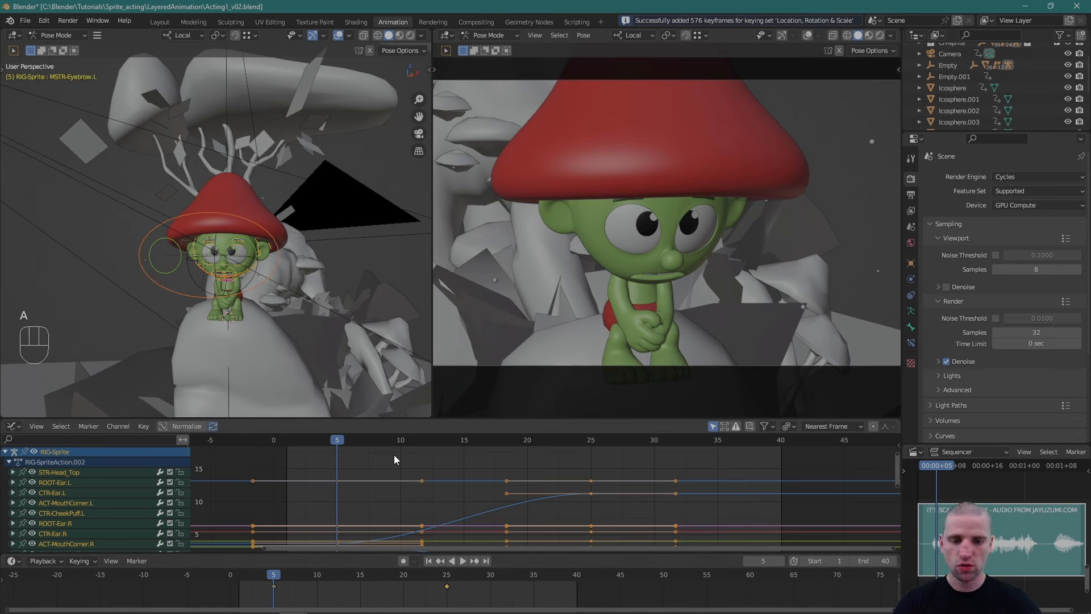
key(Home)
key(g)
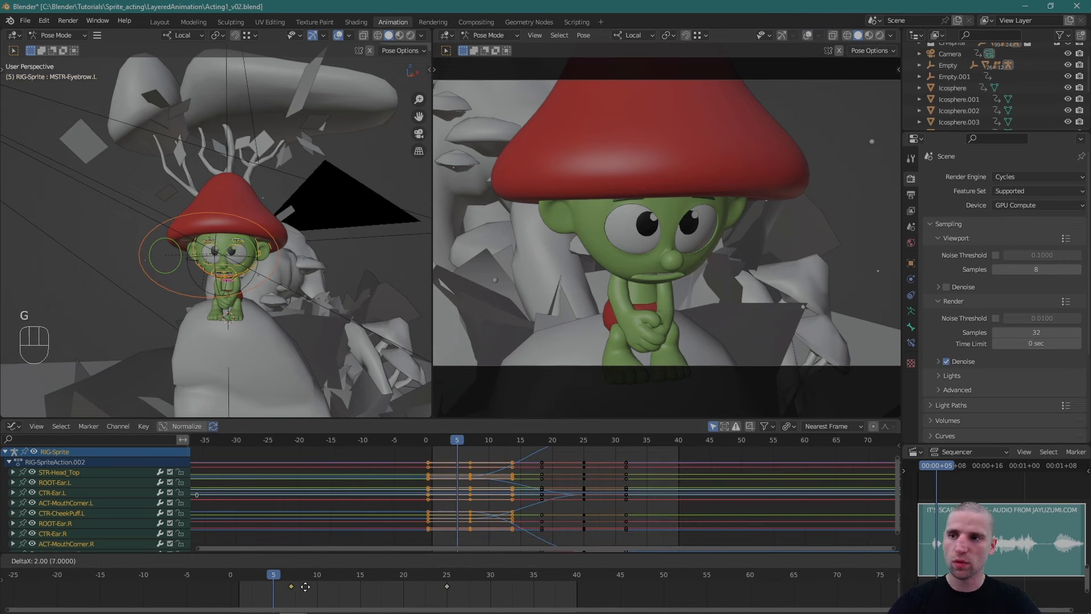
click(313, 585)
key(space)
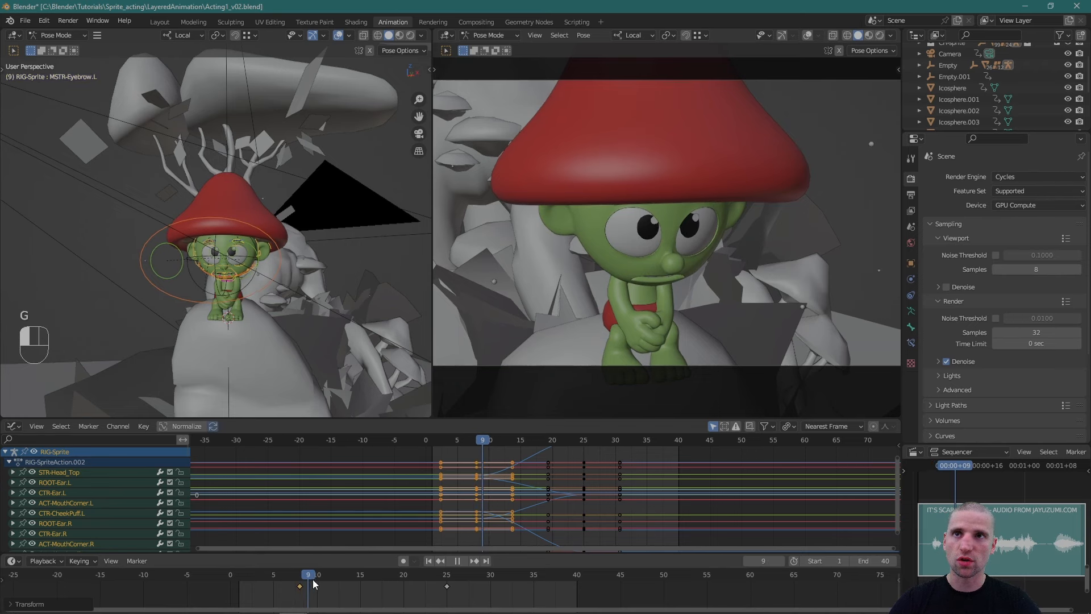
key(g)
drag(313, 580, 377, 592)
click(339, 587)
Move the second facial pose's keyframes to frame 17 and compare the poses at frames 11 and 17.
drag(456, 592, 432, 583)
key(g)
click(384, 591)
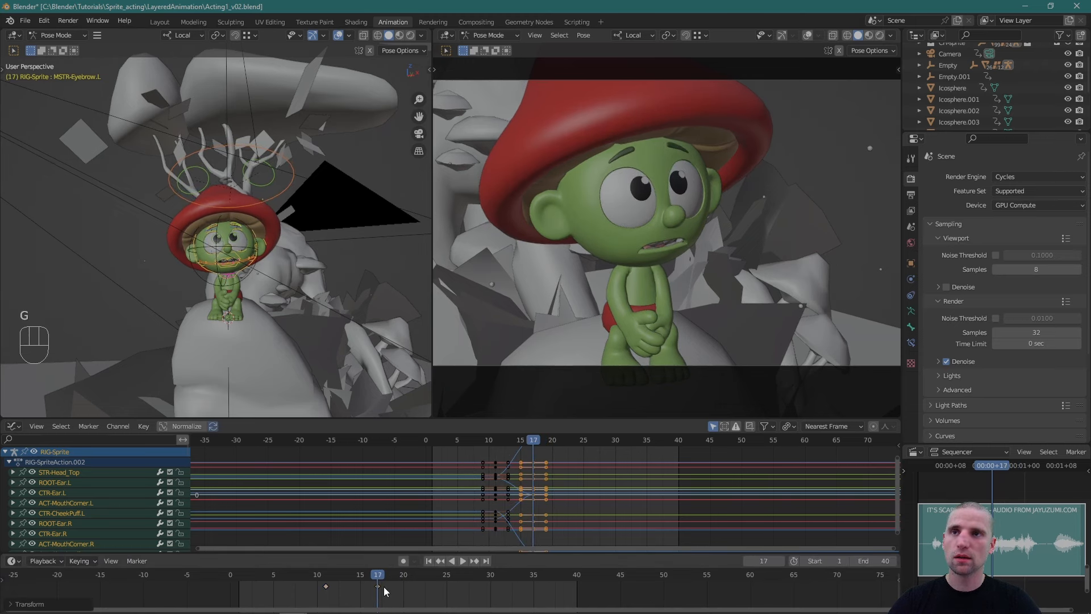
click(328, 575)
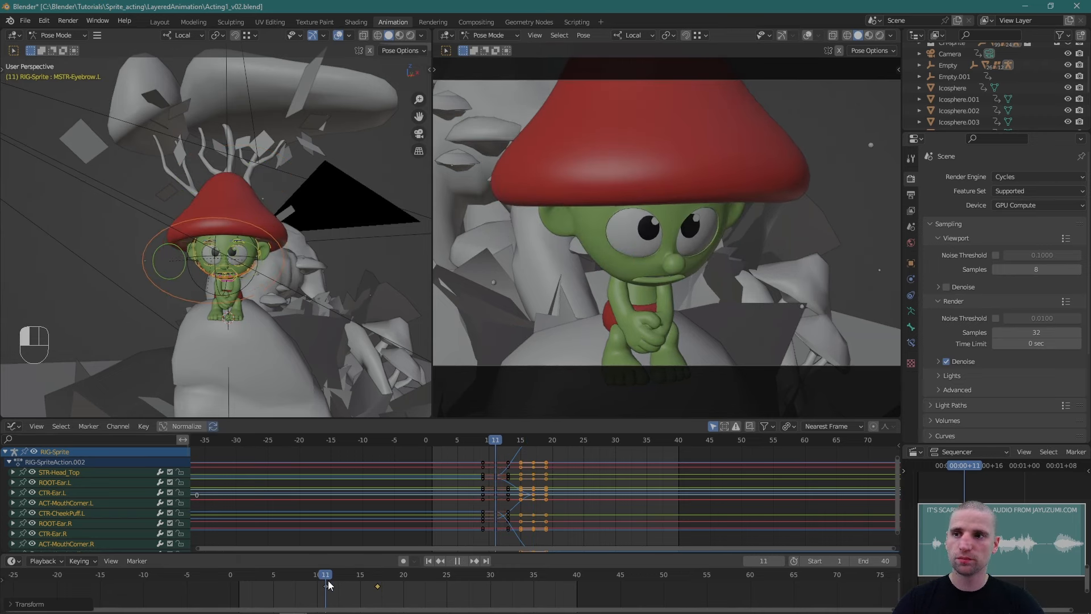
click(377, 586)
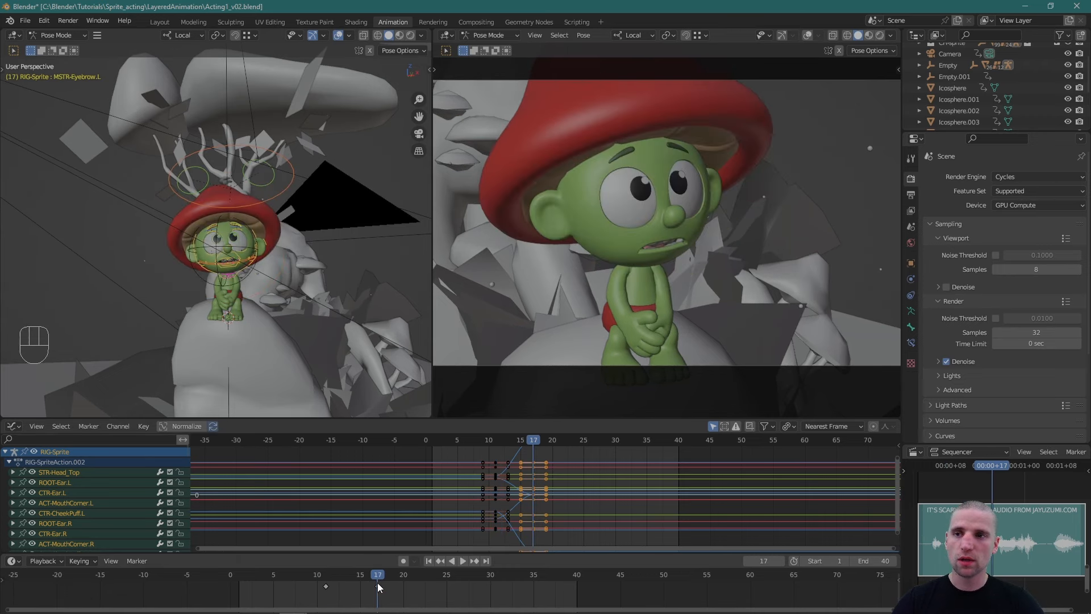
Select the facial keyframes at frames 11 and 17 and change their handle type.
click(327, 579)
drag(375, 597, 306, 578)
key(v)
click(322, 592)
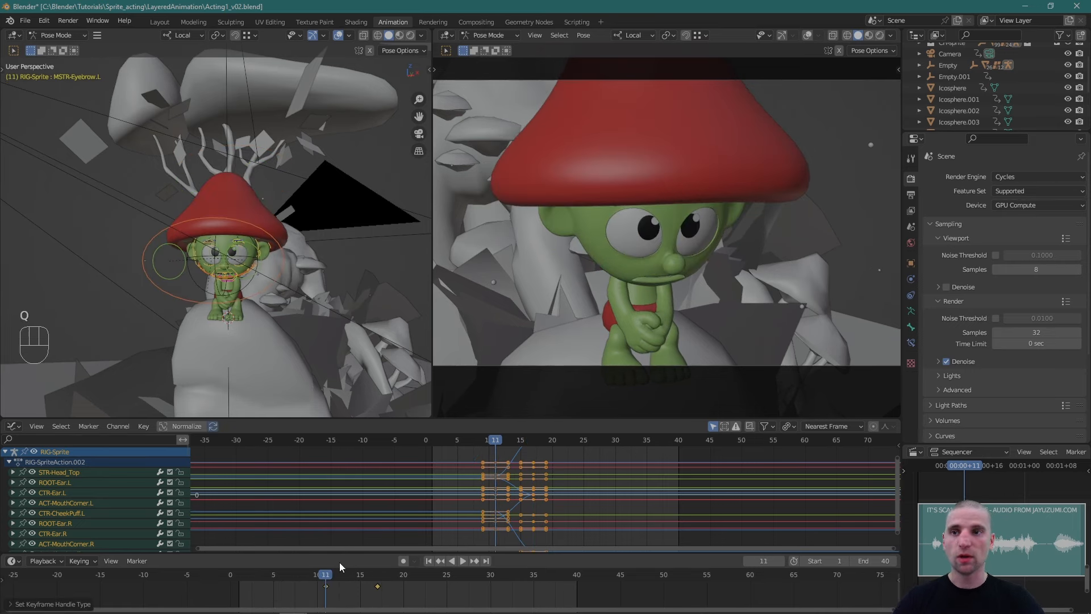
Keyframe the complete facial pose at frames 3 and 7.
alt+middle_drag(275, 324, 307, 327)
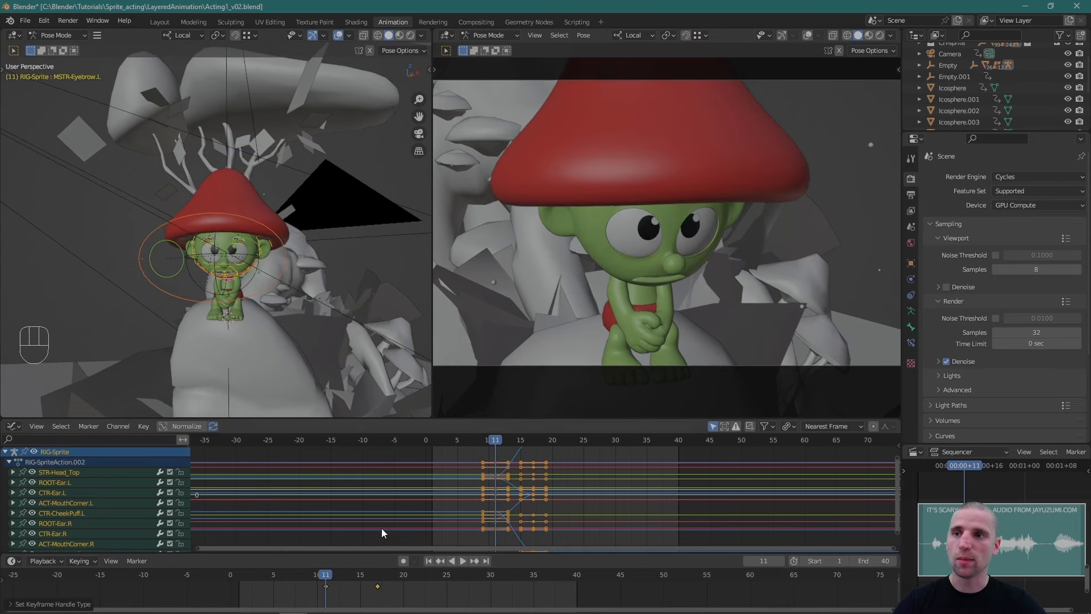
click(327, 580)
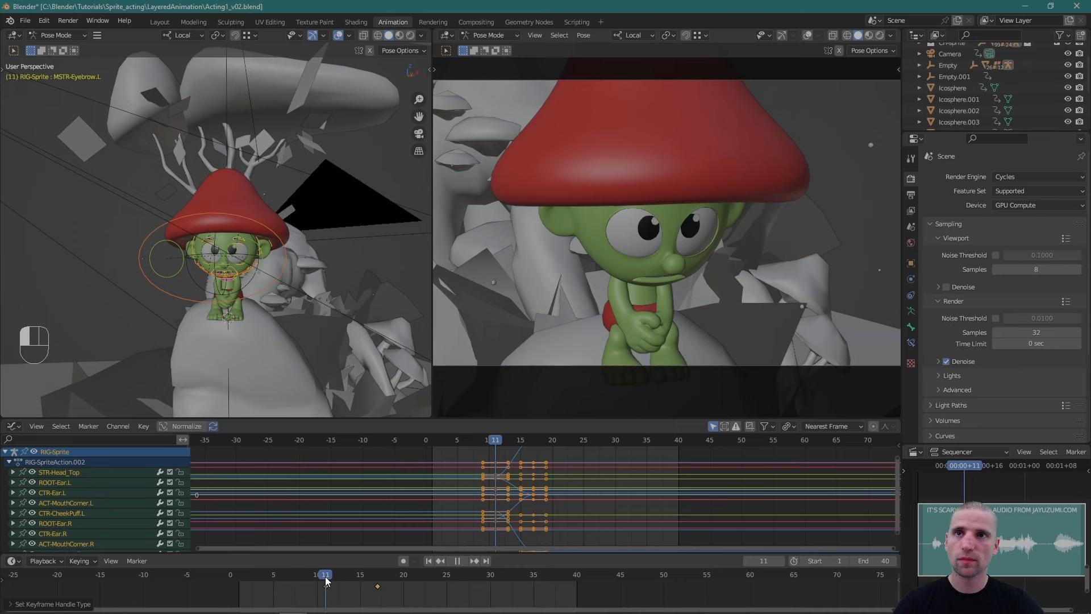
drag(326, 582, 248, 595)
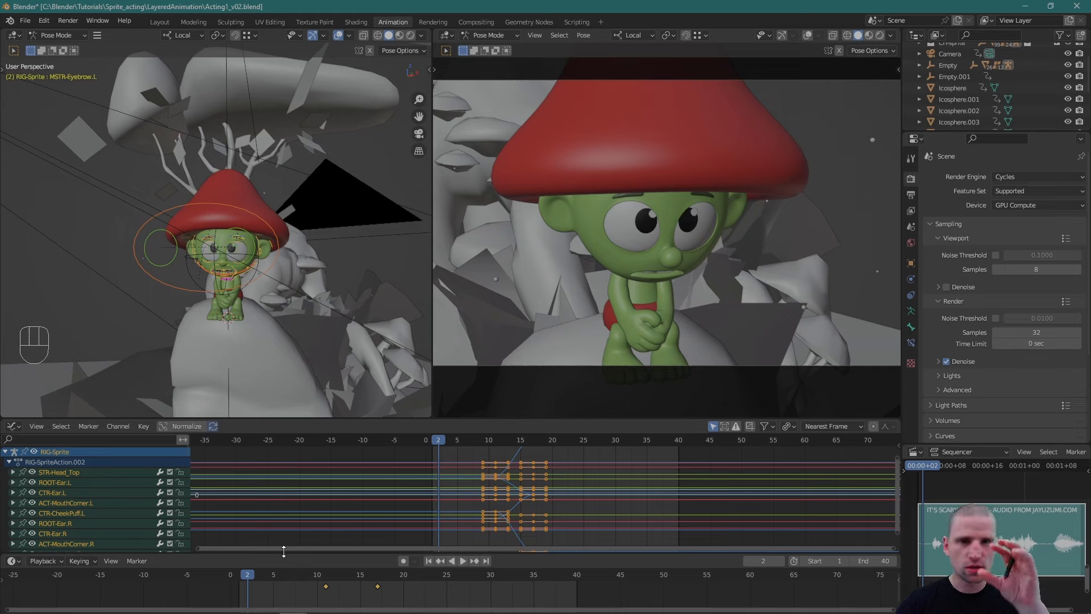
drag(255, 585, 290, 585)
key(i)
Lower and rotate the character's right upper eyelid control at frame 7.
scroll(316, 292, up, 1)
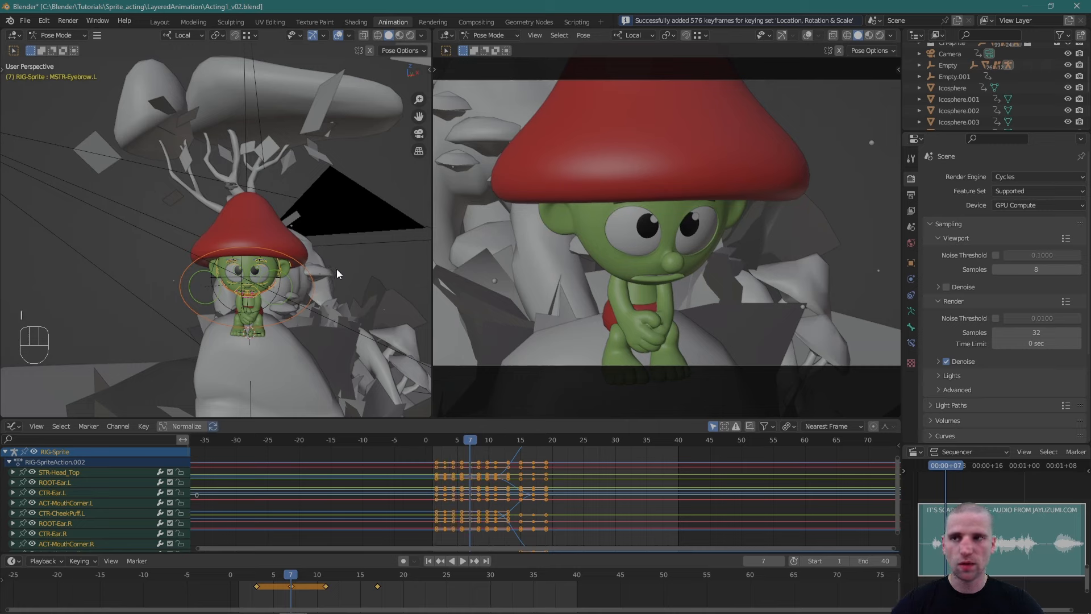
alt+right_drag(281, 200, 280, 280)
alt+drag(279, 279, 278, 264)
key(f)
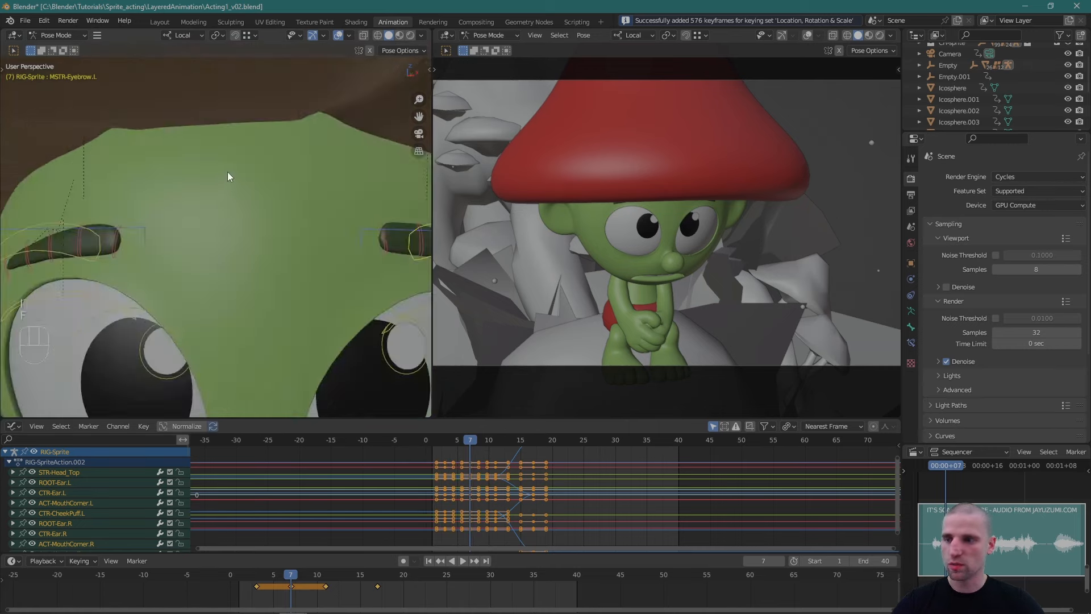
alt+right_drag(227, 171, 270, 226)
alt+drag(271, 226, 242, 247)
alt+right_drag(242, 247, 277, 303)
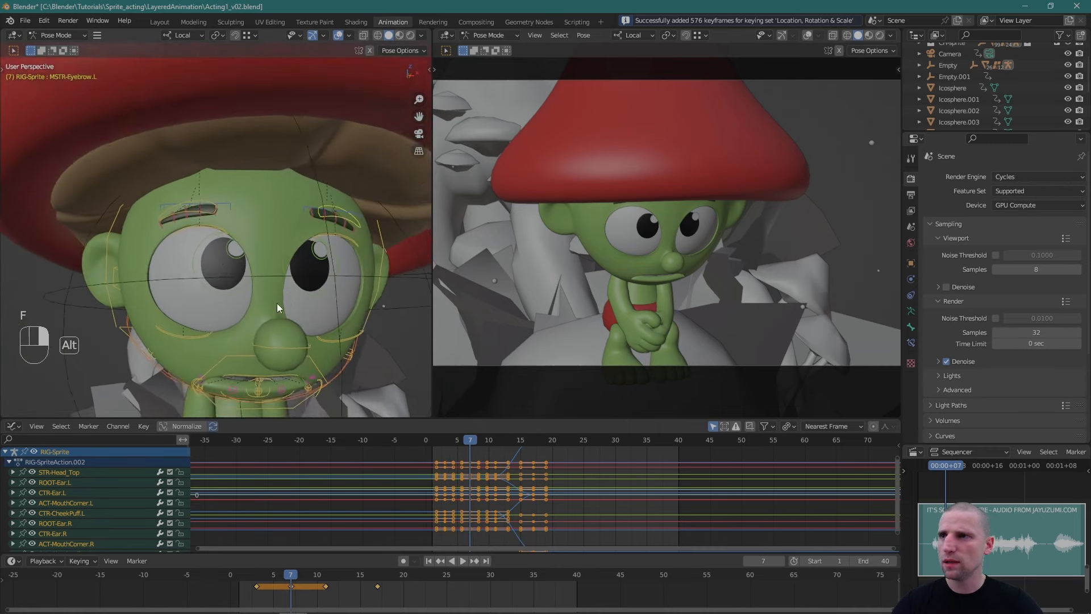
alt+drag(277, 303, 216, 230)
click(213, 224)
key(space)
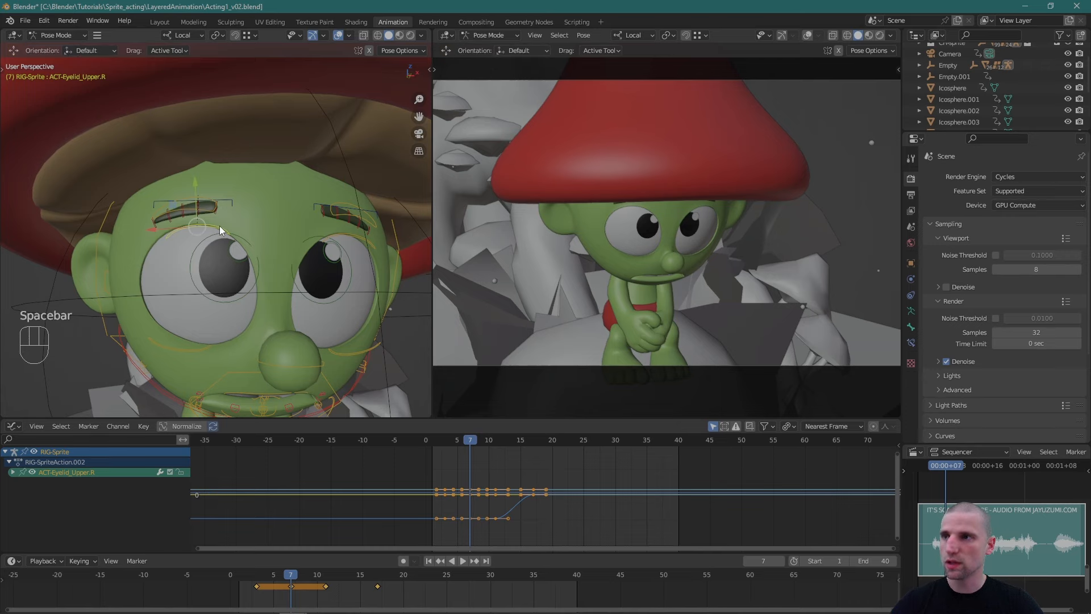
drag(196, 183, 301, 241)
key(space)
key(space)
click(189, 211)
Lower and rotate the character's left upper eyelid control at frame 7 to match the right eye.
click(335, 234)
alt+right_drag(236, 264, 284, 265)
drag(321, 215, 322, 221)
key(space)
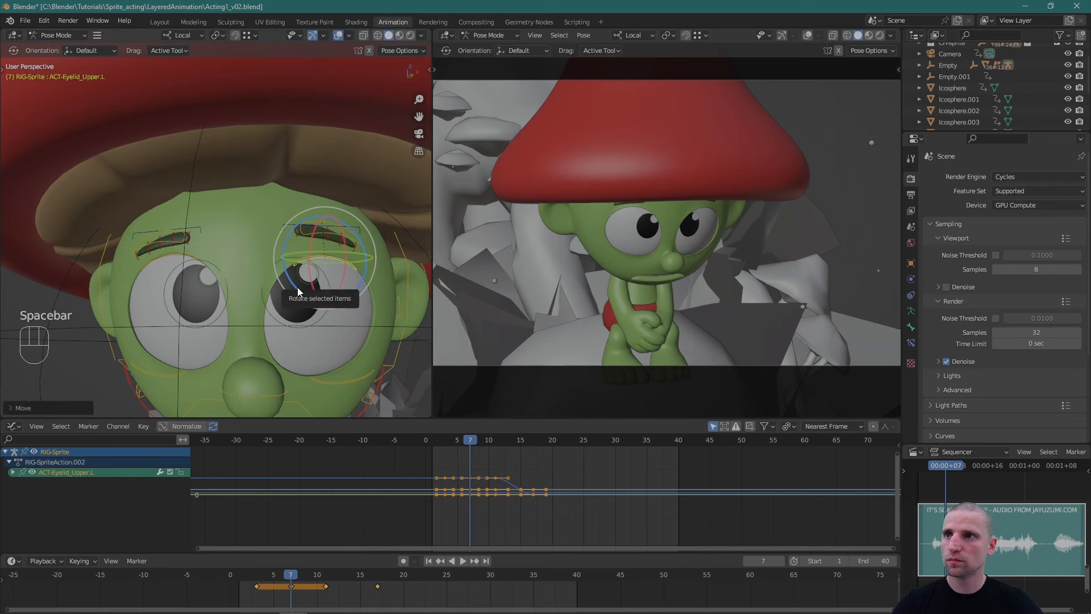
drag(286, 277, 287, 271)
Select all face controls and keyframe the complete facial pose at frame 7.
key(w)
click(311, 236)
scroll(285, 255, down, 3)
key(a)
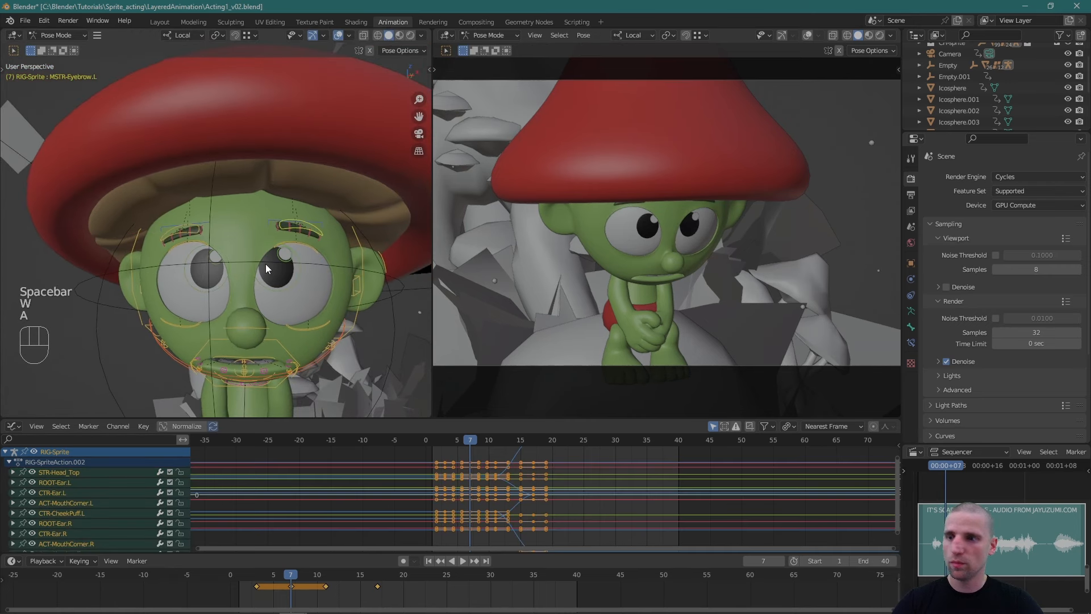
key(i)
Copy the facial keyframes at frame 7 to frame 11.
click(287, 587)
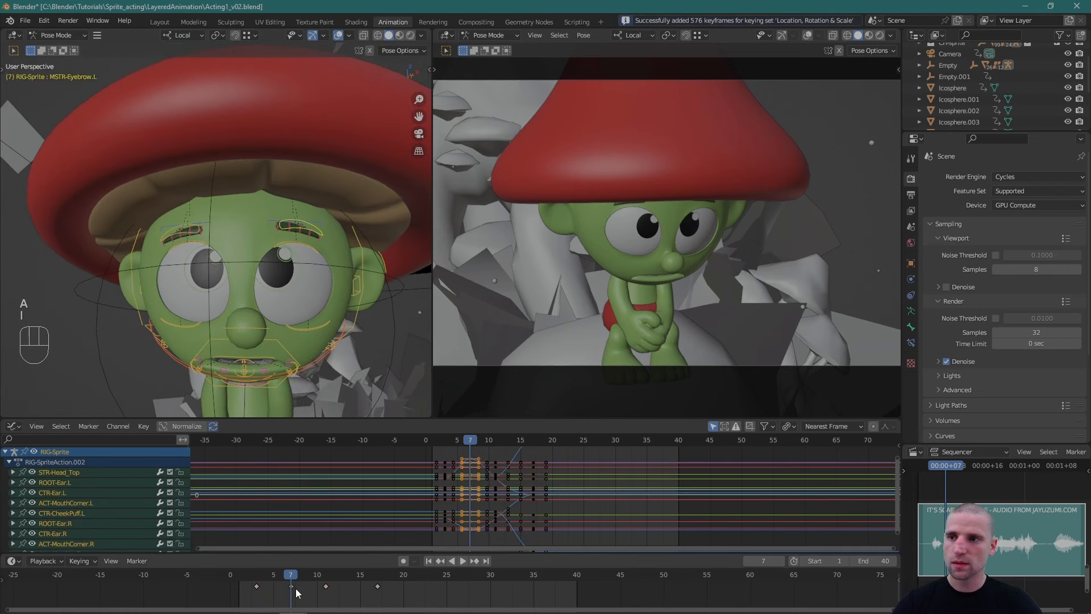
key(ctrl+c)
click(325, 578)
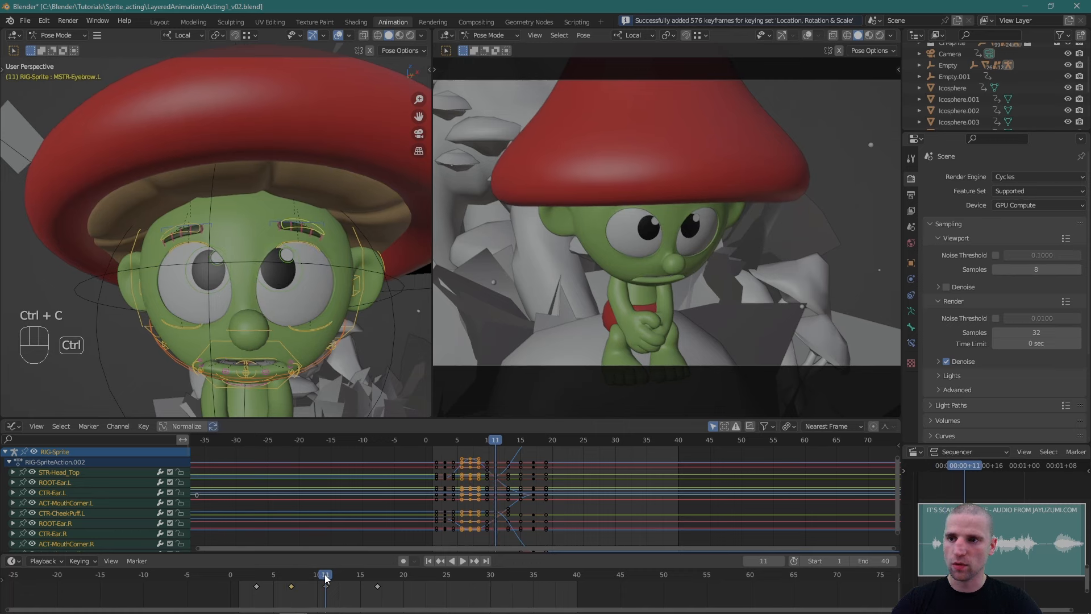
key(ctrl+v)
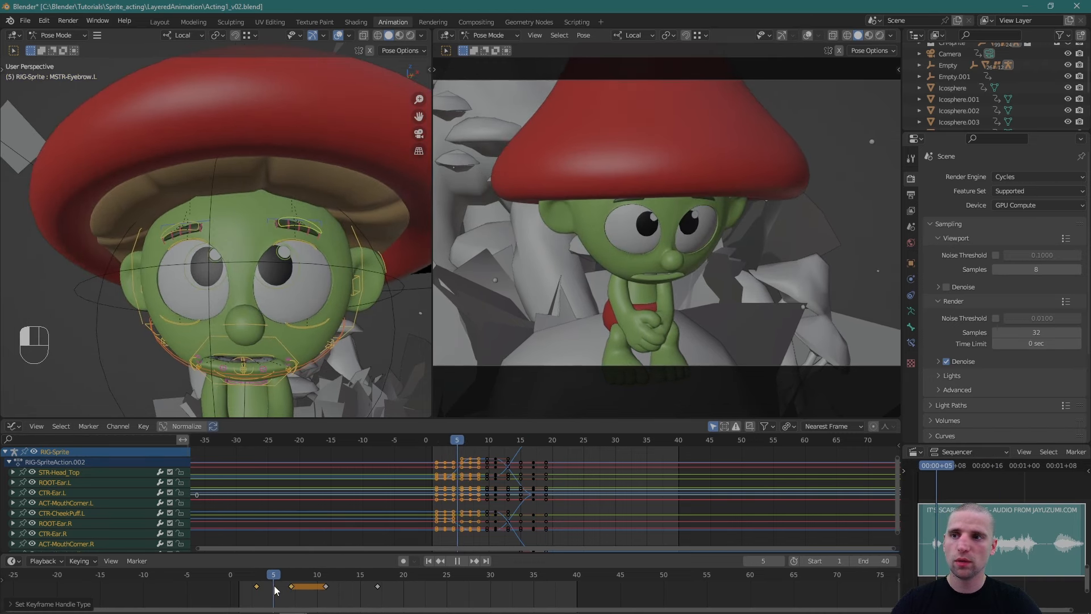
Lower both upper eyelid controls about 0.026 m along their local axis at frame 13 to close the eyes for a blink.
drag(373, 584, 516, 579)
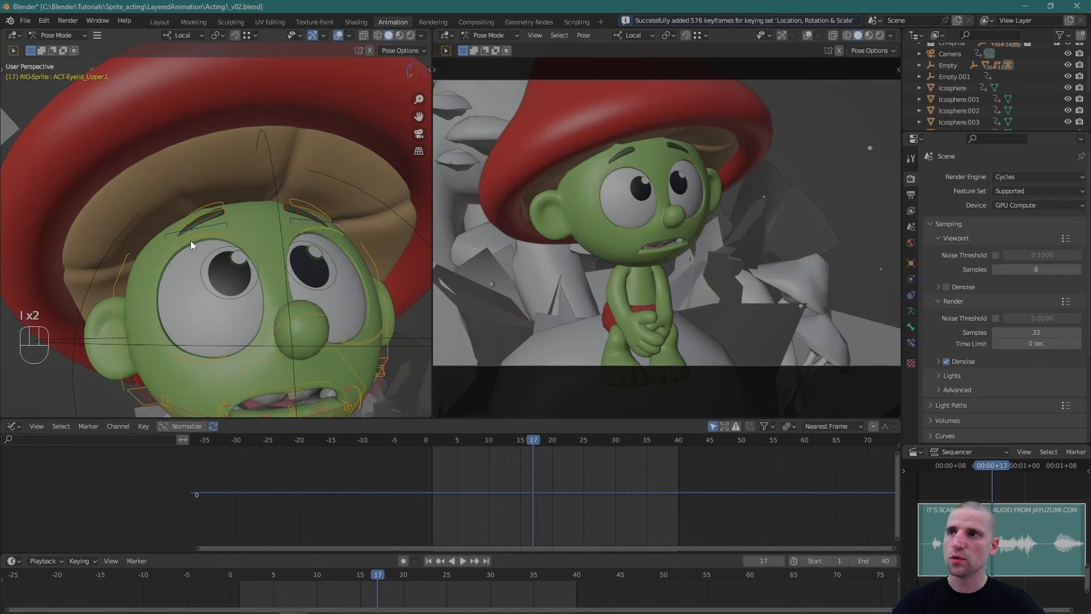
click(316, 223)
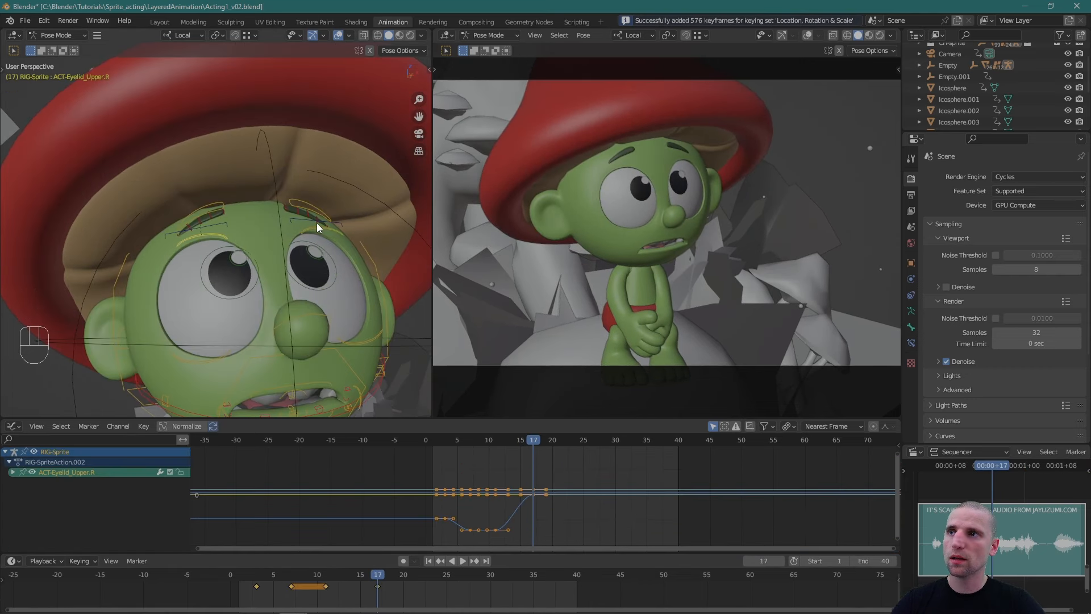
shift+click(322, 226)
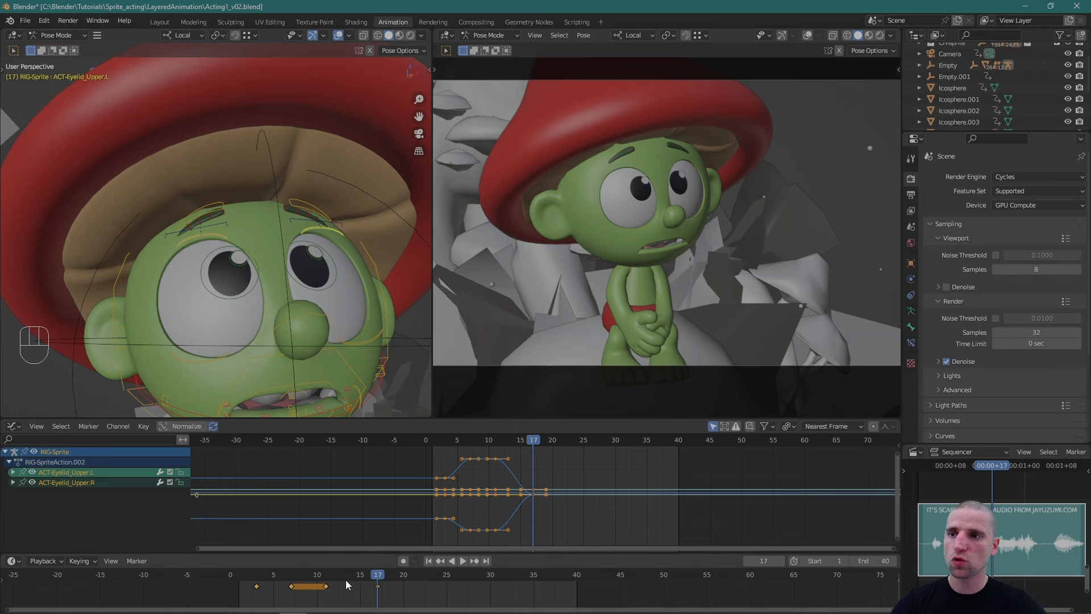
mouse_move(345, 580)
mouse_down()
mouse_move(322, 584)
mouse_move(343, 588)
mouse_up()
scroll(262, 235, down, 1)
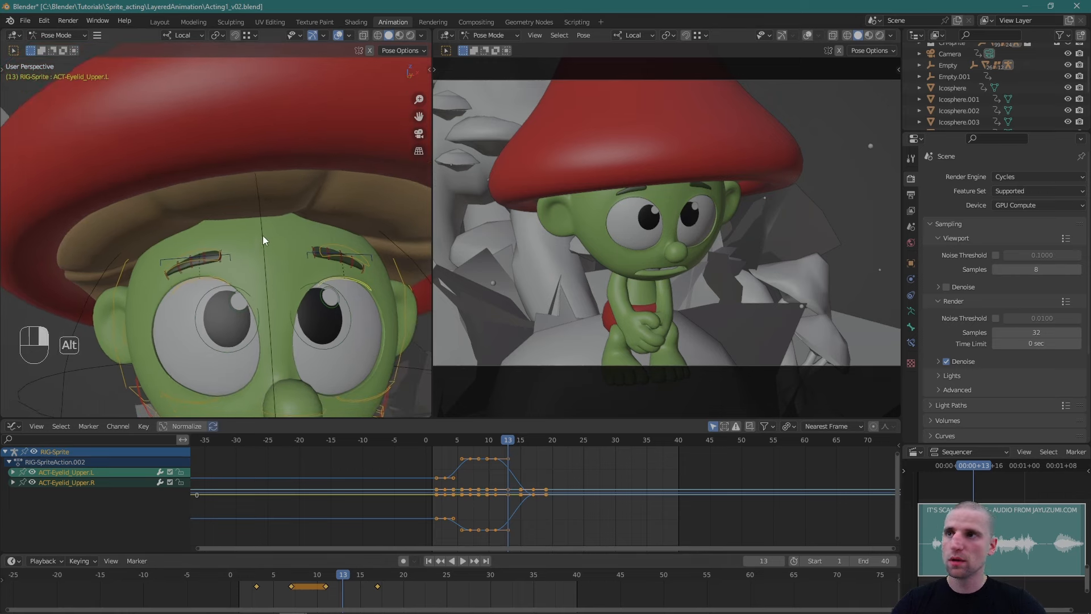
key(space)
key(r)
key(space)
key(g)
scroll(310, 311, down, 3)
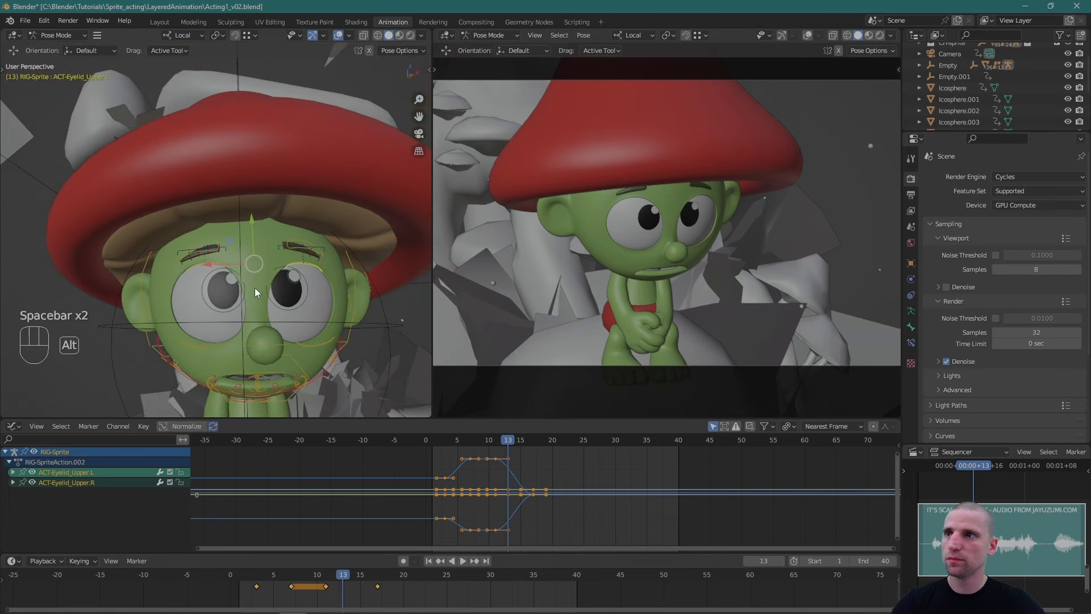
drag(243, 180, 247, 255)
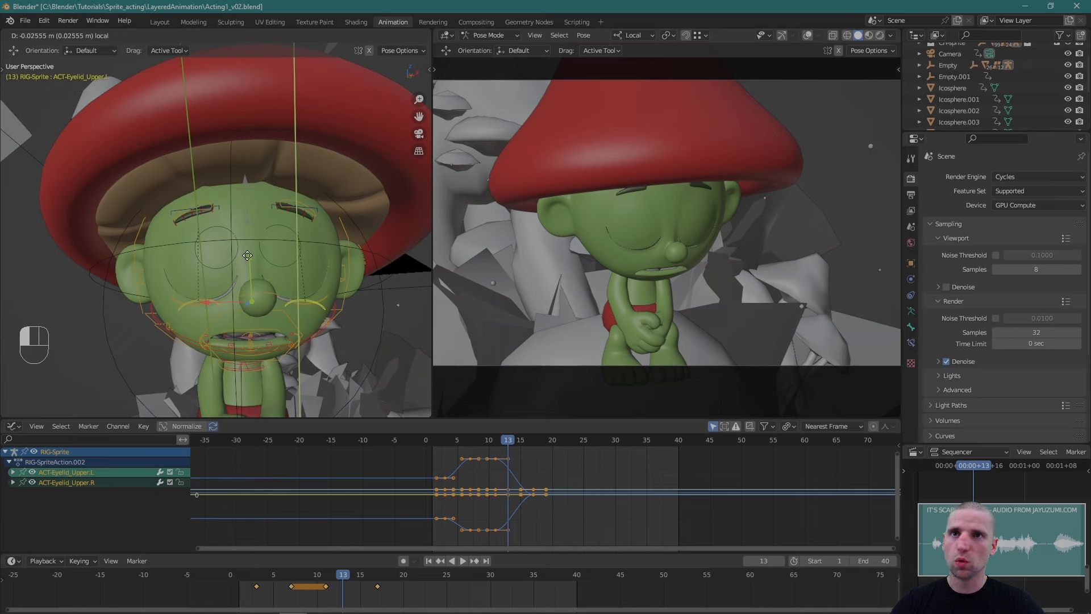
drag(247, 254, 248, 255)
Rotate and move the right upper eyelid control at frame 13 to close the gap against the lower lid.
scroll(278, 295, up, 6)
click(250, 303)
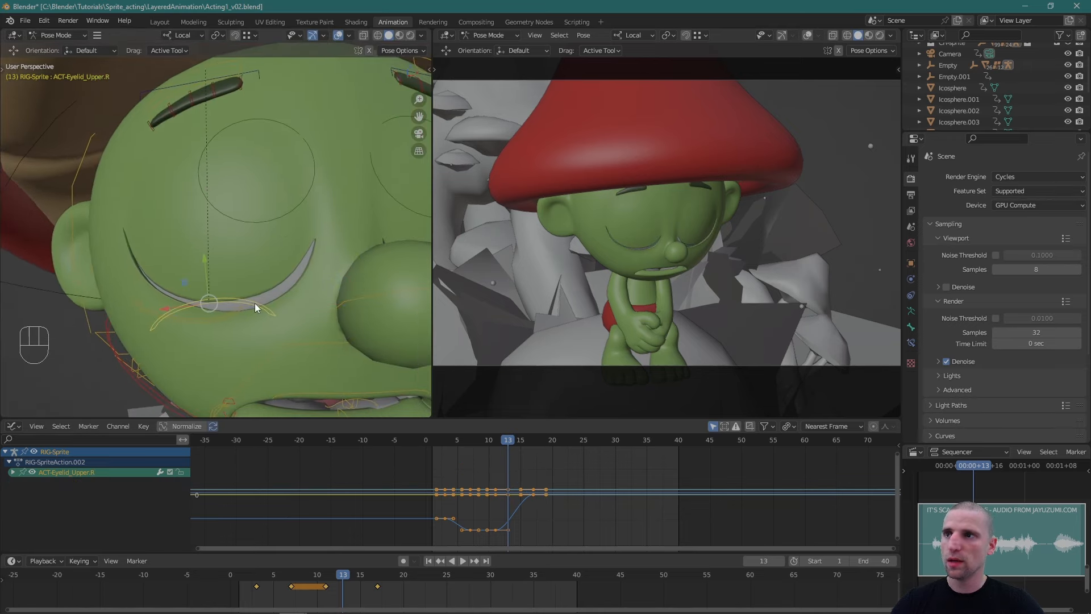
key(space)
key(r)
drag(251, 288, 250, 294)
key(space)
mouse_move(210, 260)
mouse_down()
mouse_move(209, 270)
mouse_move(227, 261)
mouse_up()
middle_drag(227, 261, 287, 292)
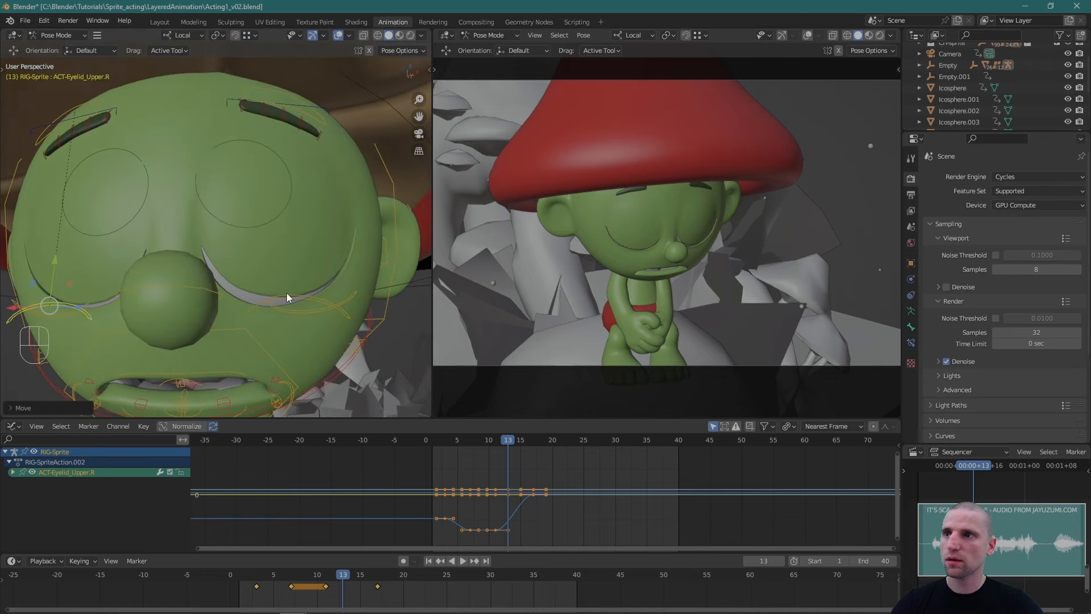
Adjust the left upper eyelid control to close its gap and keyframe both upper eyelids at frame 13.
click(287, 292)
drag(289, 296, 268, 330)
middle_drag(269, 330, 216, 319)
key(w)
shift+click(76, 294)
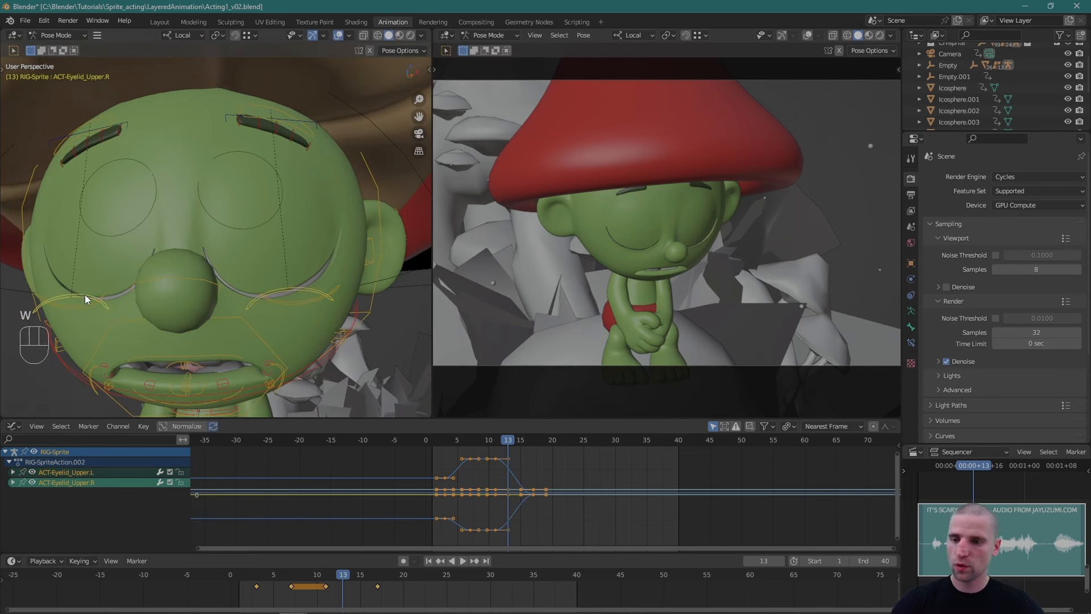
key(i)
Copy the closed-eyelid keyframes from frame 13 to frame 14 and set the keyframe handles to Vector.
mouse_move(343, 580)
mouse_down()
mouse_move(325, 587)
mouse_move(380, 580)
mouse_move(366, 578)
mouse_move(363, 594)
mouse_move(326, 594)
mouse_move(345, 589)
mouse_up()
key(ctrl+c)
key(ctrl+v)
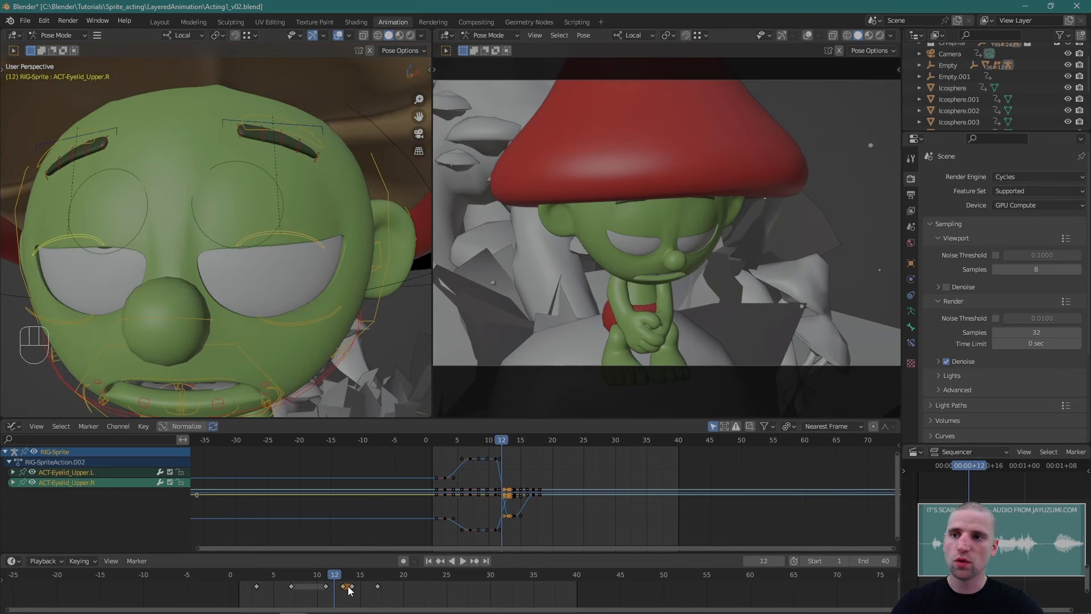
key(q)
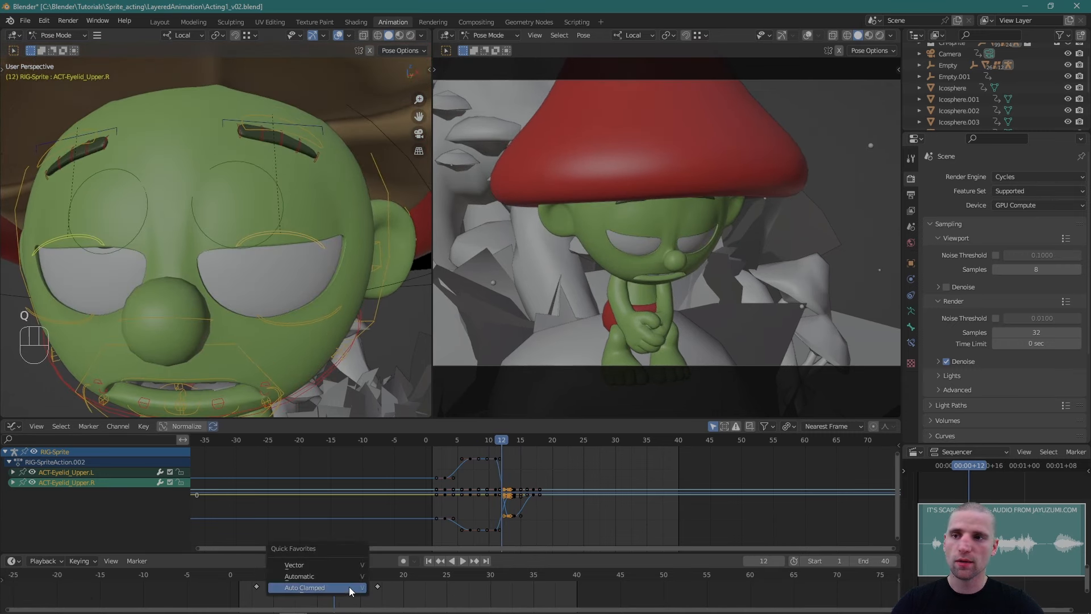
click(323, 565)
Nudge both upper eyelid controls vertically at frame 14 and keyframe them.
key(space)
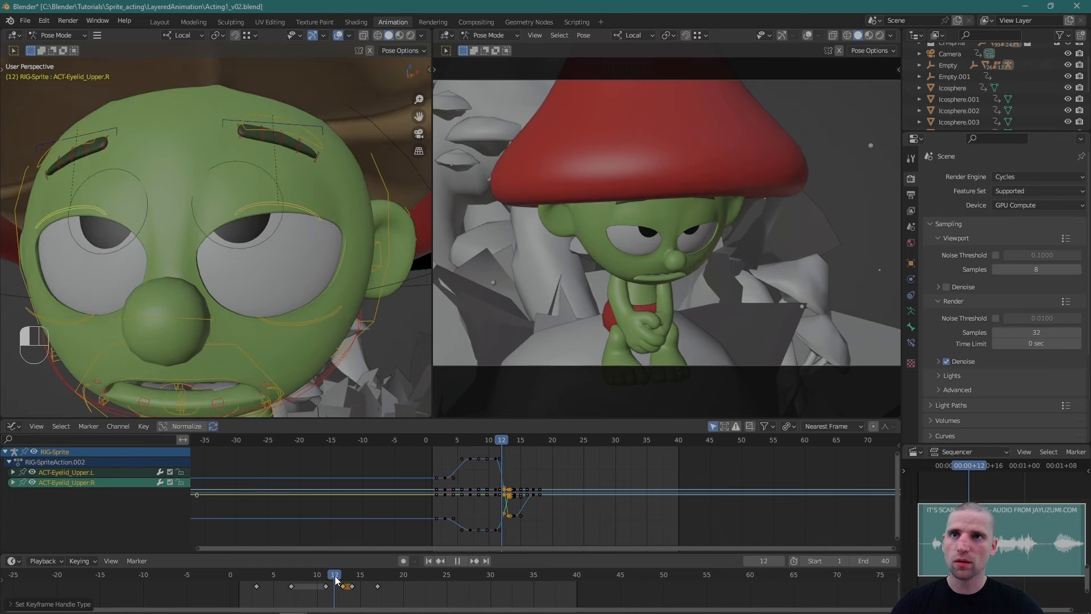
drag(334, 578, 351, 580)
mouse_move(250, 215)
alt+mouse_down()
mouse_move(257, 256)
mouse_move(242, 229)
alt+mouse_up()
key(space)
drag(217, 272, 218, 273)
key(i)
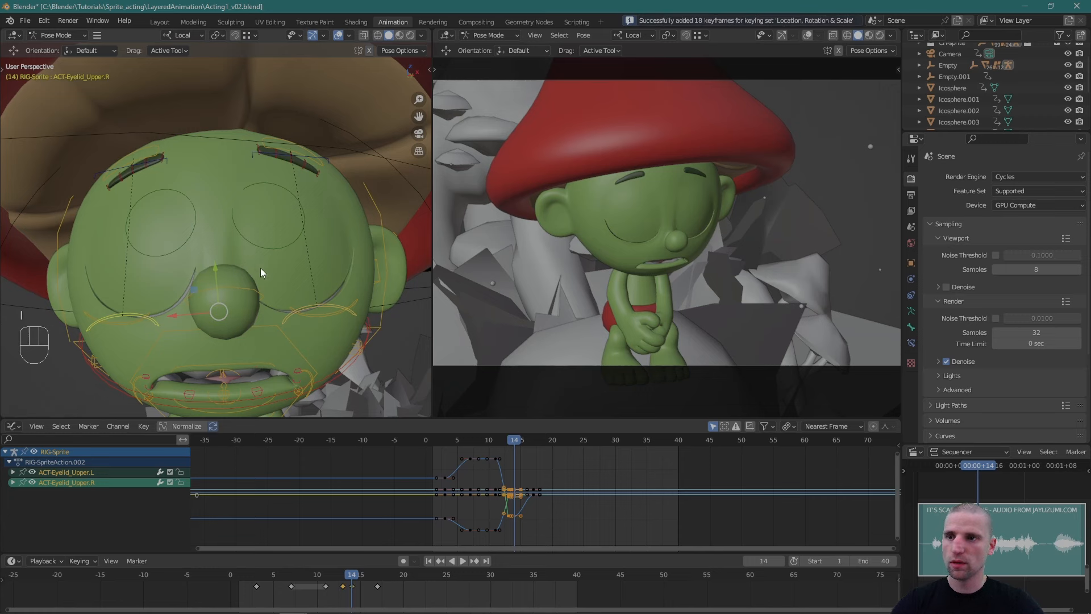
Change the handle type of the upper eyelid keyframes around the blink and check the motion at frame 14.
mouse_move(354, 578)
mouse_down()
mouse_move(391, 577)
mouse_move(291, 580)
mouse_move(356, 594)
mouse_move(388, 581)
mouse_move(333, 586)
mouse_move(392, 599)
mouse_move(349, 588)
mouse_up()
key(q)
click(358, 577)
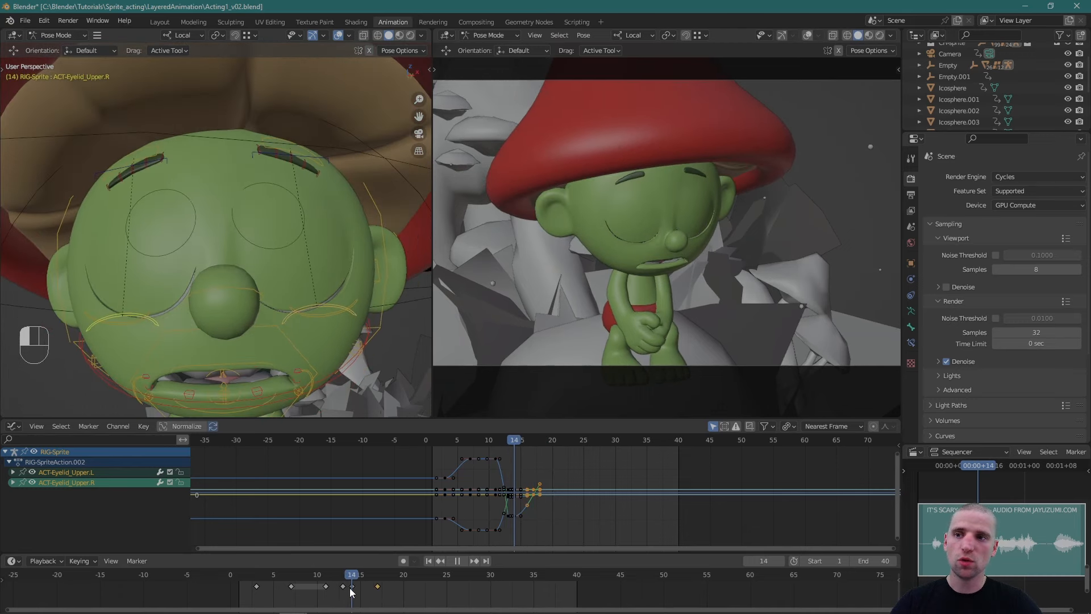
Keyframe both master eyebrow controls at frame 14.
alt+drag(272, 227, 196, 152)
scroll(188, 146, up, 4)
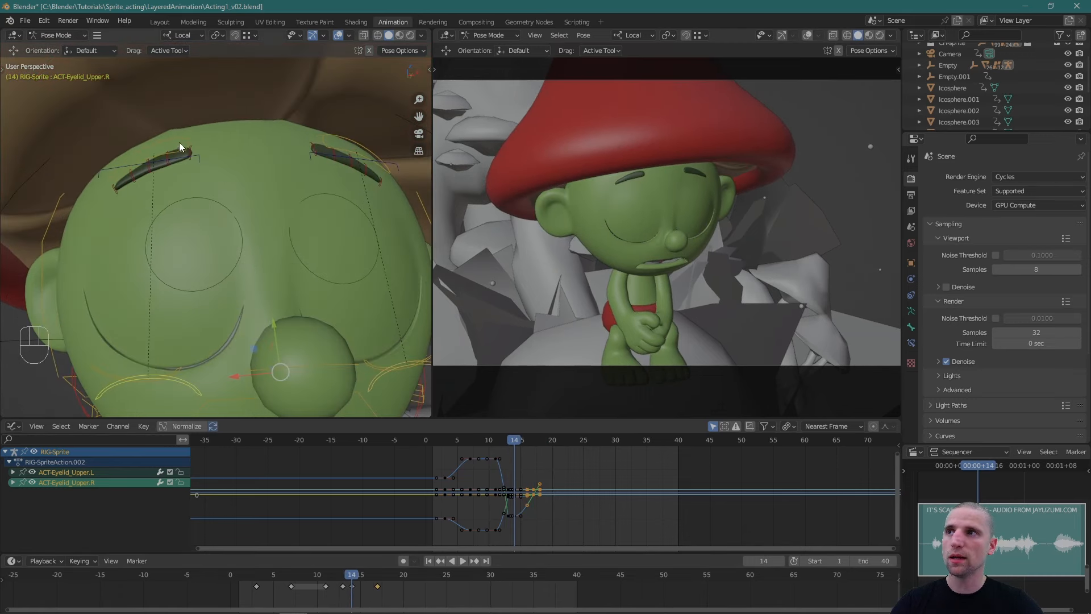
click(181, 138)
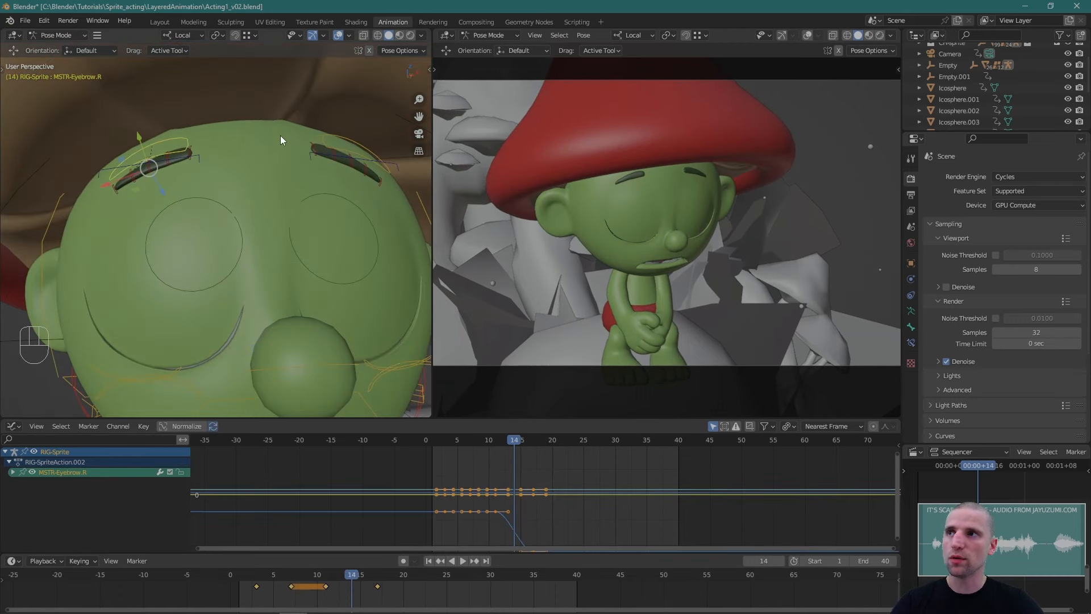
shift+click(336, 133)
alt+drag(257, 134, 211, 101)
key(k)
click(207, 150)
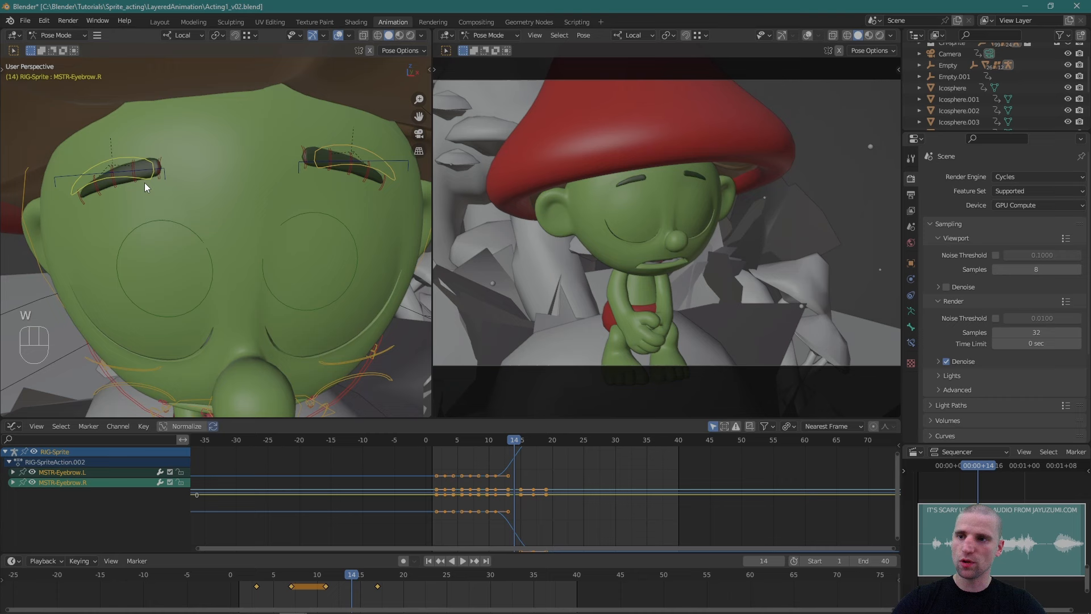
key(i)
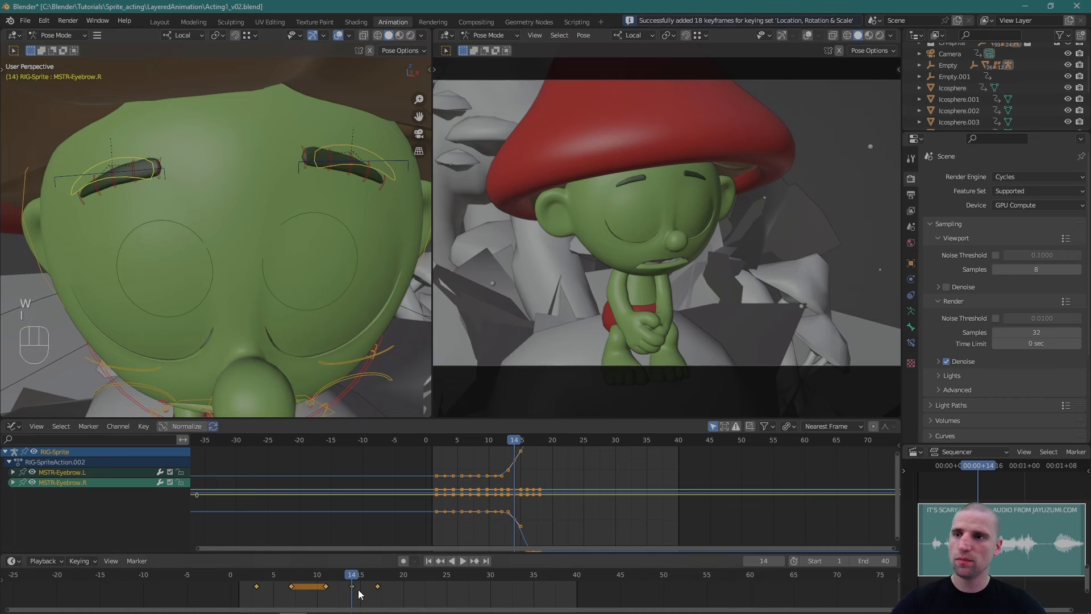
Check the brow motion after frame 14 and change the handle type of the eyebrow keyframes at frame 17.
click(329, 572)
key(space)
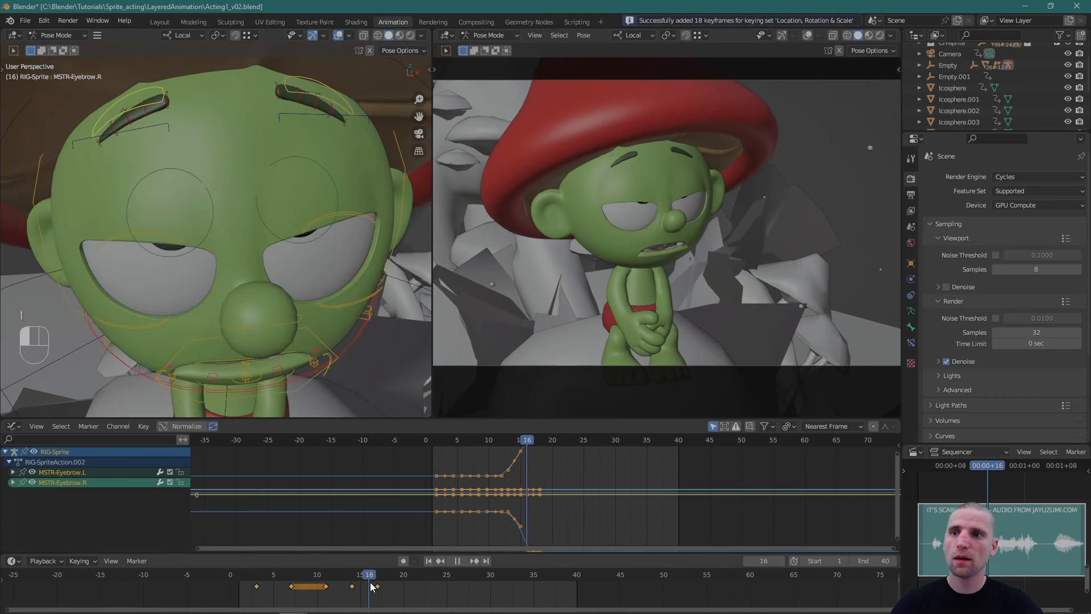
key(space)
click(376, 586)
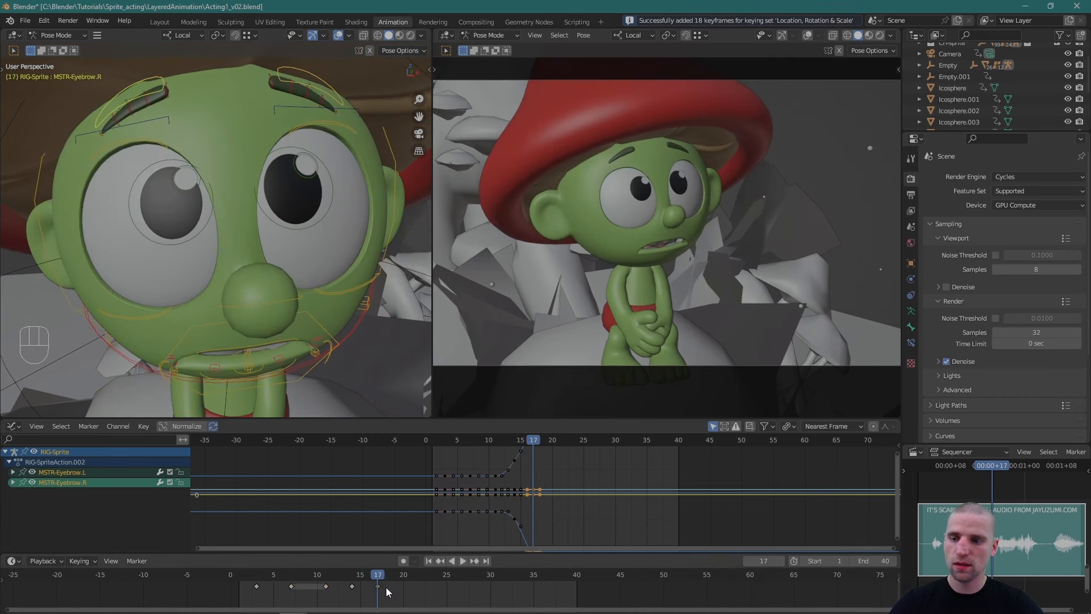
key(v)
click(360, 575)
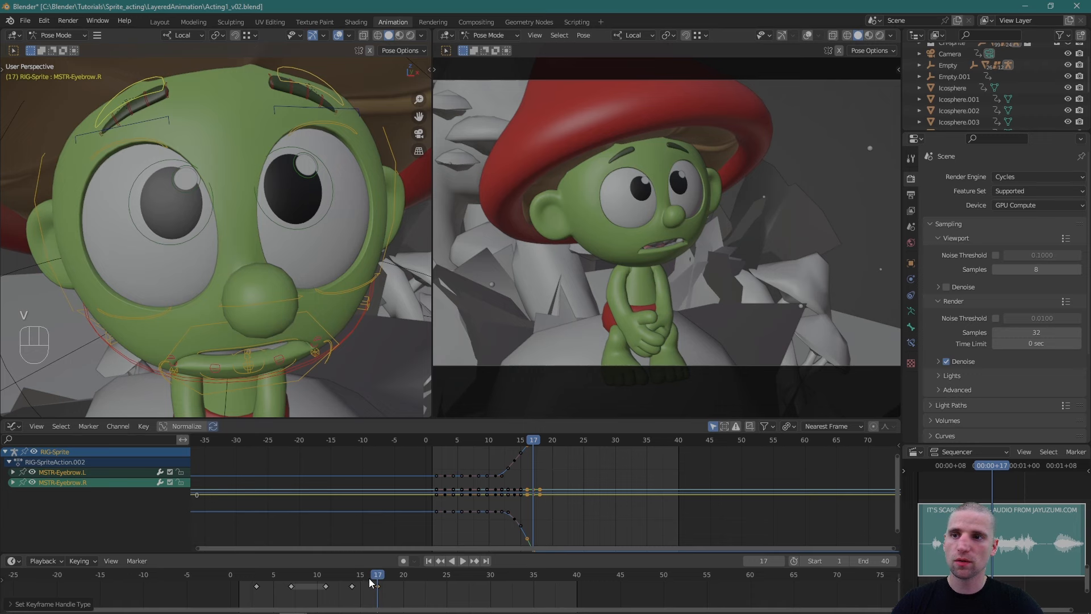
Keyframe all facial controls at frame 16 and move their frame 17 keyframes to frame 23.
mouse_move(370, 578)
mouse_down()
mouse_move(326, 580)
mouse_move(367, 575)
mouse_up()
alt+drag(308, 230, 284, 200)
key(a)
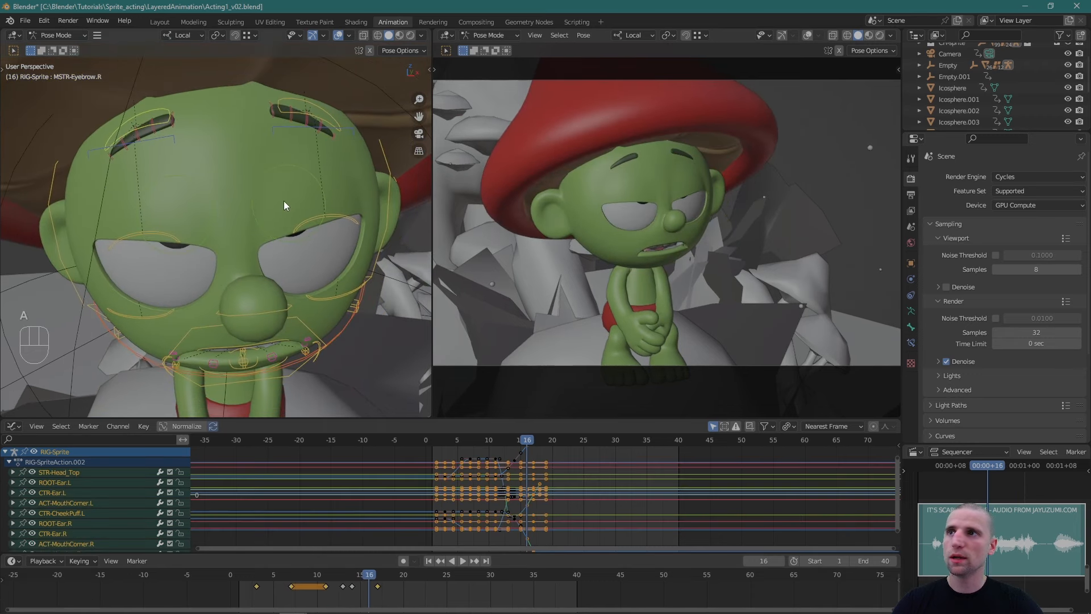
mouse_move(371, 577)
mouse_down()
mouse_move(381, 579)
mouse_move(367, 577)
mouse_move(375, 566)
mouse_move(373, 584)
mouse_up()
key(i)
key(g)
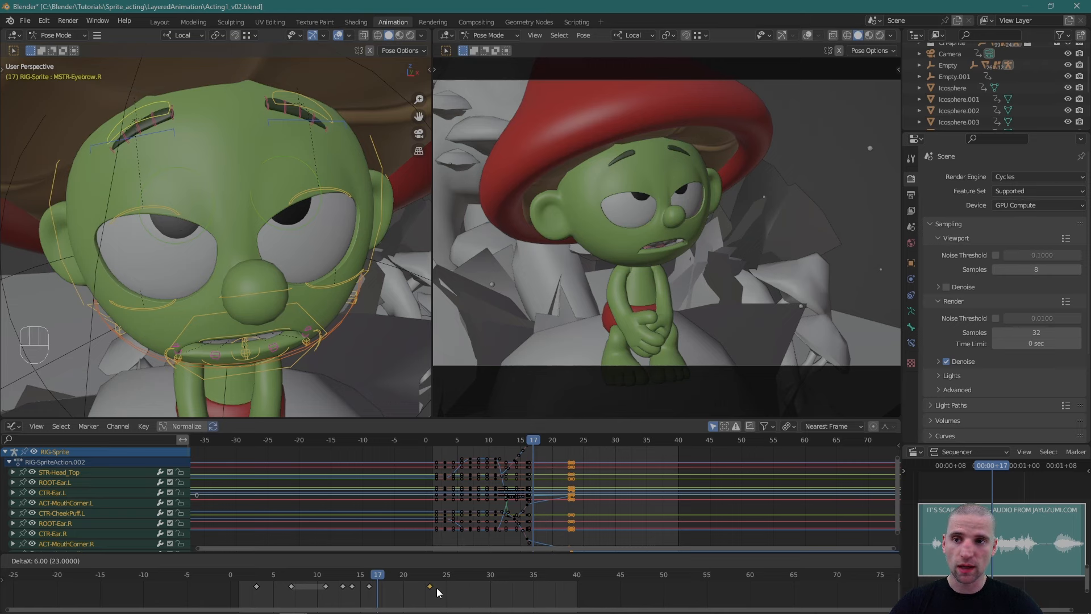
click(444, 592)
Set the handles of the facial keyframes at frame 23 to Auto Clamped.
key(v)
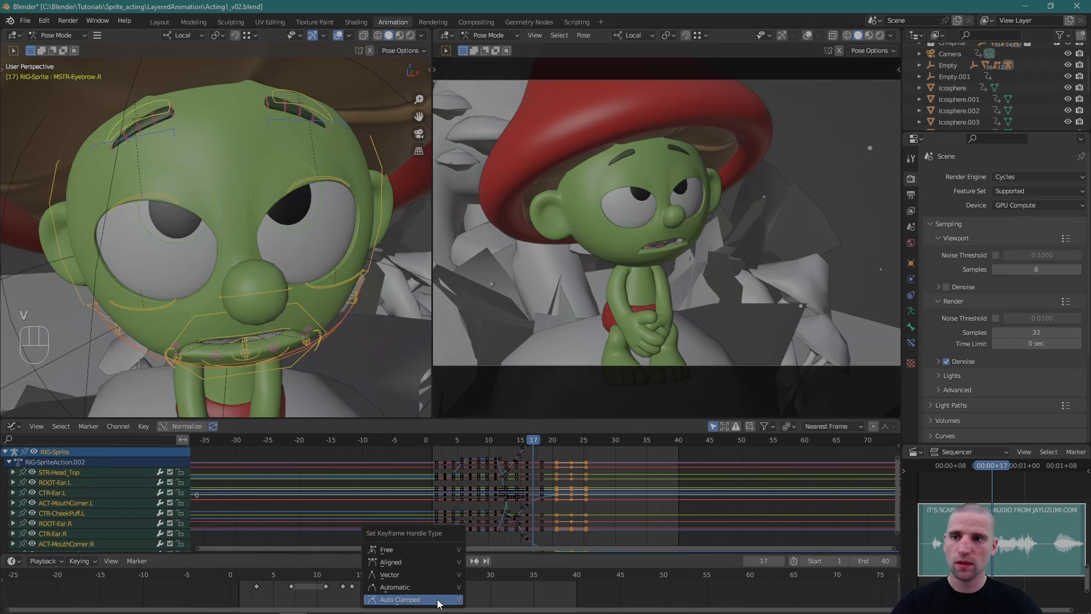
click(437, 600)
mouse_move(390, 574)
mouse_down()
mouse_move(425, 579)
mouse_move(400, 582)
mouse_up()
Stretch the incoming curve handles of the frame 23 keyframes back along the time axis to about frame 17.
key(a)
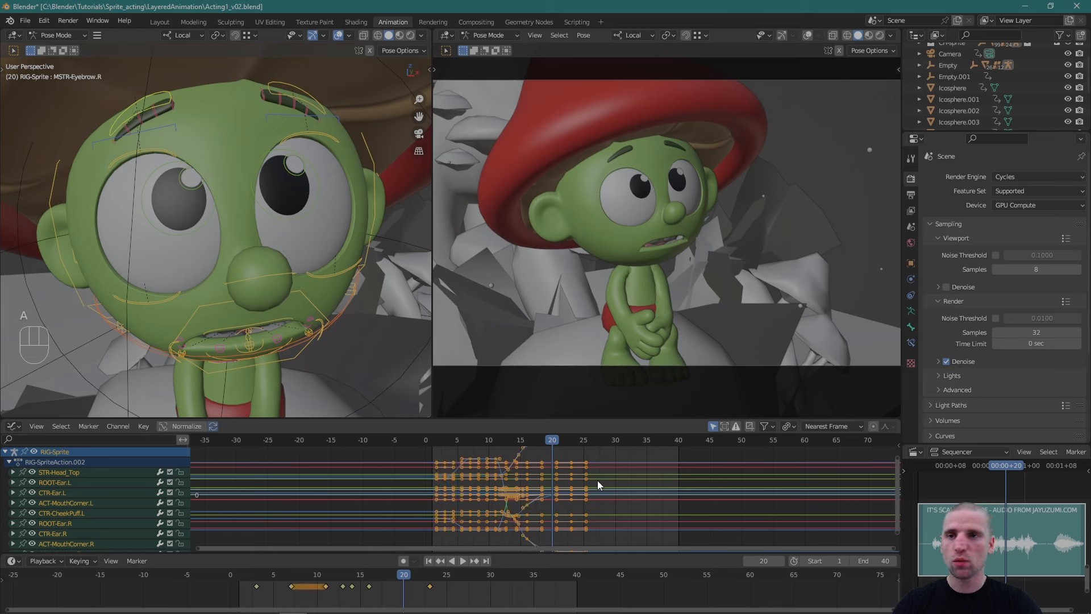
key(KP_Decimal)
alt+right_drag(701, 513, 718, 501)
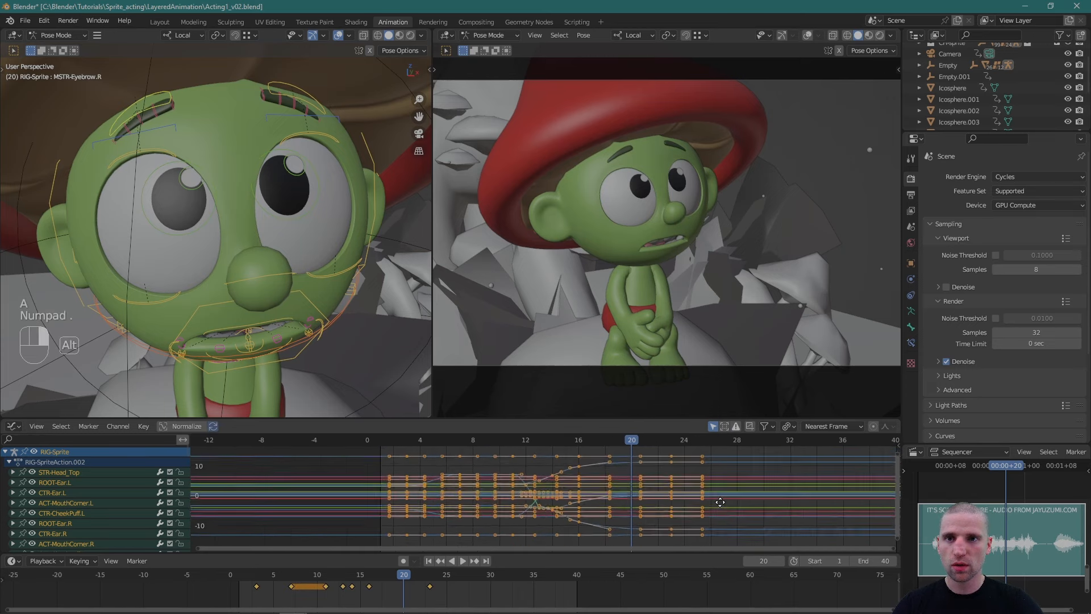
alt+middle_drag(676, 499, 576, 503)
drag(632, 536, 574, 529)
drag(528, 468, 527, 461)
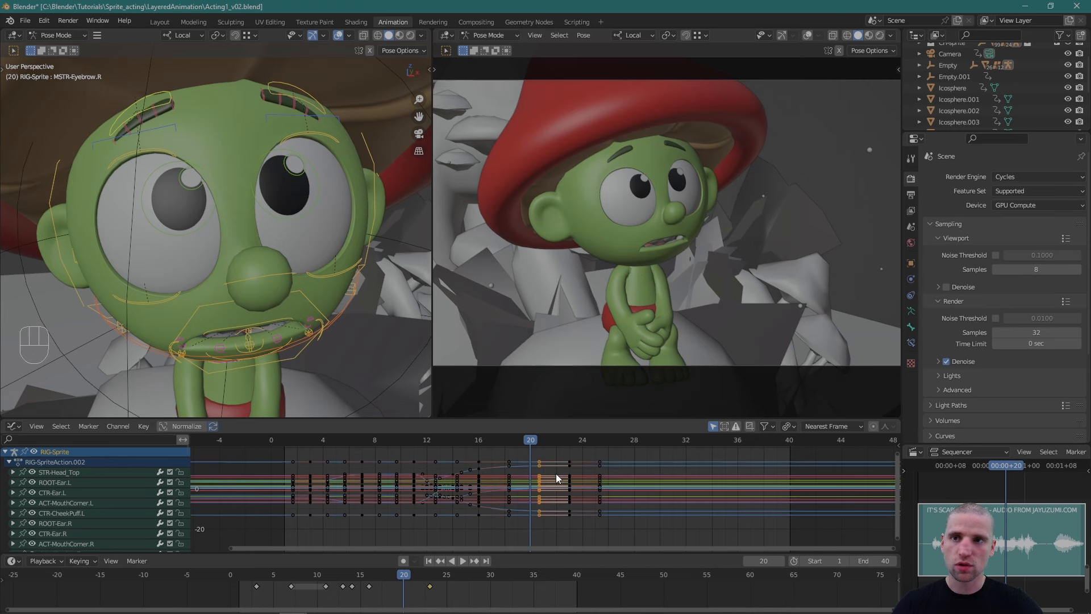
key(g)
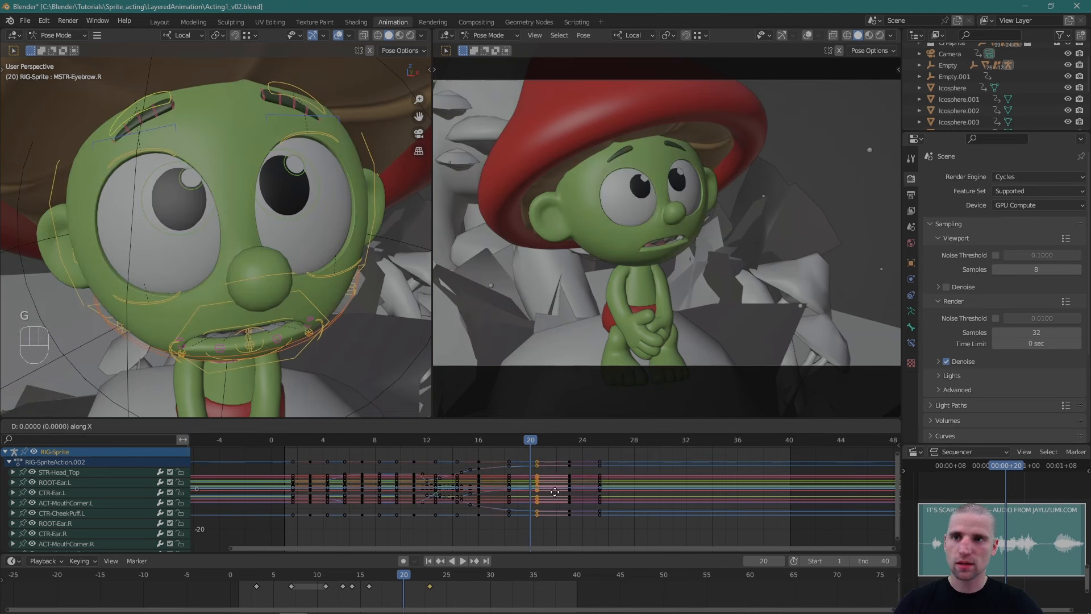
click(519, 498)
Play and scrub the shot from frame 18 onward to examine the timing of the face settling after the blink.
drag(409, 570, 389, 584)
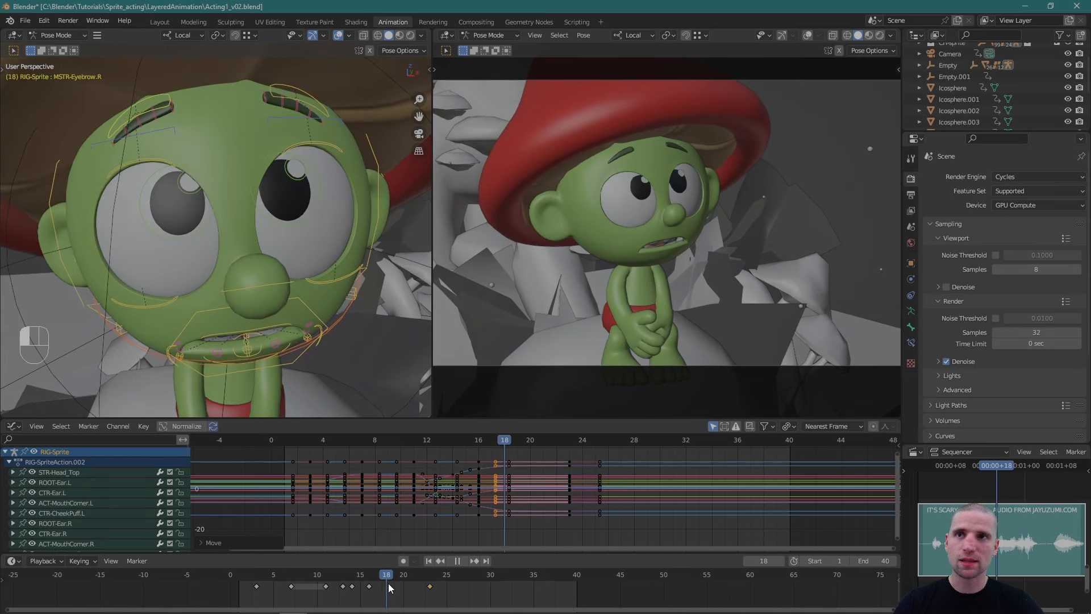
key(alt+grave)
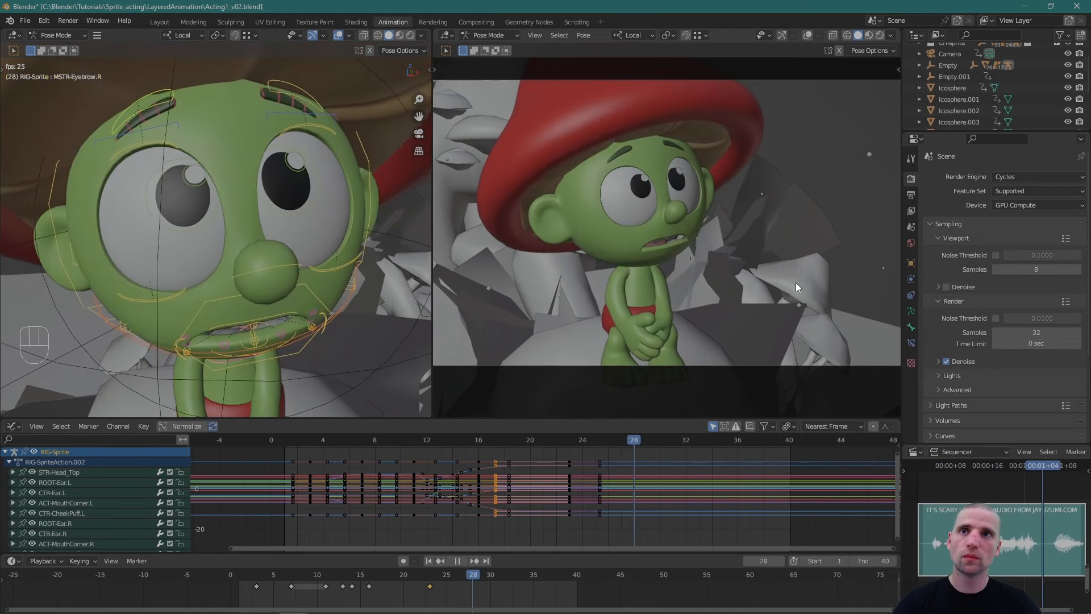
key(alt+grave)
drag(447, 577, 428, 578)
key(i)
key(Right)
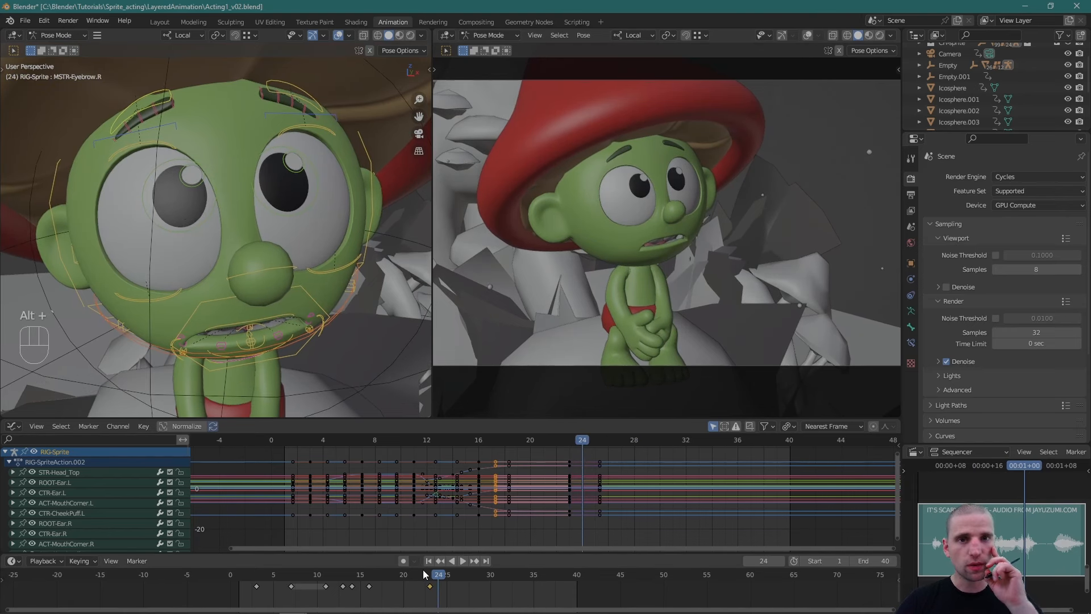
key(space)
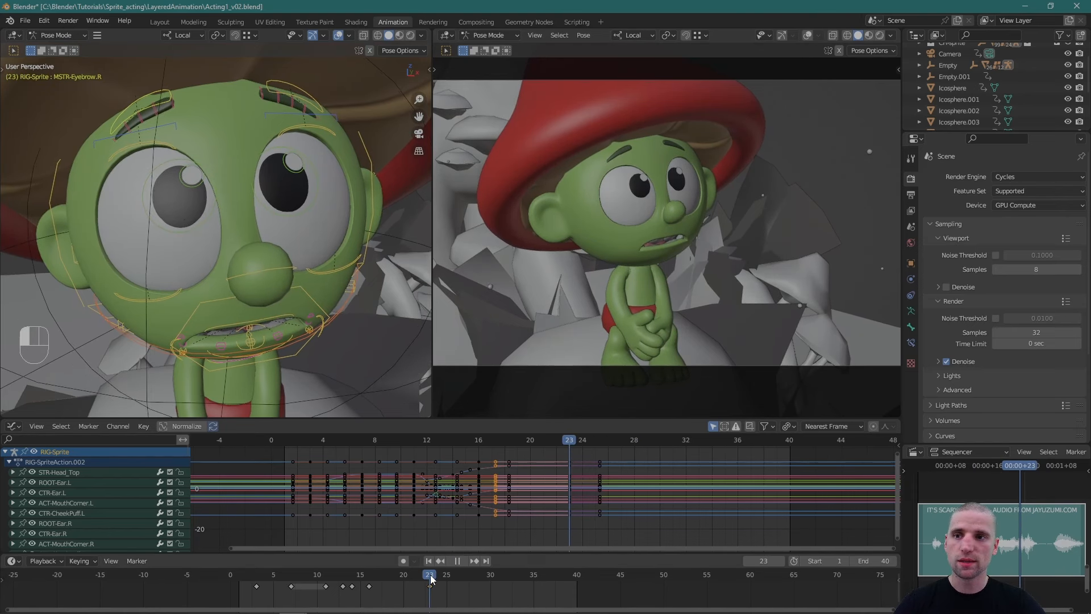
drag(532, 577, 495, 580)
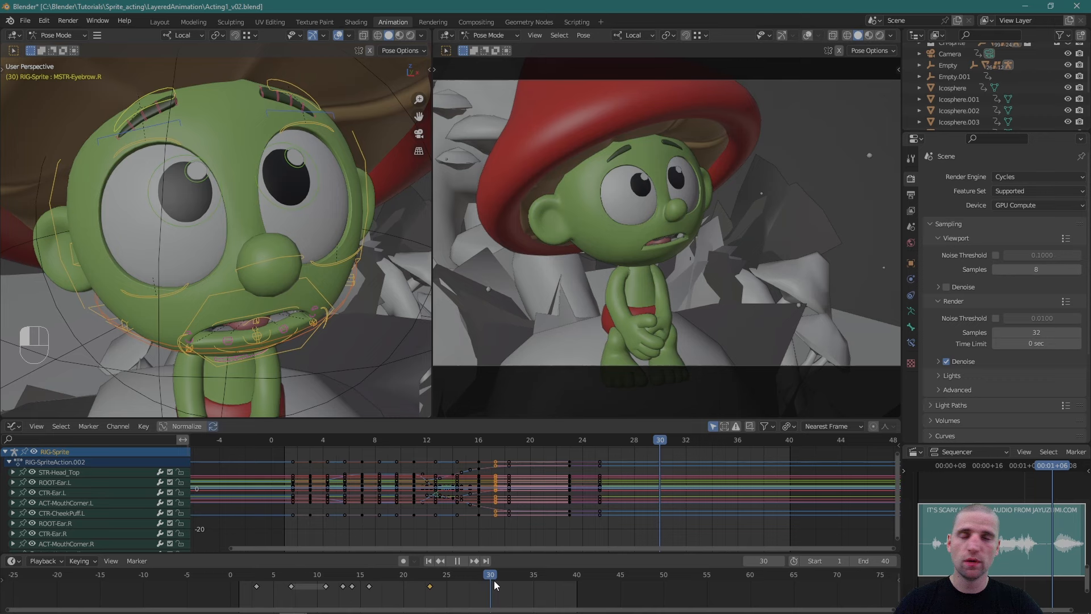
Keyframe all facial controls at frame 29 and again at frame 35.
mouse_move(493, 581)
mouse_down()
mouse_move(483, 579)
mouse_move(506, 577)
mouse_move(458, 584)
mouse_move(482, 584)
mouse_up()
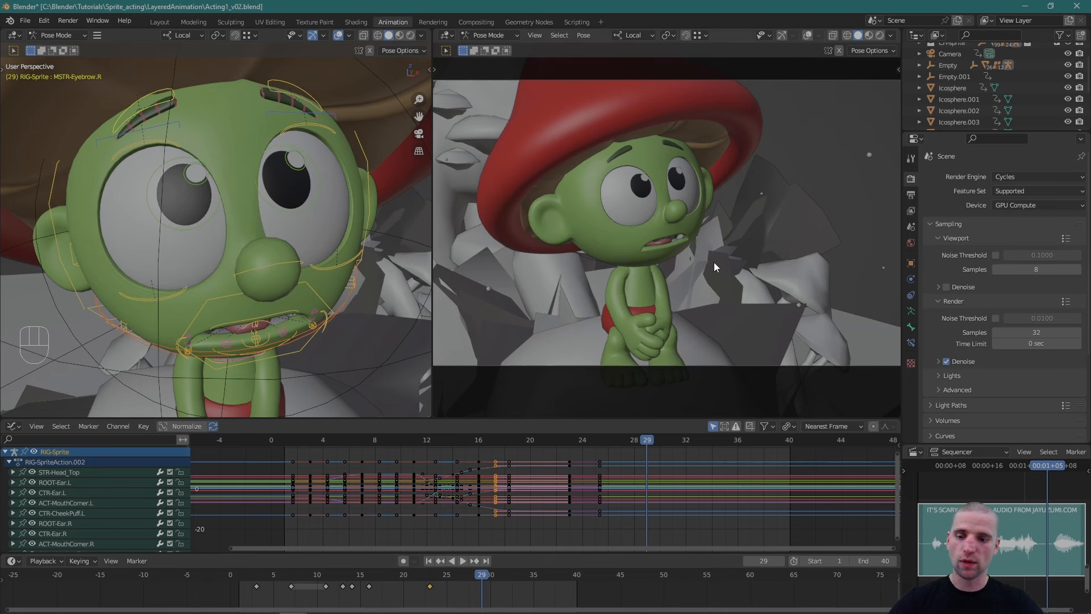
key(i)
key(space)
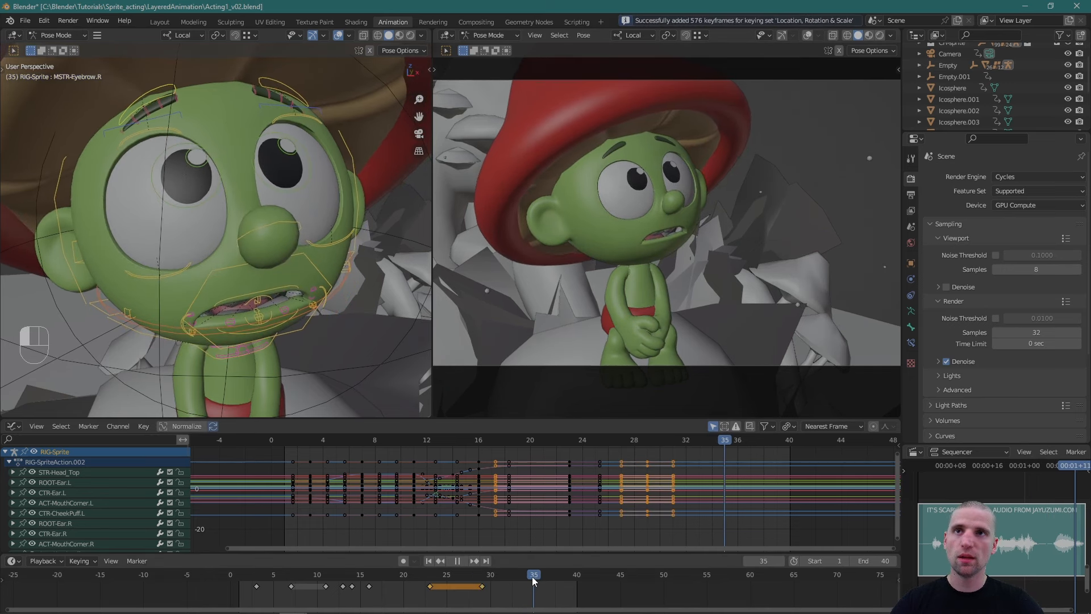
key(space)
key(i)
Raise the left upper eyelid control slightly at frame 35 and keyframe it.
alt+drag(325, 155, 336, 196)
click(331, 182)
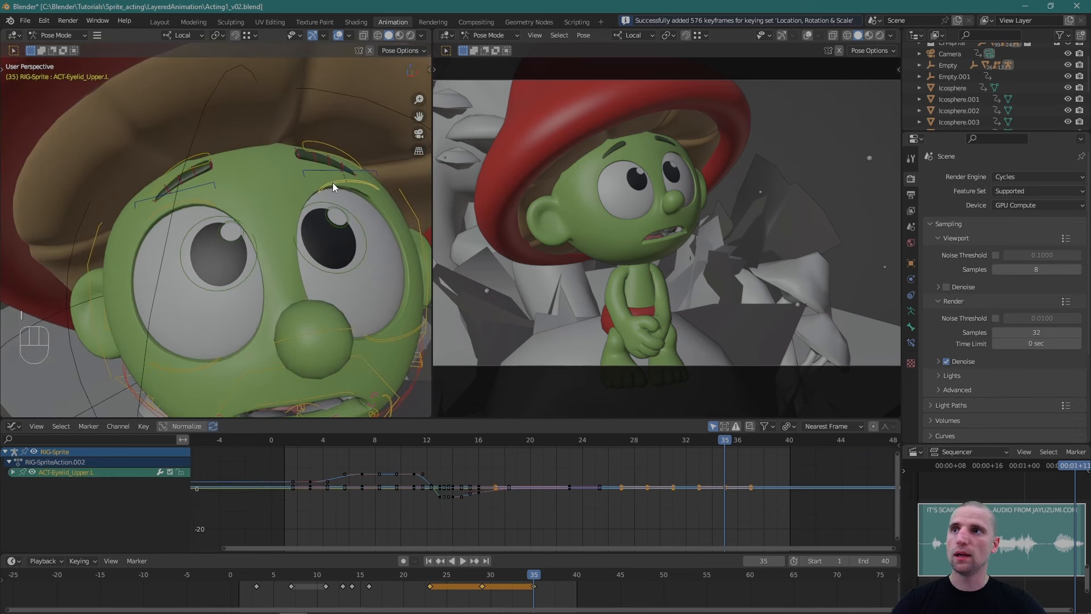
key(shift+space)
key(g)
click(336, 144)
key(i)
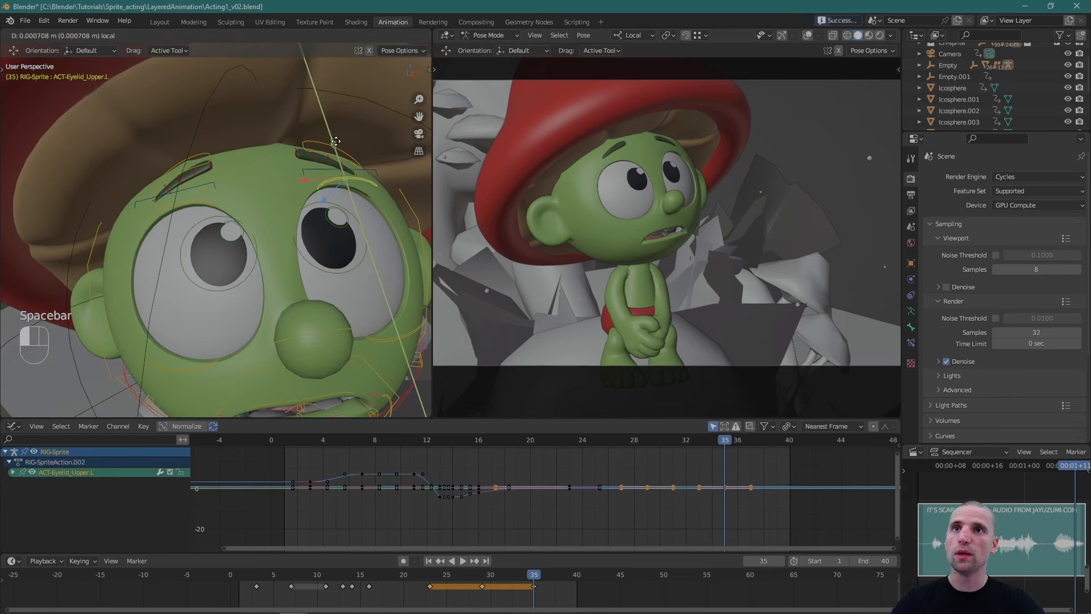
Raise and rotate the right upper eyelid control at frame 35 and keyframe it.
click(193, 202)
drag(179, 171, 178, 162)
key(space)
key(r)
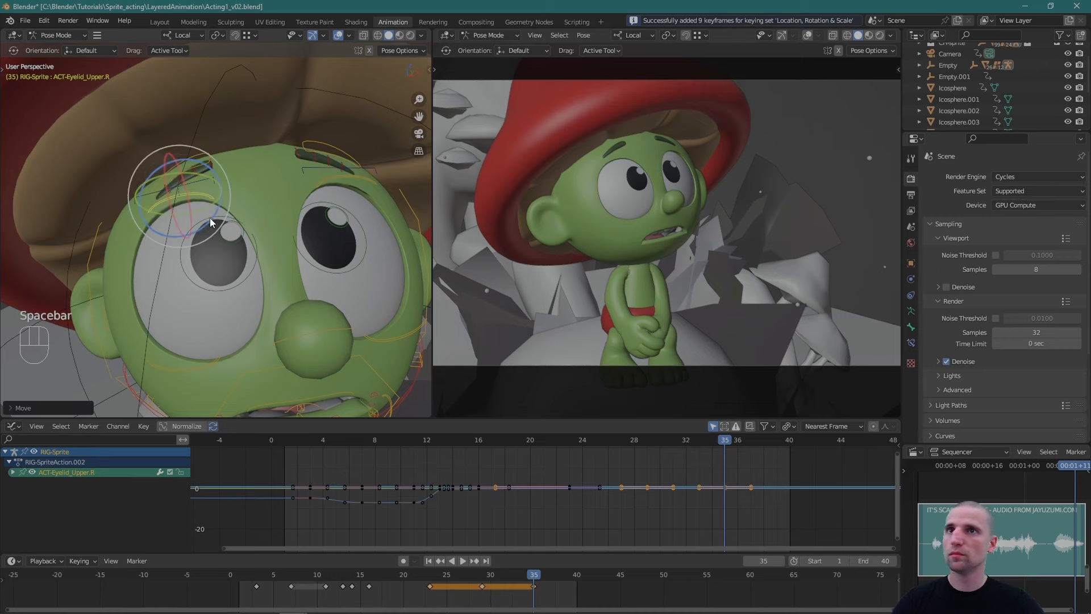
drag(210, 217, 257, 268)
key(w)
key(i)
Adjust the right and left master eyebrow controls for the end pose at frame 35 and keyframe the change.
click(227, 200)
key(space)
key(g)
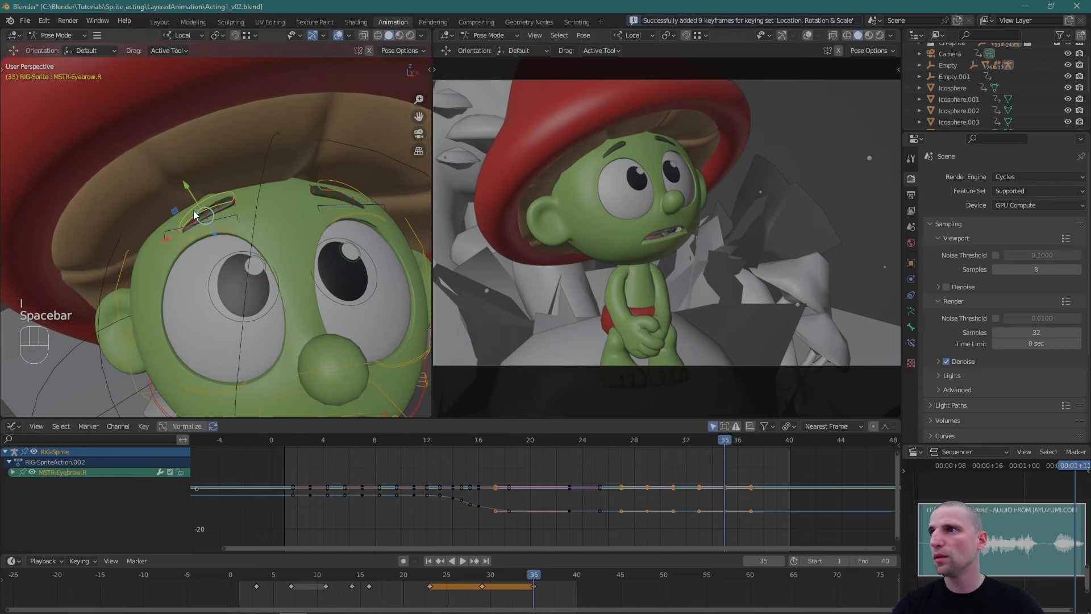
alt+drag(227, 200, 214, 246)
key(i)
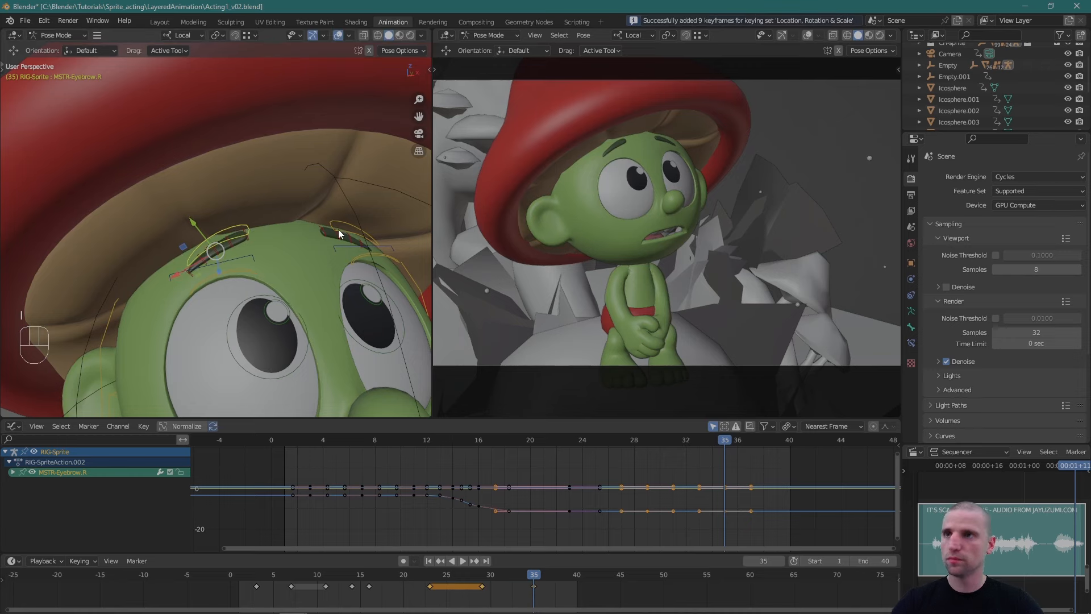
click(342, 224)
alt+drag(342, 227, 305, 245)
drag(293, 231, 227, 273)
scroll(290, 228, down, 2)
click(209, 253)
drag(195, 212, 356, 234)
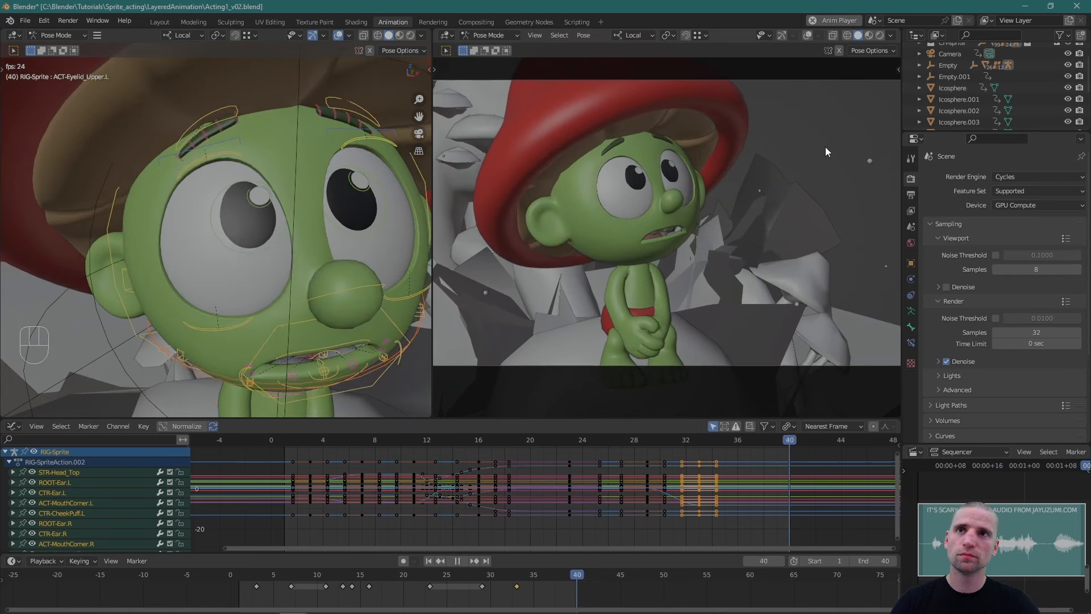
Keyframe the master eye target control at frame 24.
key(alt+a)
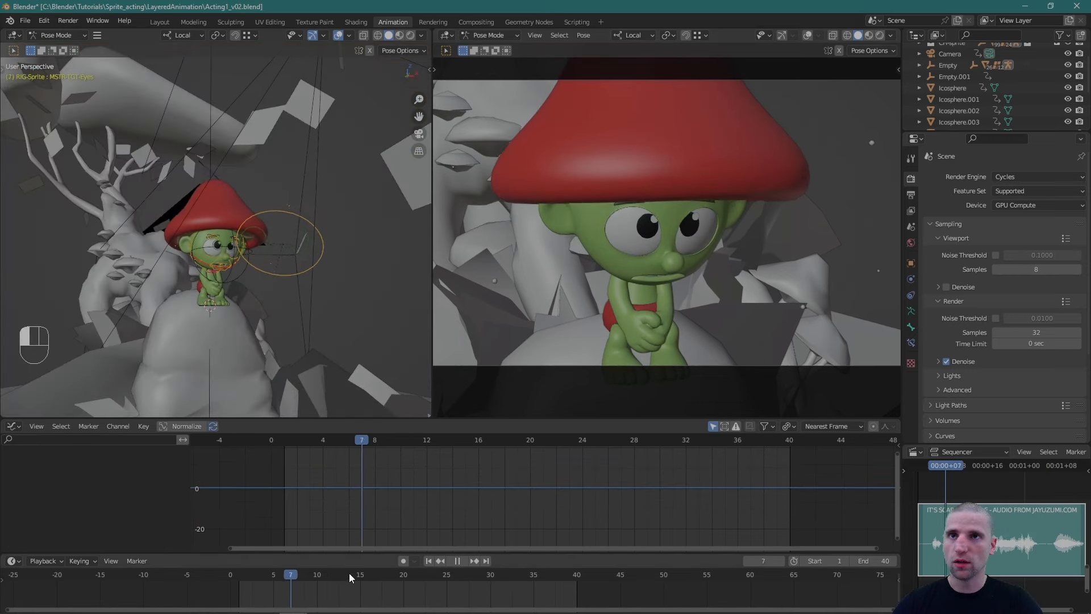
drag(349, 573, 459, 558)
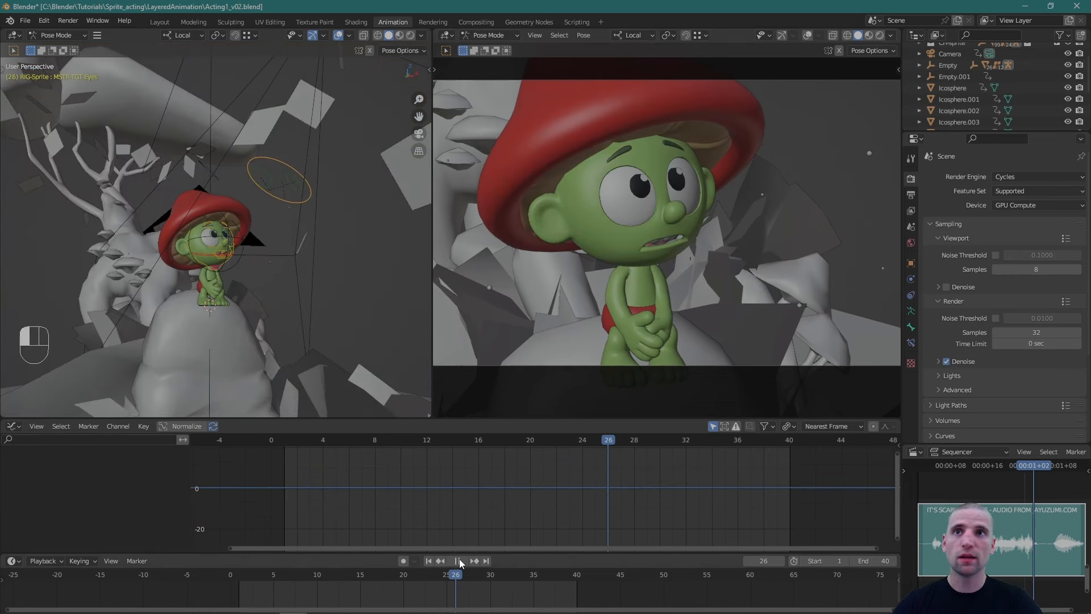
click(442, 561)
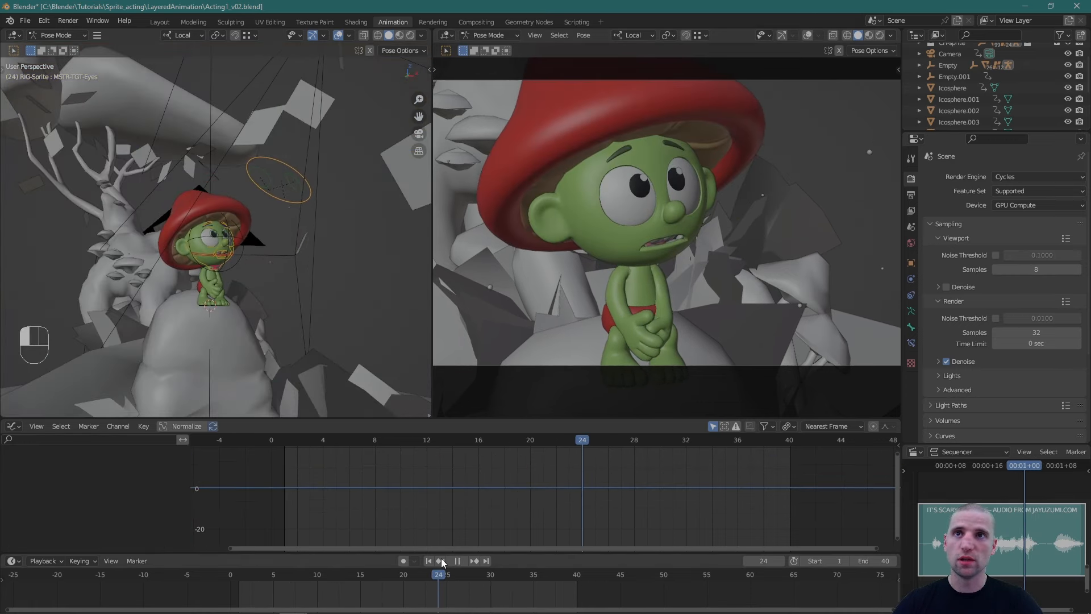
key(g)
click(231, 190)
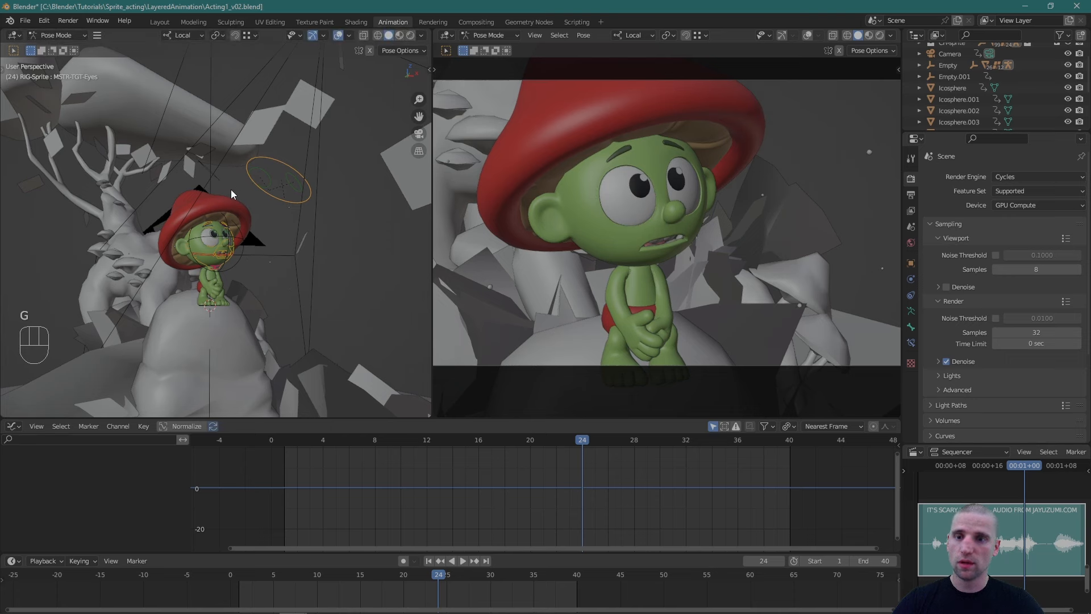
key(i)
Lower the master eye target at frame 2 so the character looks down, keyframe it and select that keyframe.
drag(252, 575, 246, 577)
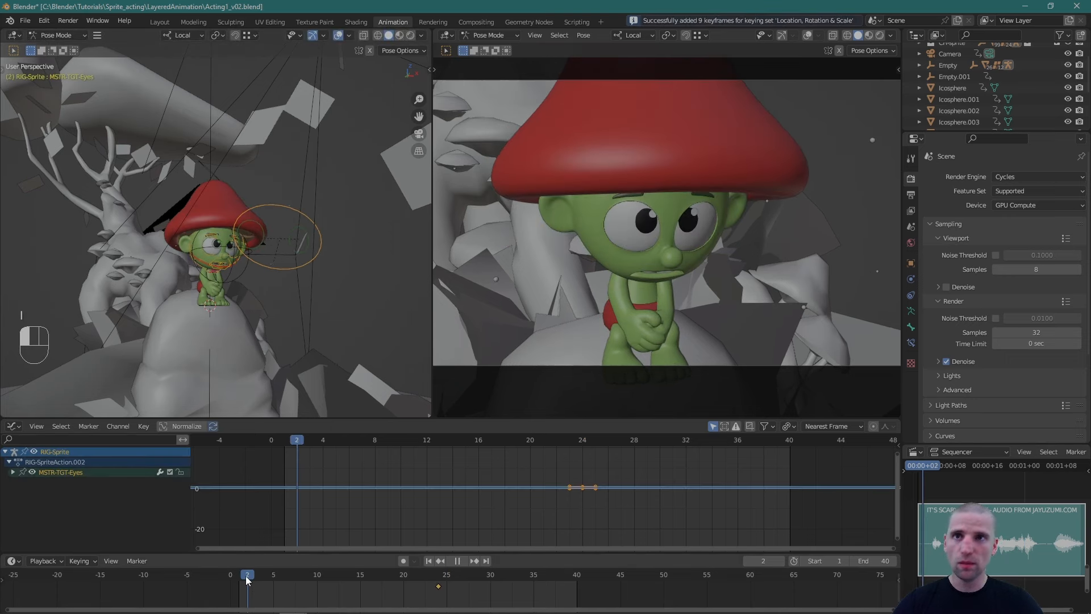
key(space)
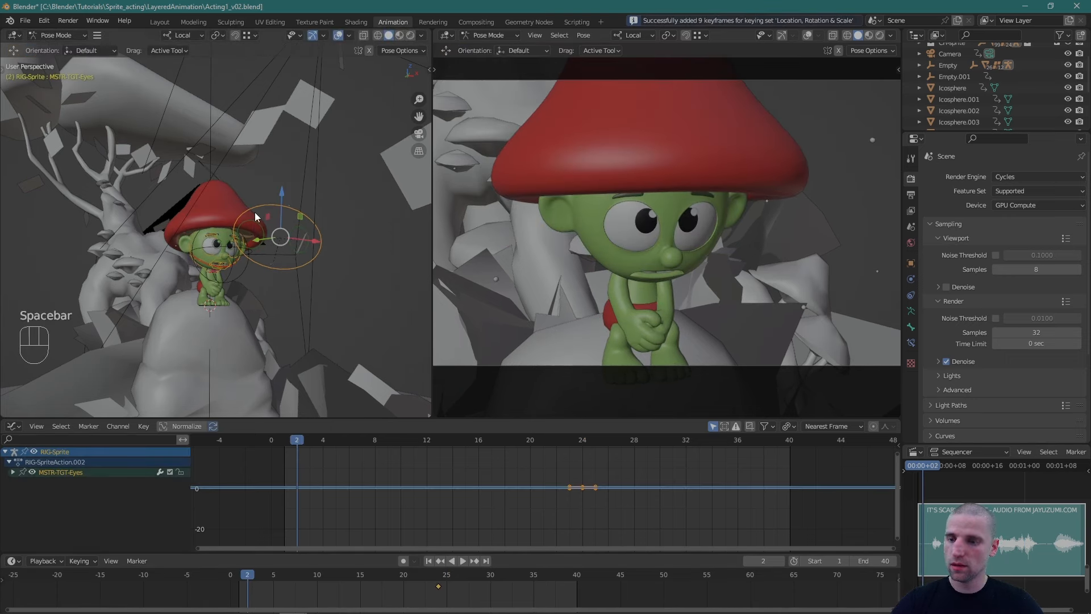
drag(282, 203, 274, 281)
key(i)
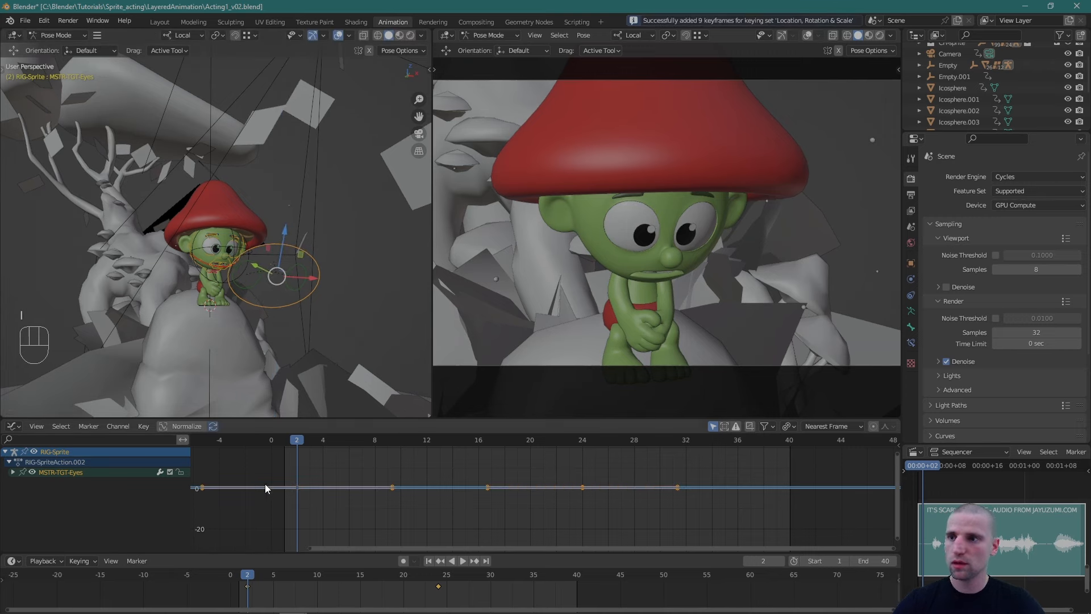
click(248, 586)
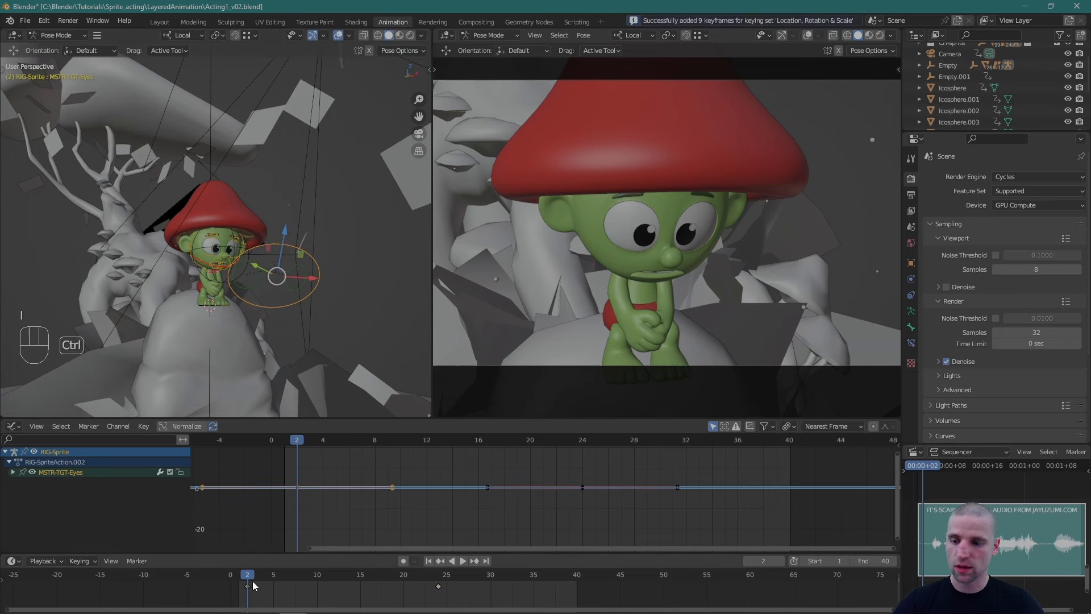
Copy the eye target keyframe at frame 2 and paste it at frame 7 to hold the downward look.
key(ctrl+c)
drag(248, 575, 288, 581)
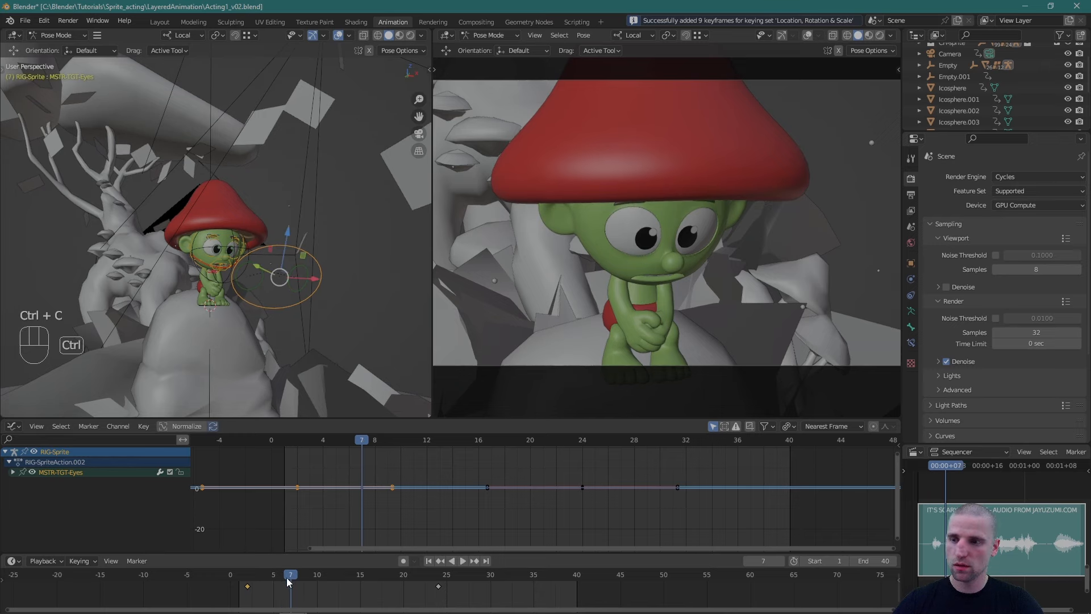
key(ctrl+v)
key(space)
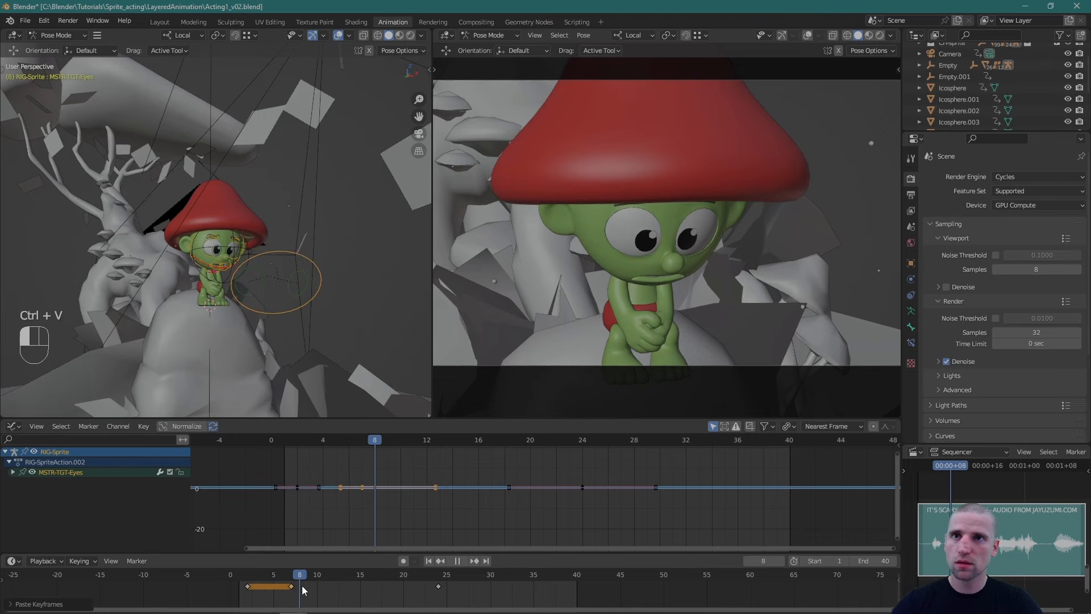
key(space)
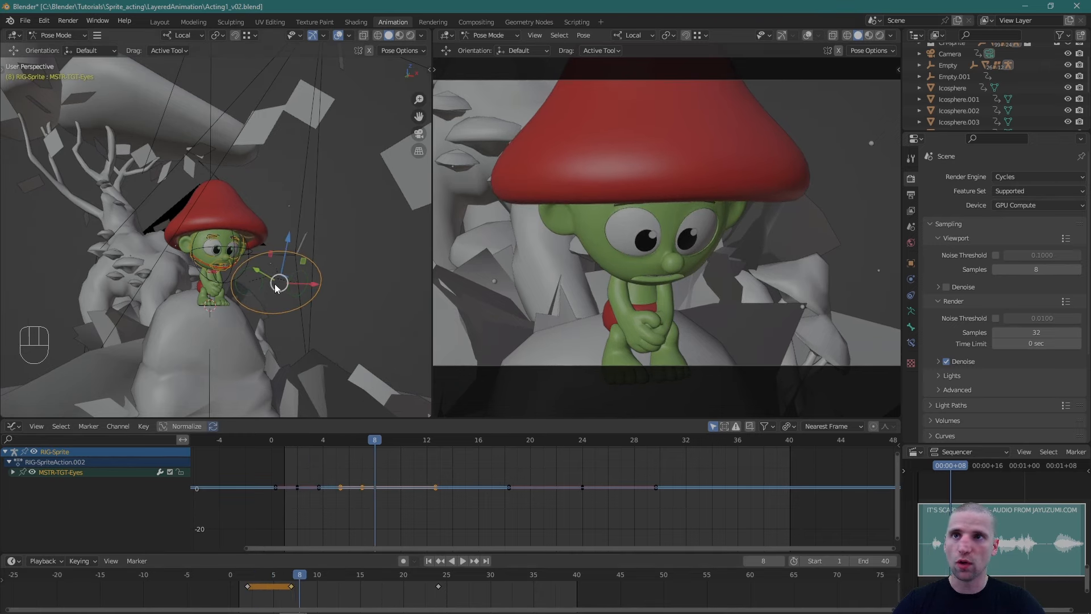
Shift the master eye target slightly at frame 8 and keyframe it, undoing the unwanted changes.
drag(275, 294, 279, 293)
key(ctrl+z)
key(ctrl+z)
key(ctrl+z)
Paste the frame 8 eye target keyframe and place the copy at frame 11 to hold the look.
click(317, 574)
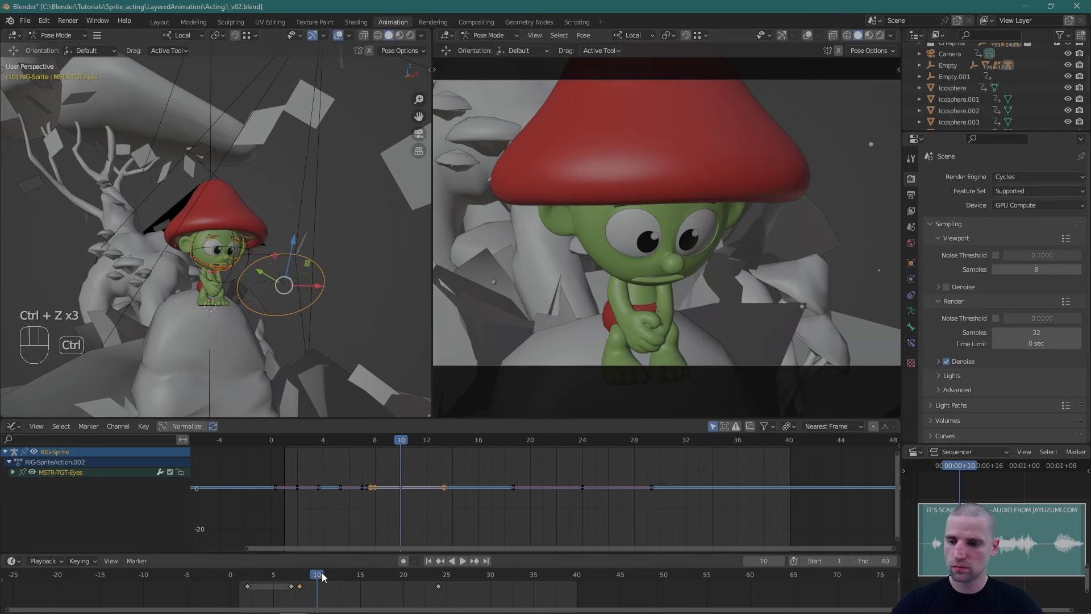
key(ctrl+v)
drag(288, 581, 332, 584)
key(g)
click(334, 587)
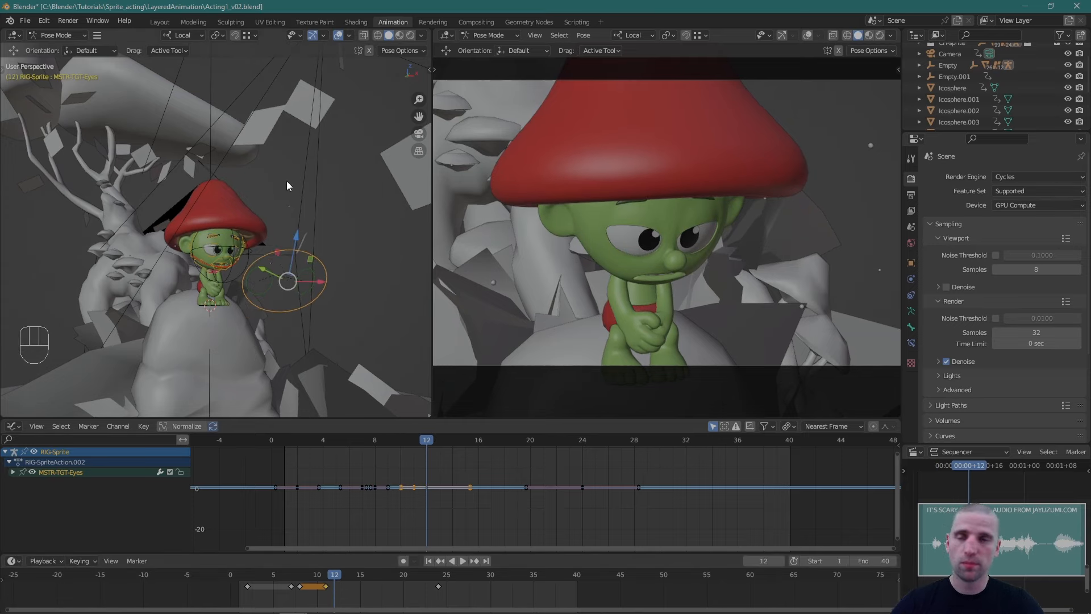
Raise the master eye target slightly at frame 12 and lower it at frame 15, keyframing both positions.
drag(292, 279, 292, 273)
key(i)
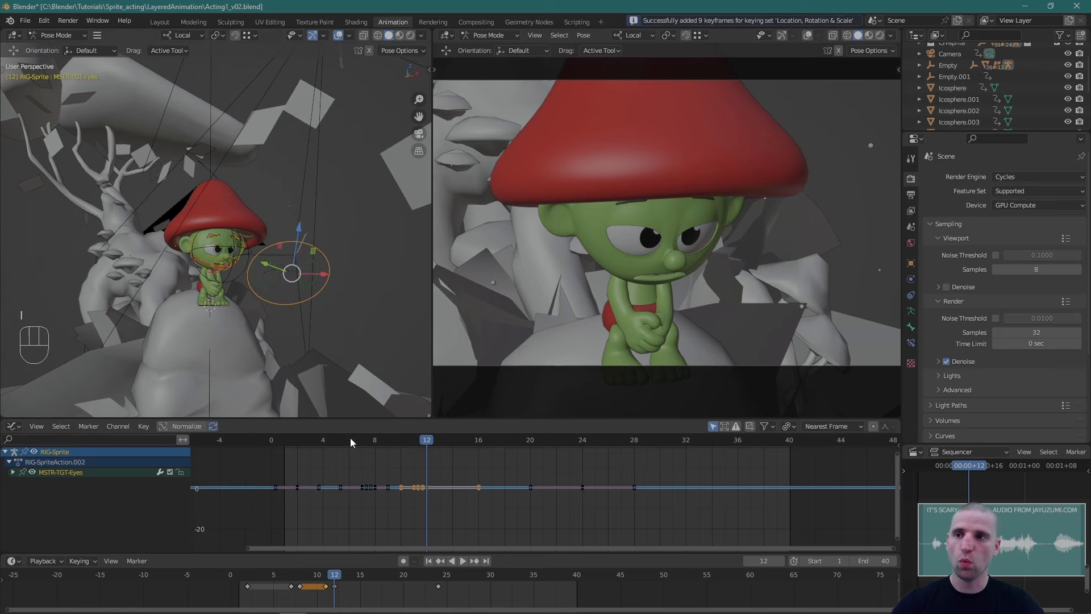
drag(341, 571, 360, 583)
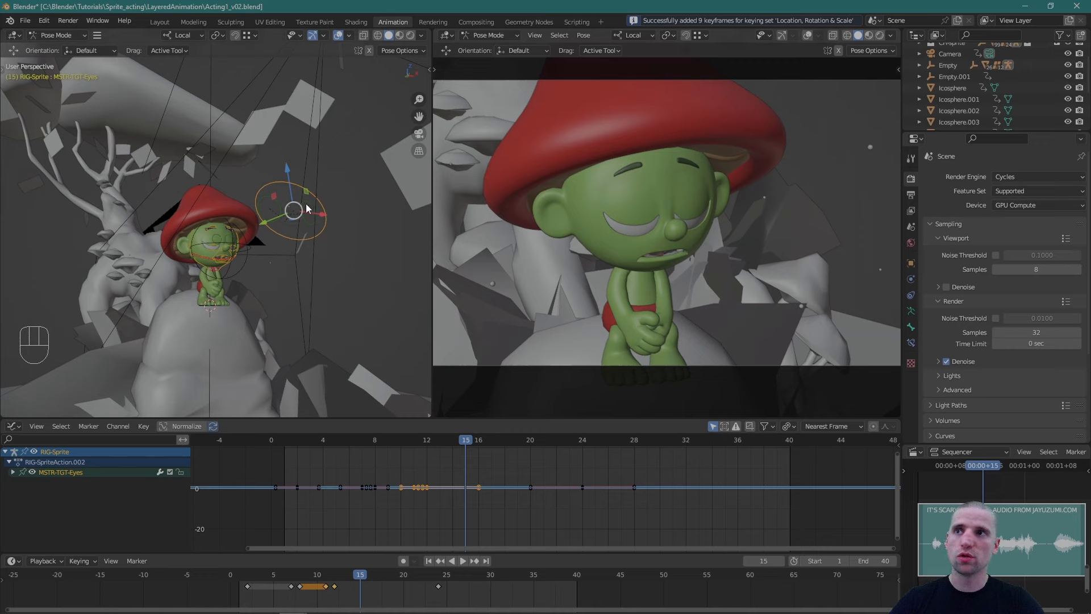
drag(294, 210, 286, 267)
key(i)
key(space)
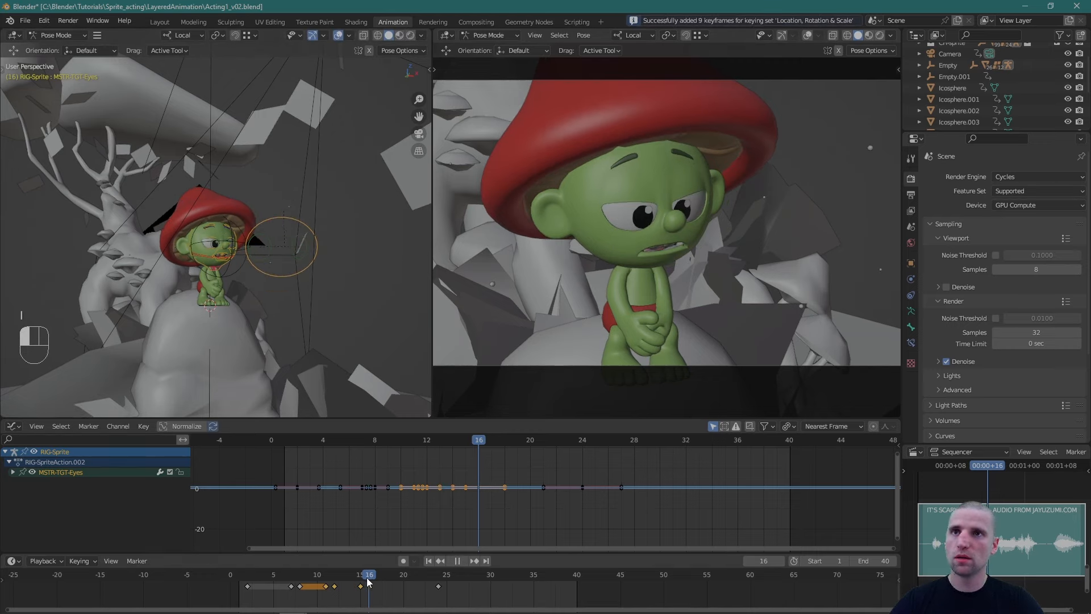
key(space)
Move the eye target keyframe at frame 24 to frame 17.
click(446, 587)
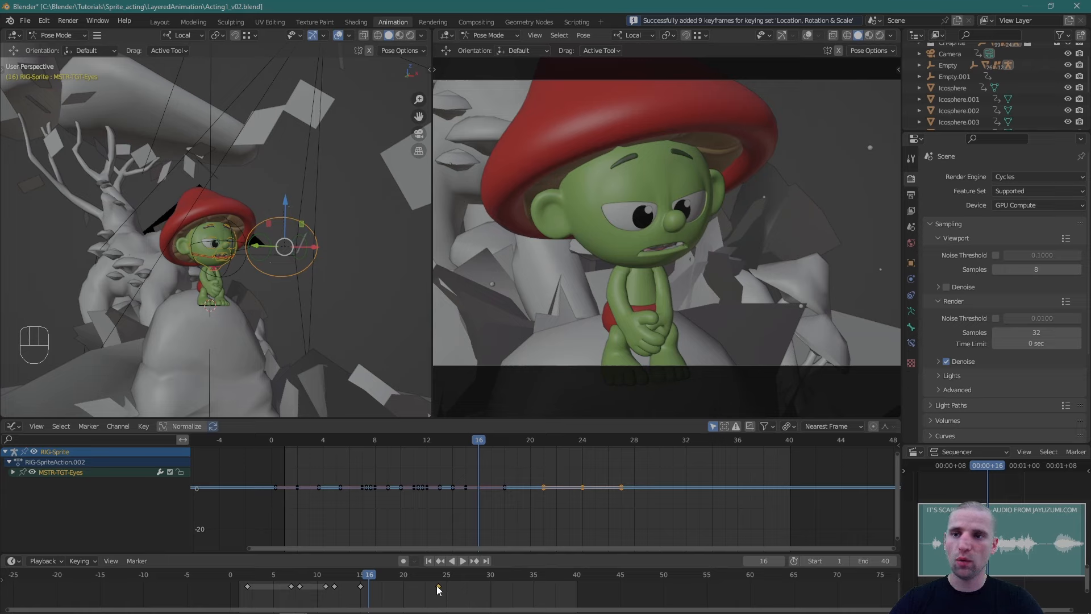
key(g)
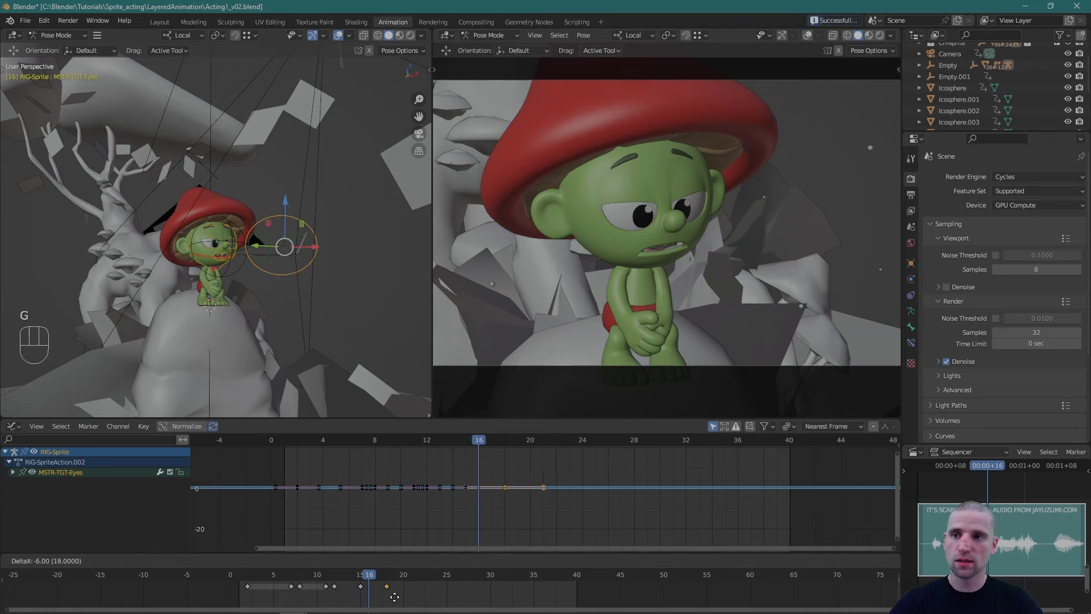
click(369, 579)
Keyframe the master eye target at frame 18 and lower it slightly at frame 17.
key(space)
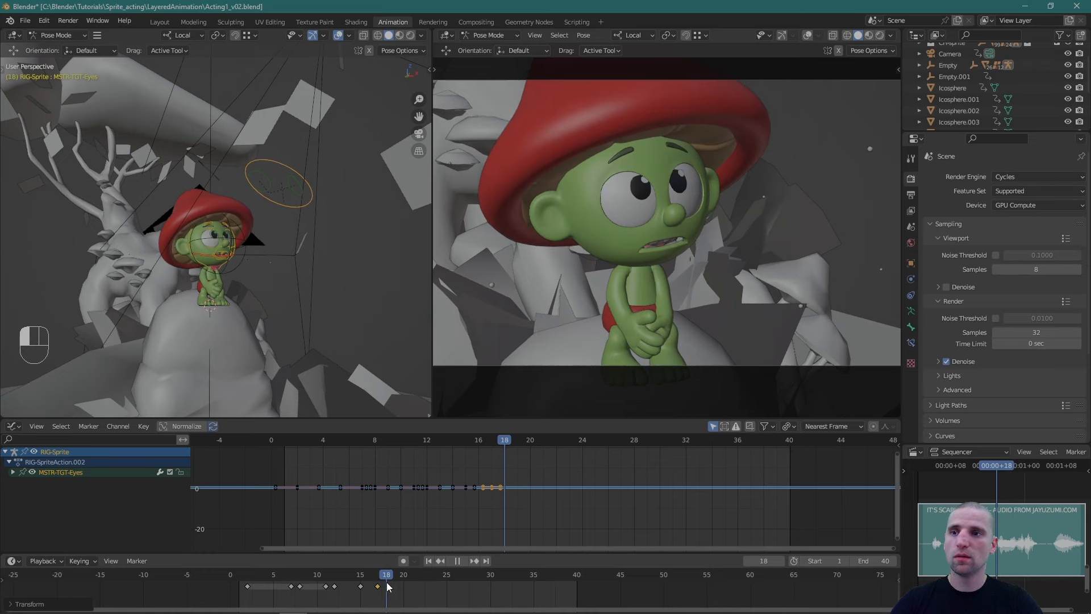
key(space)
key(i)
click(378, 576)
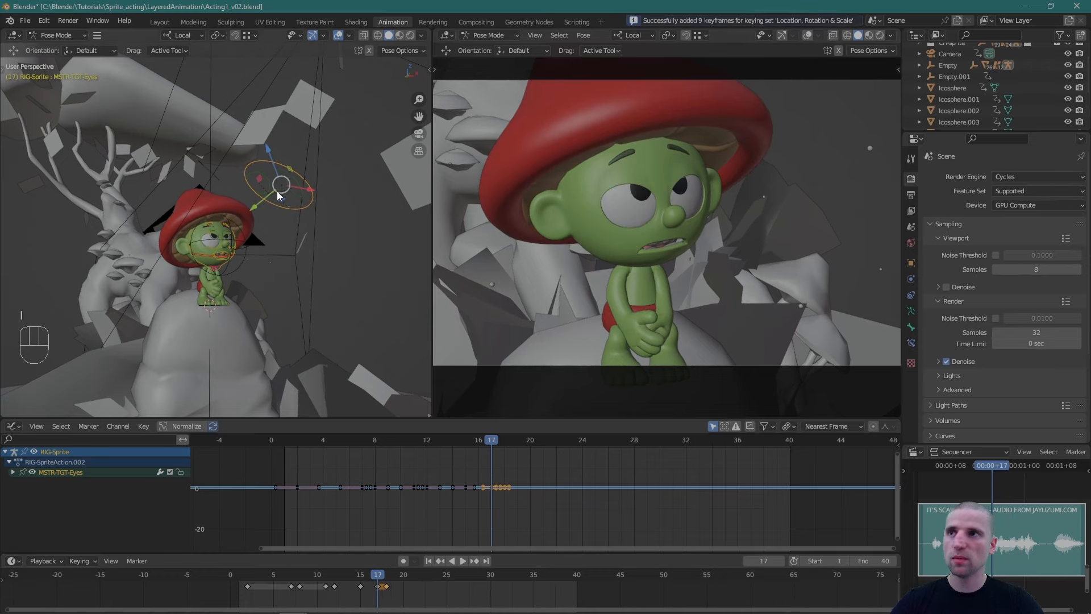
drag(280, 189, 279, 200)
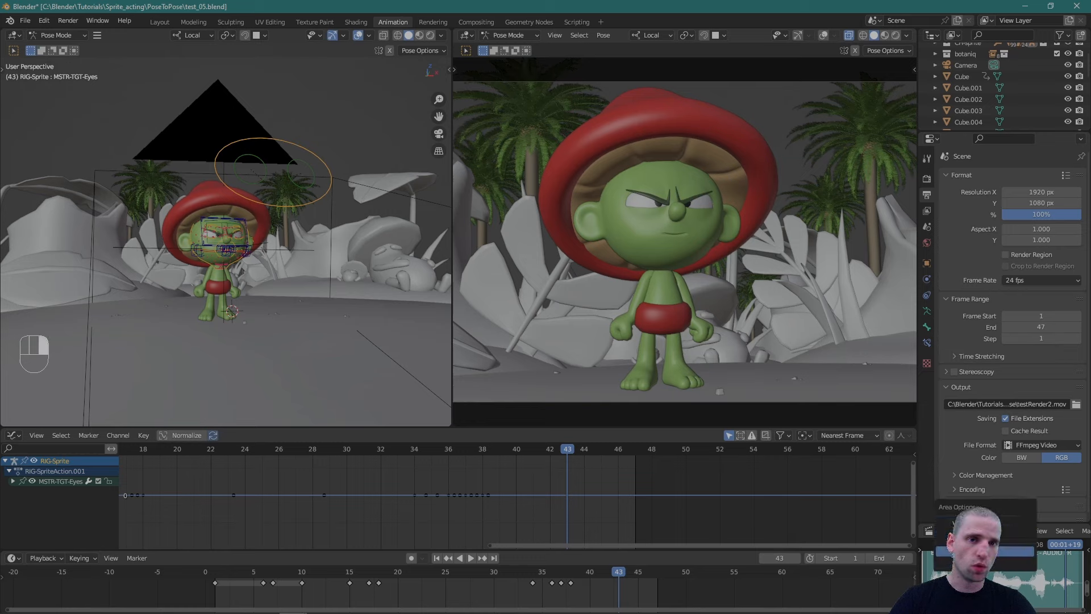
Join the sequencer area into the Properties editor, then split that editor horizontally at about half its height.
click(990, 551)
click(993, 578)
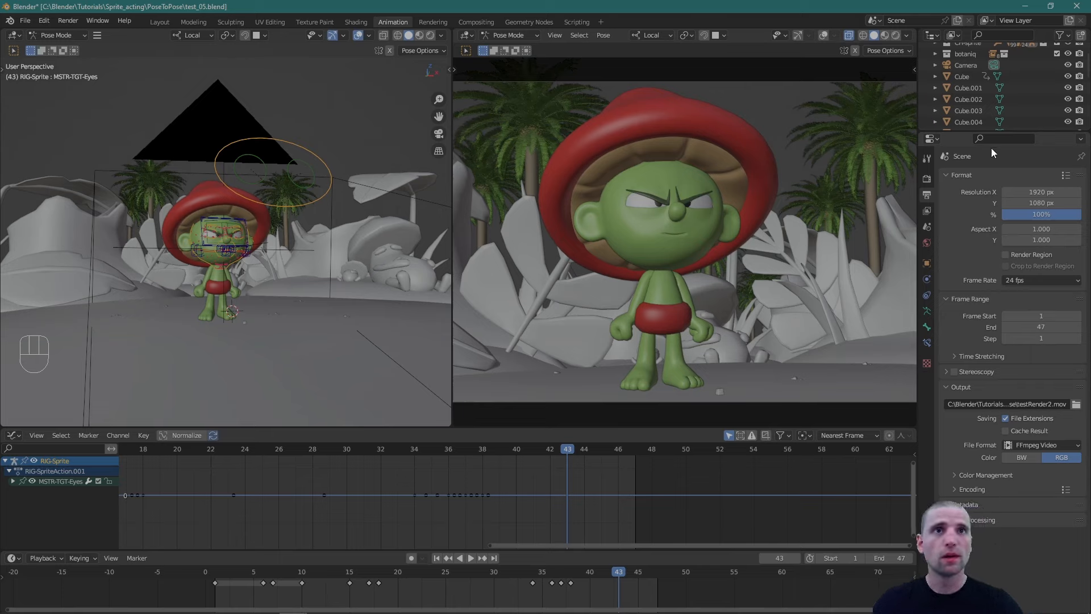
right_click(952, 133)
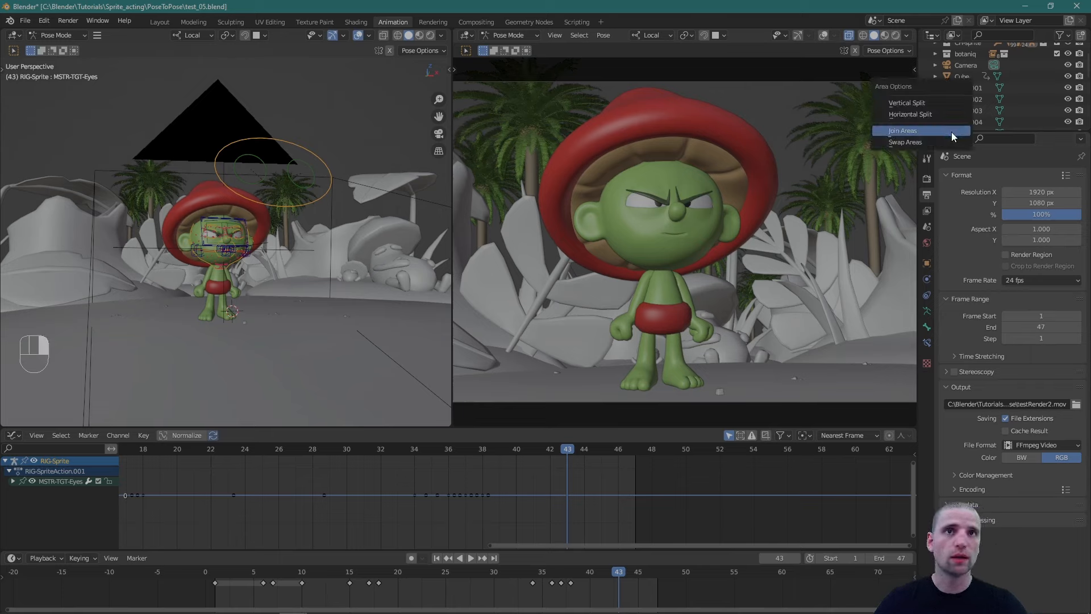
click(908, 114)
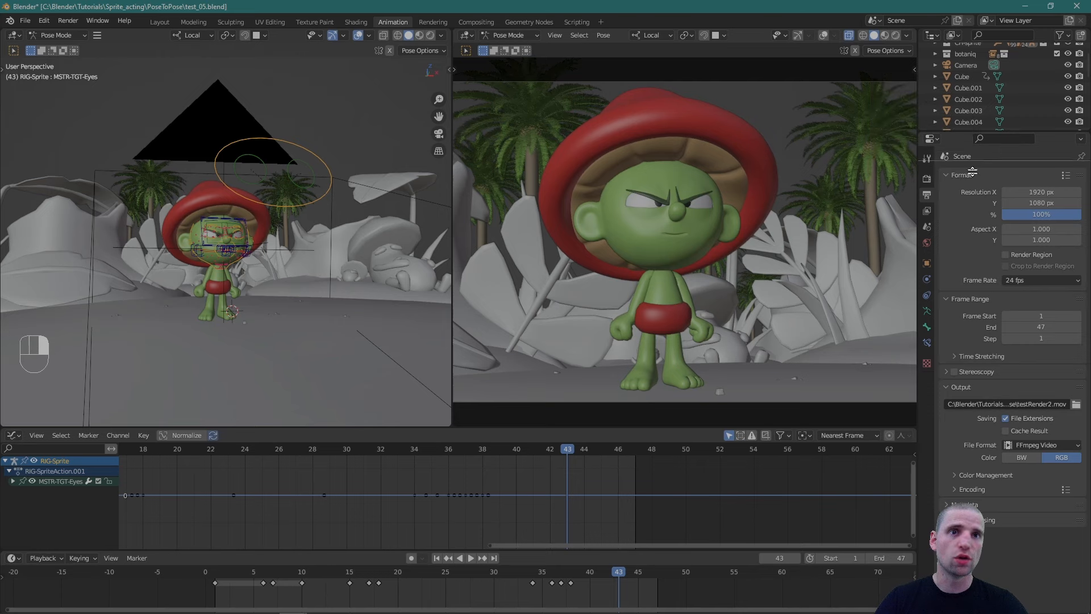
click(996, 539)
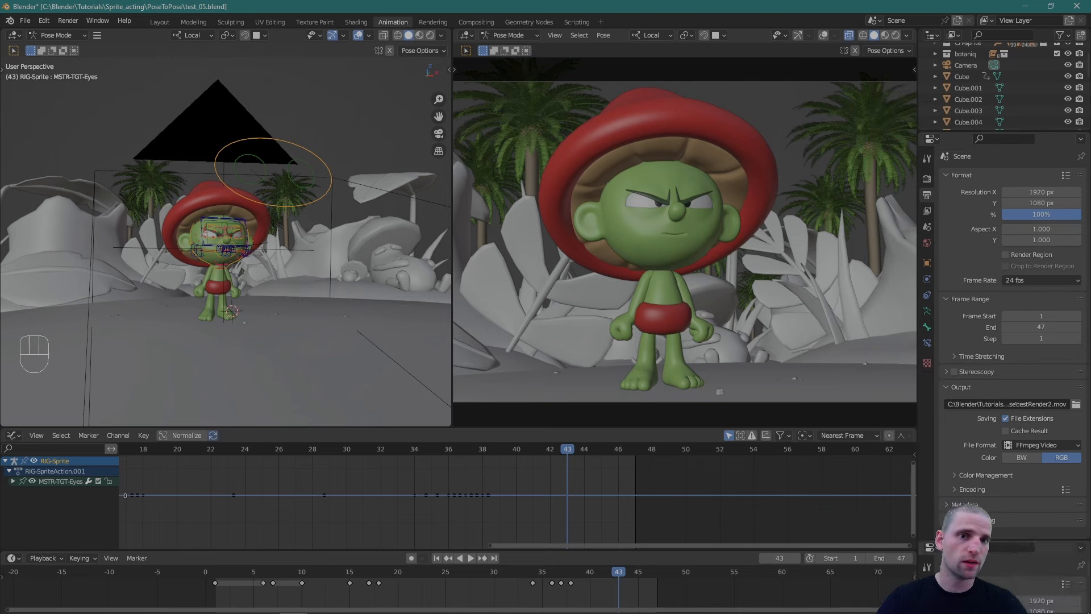
drag(977, 539, 966, 353)
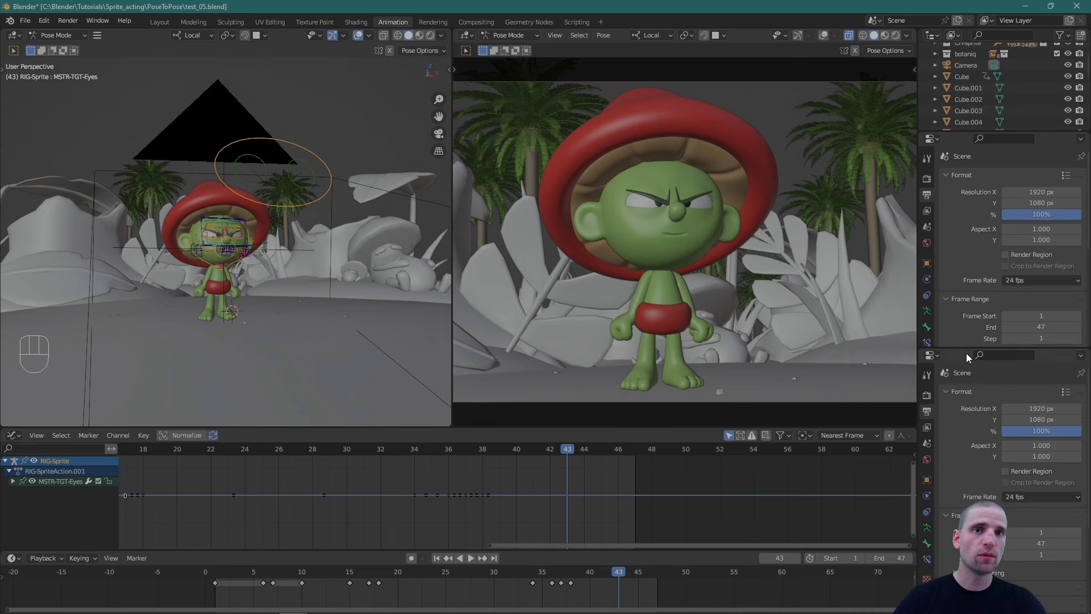
Change the lower Properties area into a Video Sequencer and maximize it.
click(932, 355)
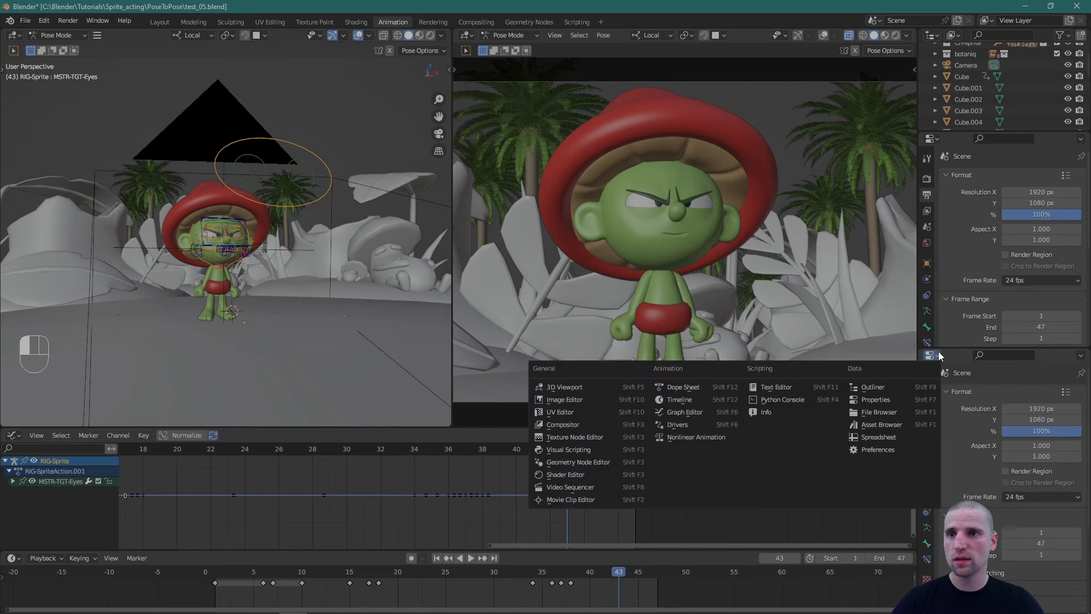
click(594, 487)
key(ctrl+space)
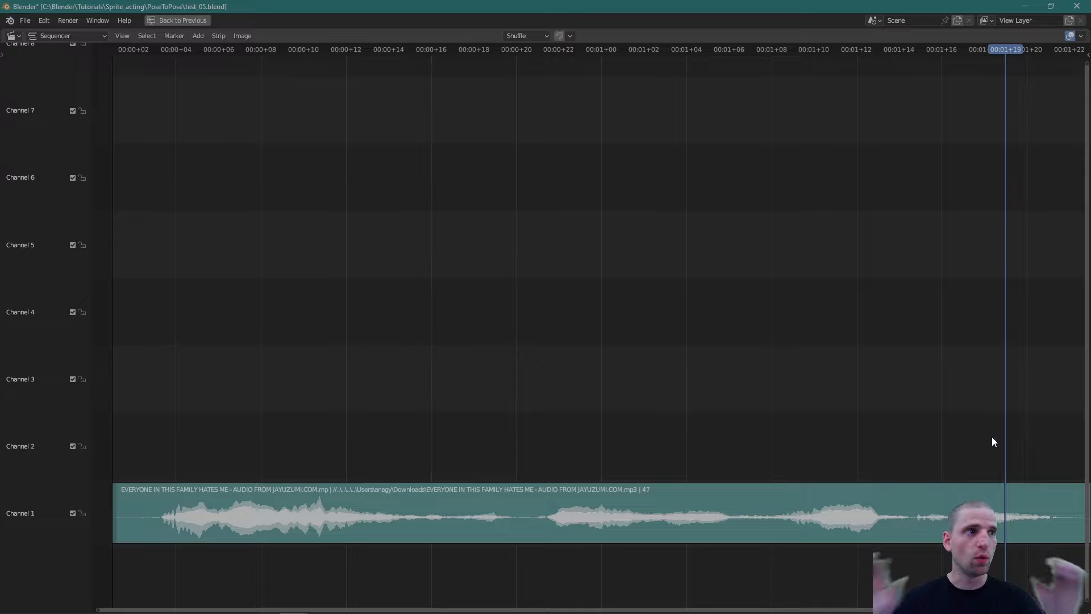
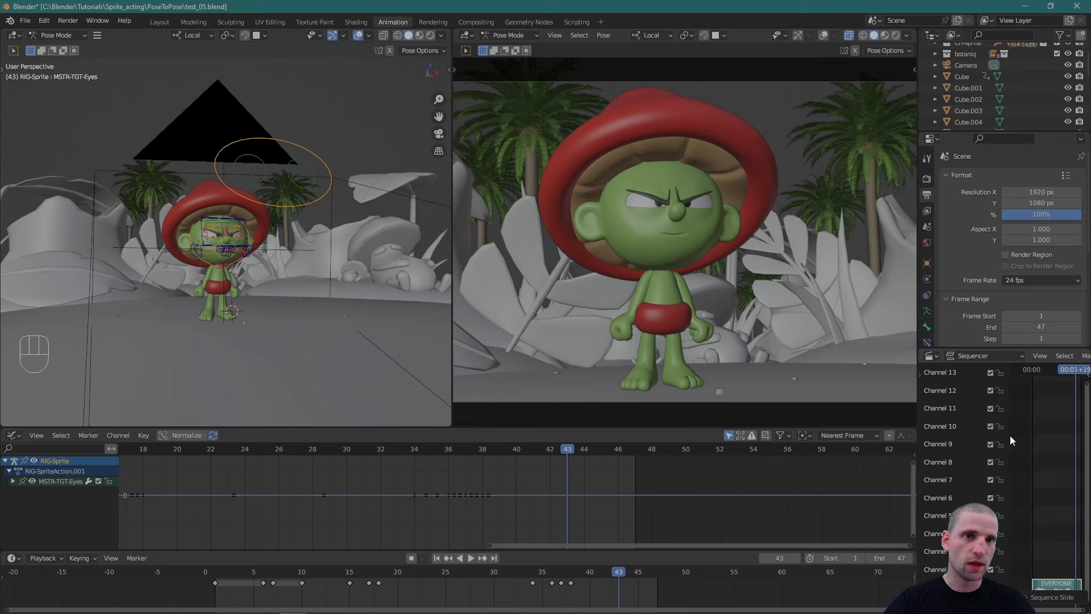
Collapse the sequencer's channel list, frame the audio strip and move the playhead to frame 21.
drag(1008, 436, 960, 439)
alt+middle_drag(995, 501, 1020, 462)
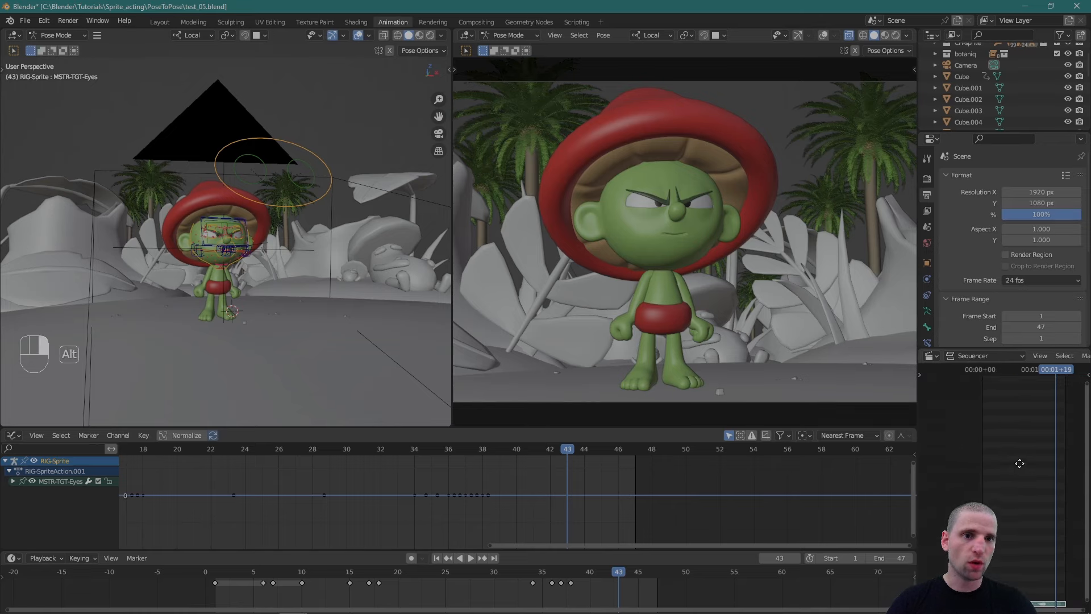
alt+right_drag(1020, 462, 1001, 477)
alt+middle_drag(1001, 478, 1015, 514)
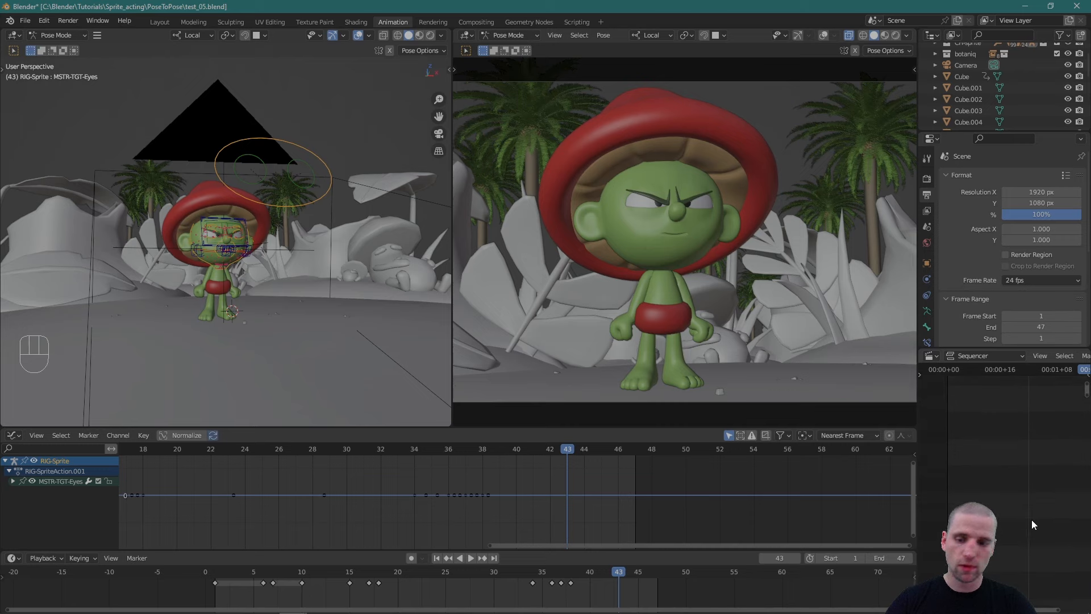
key(KP_Decimal)
alt+right_drag(1005, 511, 1017, 494)
alt+middle_drag(1003, 546, 992, 466)
alt+right_drag(991, 466, 976, 507)
click(561, 577)
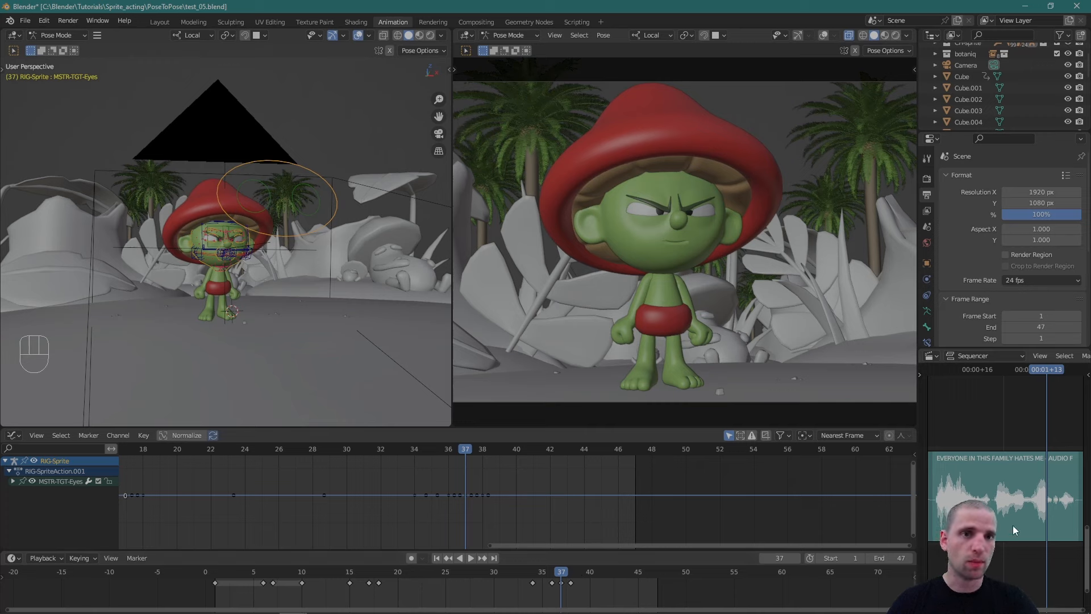
click(994, 519)
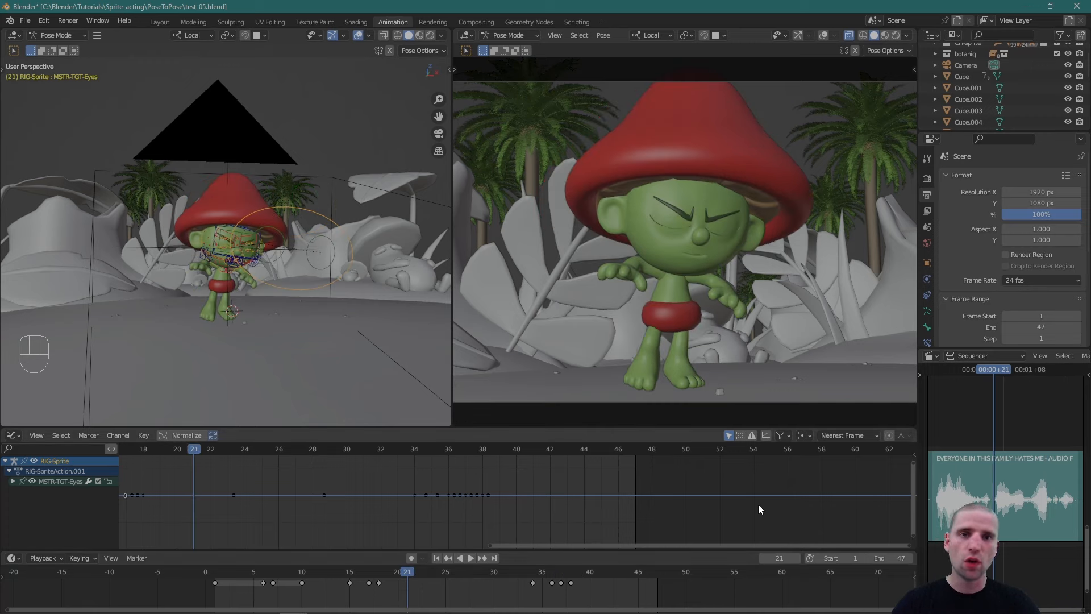
Enable audio scrubbing for playback and scrub the timeline to frame 10.
click(49, 557)
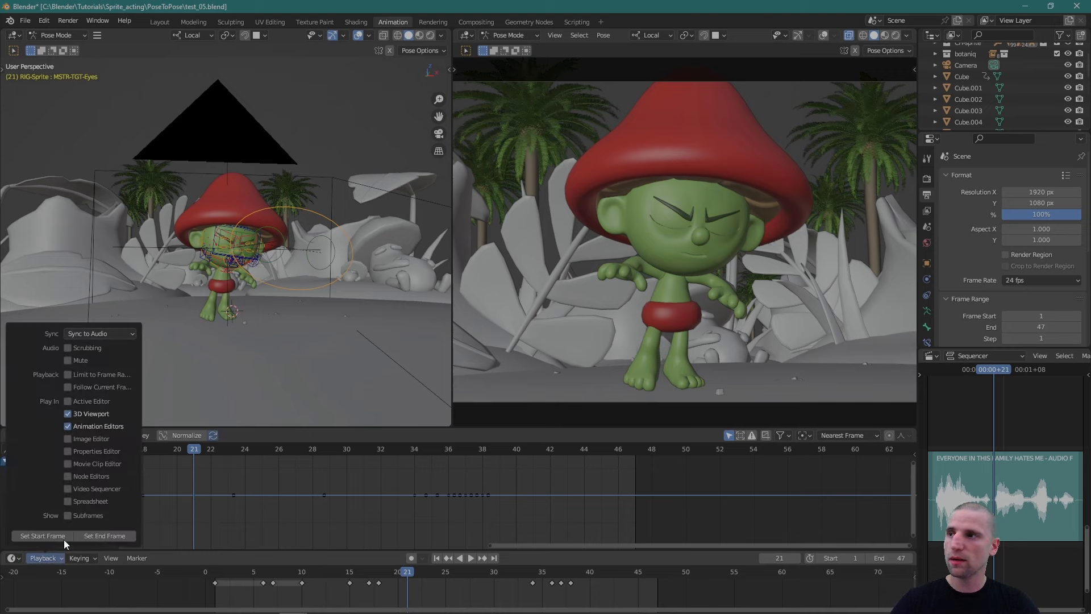
click(68, 348)
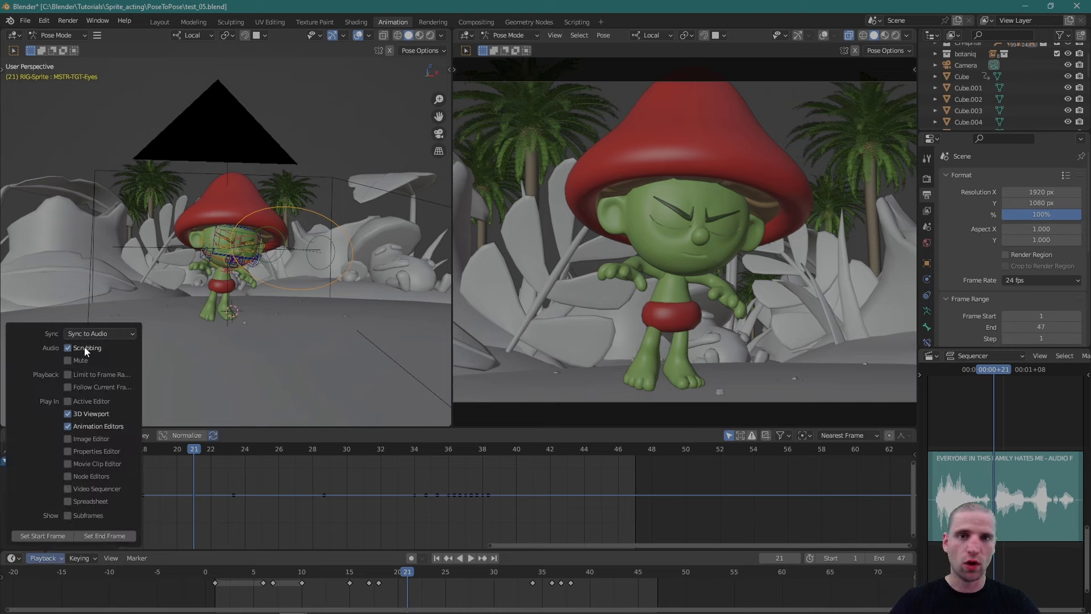
drag(287, 574, 306, 569)
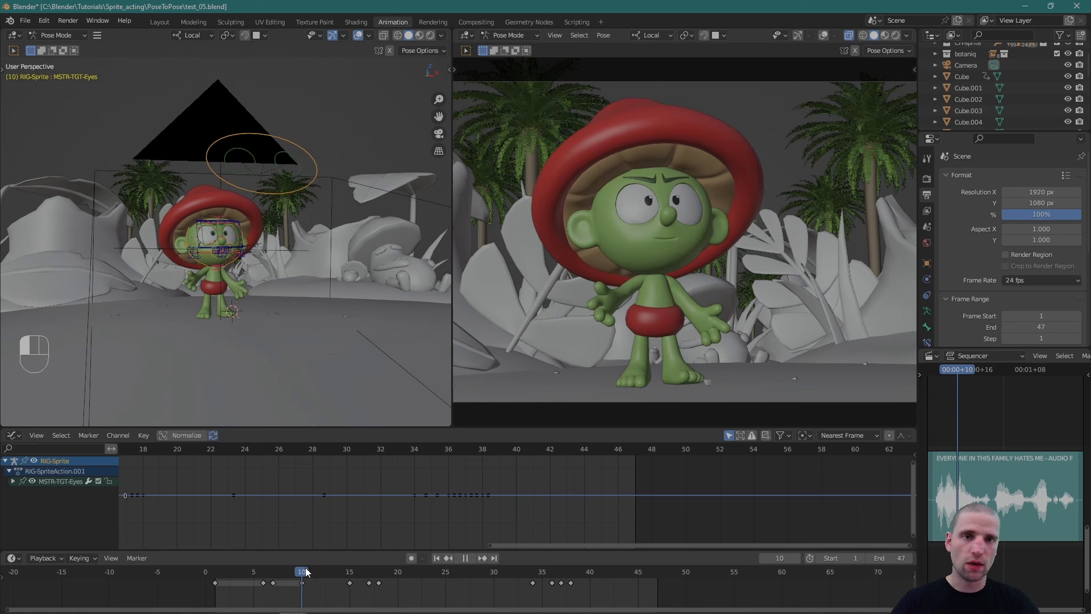
At frame 1, hide the rig's Lattice layer and the two layers beside it in the CloudRig settings, keeping only Face shown.
key(alt+grave)
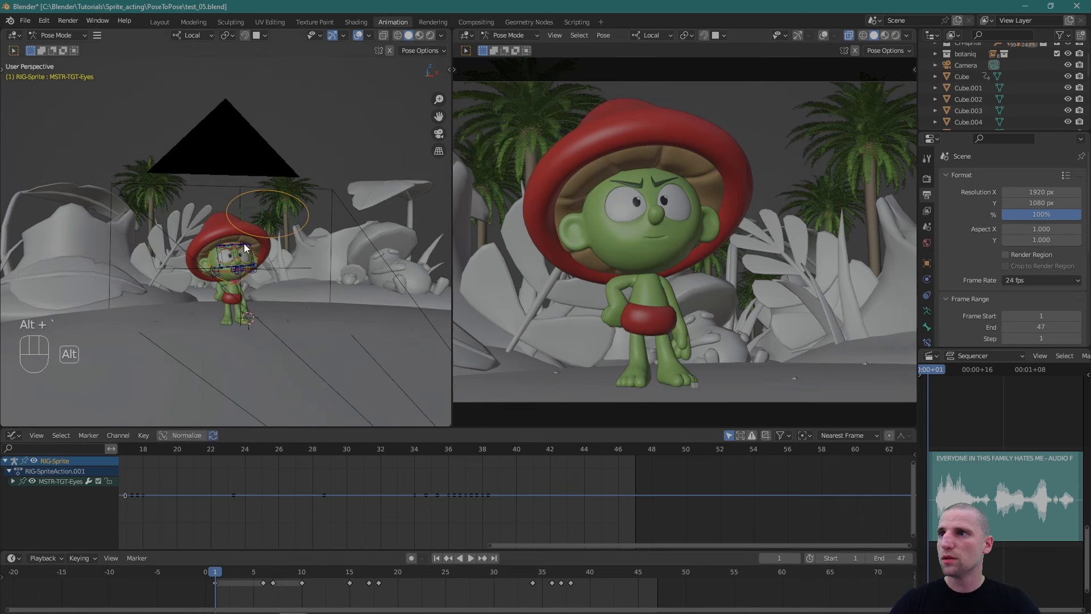
alt+right_drag(244, 248, 242, 295)
key(n)
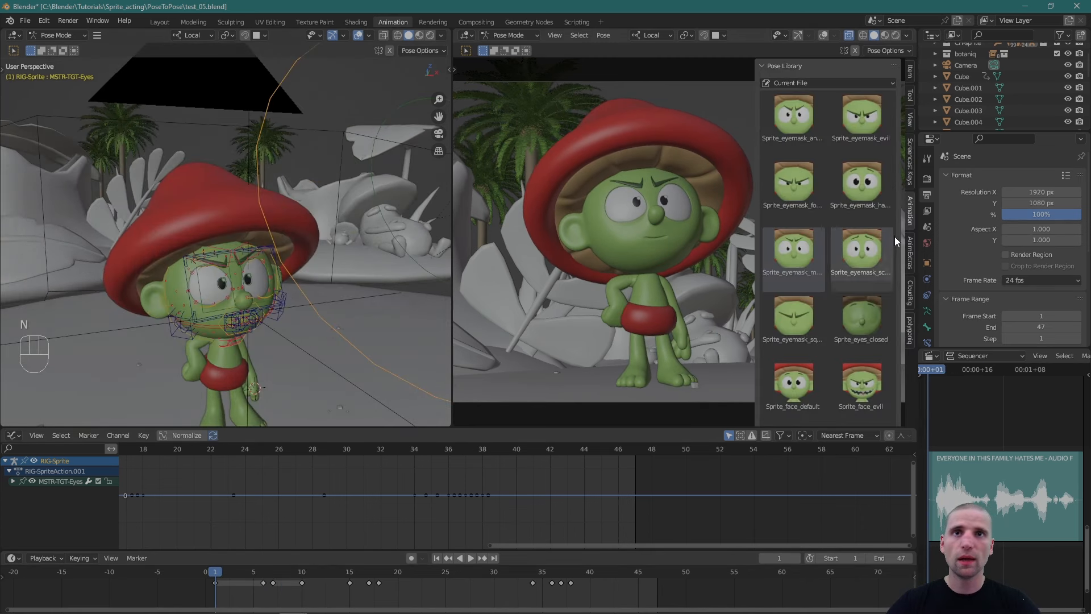
click(909, 302)
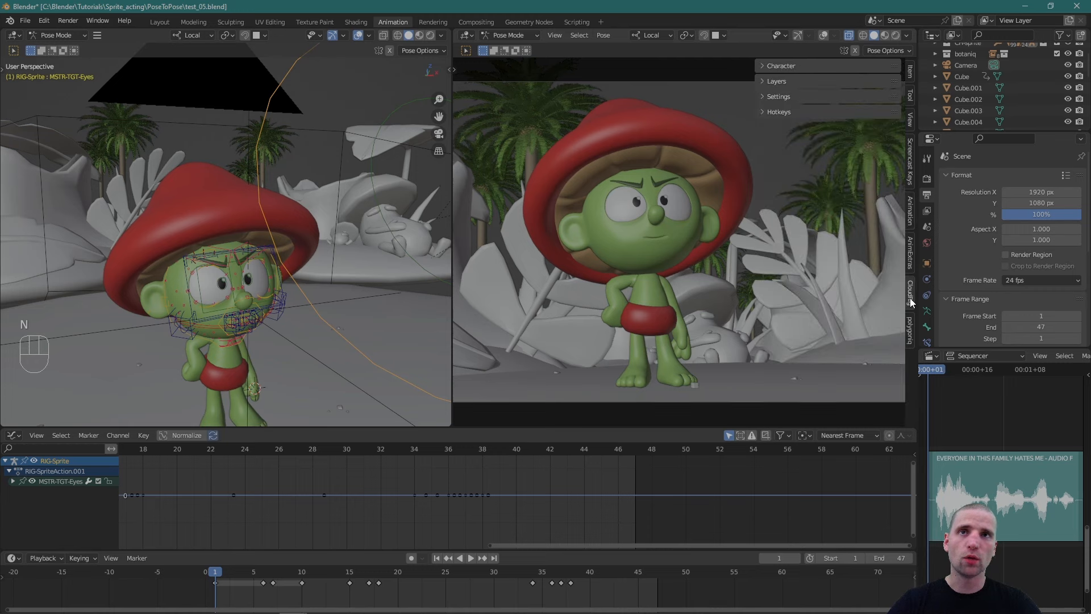
click(767, 82)
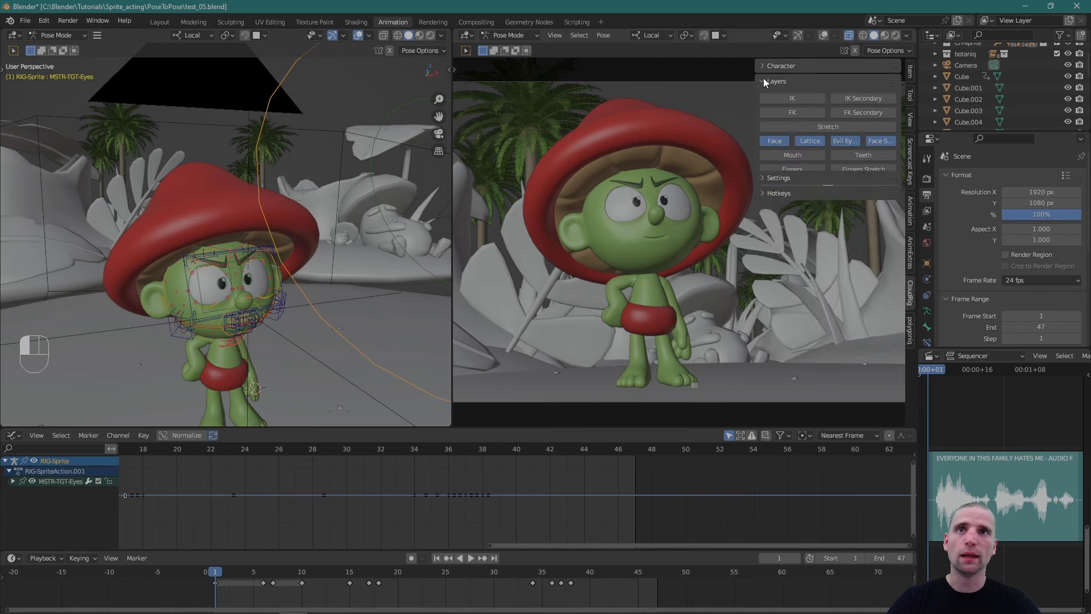
click(855, 142)
click(882, 142)
click(810, 142)
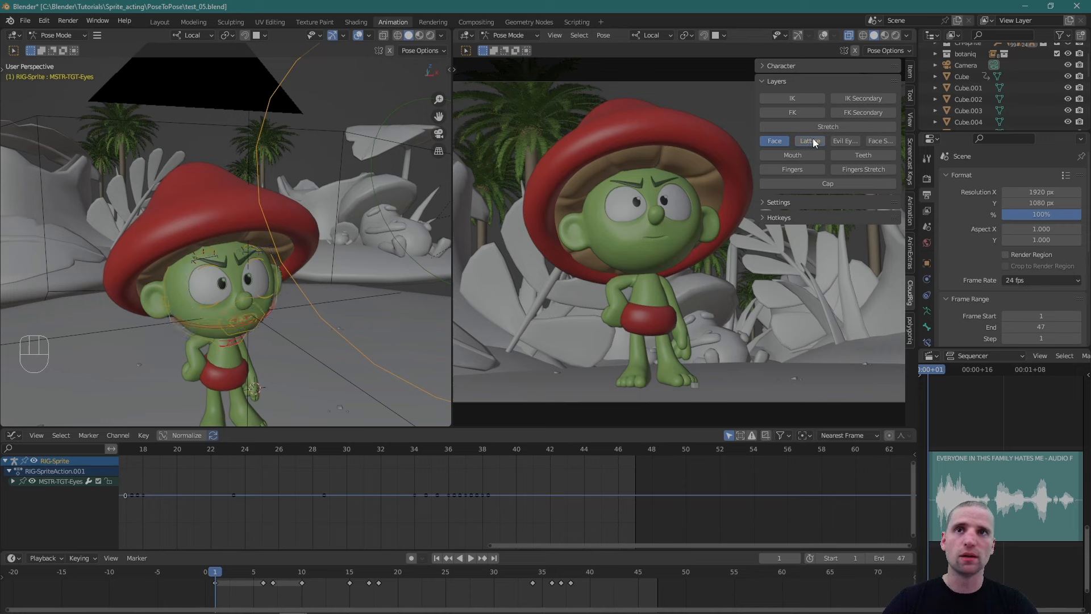
alt+middle_click(236, 263)
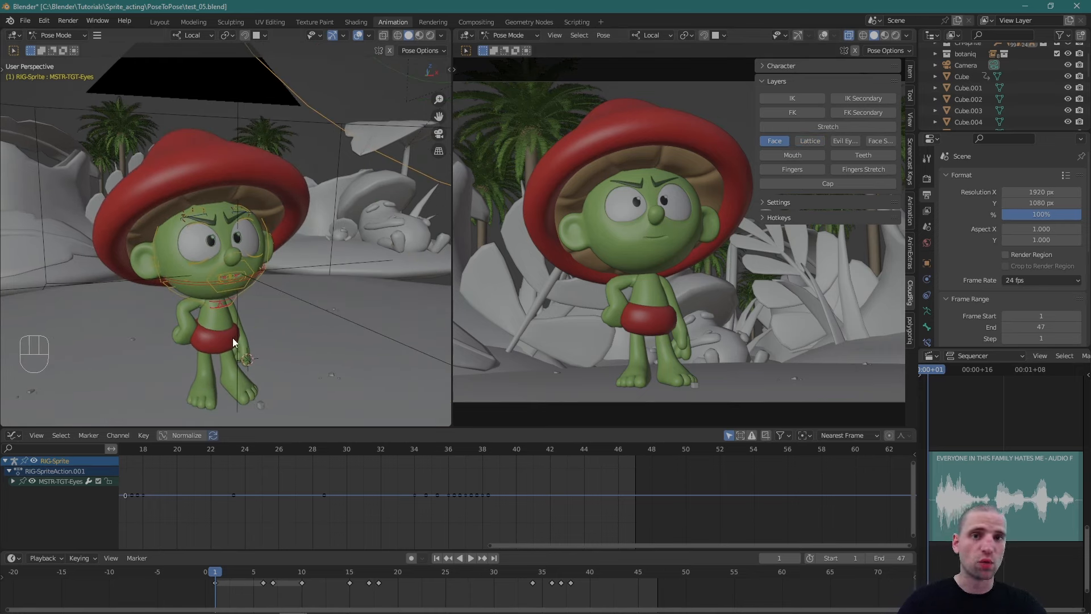
key(n)
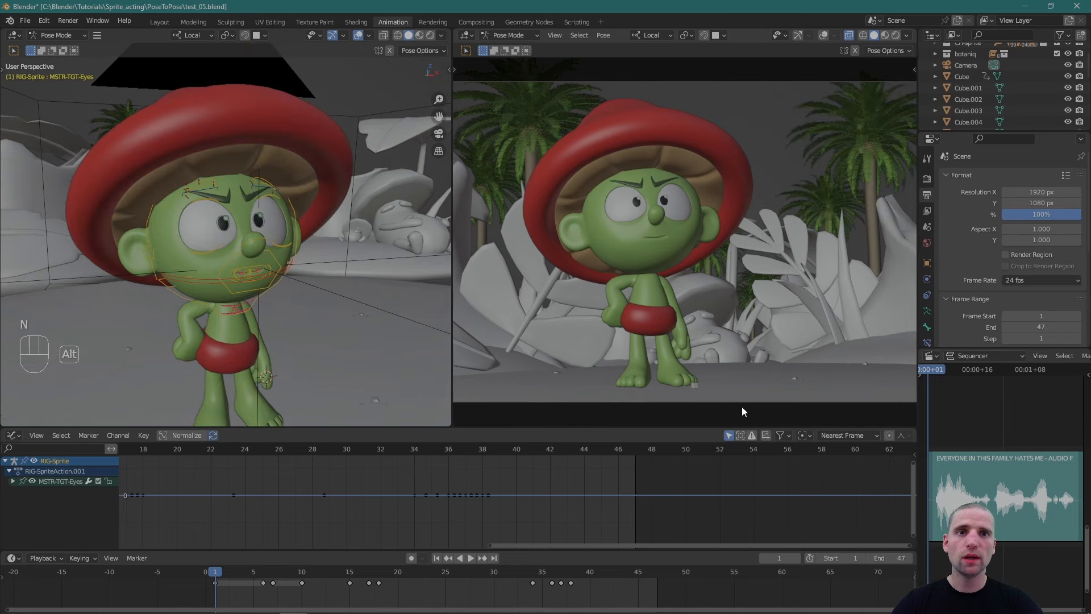
Play the shot with its audio strip to review the timing of the current animation.
key(alt+a)
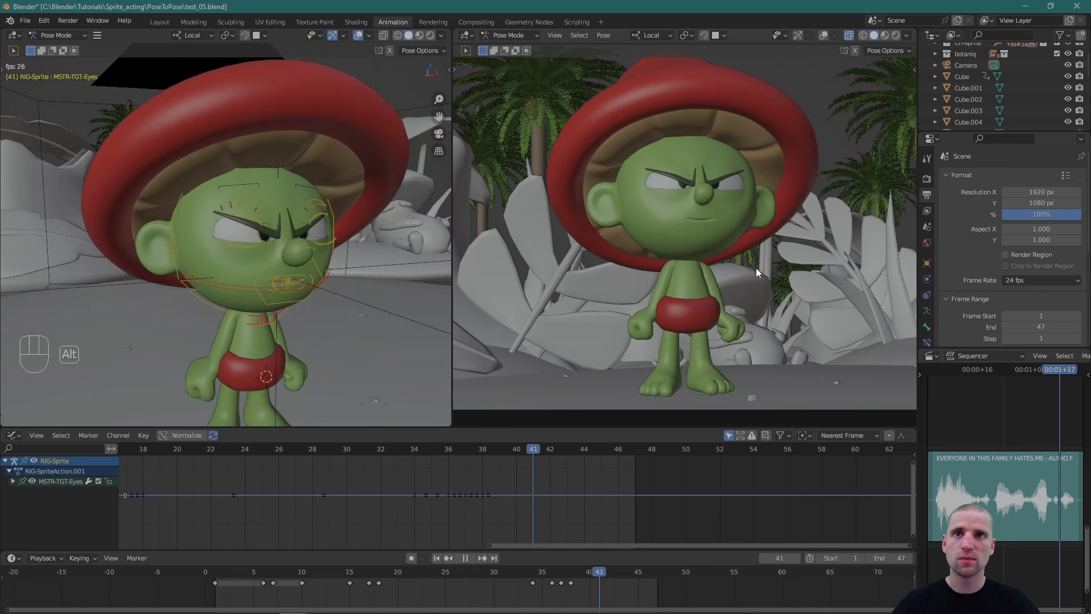
key(alt+a)
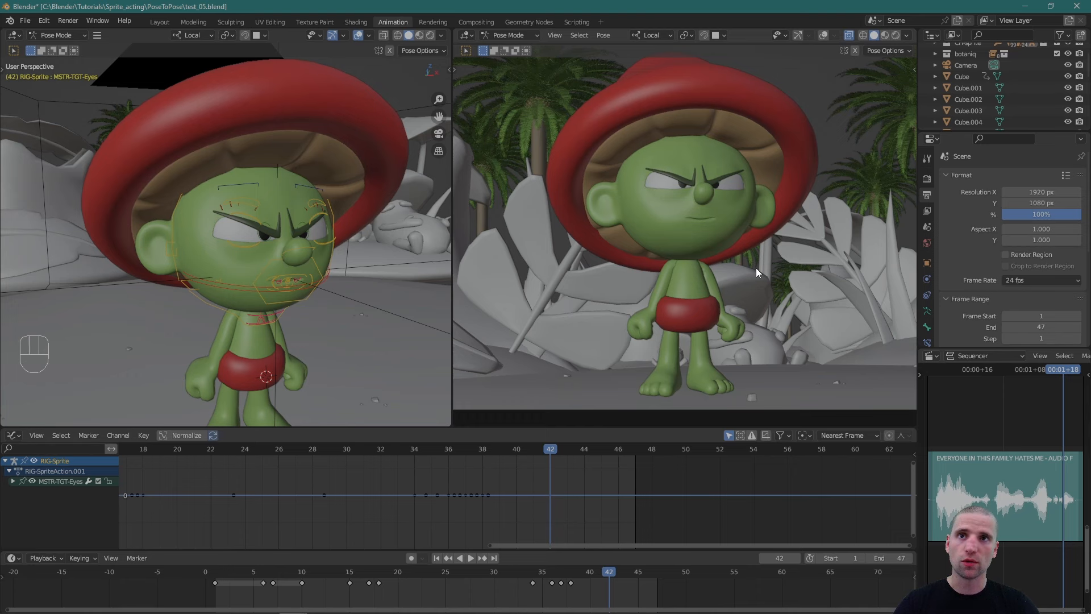
key(alt+a)
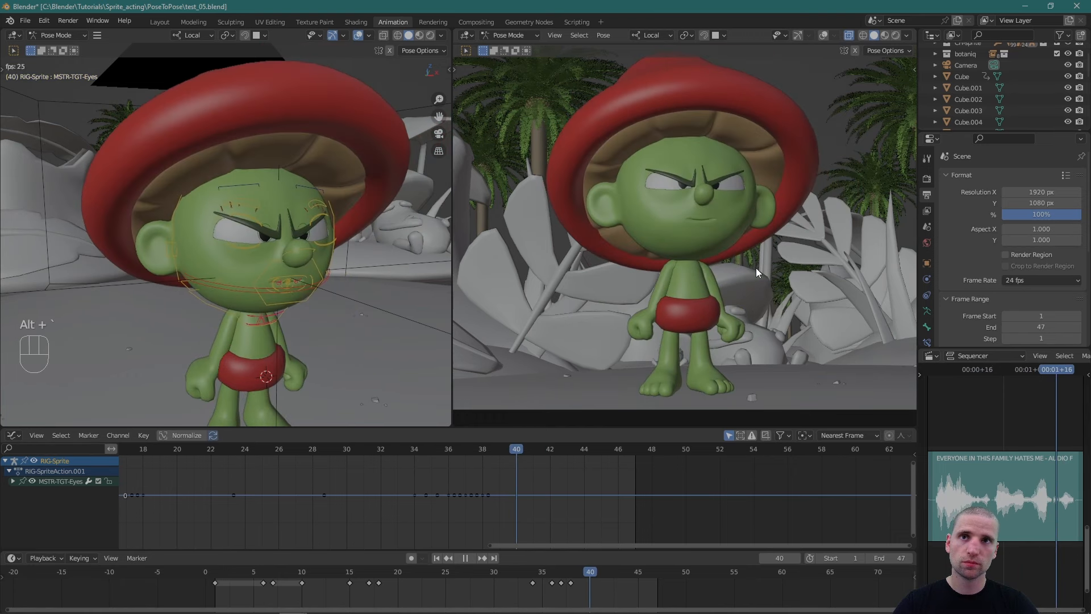
key(alt+a)
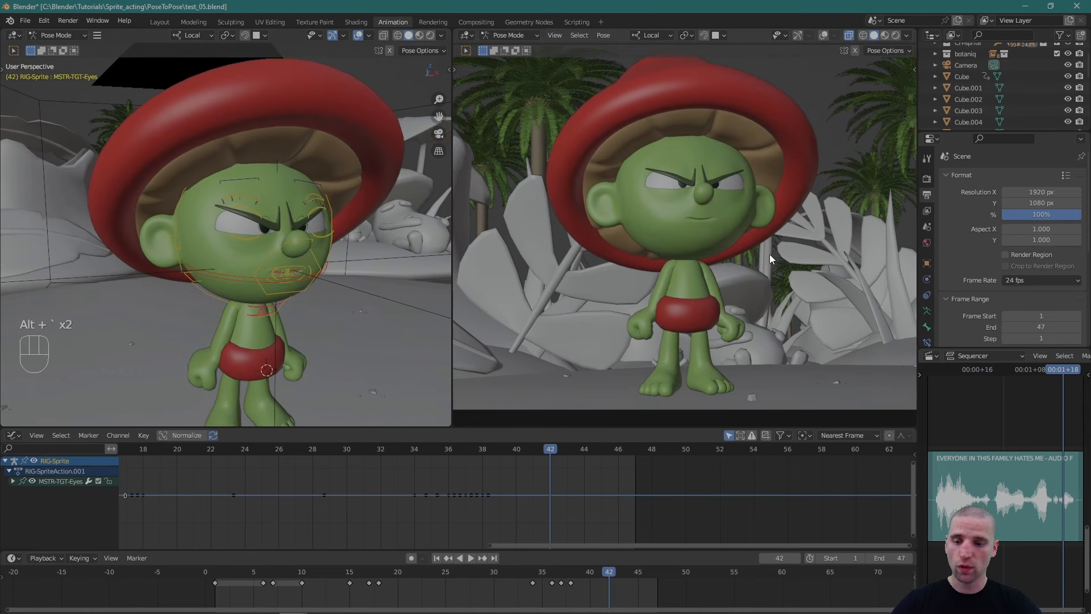
Deselect all controls and apply the first frowning mouth pose from the current file's Pose Library to the rig.
key(n)
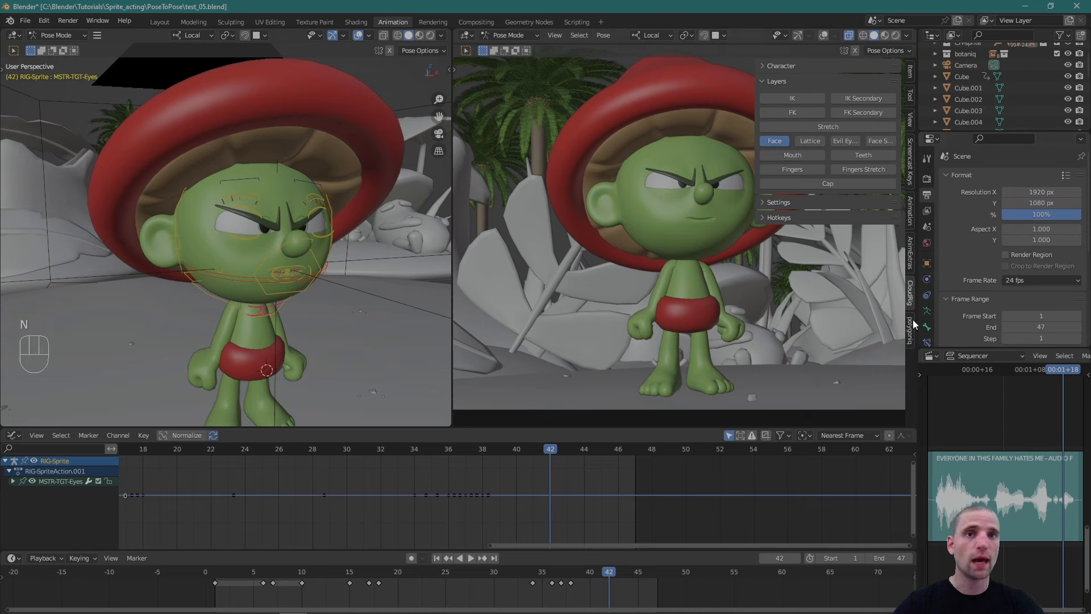
click(908, 207)
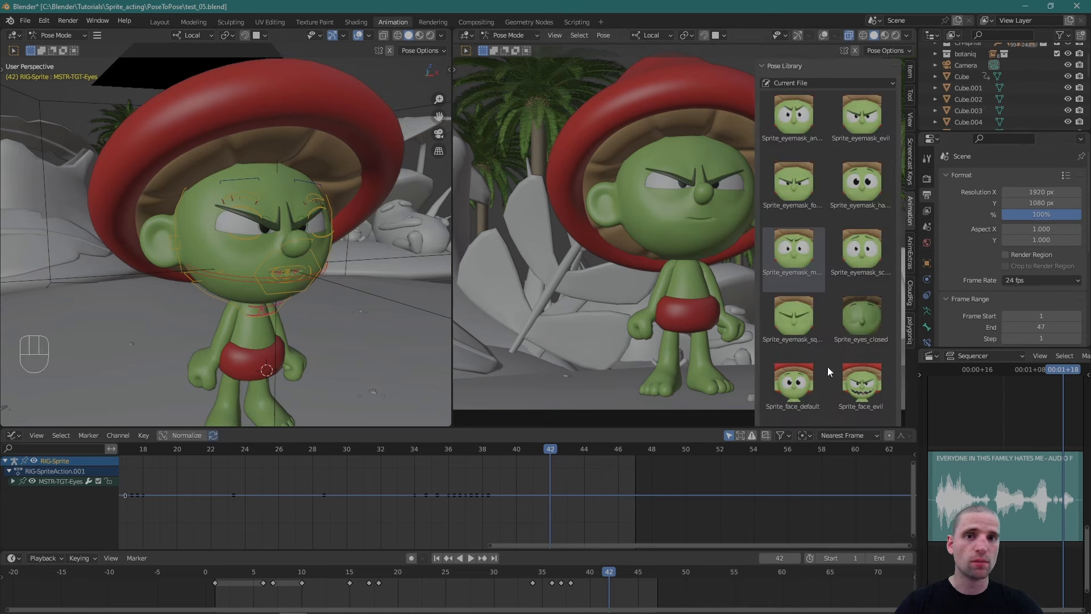
scroll(827, 367, down, 10)
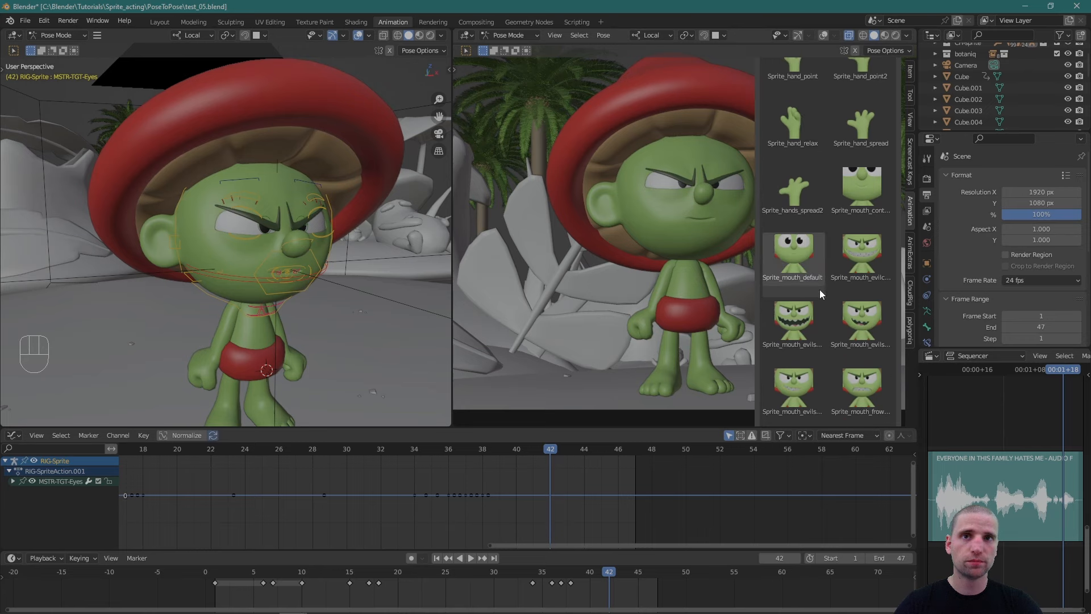
scroll(819, 289, down, 6)
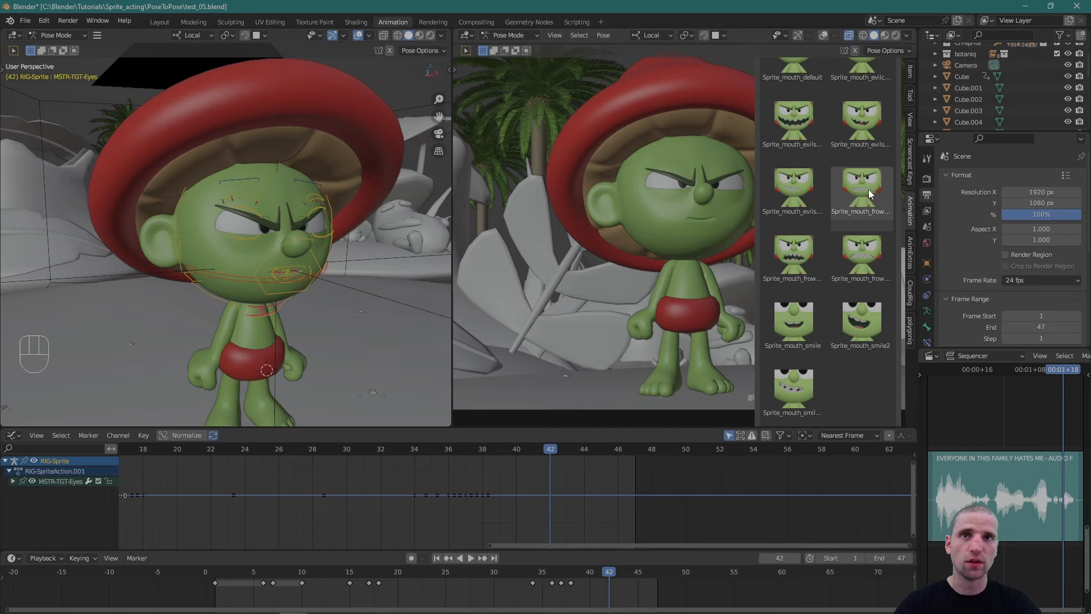
click(493, 331)
drag(578, 303, 580, 350)
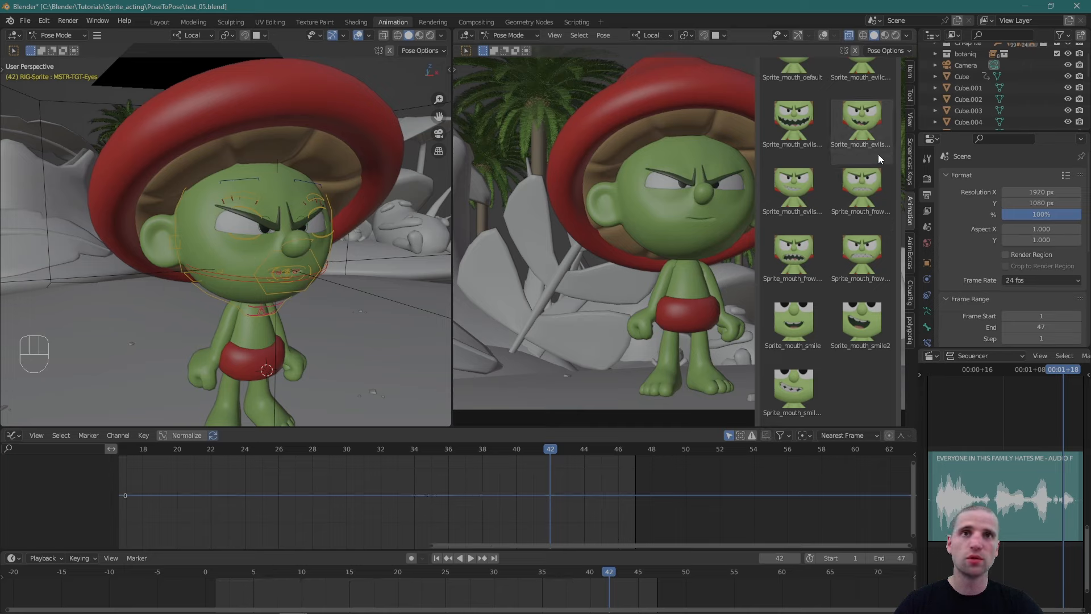
click(875, 190)
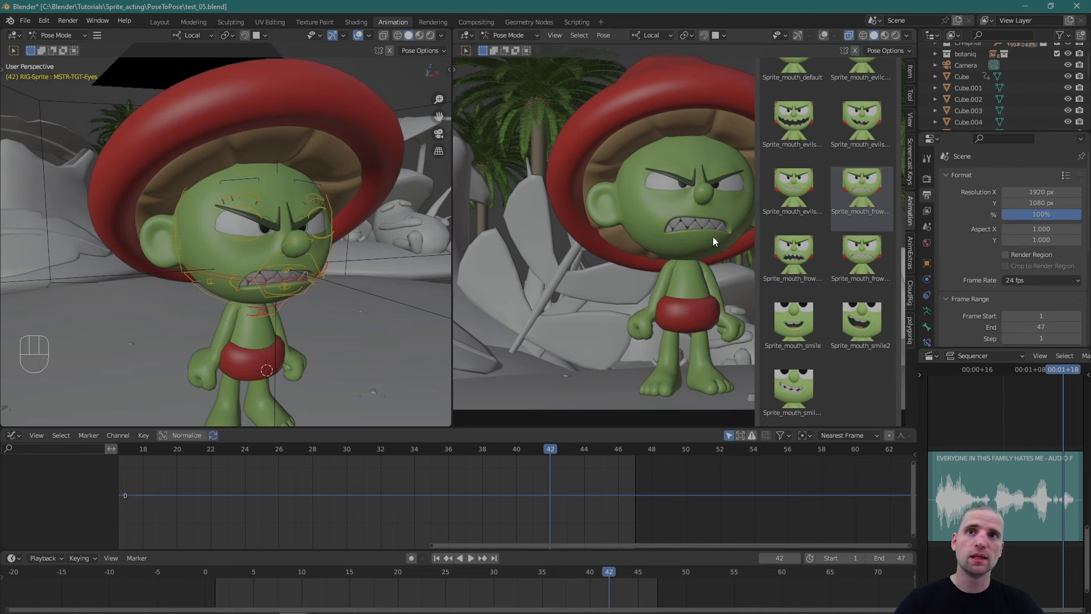
key(space)
key(n)
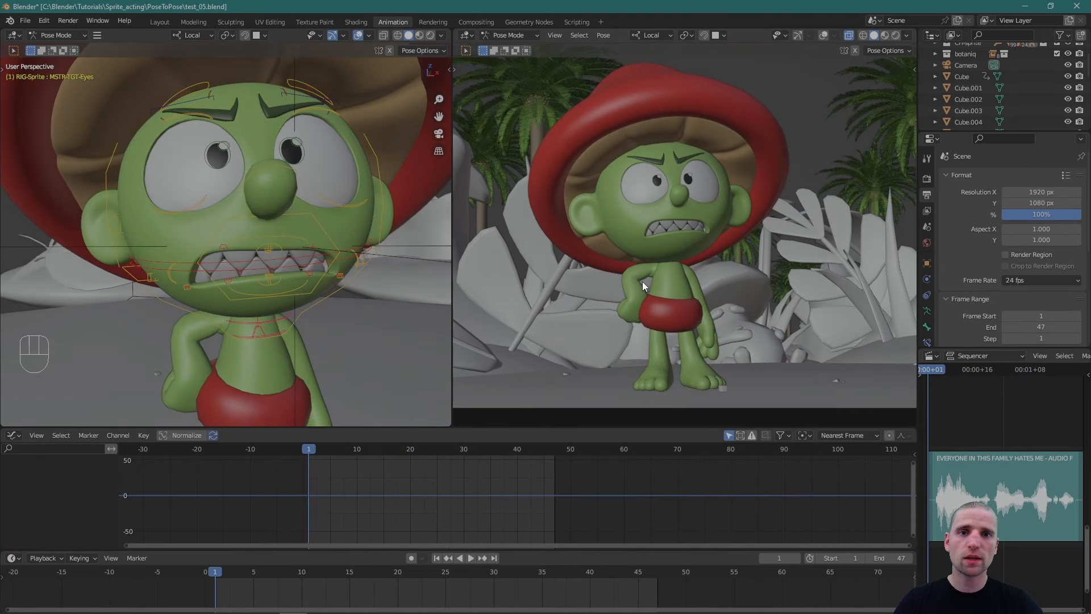
At frame 2, clear the rotation and location of the ACT-MouthCorner.R control and key it.
scroll(311, 278, up, 2)
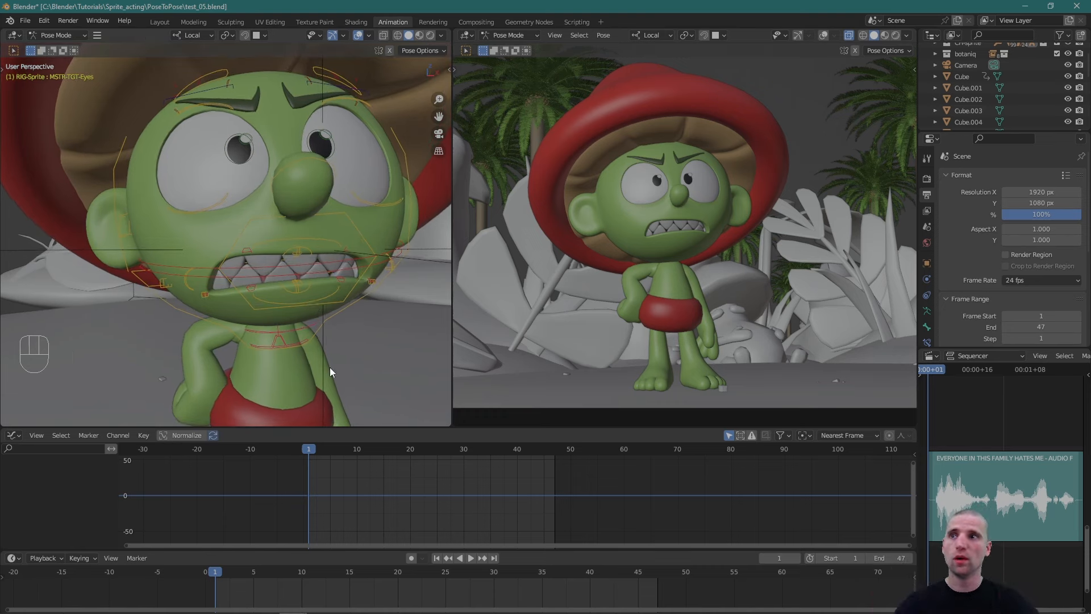
key(alt)
scroll(286, 301, up, 5)
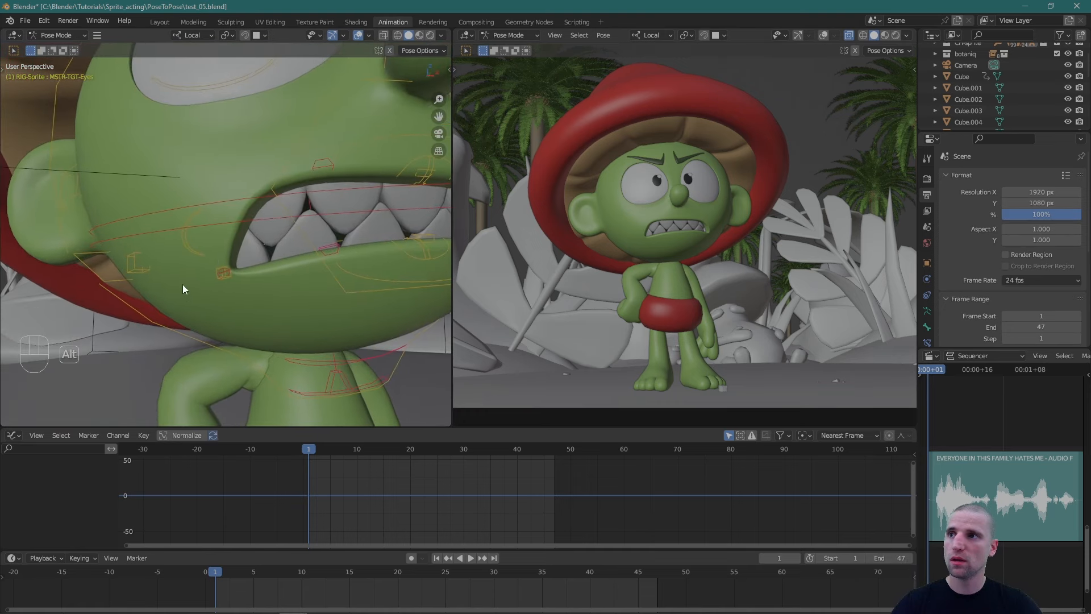
click(192, 246)
alt+drag(192, 246, 216, 255)
alt+middle_drag(215, 255, 212, 246)
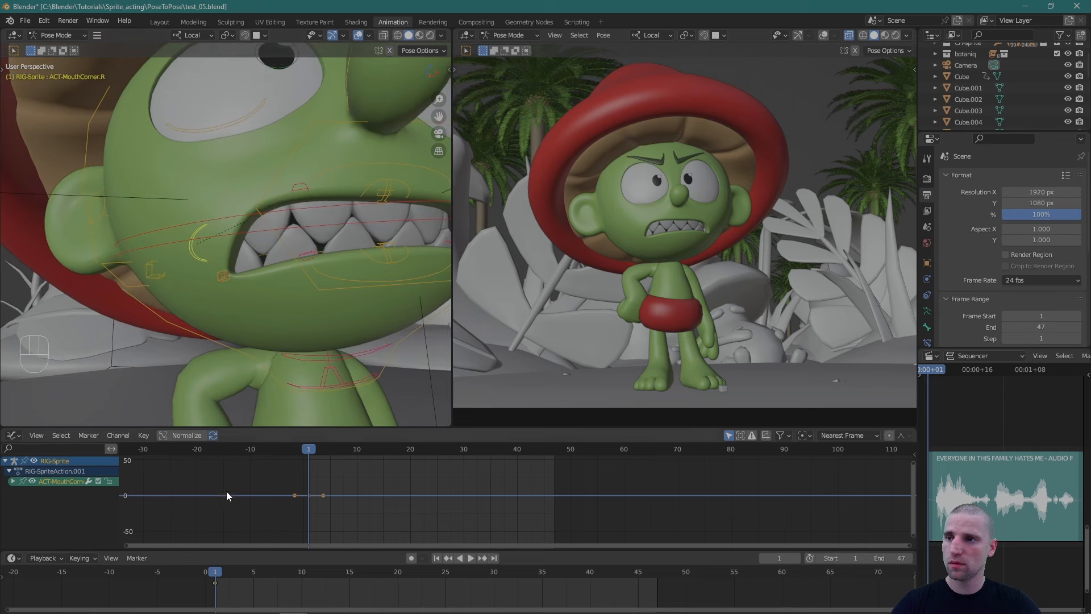
alt+right_drag(280, 309, 234, 398)
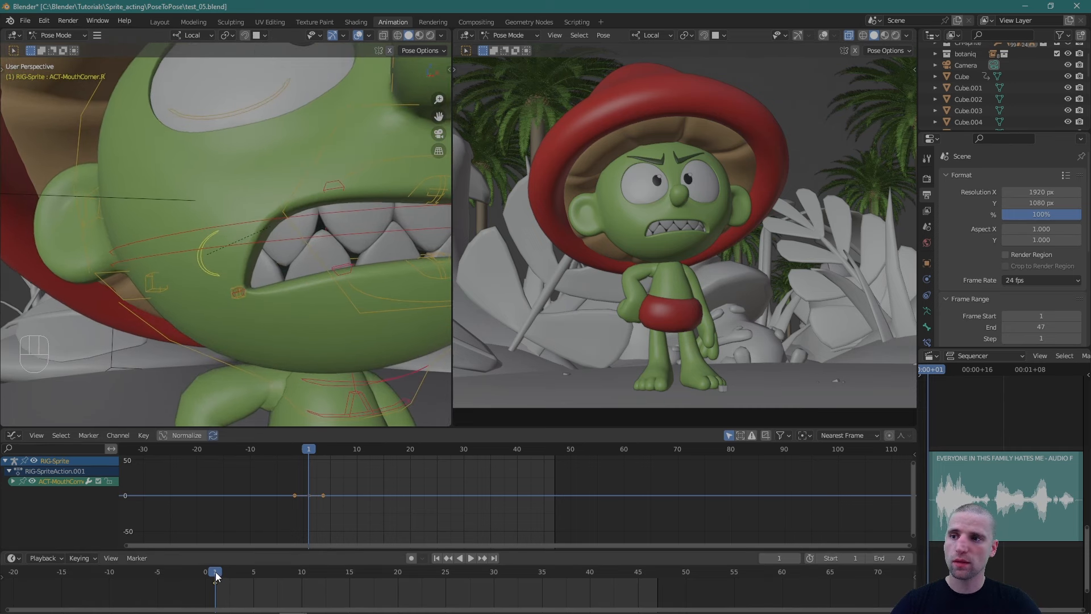
drag(216, 572, 221, 575)
alt+drag(262, 244, 256, 269)
alt+right_drag(256, 269, 253, 264)
key(alt+r)
key(alt+g)
alt+drag(254, 268, 299, 245)
key(i)
Clear the transforms of the left mouth corner, the lower lip master and the remaining lip controls to close the mouth at frame 2.
alt+drag(363, 258, 243, 284)
alt+drag(401, 304, 390, 302)
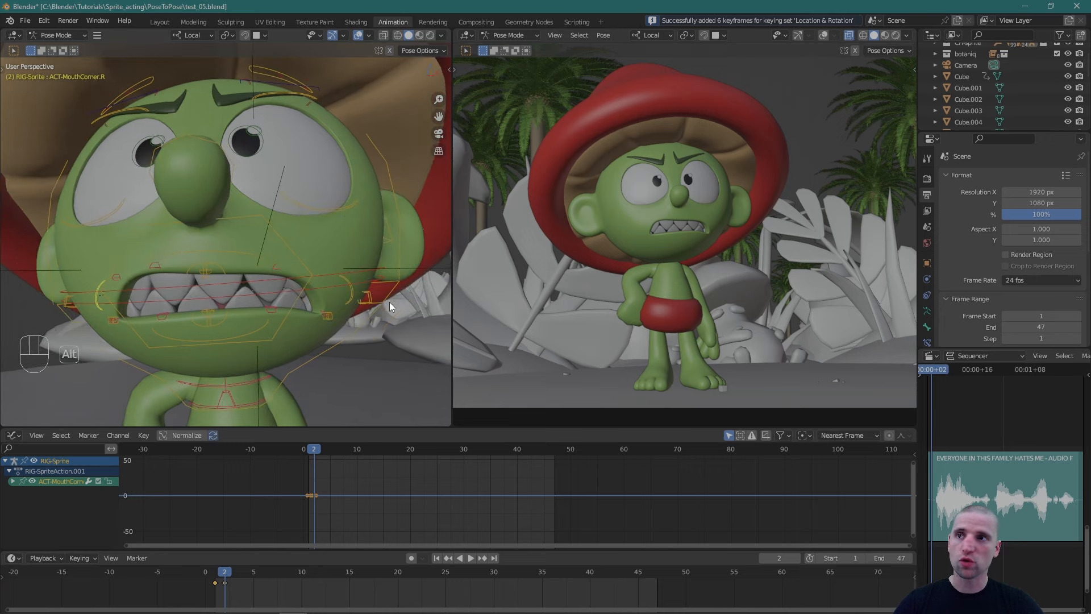
click(352, 295)
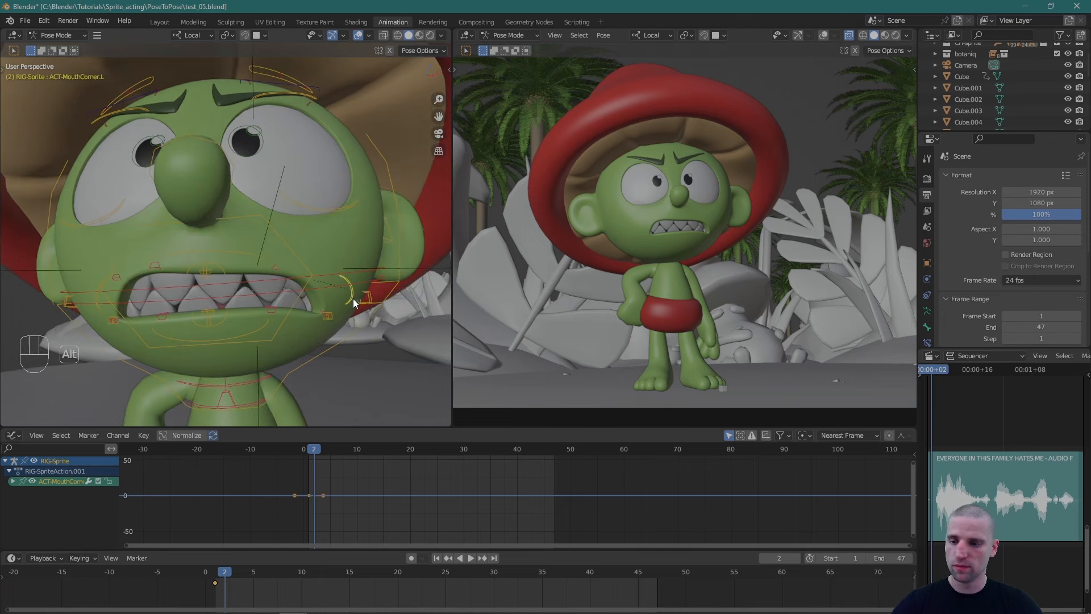
key(alt+r)
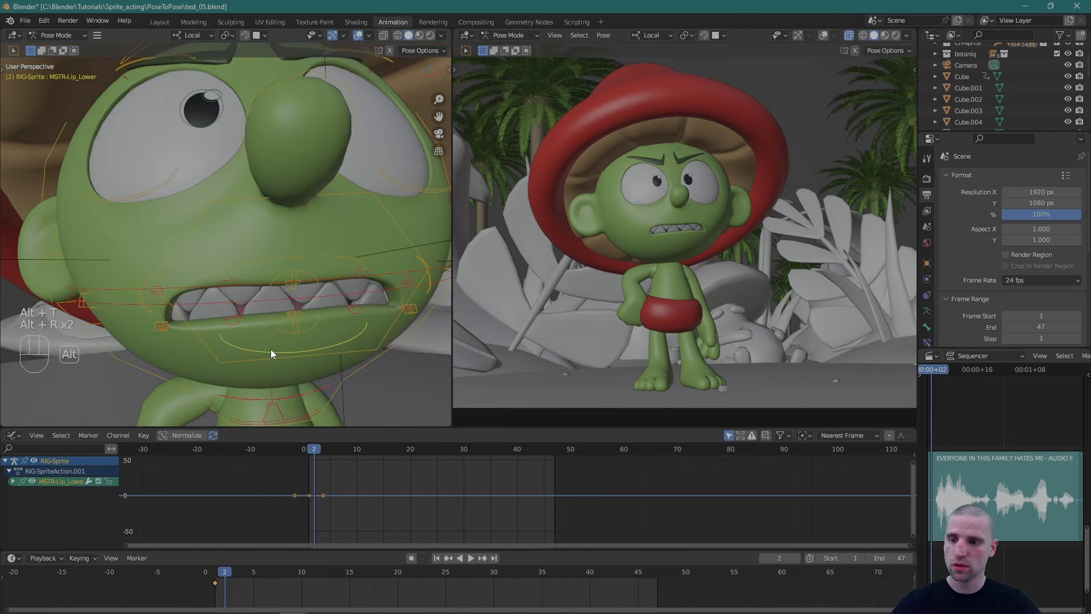
key(alt+g)
alt+right_drag(277, 345, 269, 294)
alt+drag(270, 294, 222, 323)
Select all face controls and key the closed-mouth pose at frame 2.
key(a)
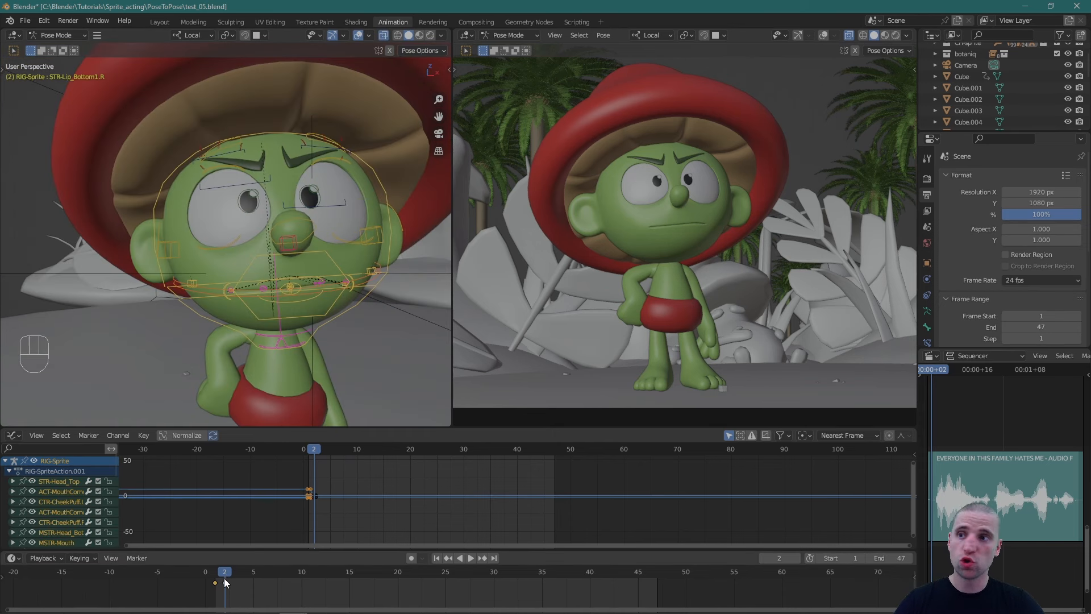
key(space)
click(224, 565)
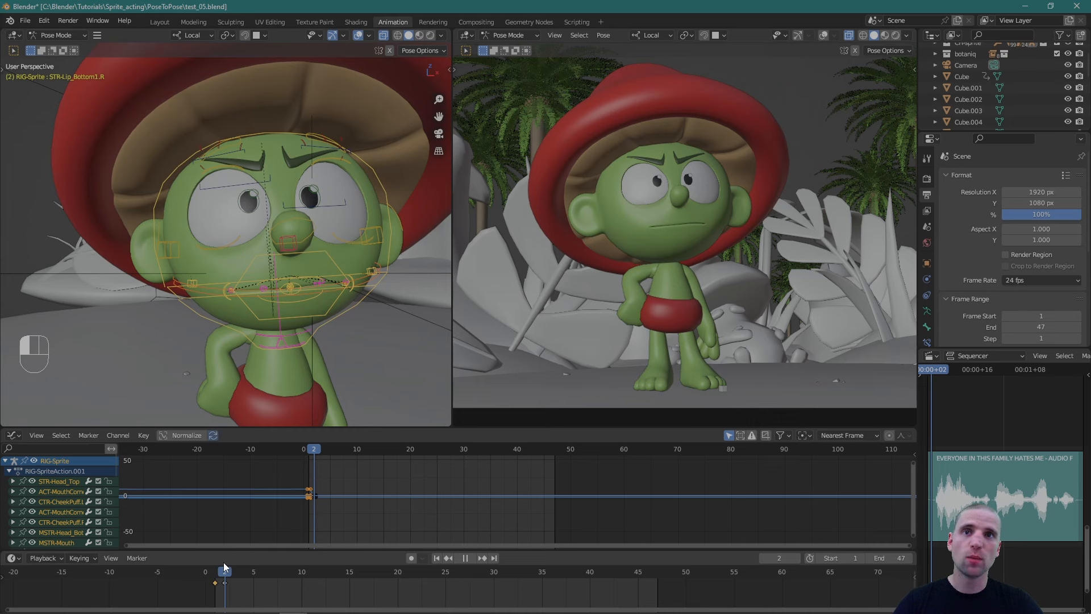
drag(224, 562, 226, 562)
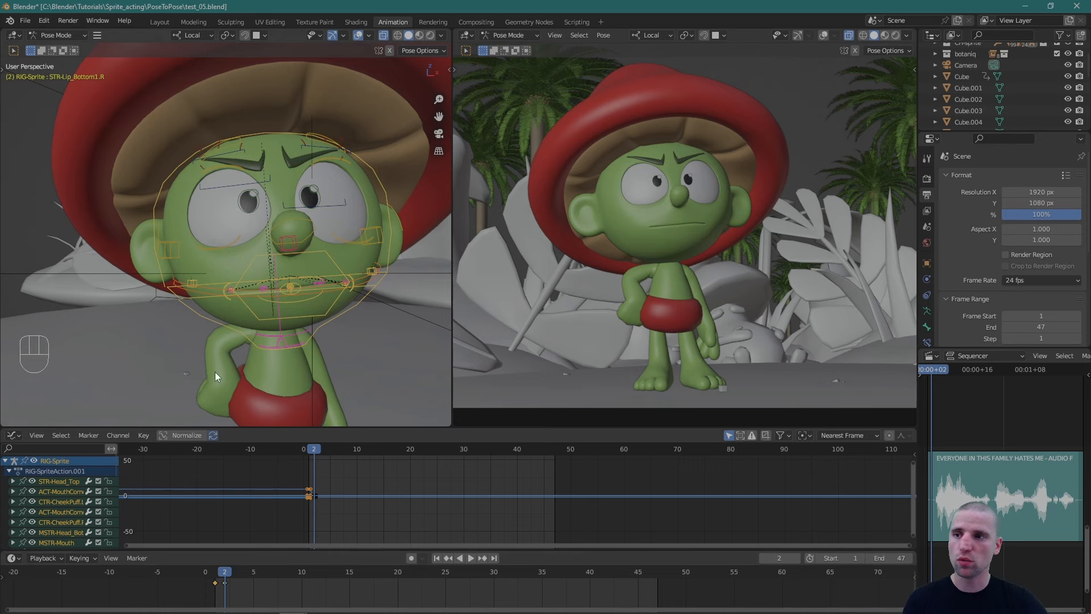
drag(227, 568, 224, 572)
key(i)
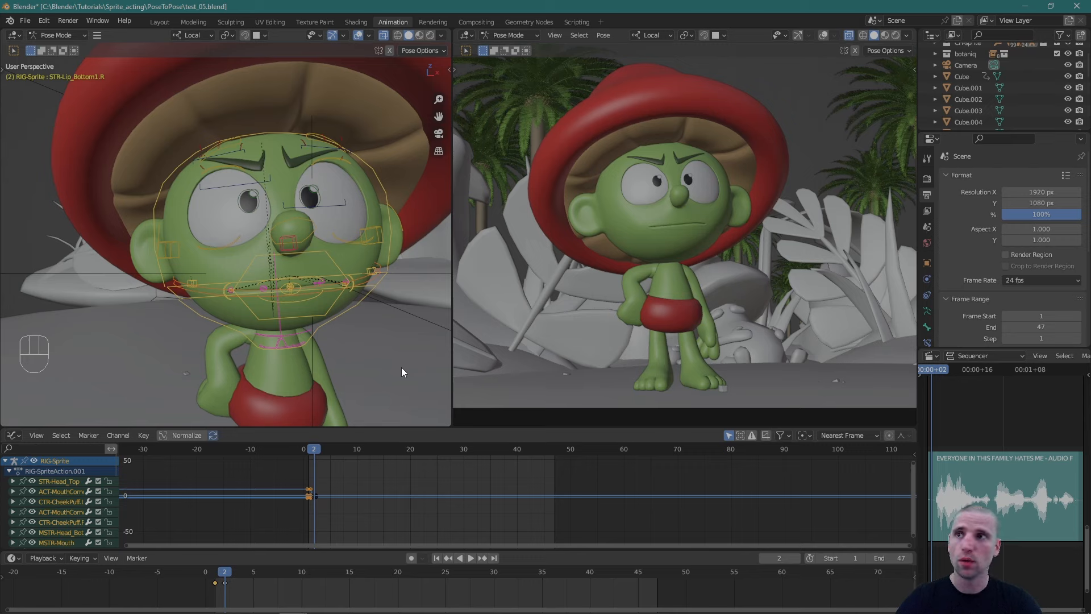
Move the closed-mouth keyframes to frame 3.
click(225, 581)
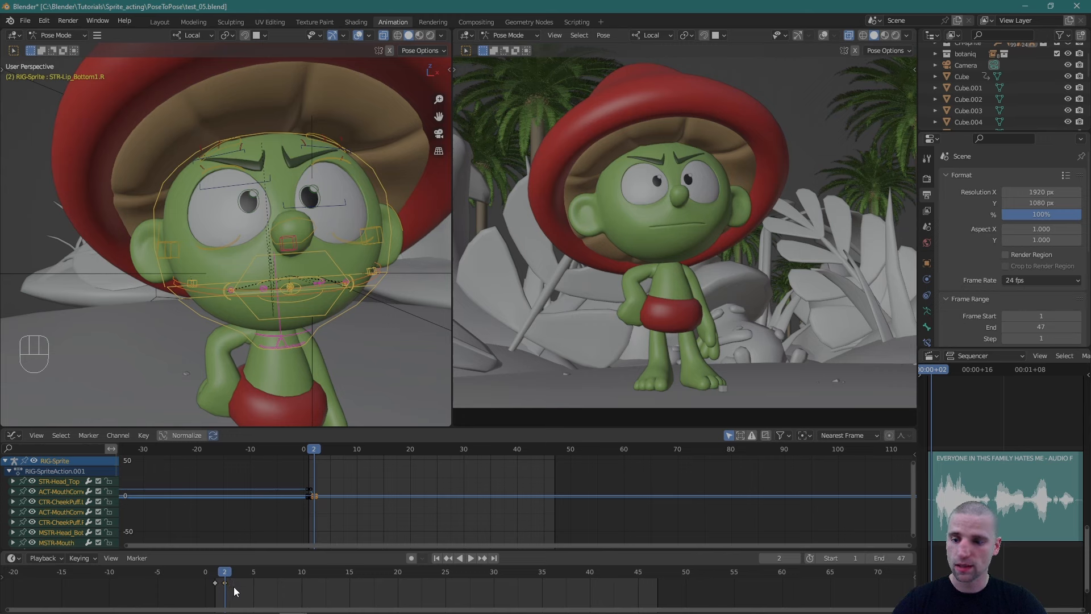
key(g)
click(244, 584)
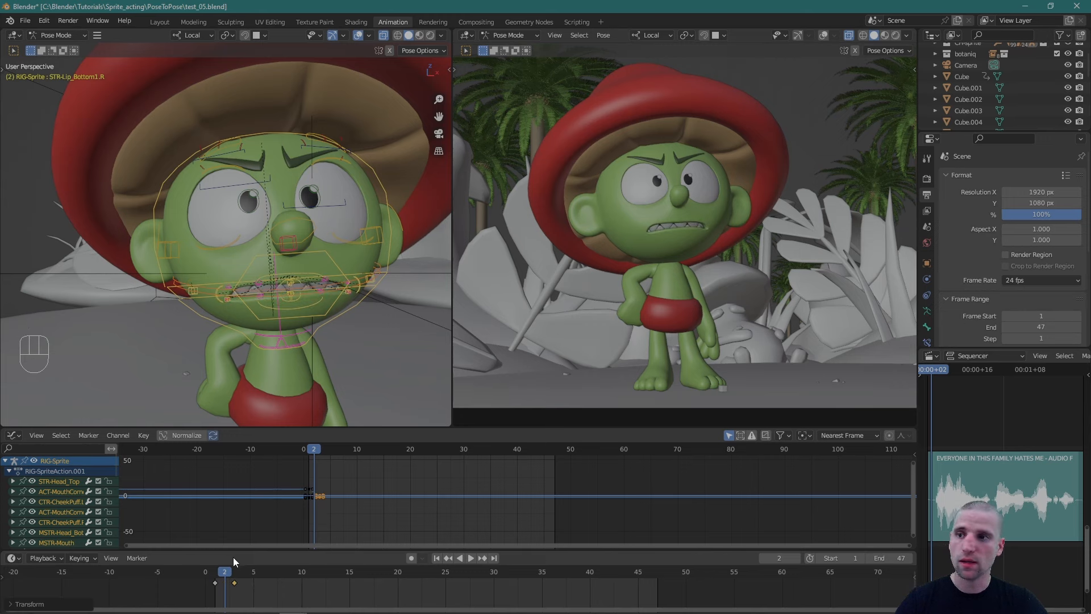
Key the half-open in-between mouth pose on all face controls at frame 2.
mouse_move(223, 572)
mouse_down()
mouse_move(215, 580)
mouse_move(225, 581)
mouse_up()
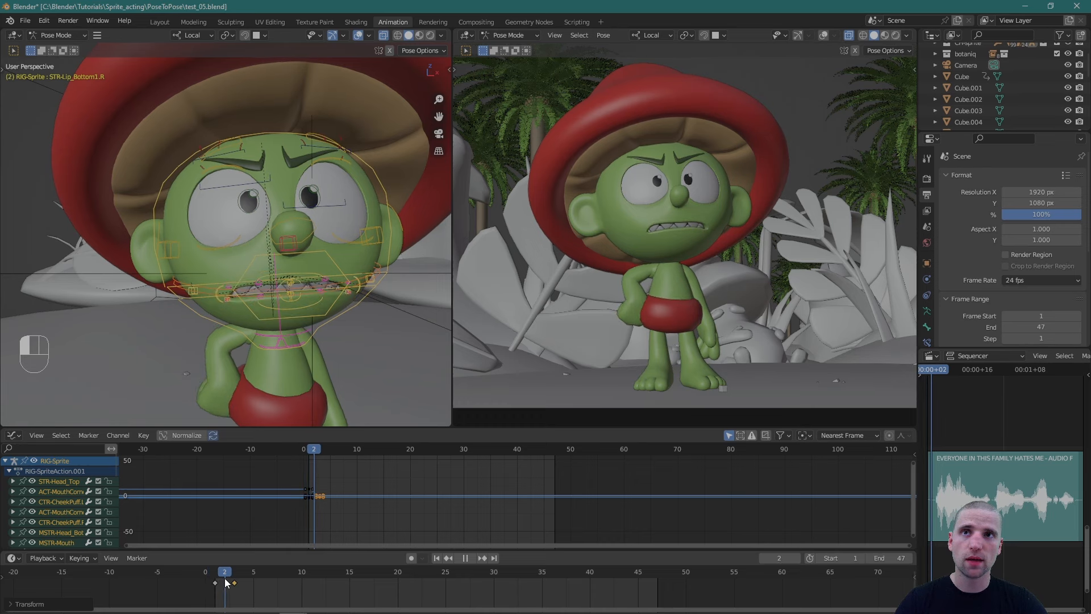
drag(233, 578, 230, 581)
key(i)
scroll(329, 170, down, 2)
key(x)
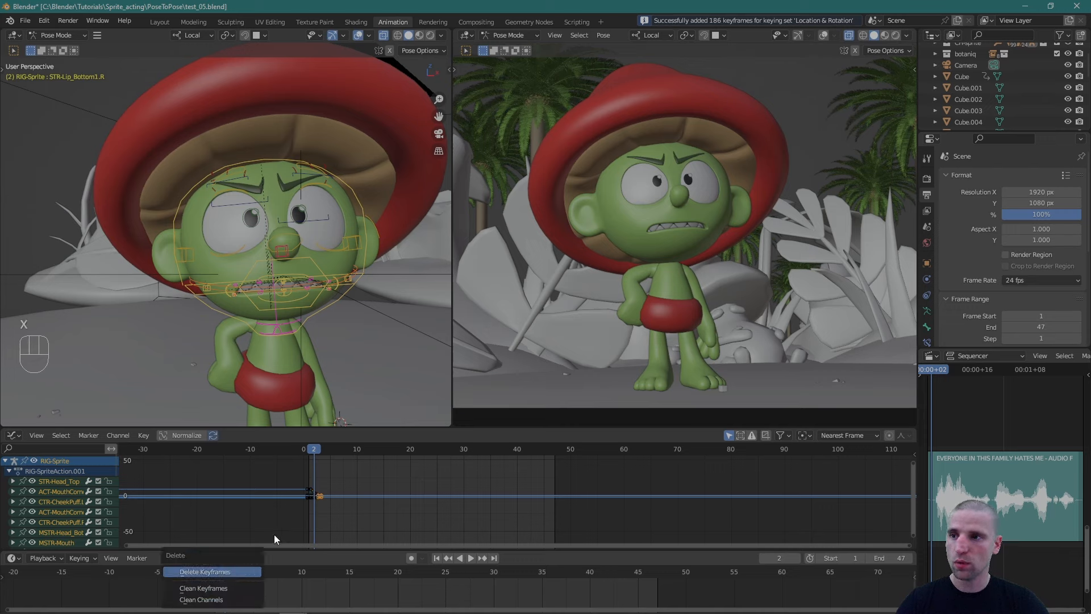
scroll(373, 297, up, 2)
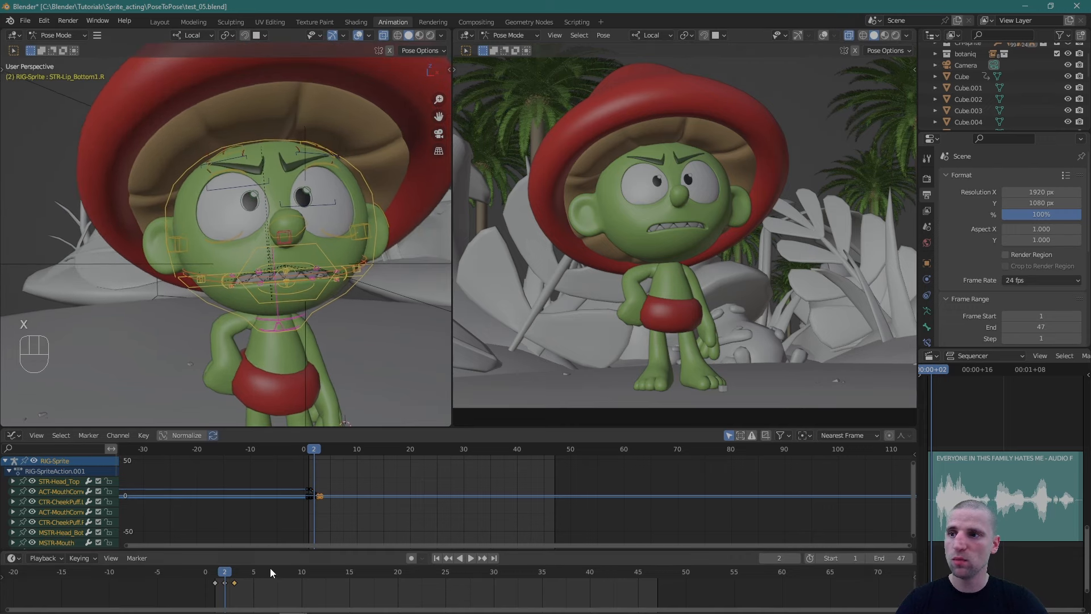
Move the closed-mouth keys to frame -2, the full frown keys to frame -1 and the half-open keys to frame 1.
key(g)
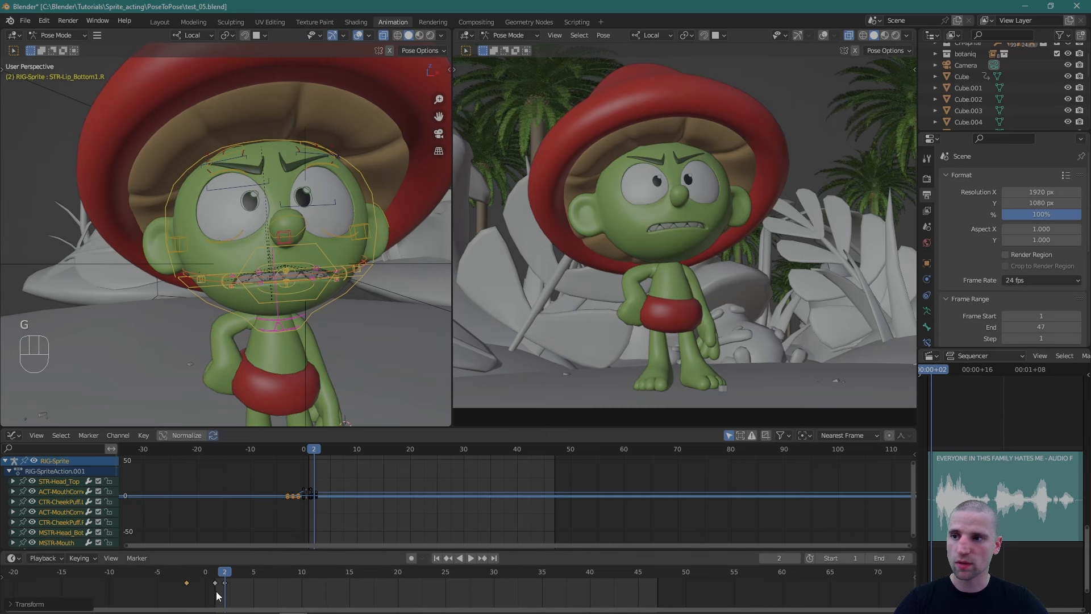
click(214, 585)
key(g)
click(197, 591)
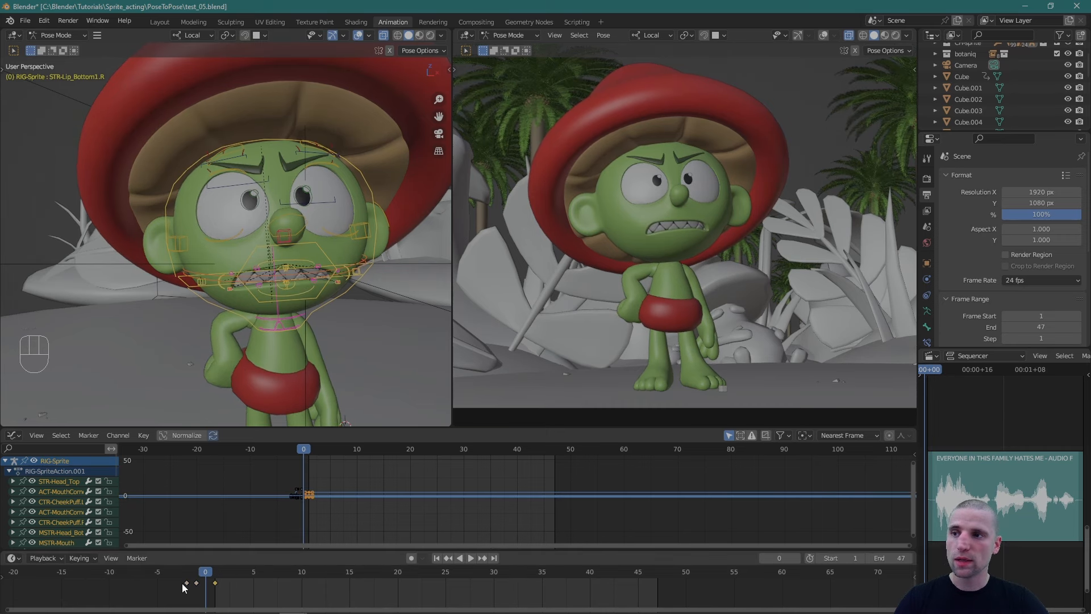
drag(183, 587, 204, 575)
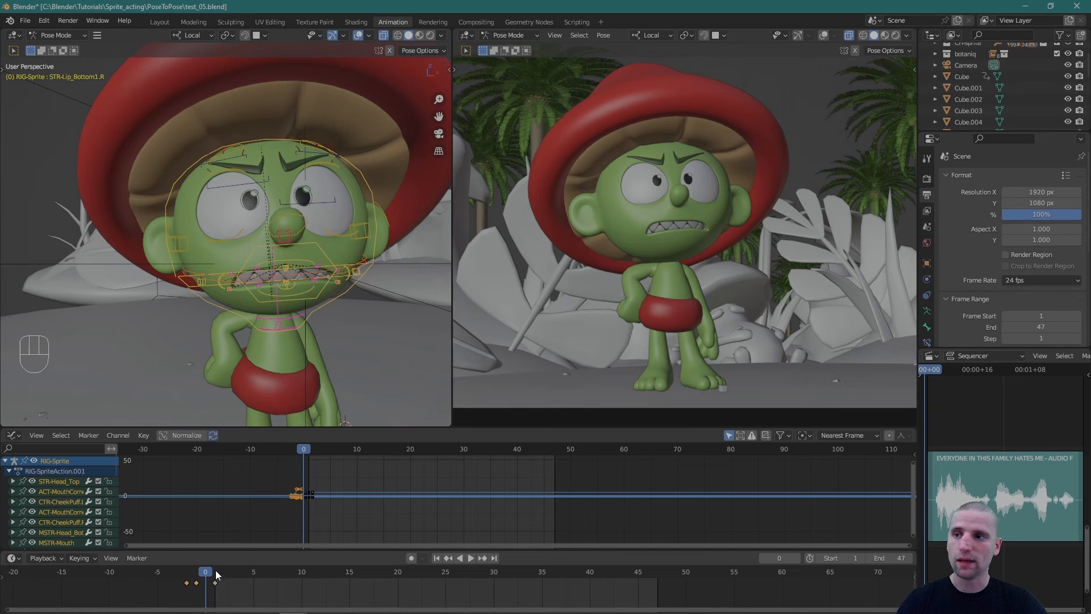
click(214, 572)
middle_drag(343, 377, 364, 326)
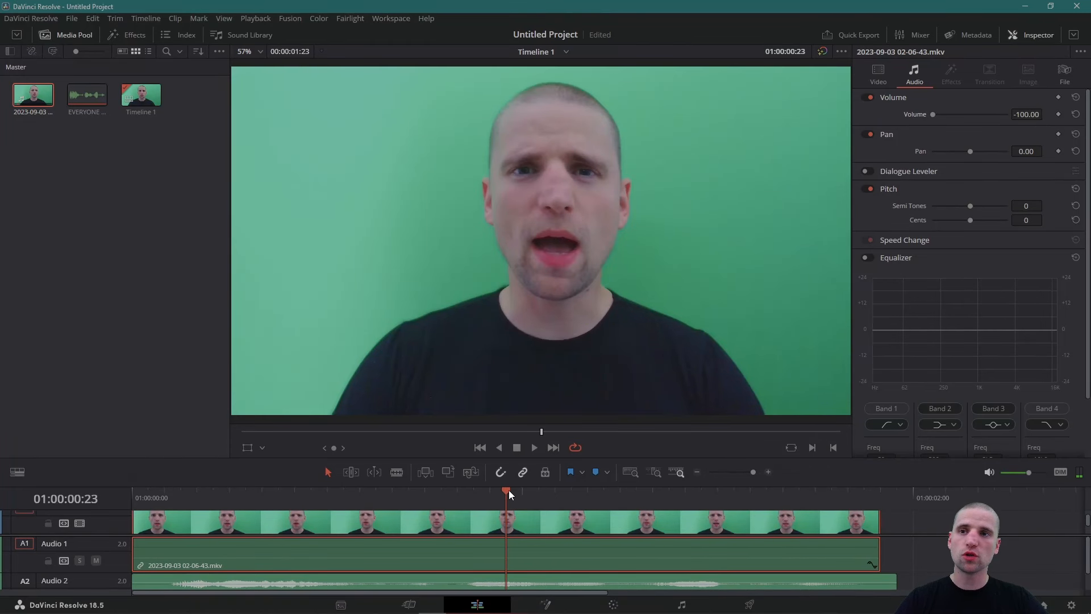
Switch to DaVinci Resolve, return the facial reference clip to its start and play it to study the mouth shapes.
drag(509, 490, 150, 488)
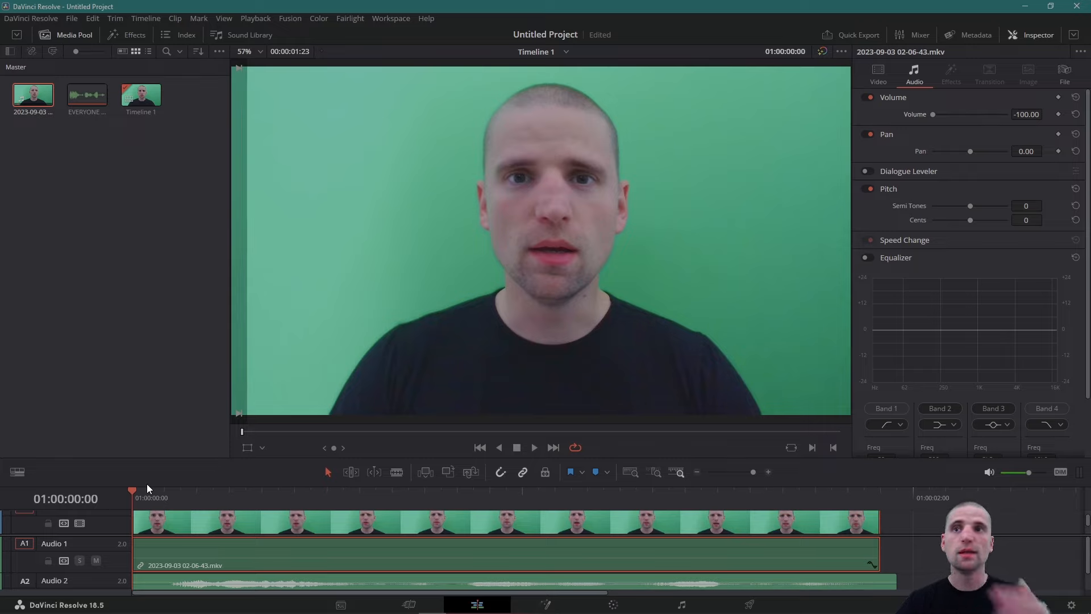
key(space)
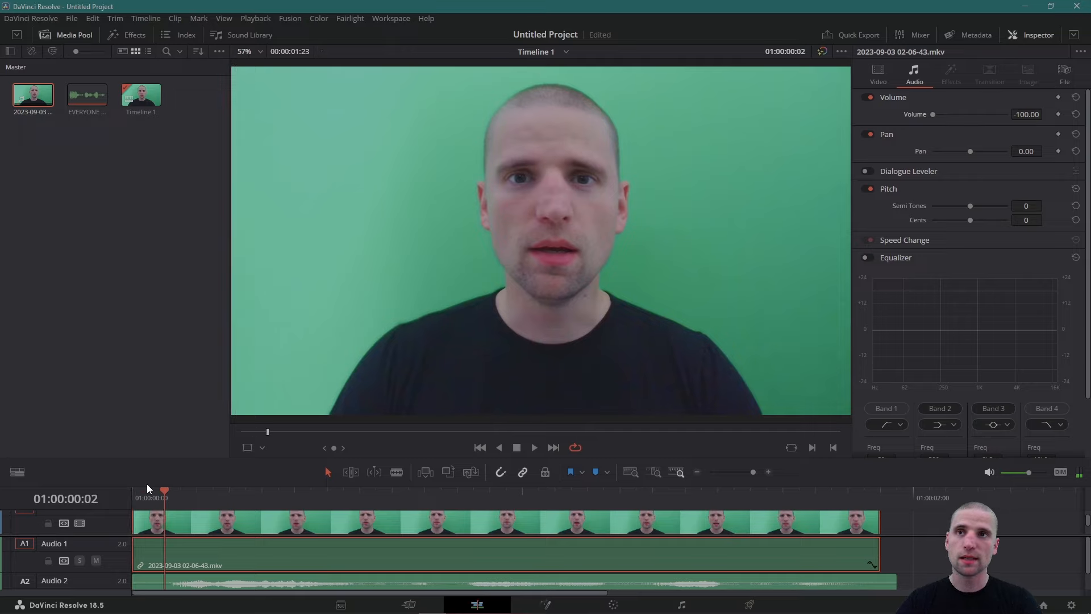
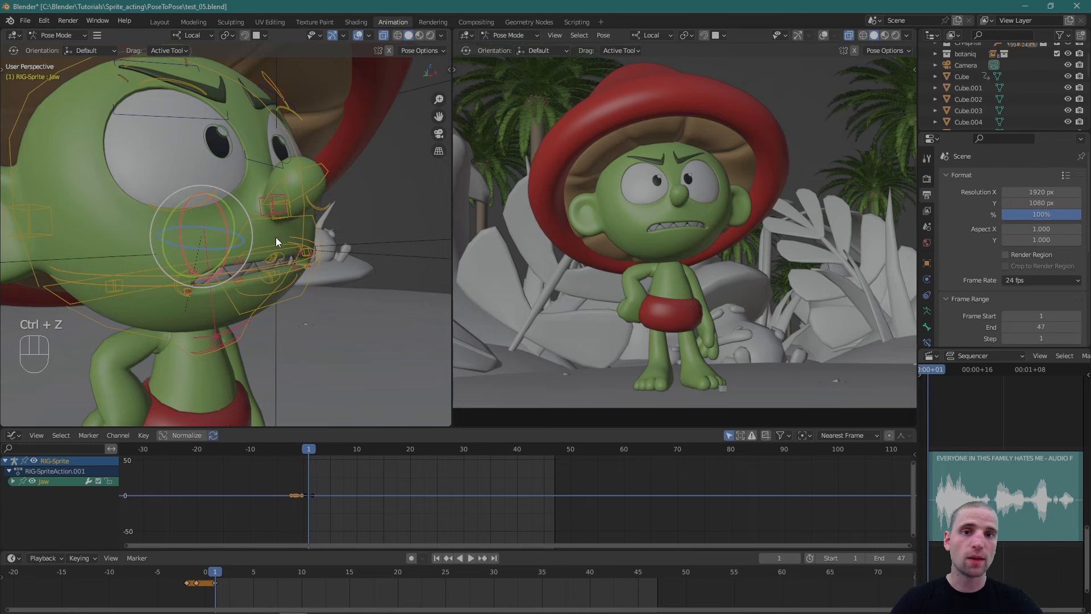
Open the jaw slightly at frame 1 and key it, then hold the same jaw pose with a key at frame 3.
alt+scroll(346, 271, down, 3)
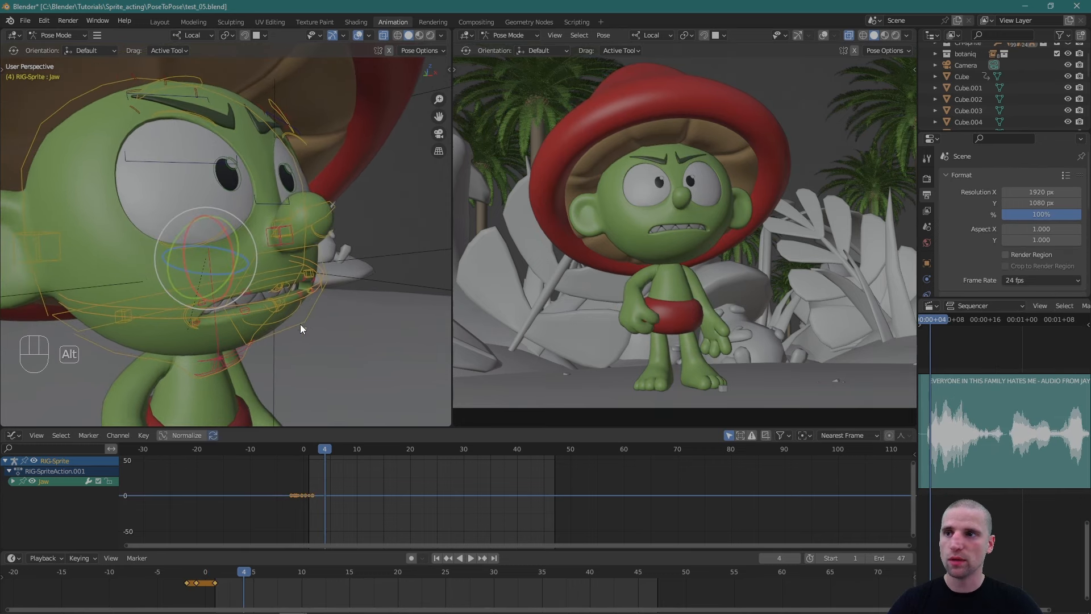
click(216, 575)
alt+right_drag(267, 233, 245, 257)
drag(231, 250, 231, 302)
key(ctrl+z)
key(i)
key(space)
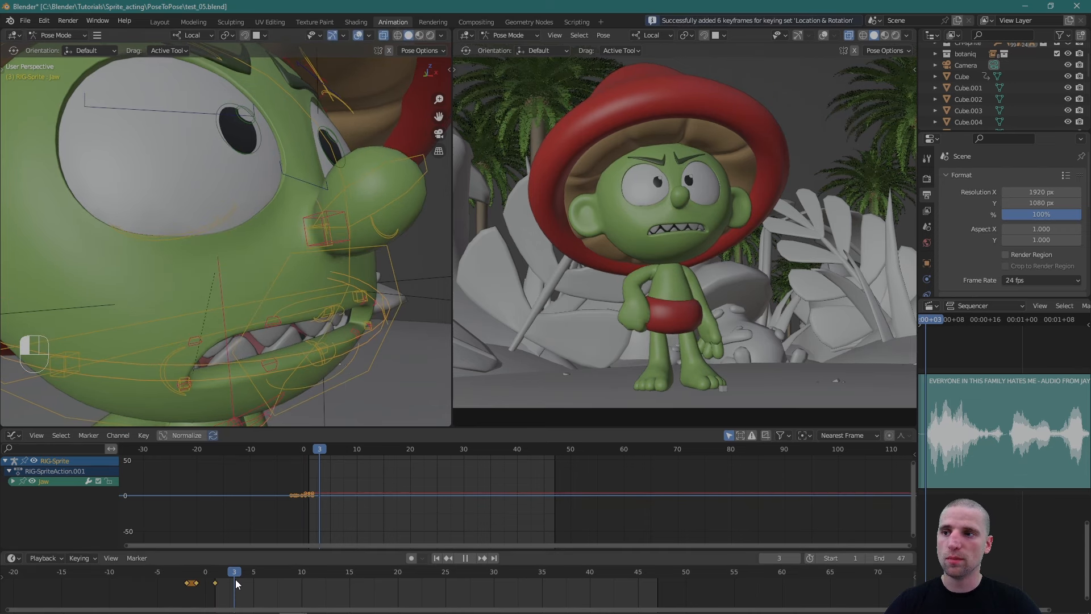
key(i)
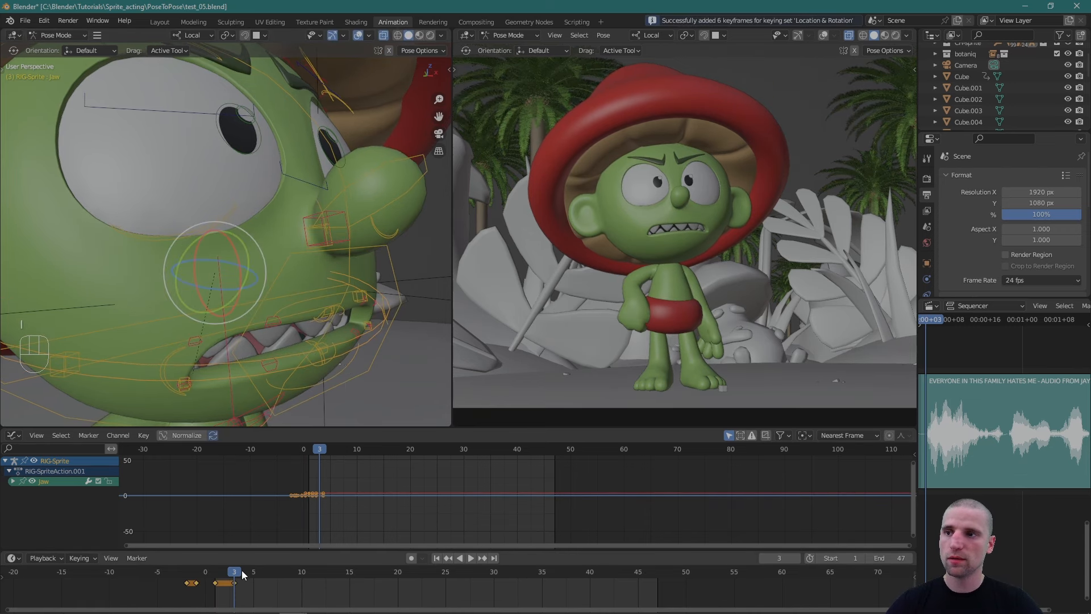
Rotate the jaw open wider at frame 5 and key it.
drag(237, 571, 252, 577)
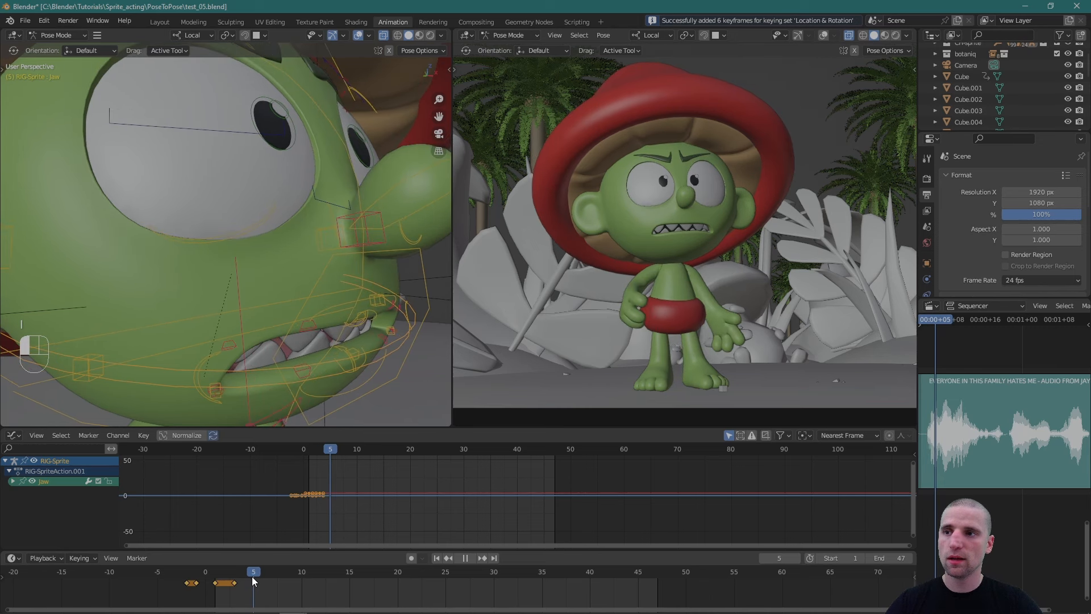
alt+right_drag(343, 179, 267, 169)
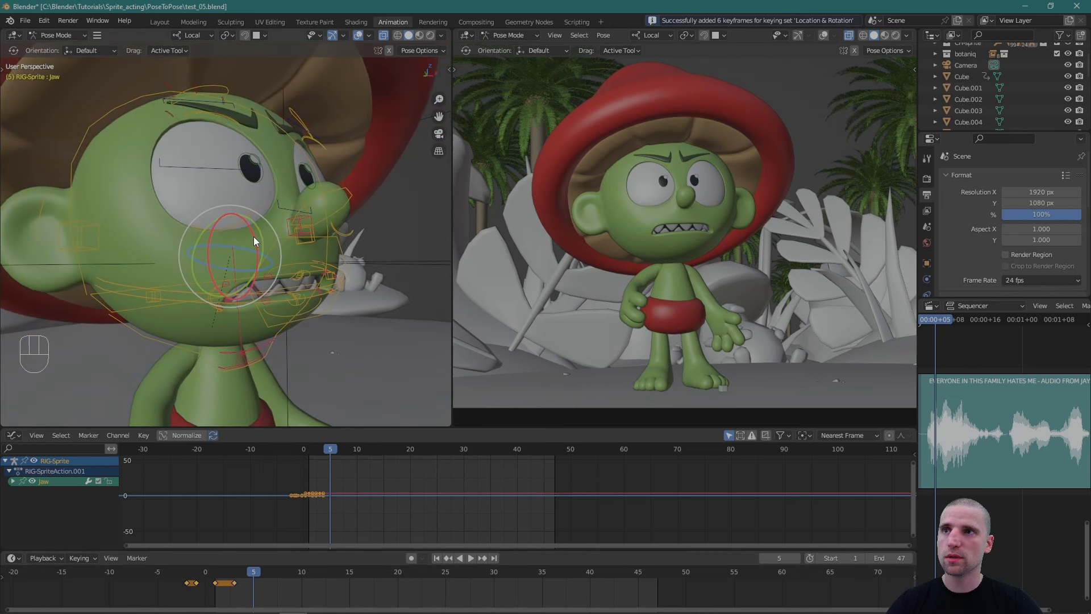
drag(253, 237, 258, 251)
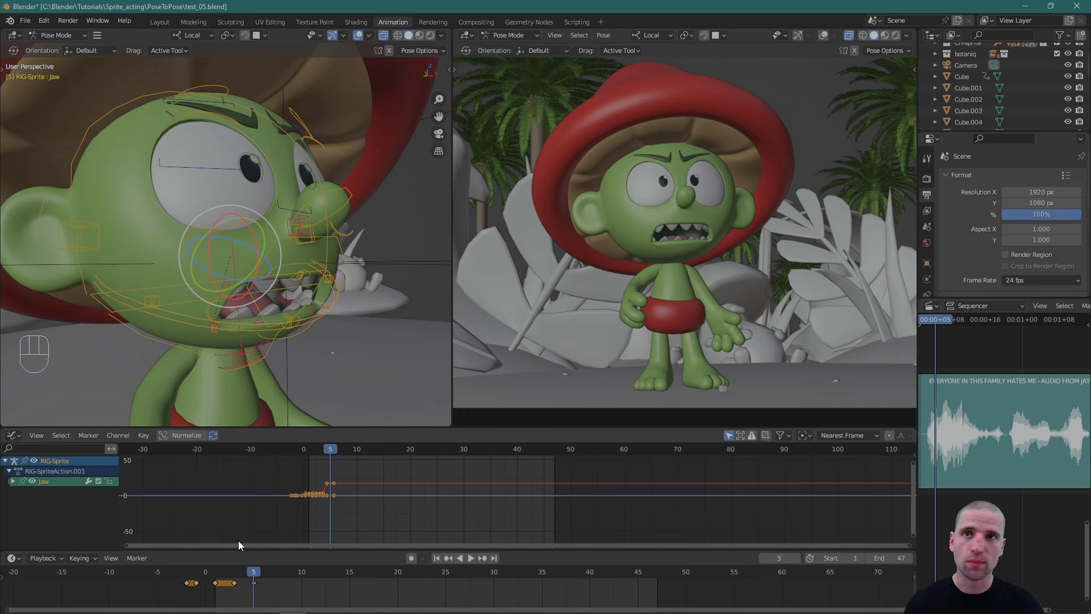
Clear the jaw's rotation and location at frame 7 and key the closed jaw.
alt+scroll(282, 158, down, 2)
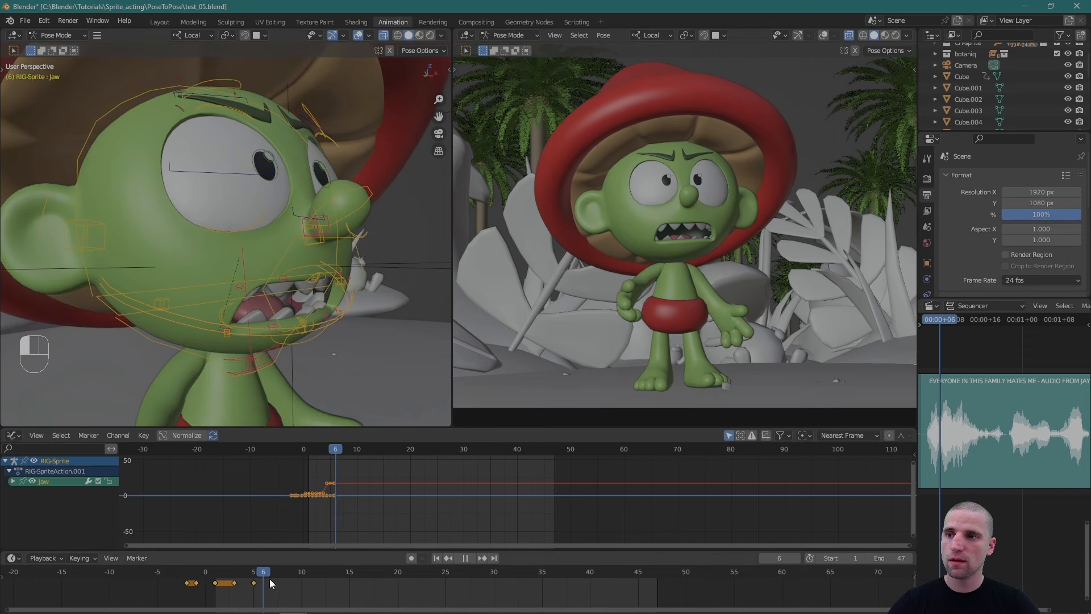
alt+drag(327, 188, 293, 210)
key(alt+r)
key(alt+g)
key(i)
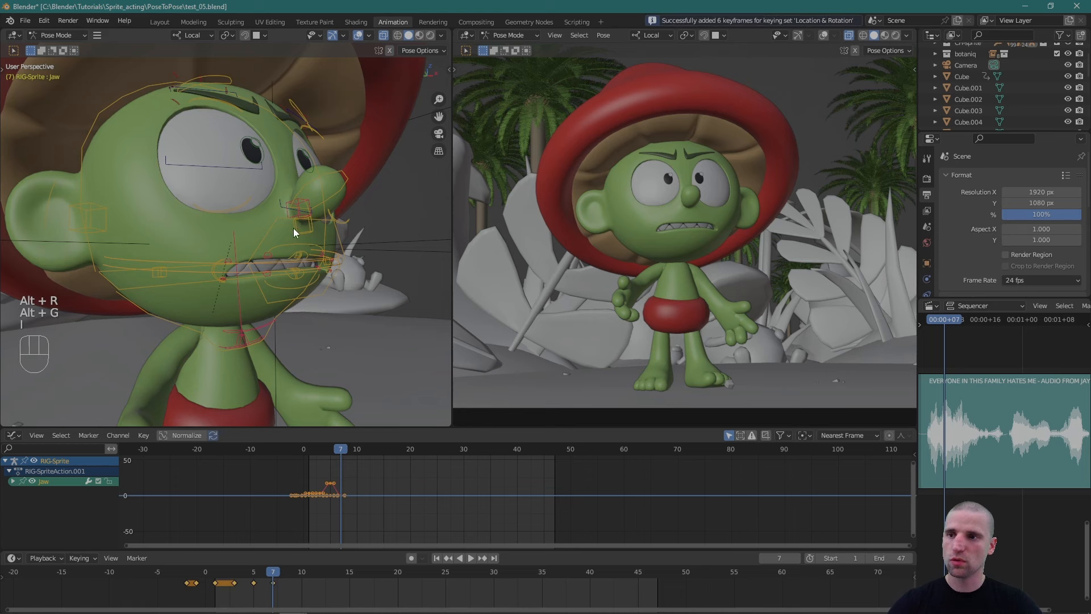
Change the handle type of the jaw keyframe at frame 7 and check the closing motion between frames 5 and 7.
key(space)
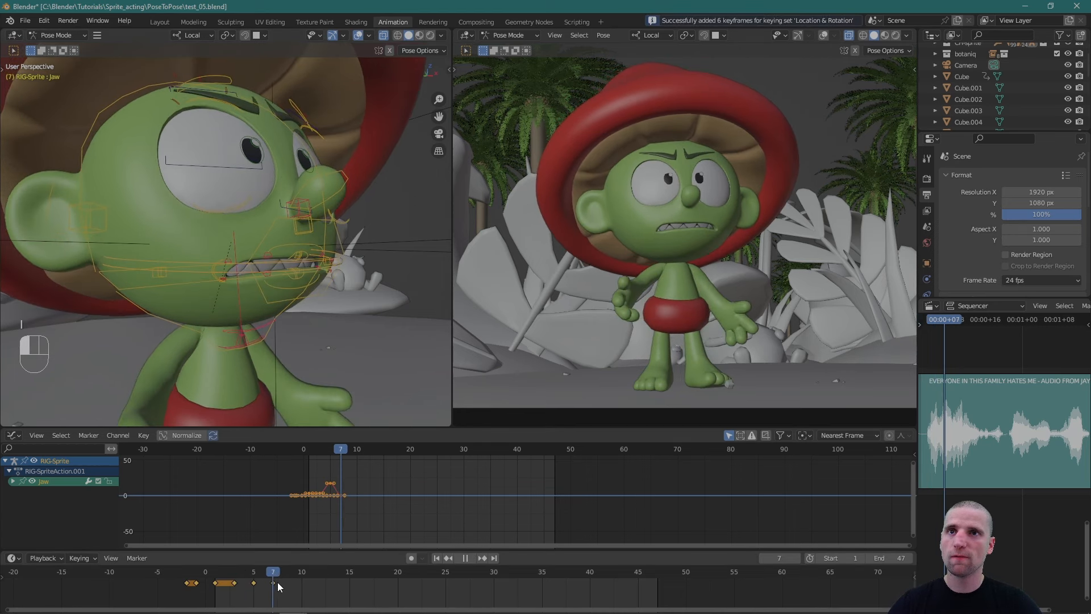
key(space)
drag(246, 581, 264, 582)
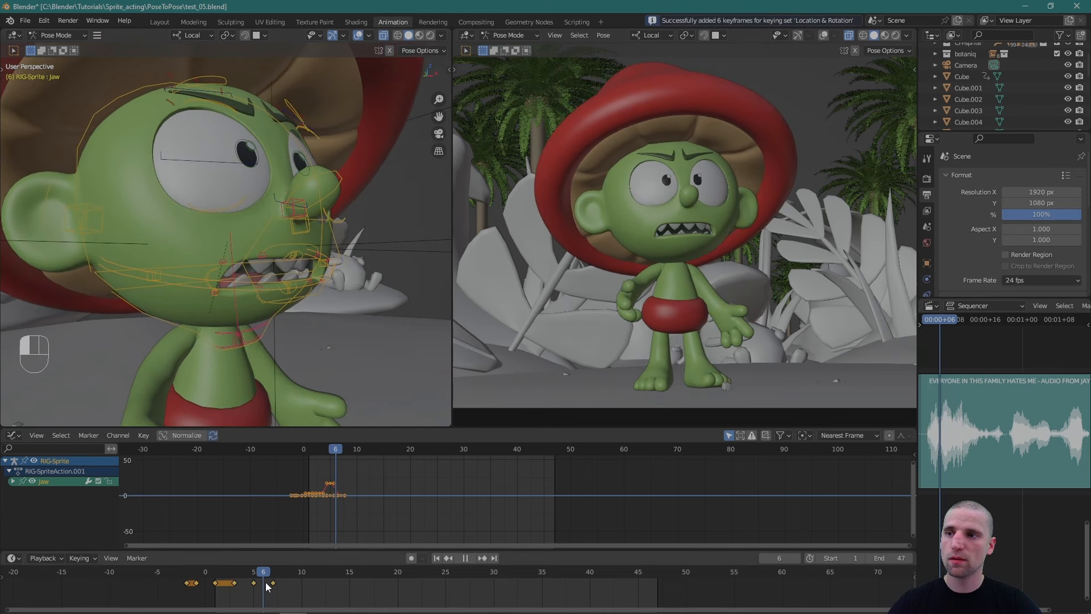
click(273, 583)
key(q)
click(248, 576)
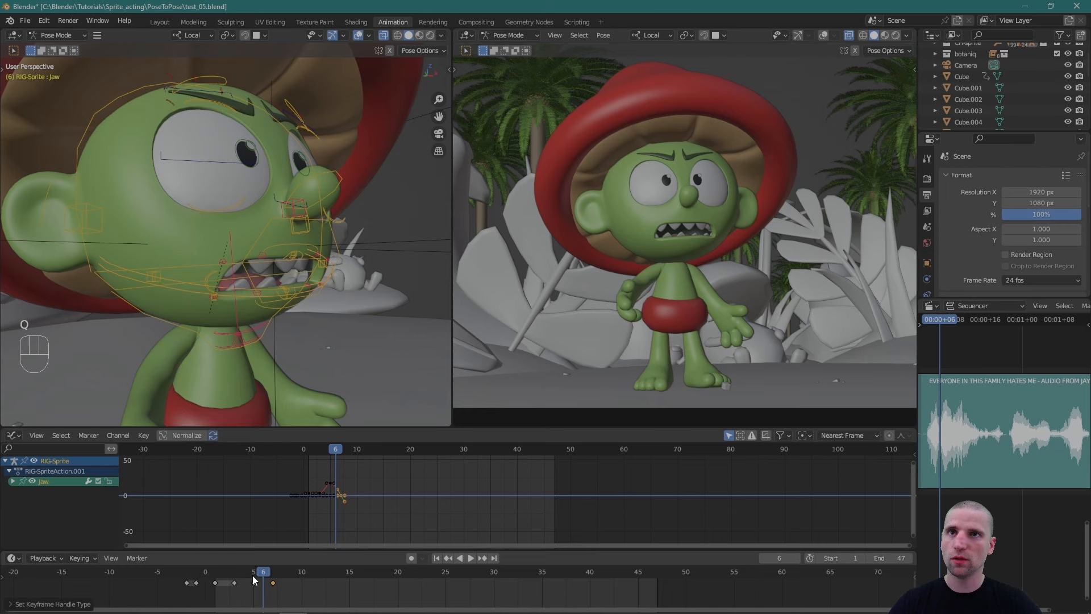
key(space)
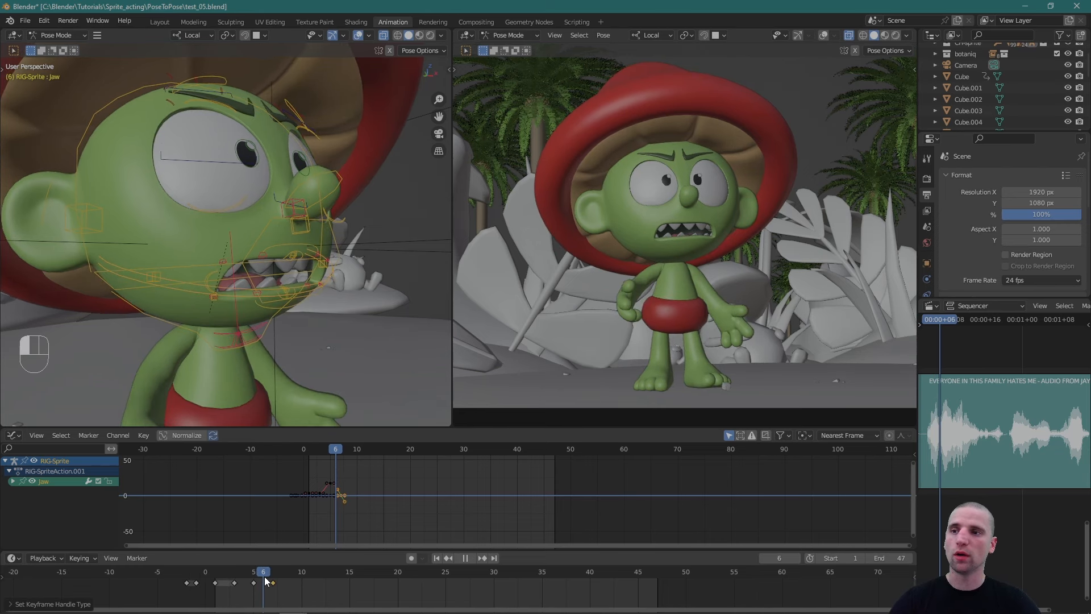
drag(264, 576, 272, 579)
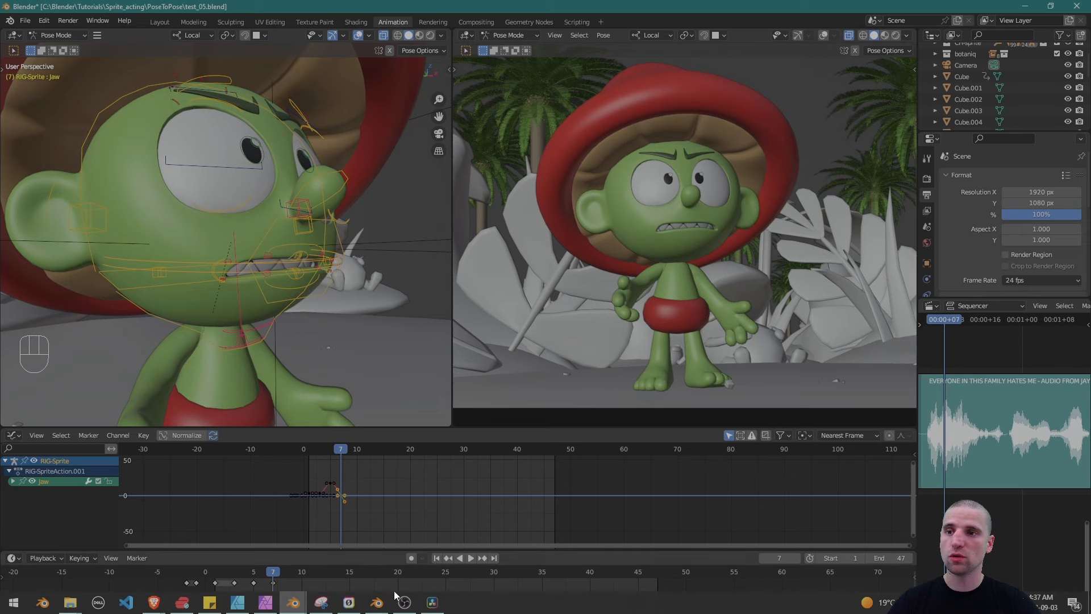
Switch to DaVinci Resolve, replay the facial reference clip from its start and go through it frame by frame to study the mouth shapes.
click(431, 601)
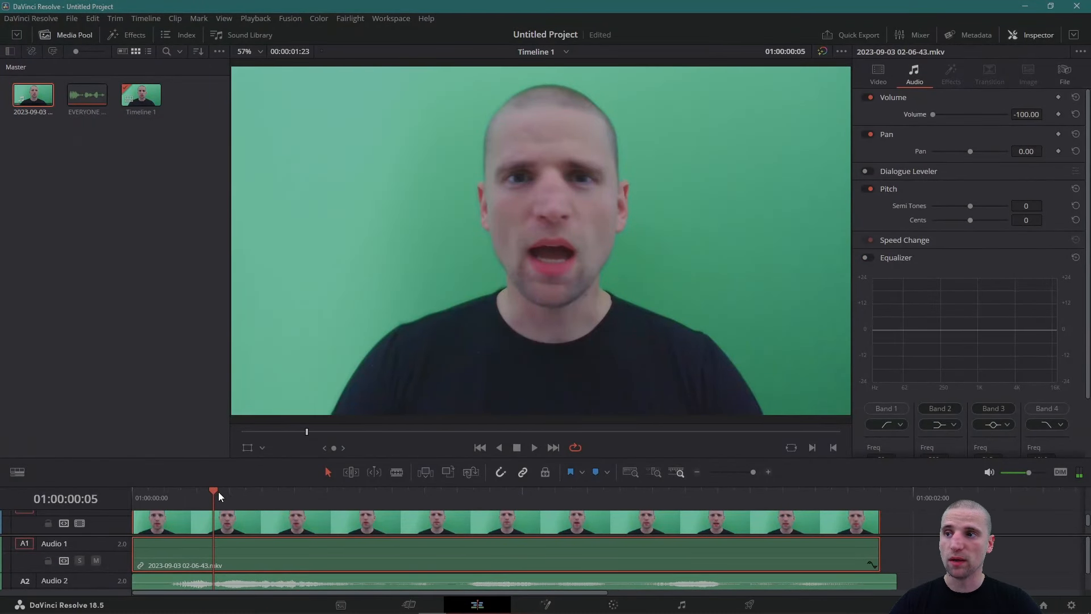
drag(218, 492, 134, 466)
key(space)
key(space)
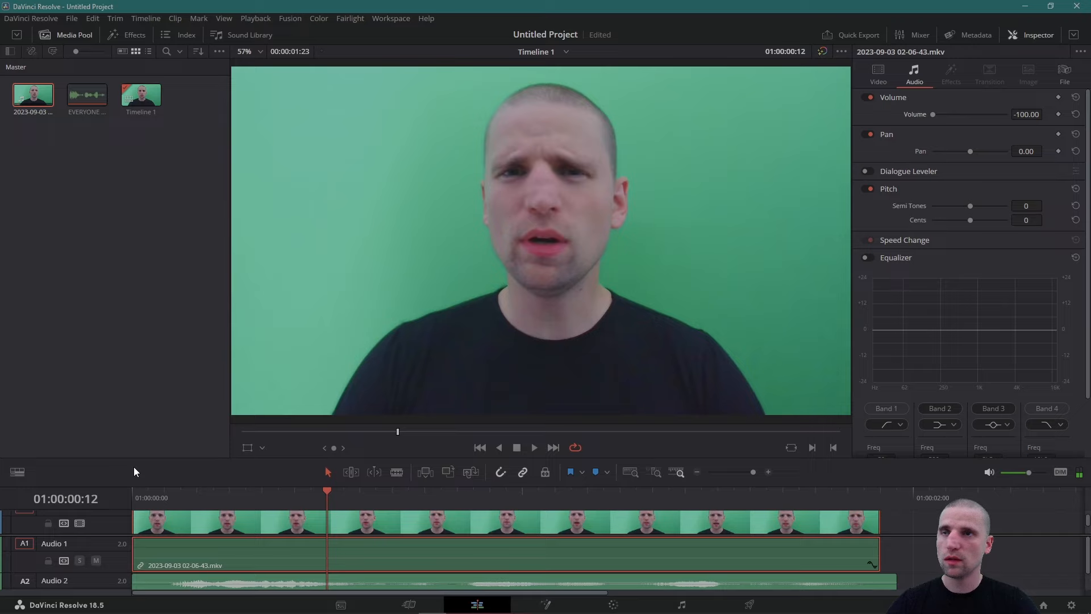
key(Left)
key(Left)
key(Left)
key(Left)
key(Left)
key(Left)
key(Left)
key(Right)
key(Right)
key(Right)
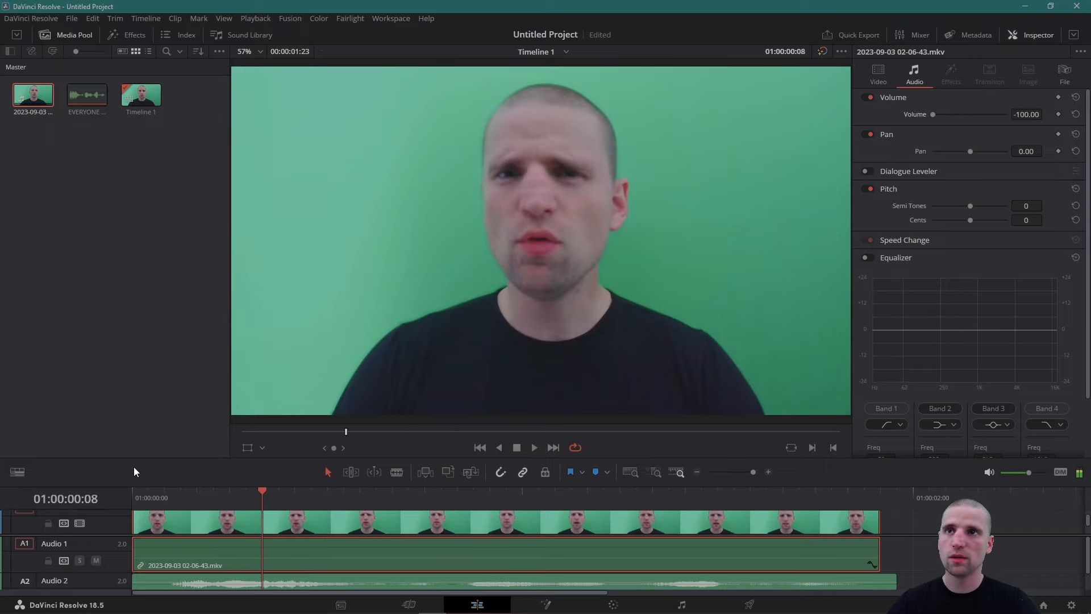
key(Right)
key(Right)
key(Right)
key(Right)
key(Right)
key(Right)
key(Right)
key(Right)
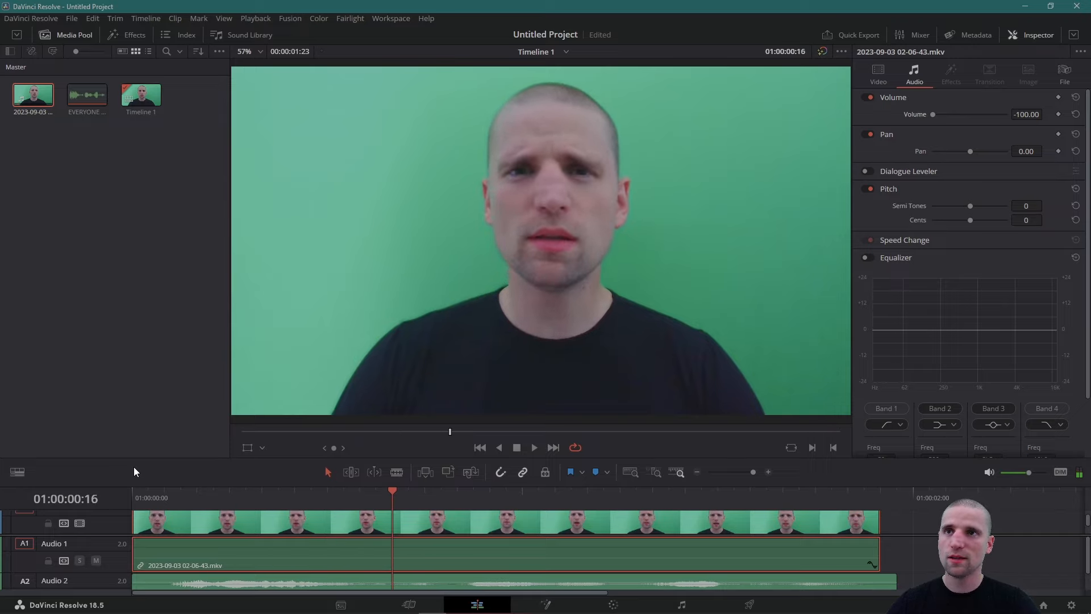
key(Right)
key(Right)
key(Right)
key(Right)
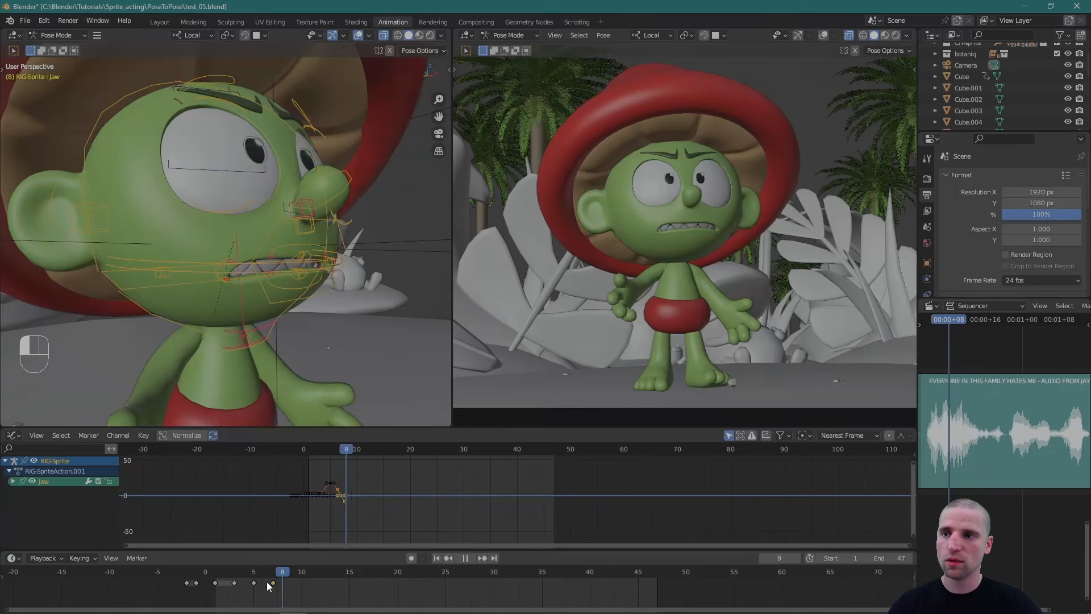
Back in Blender, open the jaw slightly at frame 7 and key it again.
drag(263, 583, 275, 591)
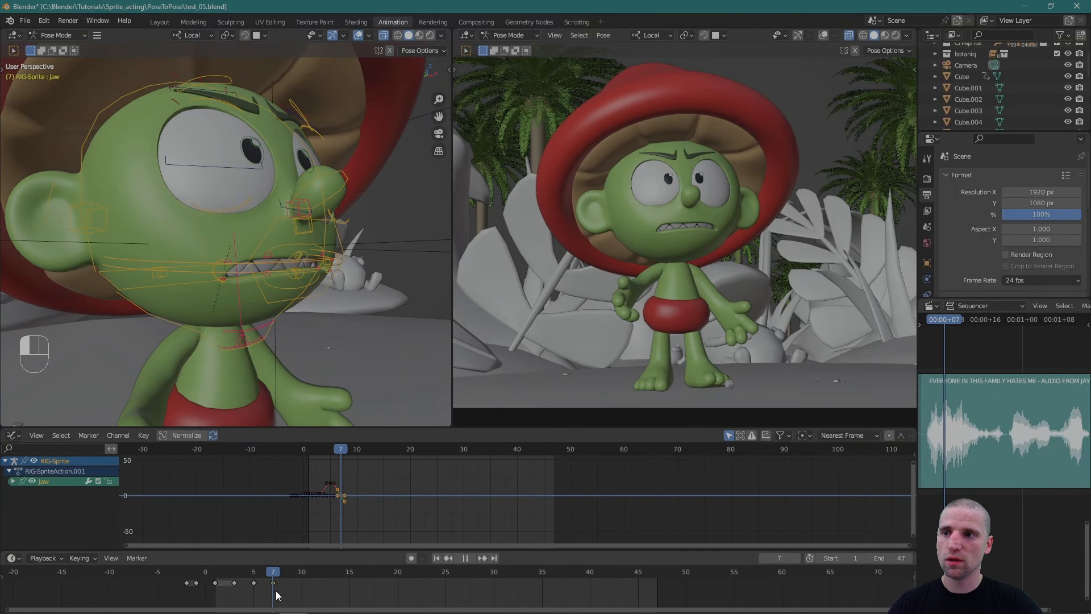
alt+right_drag(248, 165, 247, 197)
key(space)
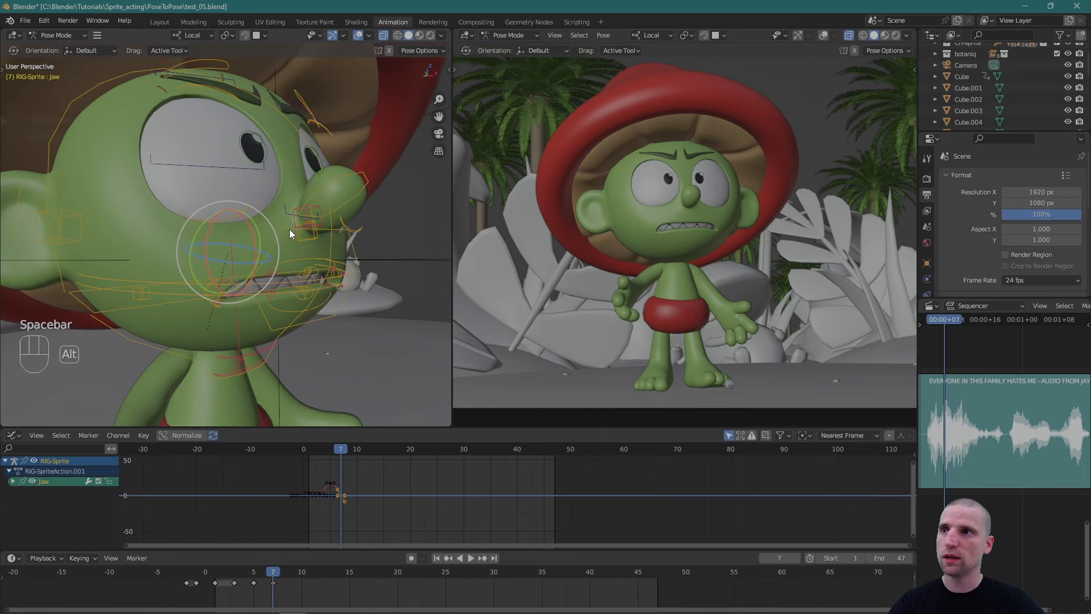
shift+drag(253, 233, 253, 257)
key(i)
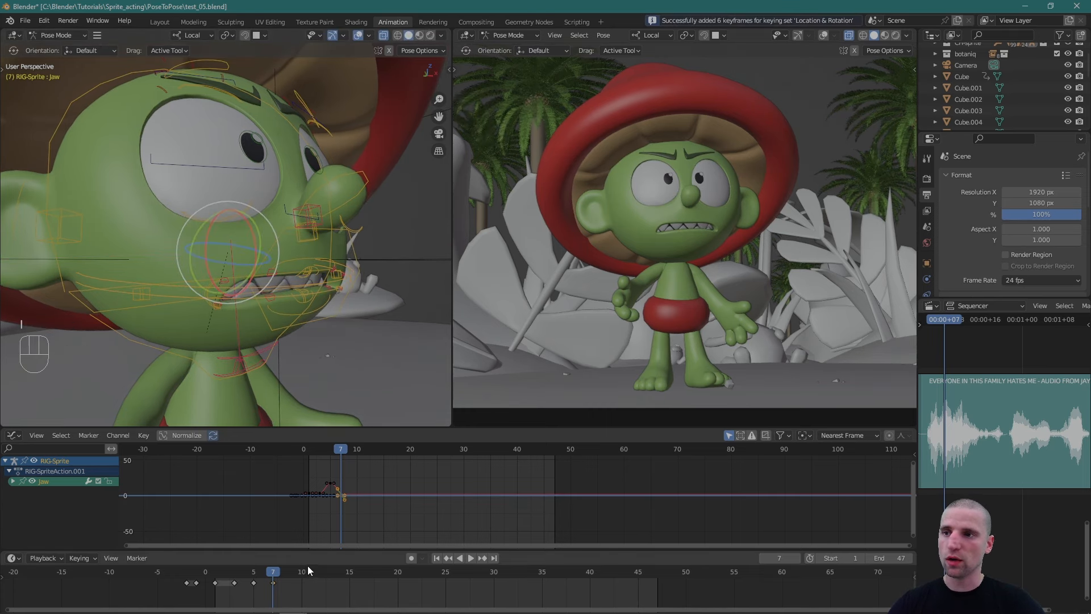
Clear the jaw's rotation at frame 9 and key it, holding the closed jaw with another key at frame 15.
drag(273, 572, 295, 577)
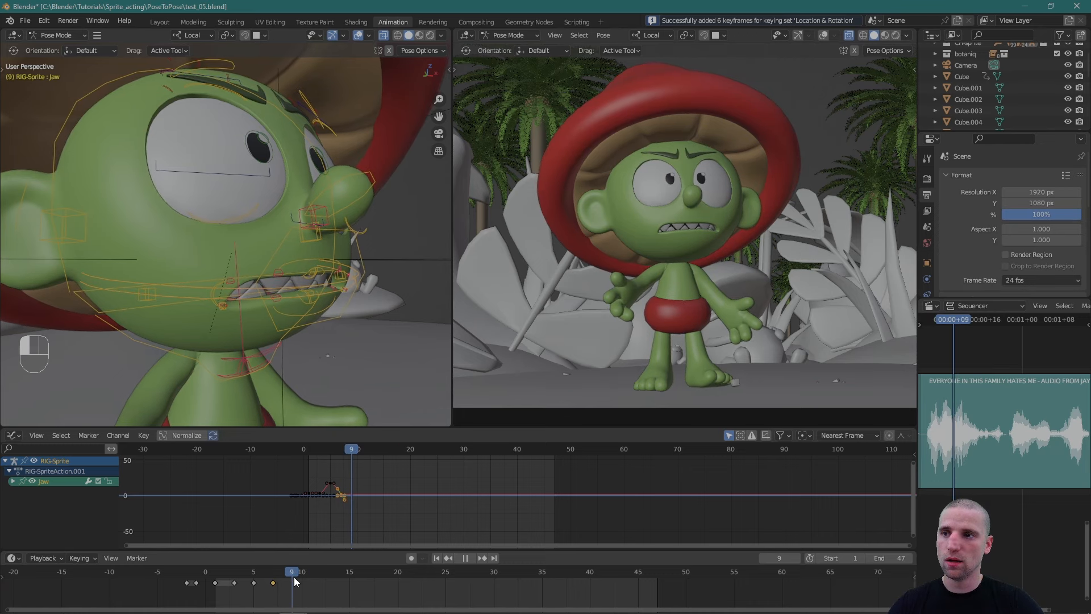
key(alt+r)
key(i)
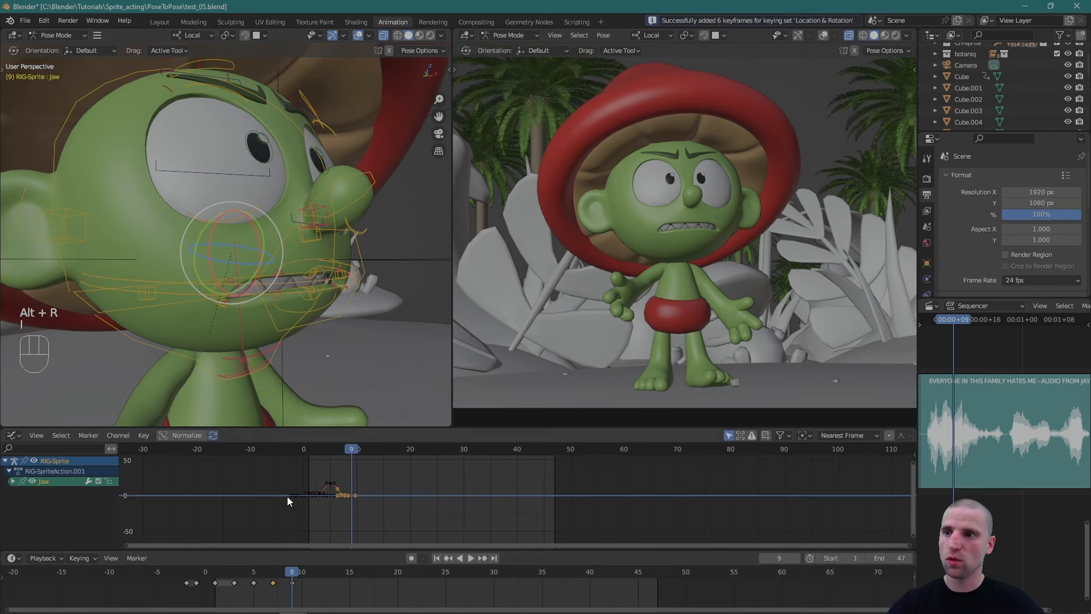
drag(263, 580, 349, 583)
middle_drag(332, 235, 303, 240)
key(i)
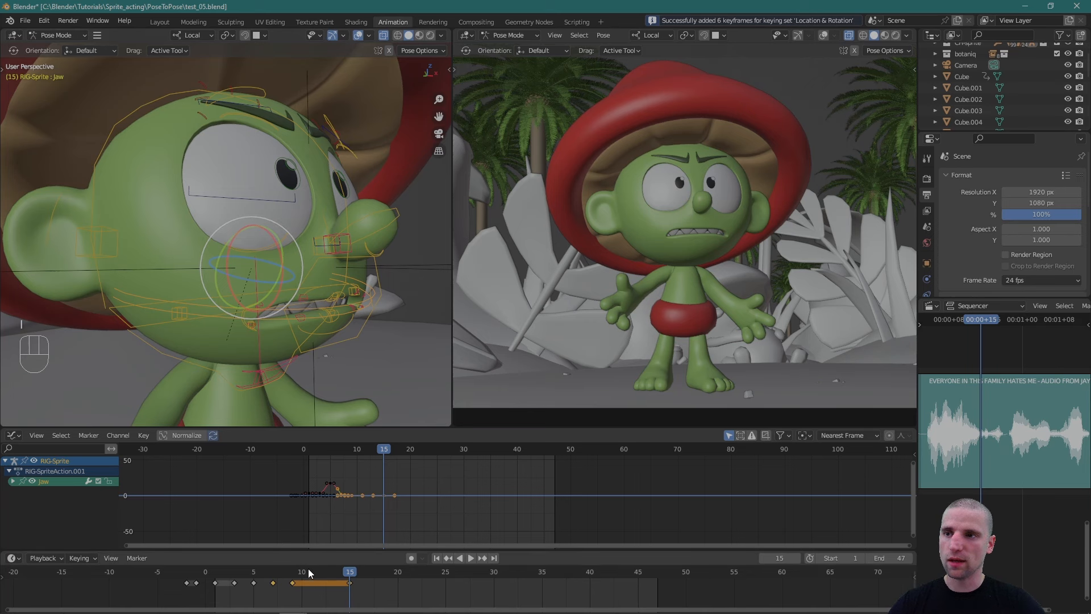
Rotate the jaw slightly open at frame 12 and key it.
mouse_move(308, 571)
mouse_down()
mouse_move(291, 571)
mouse_move(322, 579)
mouse_up()
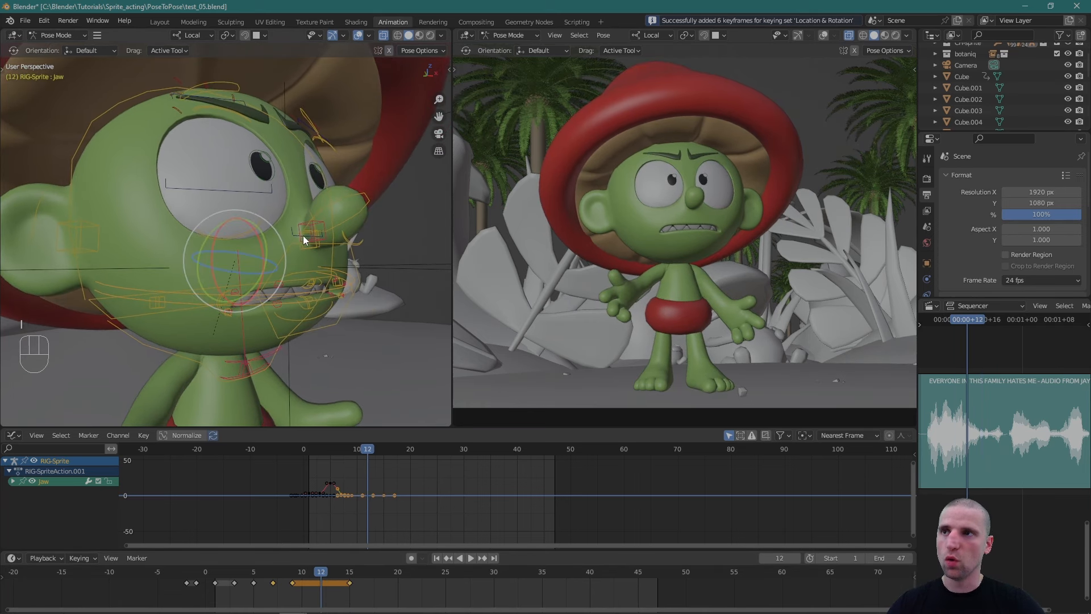
drag(259, 237, 271, 220)
key(i)
key(w)
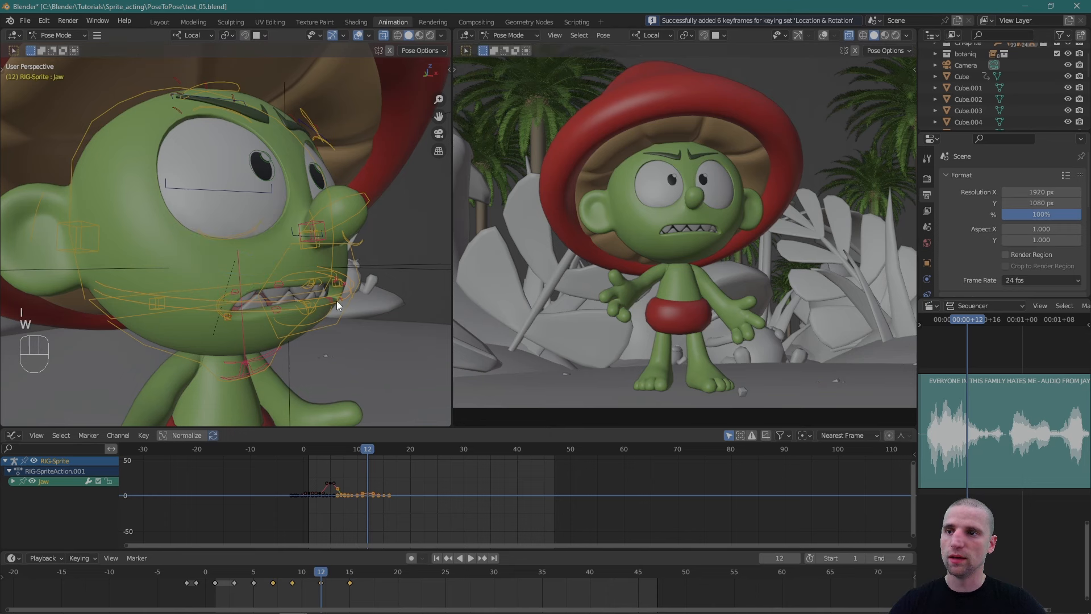
Clear the jaw's rotation and location and hold the closed pose with a key at frame 19.
middle_drag(337, 301, 309, 364)
drag(271, 571, 404, 584)
middle_drag(351, 243, 298, 238)
key(alt+r)
key(alt+g)
Rotate the jaw wide open at frame 21 and key it.
key(space)
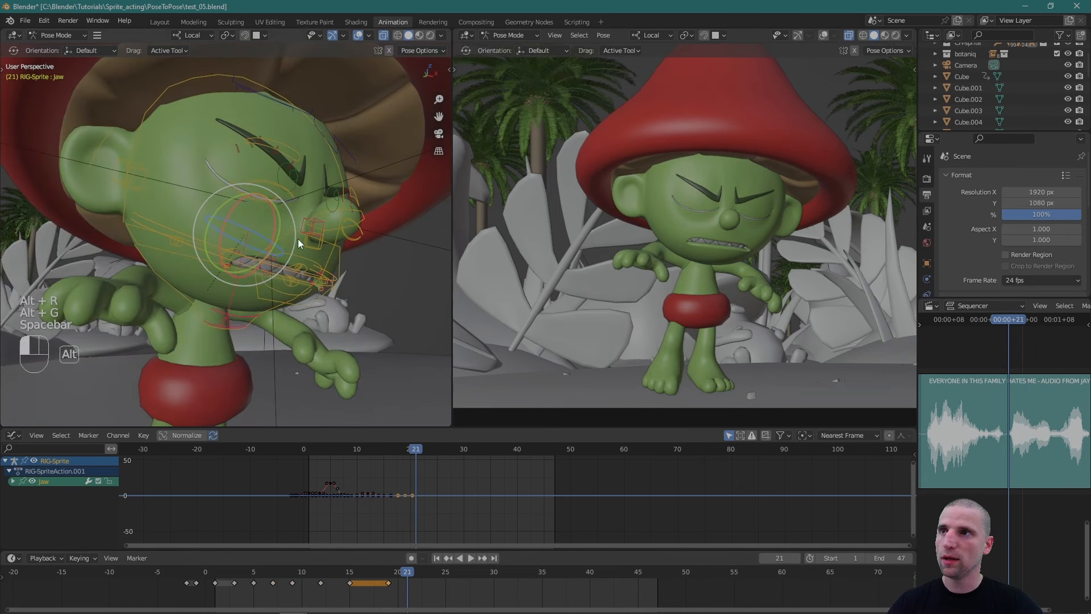
drag(274, 220, 275, 237)
key(i)
Clear the jaw's rotation at frame 24 and key the closed jaw.
drag(405, 571, 436, 579)
key(KP_Decimal)
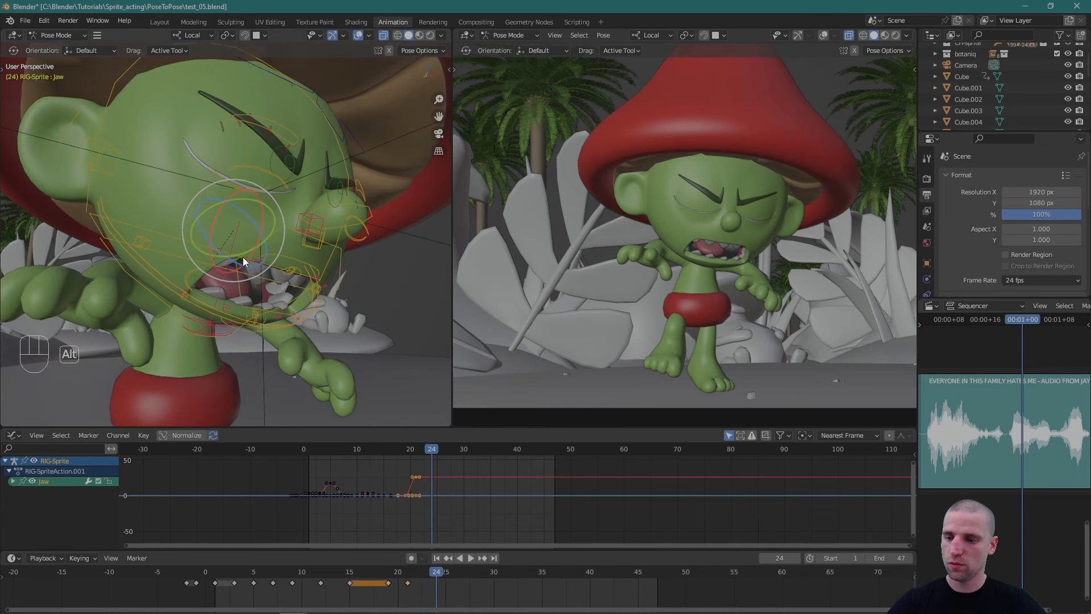
key(alt+r)
key(i)
key(w)
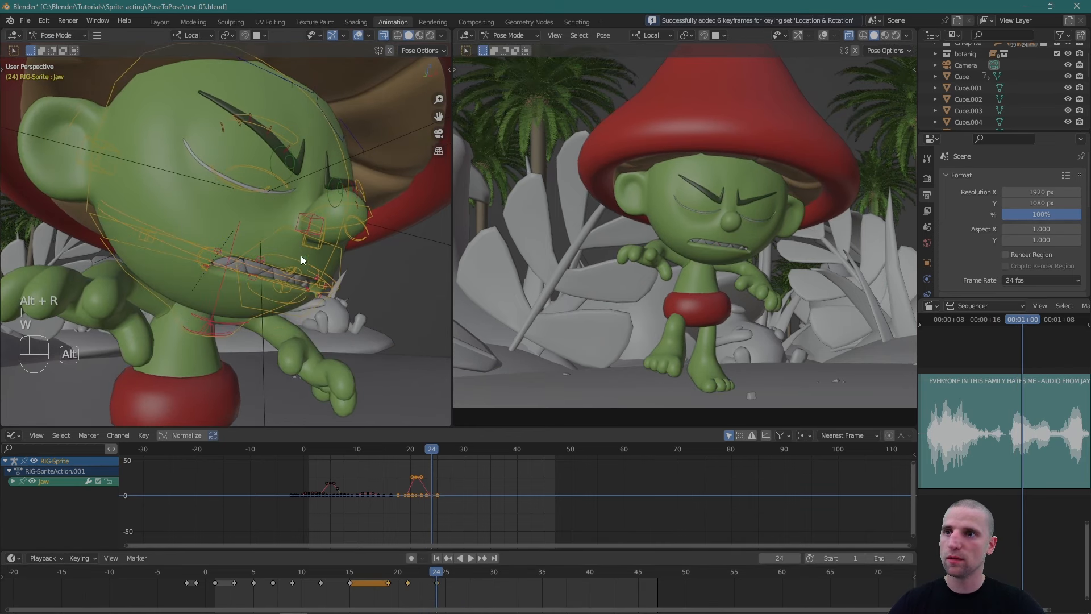
Change the handle type of the jaw keyframe at frame 24.
scroll(301, 255, up, 3)
drag(384, 578, 429, 591)
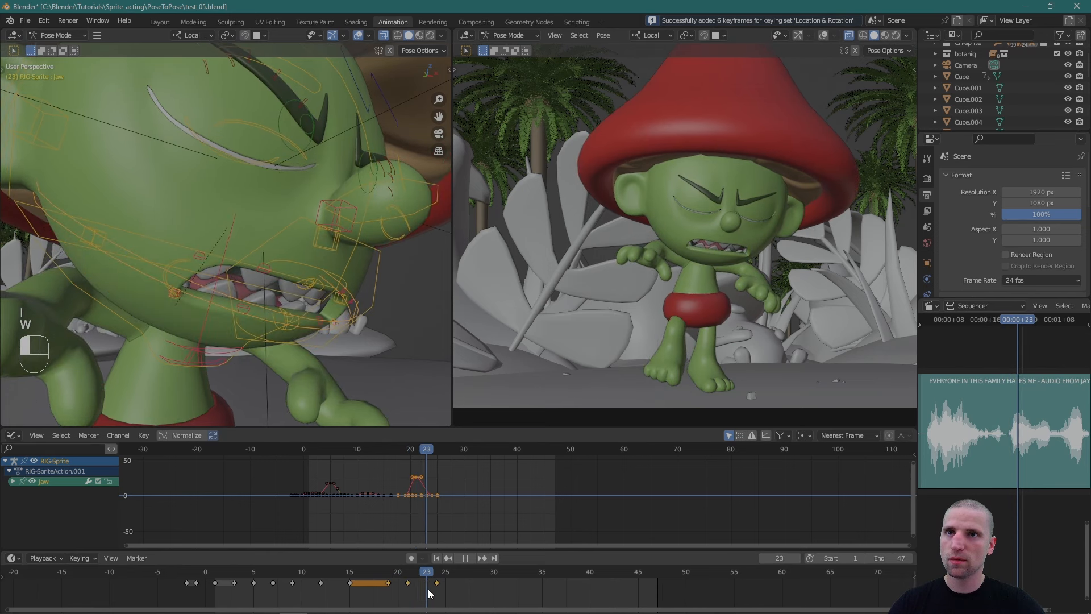
key(q)
click(420, 575)
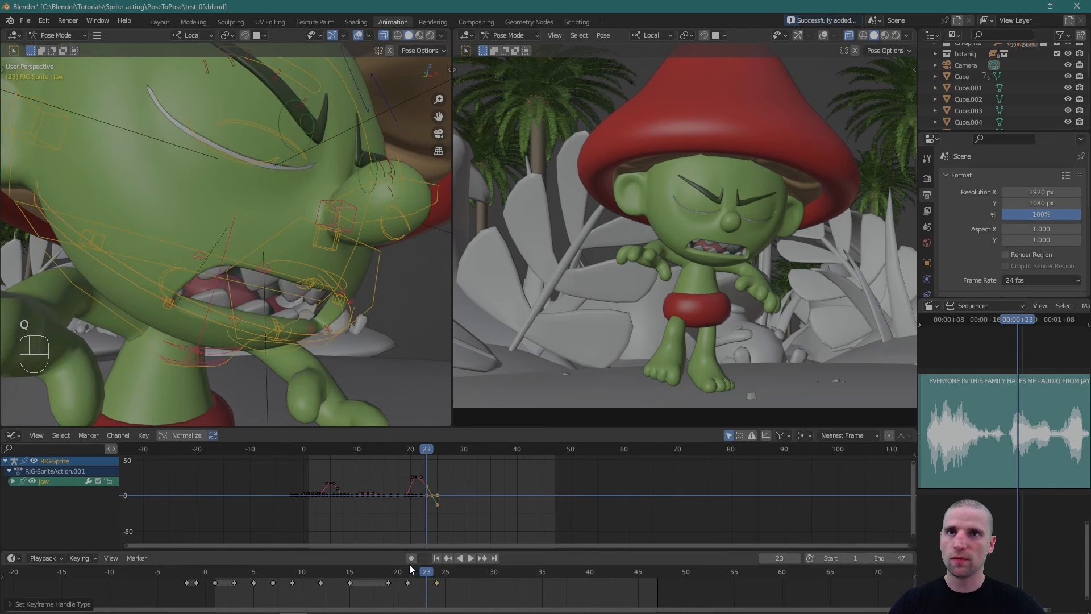
Key the closed jaw at frame 25, then open it slightly and key it at frame 27.
drag(400, 575, 472, 582)
key(i)
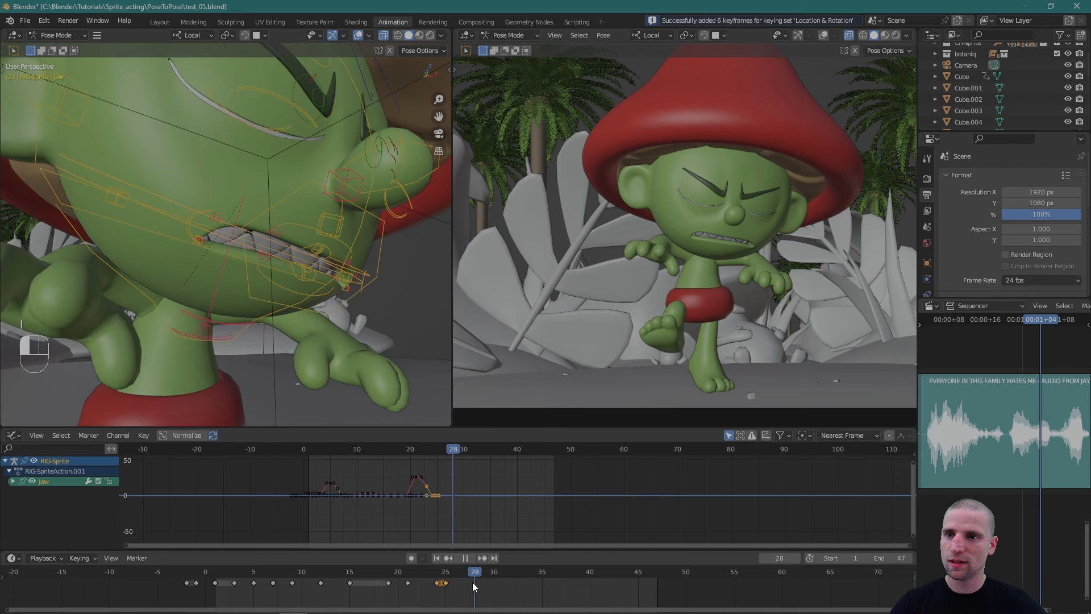
key(space)
drag(262, 210, 262, 214)
key(i)
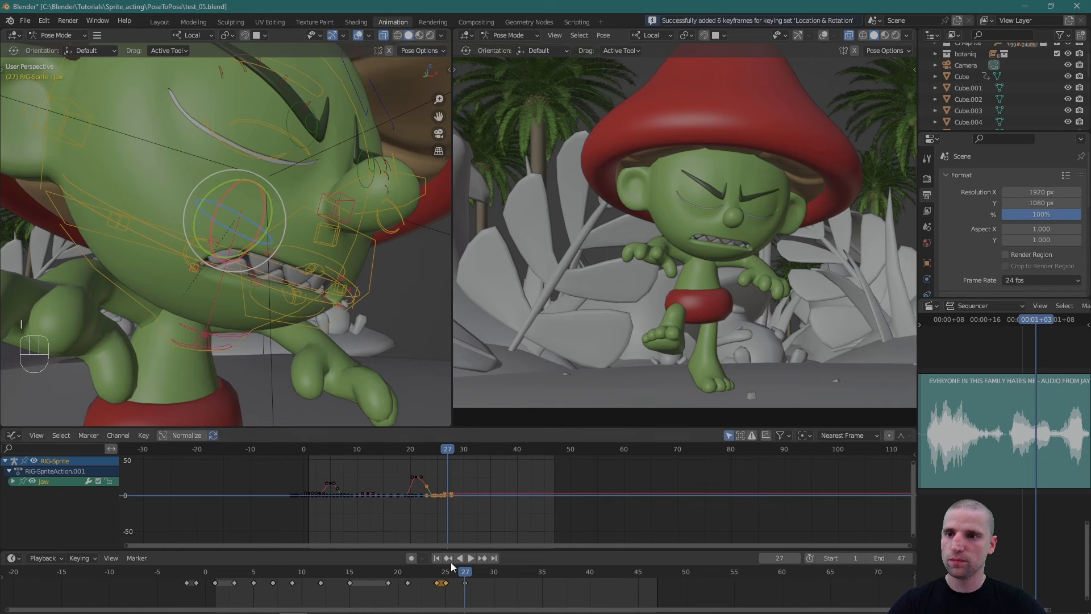
Rotate the jaw nearly closed at frame 30 and key it.
drag(465, 574, 494, 581)
drag(271, 209, 280, 200)
key(i)
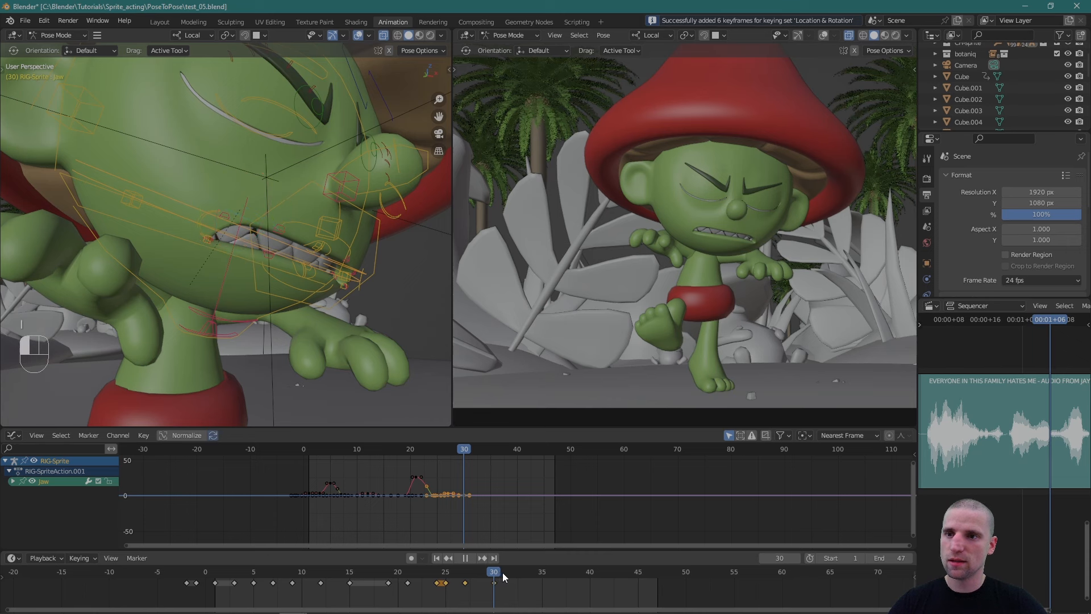
Clear the jaw's rotation and location at frame 35 and key the closed jaw.
drag(503, 572, 542, 585)
key(alt+r)
key(alt+r)
key(alt+g)
key(i)
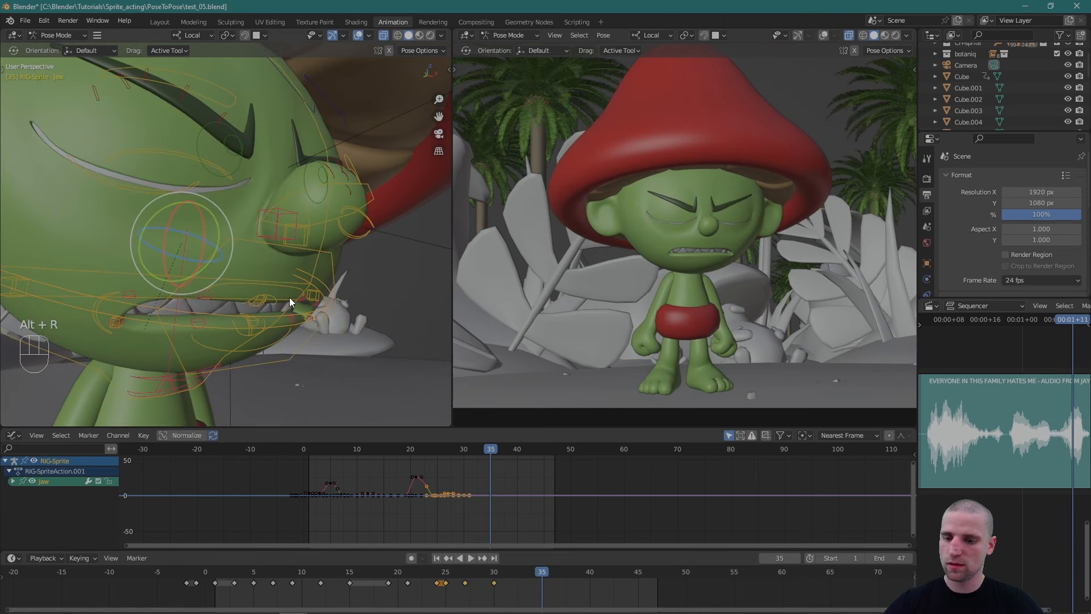
Rotate the jaw slightly open at frame 33 and key it.
mouse_move(517, 577)
mouse_down()
mouse_move(503, 577)
mouse_move(522, 580)
mouse_up()
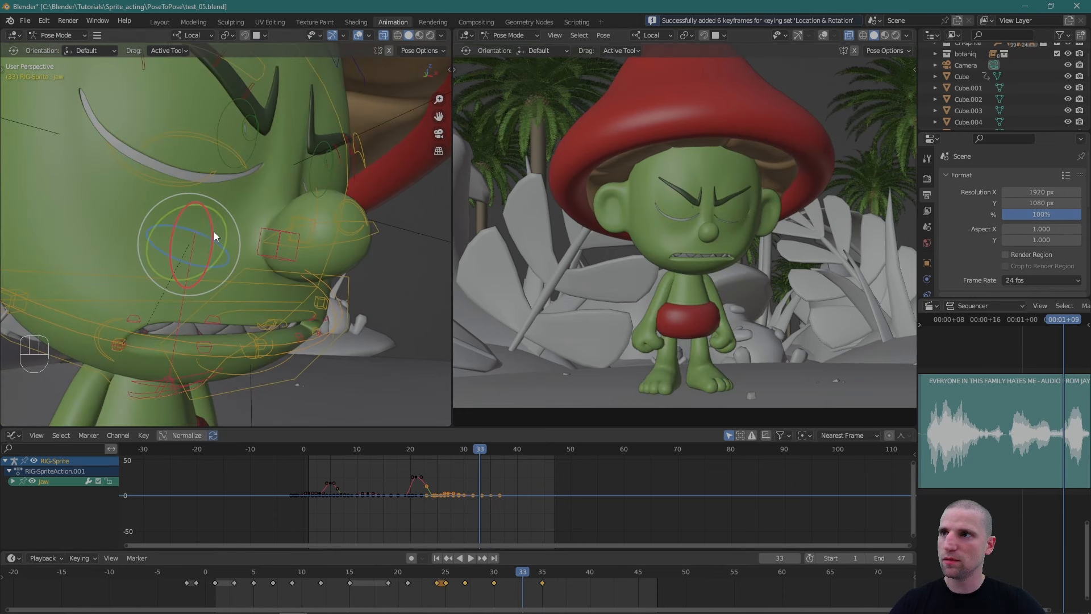
key(r)
click(228, 213)
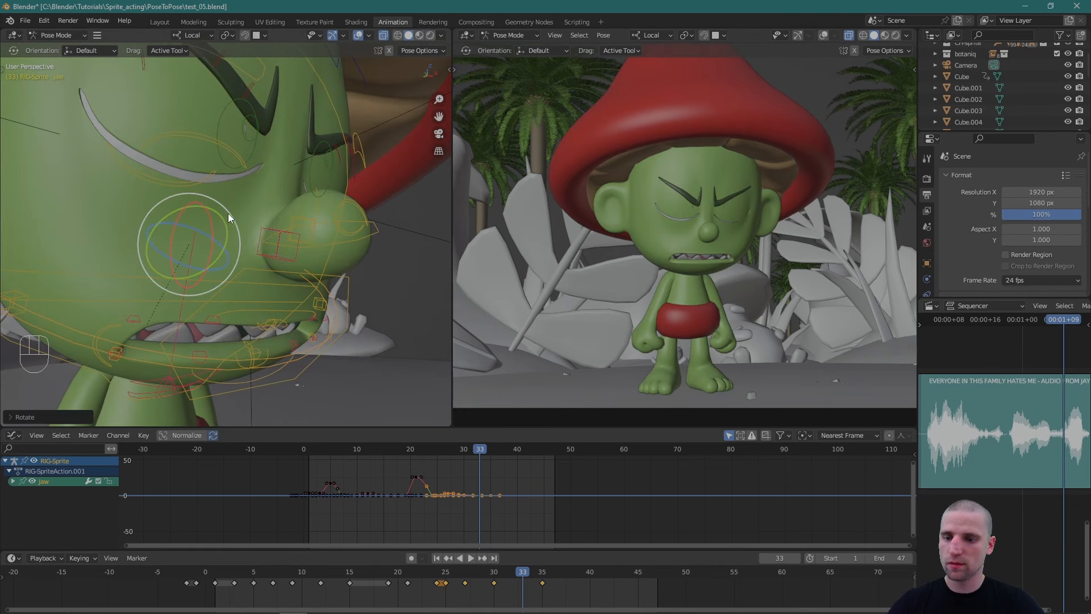
Clear the jaw's rotation at frame 39 and key the closed jaw.
drag(589, 585, 584, 583)
alt+right_drag(297, 220, 250, 201)
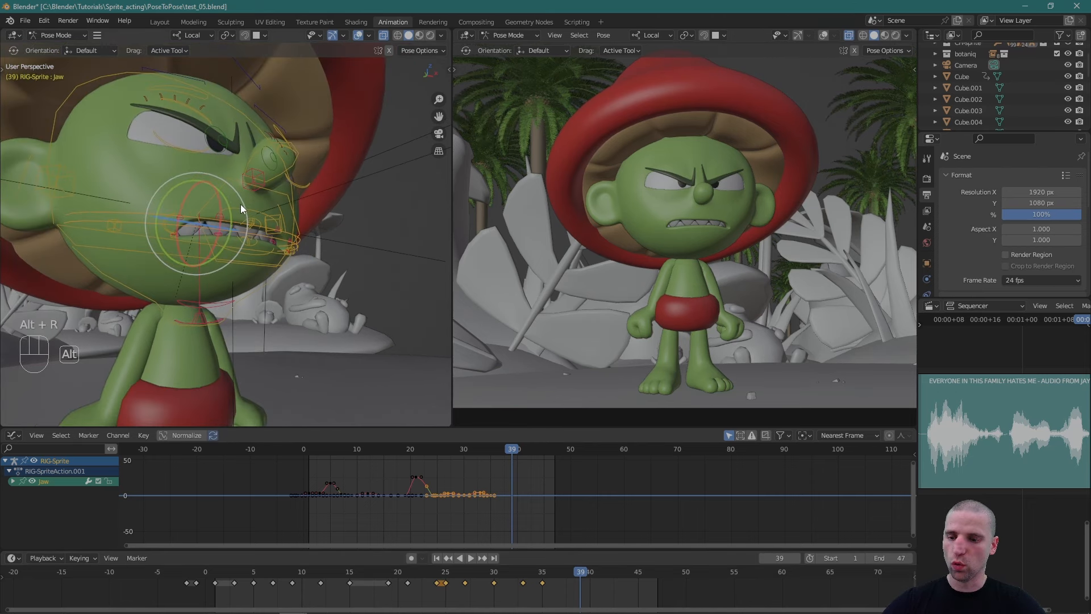
key(i)
key(w)
alt+right_drag(244, 192, 309, 245)
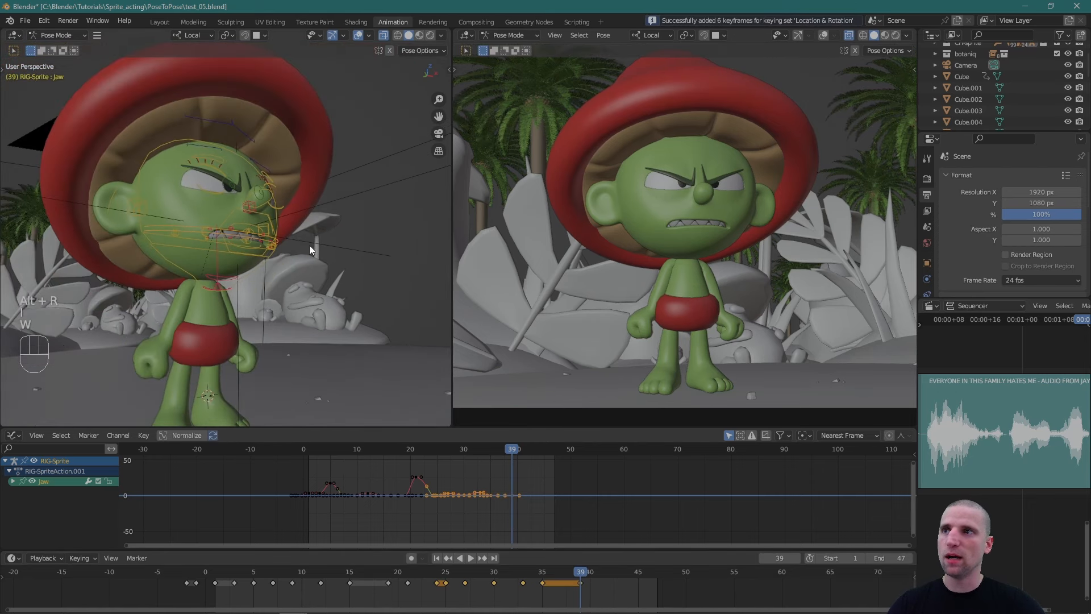
Rotate the jaw slightly open at frame 43 and key it.
key(space)
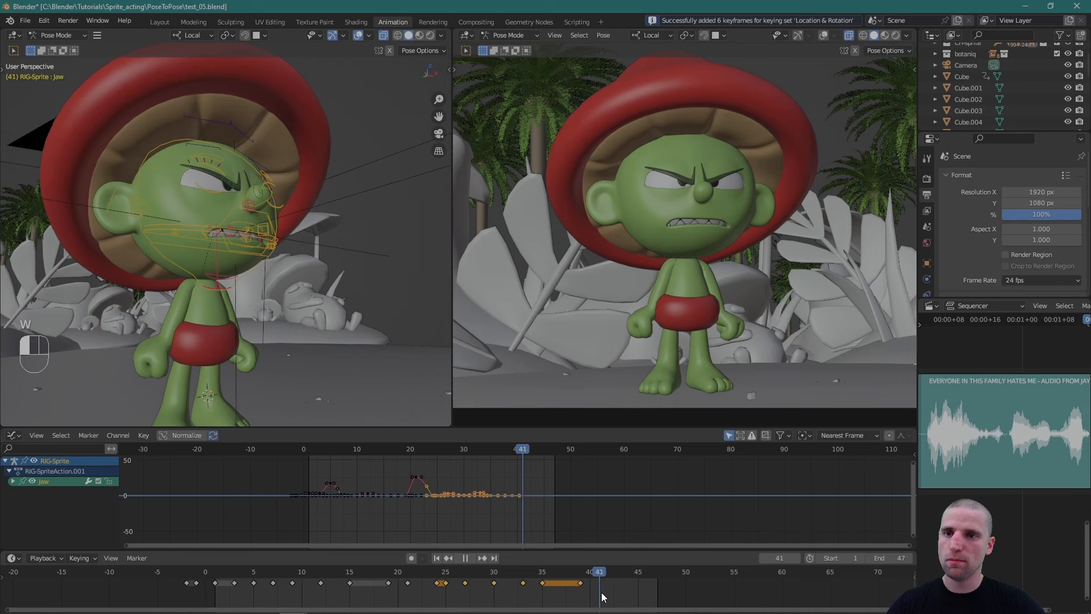
drag(584, 587, 581, 584)
mouse_move(581, 585)
mouse_down()
mouse_move(618, 586)
mouse_move(596, 574)
mouse_up()
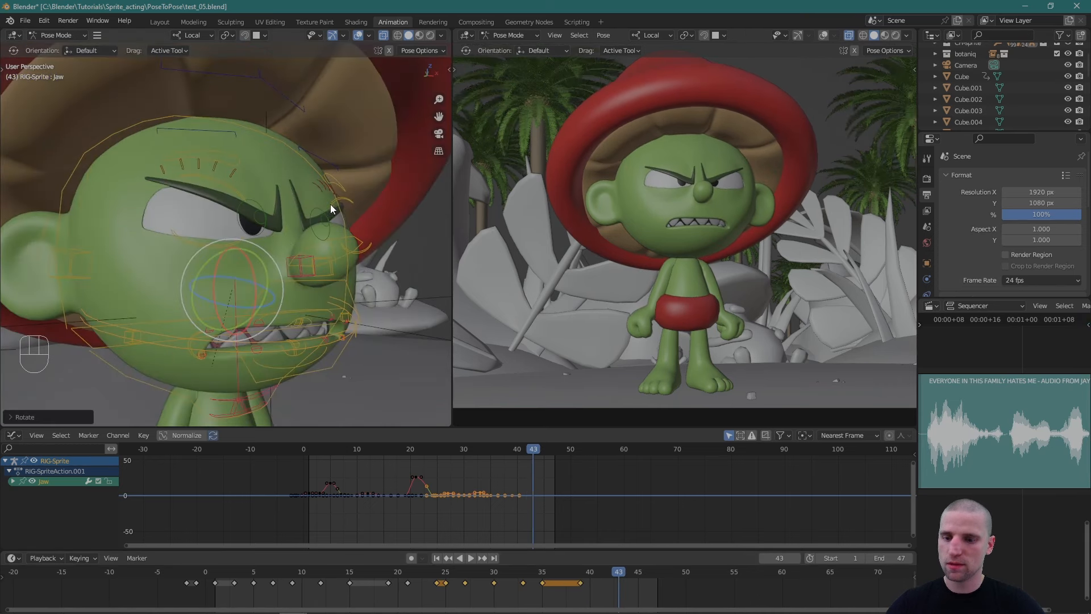
key(i)
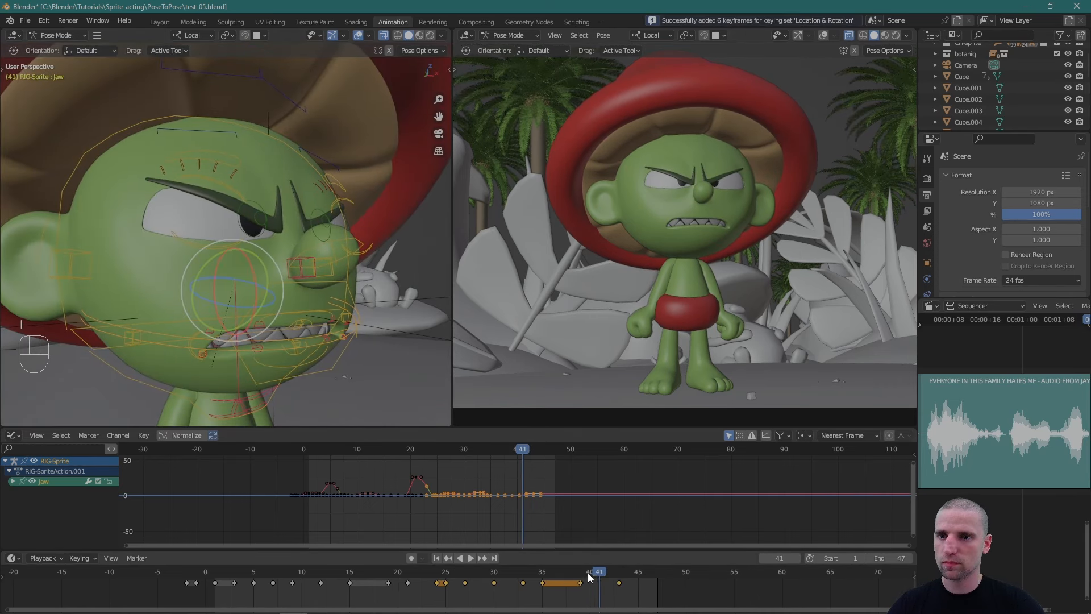
Rotate the jaw further open at frame 41 and key it.
click(588, 572)
key(space)
key(space)
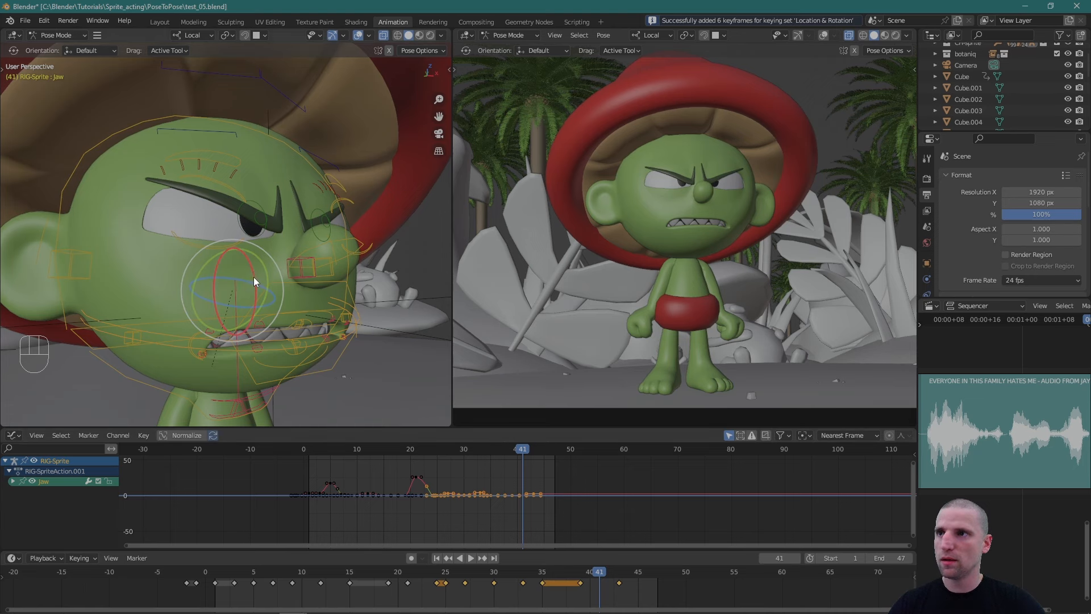
drag(255, 272, 257, 283)
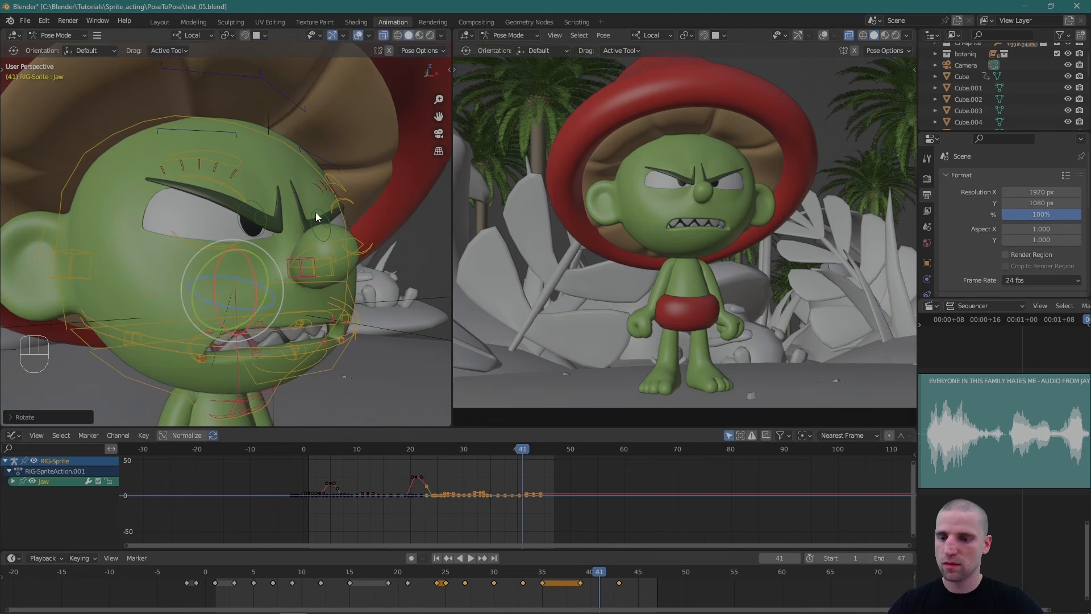
key(i)
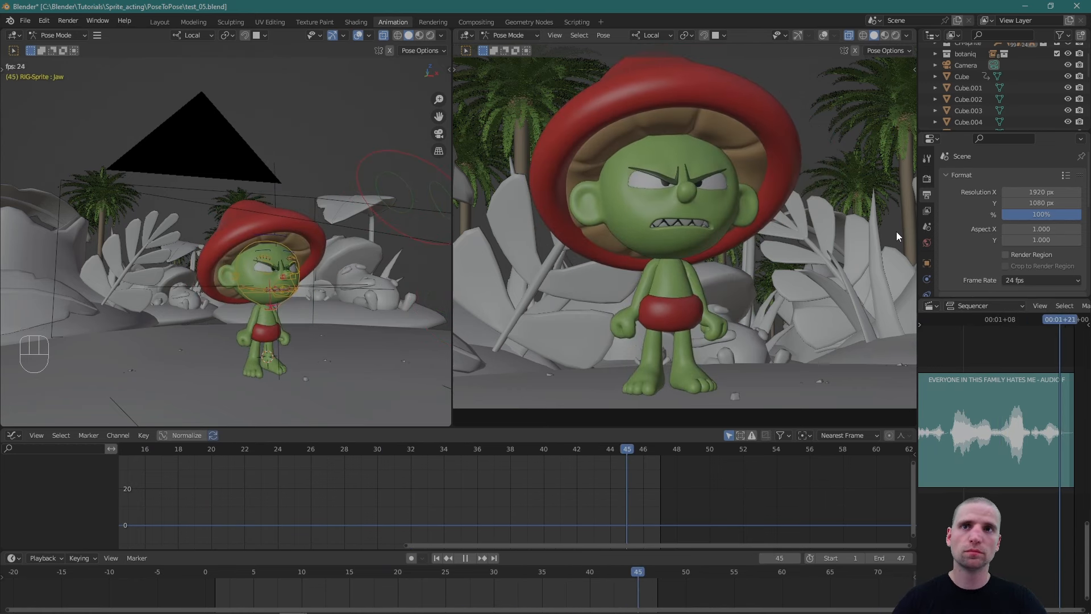
Play the animation to check the jaw's timing against the audio.
key(space)
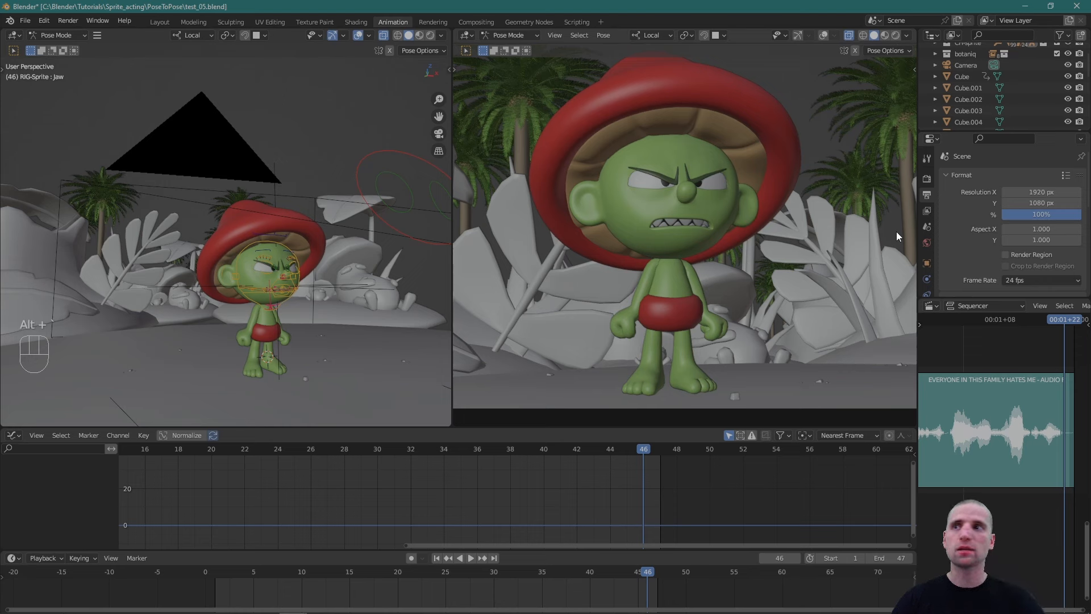
key(alt+a)
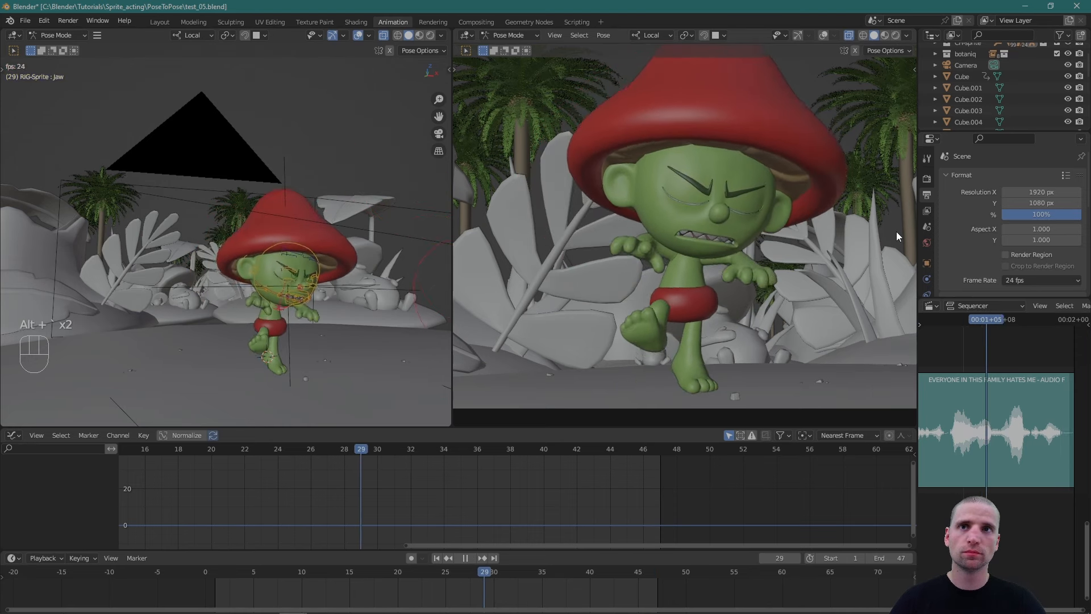
key(alt+a)
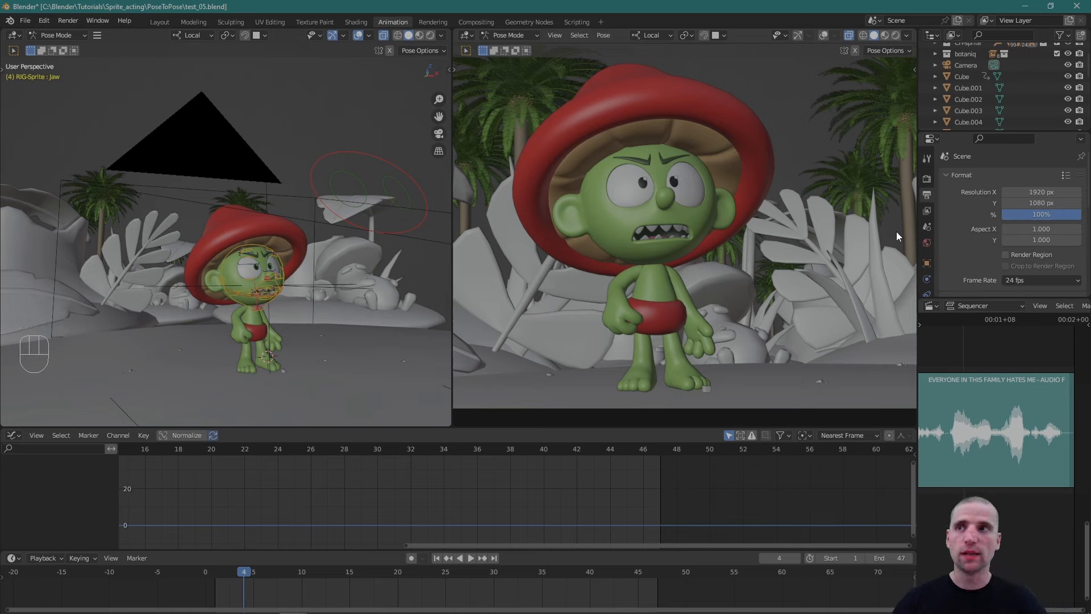
Isolate the jaw's X Euler Rotation curve in the graph editor and copy all of its keyframes.
scroll(261, 209, up, 8)
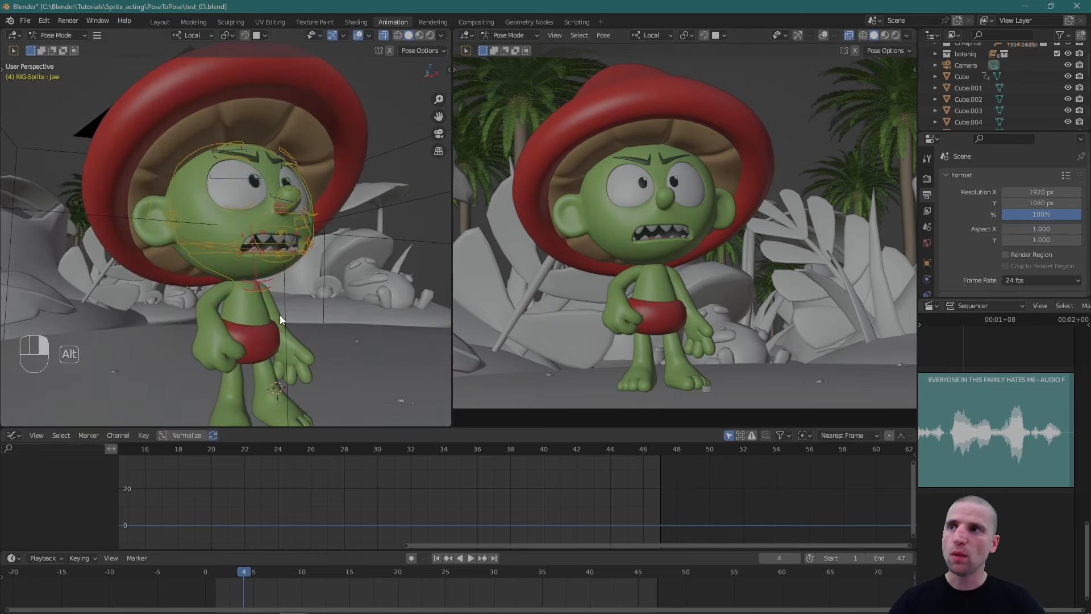
scroll(280, 264, up, 3)
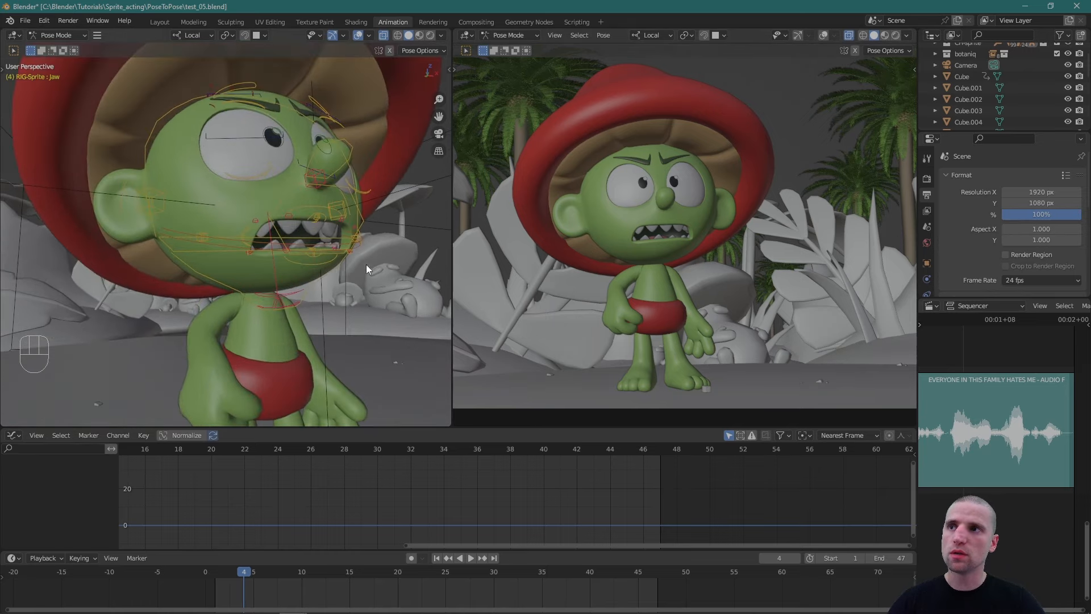
click(229, 238)
scroll(448, 450, down, 6)
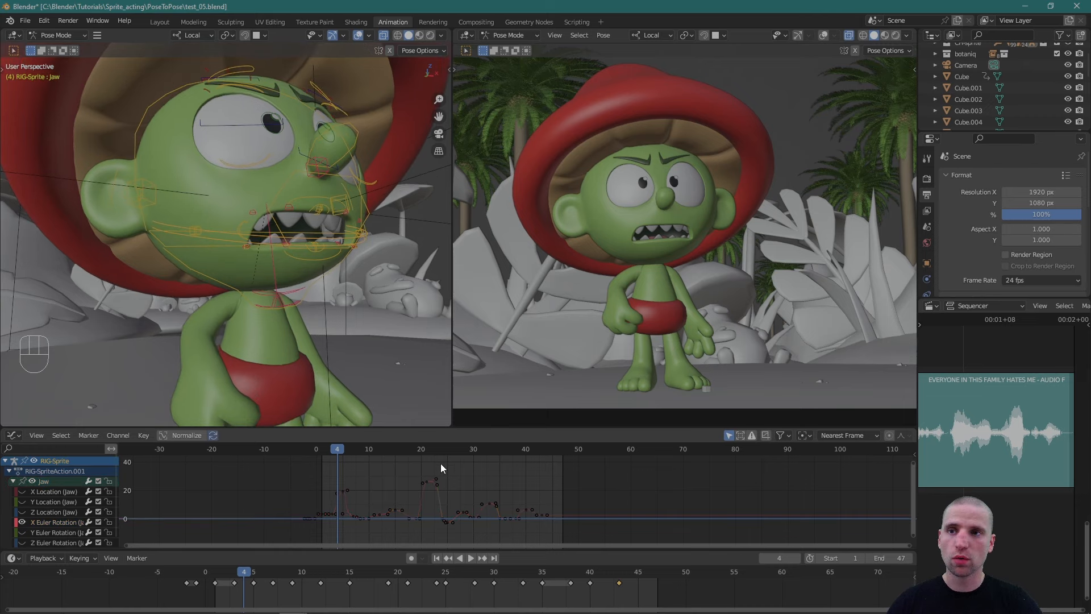
ctrl+middle_drag(375, 357, 342, 302)
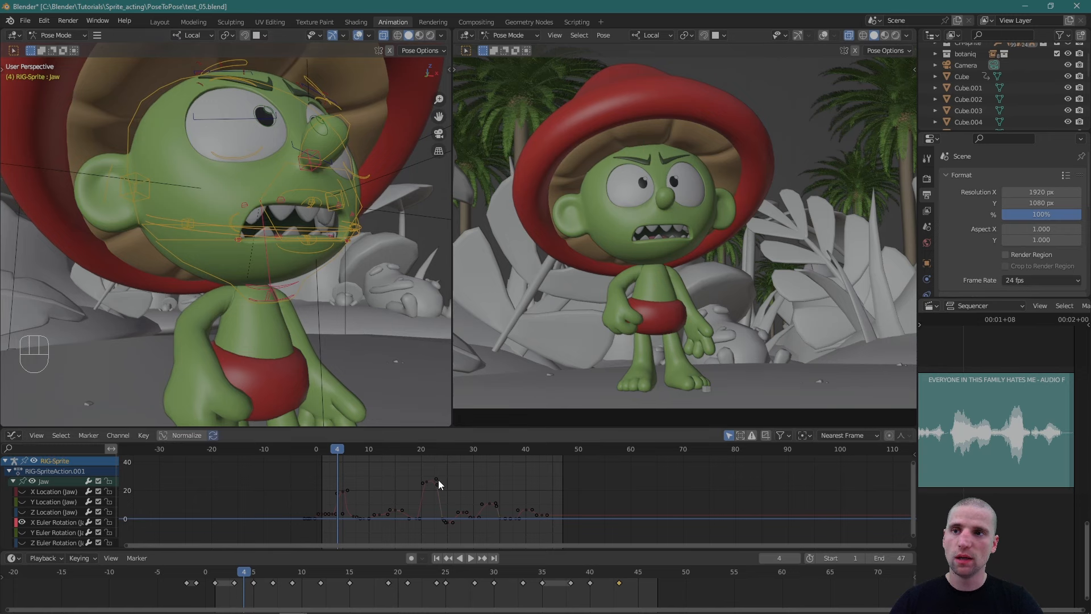
drag(460, 496, 436, 494)
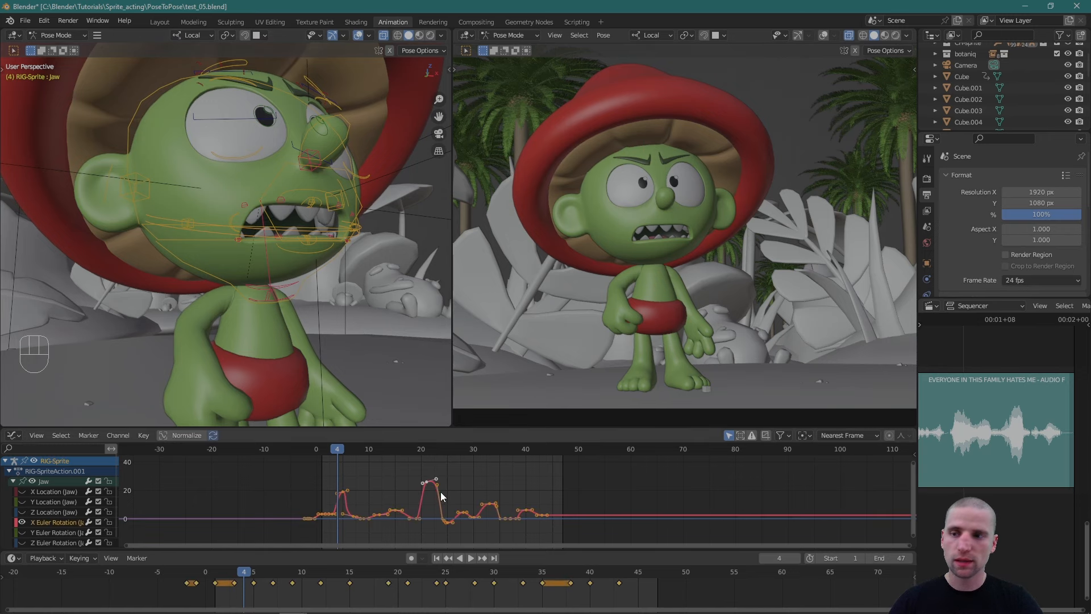
key(ctrl)
Select the left mouth corner control, try moving it inward, and undo the movement.
drag(298, 192, 336, 175)
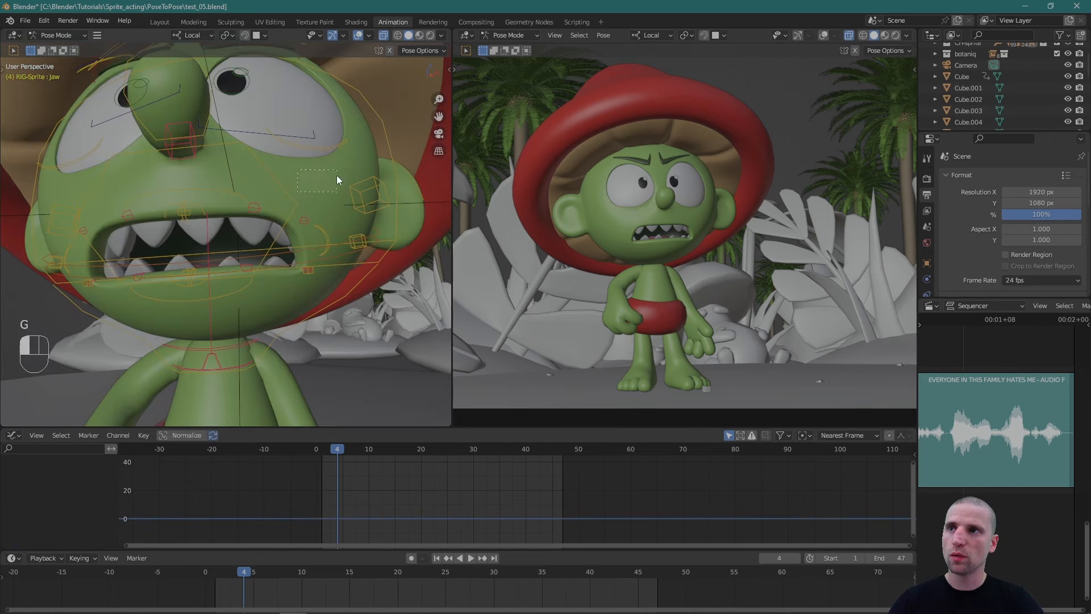
click(323, 231)
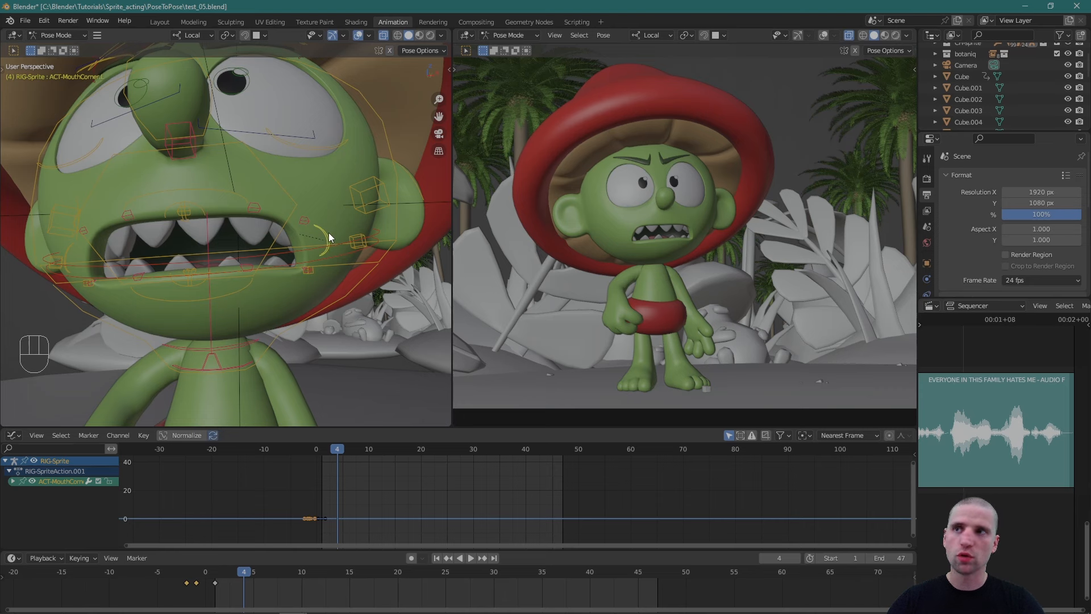
key(g)
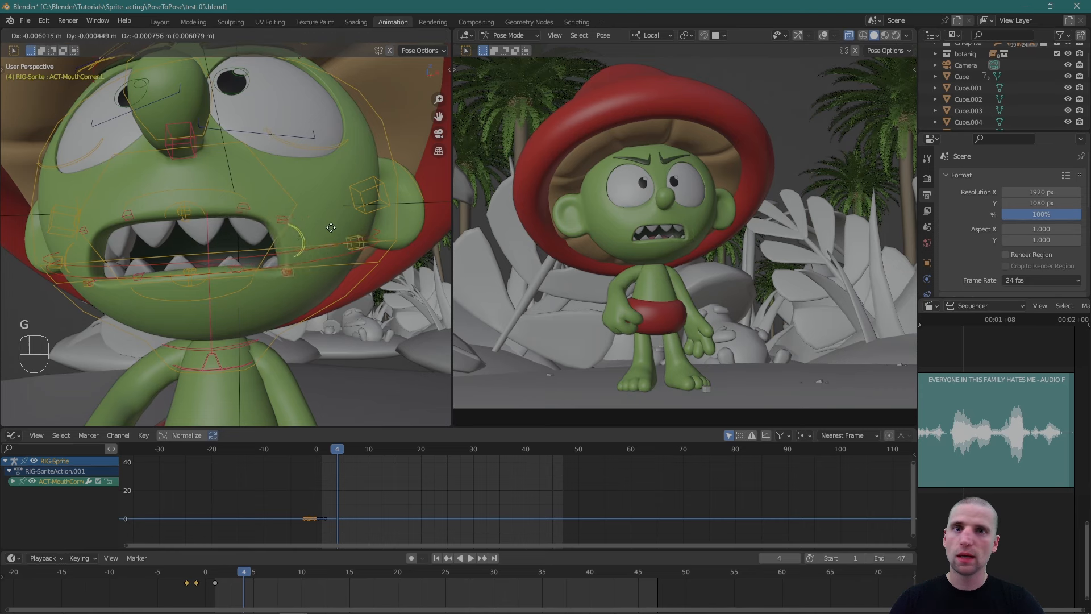
click(344, 236)
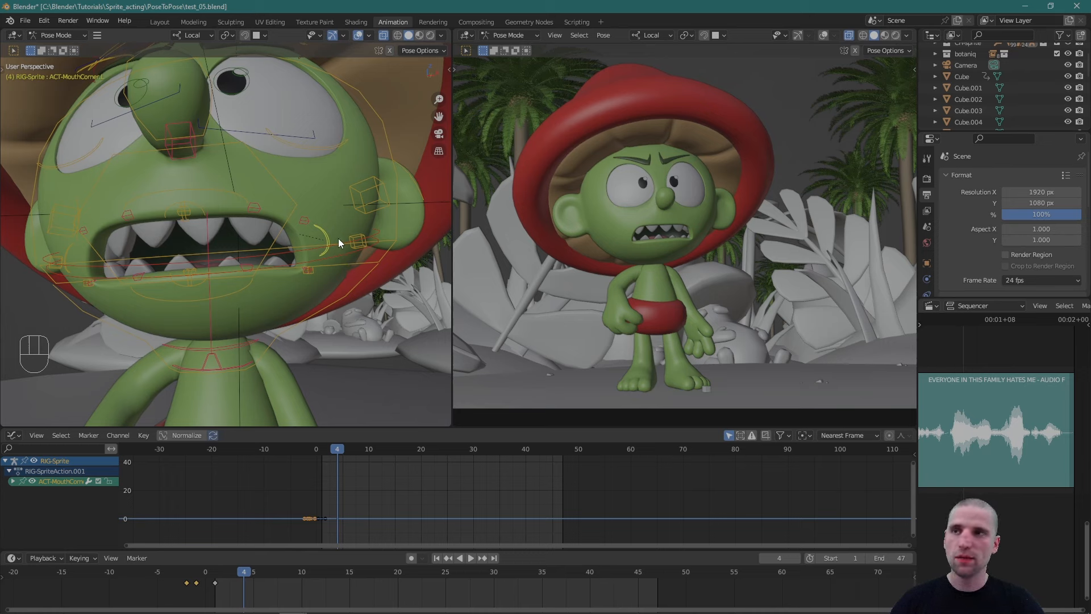
key(space)
click(336, 263)
drag(321, 240, 301, 233)
key(ctrl+z)
Key the left mouth corner control's location and rotation in its original position at frame 1.
click(216, 577)
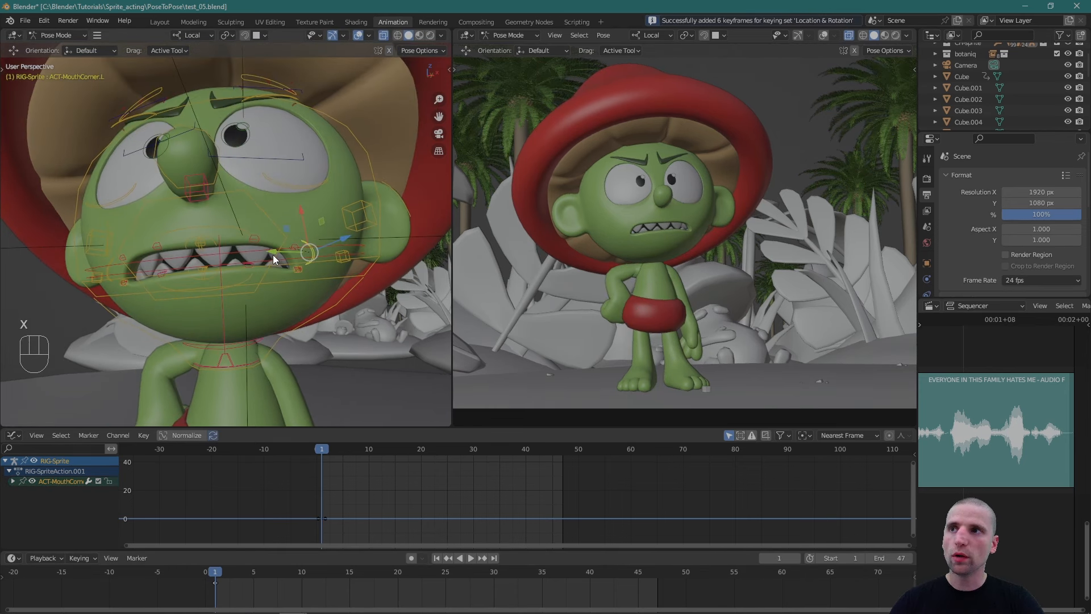
drag(273, 258, 302, 251)
key(ctrl+z)
key(i)
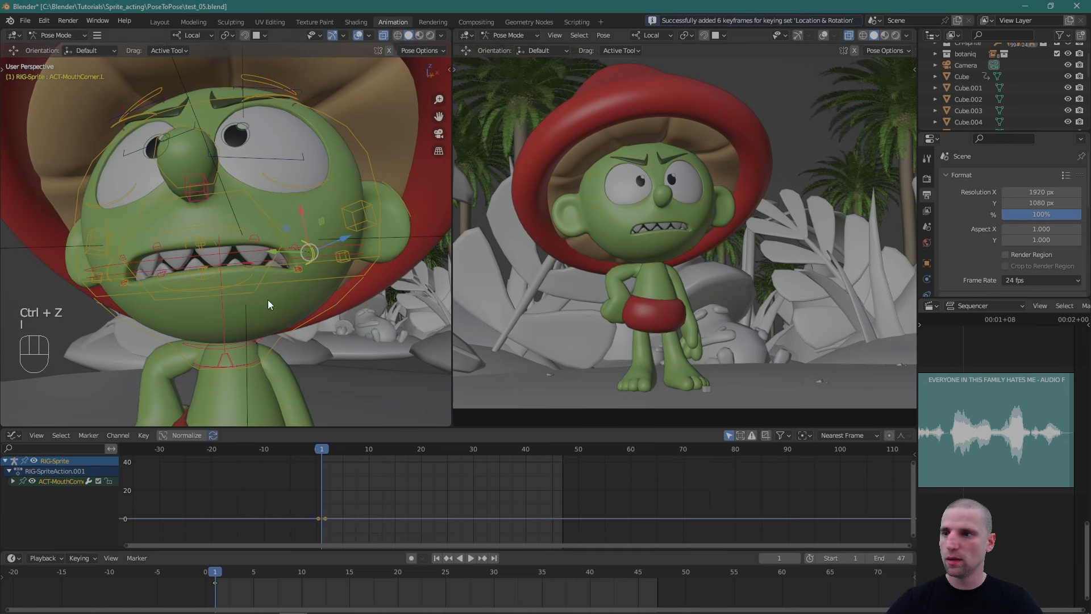
Show only the left mouth corner's Y Location curve in the graph editor and frame its keyframes.
click(12, 482)
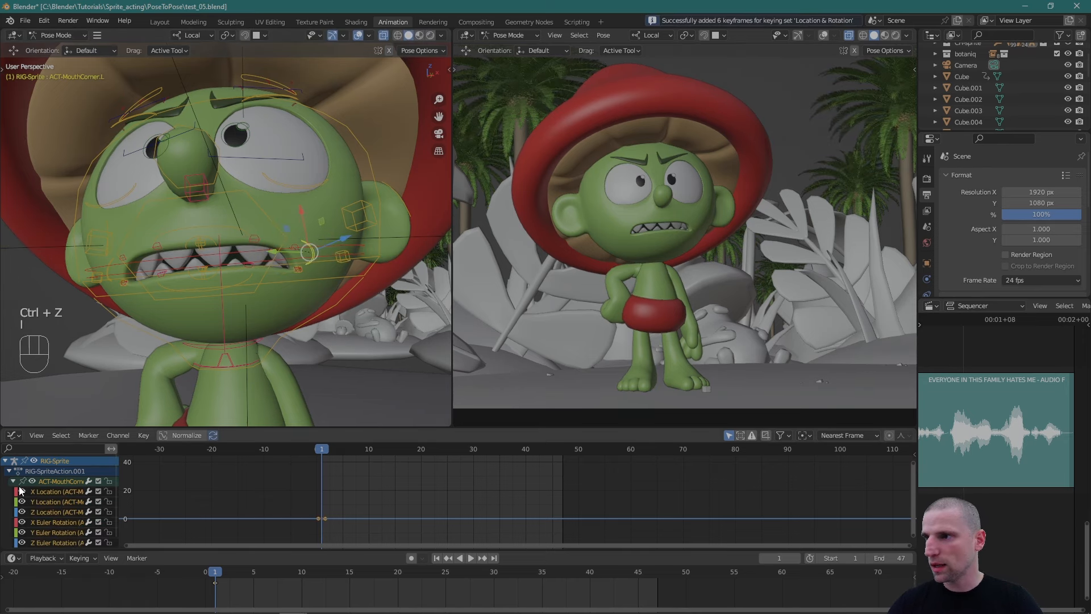
click(53, 502)
key(shift+h)
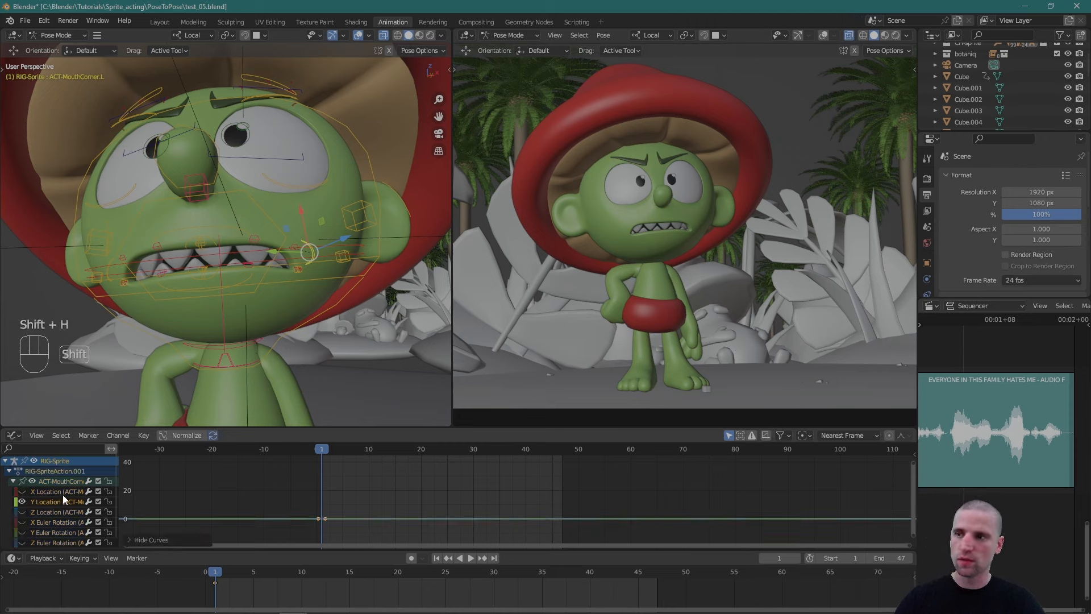
key(a)
key(KP_Decimal)
Try moving the left mouth corner along its local Y axis.
alt+middle_click(189, 216)
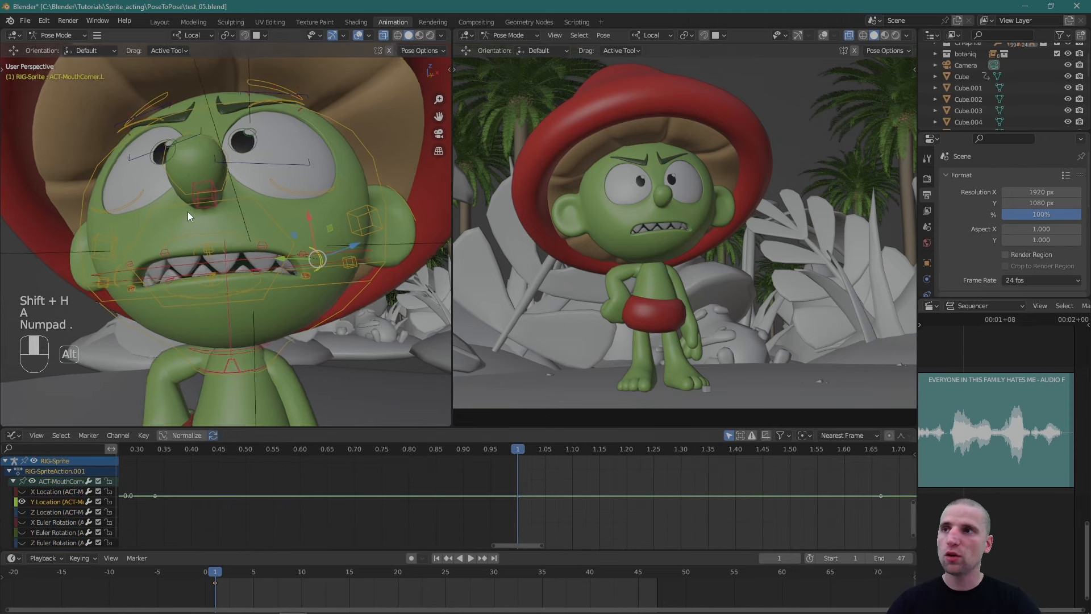
alt+middle_drag(188, 213, 204, 233)
drag(266, 263, 291, 261)
key(ctrl+z)
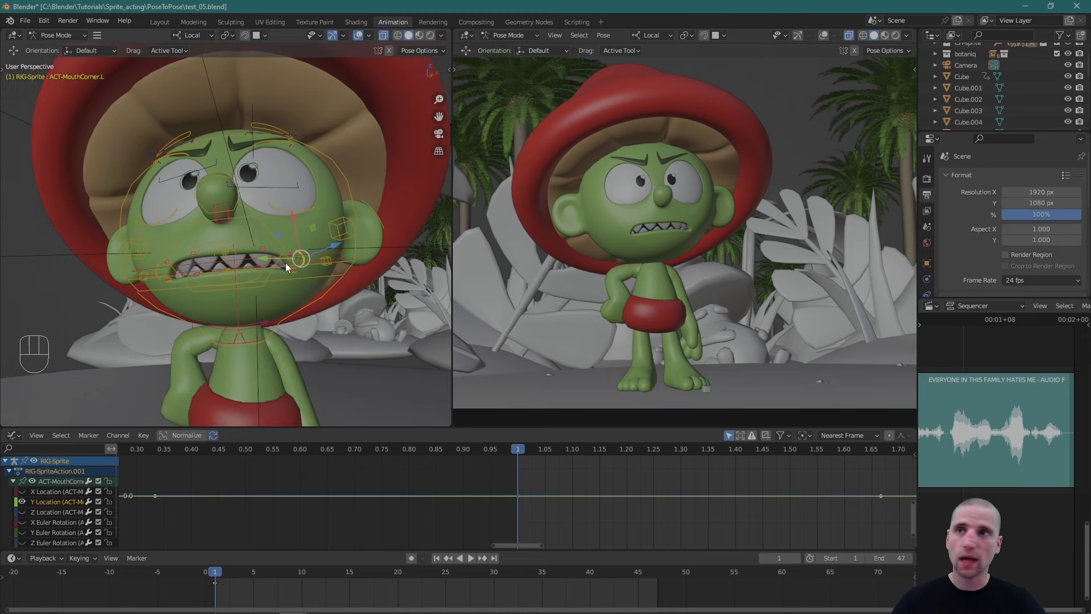
Paste the copied jaw keyframes onto the left mouth corner's Y Location curve at frame 1 and frame the whole curve.
alt+middle_drag(287, 267, 287, 307)
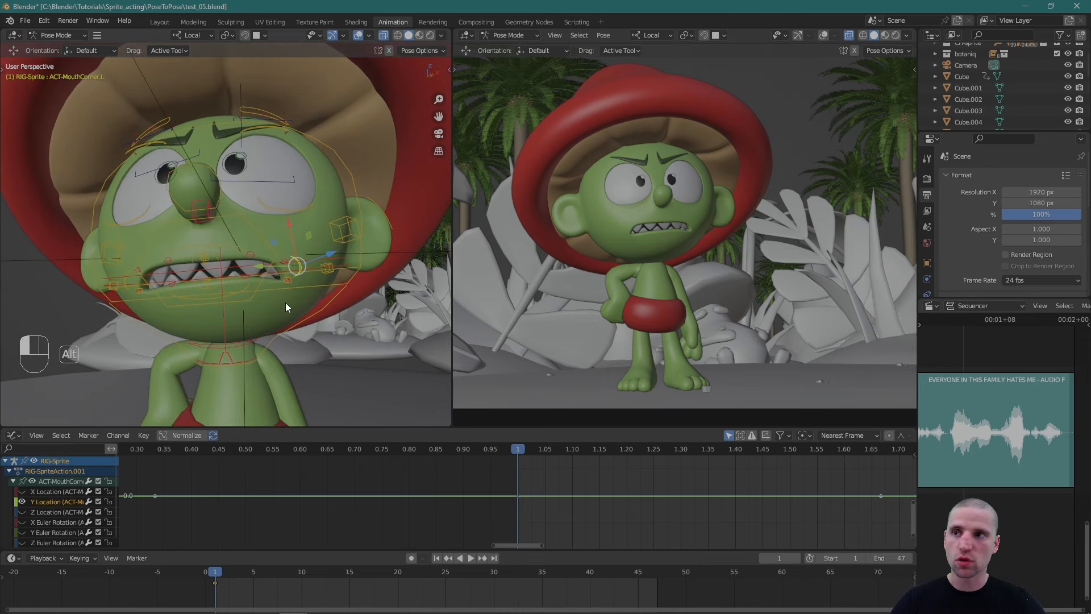
alt+drag(286, 303, 297, 308)
alt+drag(546, 478, 517, 499)
click(475, 480)
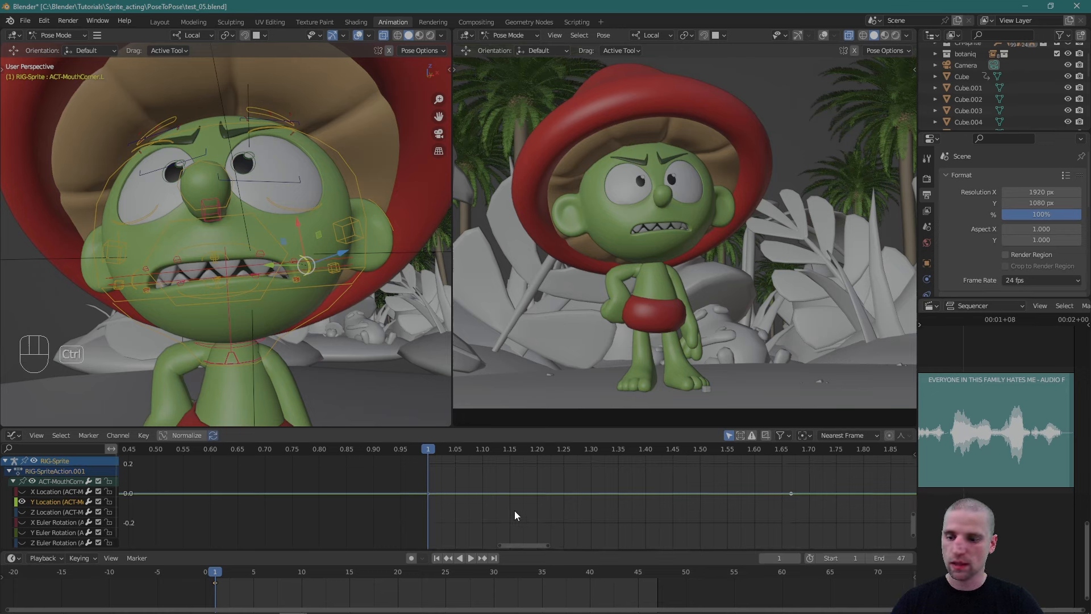
key(ctrl+v)
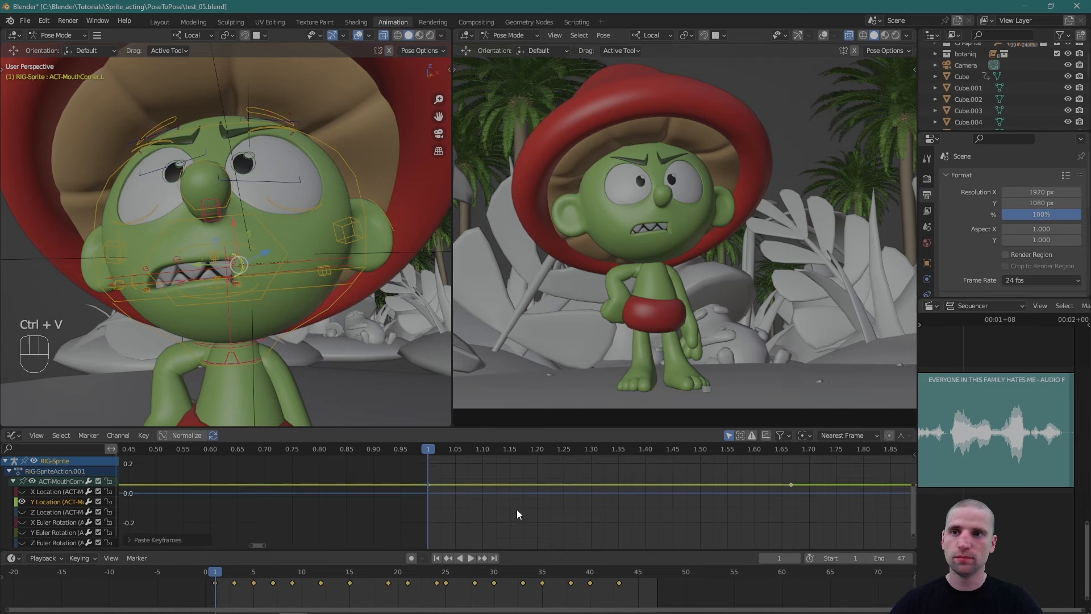
key(a)
key(KP_Decimal)
scroll(540, 515, down, 5)
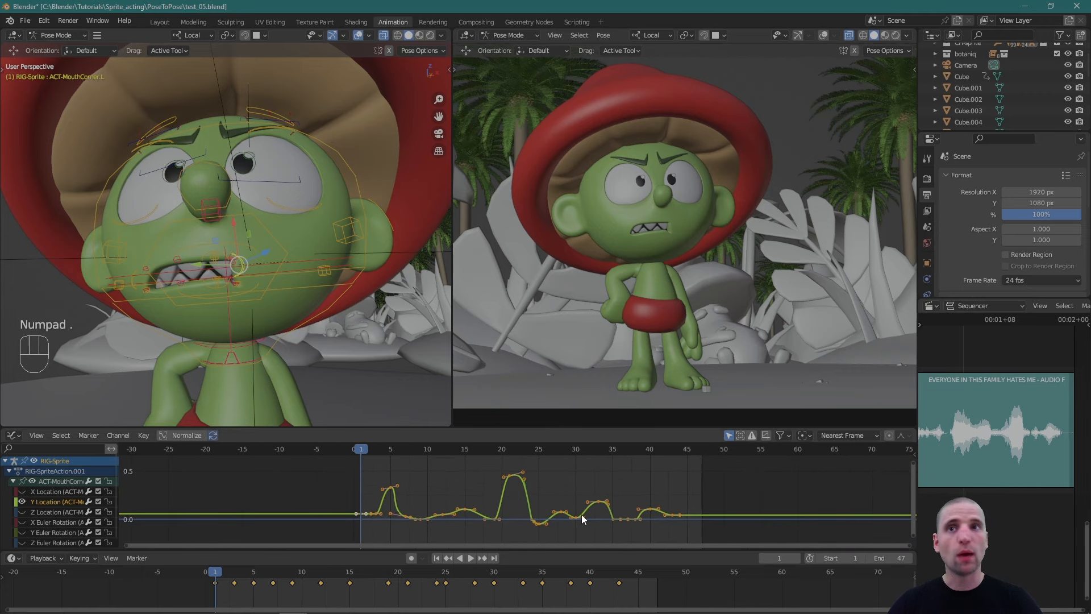
Play the animation to check the left mouth corner's pasted motion.
key(alt+a)
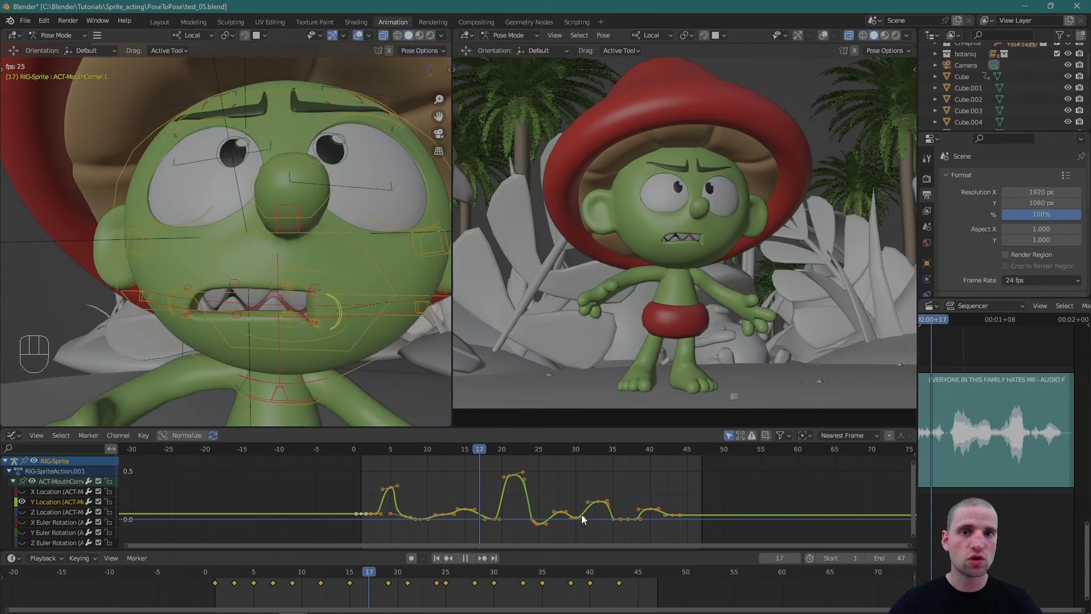
key(alt+a)
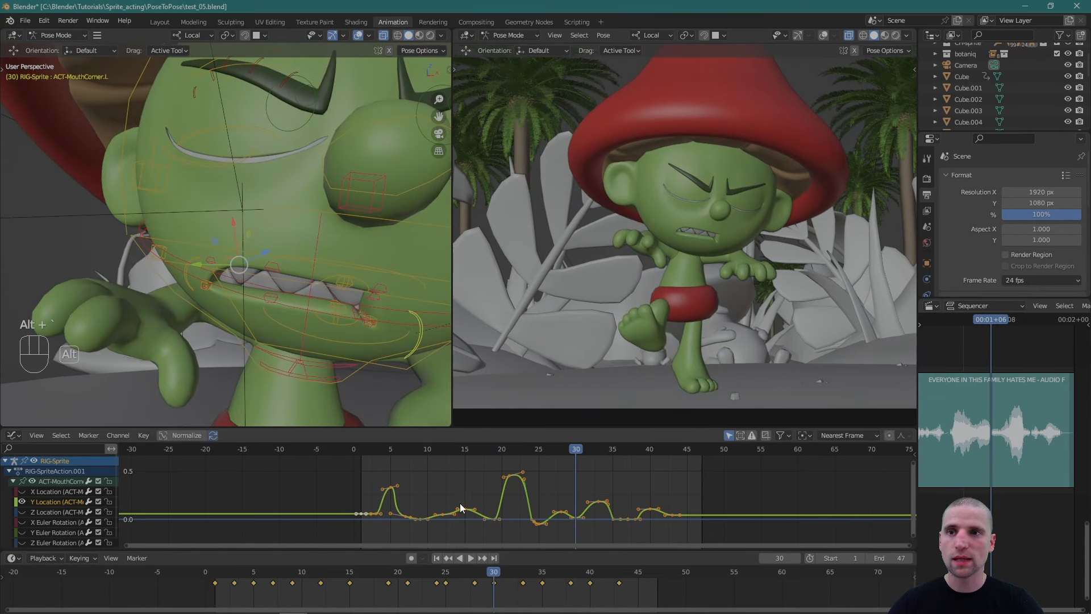
middle_drag(446, 507, 390, 510)
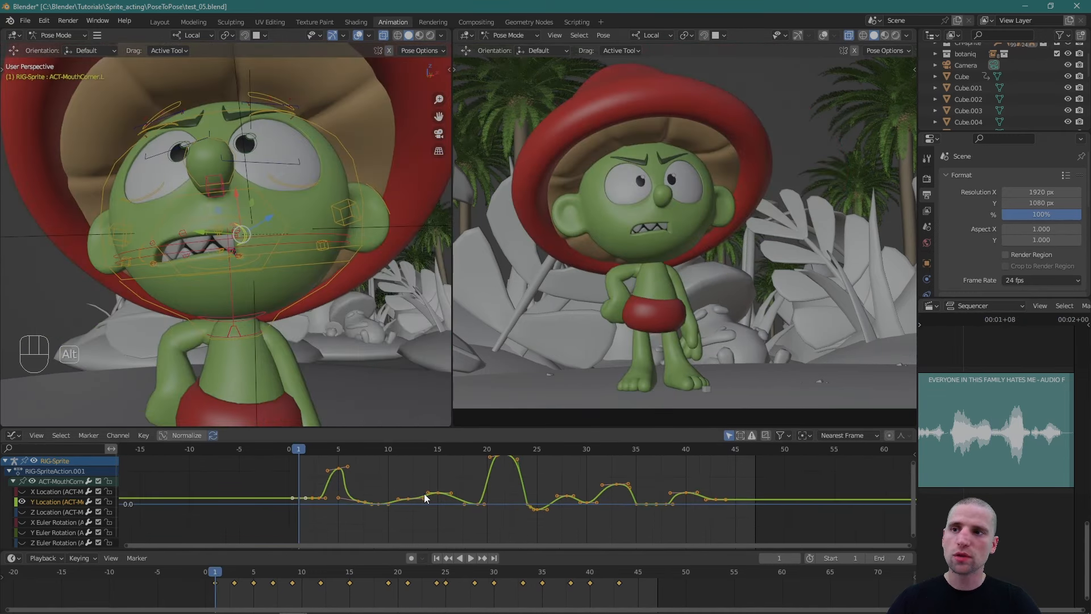
Set the graph pivot to the 2D cursor and scale the left mouth corner's Y Location keyframes along Y to about 0.2.
click(804, 435)
click(819, 472)
middle_drag(219, 513, 219, 521)
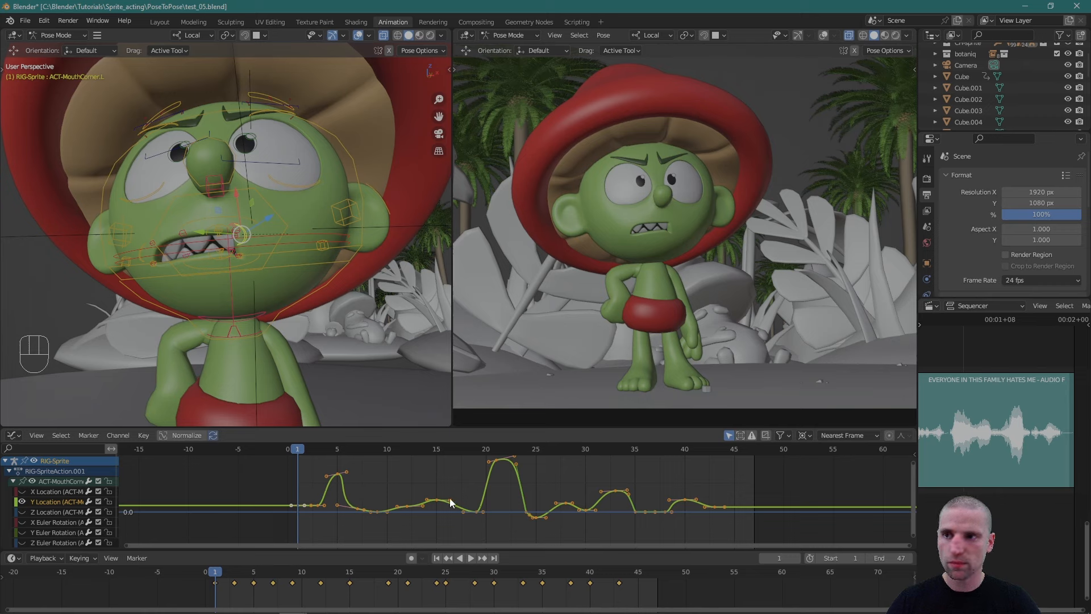
ctrl+scroll(417, 511, left, 5)
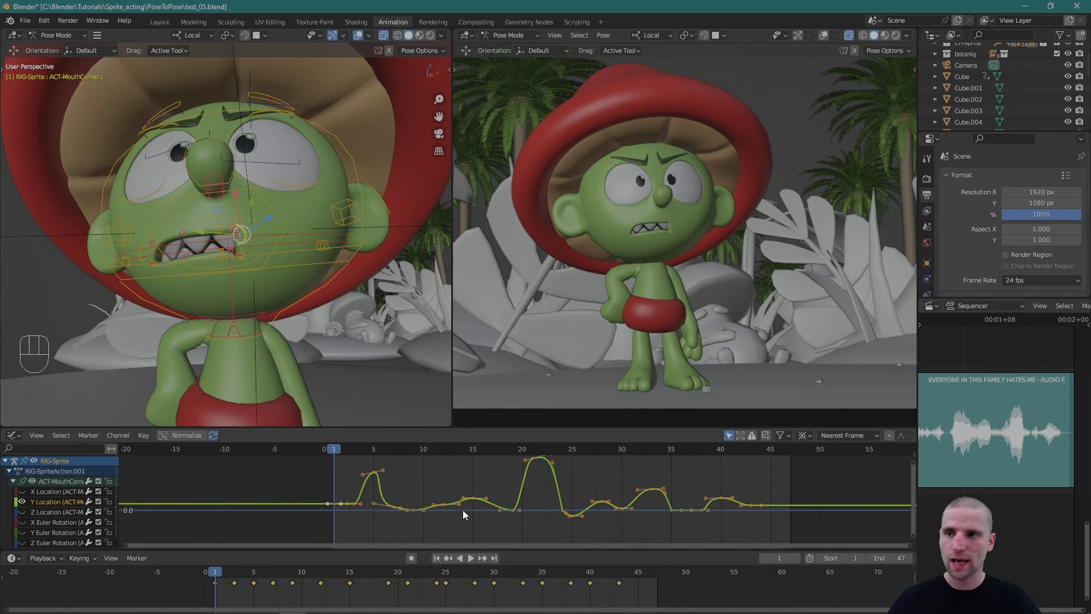
key(s)
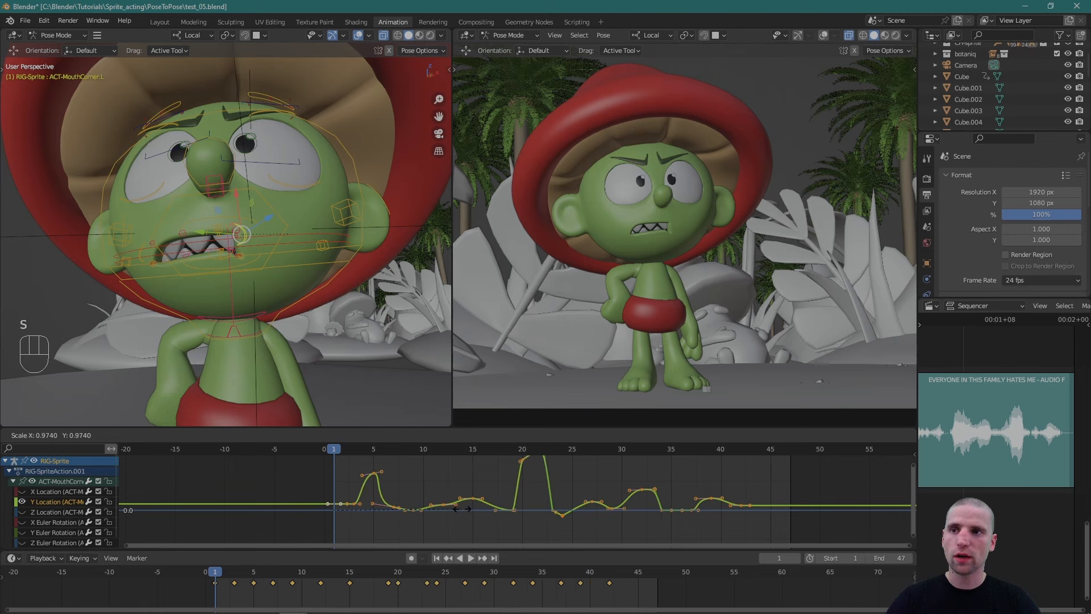
key(y)
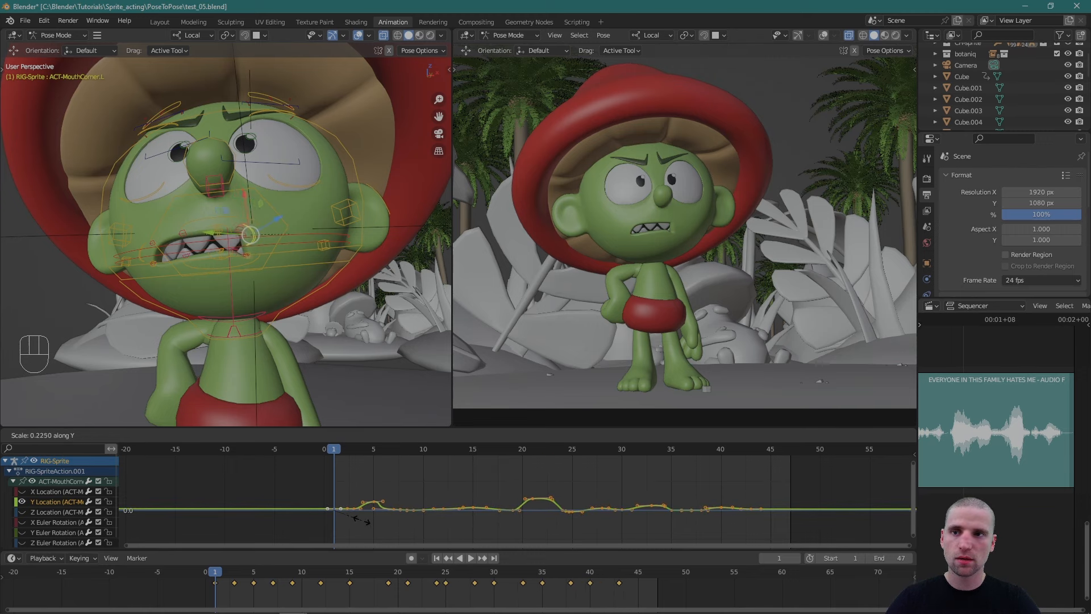
click(358, 525)
key(a)
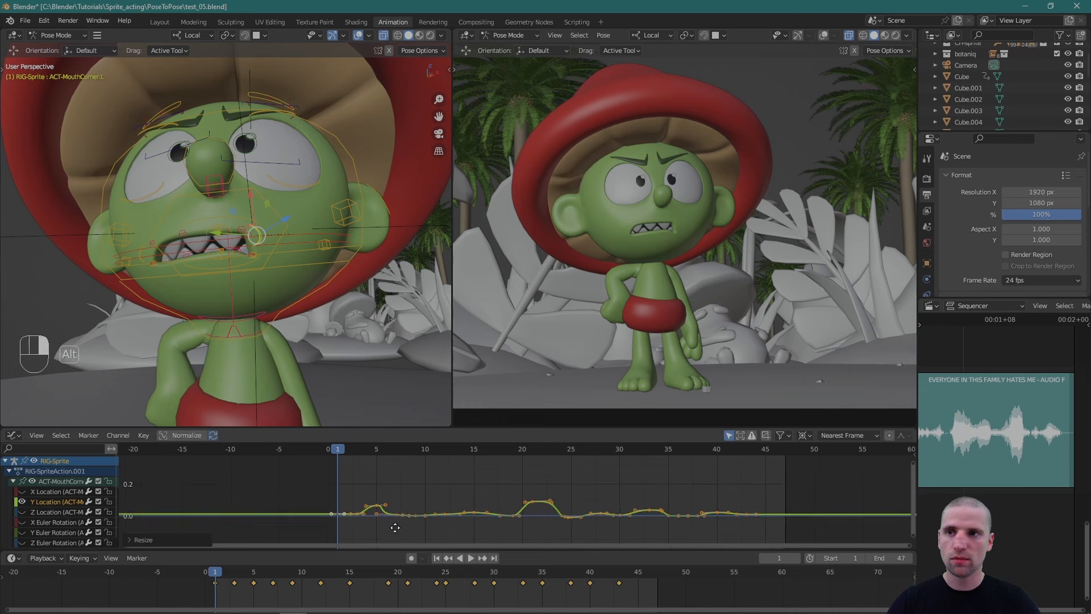
key(KP_Decimal)
alt+right_drag(422, 501, 413, 504)
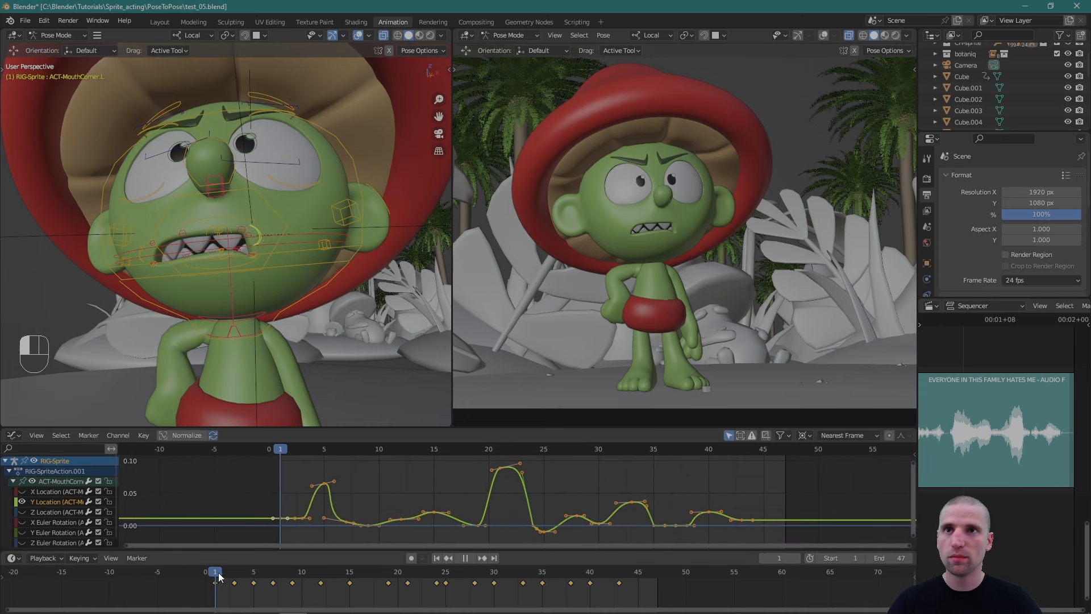
Go to frame 5 and scale the left mouth corner's Y Location curve down strongly along Y around the 2D cursor.
key(space)
mouse_move(246, 577)
mouse_down()
mouse_move(264, 573)
mouse_move(254, 575)
mouse_up()
middle_drag(429, 521, 469, 514)
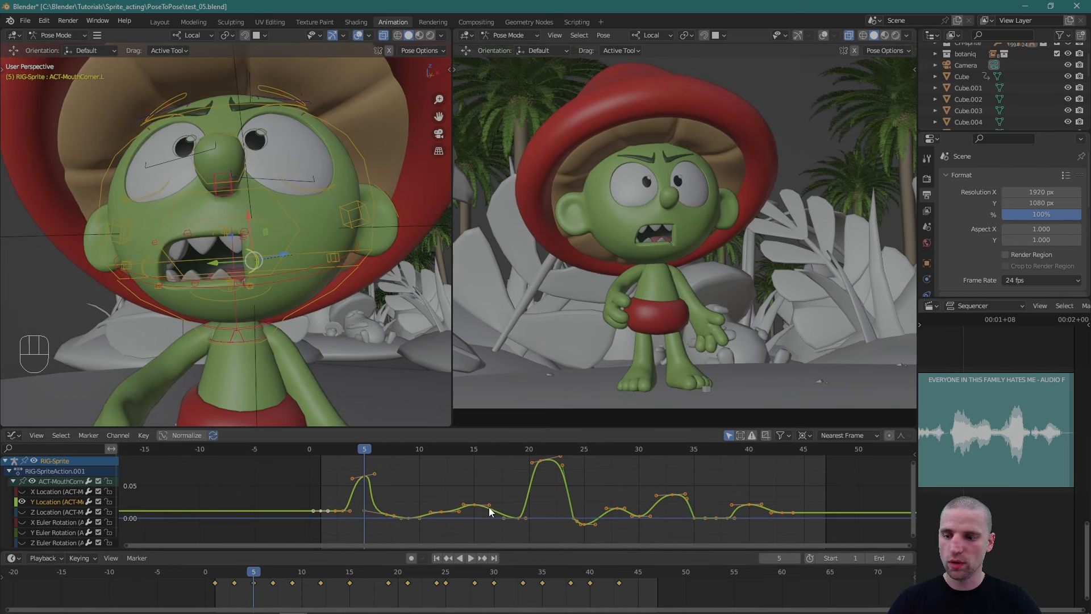
key(s)
key(y)
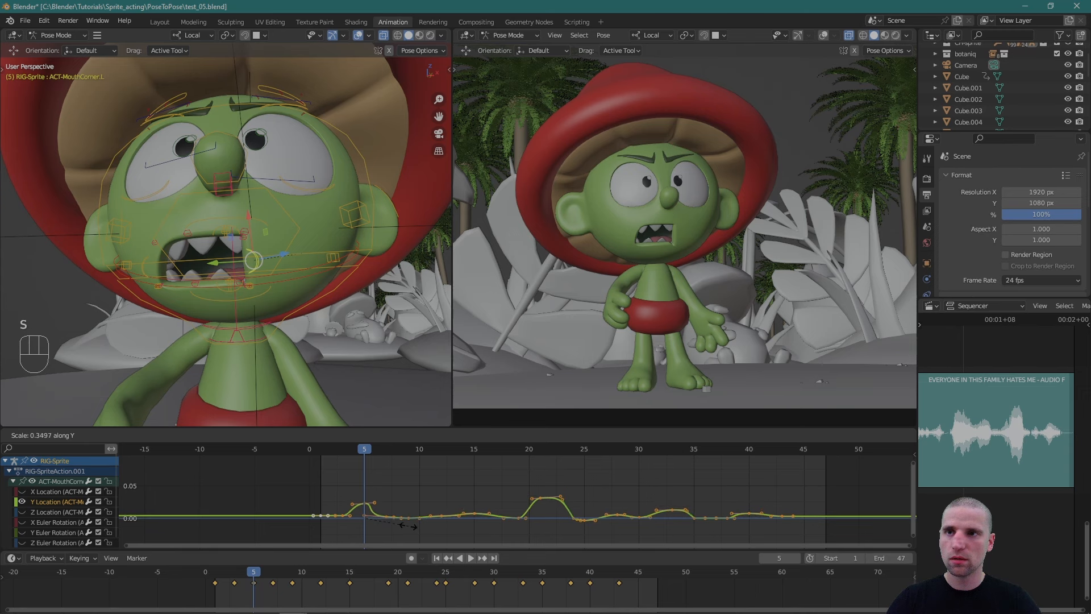
click(373, 523)
key(KP_Decimal)
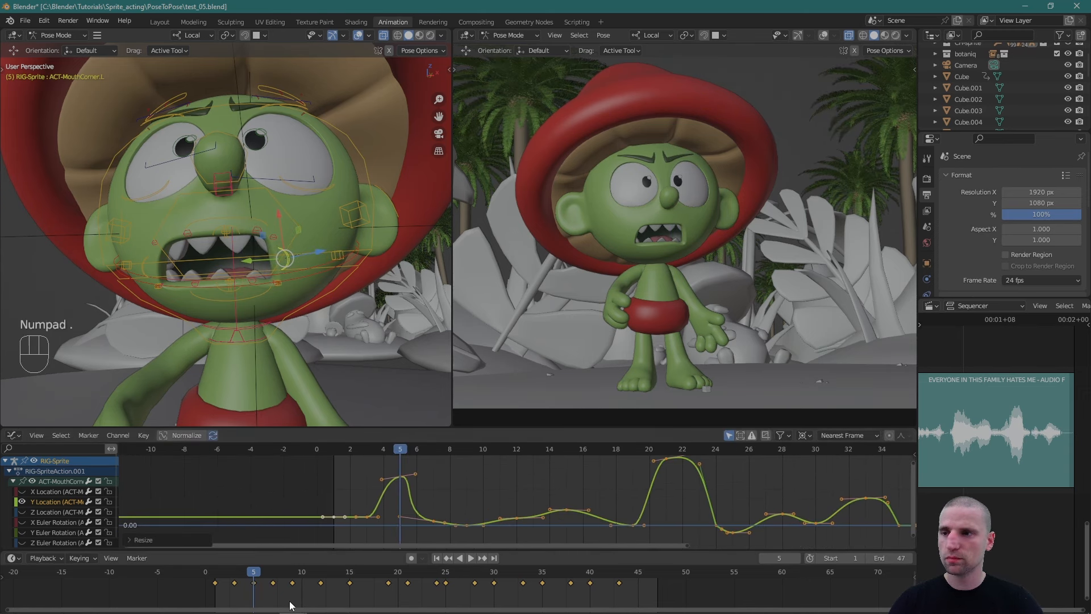
Reduce the left mouth corner's Y Location curve to about half its height and scrub to frame 47 to check the motion.
drag(223, 570, 418, 604)
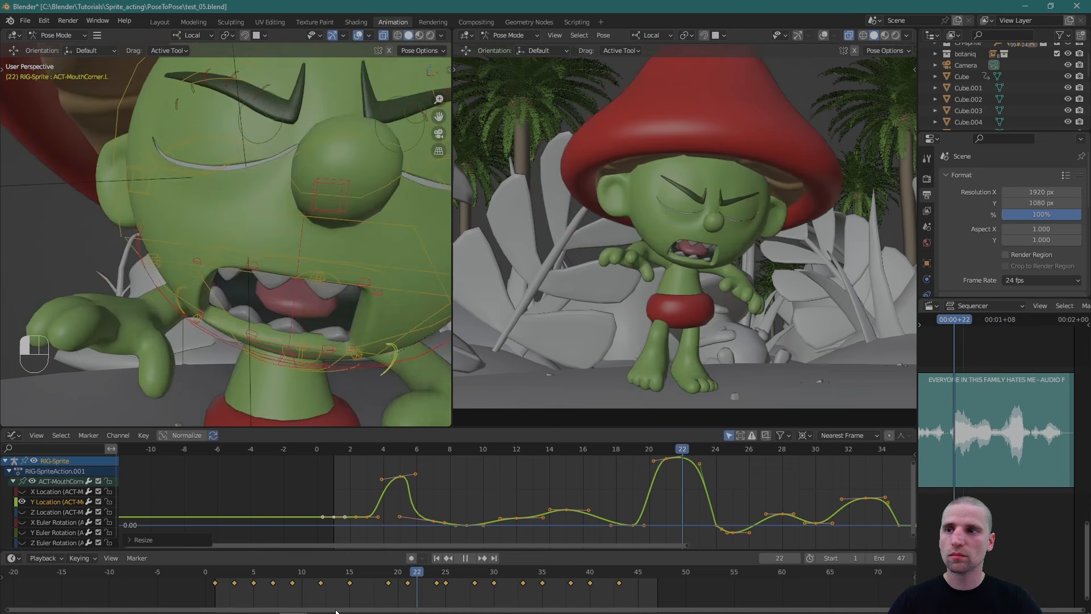
key(space)
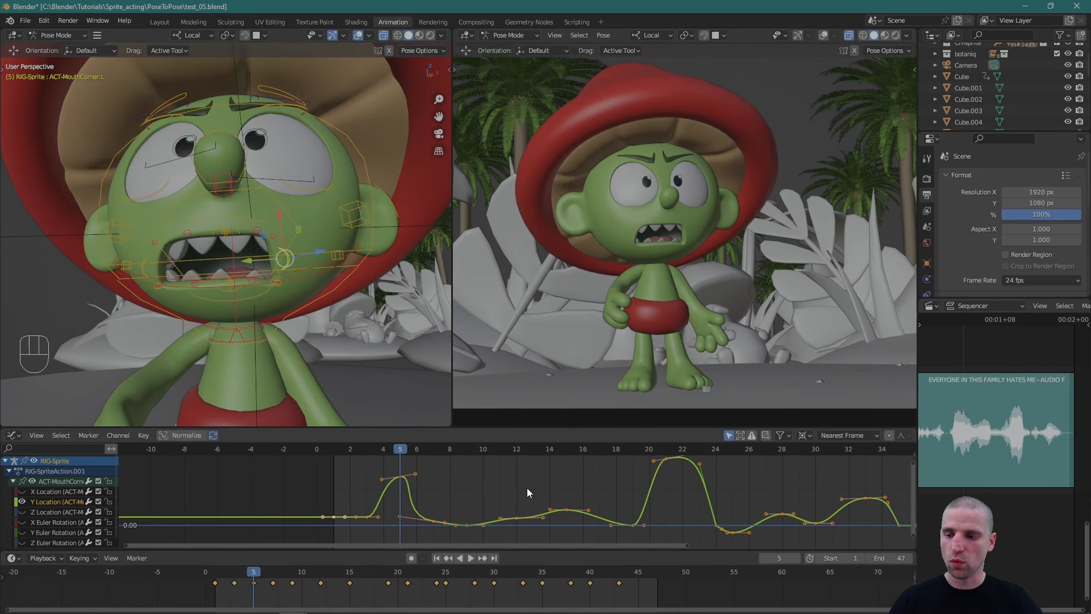
key(s)
key(y)
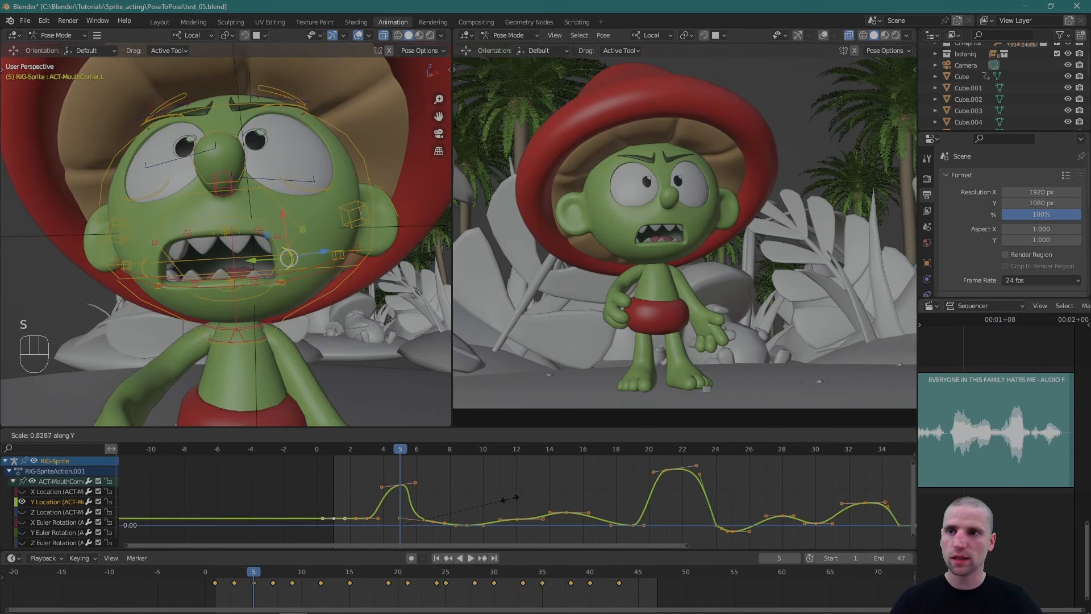
click(456, 517)
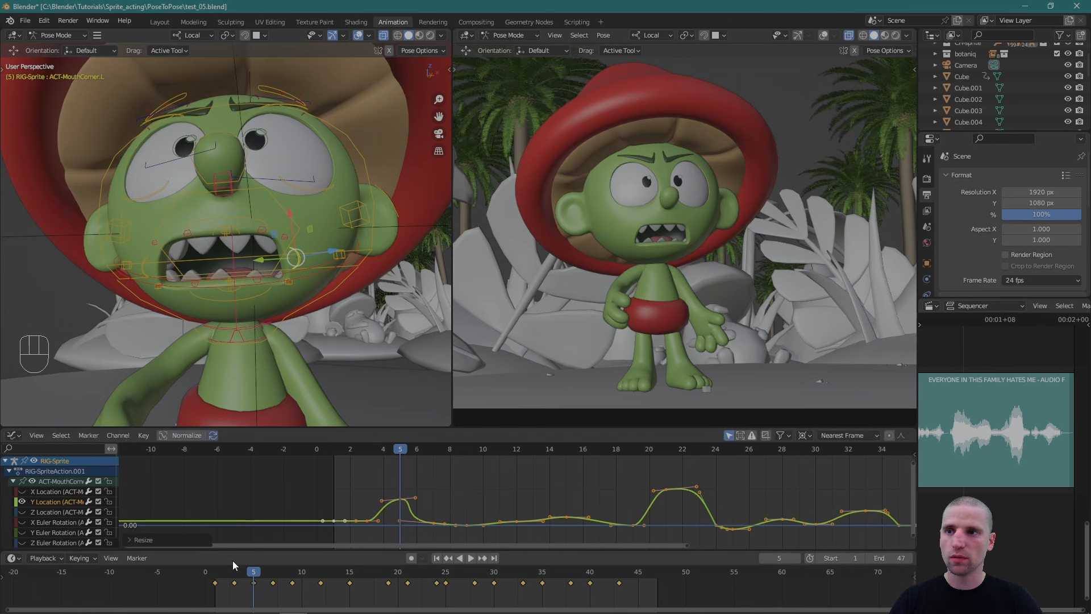
drag(223, 576, 465, 613)
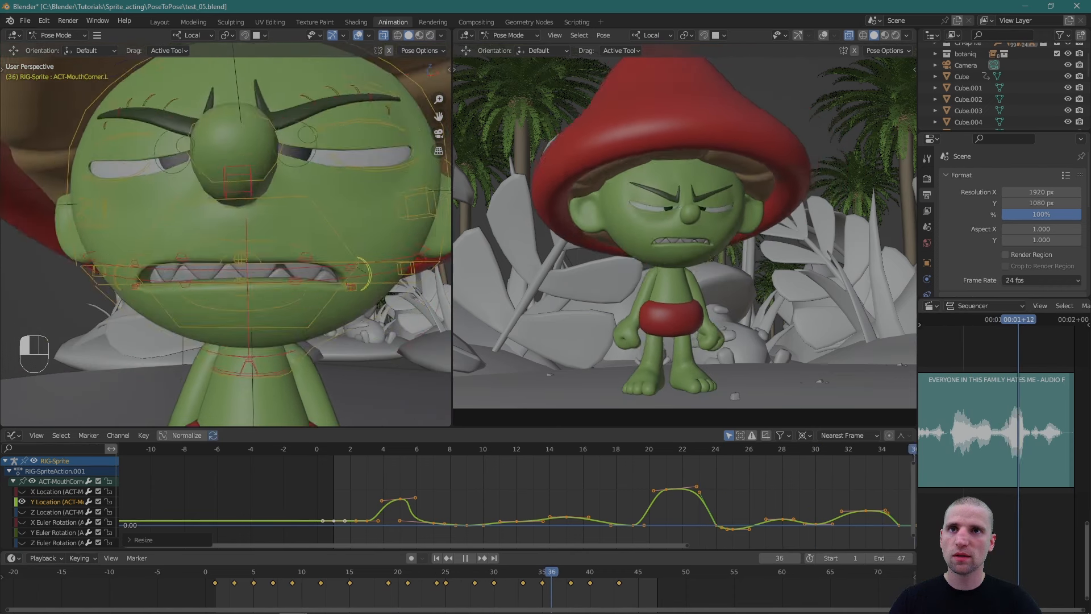
drag(580, 612, 647, 609)
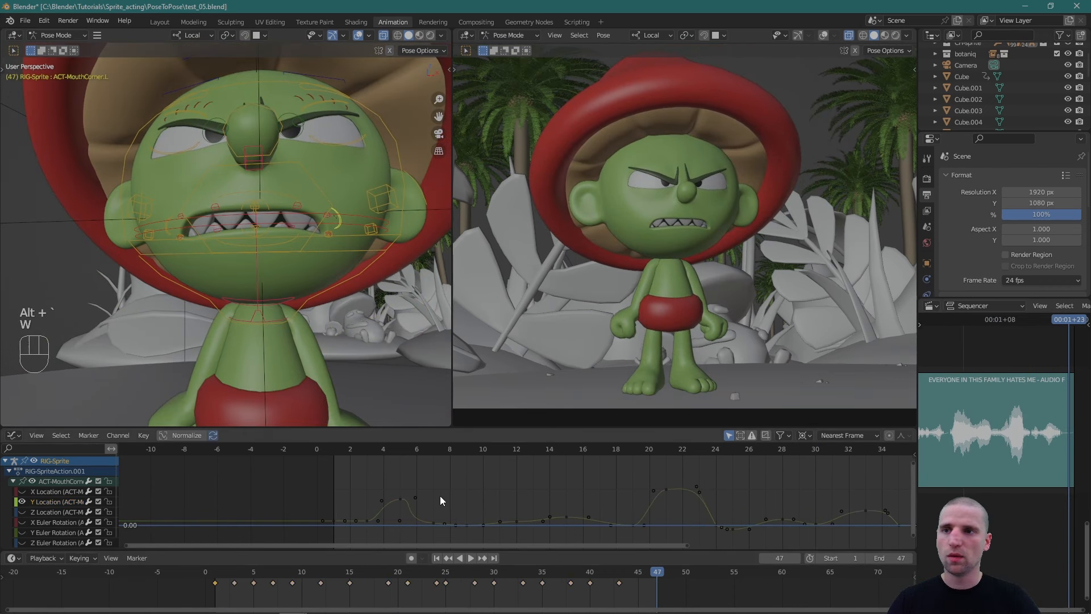
Copy all of the left mouth corner's Y Location keyframes and select the right mouth corner control at frame 1.
click(407, 517)
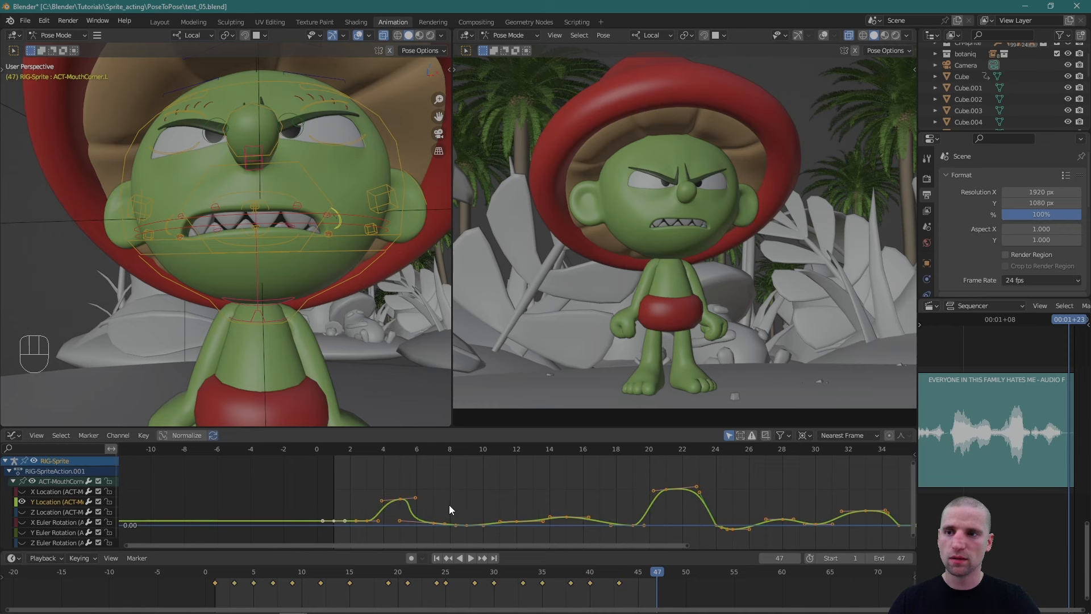
key(ctrl+c)
click(218, 574)
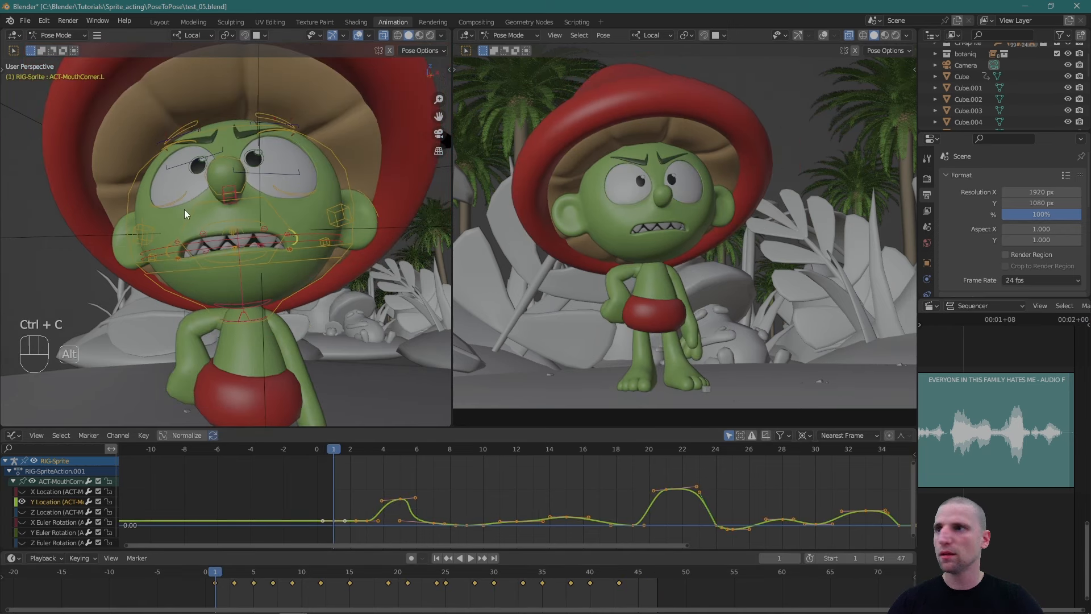
middle_drag(185, 212, 233, 260)
click(222, 289)
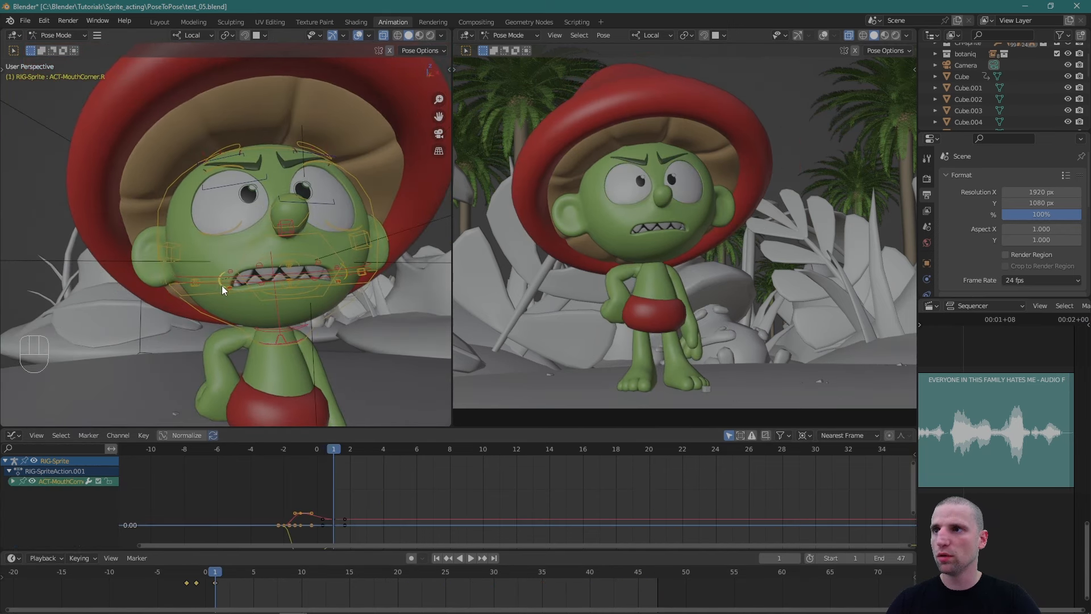
Isolate the right mouth corner's Y Location curve and delete its keyframes, plus the control's remaining keys before frame 1.
click(13, 481)
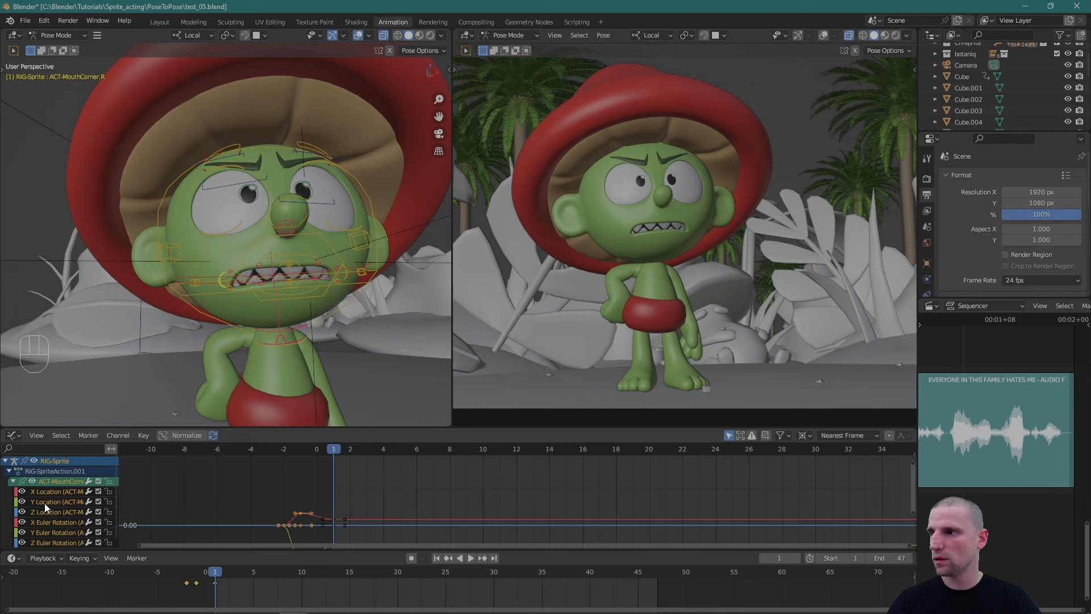
click(45, 503)
key(shift+h)
key(a)
key(KP_Decimal)
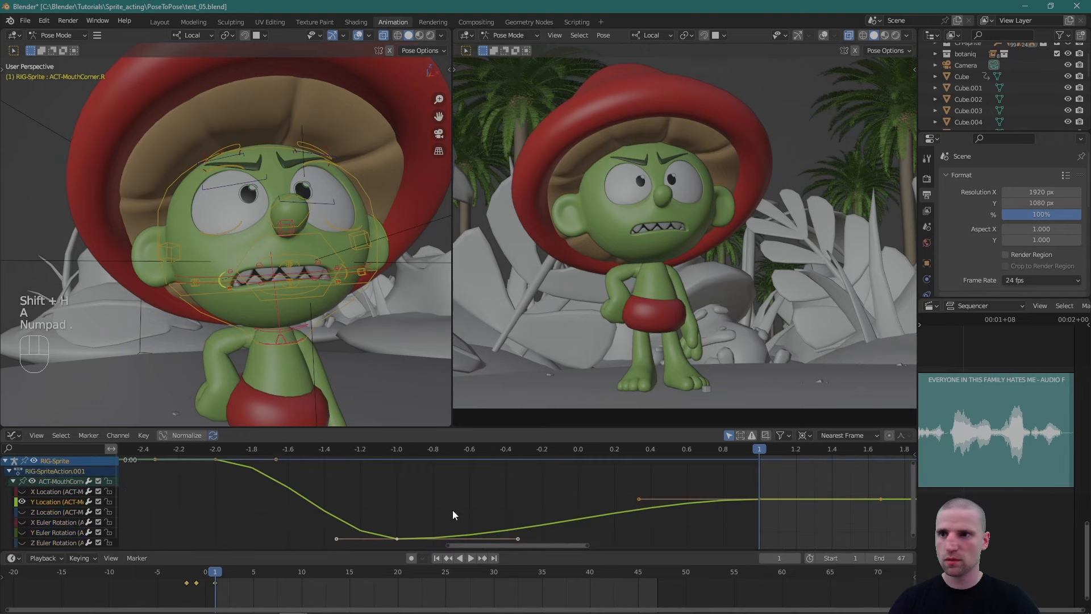
alt+right_drag(530, 512, 603, 505)
drag(648, 523, 446, 475)
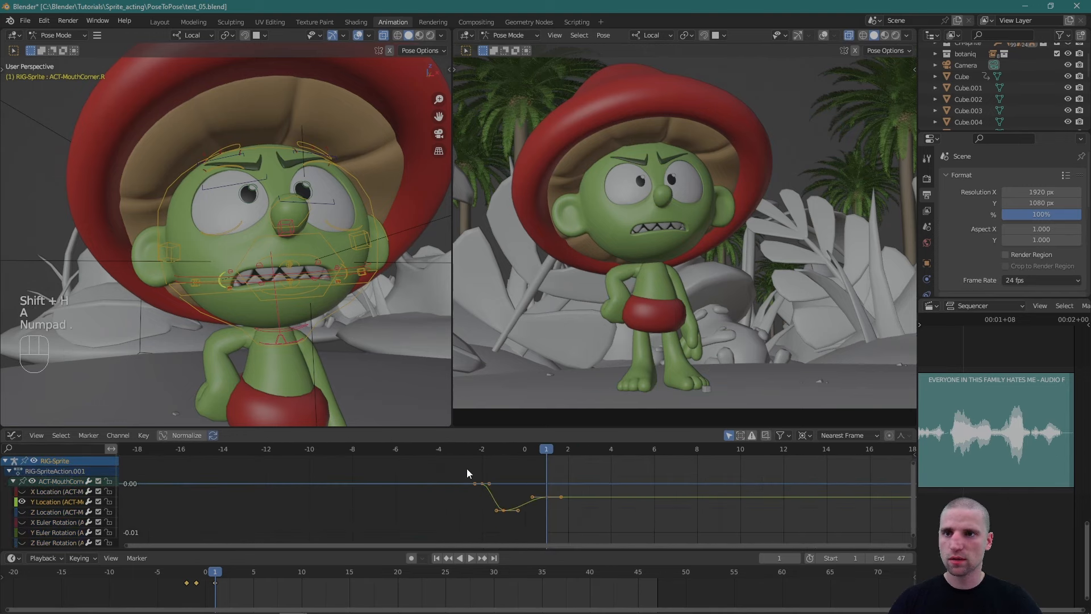
key(Delete)
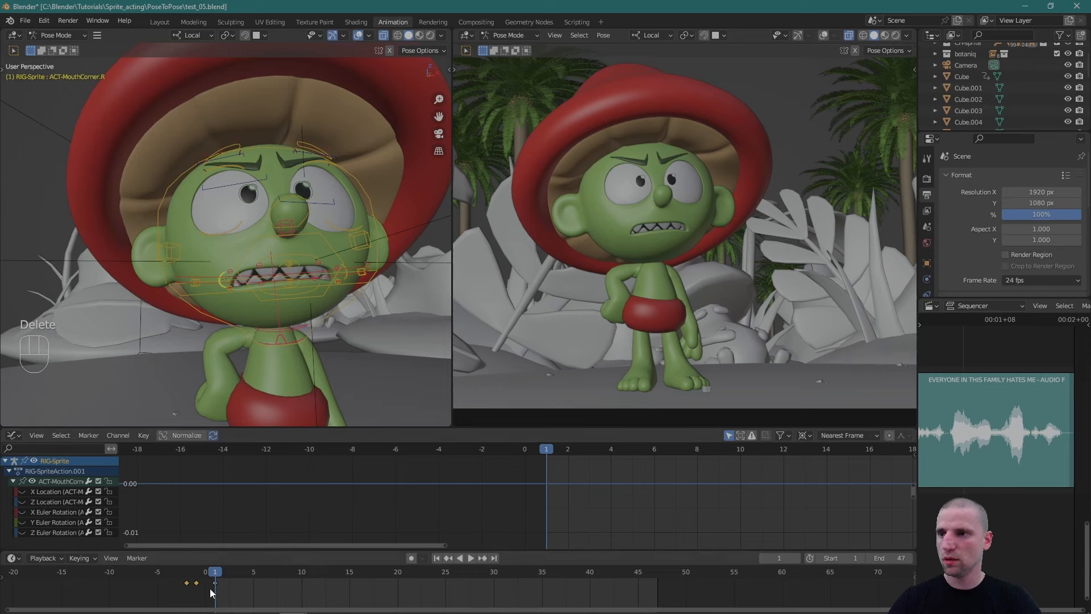
key(x)
click(188, 574)
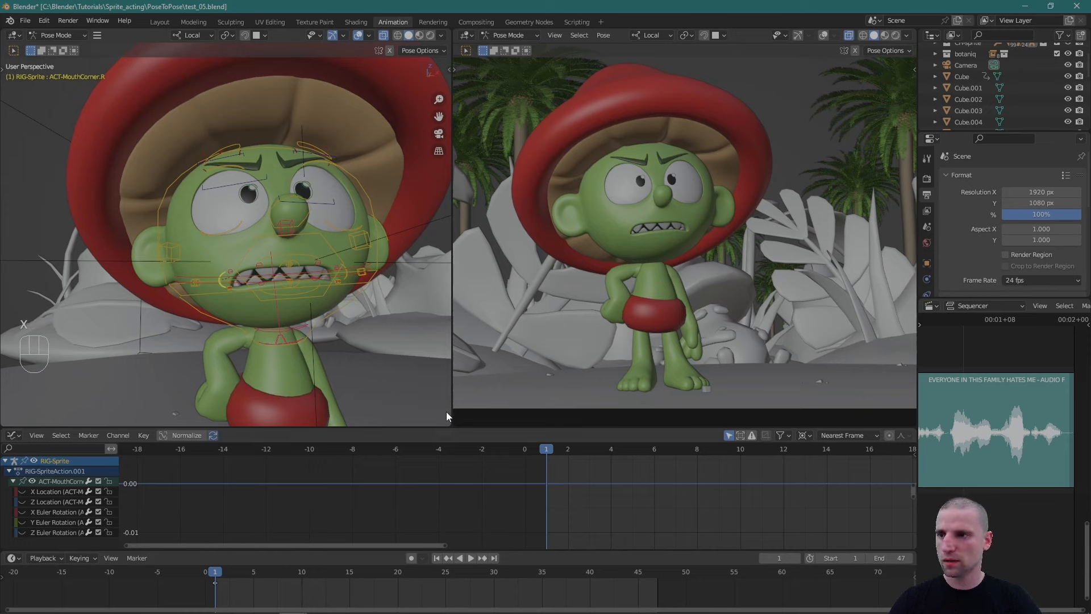
Insert a Location & Rotation keyframe on the right mouth corner at frame 1 and paste the copied keyframes onto its Y Location curve.
key(i)
click(654, 514)
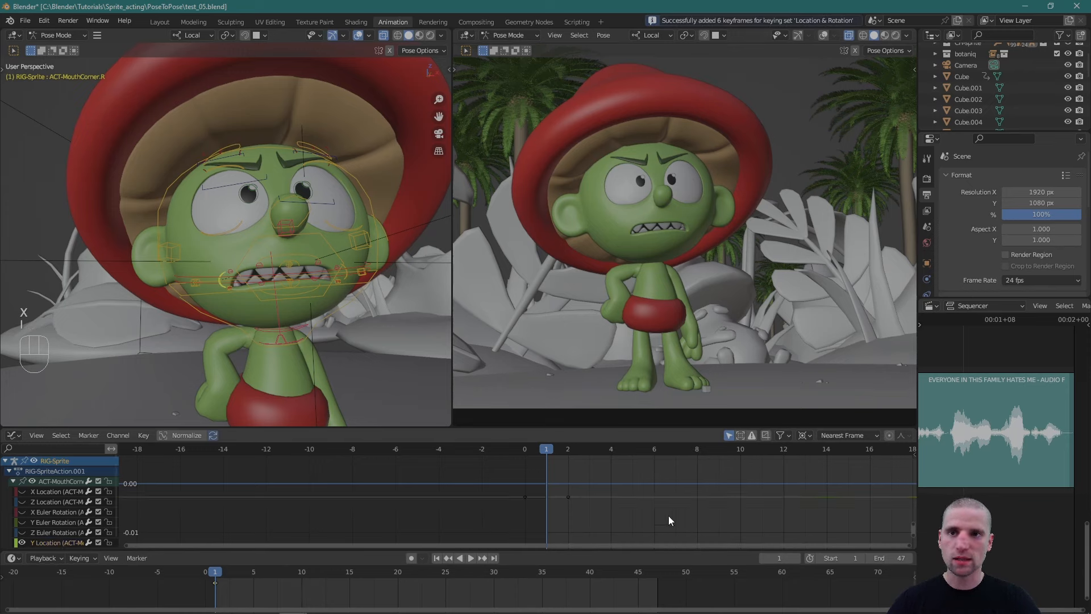
click(608, 496)
middle_drag(630, 491, 527, 494)
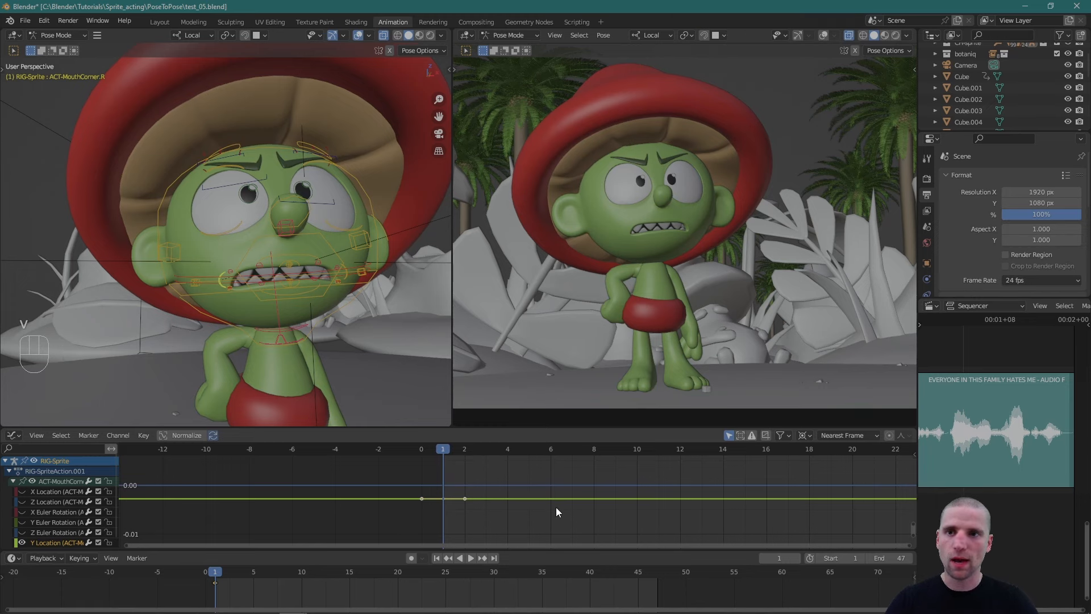
key(q)
click(535, 516)
key(alt+a)
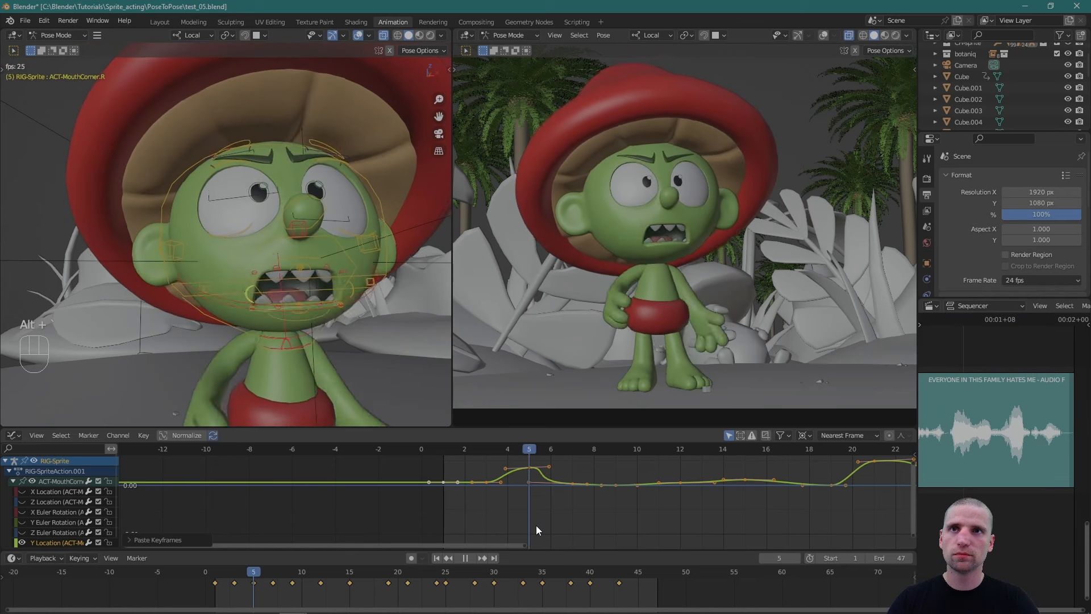
key(alt+a)
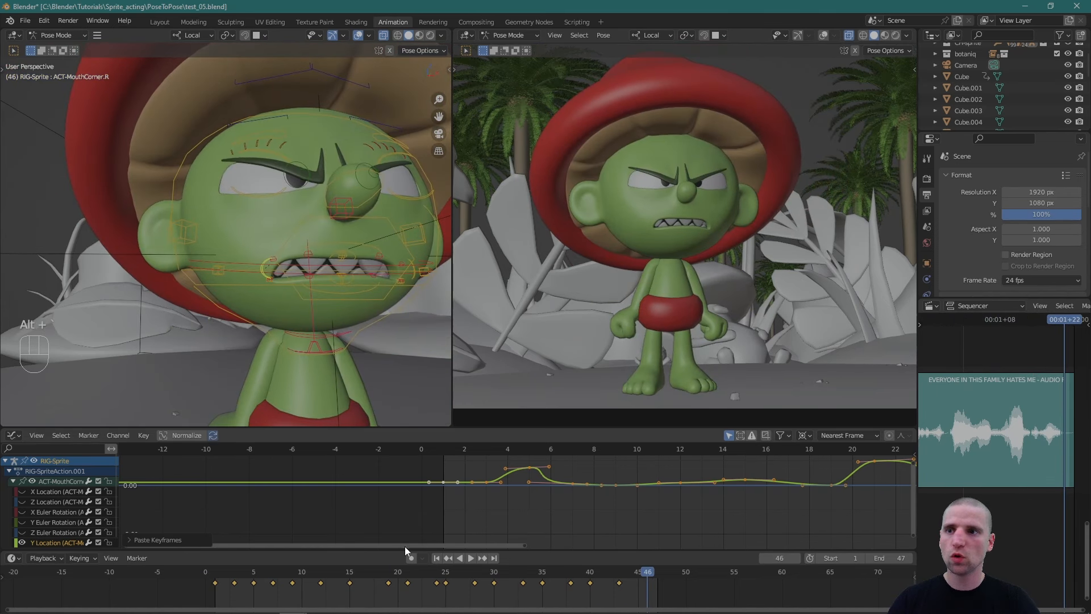
Look up the Paste Flipped keyframe command and review the mouth corner motion again from frame 1.
click(144, 435)
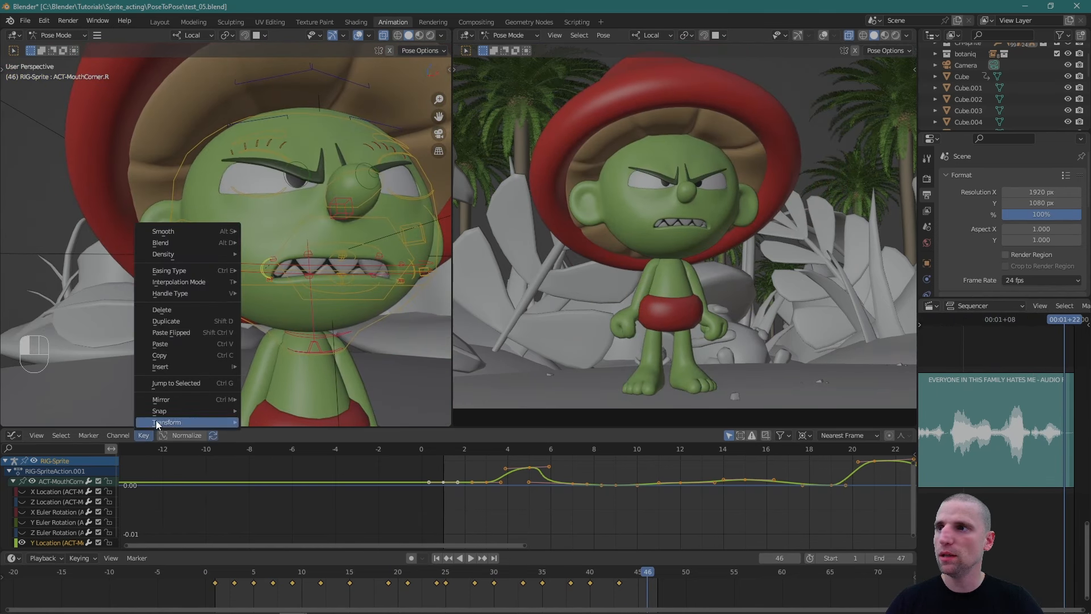
click(181, 332)
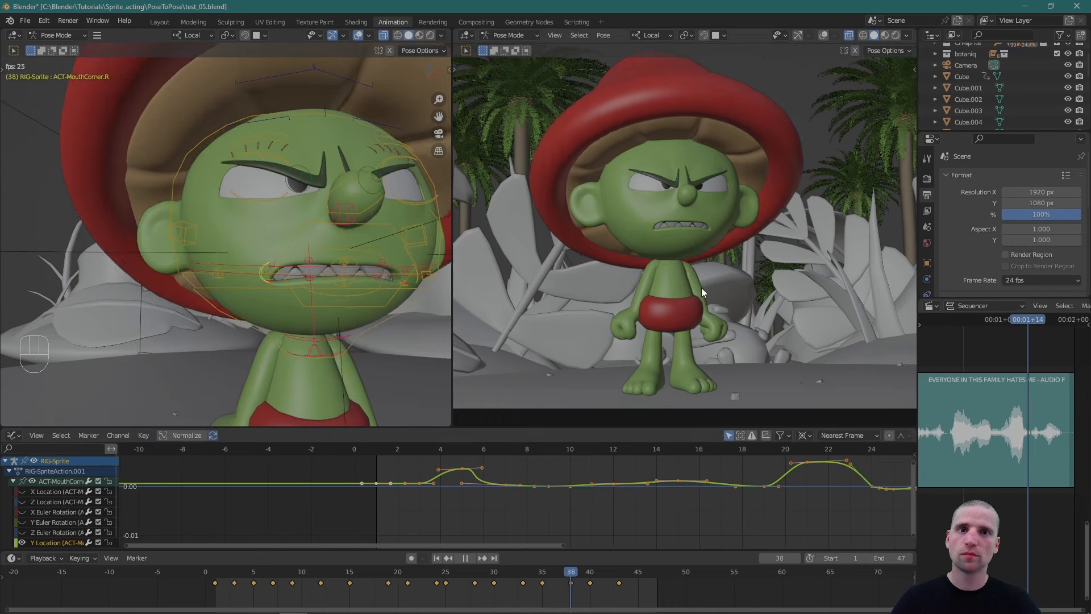
alt+scroll(701, 287, down, 1)
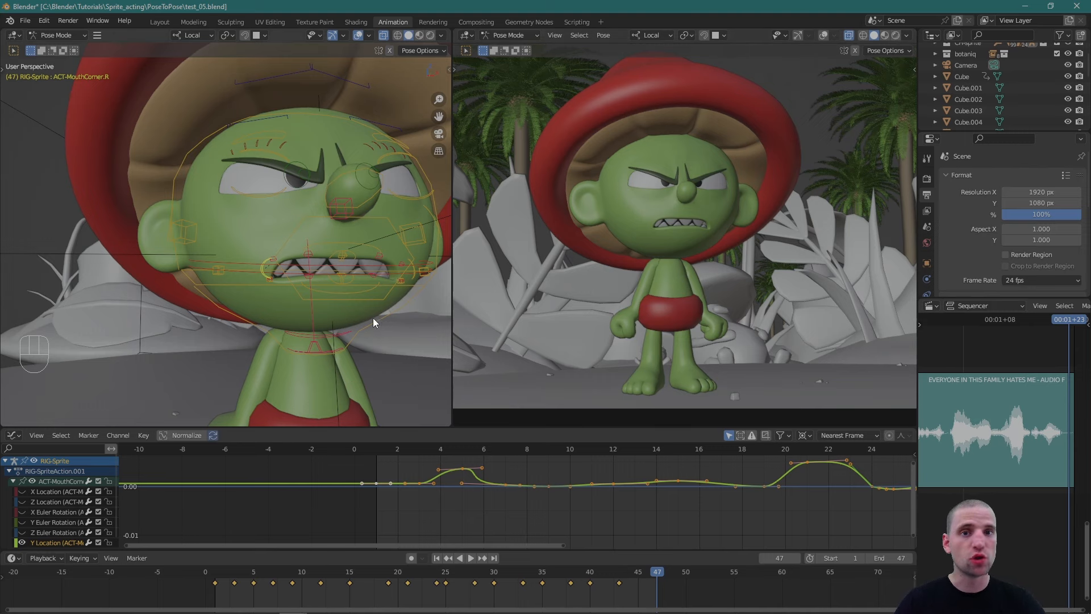
click(216, 574)
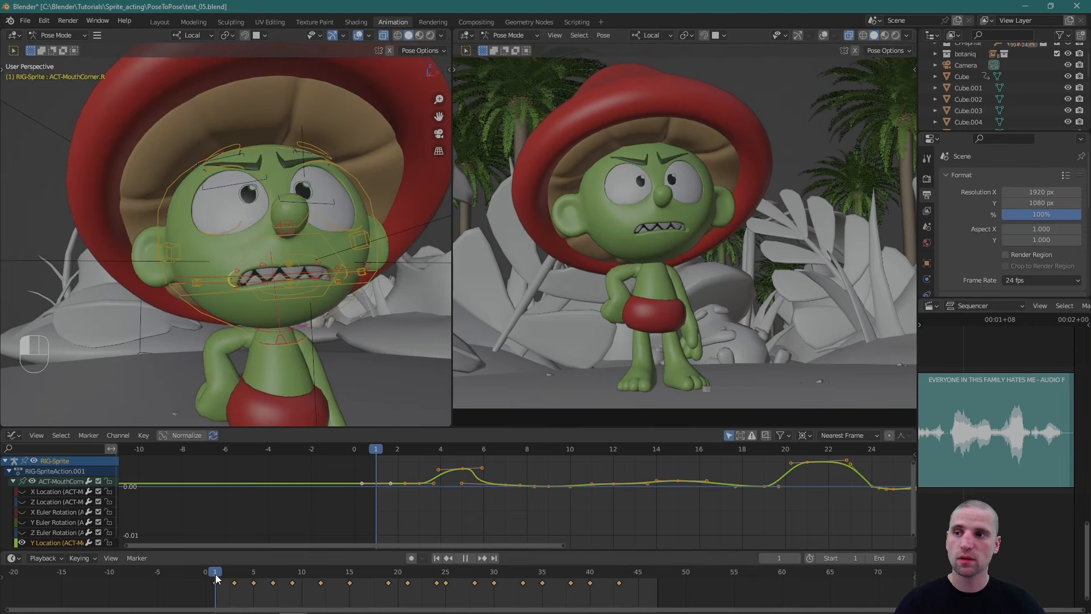
key(space)
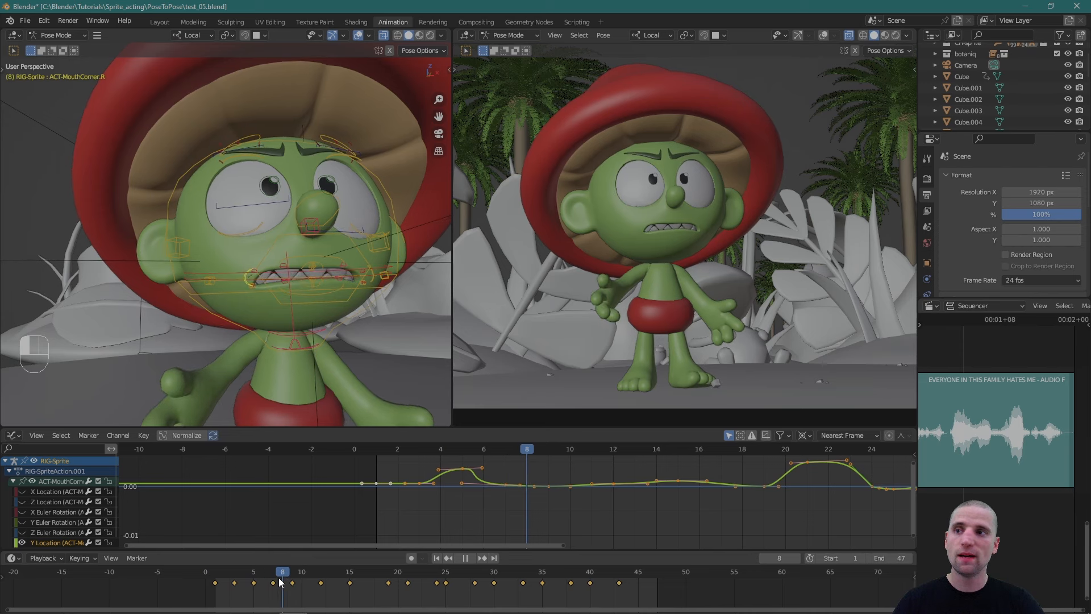
Select all the mouth controls around the lips together and scrub the first frames of the animation.
alt+drag(330, 266, 293, 272)
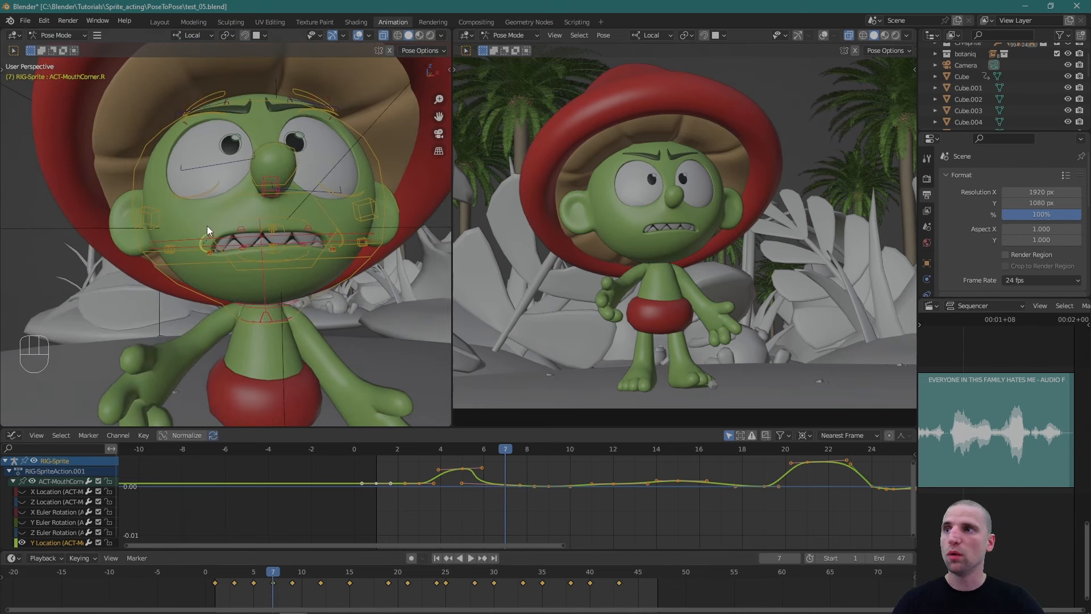
drag(191, 216, 344, 284)
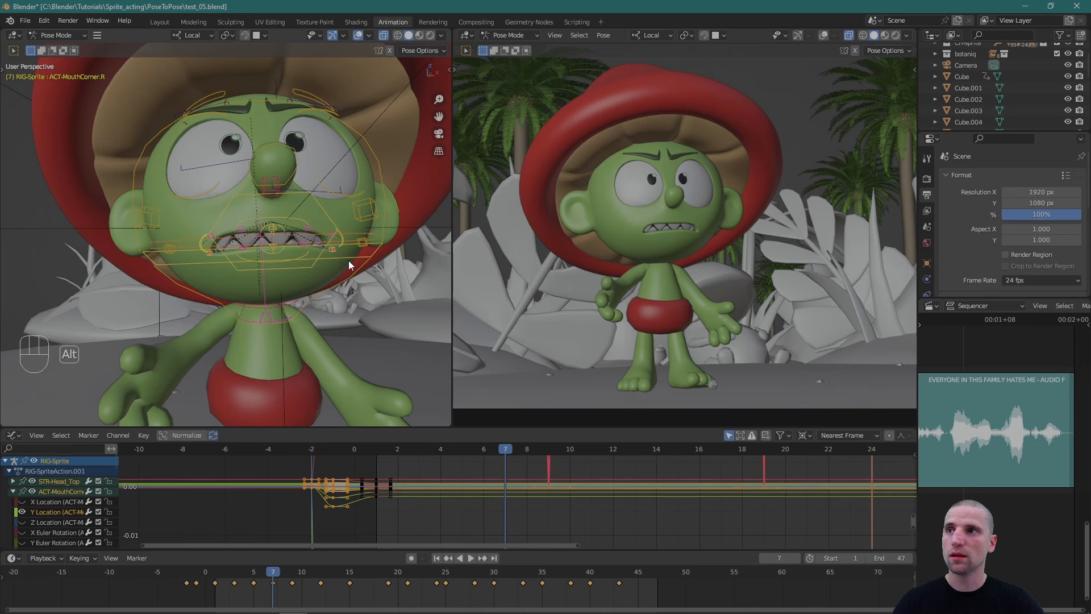
scroll(340, 293, up, 2)
drag(238, 585, 224, 588)
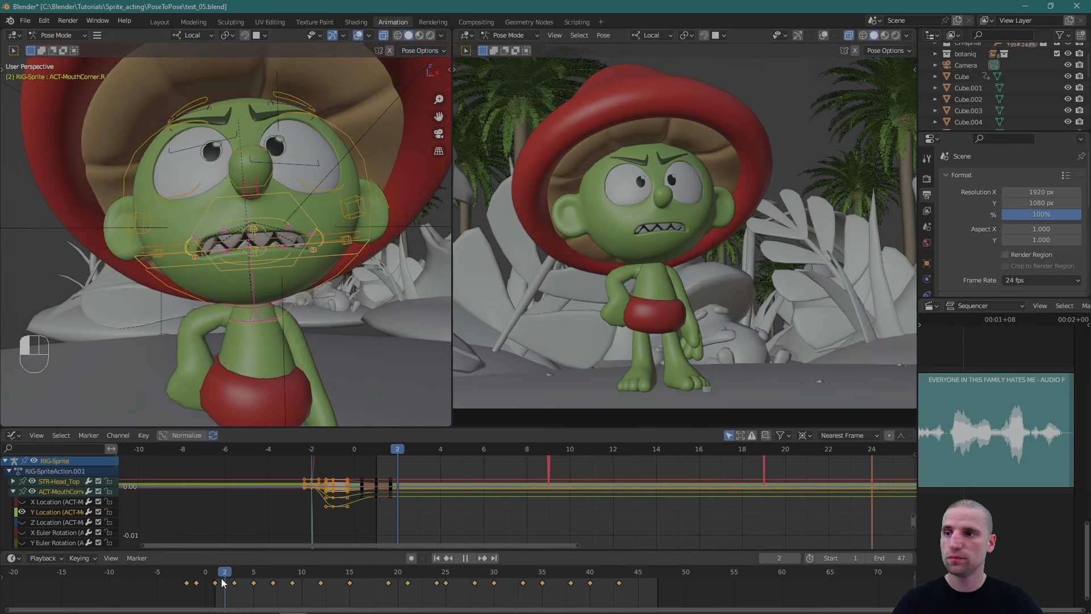
Delete the mouth controls' selected keyframes before frame 1 and play the animation from frame 1.
key(x)
click(185, 585)
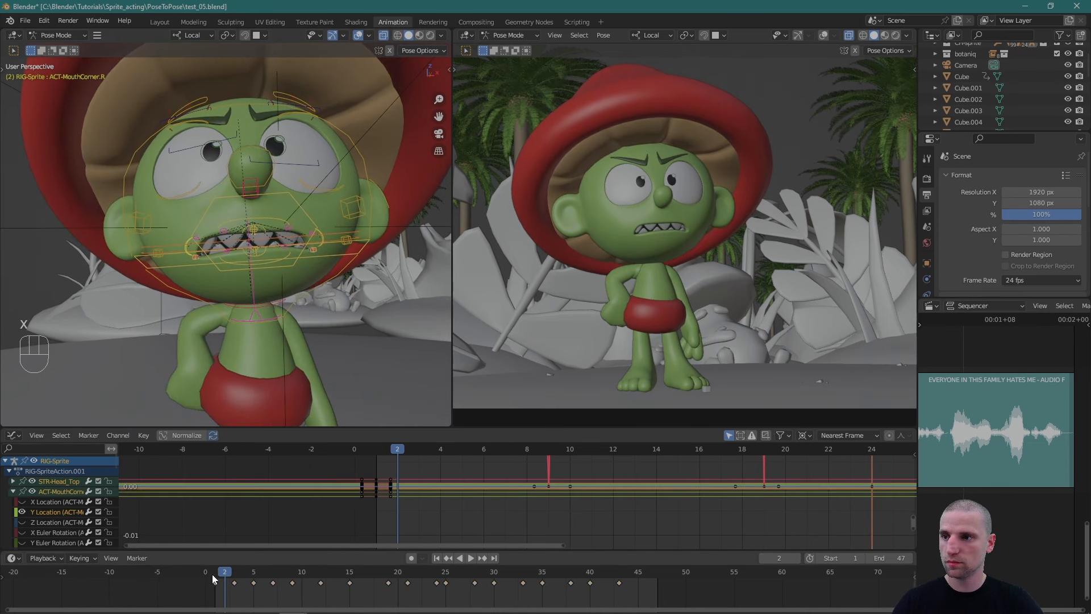
click(214, 573)
key(space)
Insert Location & Rotation keyframes on all the mouth controls at frames 5 and 7.
drag(244, 577, 256, 578)
scroll(314, 258, down, 2)
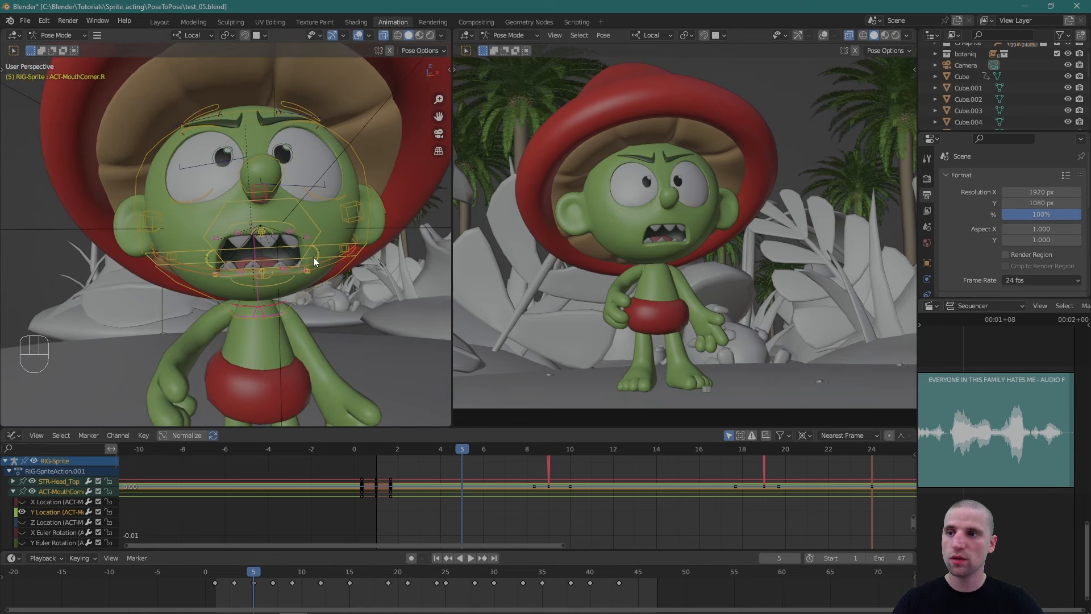
key(i)
drag(261, 575, 273, 580)
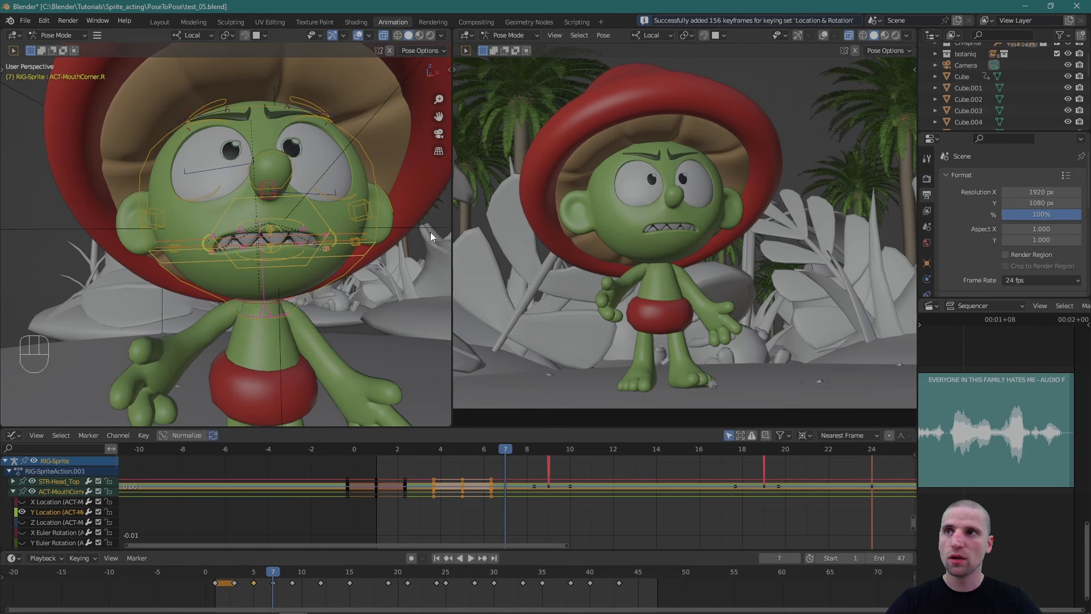
key(i)
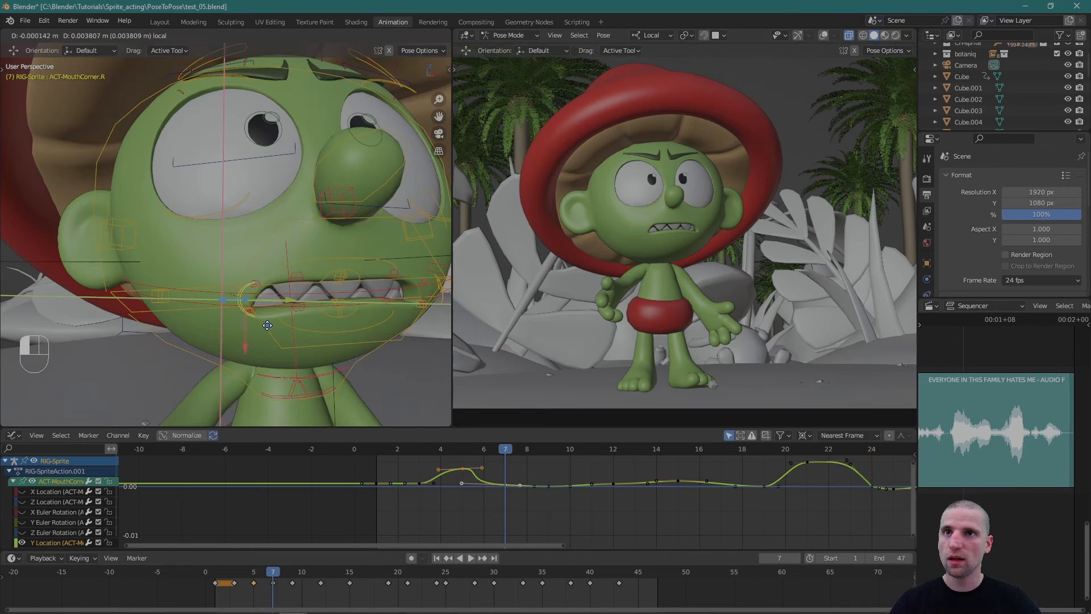
Reposition the right mouth corner and the adjacent upper-lip tip control at frame 7.
drag(300, 299, 280, 278)
click(260, 272)
scroll(238, 311, up, 4)
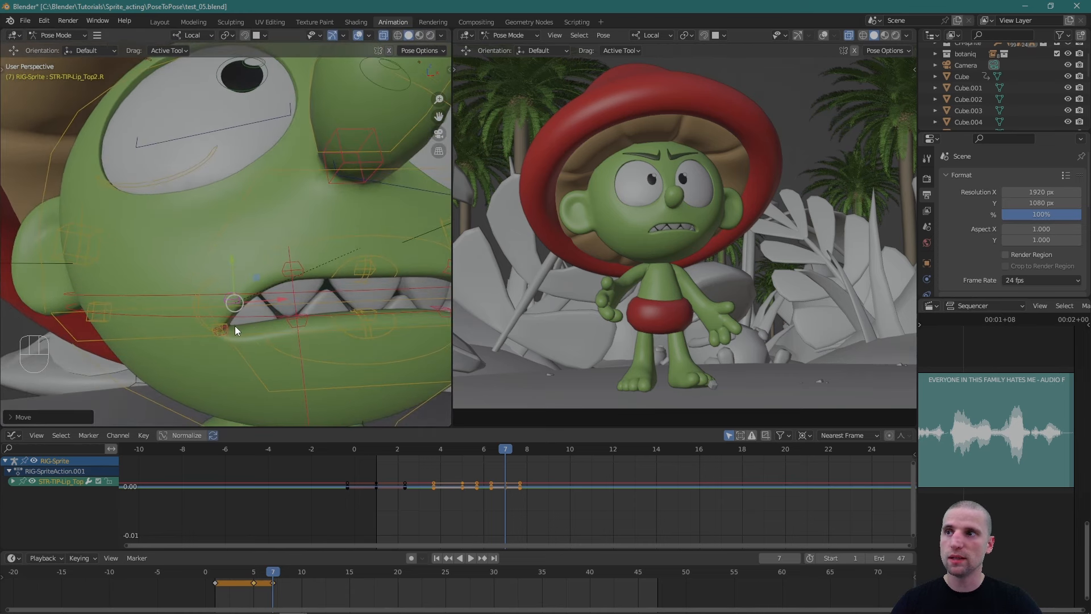
click(217, 334)
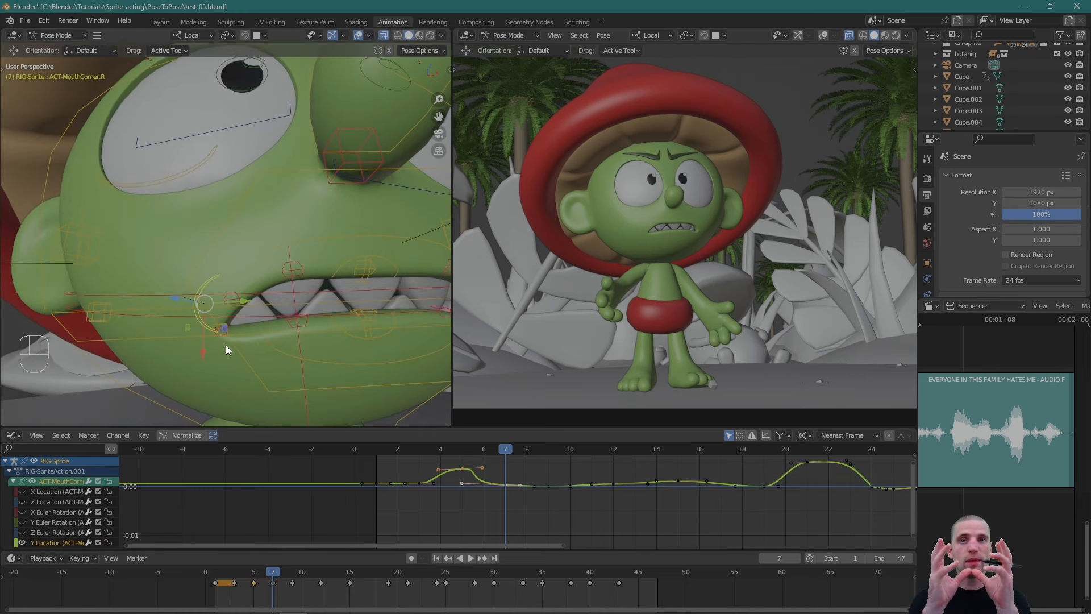
Adjust the upper-lip controls at frame 9 to nearly close the mouth, and select the left mouth corner's controls.
alt+drag(338, 253, 278, 250)
click(312, 277)
click(272, 318)
drag(278, 245, 275, 227)
alt+drag(275, 227, 163, 265)
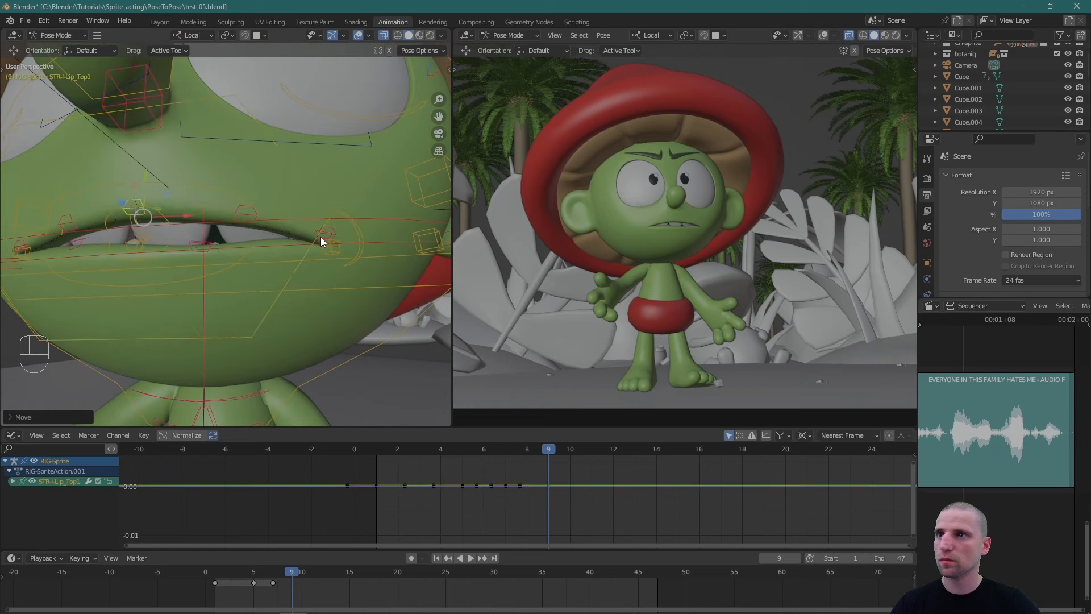
click(322, 236)
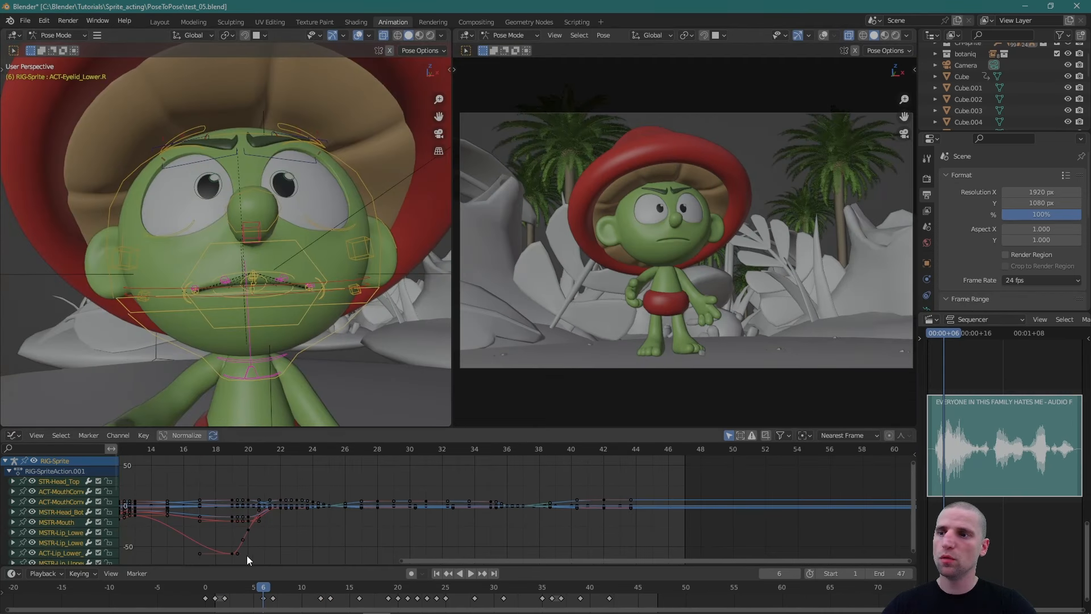
Play and scrub frames 4 to 12 to compare the mouth shapes with the audio.
key(space)
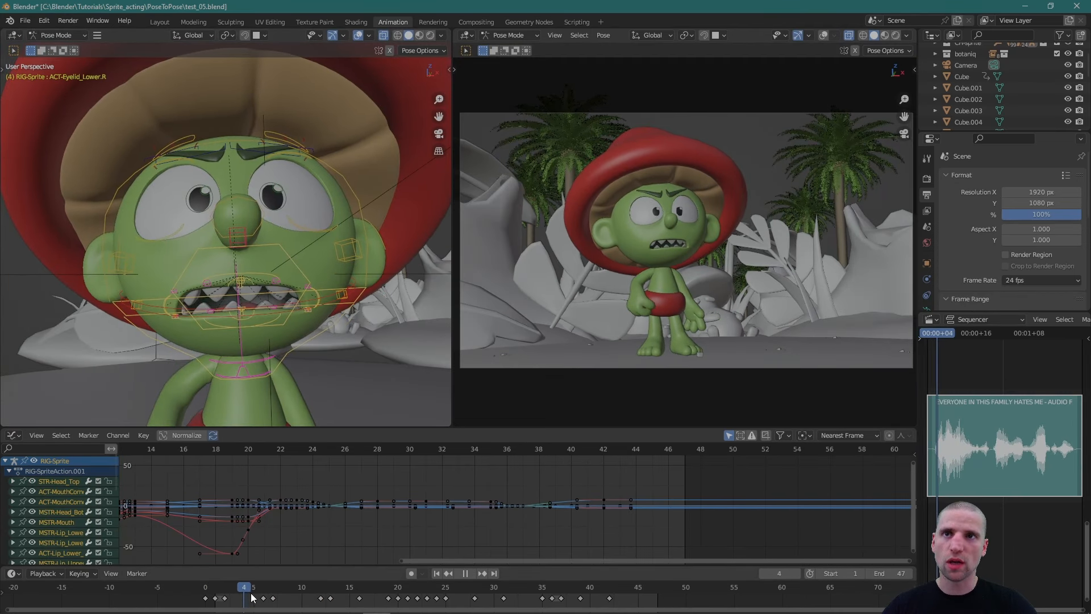
drag(271, 598, 321, 596)
key(space)
scroll(291, 269, up, 2)
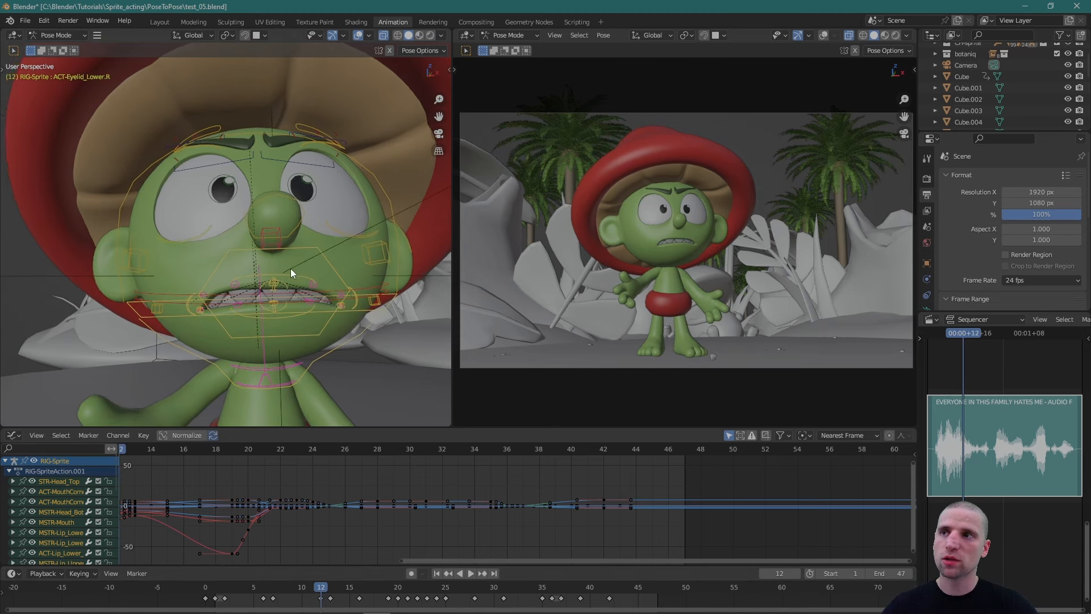
drag(318, 591, 284, 595)
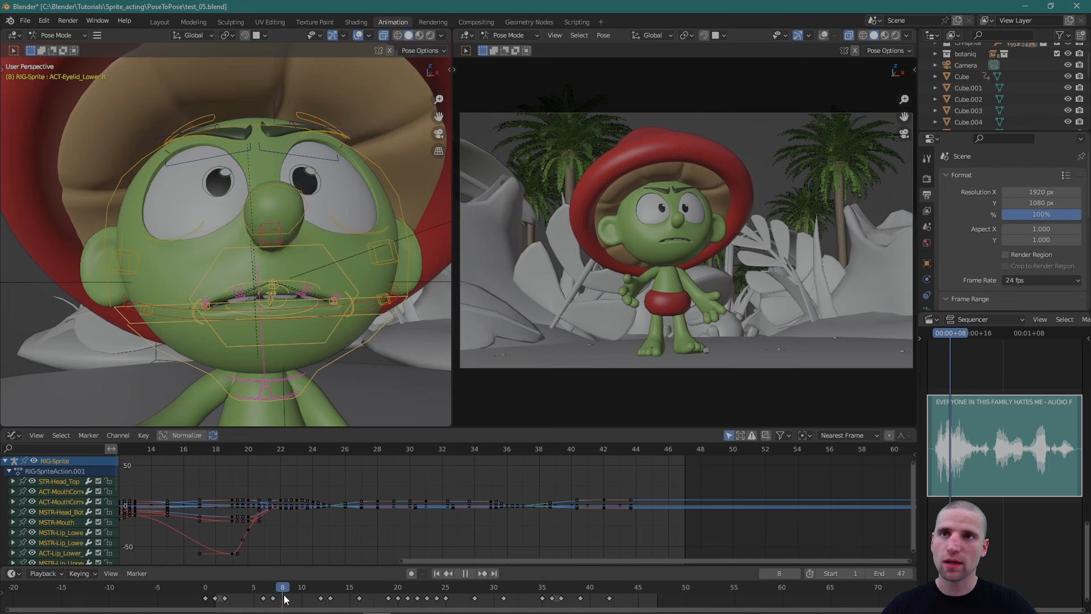
key(Right)
key(Right)
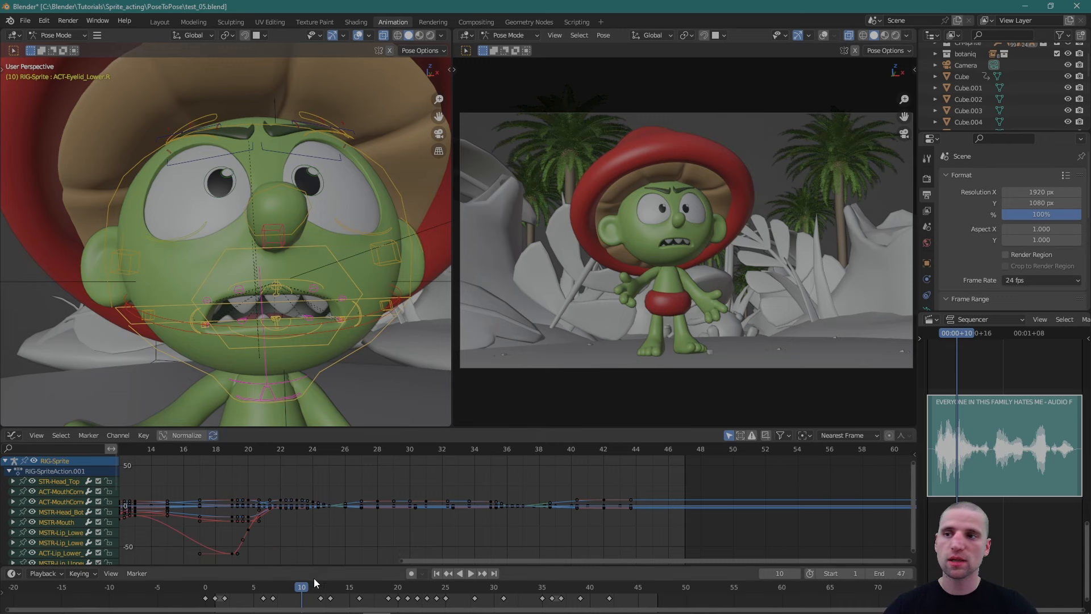
Go to frame 9 and move the right mouth corner inward to narrow the mouth.
mouse_move(284, 586)
mouse_down()
mouse_move(275, 594)
mouse_move(292, 595)
mouse_up()
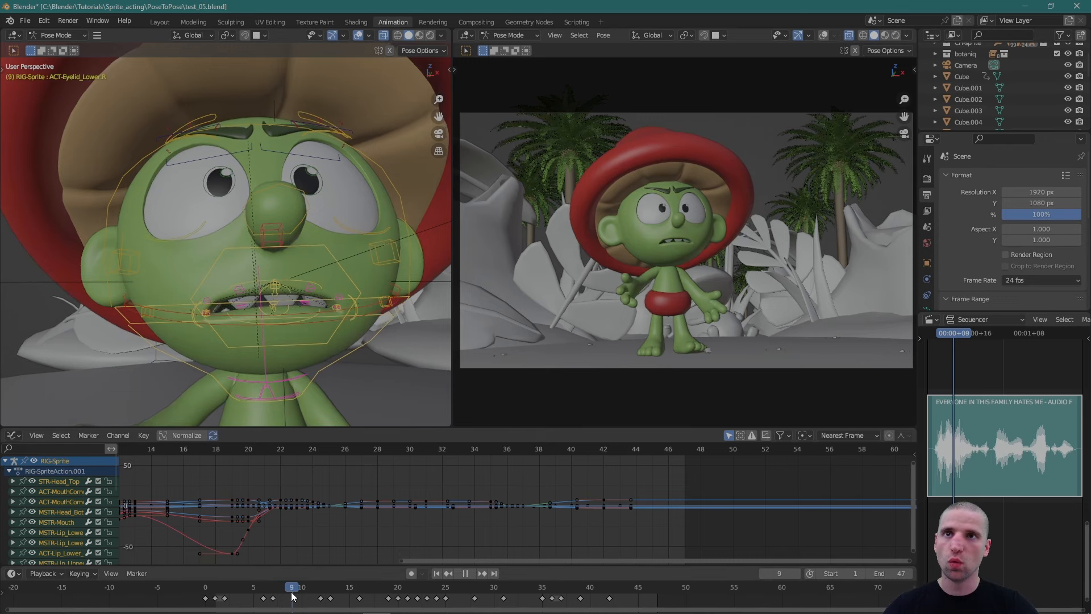
scroll(205, 318, up, 4)
click(202, 297)
middle_drag(204, 295, 222, 243)
key(shift+space)
key(g)
key(g)
click(276, 241)
Move the left mouth corner inward at frame 9 and refine the right corner to match.
middle_drag(290, 241, 244, 245)
click(364, 270)
key(g)
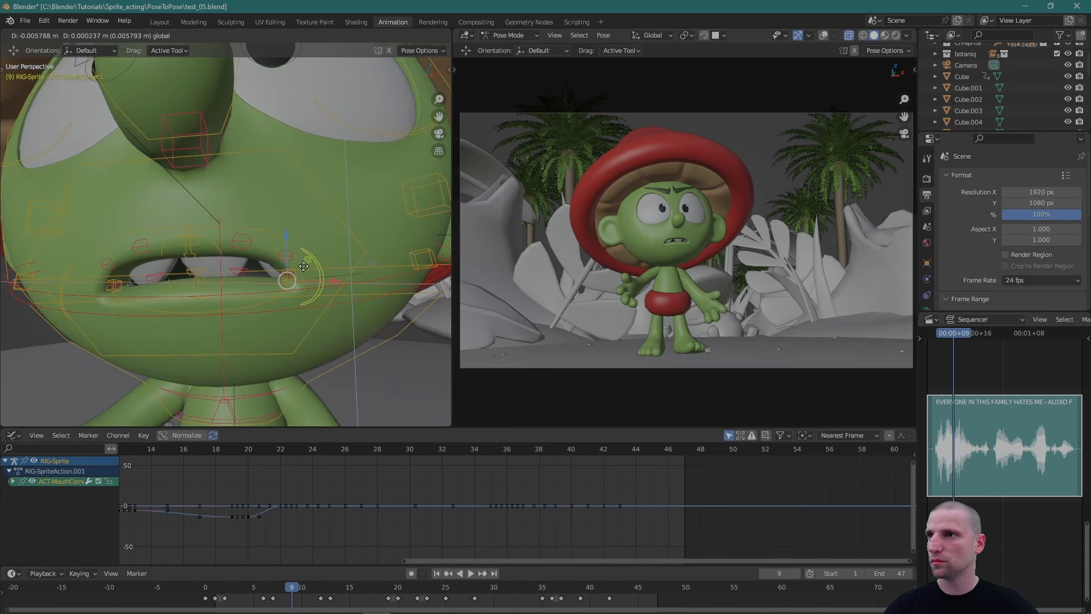
click(281, 271)
middle_drag(273, 272, 245, 272)
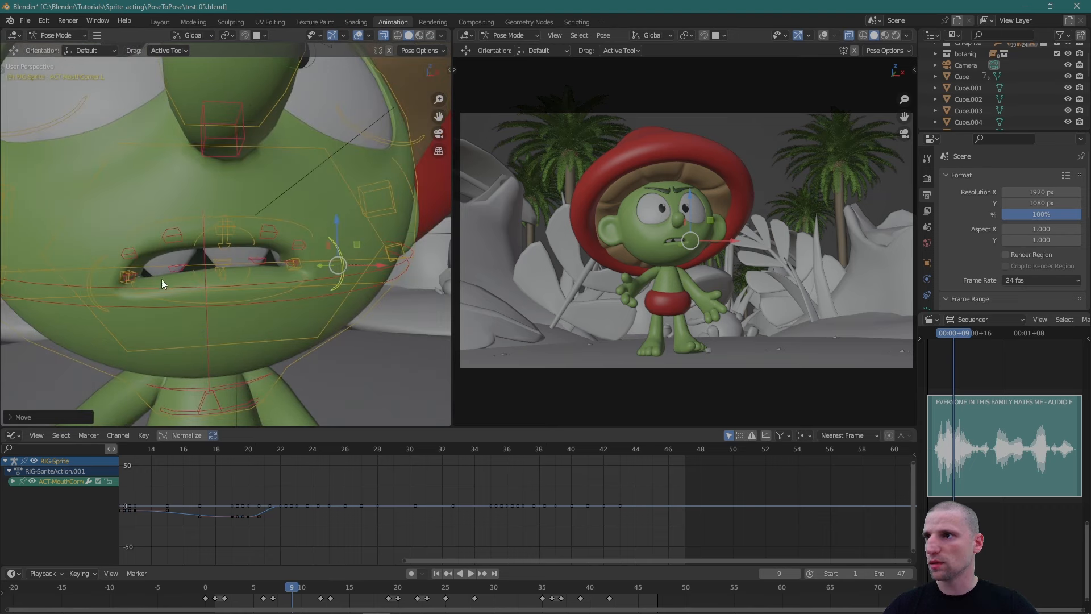
mouse_move(162, 278)
middle_down()
mouse_move(178, 294)
mouse_move(127, 289)
mouse_move(165, 278)
middle_up()
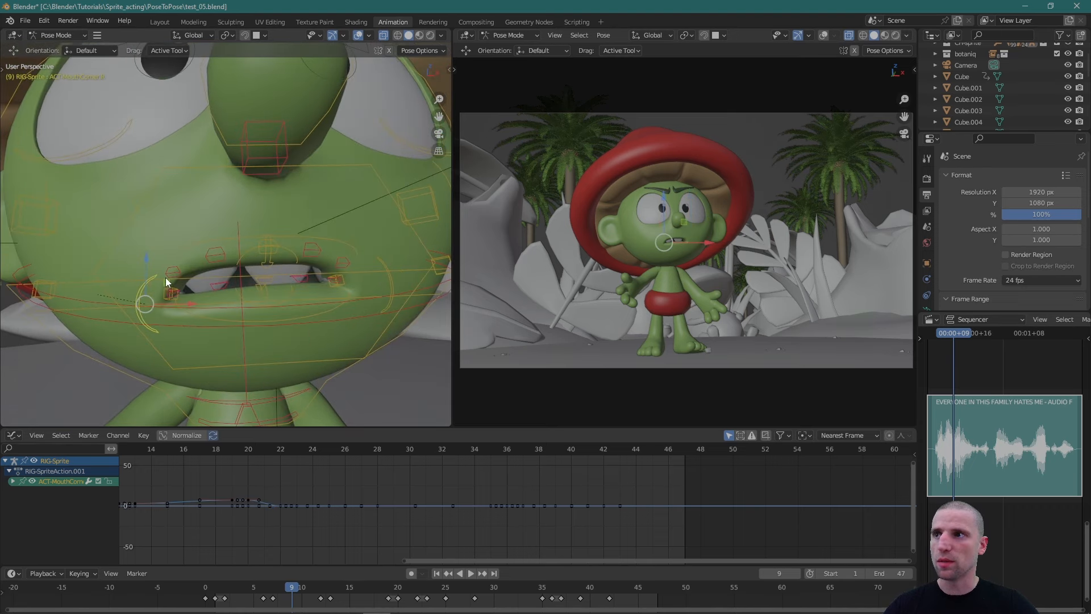
click(174, 277)
drag(159, 300, 195, 277)
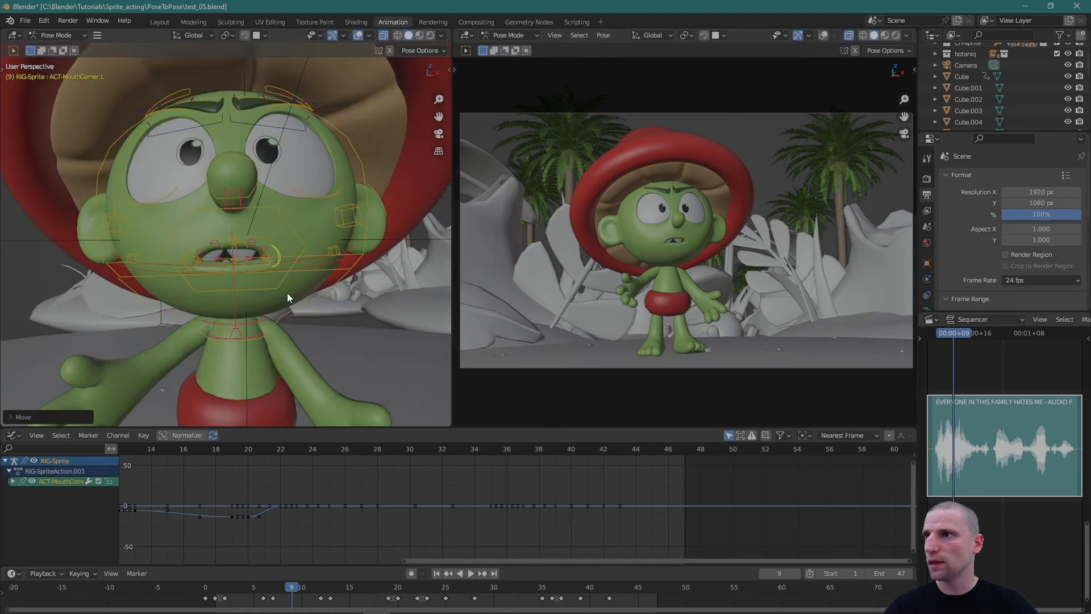
Select all the mouth controls and keyframe the narrowed mouth at frame 9.
middle_drag(289, 292, 232, 260)
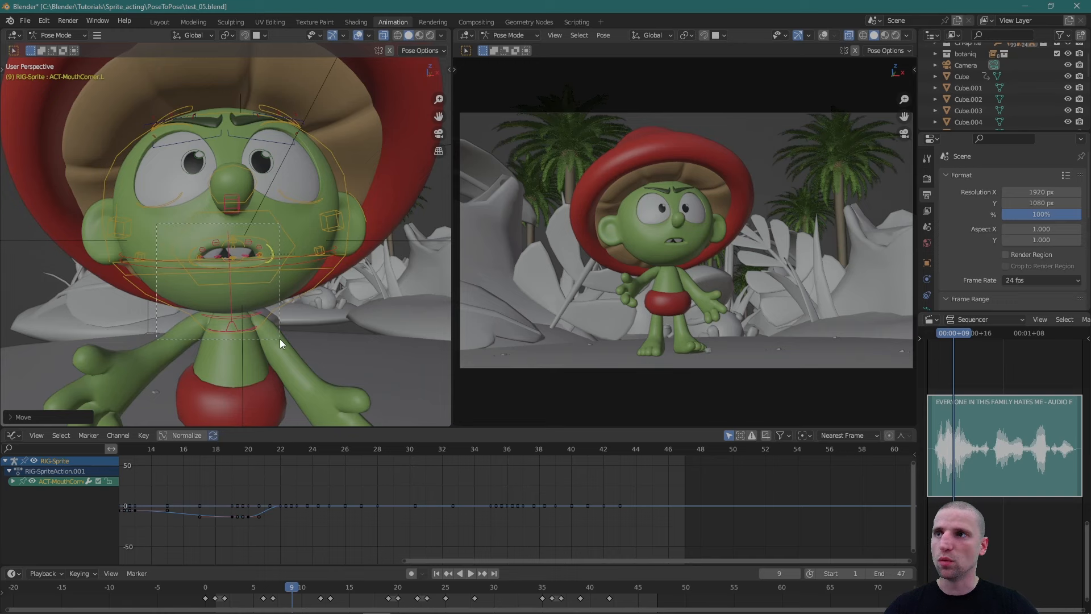
key(a)
middle_drag(285, 344, 286, 332)
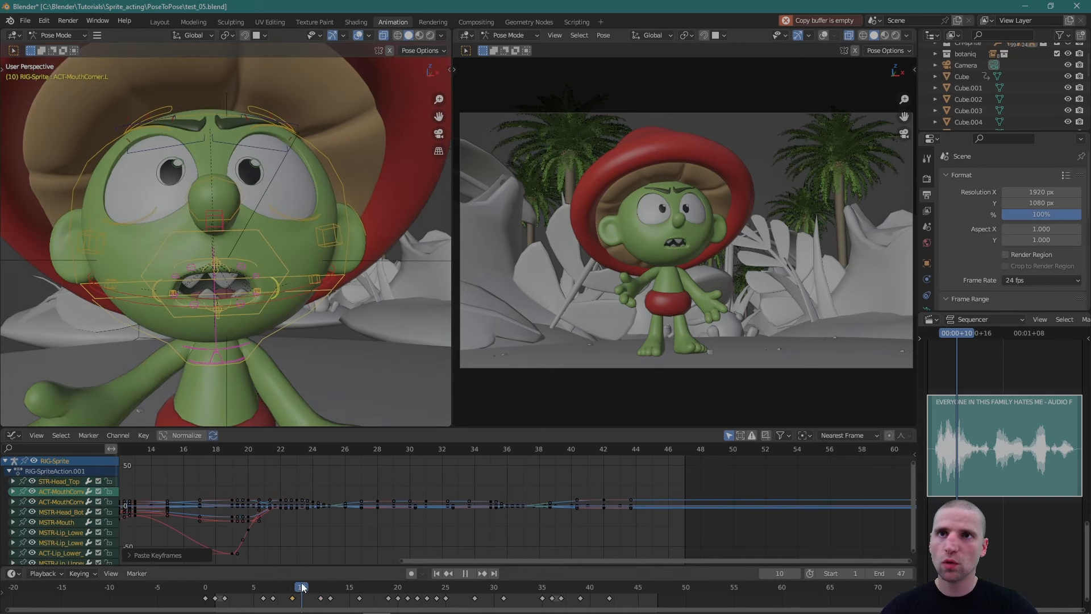
Deselect the controls and play the animation from the start to check the mouth motion.
middle_drag(283, 247, 335, 289)
click(343, 295)
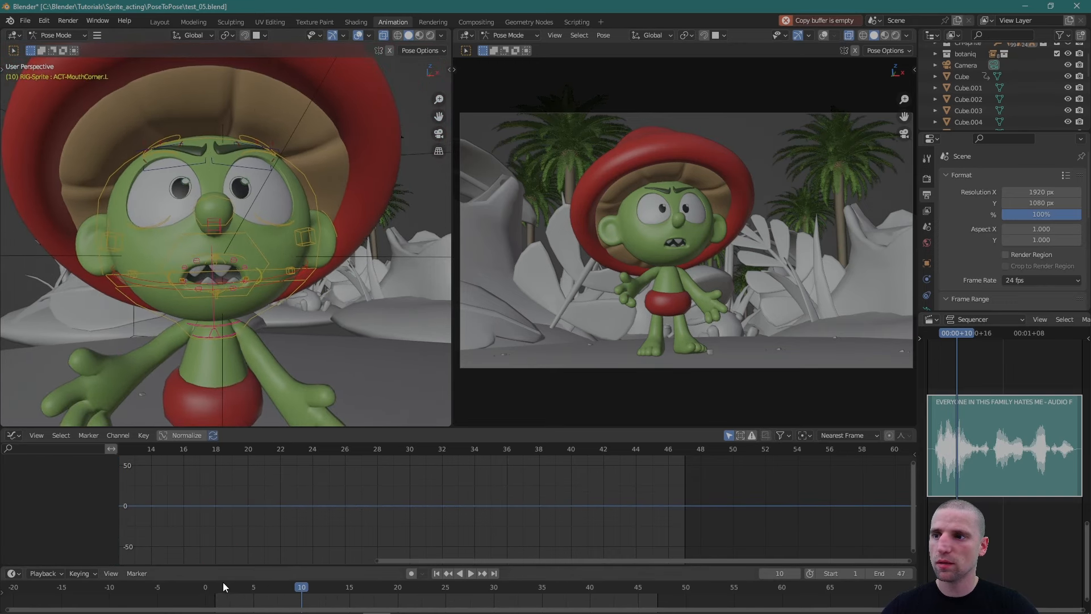
key(space)
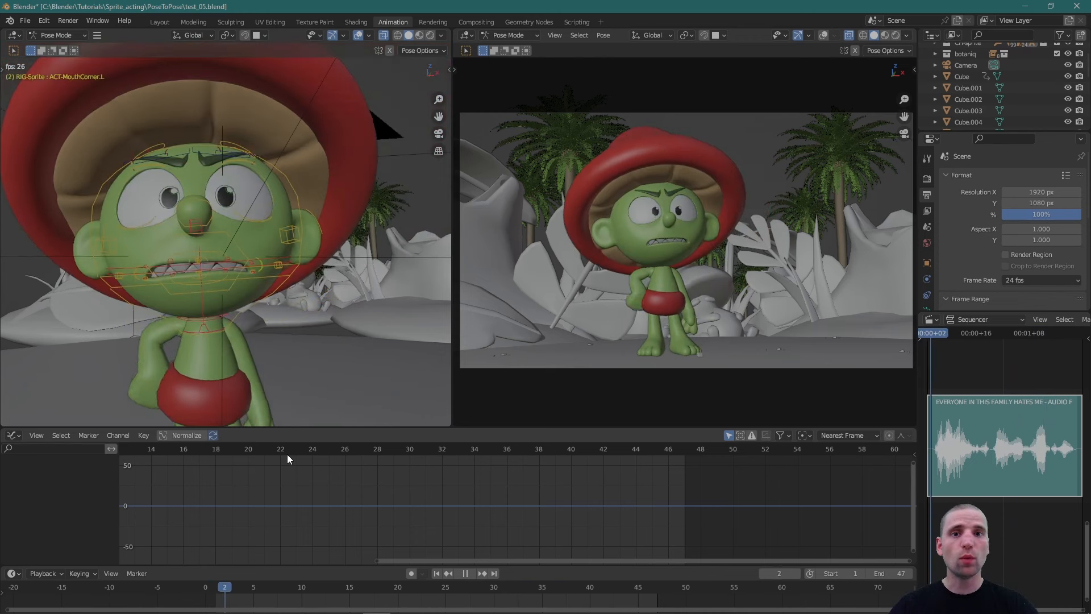
key(space)
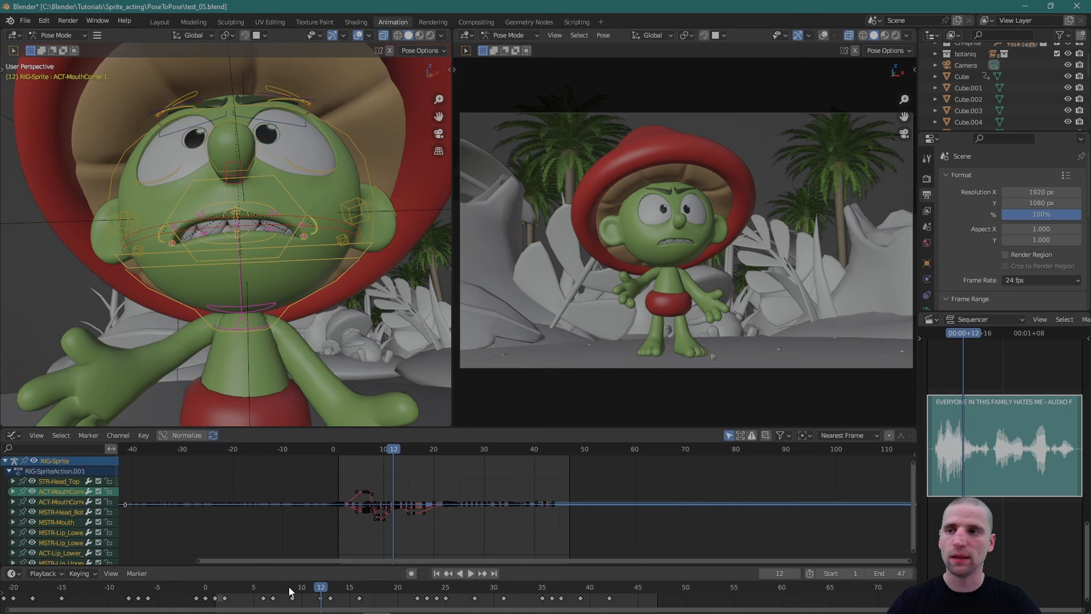
Scrub frames 12 to 19 to examine the mouth shapes, stopping at frame 18.
key(space)
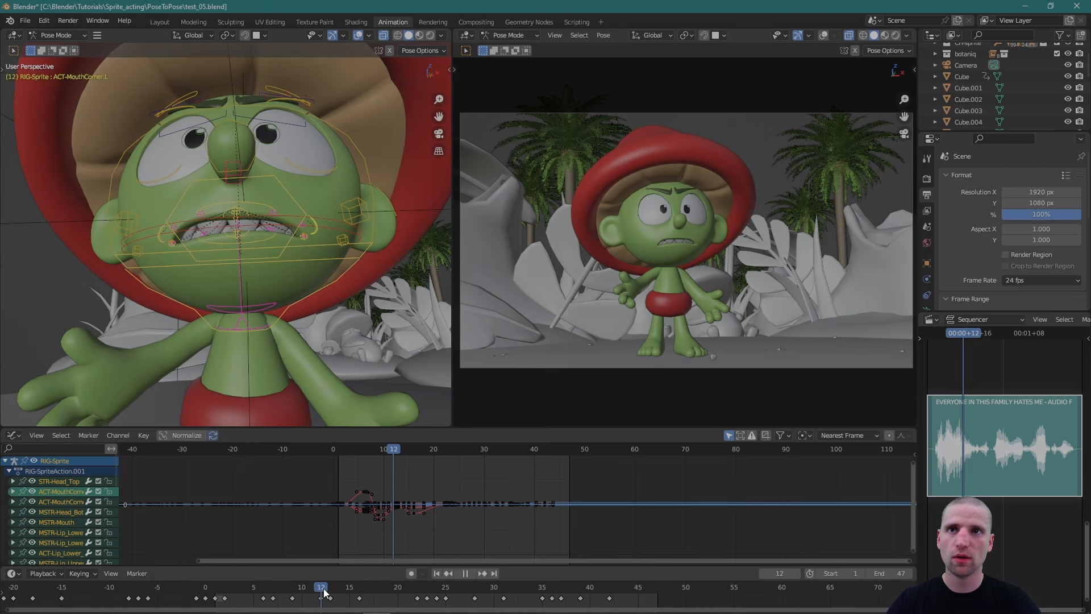
drag(361, 601, 388, 600)
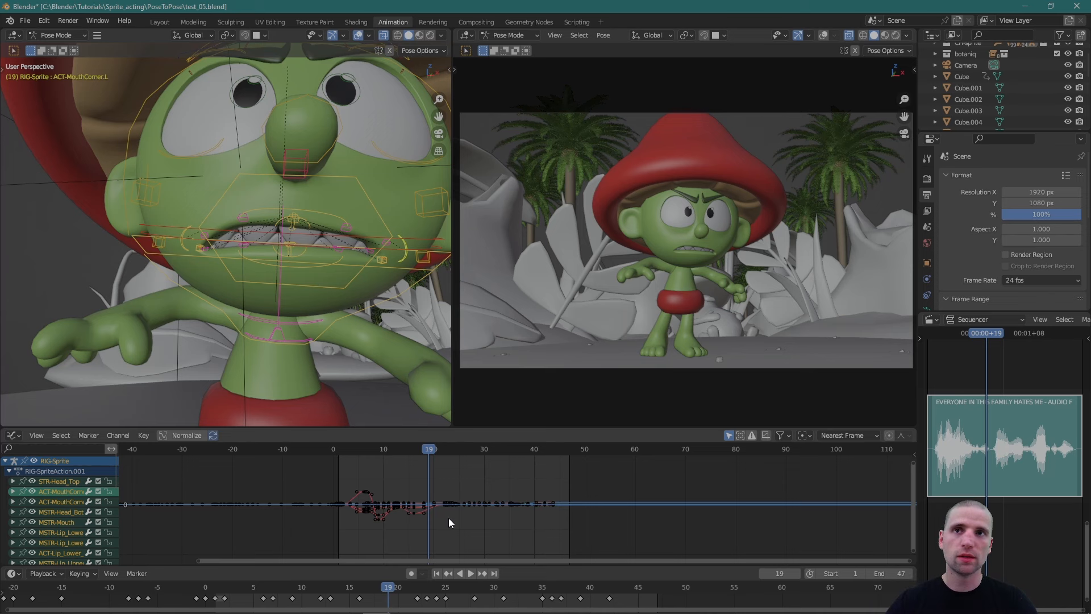
click(352, 594)
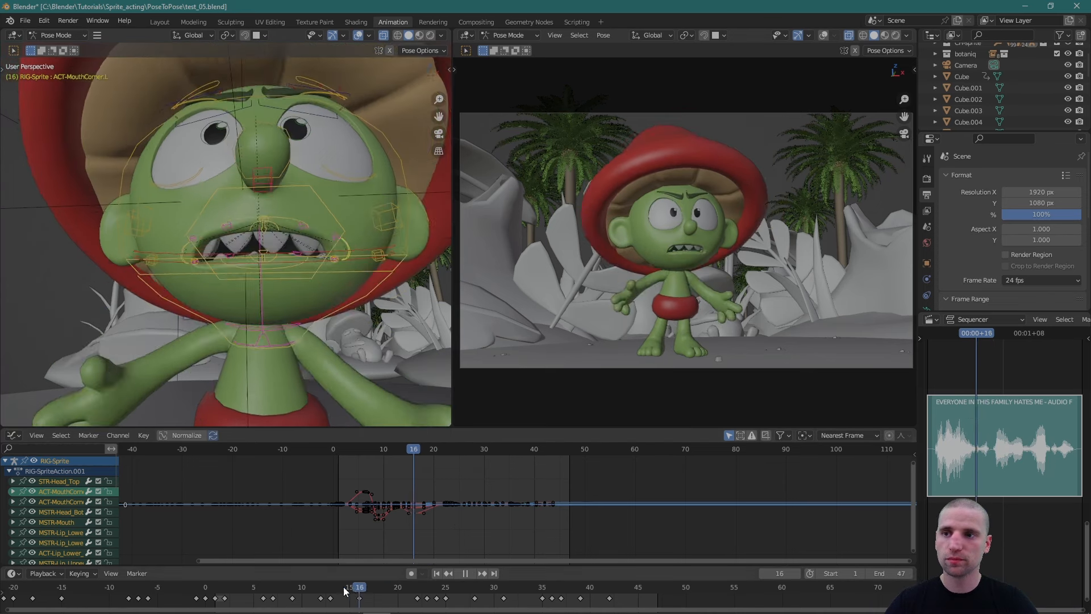
key(space)
drag(353, 594, 380, 602)
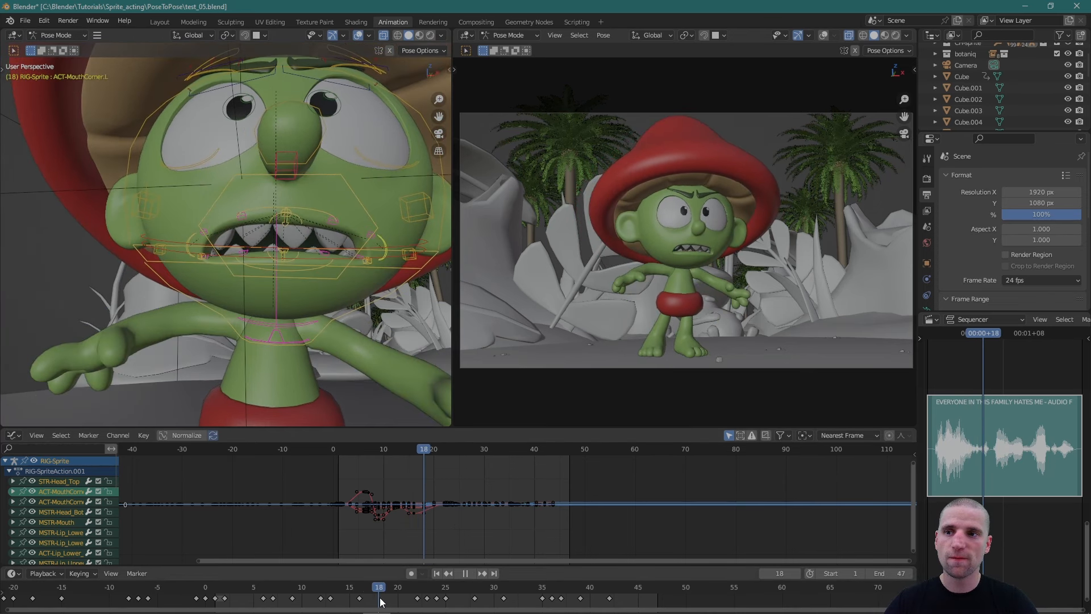
key(space)
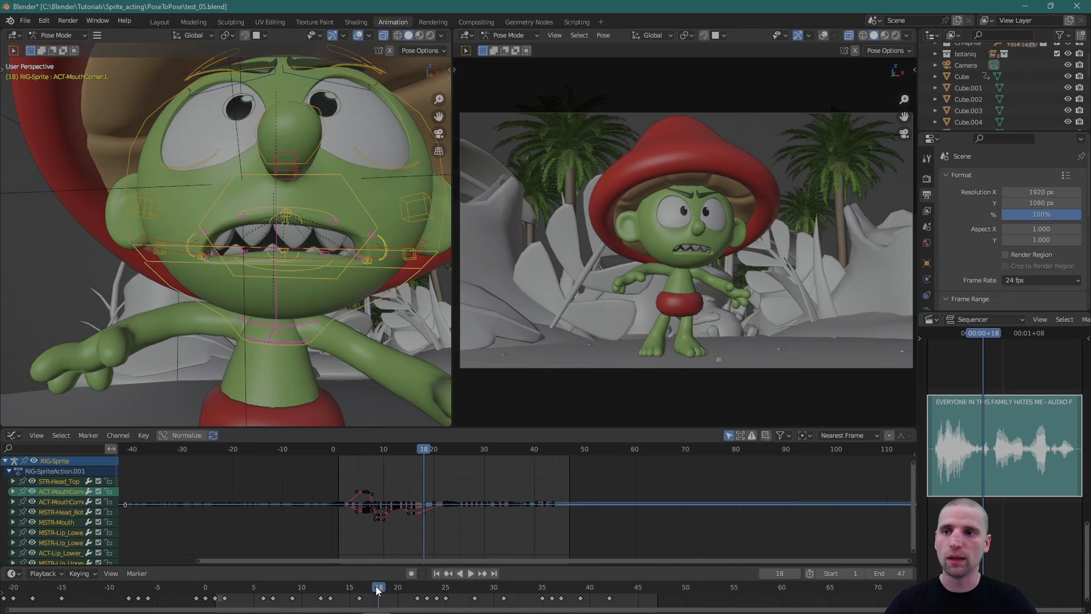
Insert Location & Rotation keyframes on the mouth controls at frame 18 and raise the lower-lip master control towards the upper lip.
scroll(281, 277, up, 4)
key(i)
click(301, 328)
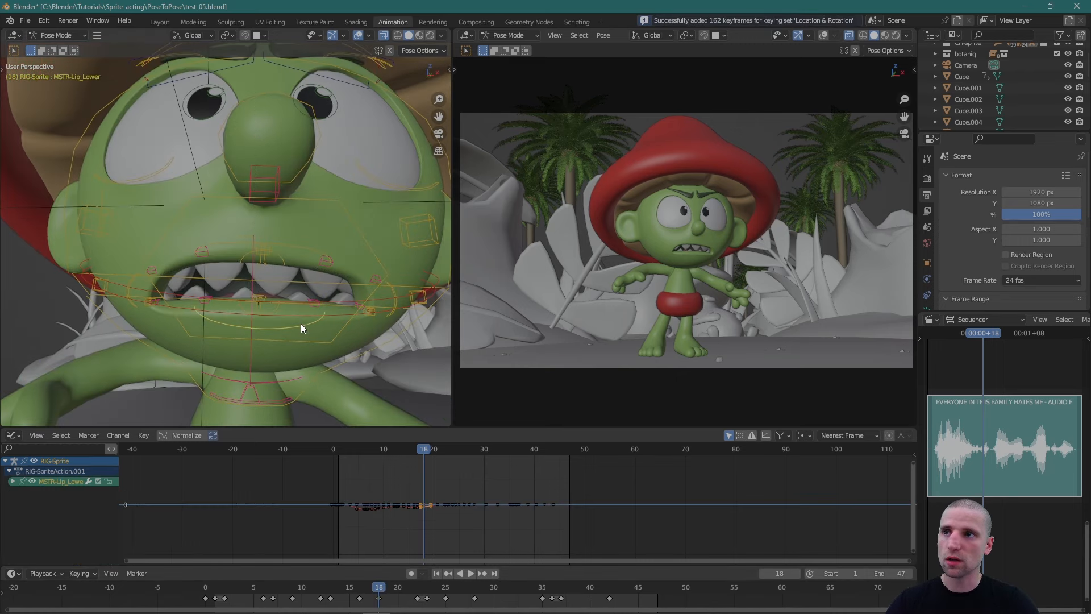
middle_drag(301, 323, 309, 320)
key(w)
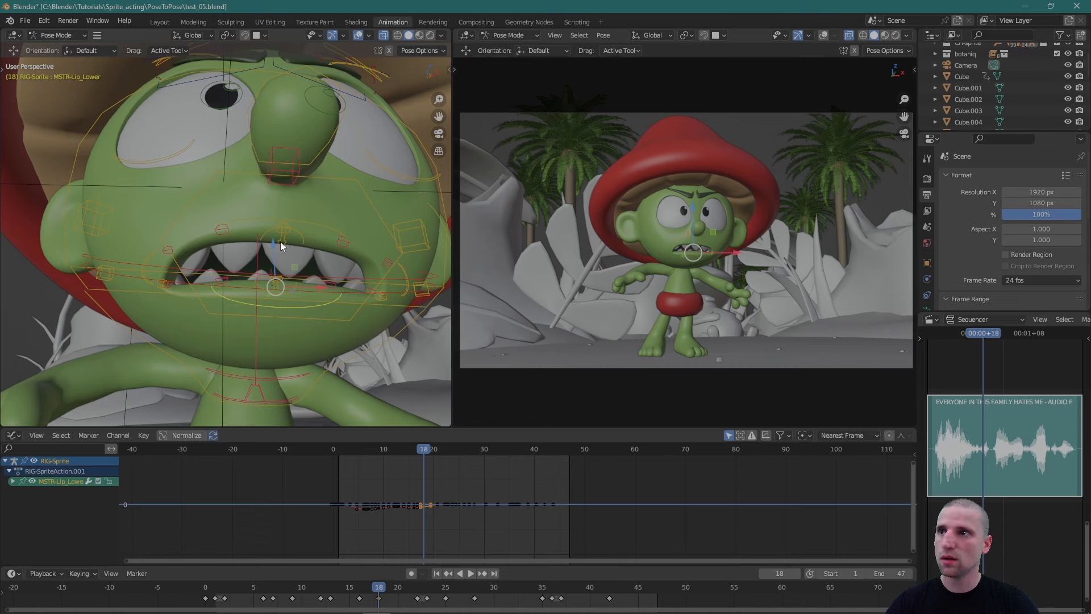
mouse_move(281, 241)
mouse_down()
mouse_move(277, 227)
mouse_move(262, 244)
mouse_up()
click(274, 220)
middle_drag(261, 244, 296, 309)
click(289, 287)
Rotate and nudge the ACT-Lip_Lower_Roll control at frame 18 so the lower lip rolls up against the upper lip.
click(177, 275)
scroll(181, 279, up, 3)
click(328, 317)
click(312, 300)
key(r)
drag(298, 307, 313, 256)
key(g)
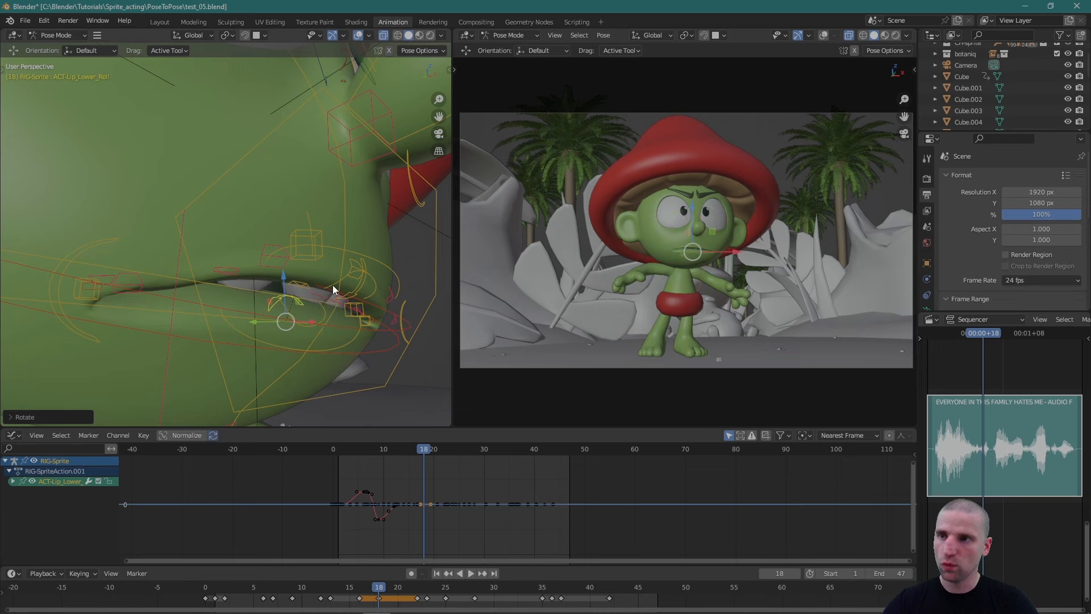
middle_drag(333, 284, 261, 325)
key(r)
drag(262, 307, 271, 300)
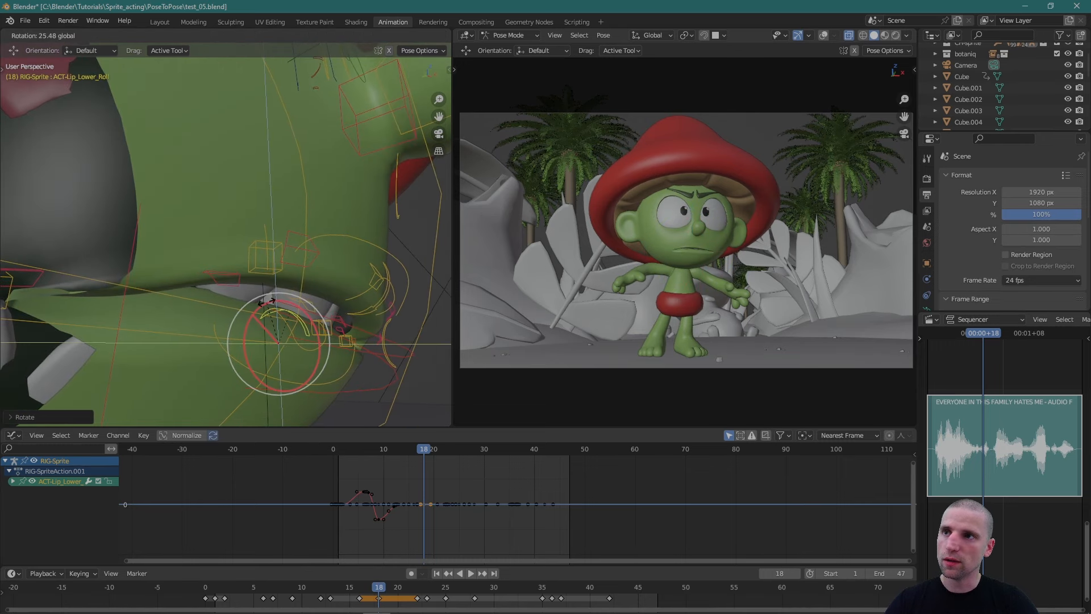
key(g)
middle_drag(272, 304, 295, 295)
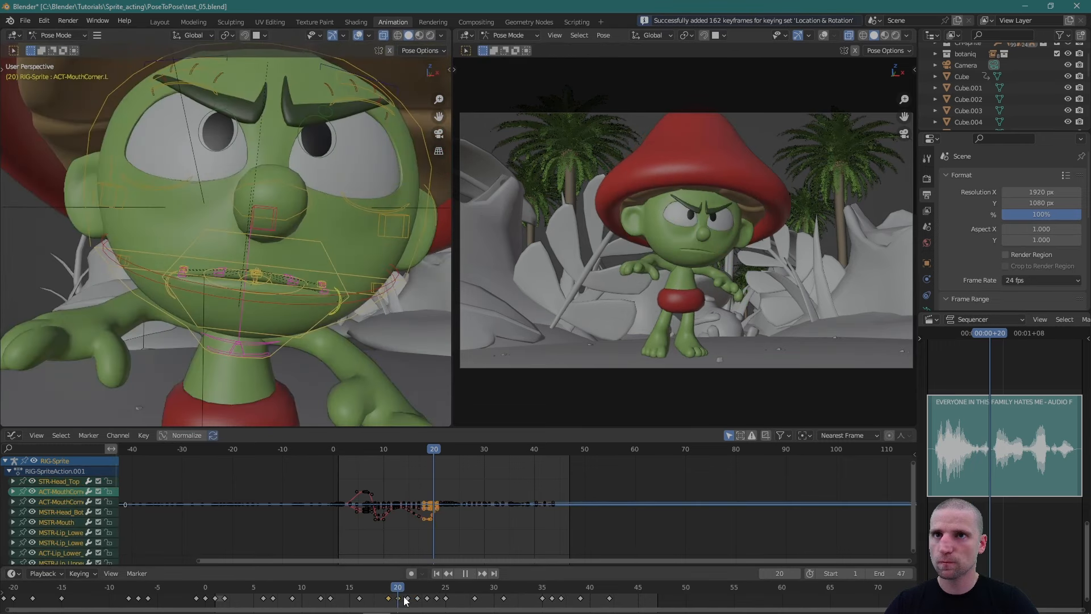
Inspect the closed mouth around frame 19 up close and scrub on to frame 25.
mouse_move(405, 601)
mouse_down()
mouse_move(369, 601)
mouse_move(402, 599)
mouse_move(390, 588)
mouse_up()
scroll(312, 311, up, 3)
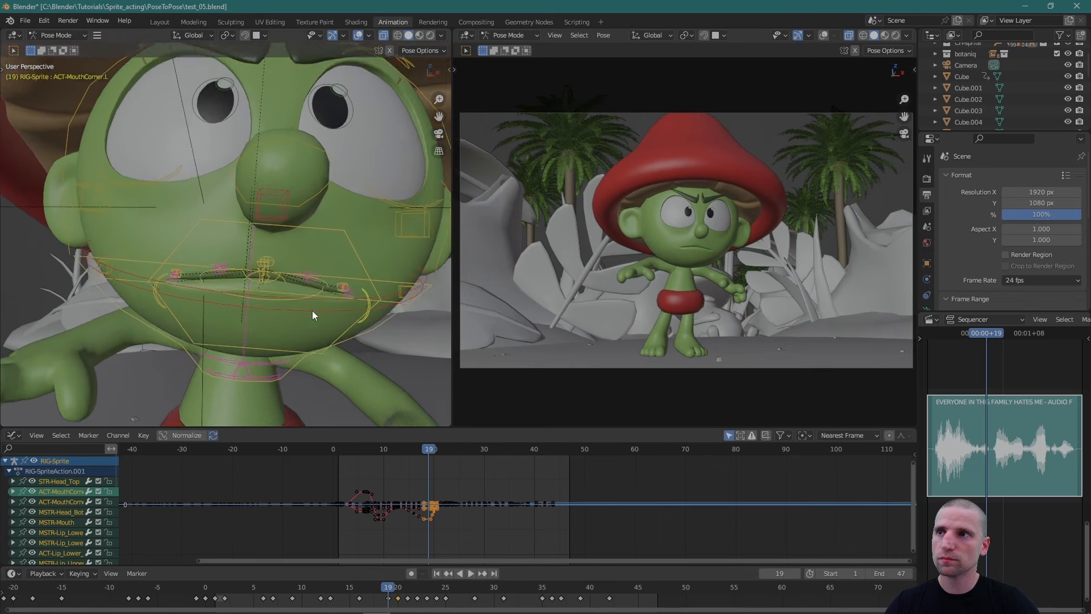
middle_drag(312, 310, 420, 409)
click(316, 282)
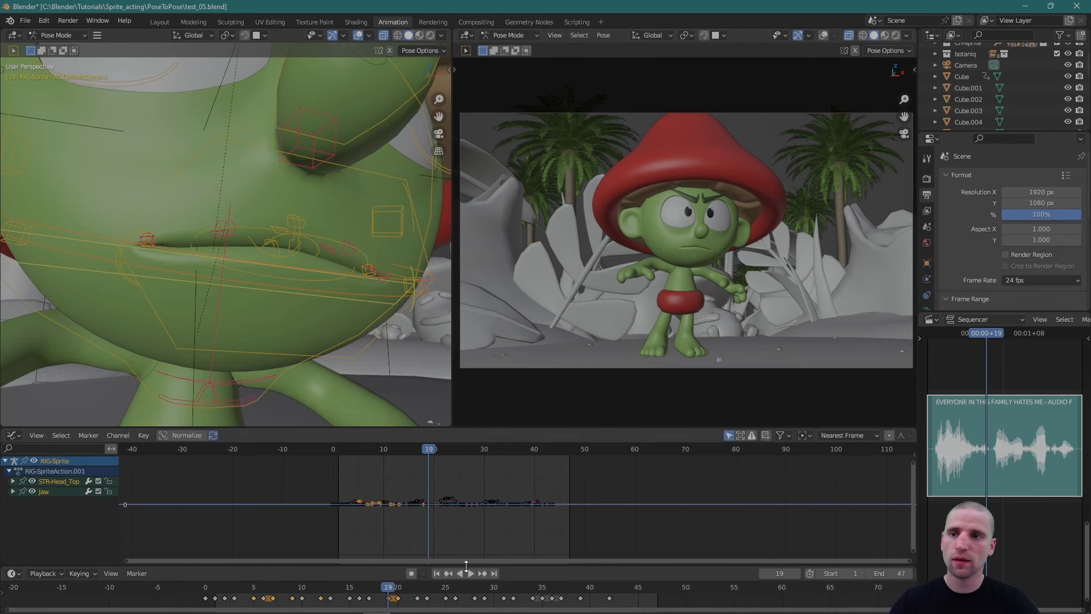
drag(389, 587, 446, 602)
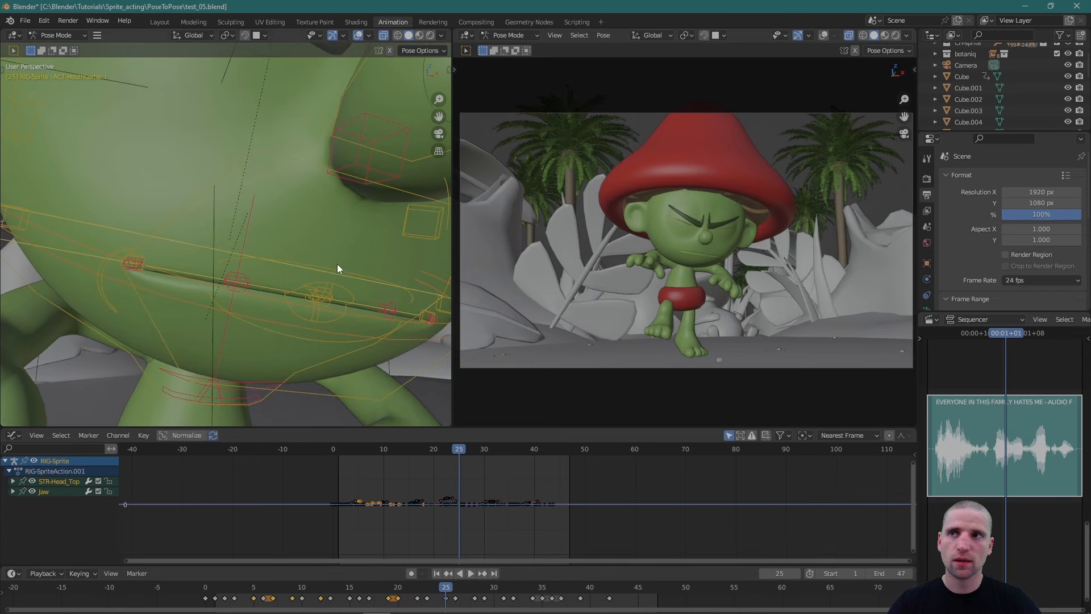
Scrub back from frame 25 through the earlier mouth poses and play the animation to examine the mouth shapes.
scroll(337, 264, down, 6)
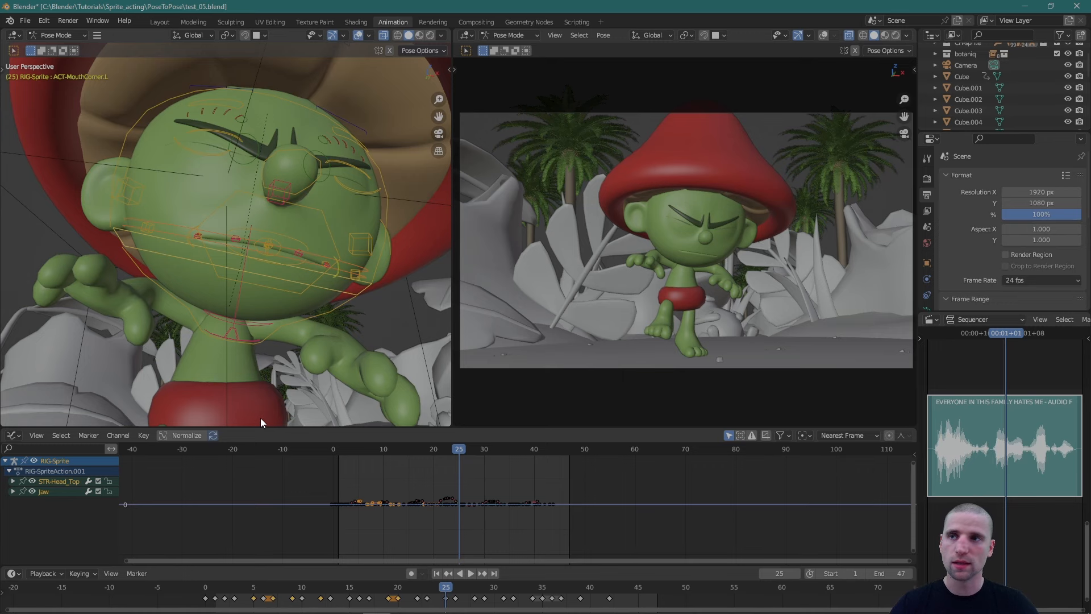
drag(367, 587, 244, 583)
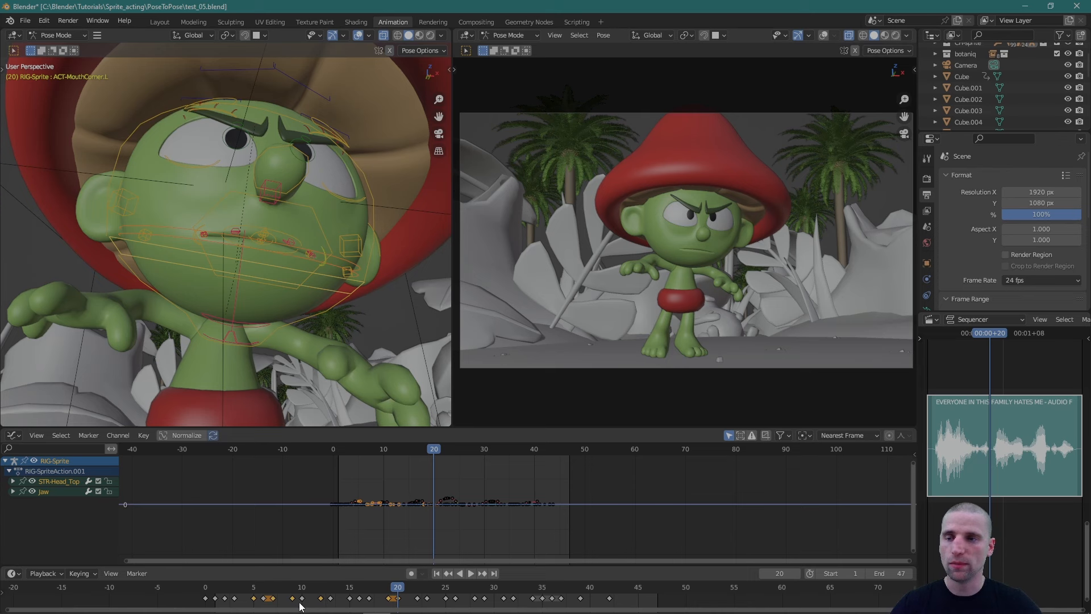
drag(311, 586, 370, 598)
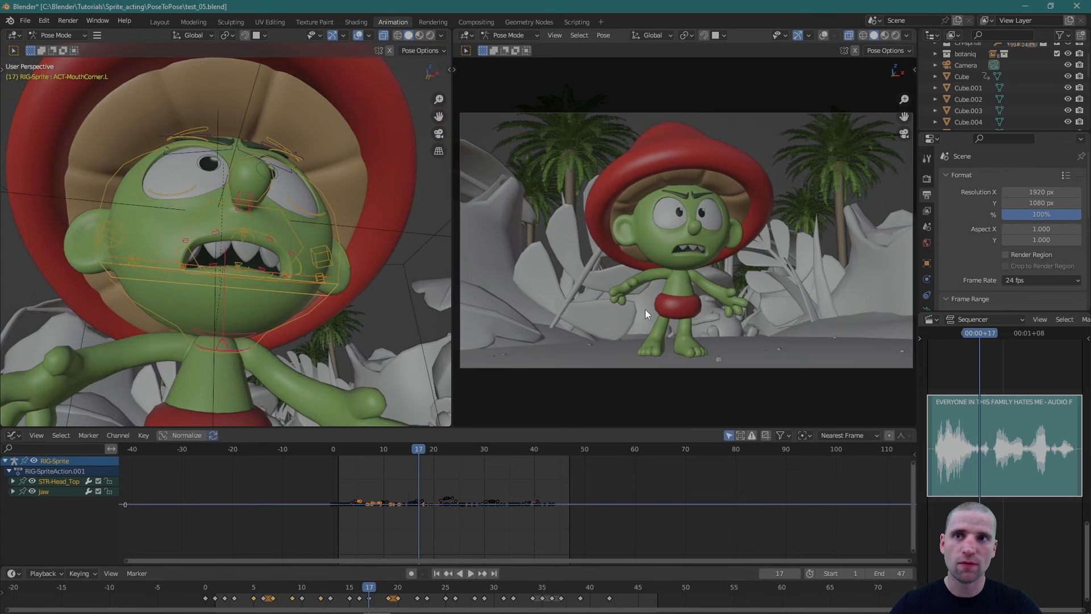
key(space)
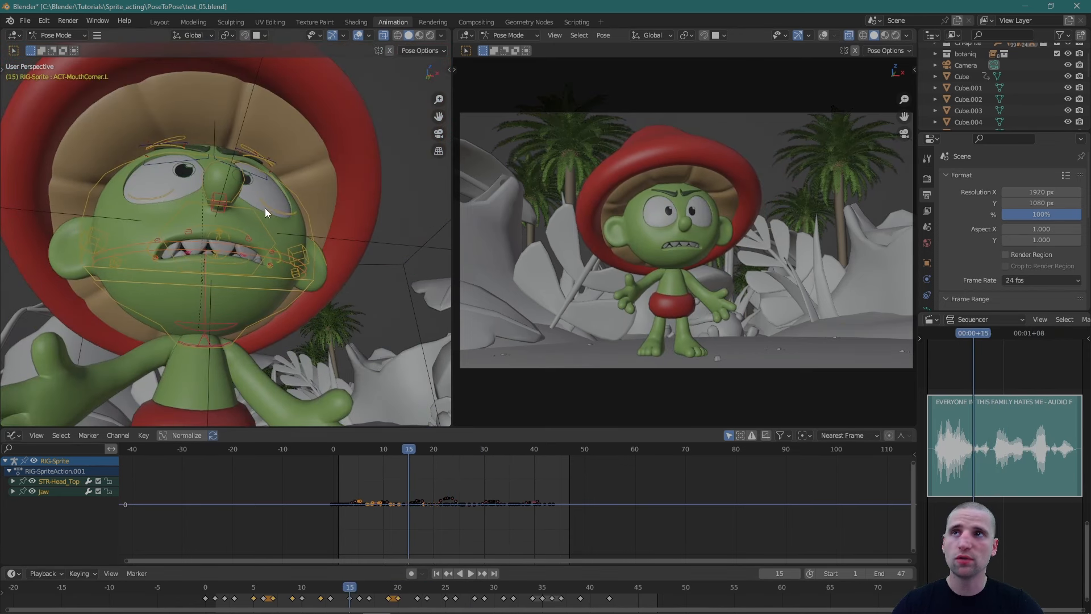
Show the rig's Mouth layer, select the FK-Tongue4 control and go to frame 16.
middle_drag(264, 207, 366, 177)
key(n)
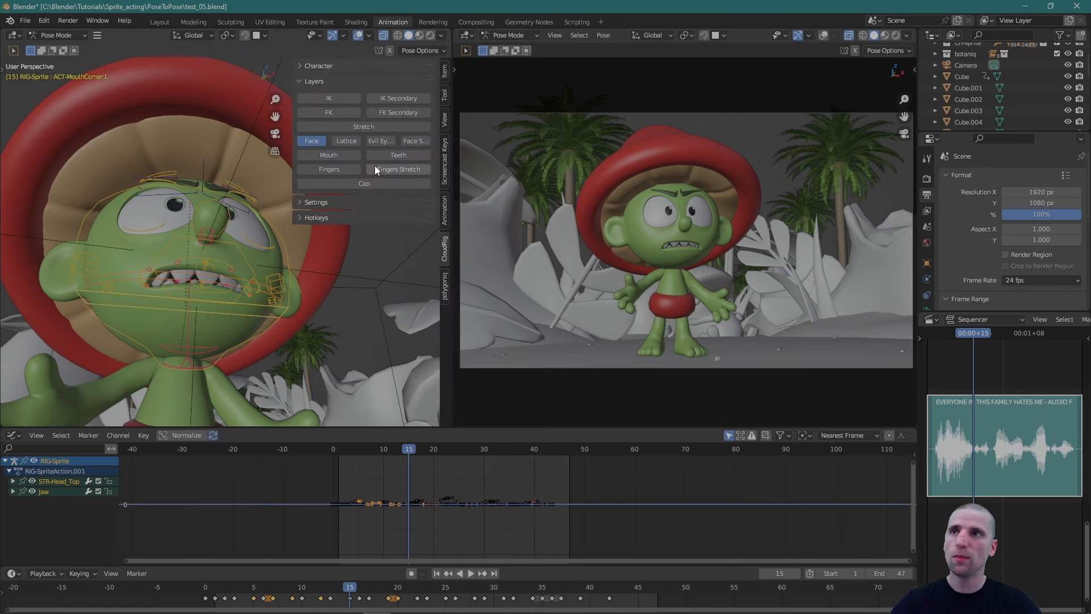
click(327, 158)
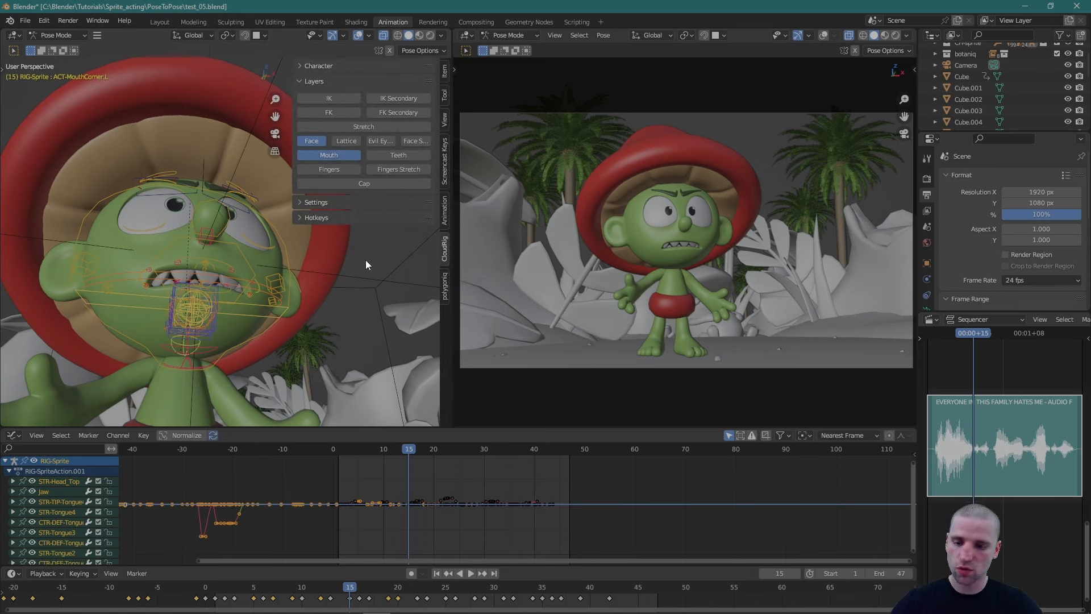
key(n)
click(361, 233)
middle_drag(330, 250, 323, 273)
scroll(231, 349, up, 2)
drag(284, 592, 371, 593)
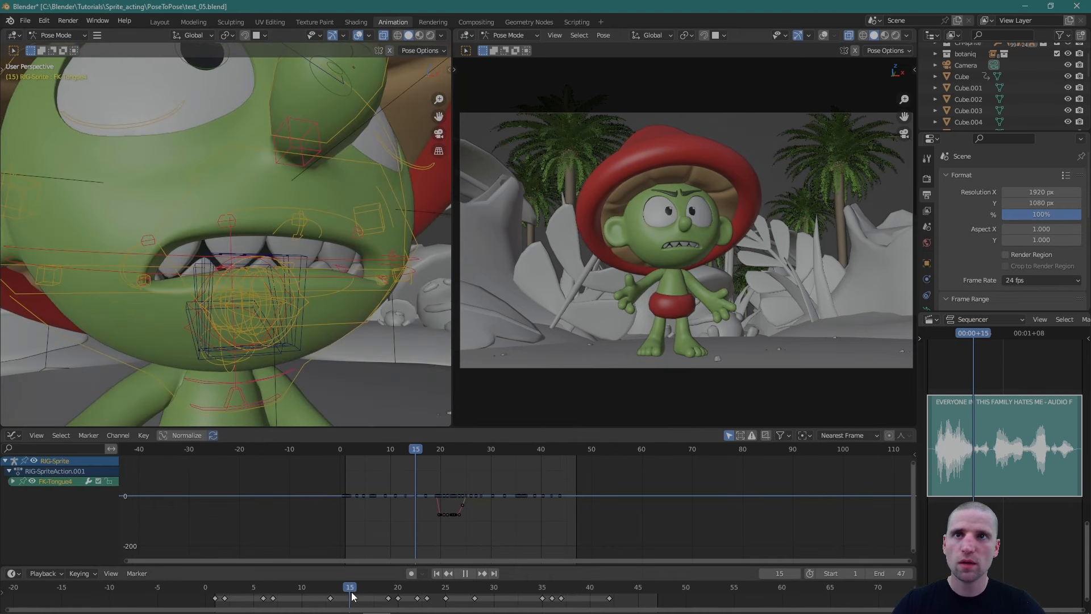
drag(378, 595, 357, 592)
Rotate and raise the FK-Tongue4 control inside the open mouth at frame 16 and insert a Location & Rotation keyframe.
scroll(307, 273, up, 1)
middle_drag(301, 250, 370, 287)
key(r)
key(alt+z)
key(shift+space)
key(g)
drag(238, 334, 278, 277)
key(r)
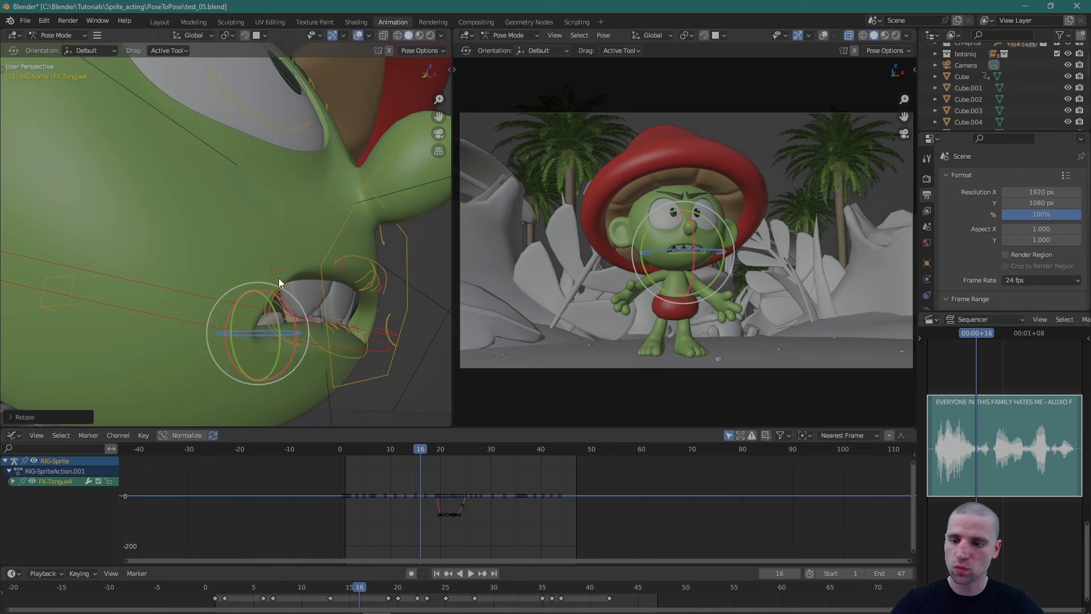
key(g)
mouse_move(239, 315)
mouse_down()
mouse_move(237, 323)
mouse_move(244, 300)
mouse_up()
key(i)
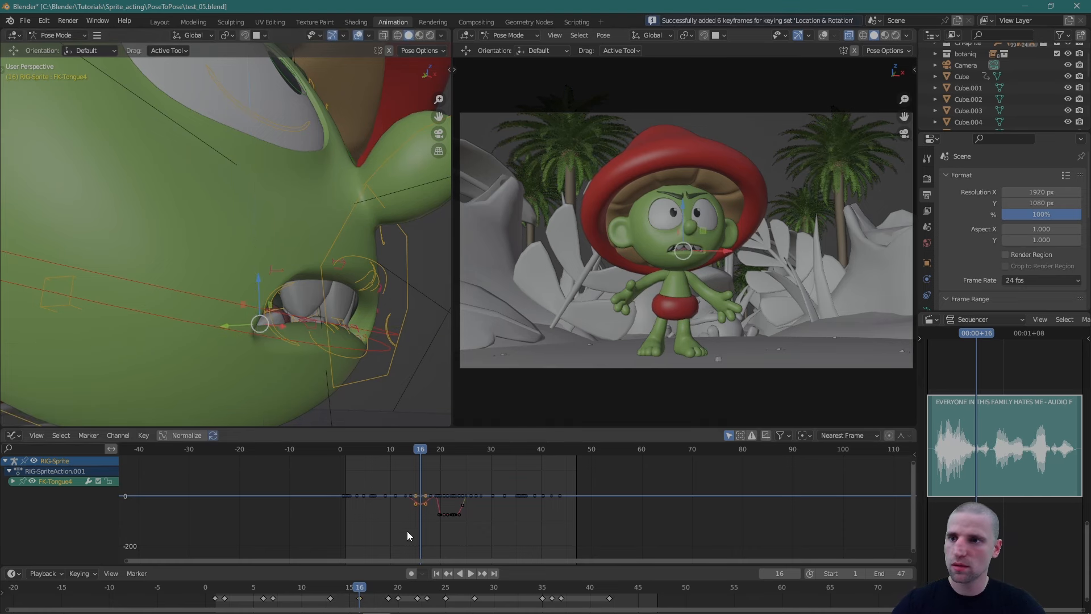
scroll(633, 267, up, 5)
key(w)
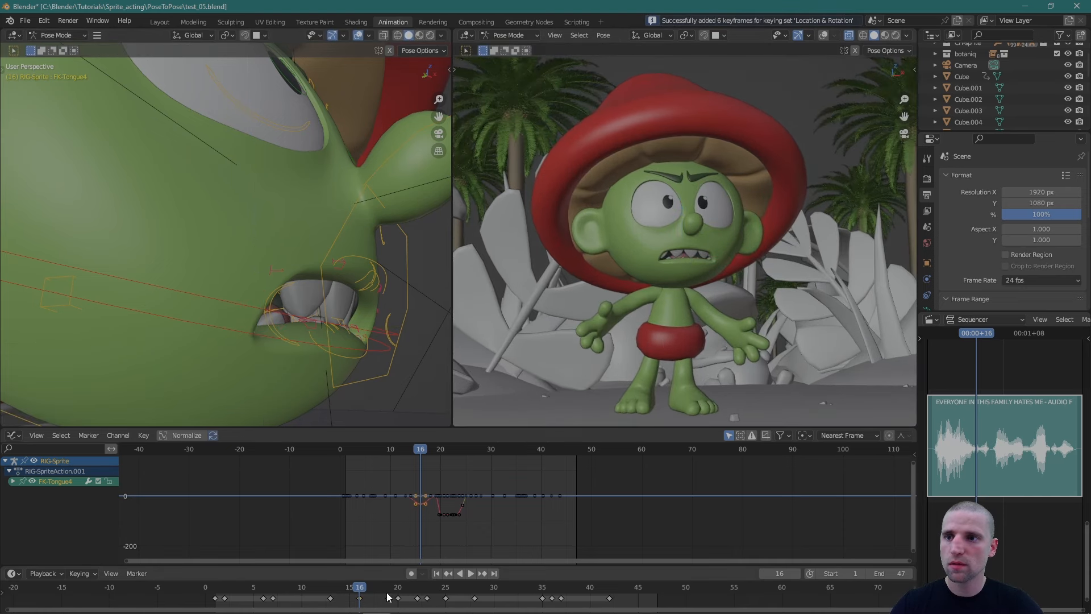
Rotate the FK-Tongue4 control upwards at frame 17, shift it slightly within the mouth and keyframe the pose.
mouse_move(358, 590)
mouse_down()
mouse_move(337, 591)
mouse_move(373, 595)
mouse_up()
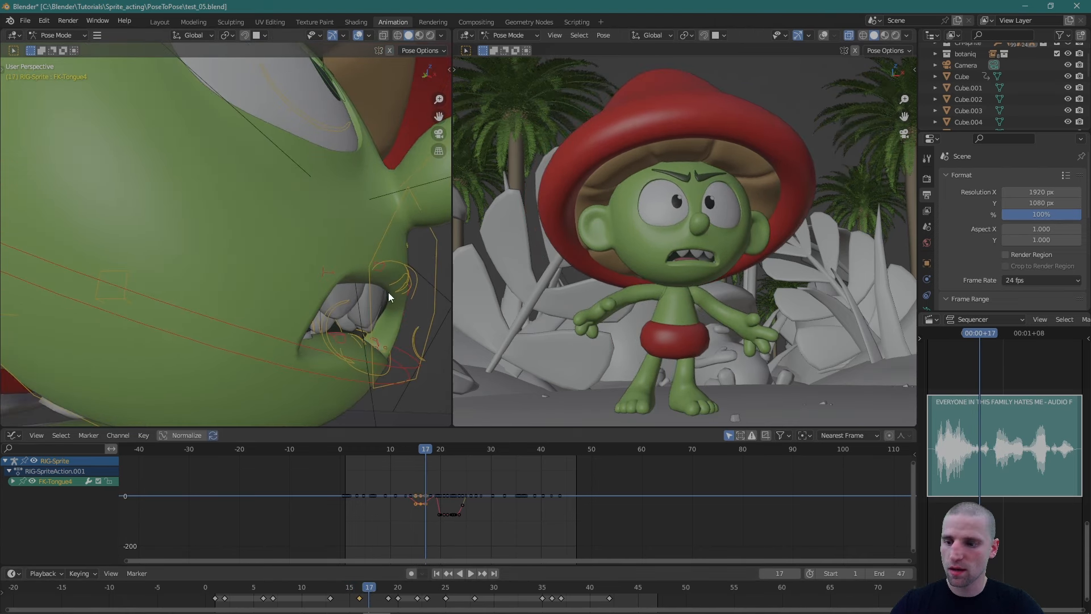
key(r)
drag(317, 324, 238, 233)
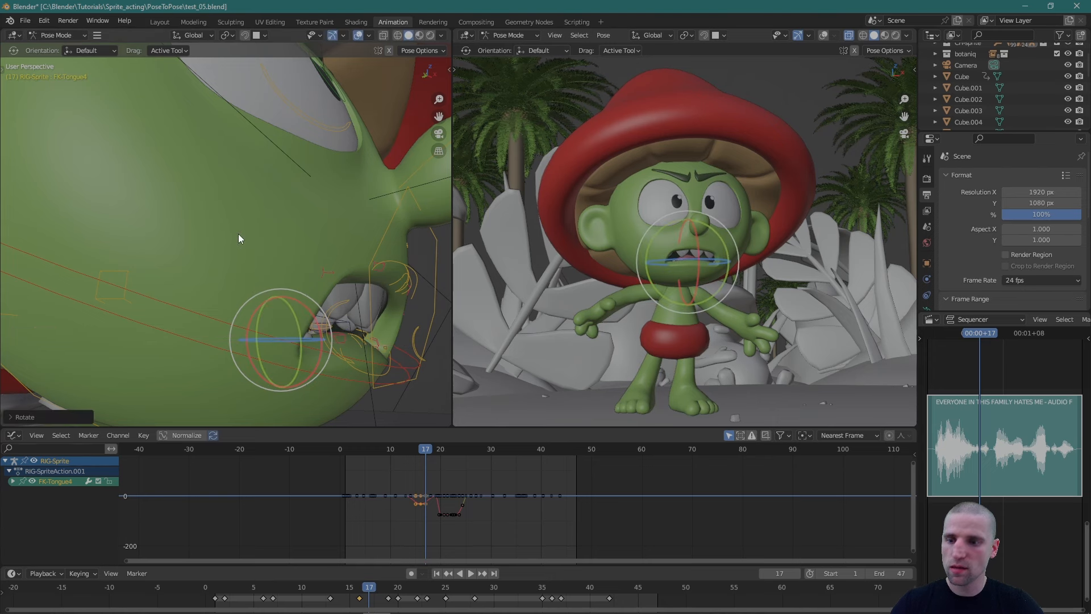
key(g)
key(g)
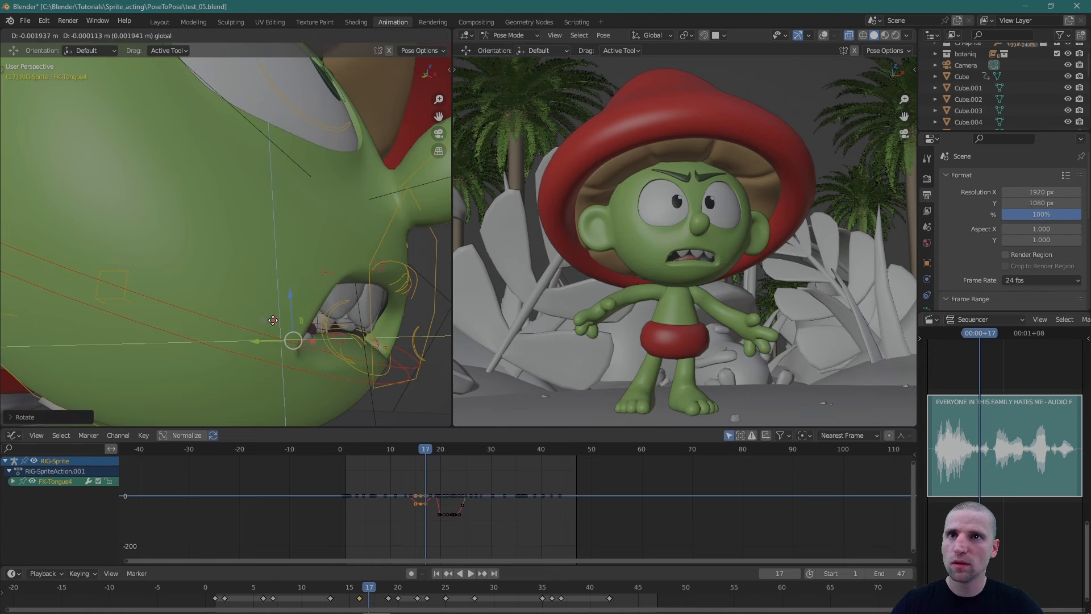
drag(270, 320, 269, 322)
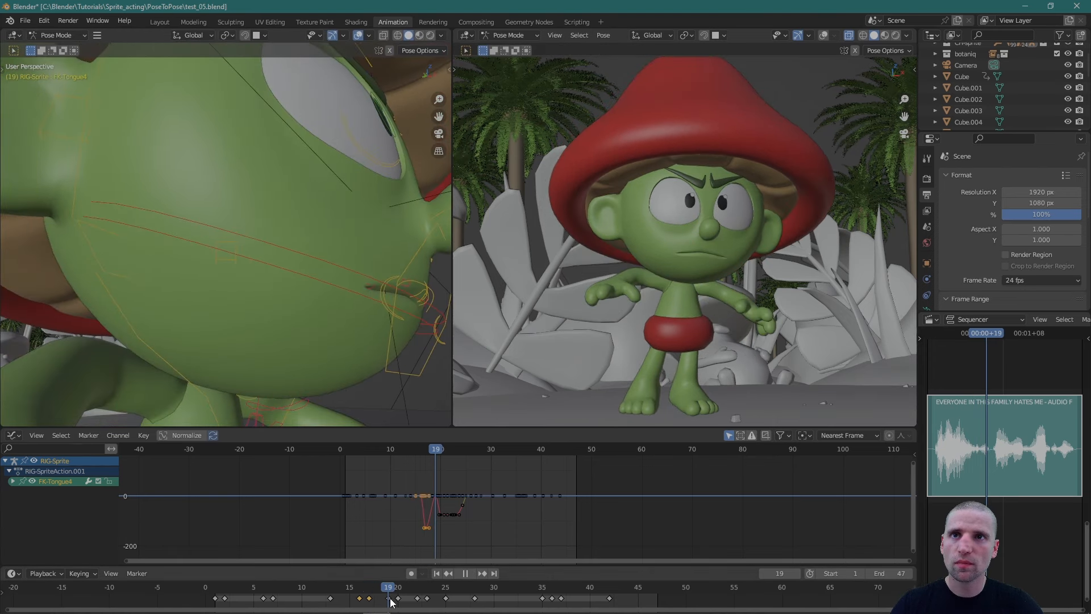
Scrub the tongue motion between frames 19 and 16 and play the animation from frame 1 in the full-screen camera view.
drag(389, 596, 362, 595)
click(360, 598)
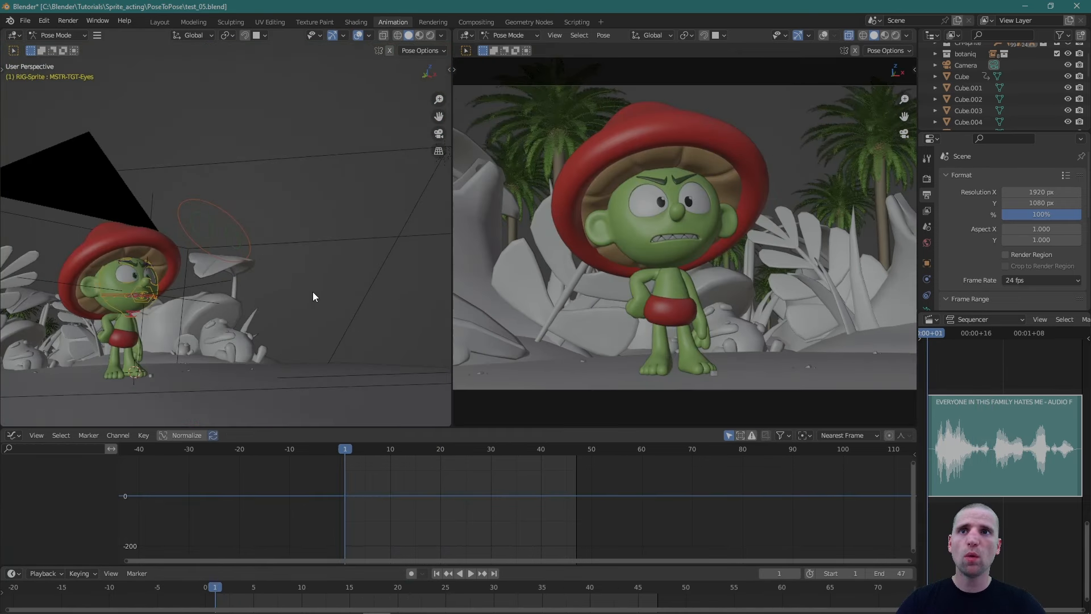
key(space)
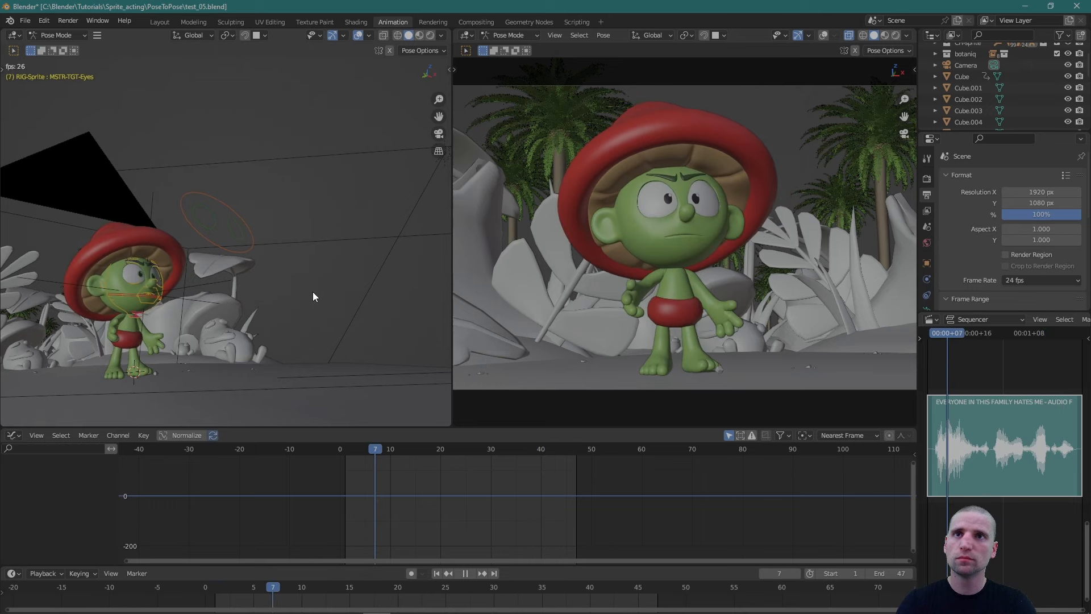
key(ctrl+alt+space)
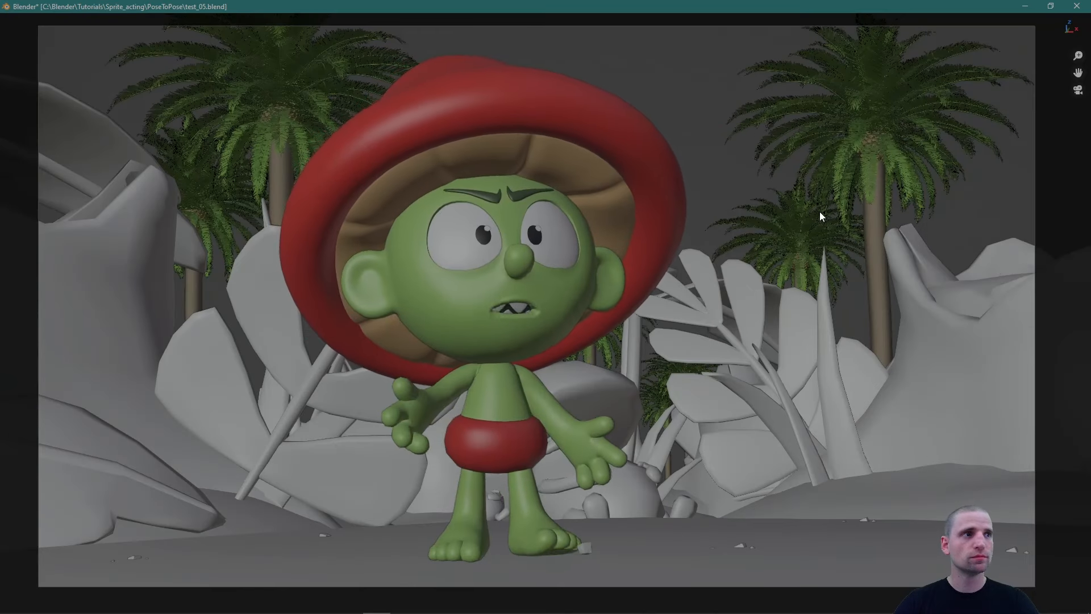